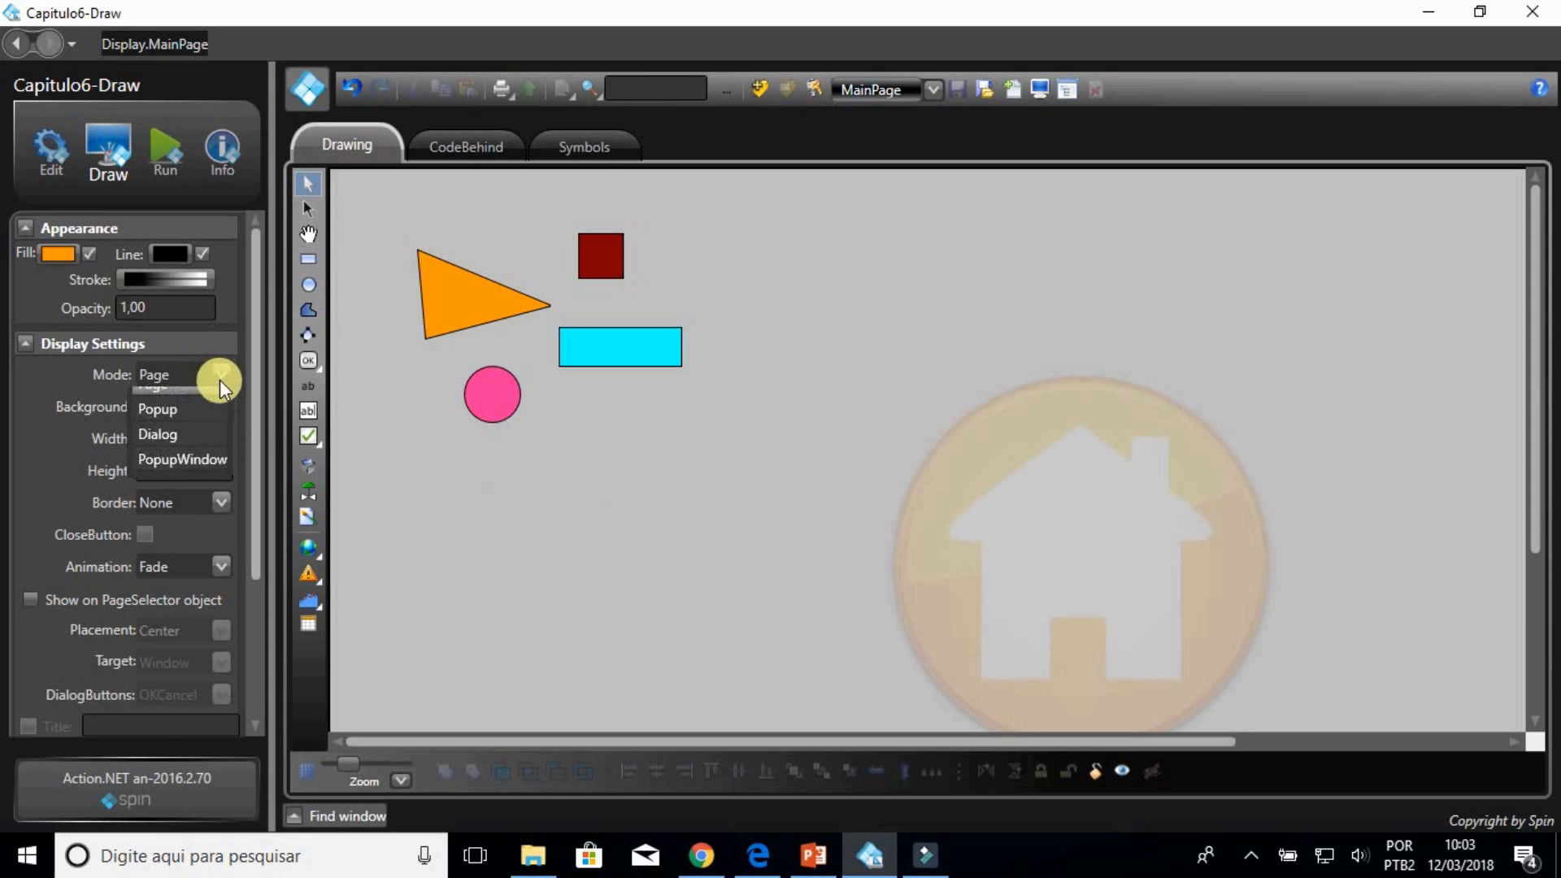
Step: Review the page's available display modes and its remaining display settings, including title and position options
{"action": "left_click", "coordinate": [220, 379]}
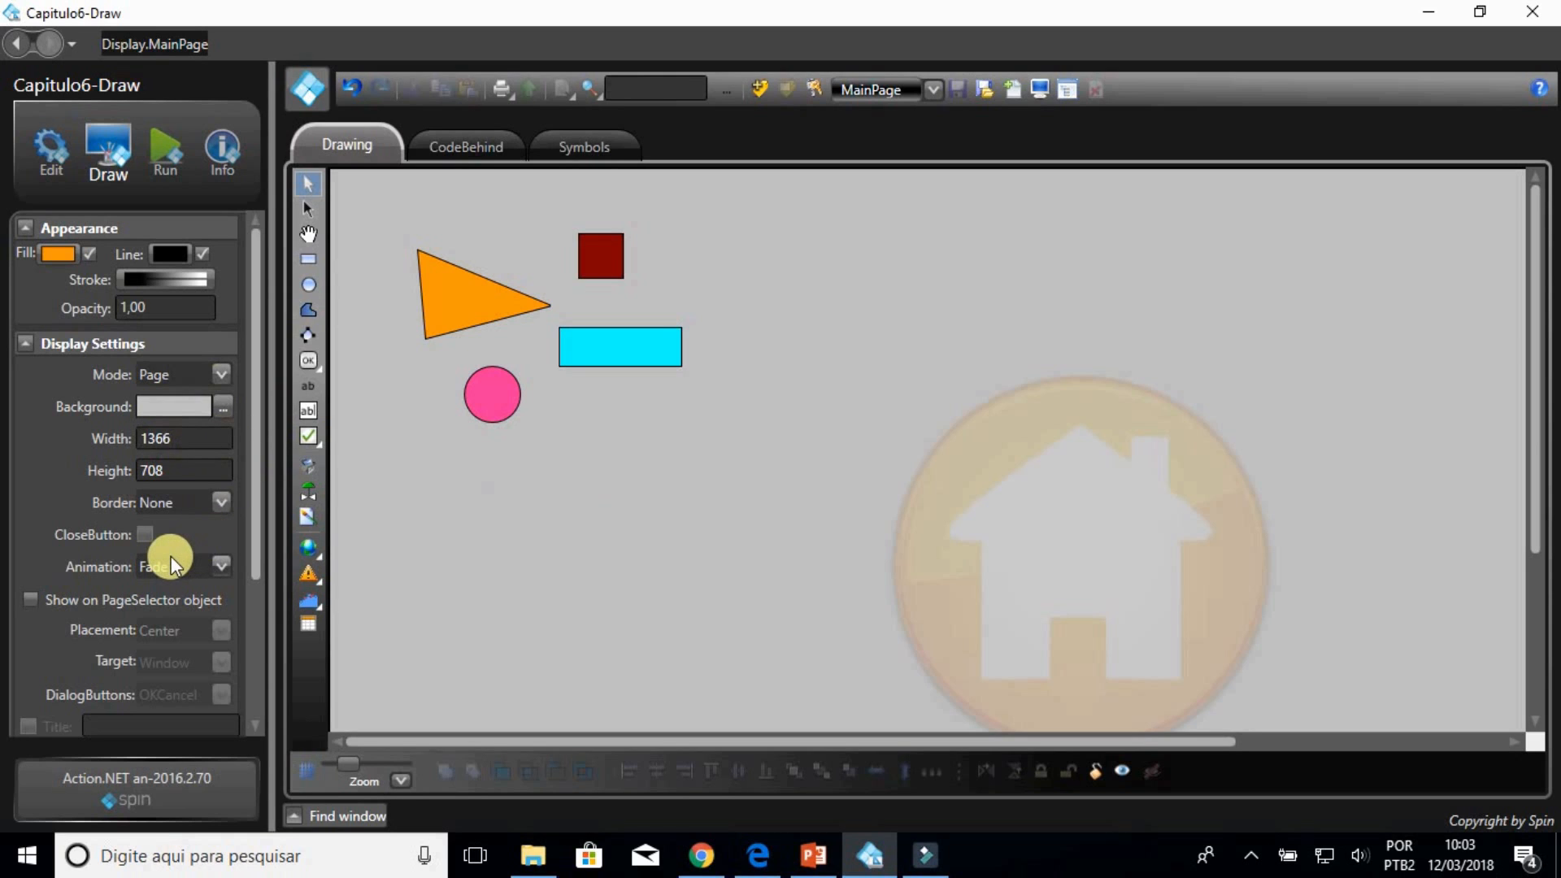
{"action": "scroll", "coordinate": [171, 556], "scroll_direction": "down", "scroll_amount": 3}
{"action": "scroll", "coordinate": [172, 555], "scroll_direction": "down", "scroll_amount": 1}
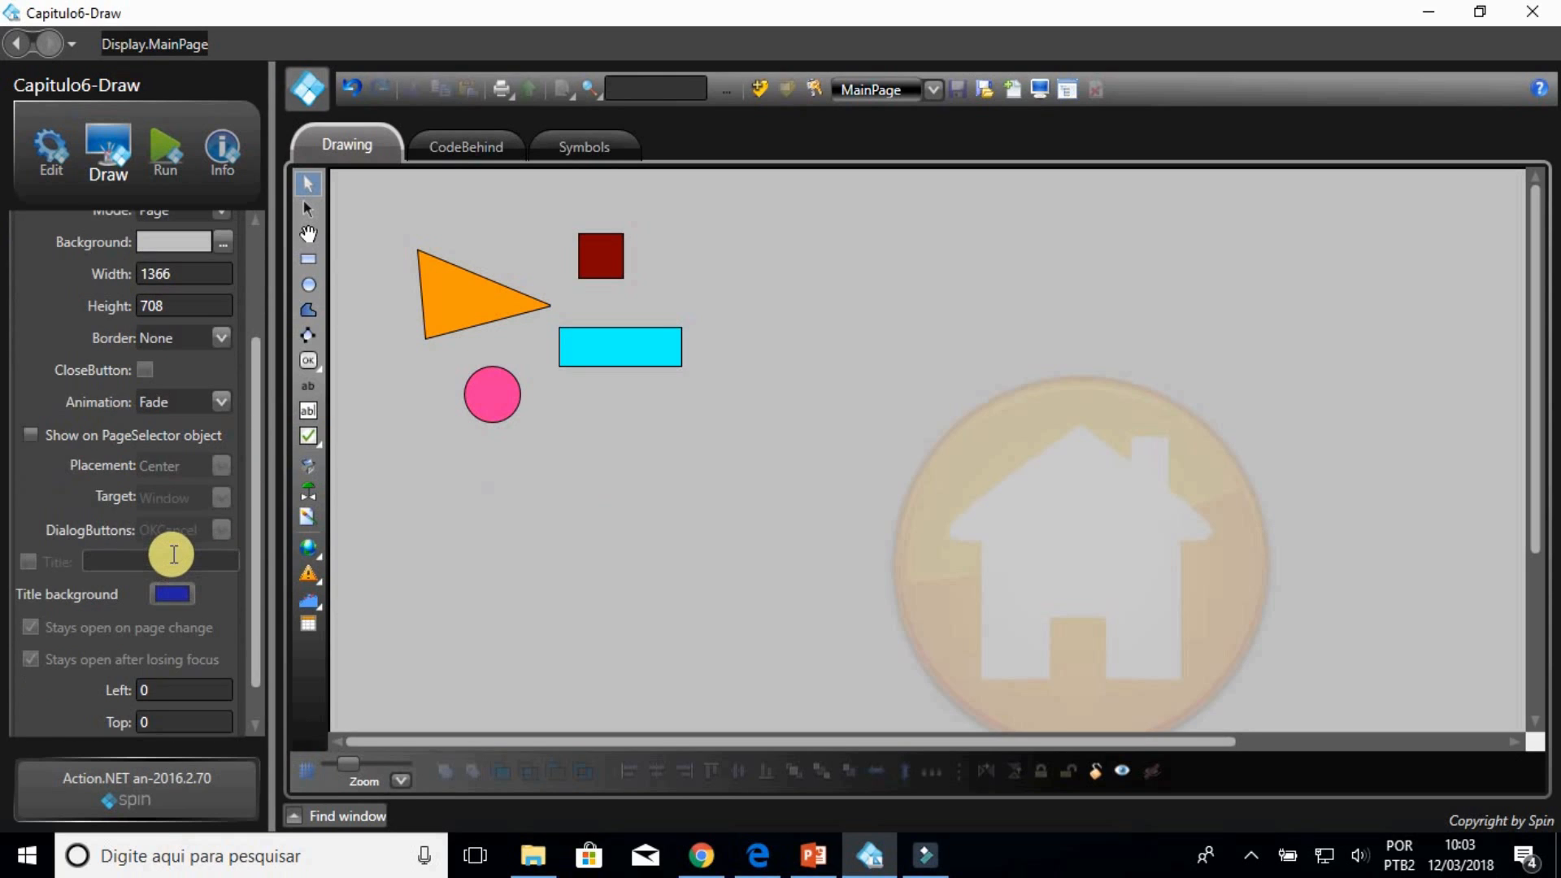
{"action": "scroll", "coordinate": [172, 555], "scroll_direction": "down", "scroll_amount": 1}
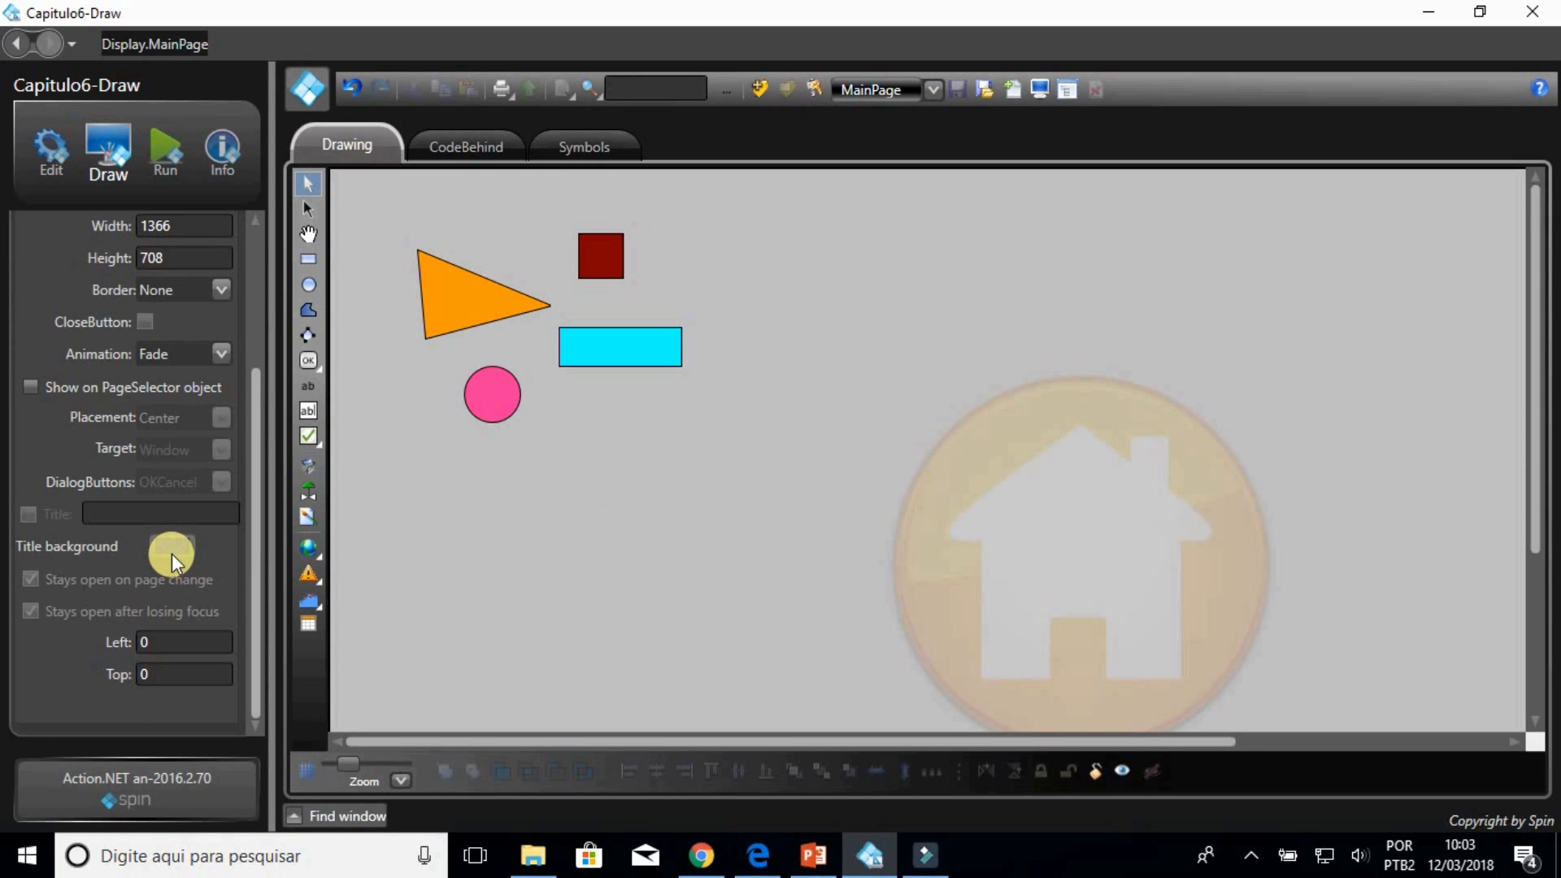
{"action": "scroll", "coordinate": [172, 554], "scroll_direction": "up", "scroll_amount": 5}
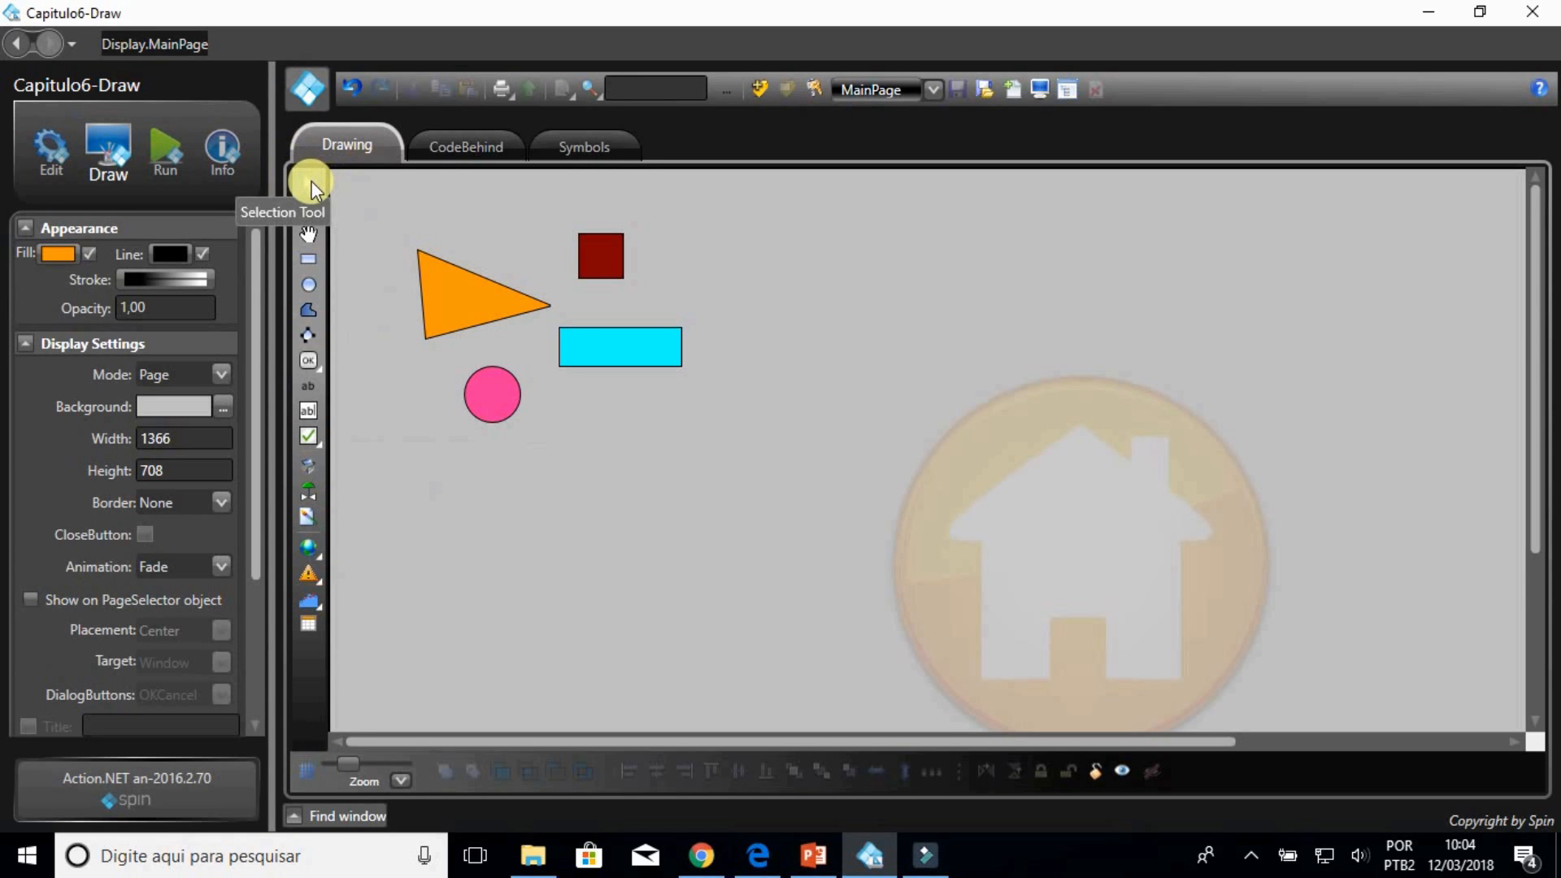
Step: Select the orange triangle, dark red square, cyan rectangle and pink circle one after another with the Selection Tool
{"action": "left_click", "coordinate": [443, 267]}
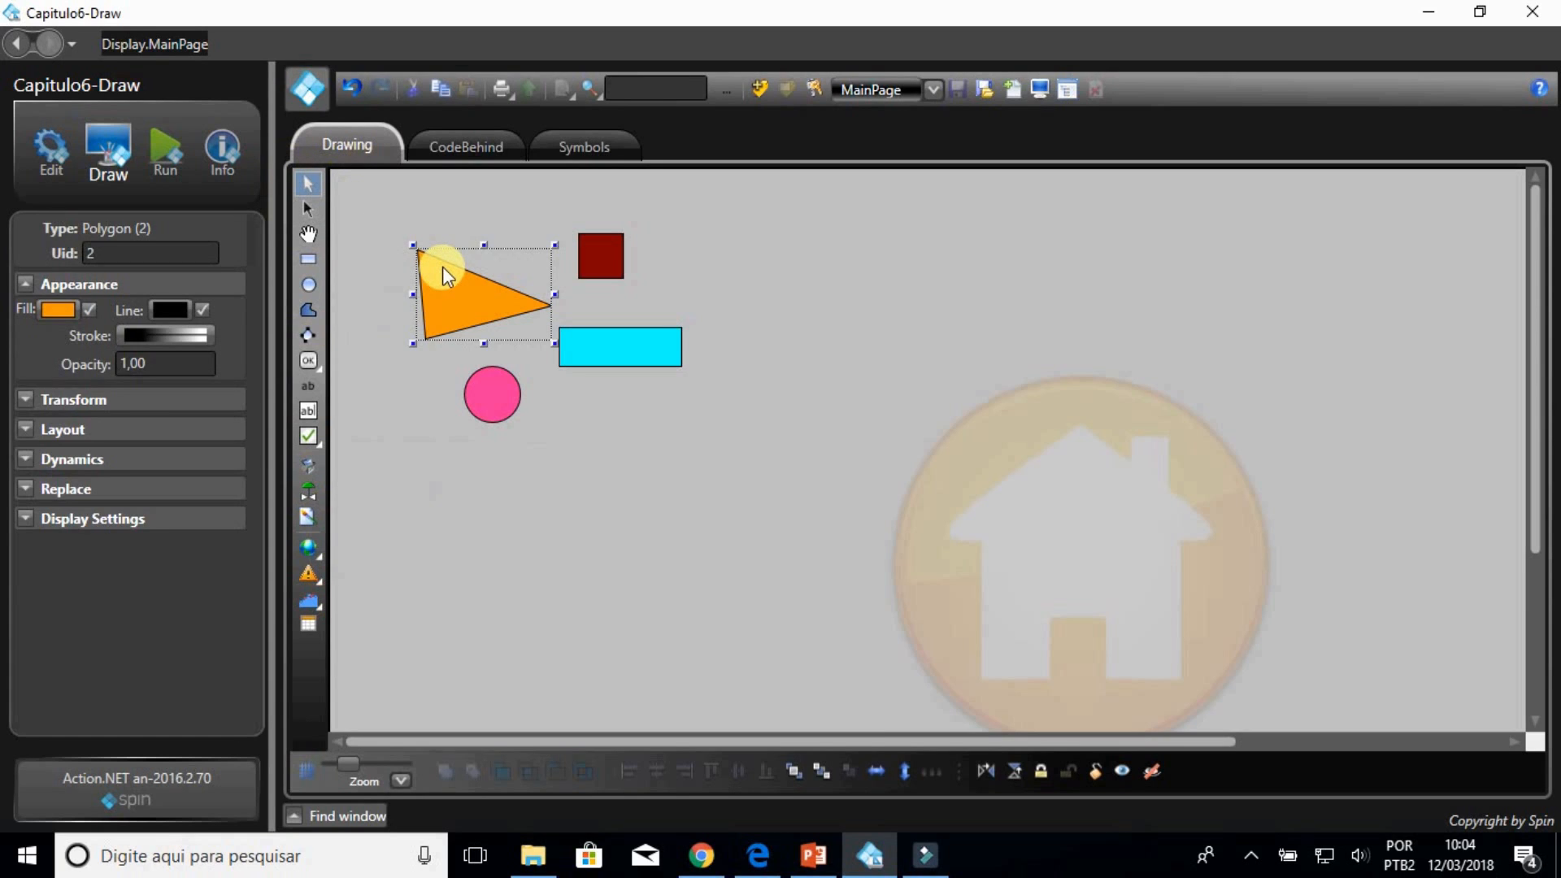
{"action": "left_click", "coordinate": [615, 241]}
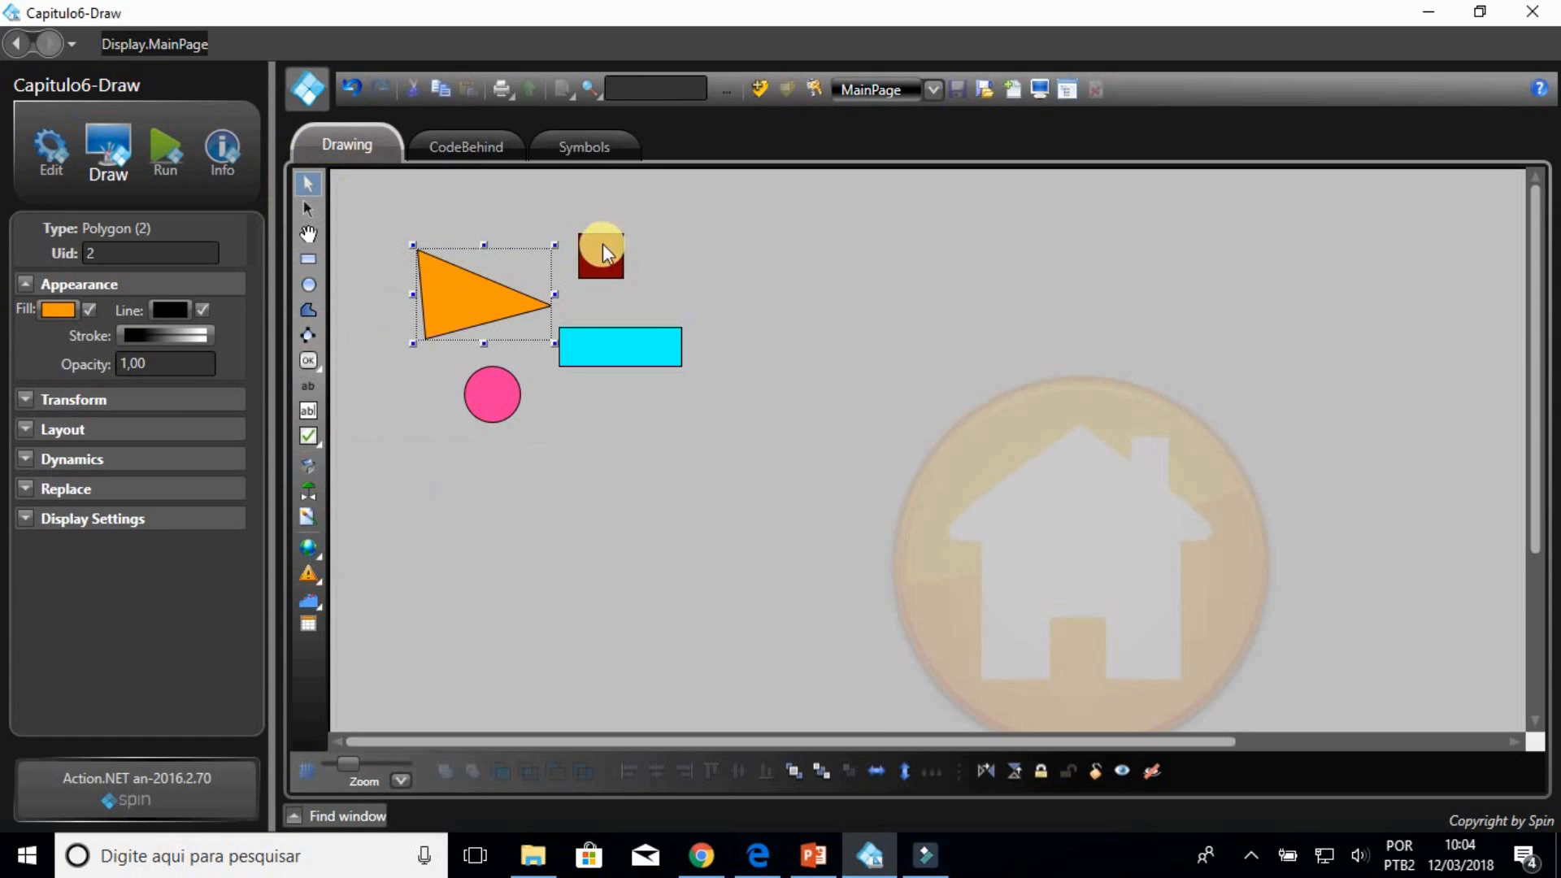
{"action": "left_click", "coordinate": [602, 364]}
{"action": "left_click", "coordinate": [497, 397]}
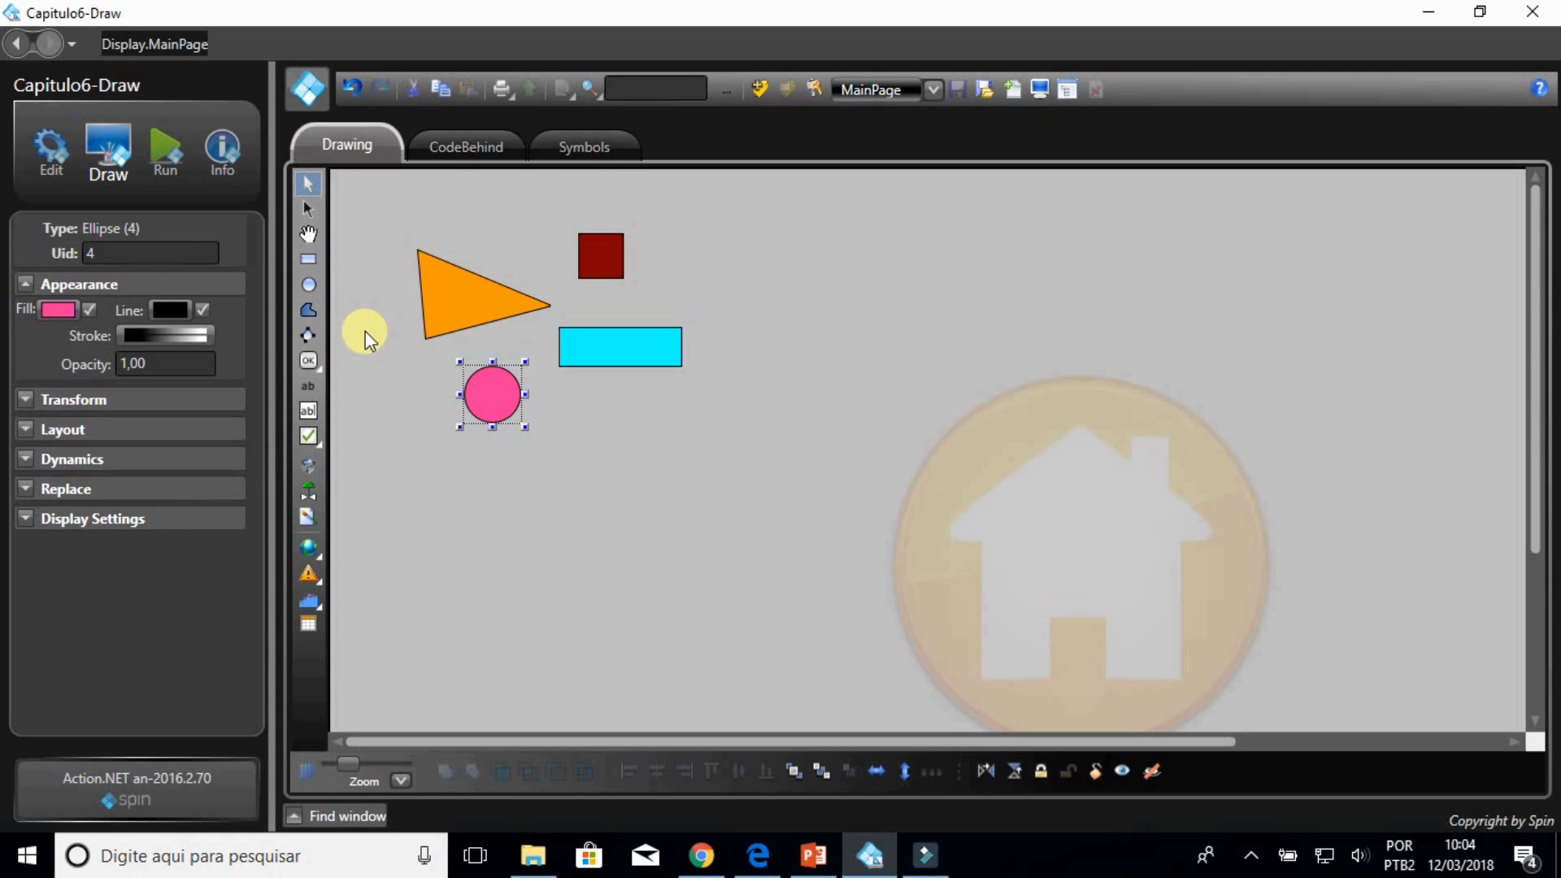
Step: Inspect the edit points of the triangle, square, cyan rectangle and circle with the direct selection tool, ending on the triangle
{"action": "left_click", "coordinate": [311, 211]}
{"action": "left_click", "coordinate": [445, 295]}
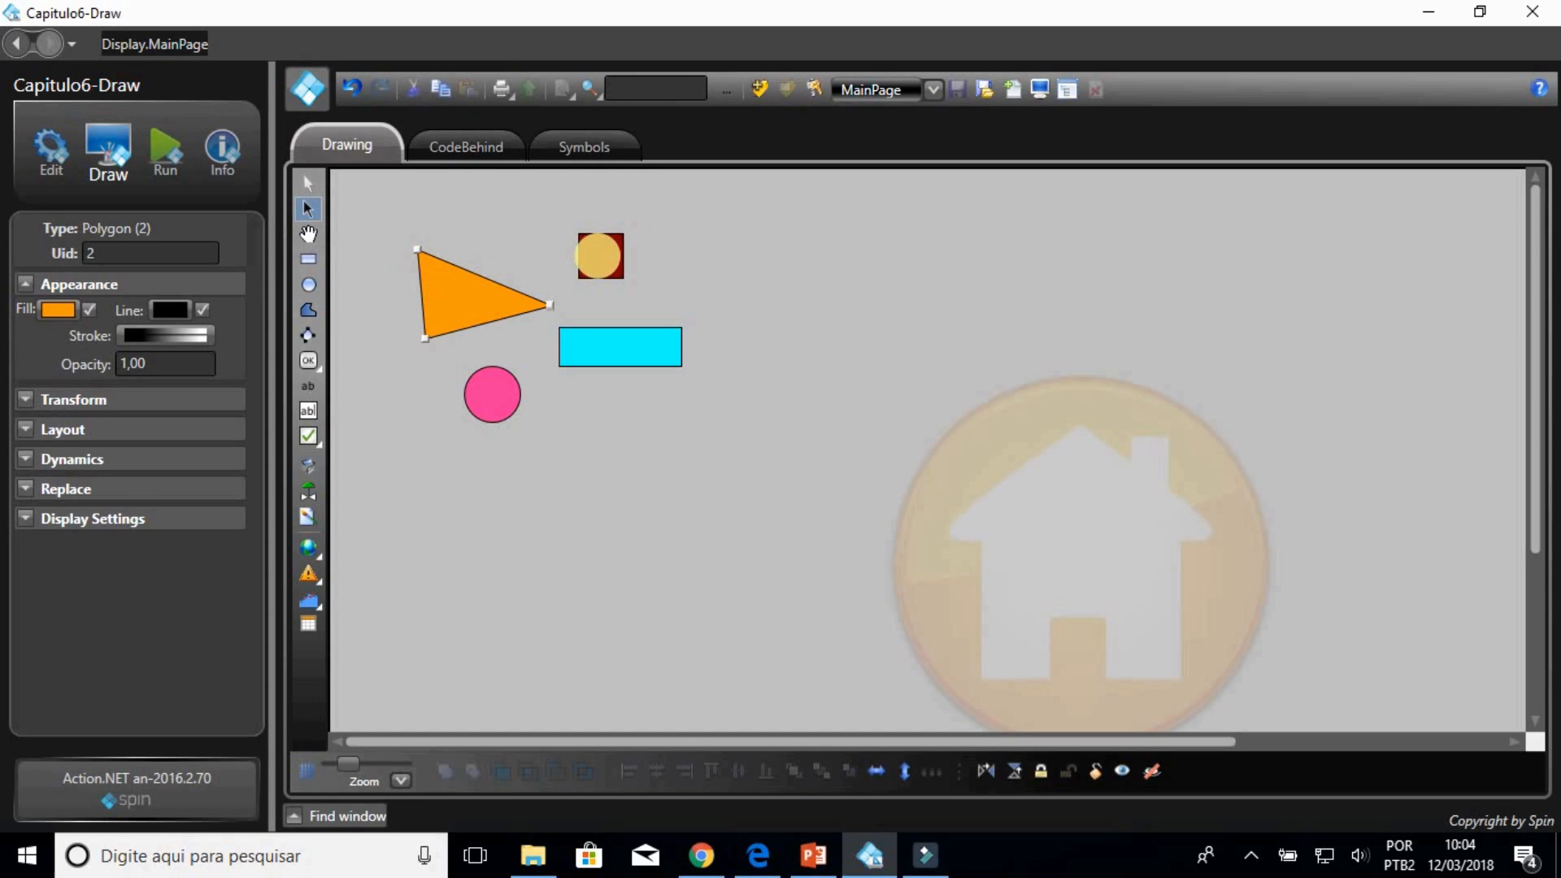
{"action": "left_click", "coordinate": [599, 256]}
{"action": "left_click", "coordinate": [589, 344]}
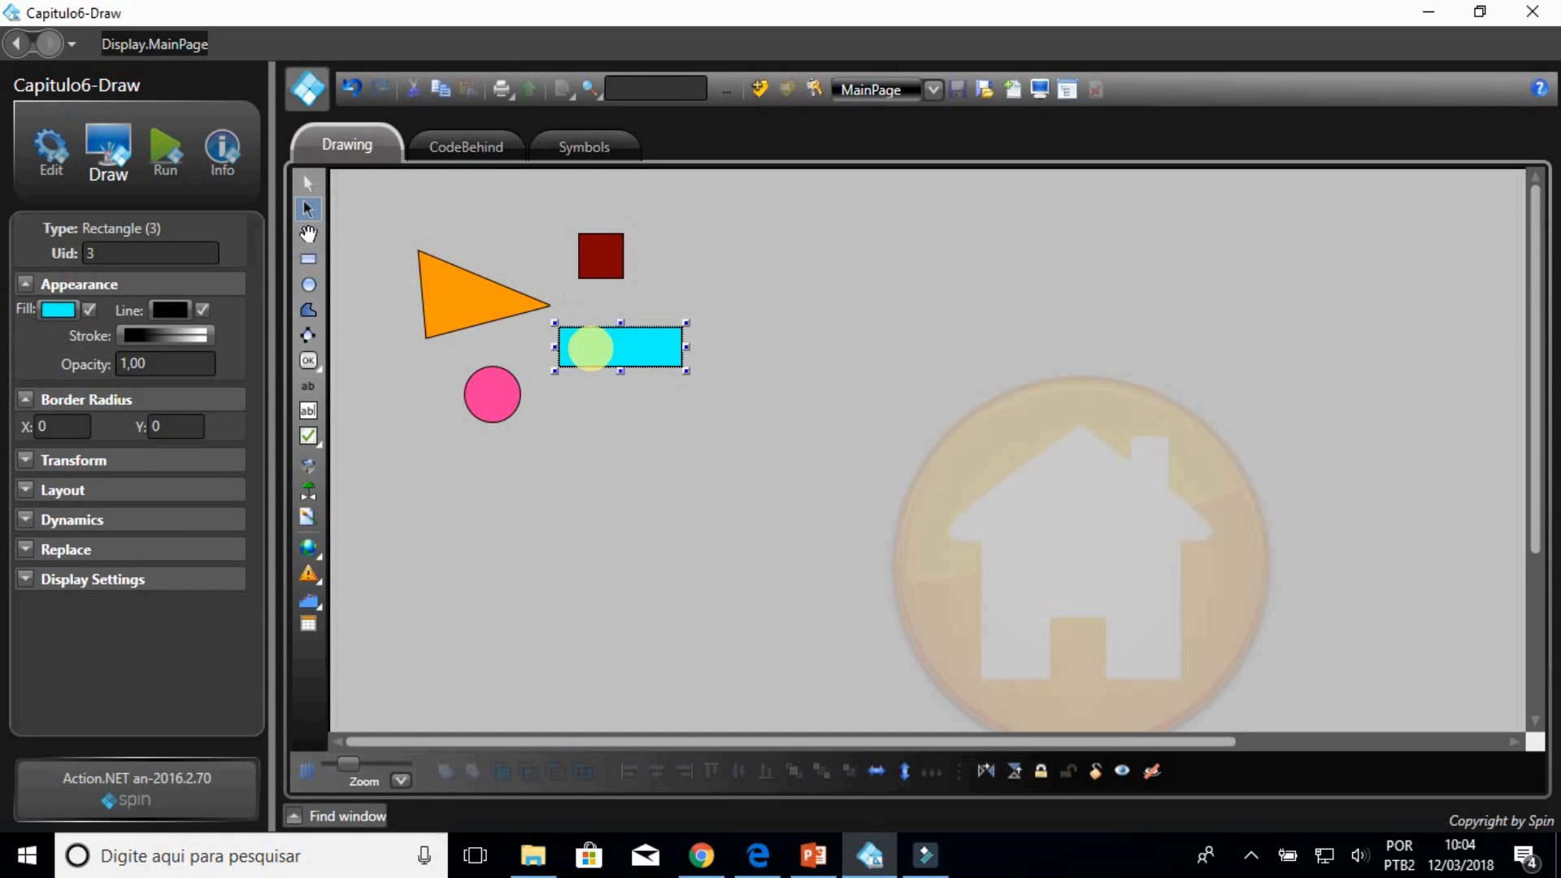
{"action": "left_click", "coordinate": [492, 395]}
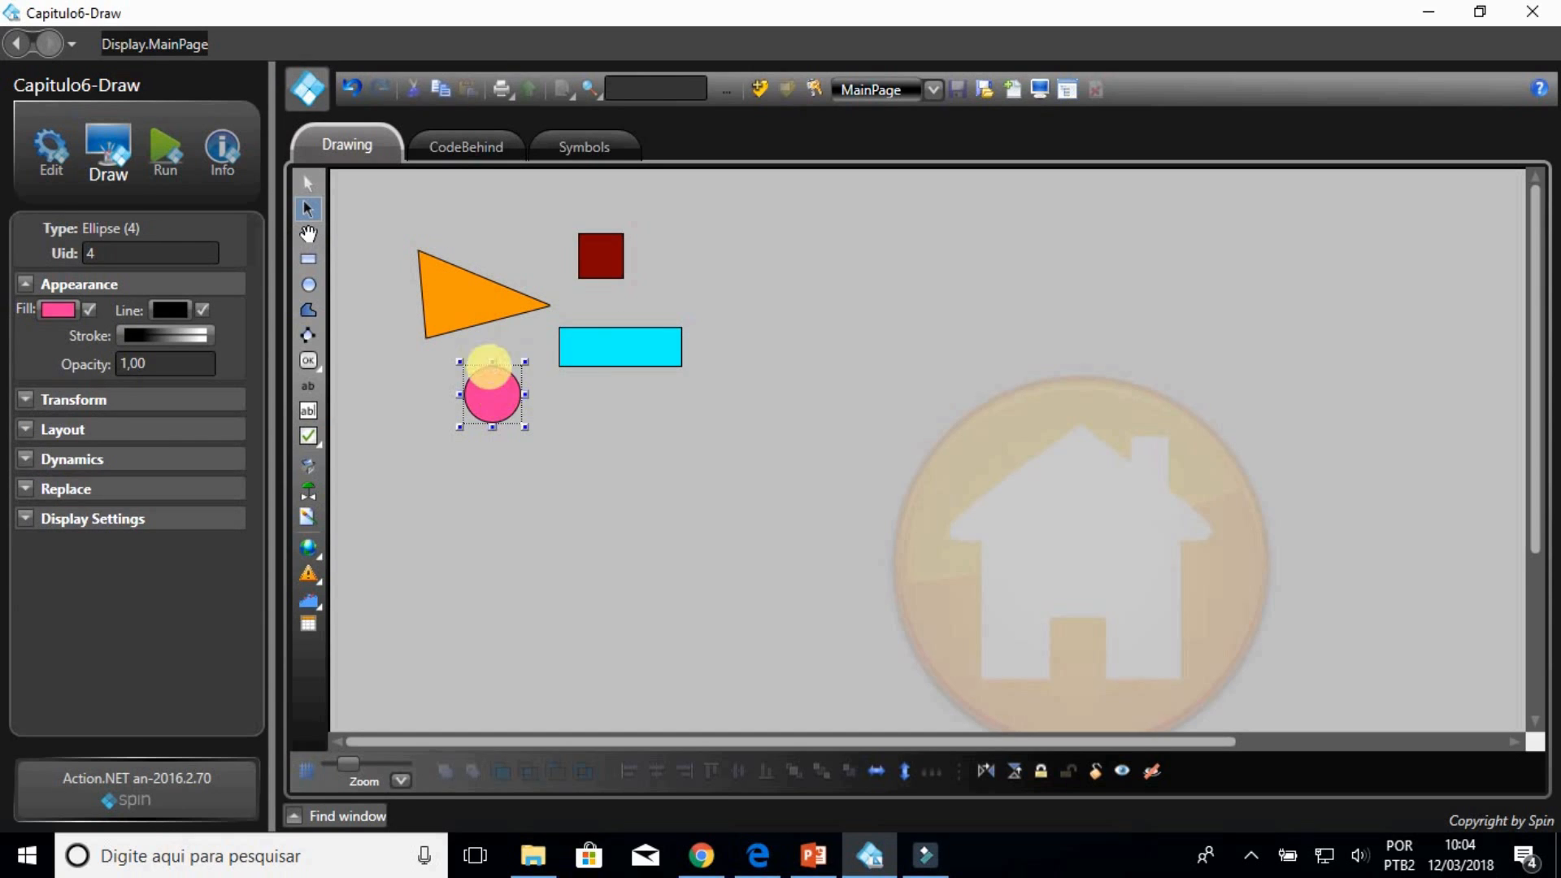
{"action": "left_click", "coordinate": [471, 310]}
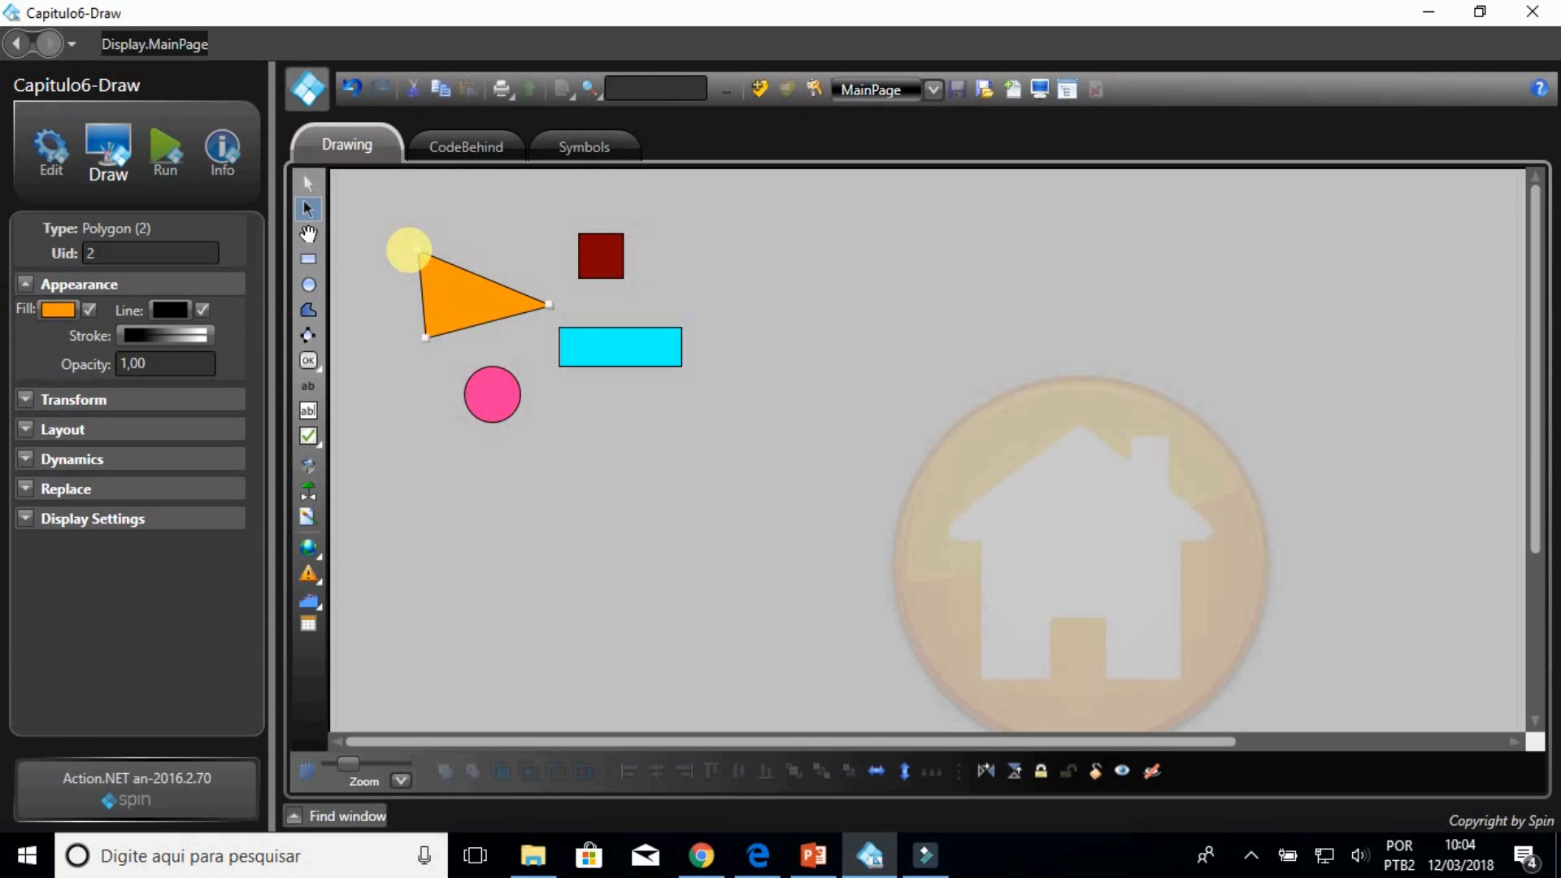
{"action": "left_click", "coordinate": [307, 236]}
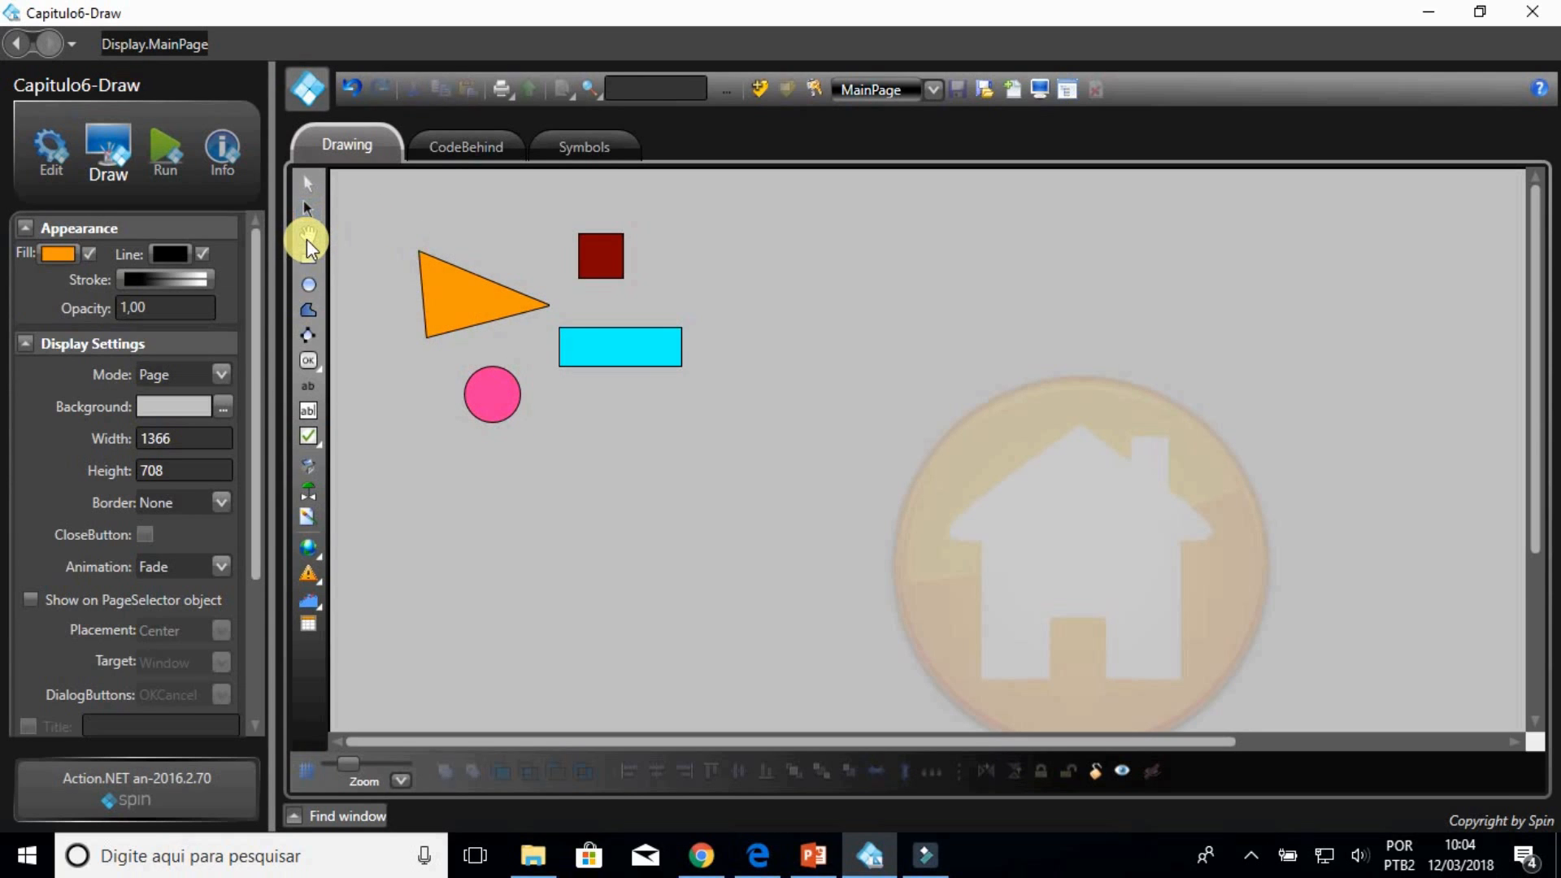
{"action": "scroll", "coordinate": [846, 500], "scroll_direction": "down", "scroll_amount": 1}
{"action": "left_click_drag", "start_coordinate": [854, 491], "coordinate": [966, 617]}
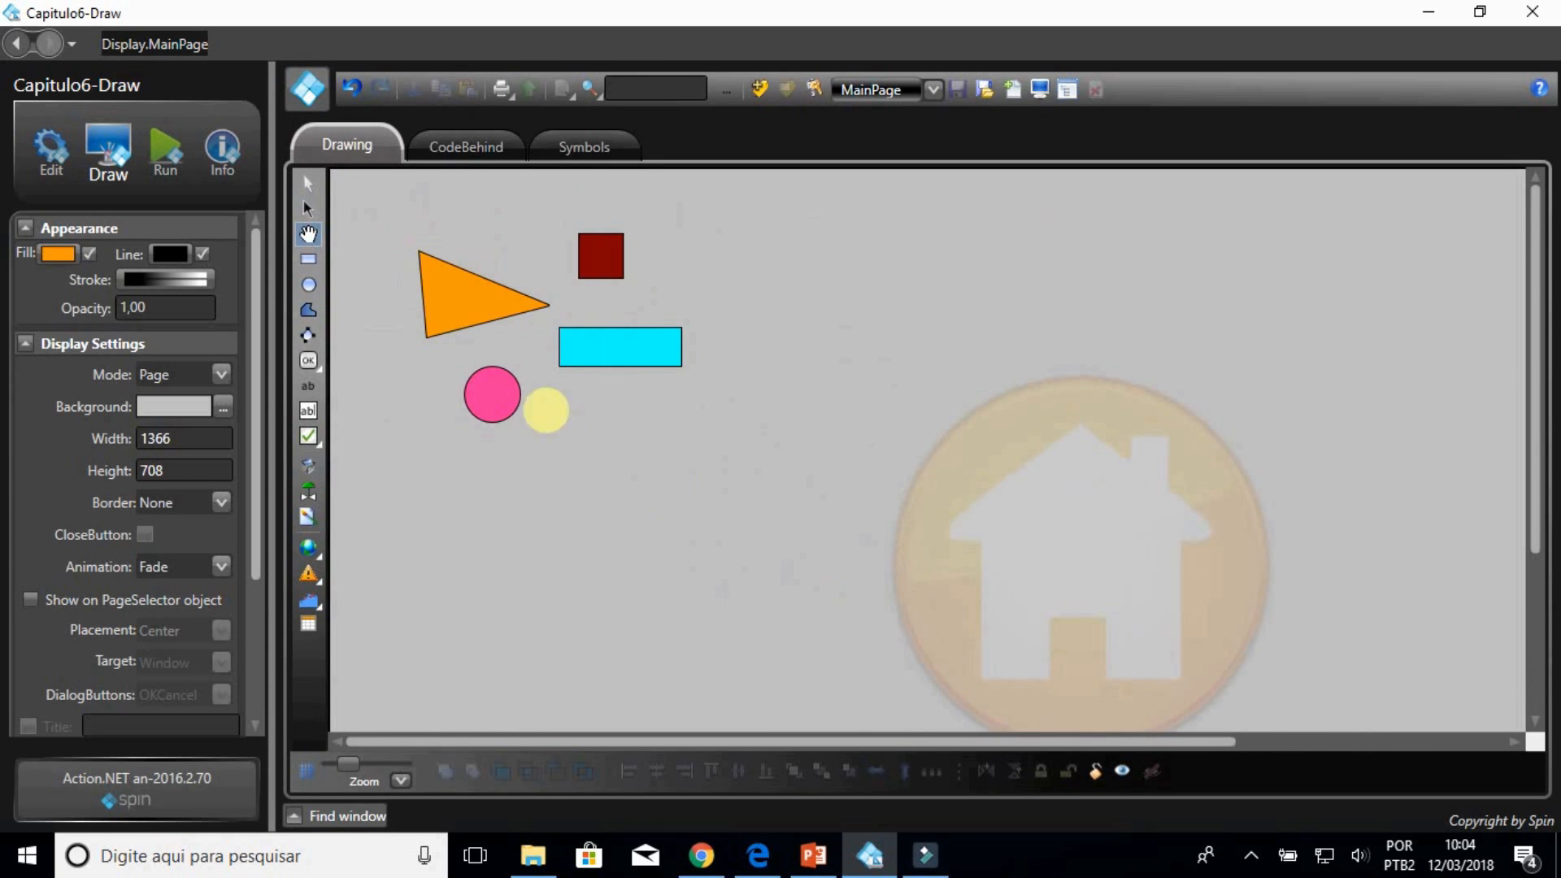
Step: Draw a wide orange rectangle below the cyan rectangle
{"action": "left_click", "coordinate": [308, 262]}
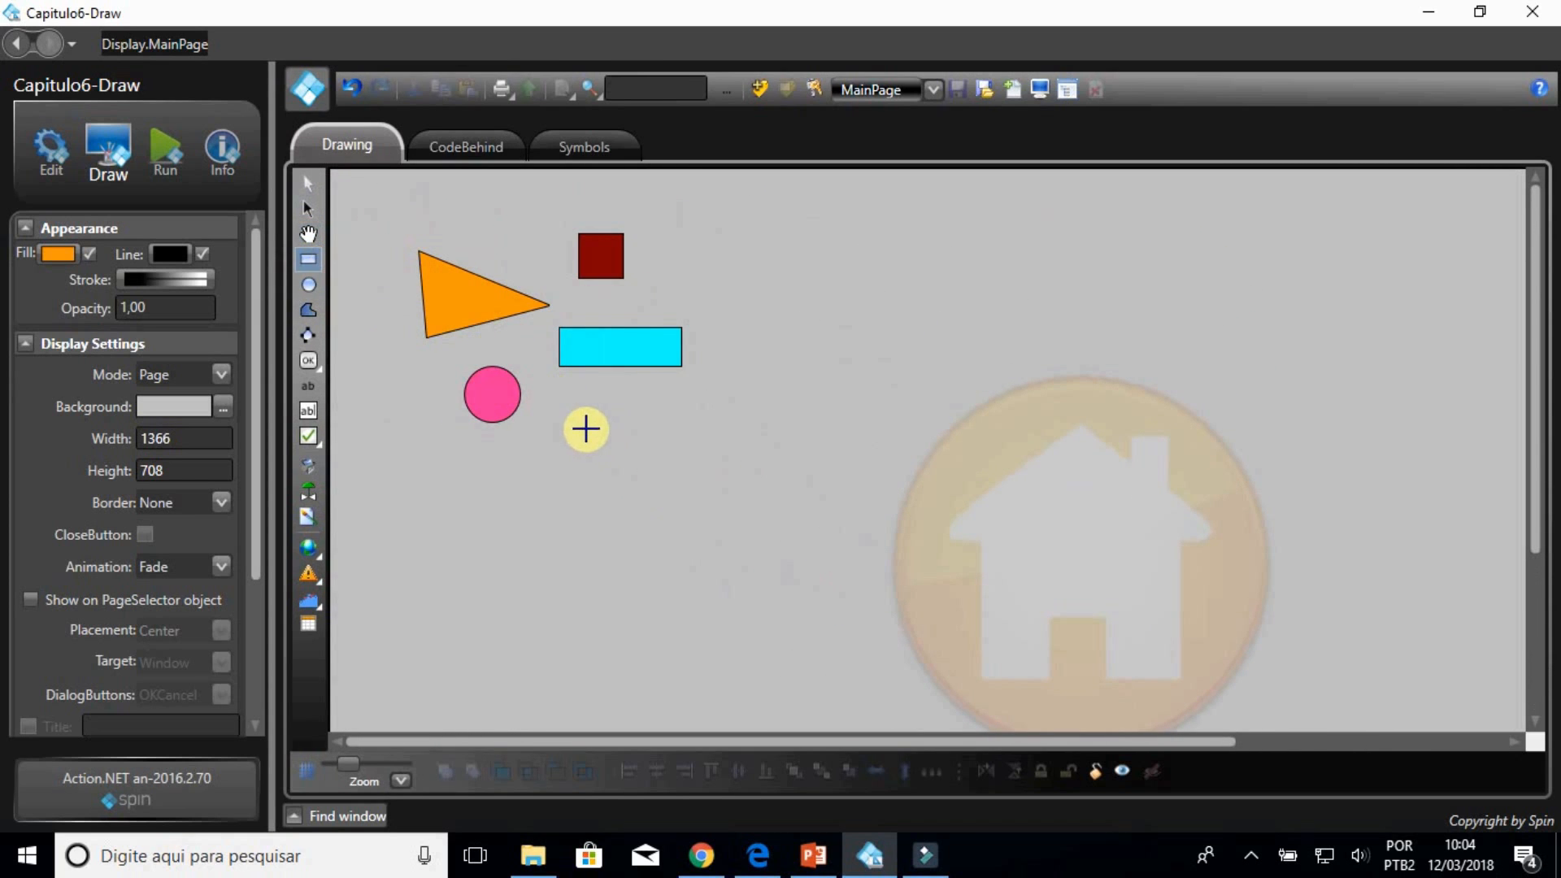
{"action": "mouse_move", "coordinate": [584, 427]}
{"action": "left_mouse_down"}
{"action": "mouse_move", "coordinate": [644, 465]}
{"action": "mouse_move", "coordinate": [753, 491]}
{"action": "mouse_move", "coordinate": [770, 470]}
{"action": "mouse_move", "coordinate": [744, 474]}
{"action": "left_mouse_up"}
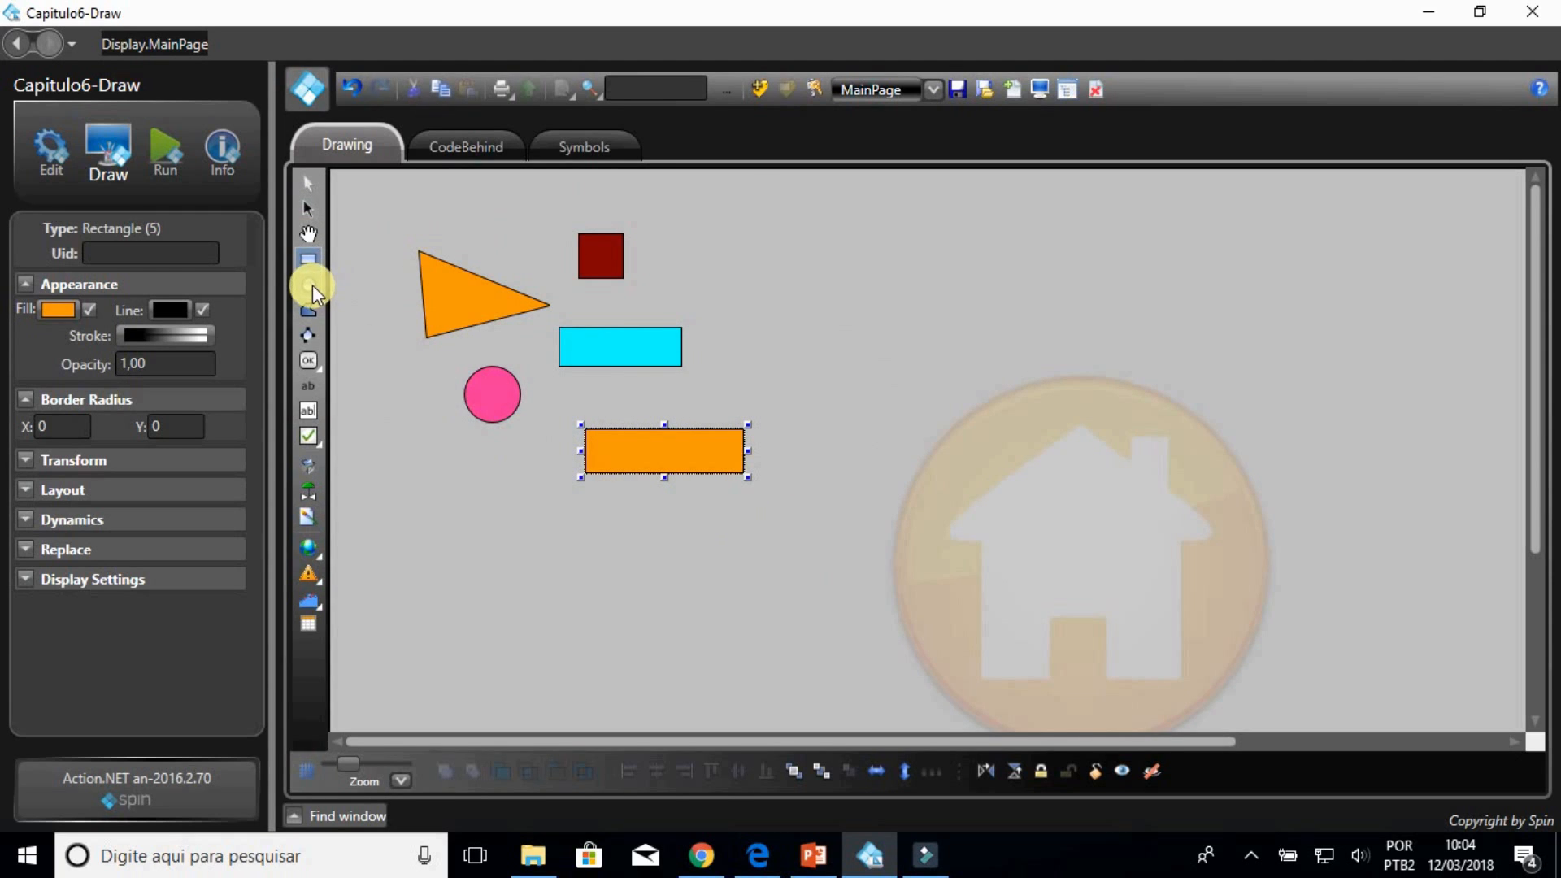
{"action": "left_click", "coordinate": [746, 359]}
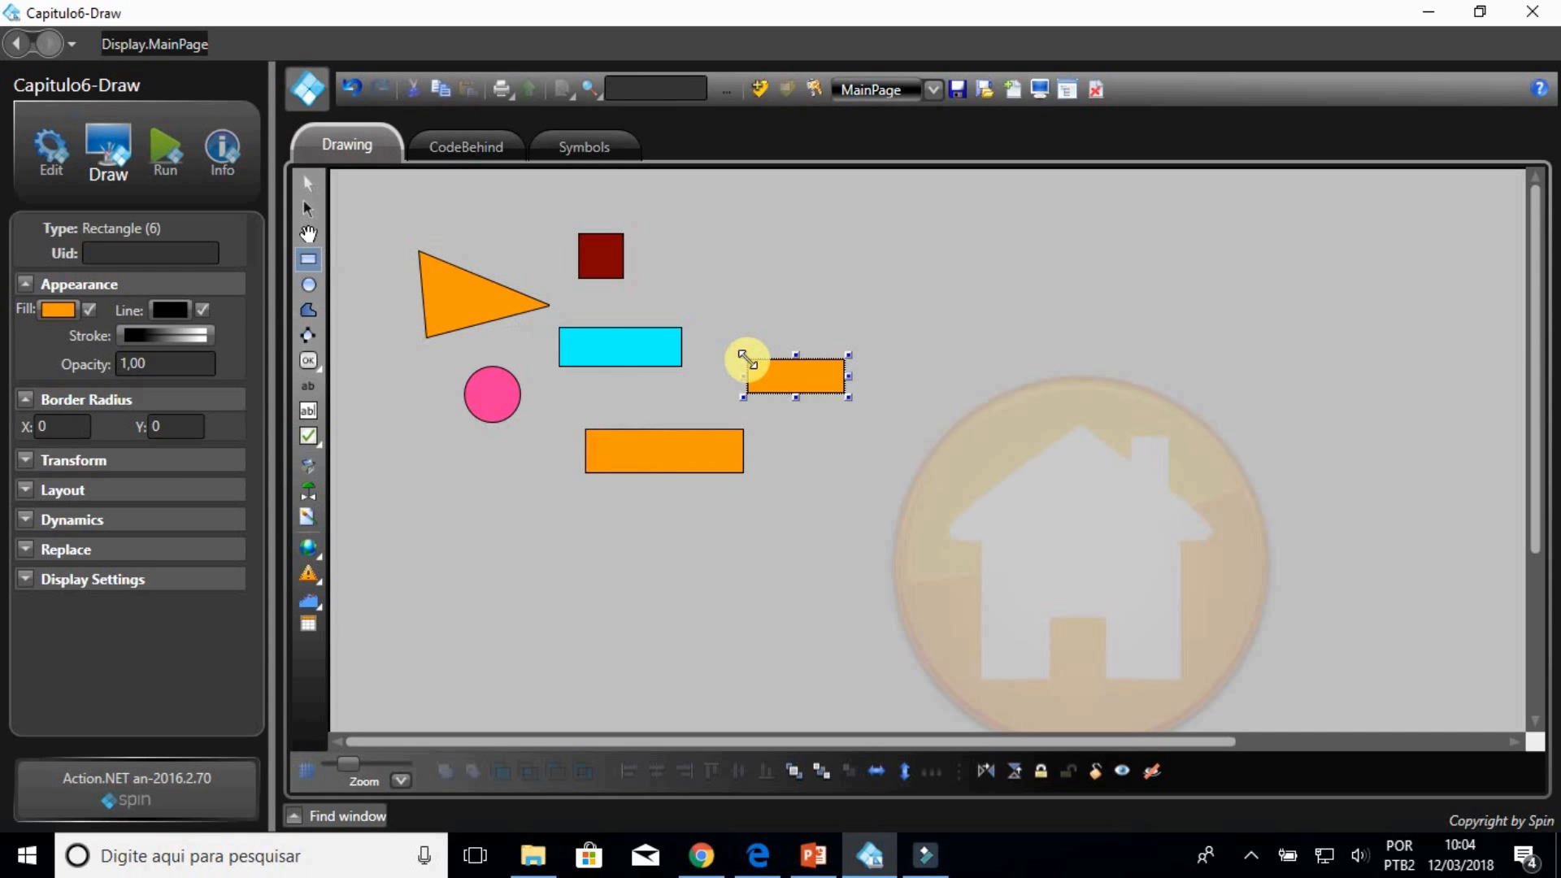
{"action": "left_click", "coordinate": [732, 288]}
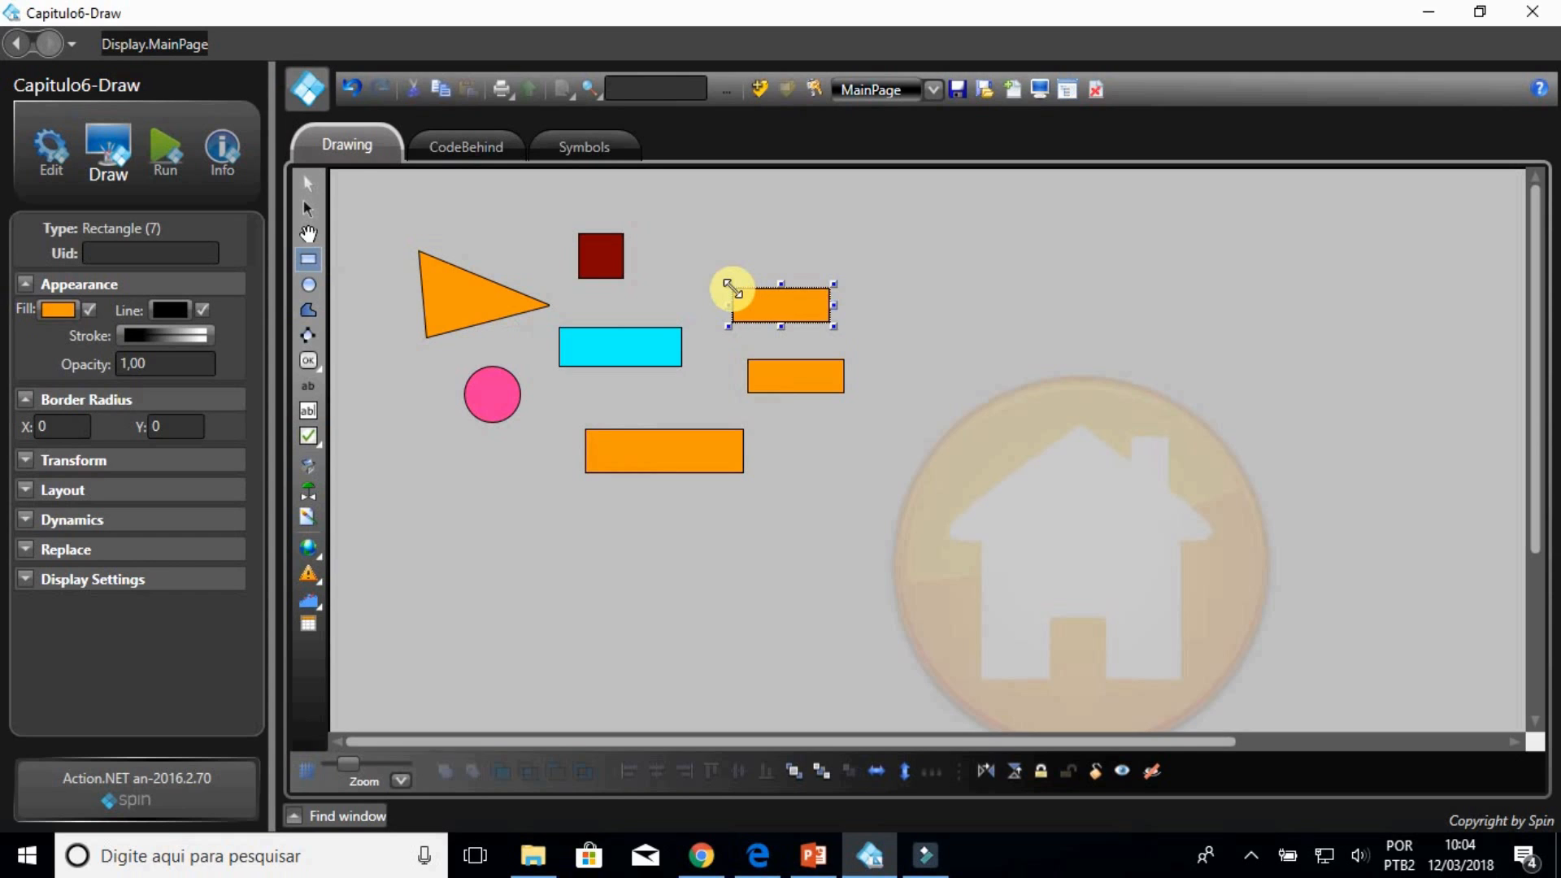
{"action": "left_click", "coordinate": [309, 187]}
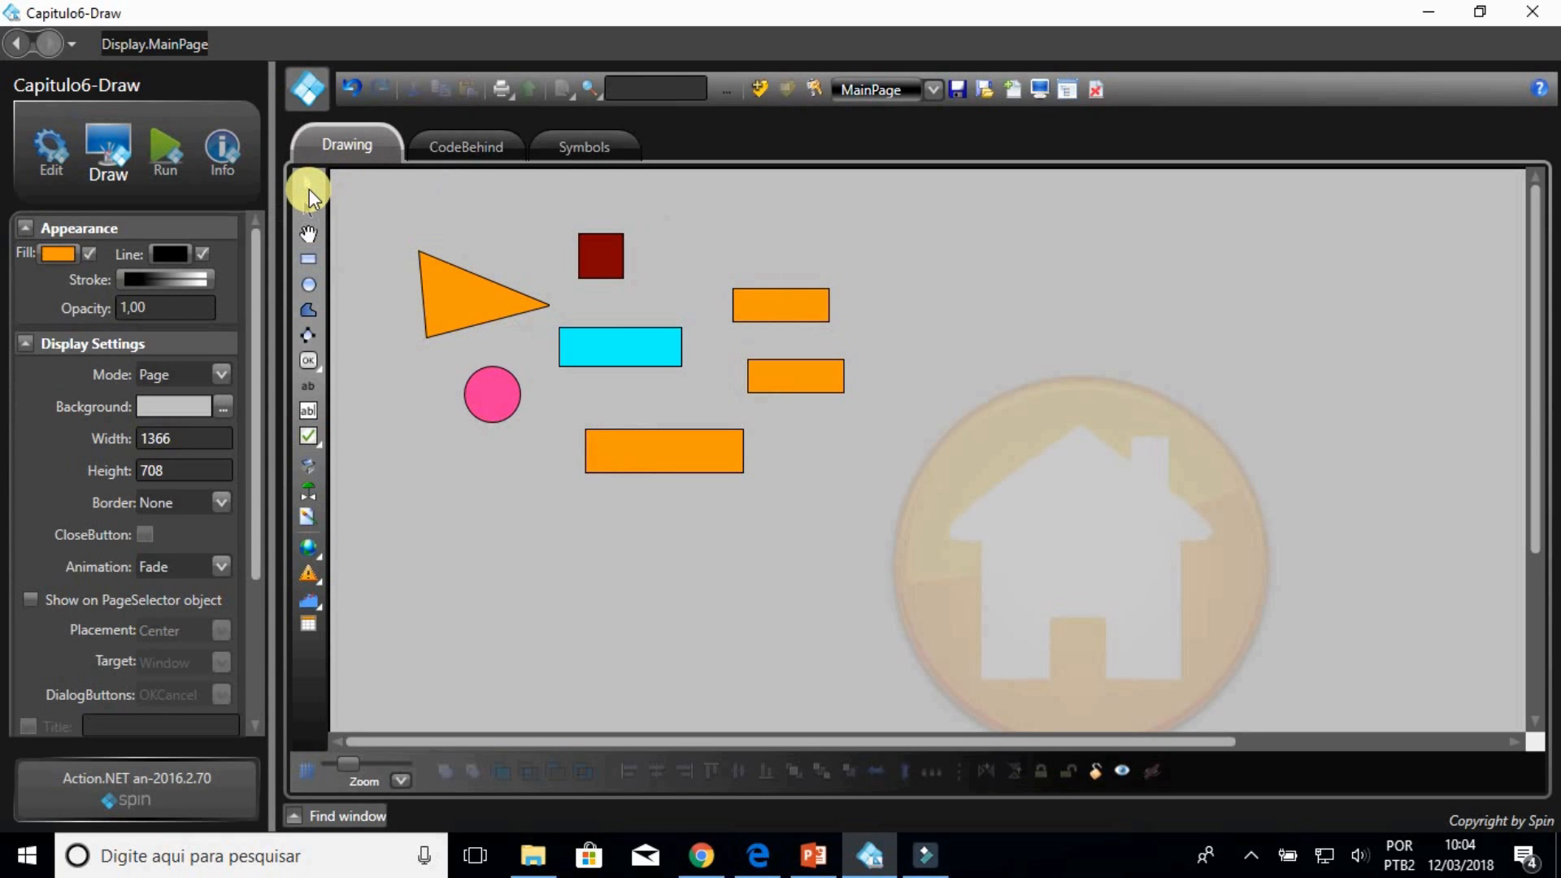
{"action": "left_click", "coordinate": [766, 296]}
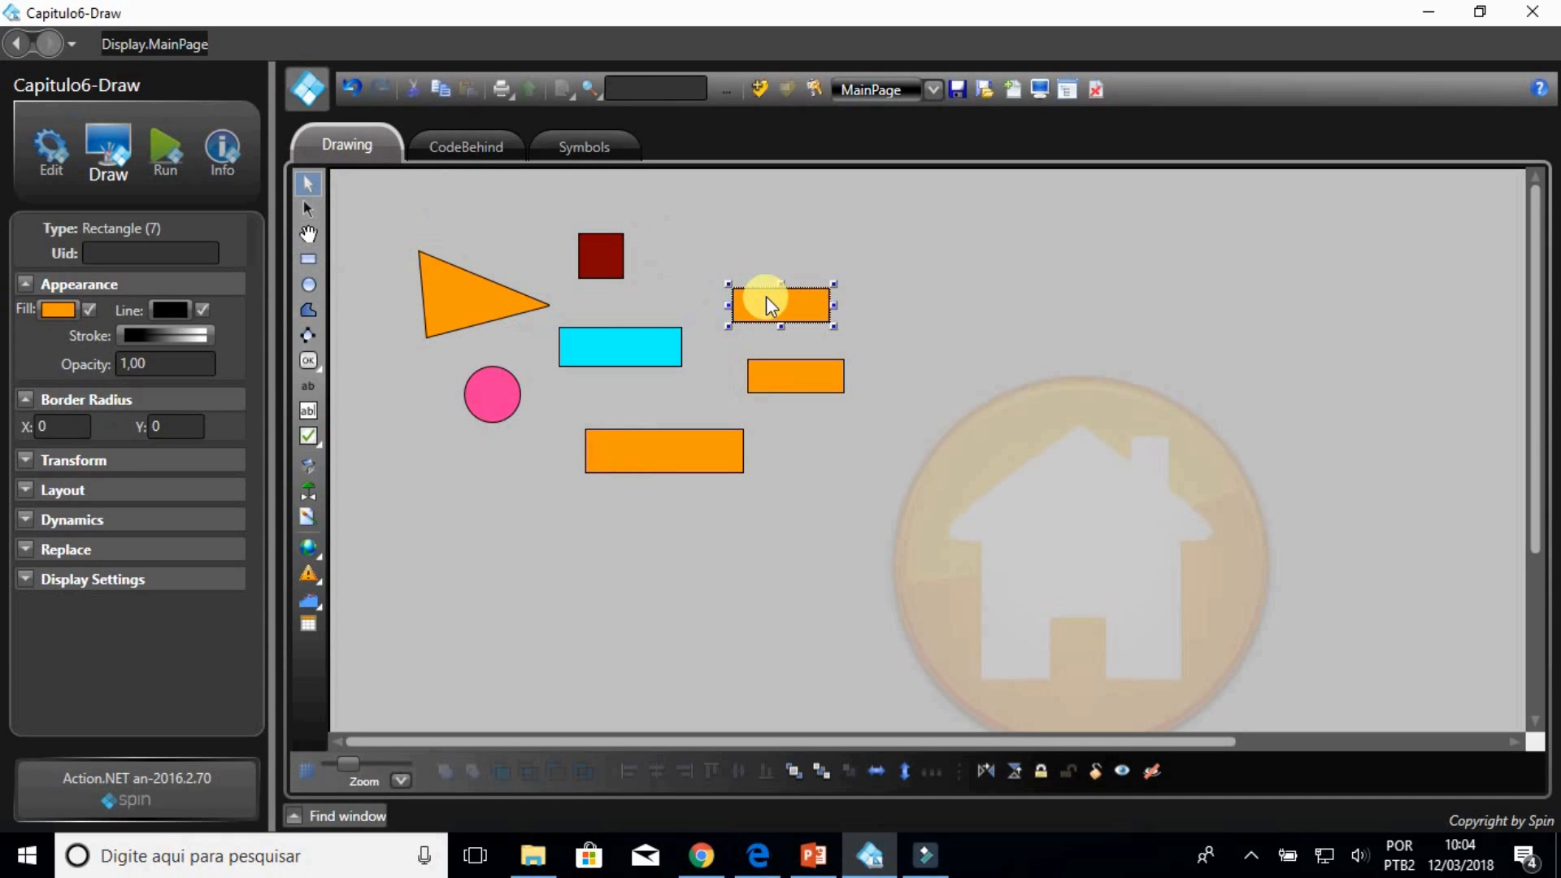
{"action": "key", "text": "Delete"}
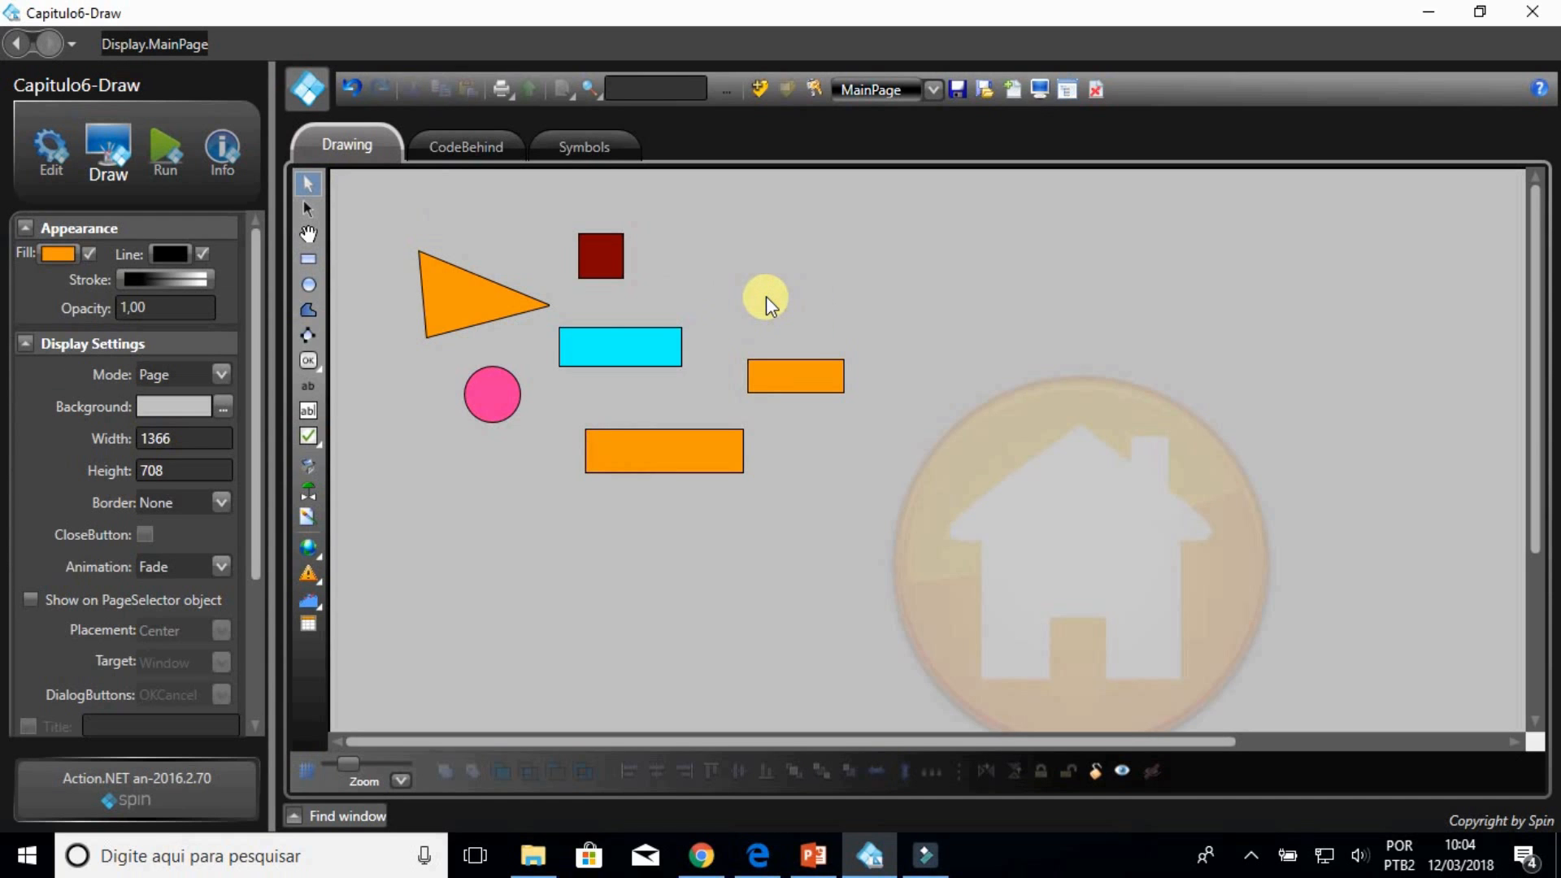
{"action": "left_click", "coordinate": [818, 390]}
{"action": "key", "text": "Delete"}
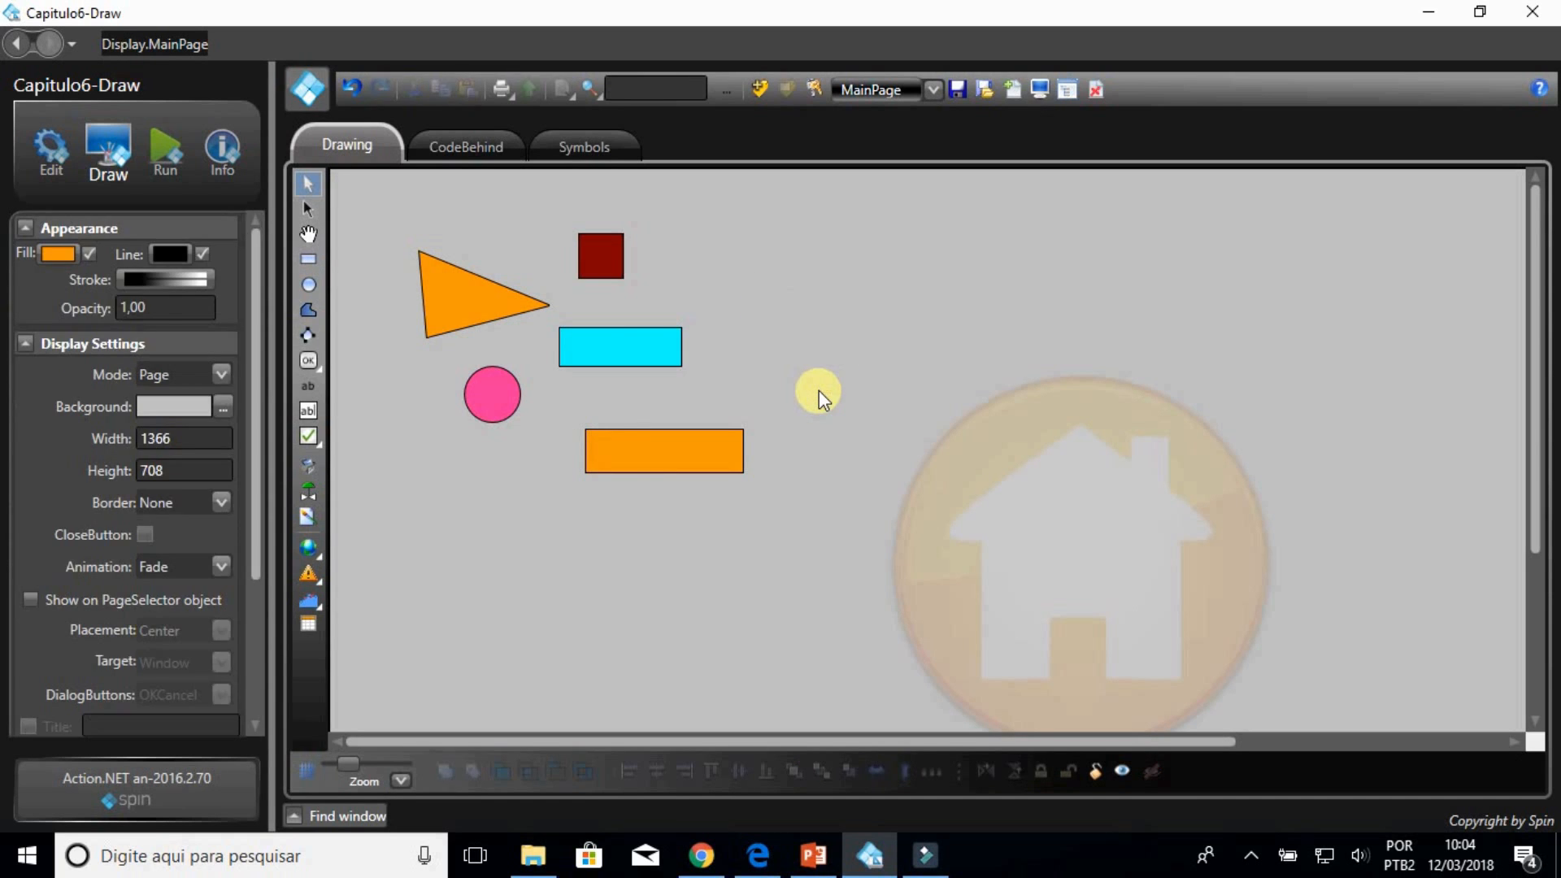
Step: Draw two orange ellipses: a nearly round one to the right of the dark red square and a flat one below it
{"action": "left_click", "coordinate": [308, 284]}
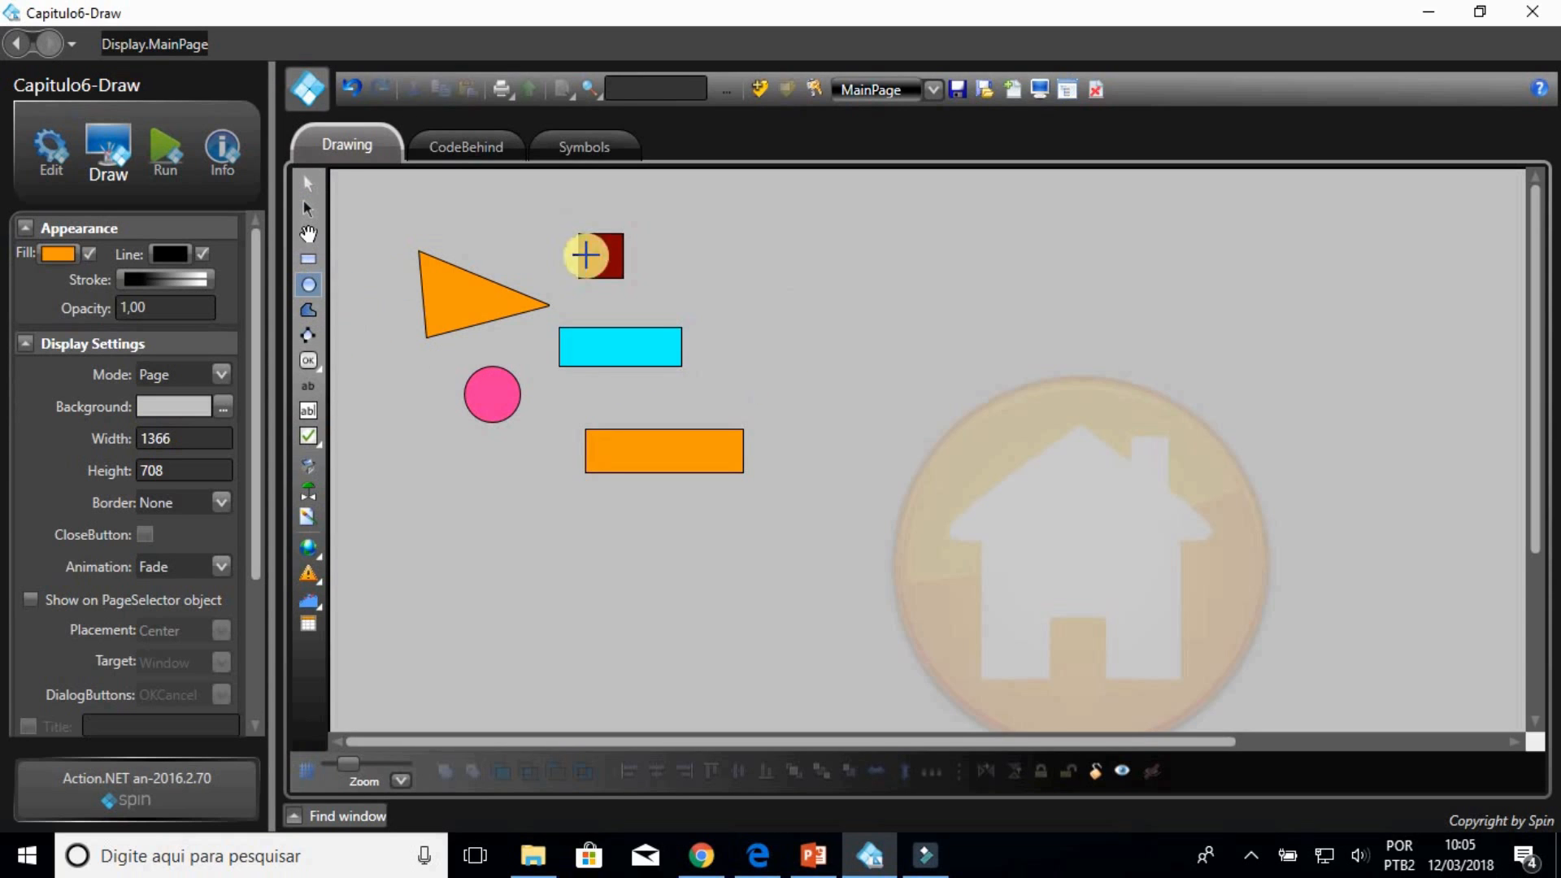
{"action": "left_click_drag", "start_coordinate": [751, 246], "coordinate": [834, 314]}
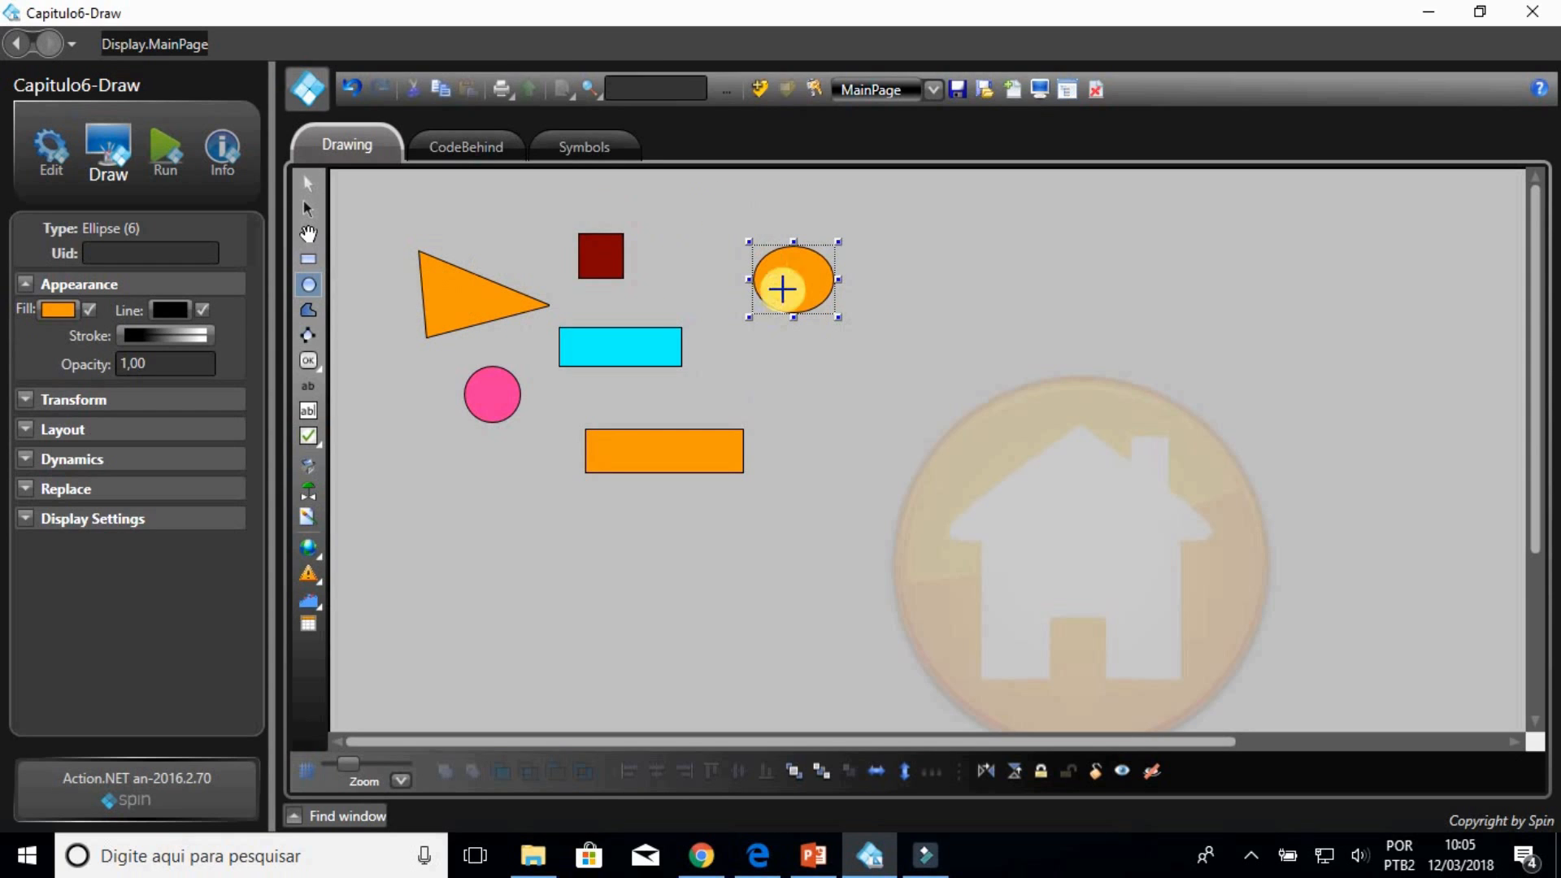
{"action": "left_click_drag", "start_coordinate": [801, 385], "coordinate": [905, 425]}
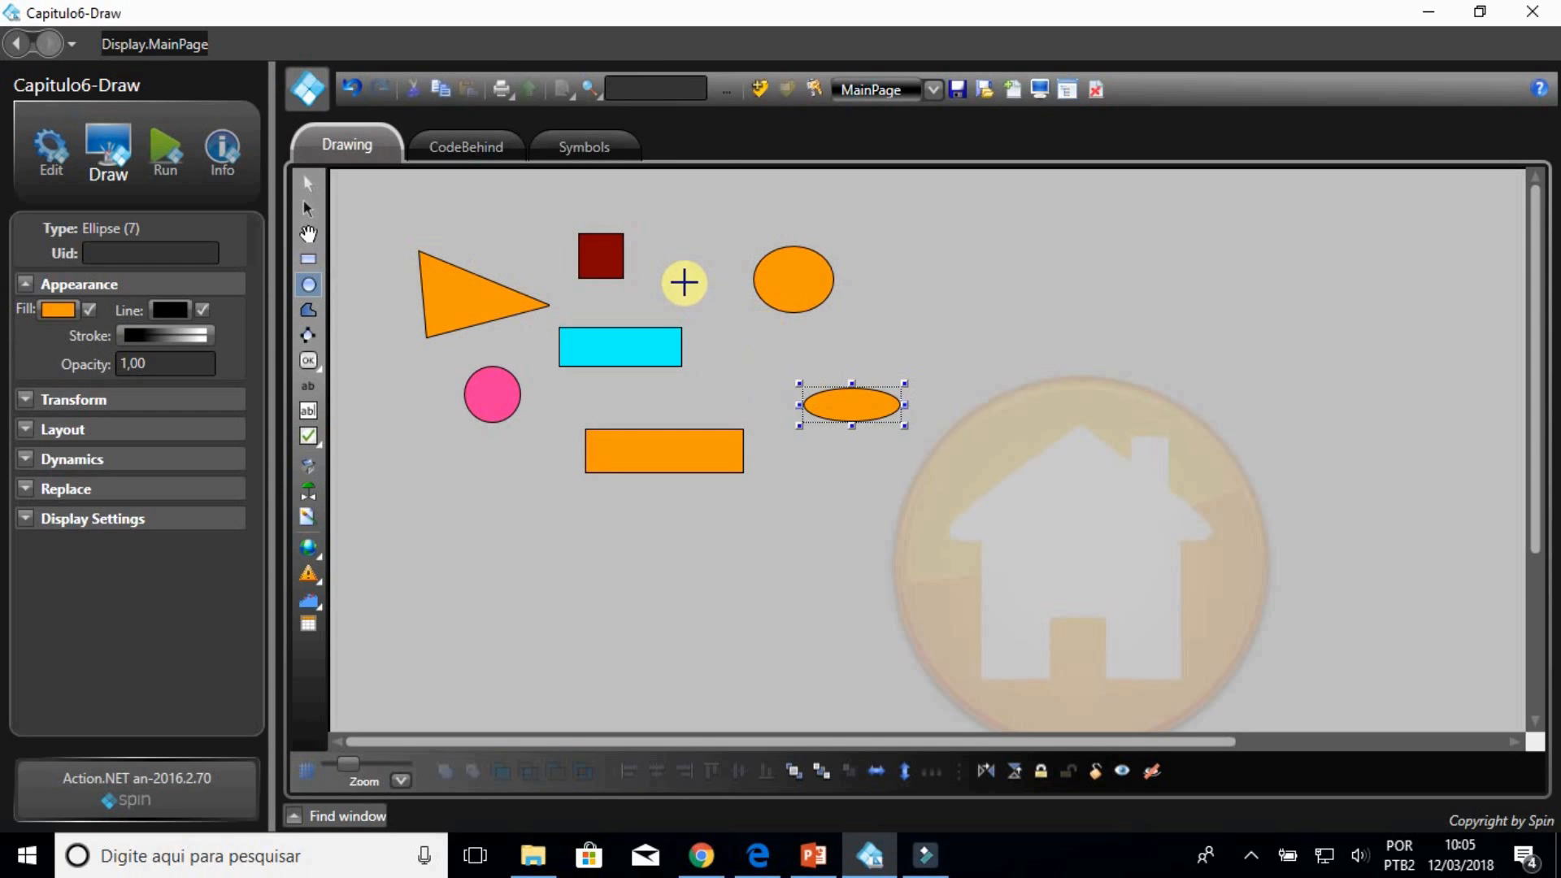
Step: Draw an orange three-point polygon below the pink circle with the Polygon tool
{"action": "left_click", "coordinate": [308, 310]}
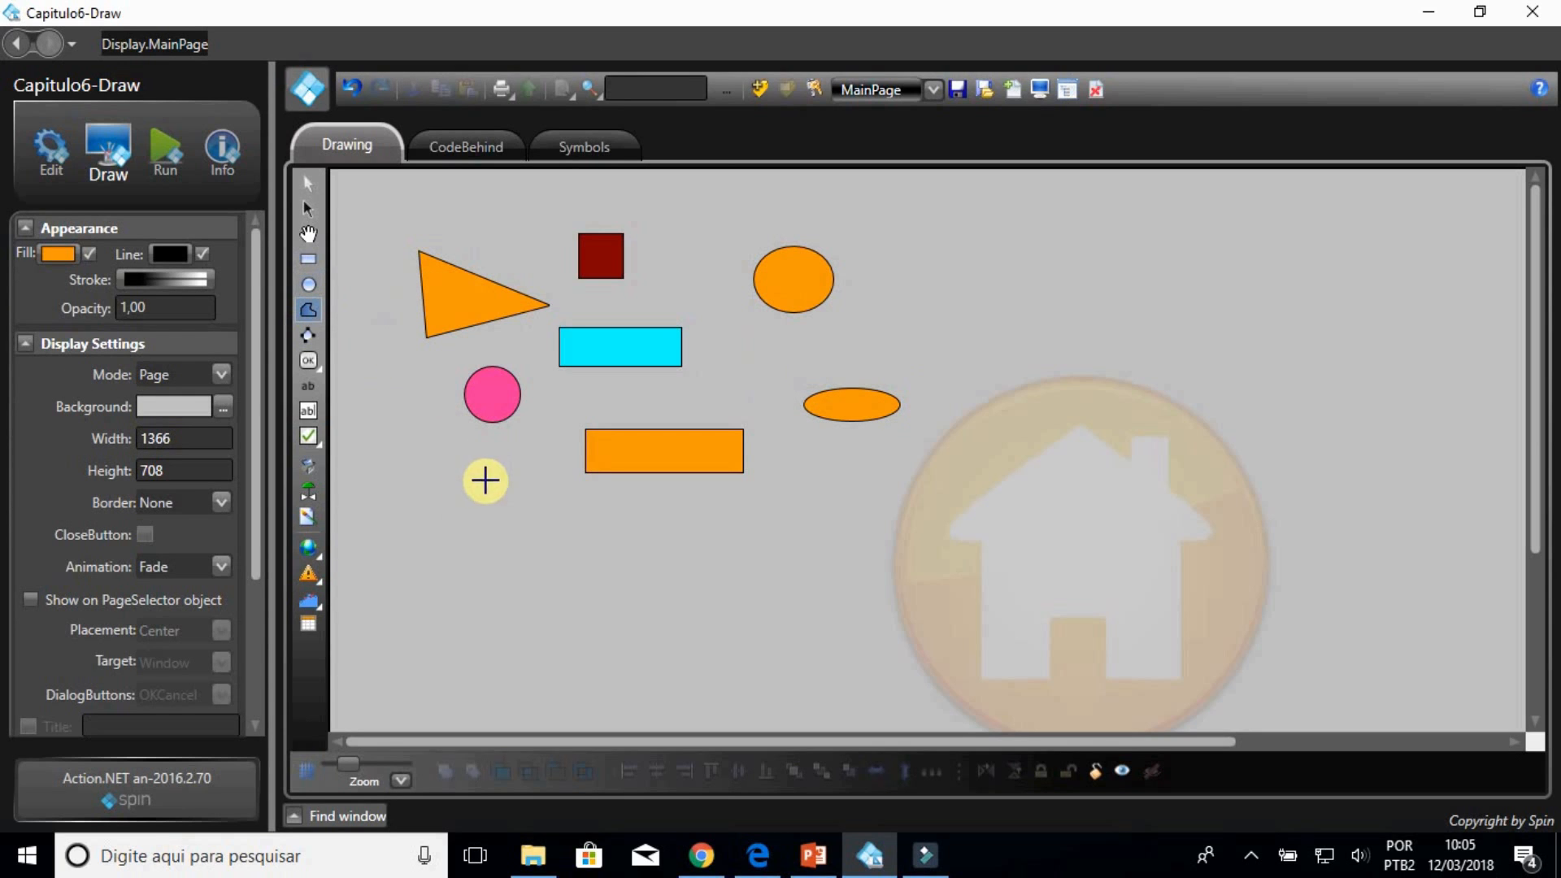
{"action": "left_click", "coordinate": [425, 505]}
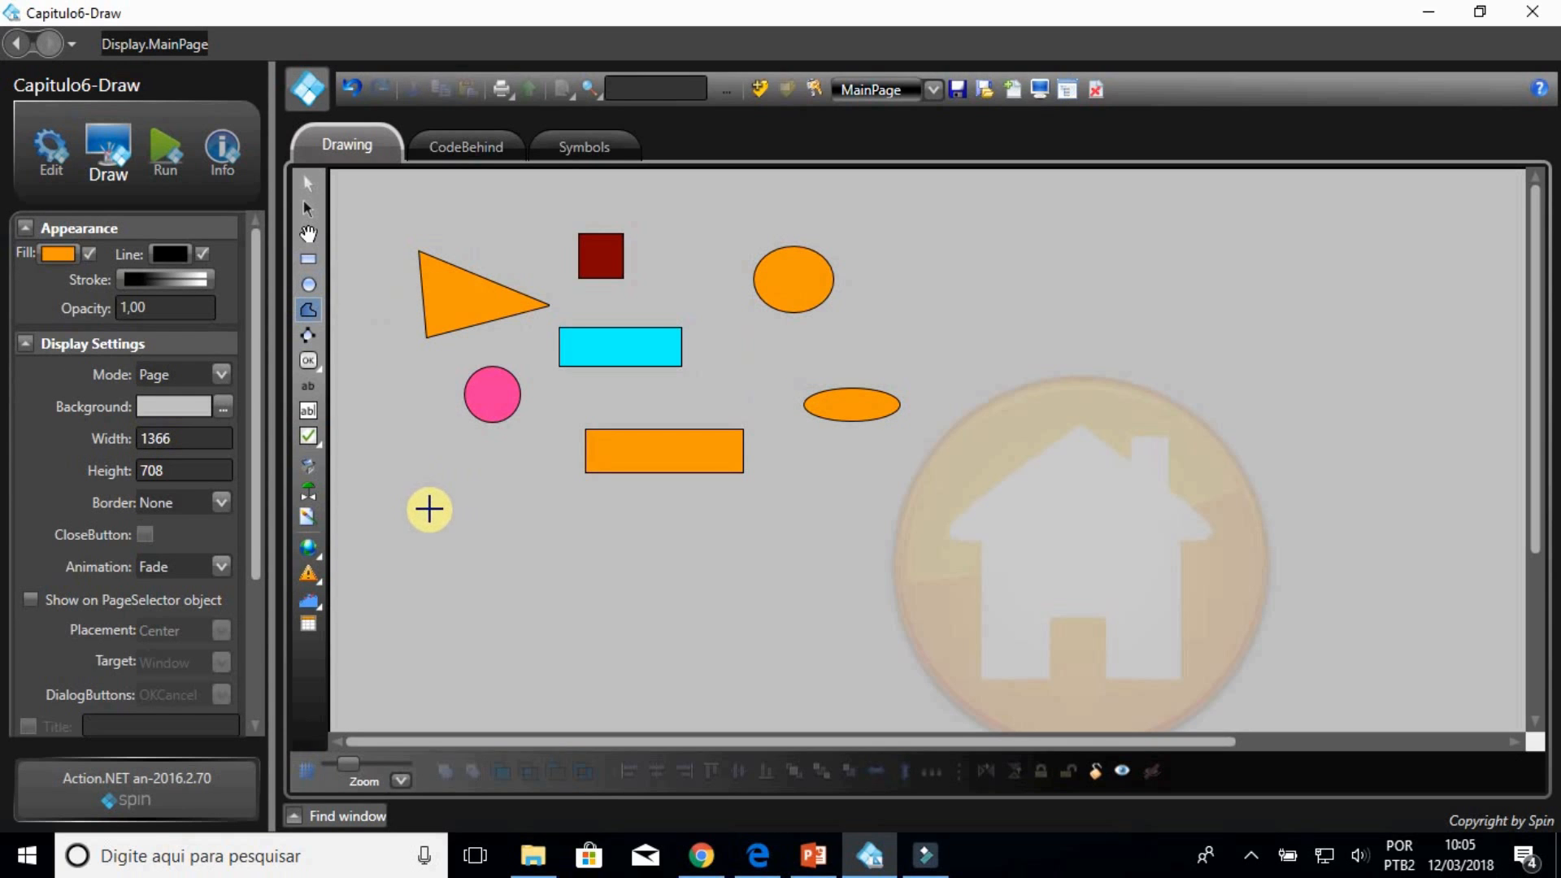
{"action": "left_click", "coordinate": [486, 601]}
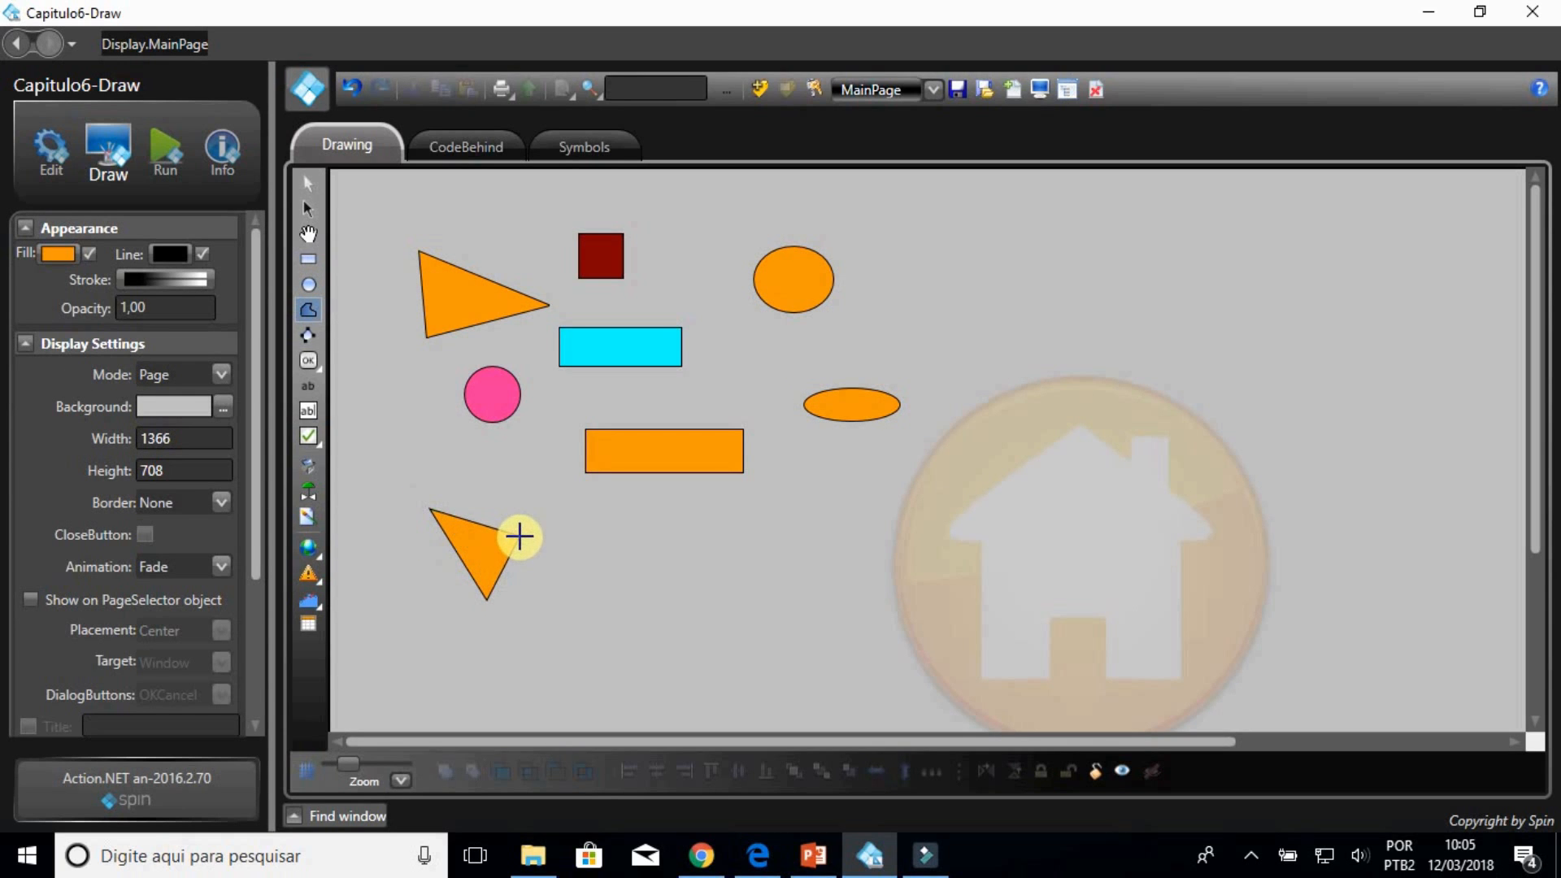
{"action": "double_click", "coordinate": [519, 537]}
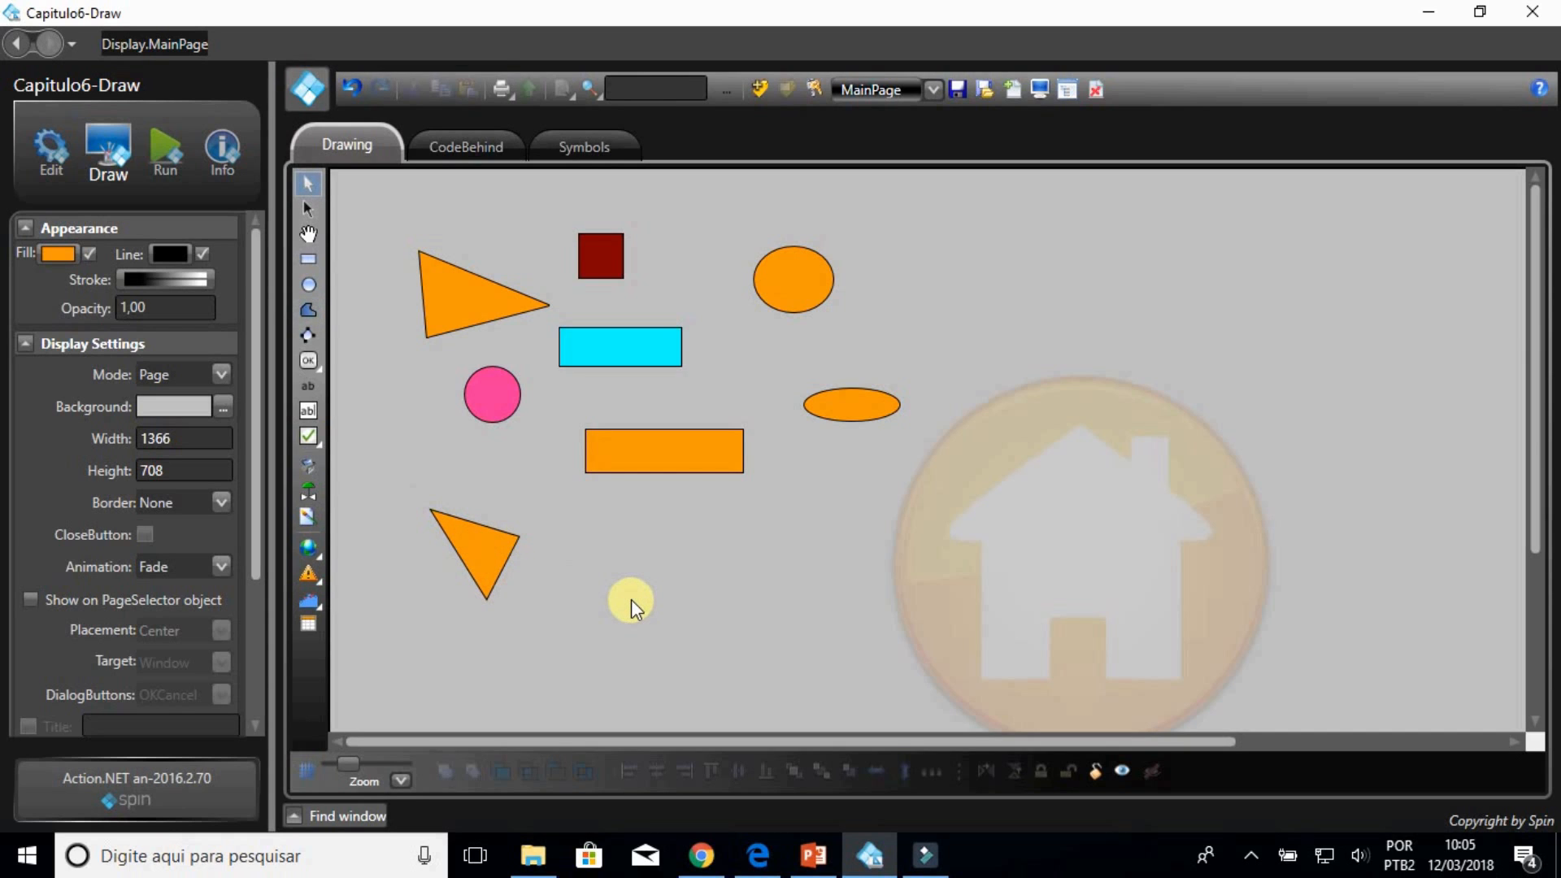
Step: Draw a closed, unfilled four-sided polyline shaped like a parallelogram below the wide orange rectangle
{"action": "left_click", "coordinate": [310, 336]}
{"action": "left_click", "coordinate": [605, 533]}
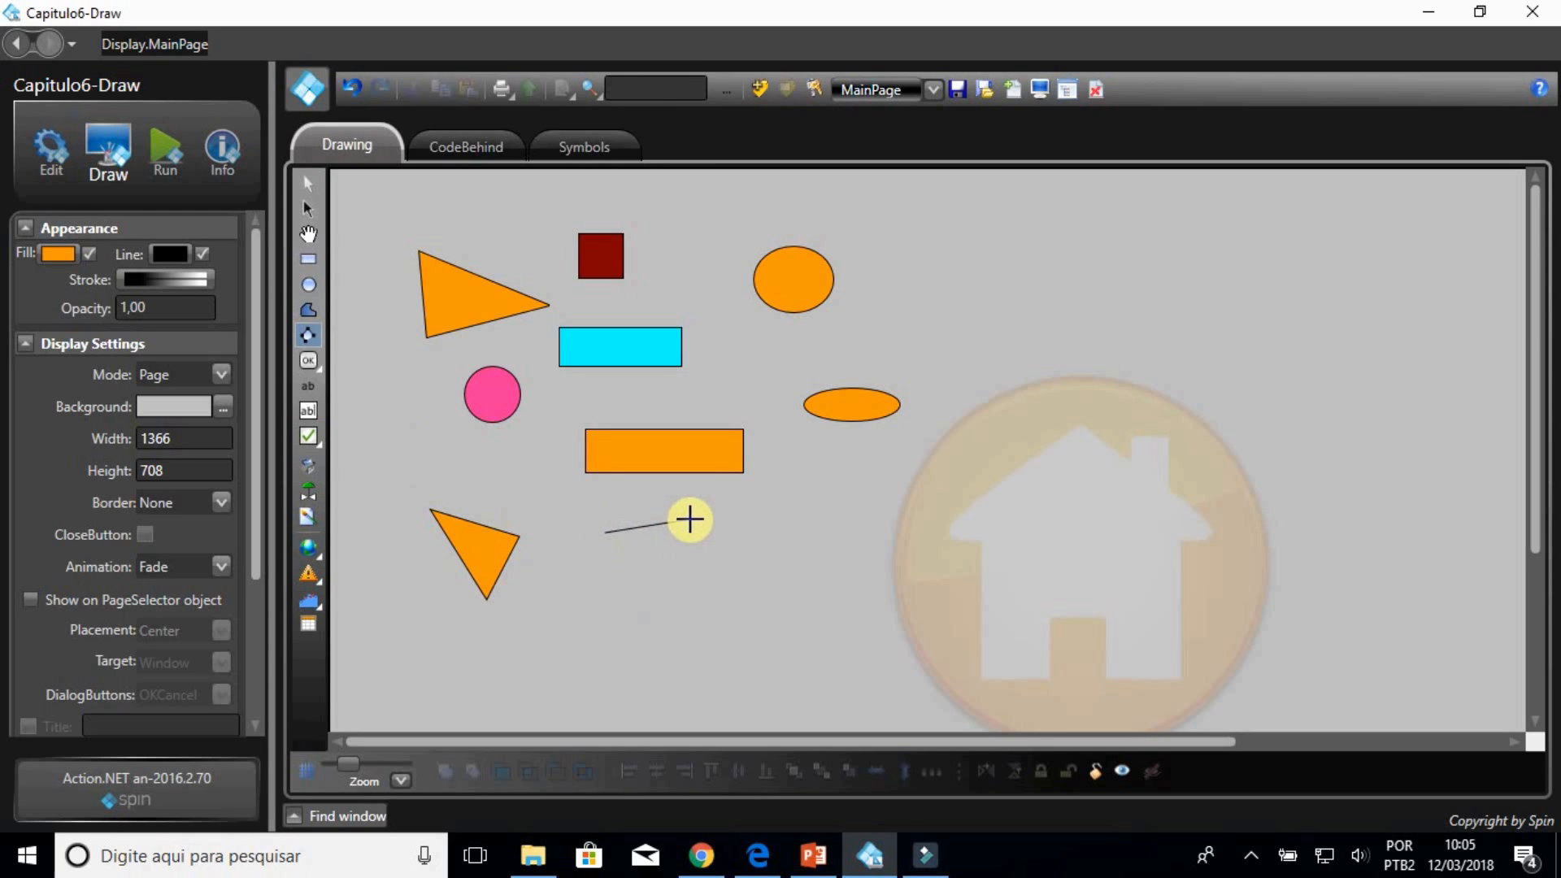
{"action": "left_click", "coordinate": [691, 519]}
{"action": "left_click", "coordinate": [737, 563]}
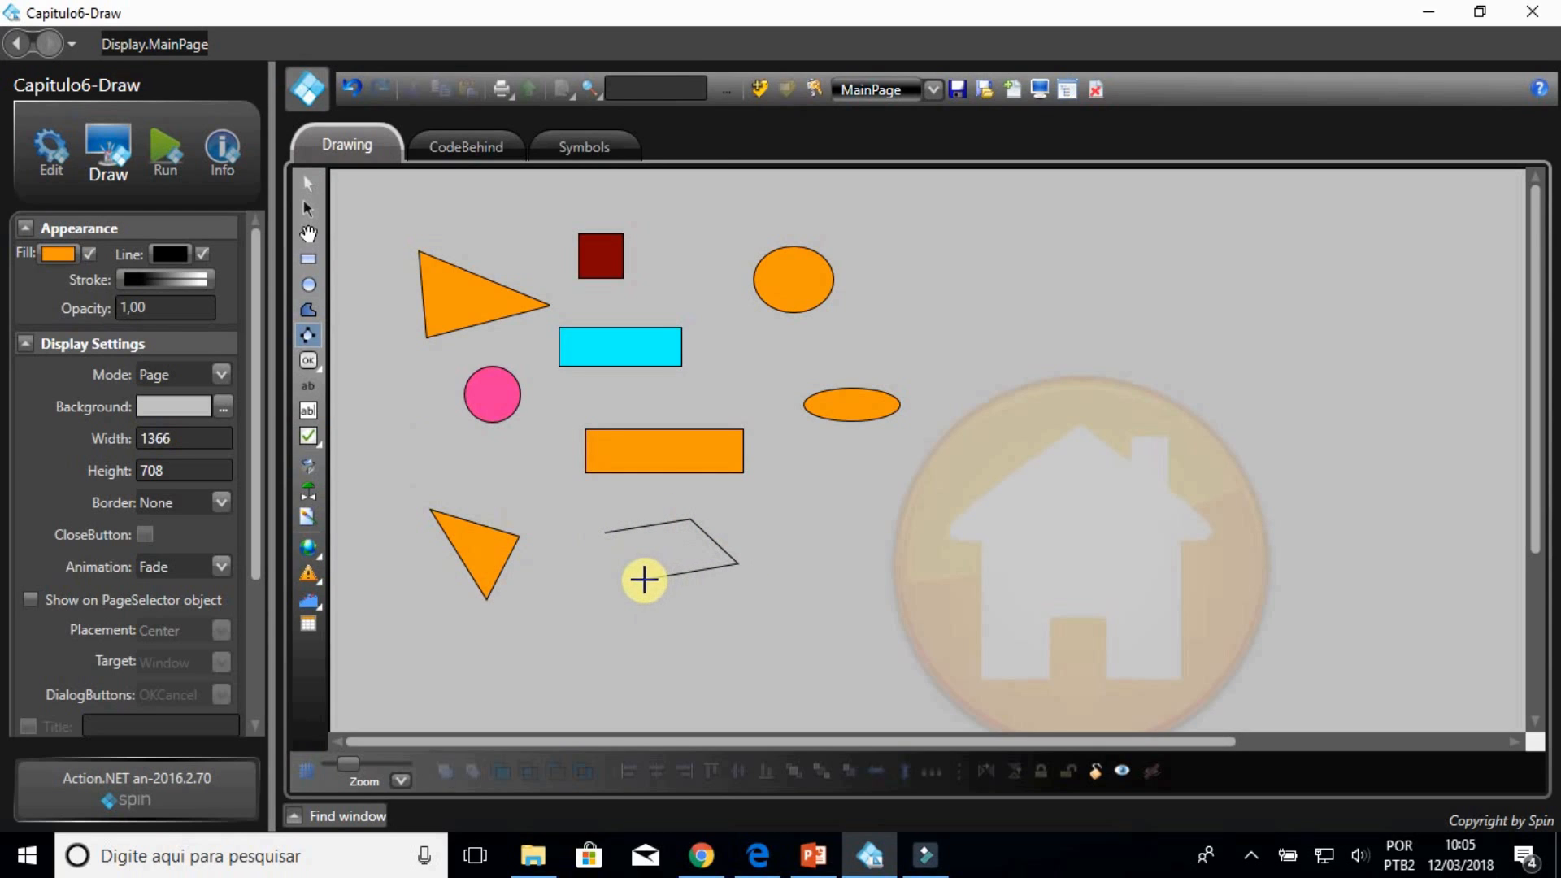
{"action": "left_click", "coordinate": [643, 579]}
{"action": "left_click", "coordinate": [606, 534]}
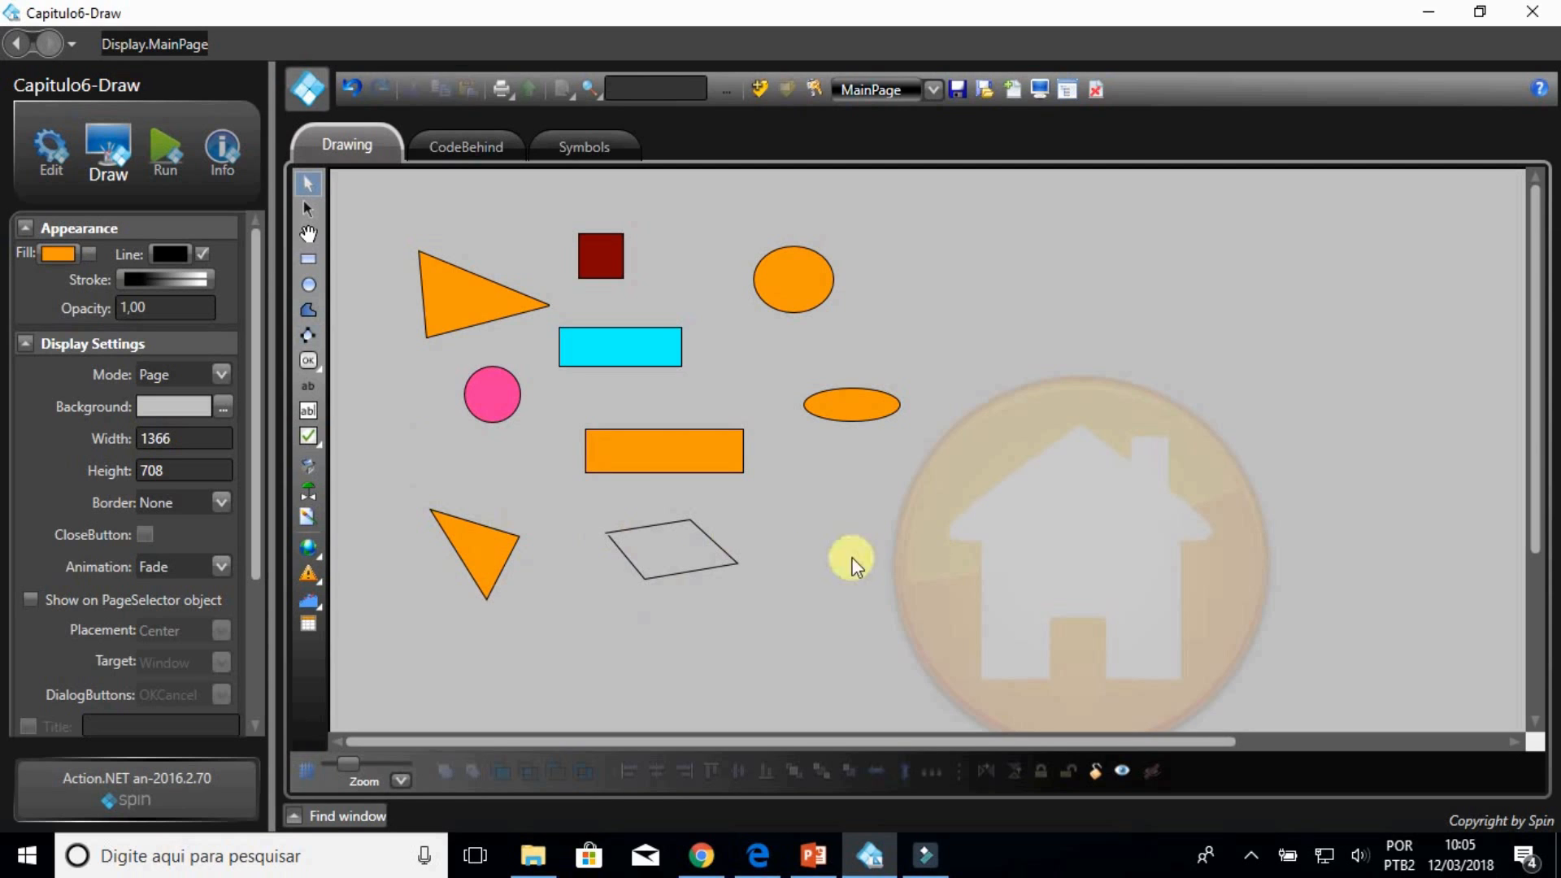
Step: Add a Button to the right of the ellipses and a label box directly below it
{"action": "left_click", "coordinate": [309, 365]}
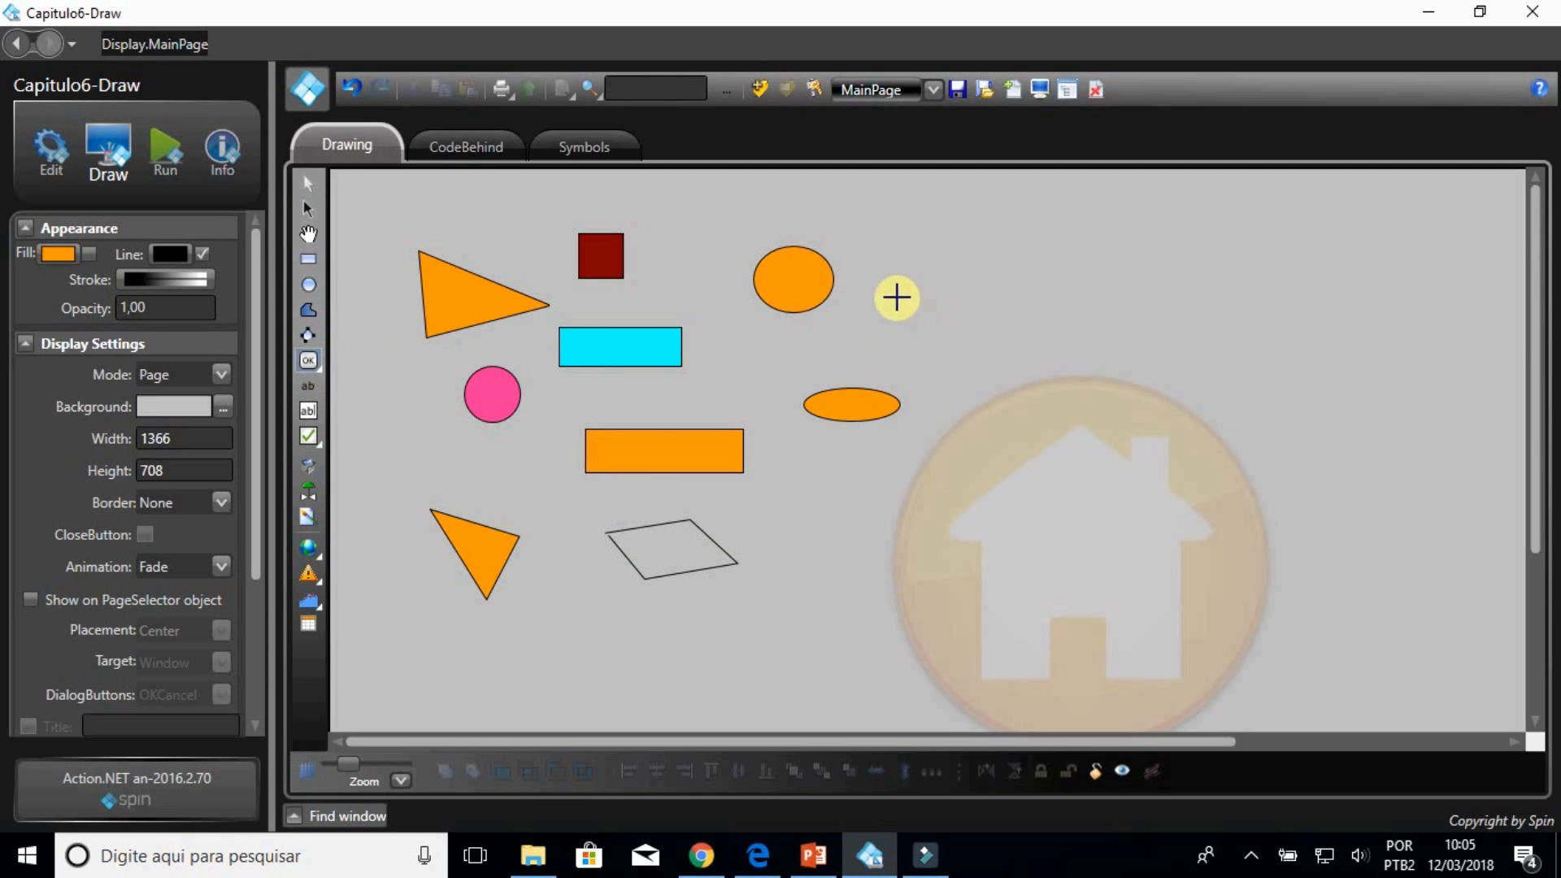
{"action": "left_click_drag", "start_coordinate": [895, 295], "coordinate": [1063, 345]}
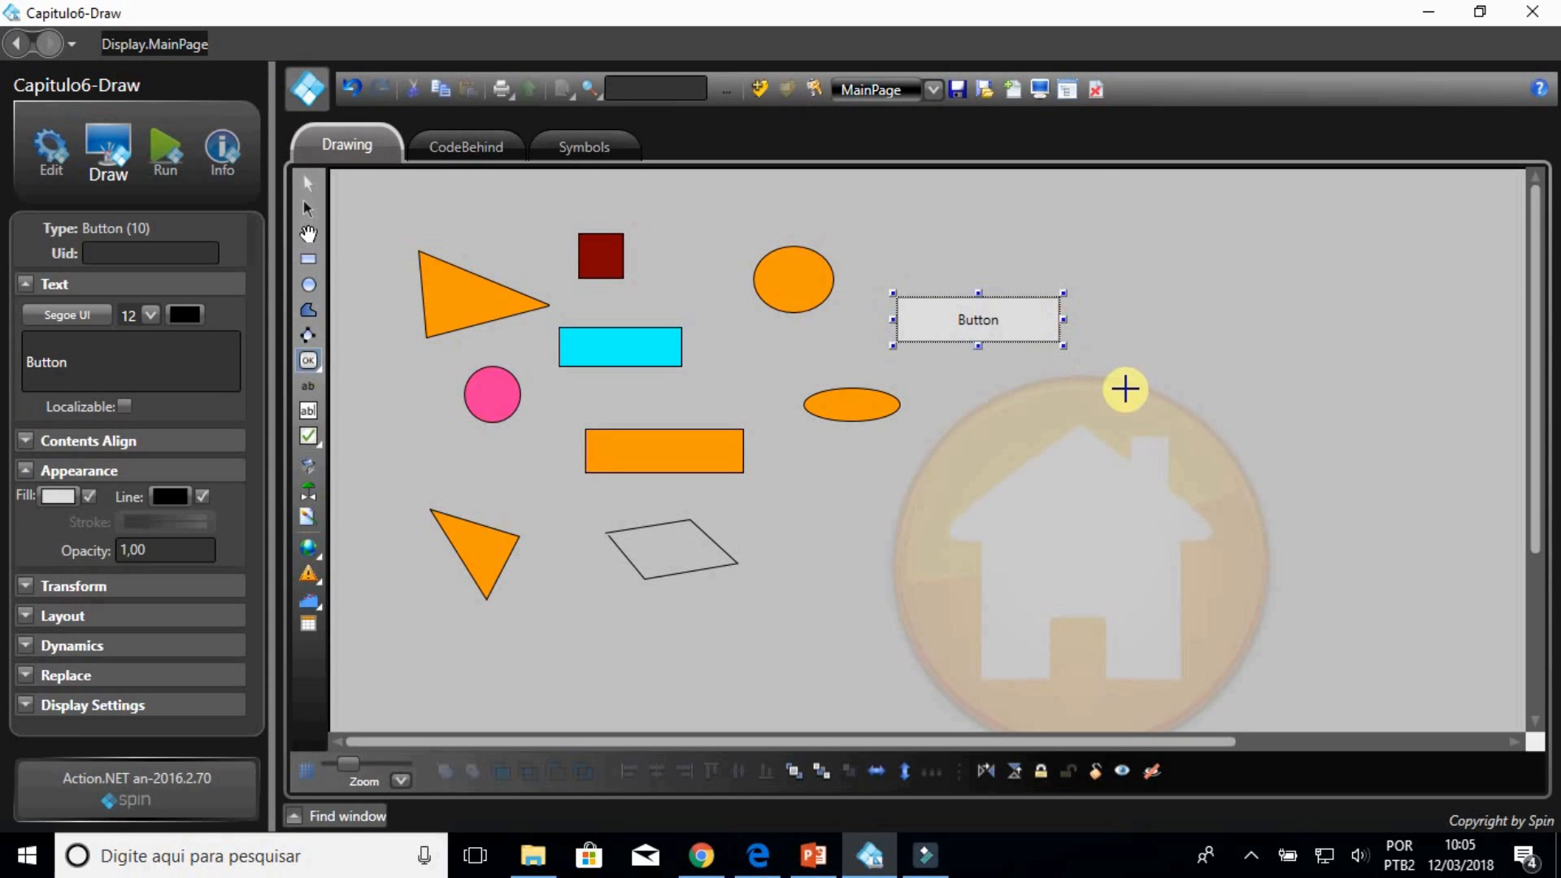
{"action": "left_click", "coordinate": [313, 365]}
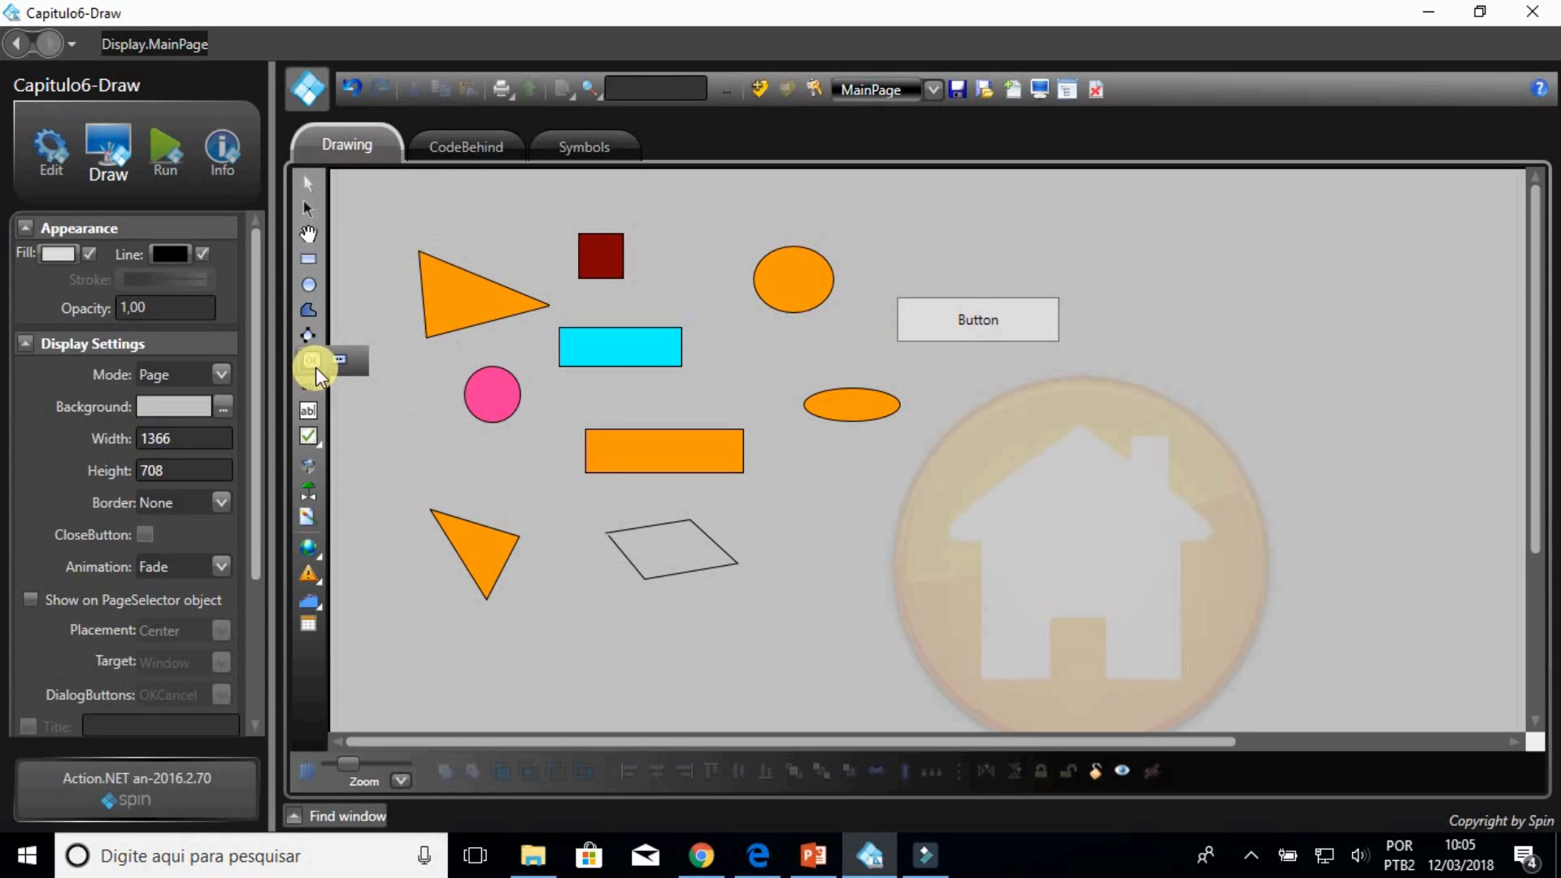
{"action": "left_click", "coordinate": [349, 370]}
{"action": "mouse_move", "coordinate": [939, 376]}
{"action": "left_mouse_down"}
{"action": "mouse_move", "coordinate": [966, 401]}
{"action": "mouse_move", "coordinate": [1098, 413]}
{"action": "left_mouse_up"}
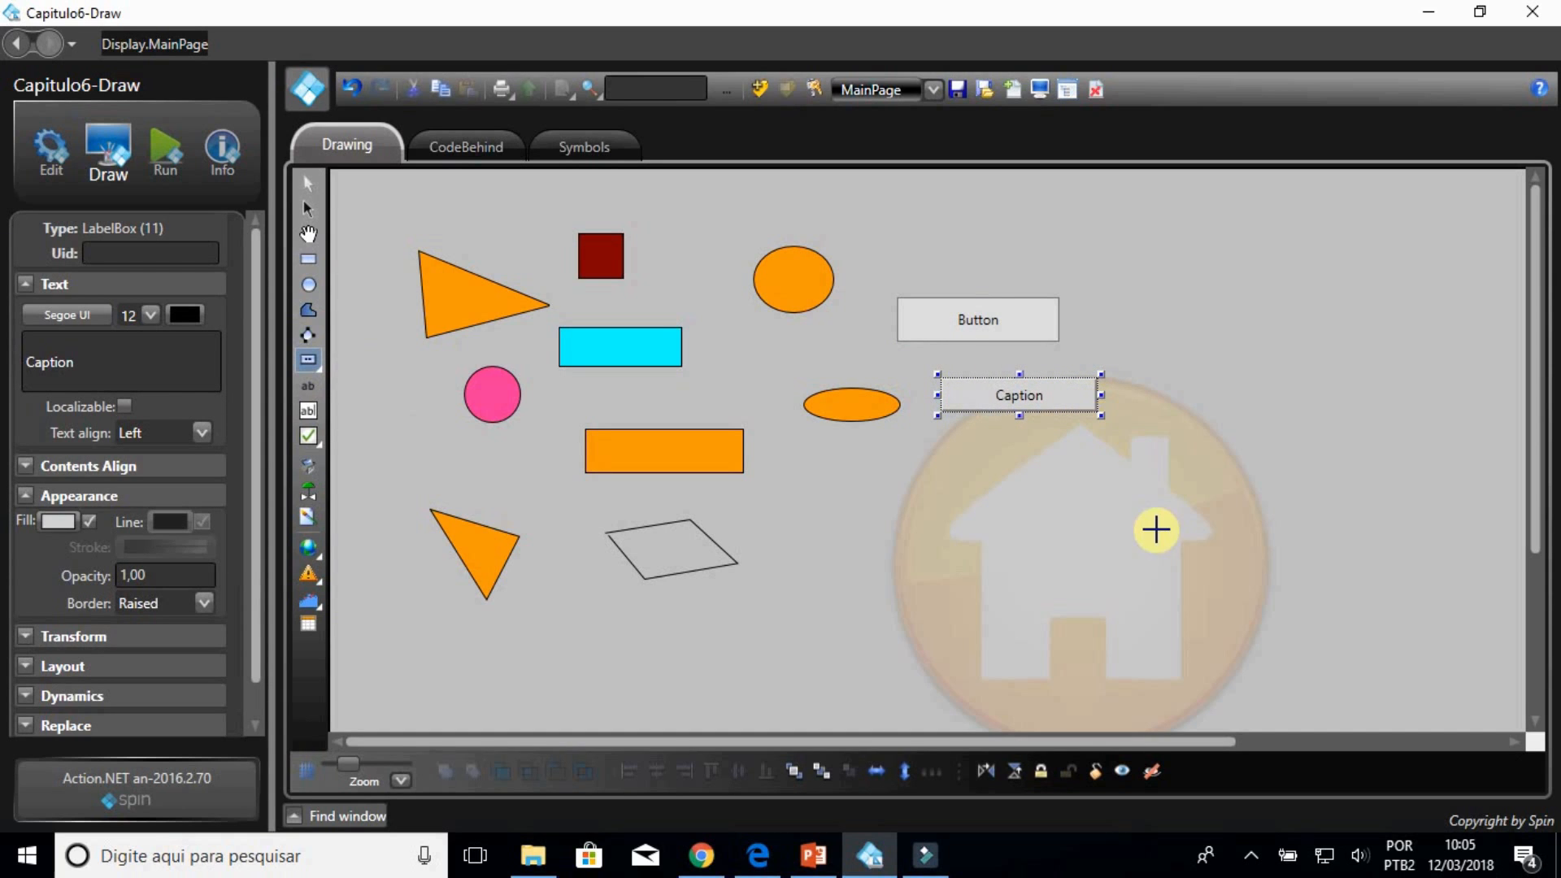
Step: Add a second label box below the flat ellipse and a text block above the Button
{"action": "left_click", "coordinate": [857, 488]}
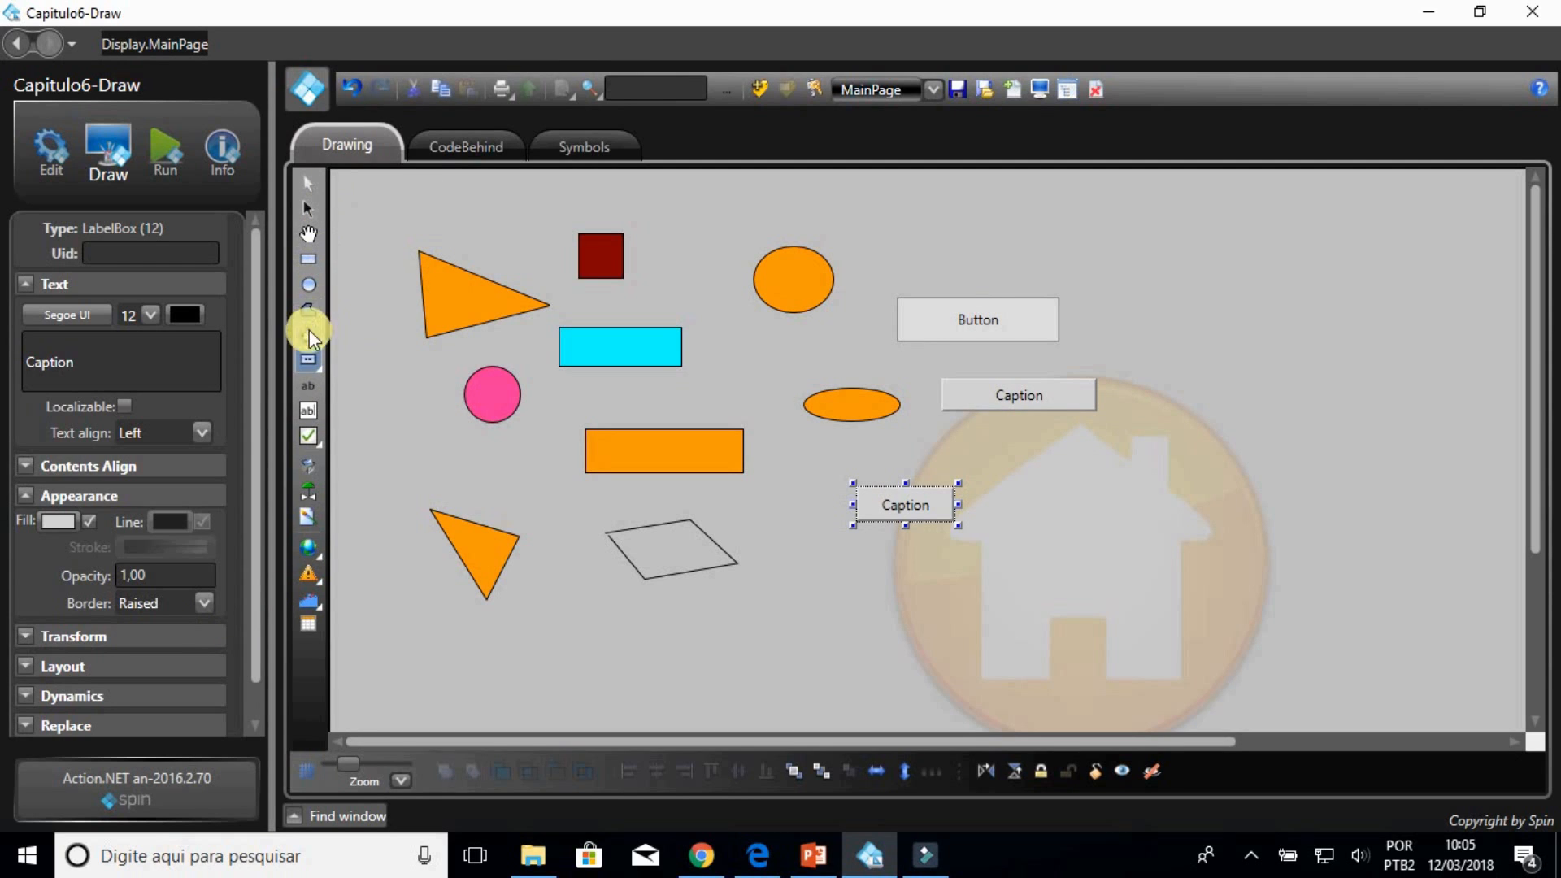
{"action": "left_click", "coordinate": [308, 384]}
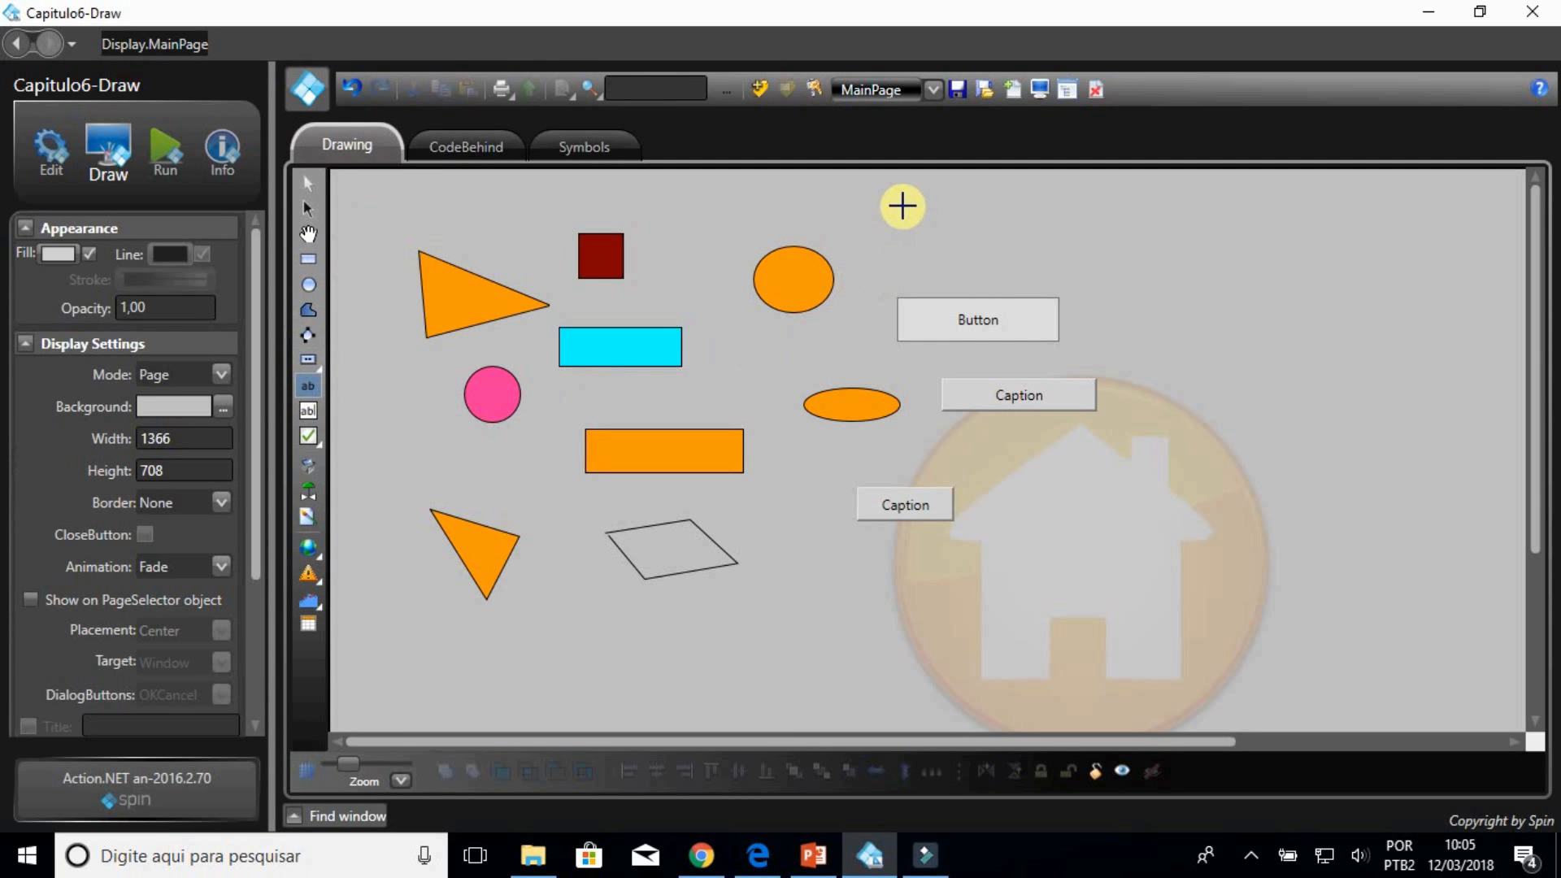
{"action": "left_click_drag", "start_coordinate": [899, 202], "coordinate": [1045, 244]}
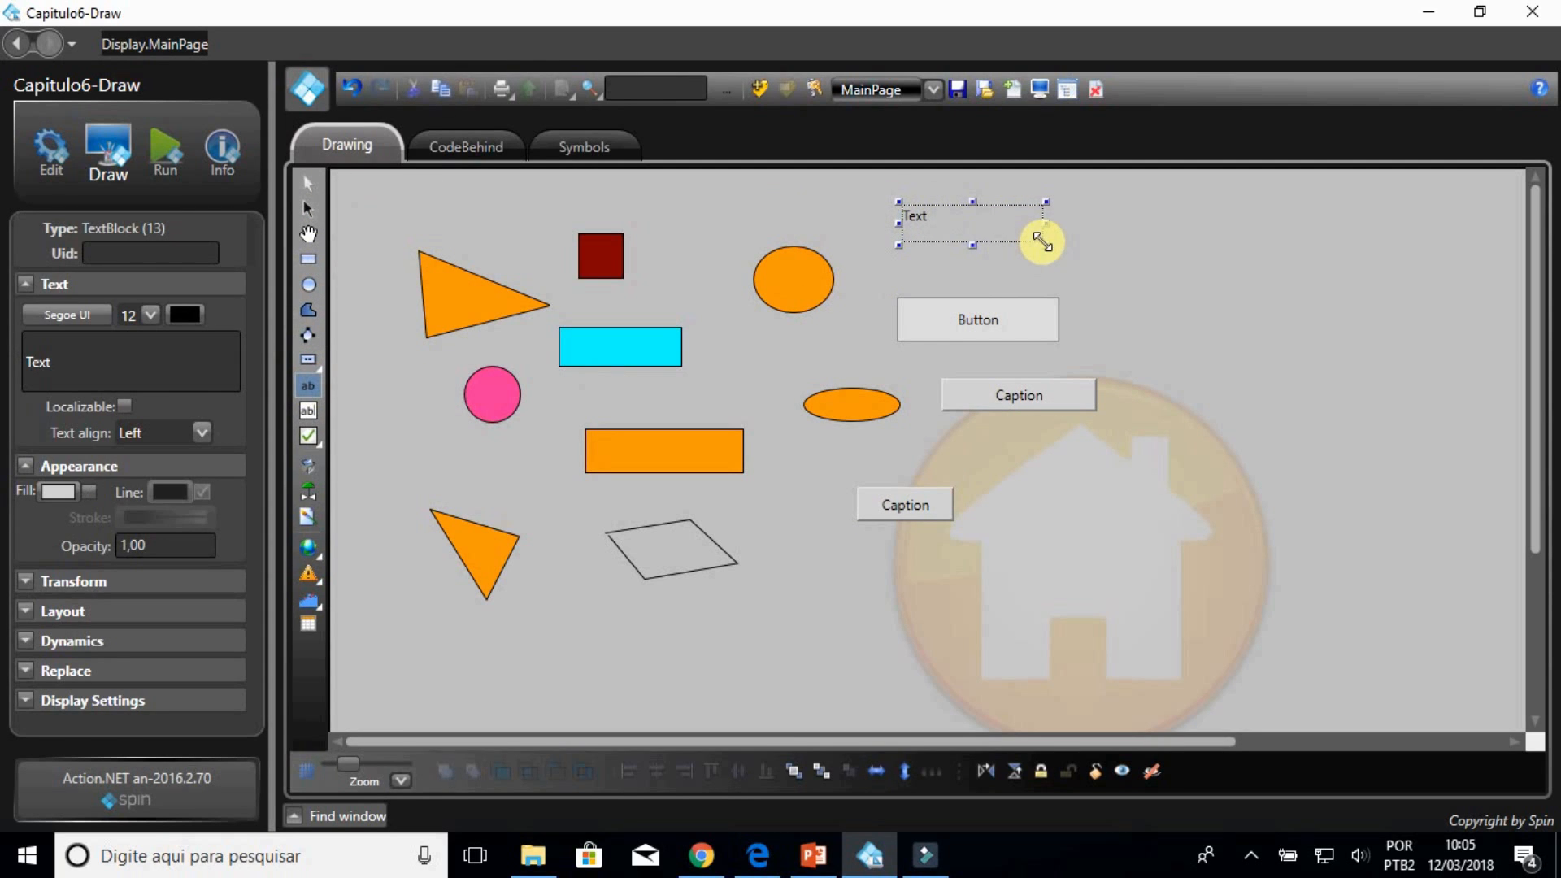
Step: Examine the text settings of the text block and of the Button
{"action": "left_click", "coordinate": [308, 182]}
{"action": "left_click", "coordinate": [925, 213]}
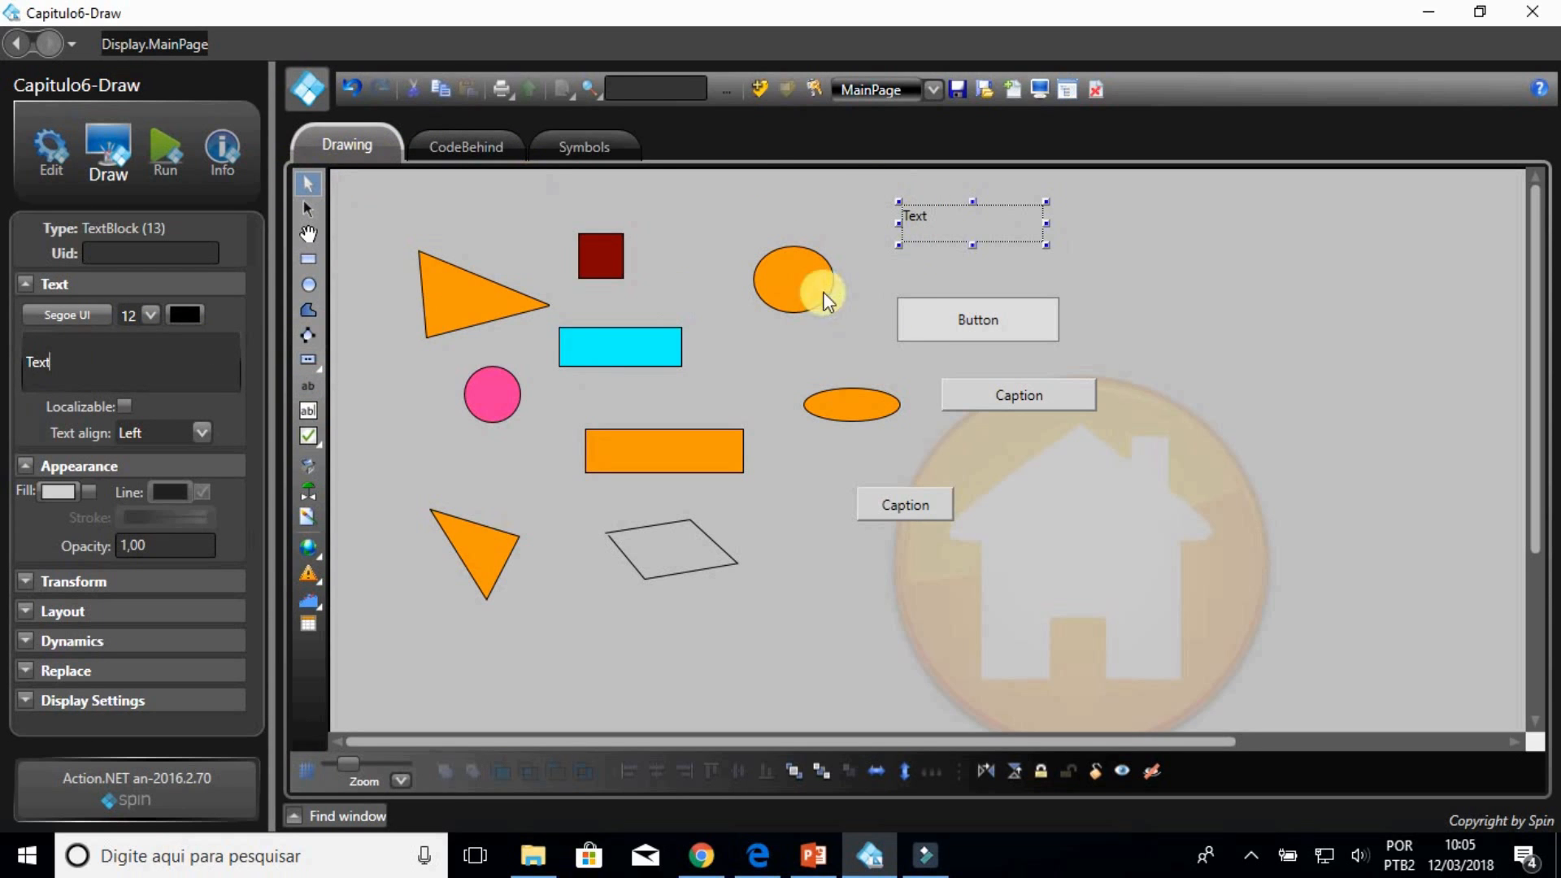
{"action": "left_click", "coordinate": [969, 321]}
{"action": "left_click", "coordinate": [95, 360]}
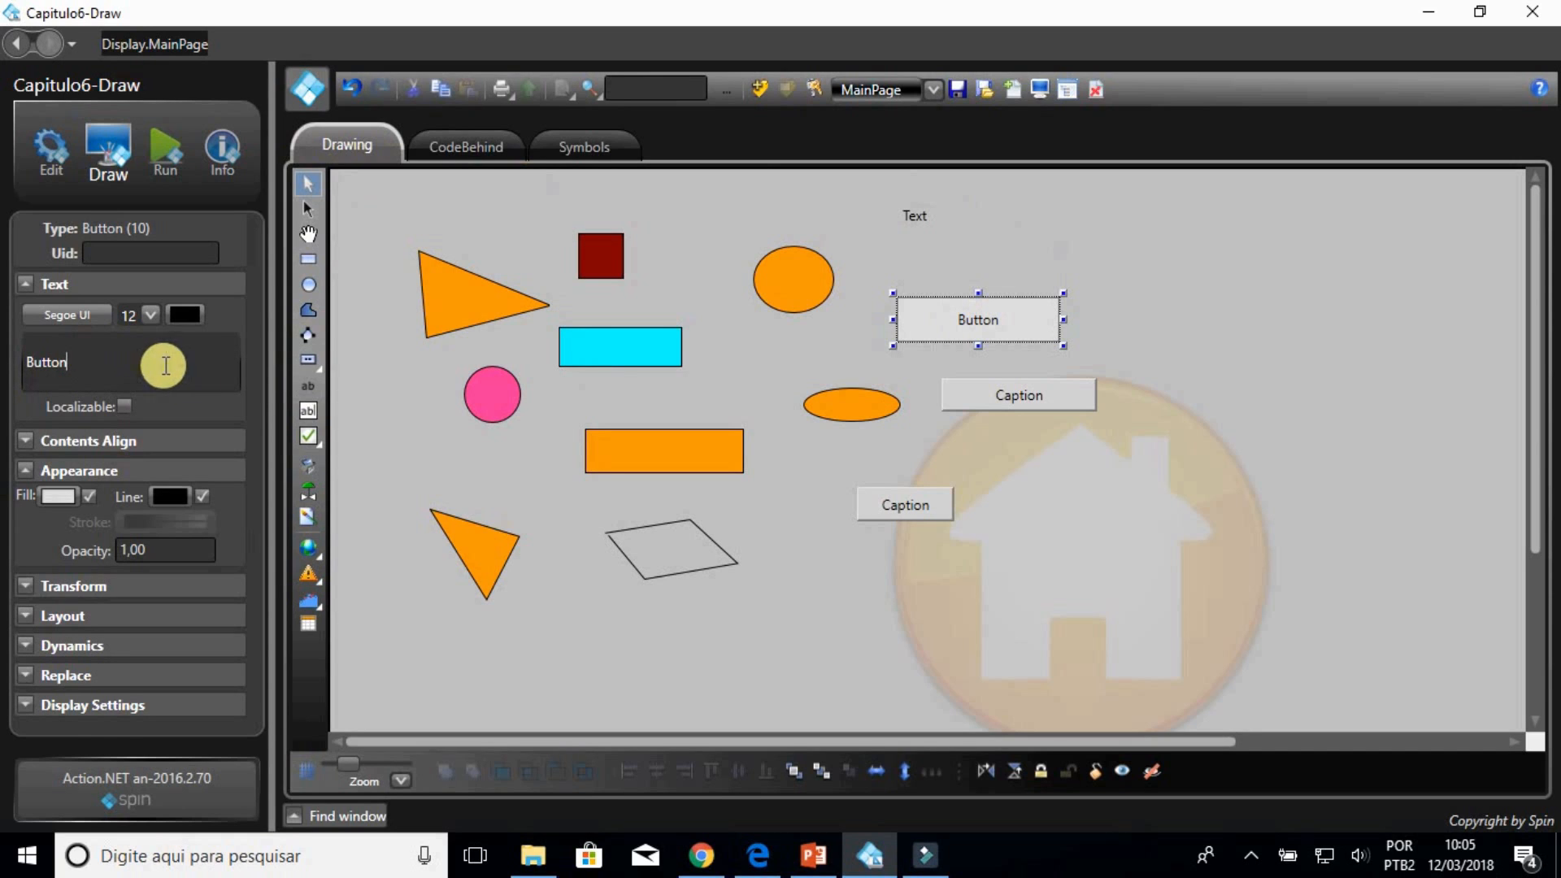
Step: Add a text box below the parallelogram and a check box to the right of it
{"action": "left_click", "coordinate": [307, 410]}
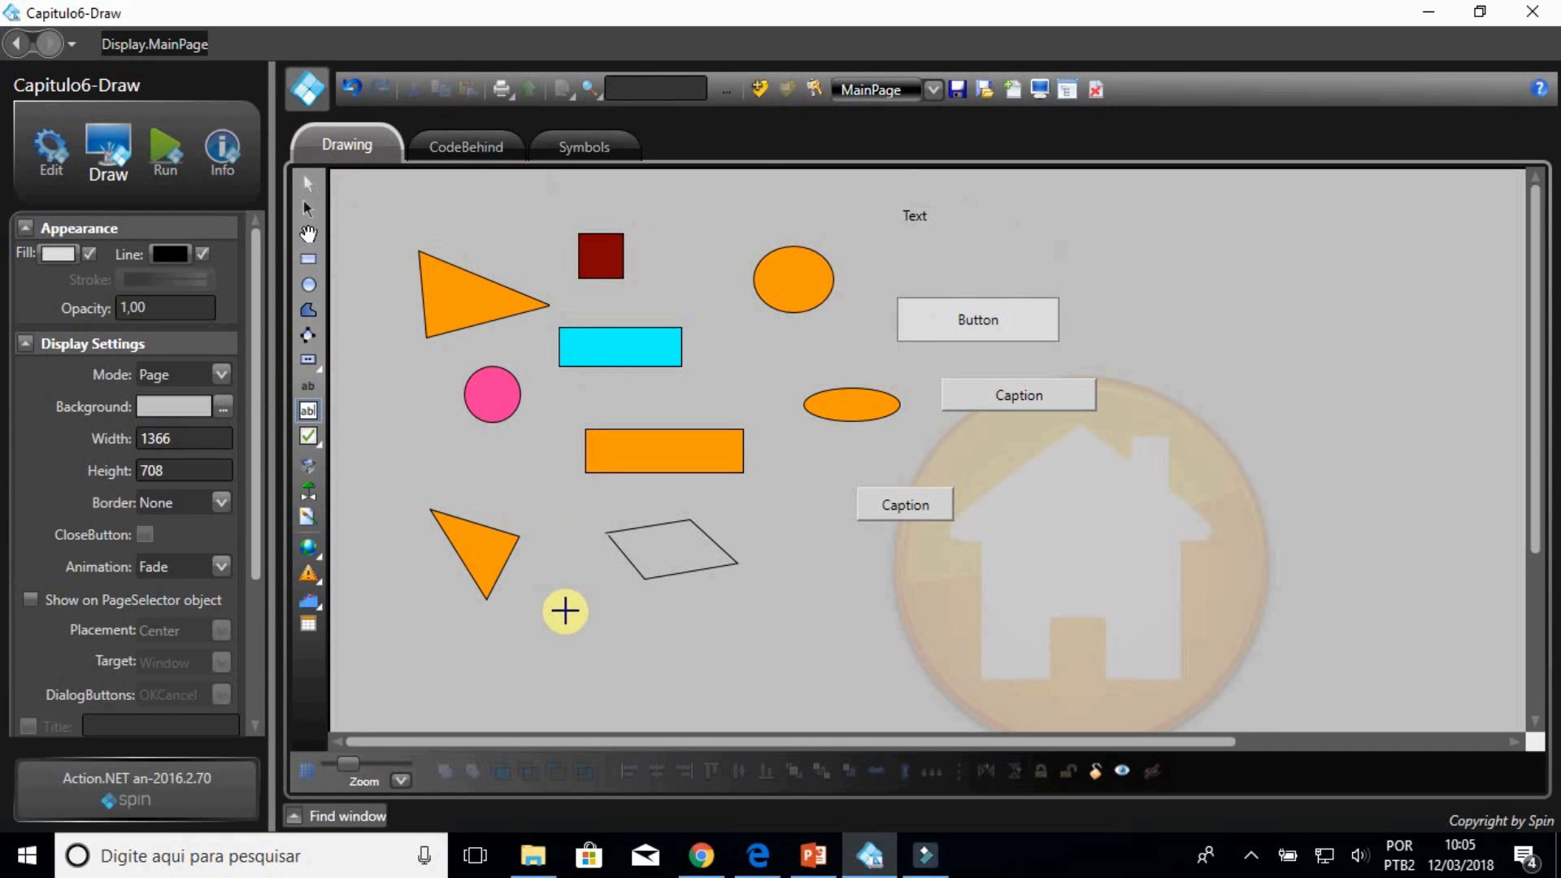
{"action": "left_click_drag", "start_coordinate": [561, 610], "coordinate": [649, 659]}
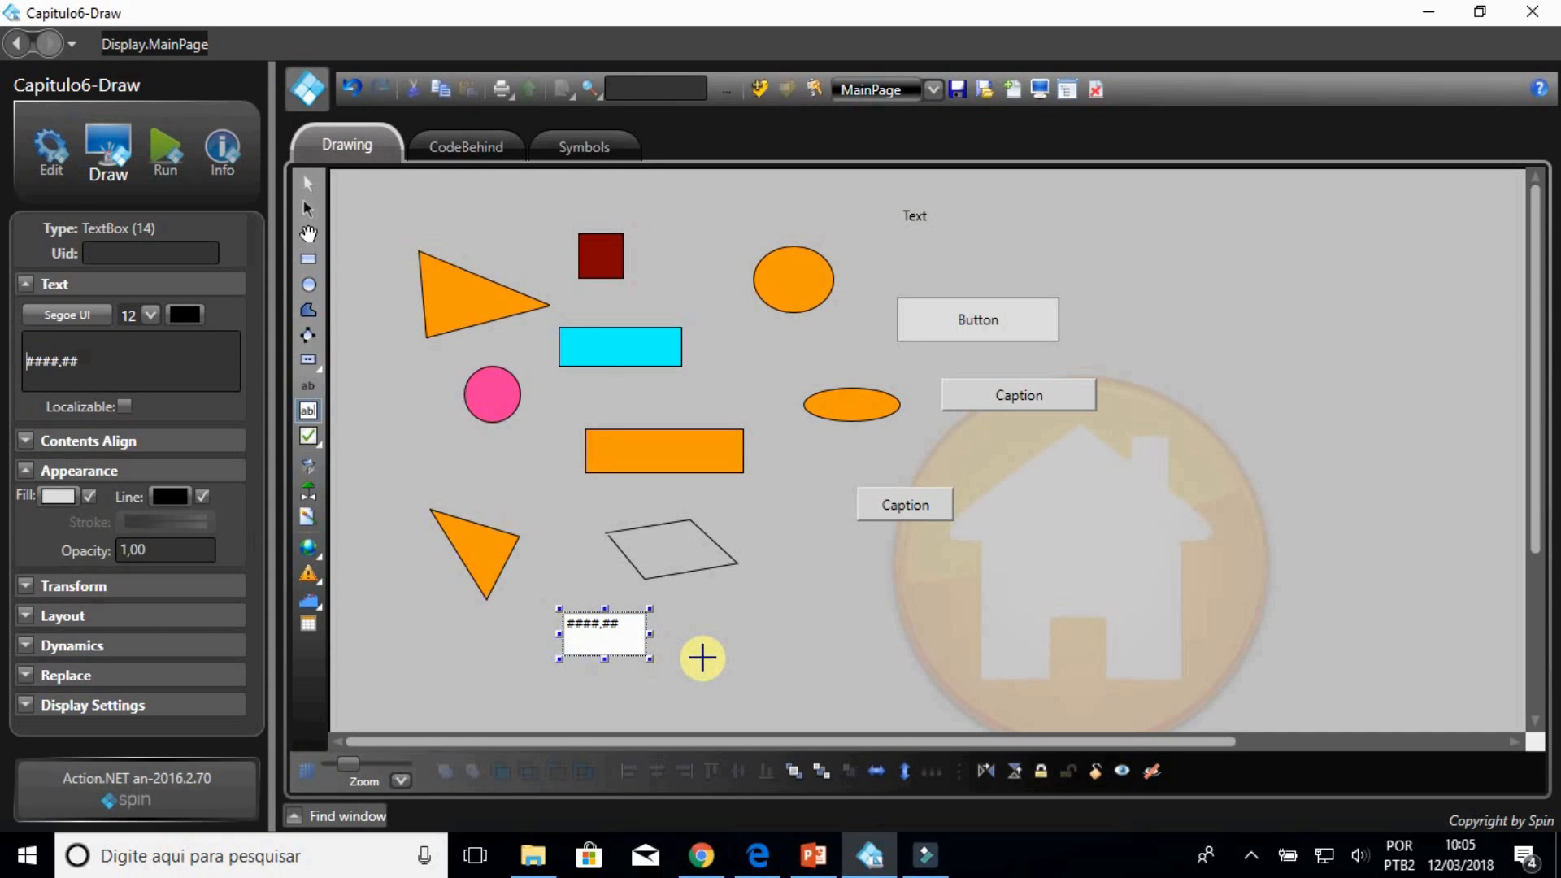
{"action": "mouse_move", "coordinate": [310, 439]}
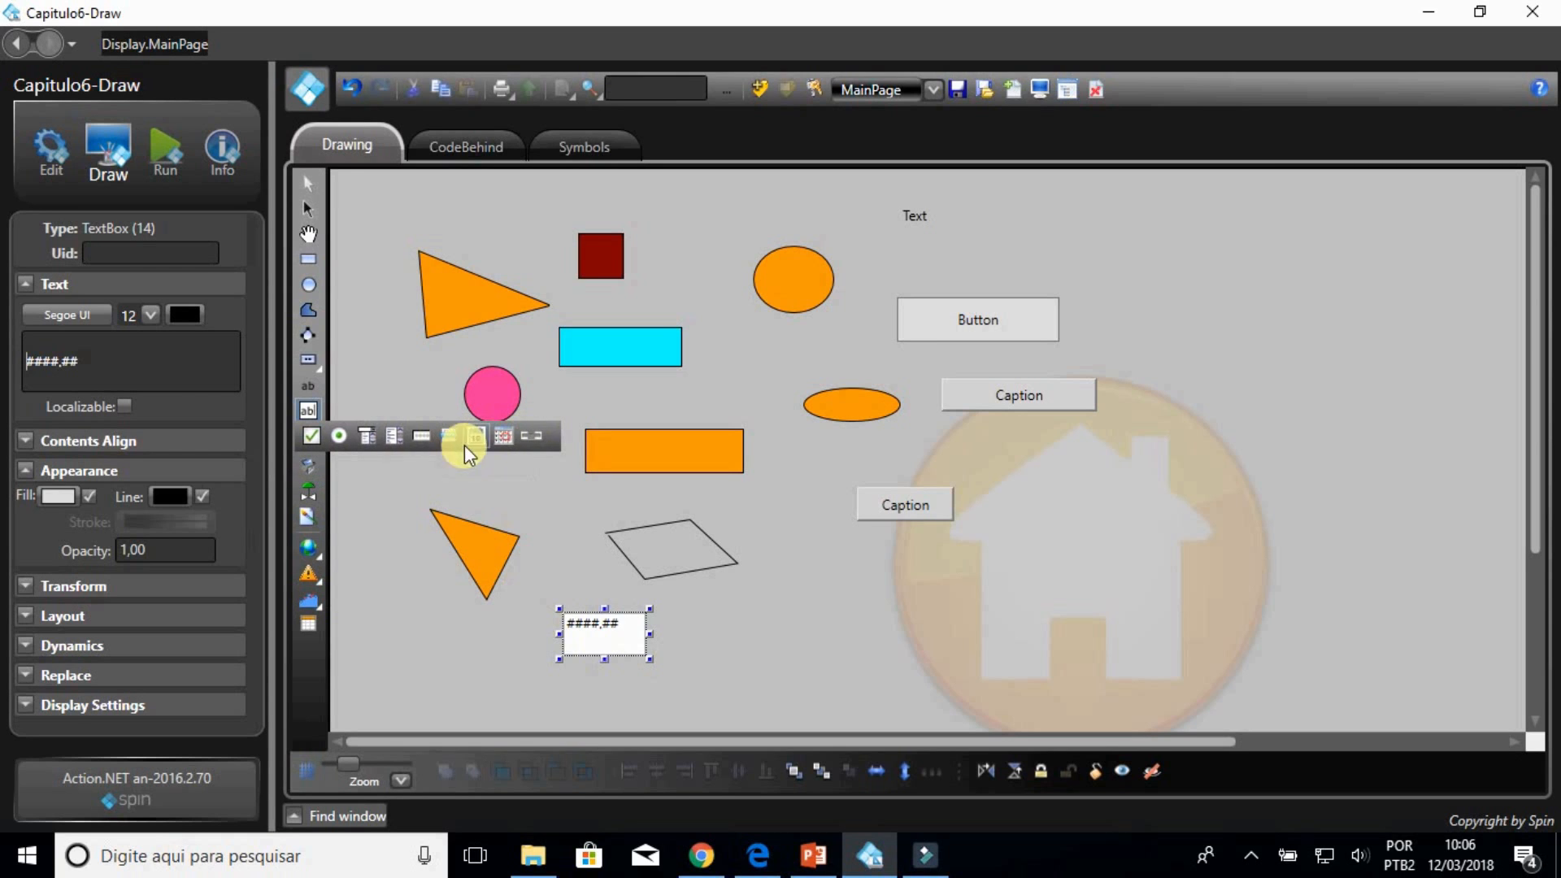
{"action": "left_click", "coordinate": [324, 436]}
{"action": "left_click_drag", "start_coordinate": [719, 604], "coordinate": [869, 652]}
Step: Add a radio button to the right of the Button and a combo box below the radio button
{"action": "left_click_drag", "start_coordinate": [308, 436], "coordinate": [349, 439]}
{"action": "left_click", "coordinate": [348, 436]}
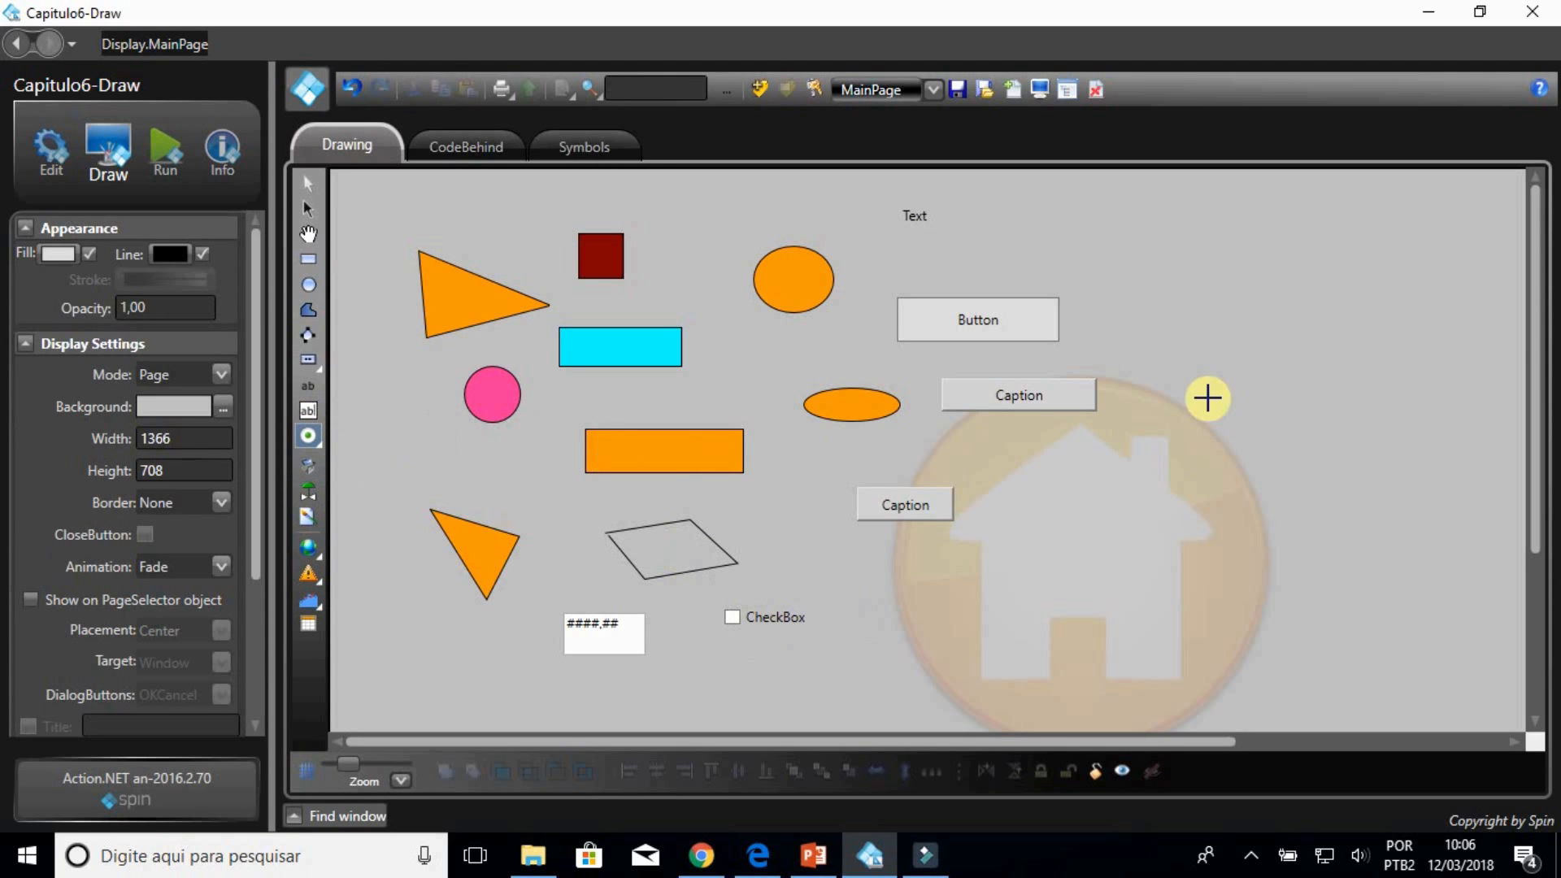
{"action": "left_click_drag", "start_coordinate": [1199, 306], "coordinate": [1371, 335]}
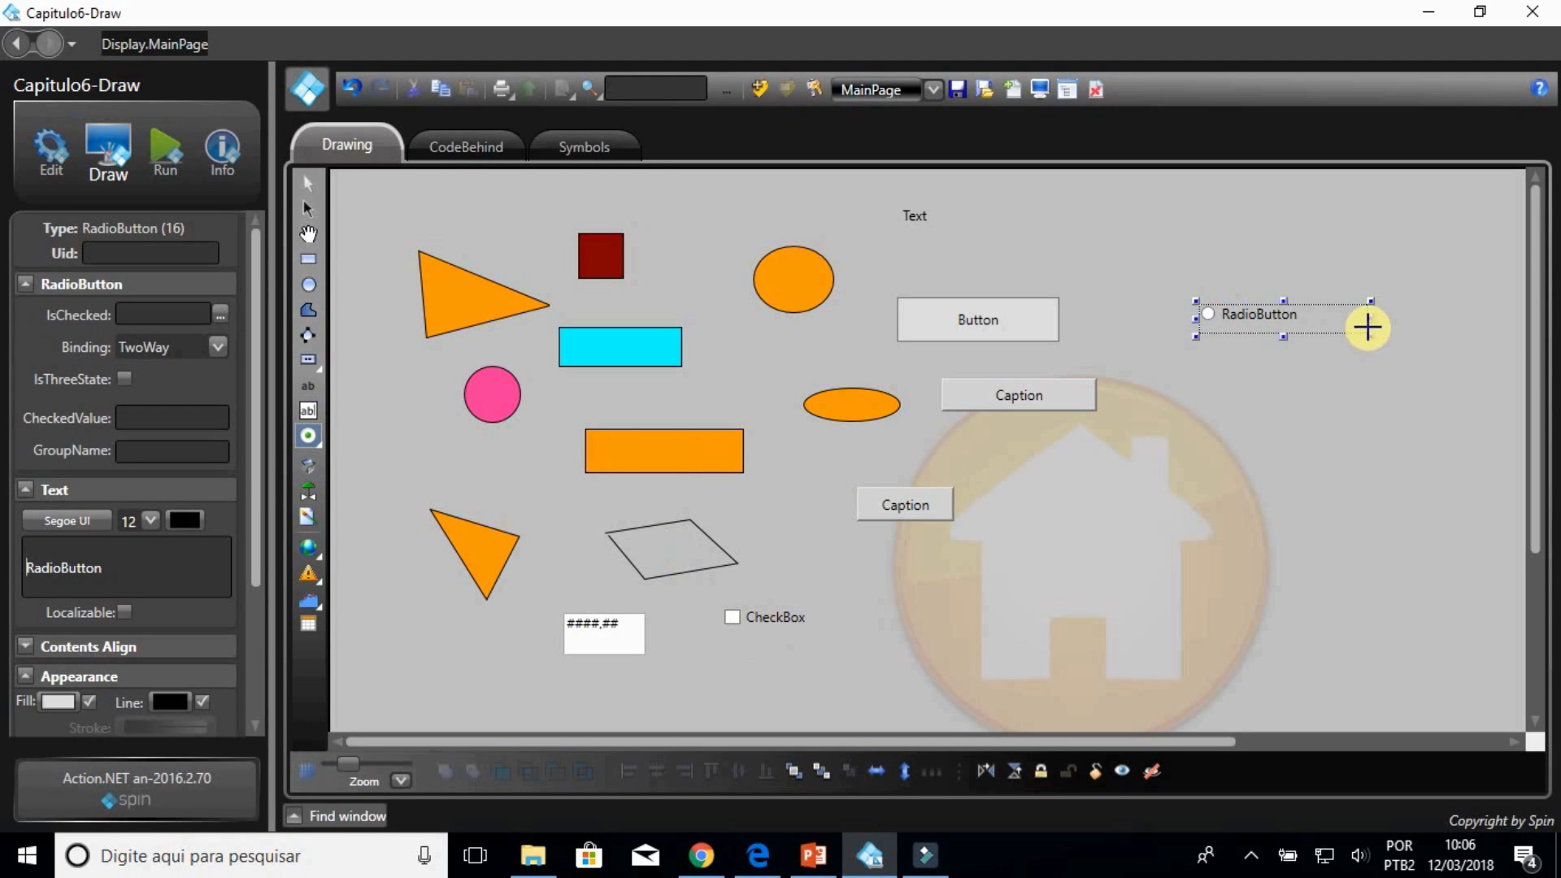
{"action": "left_click_drag", "start_coordinate": [309, 433], "coordinate": [309, 434]}
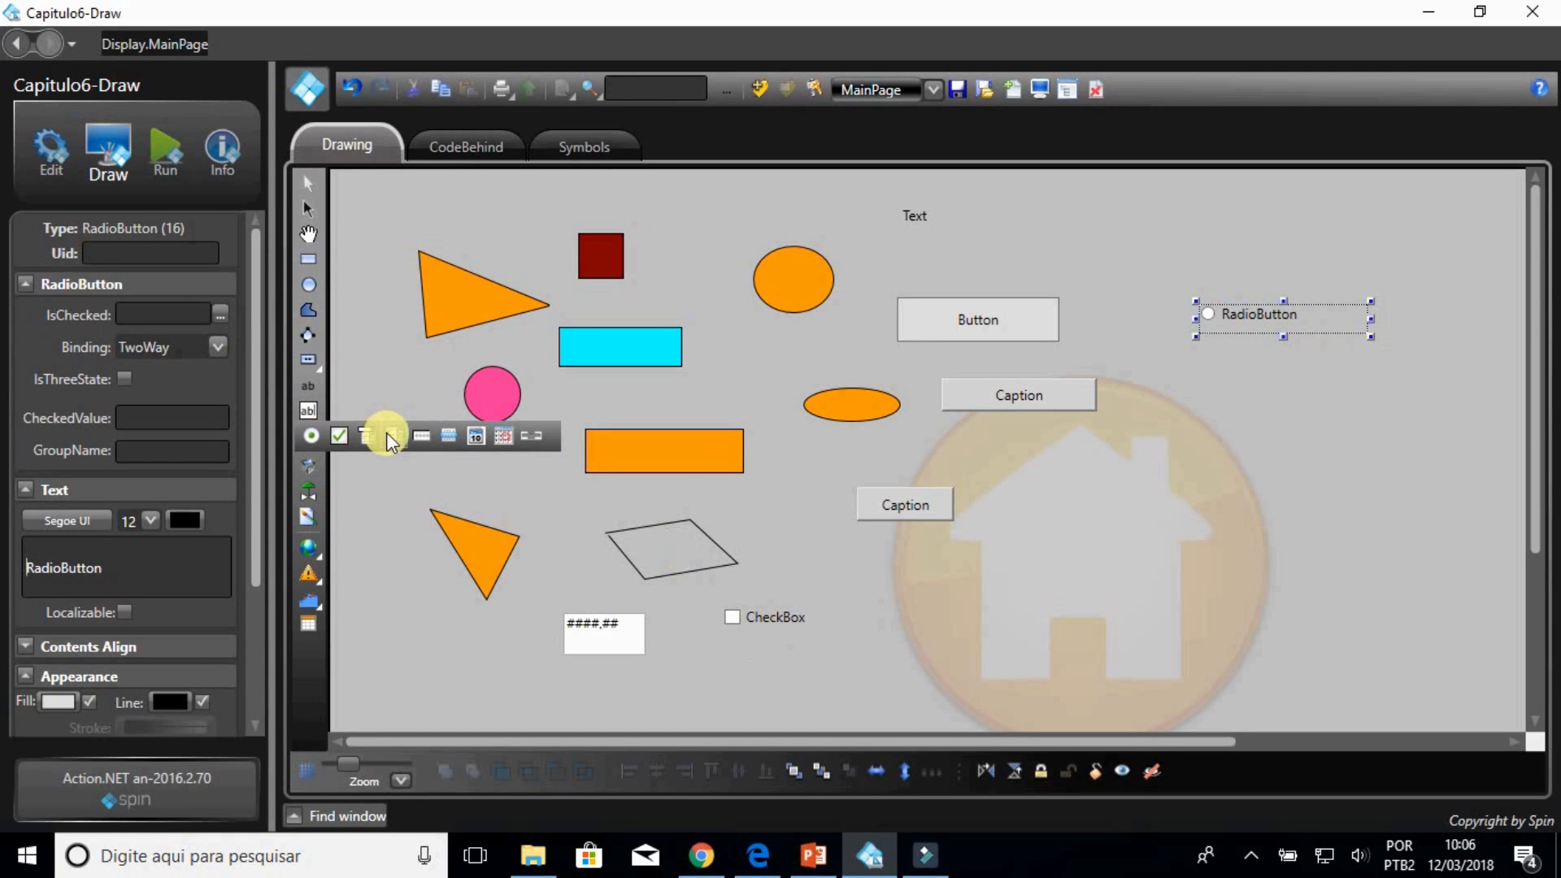
{"action": "left_click", "coordinate": [366, 437]}
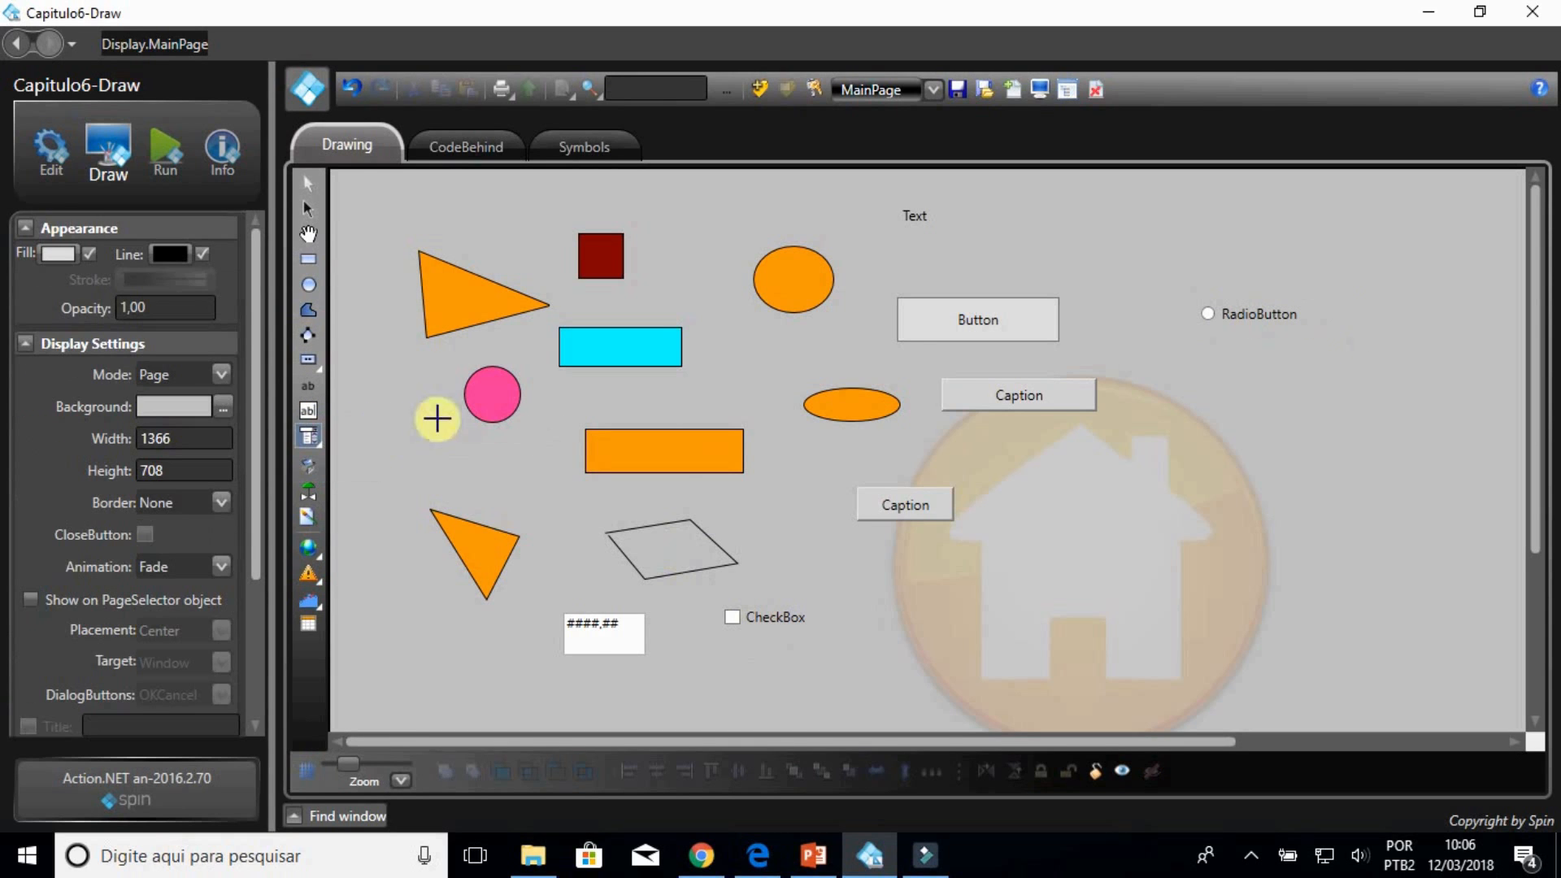
{"action": "left_click_drag", "start_coordinate": [1245, 364], "coordinate": [1420, 456]}
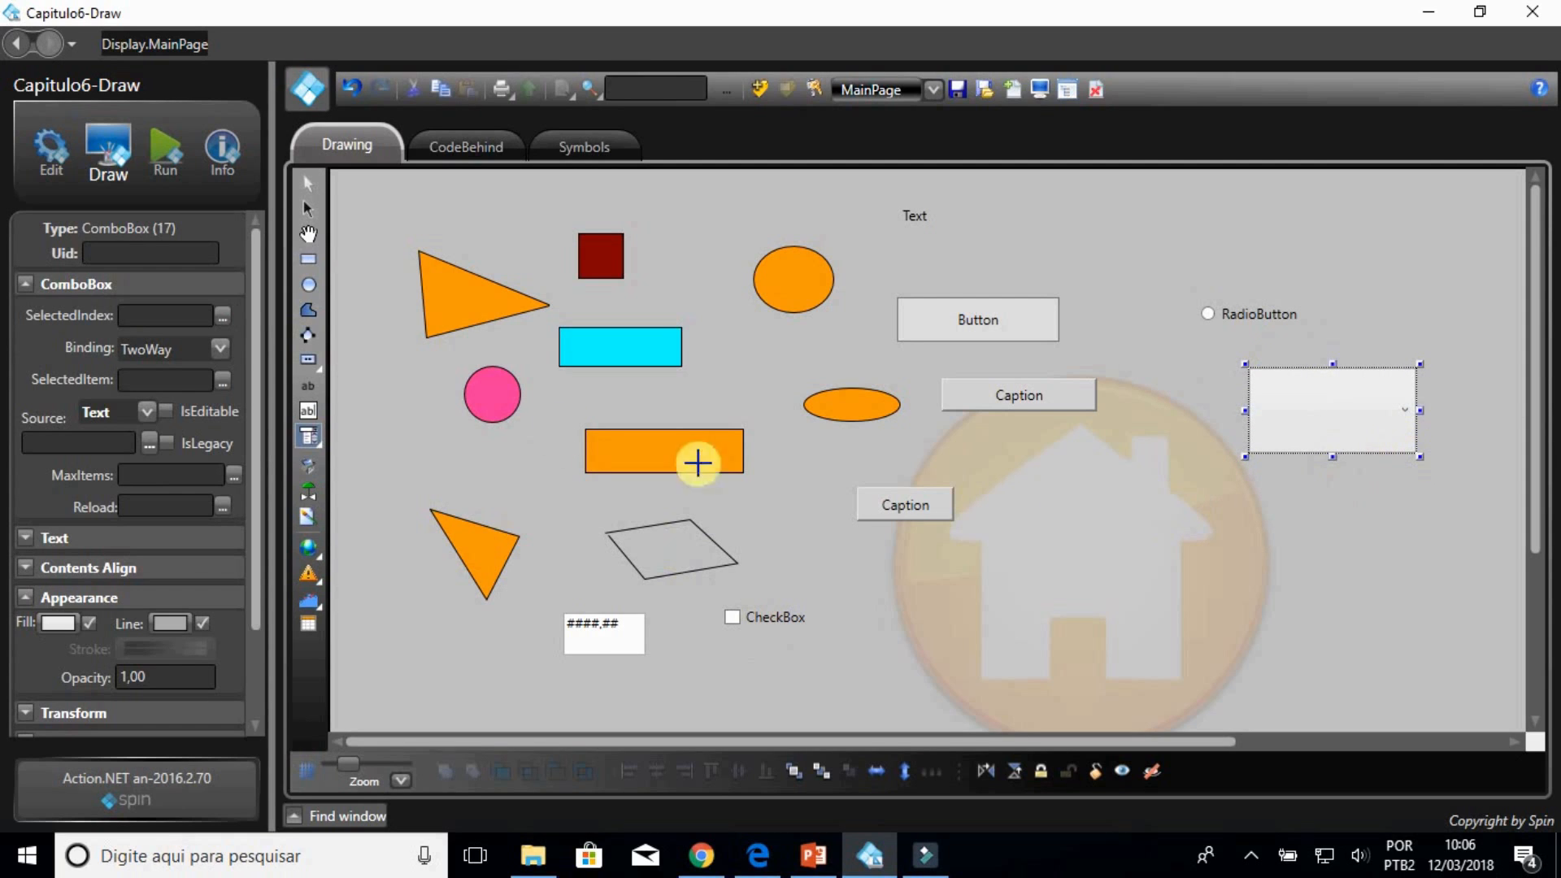
Step: Add a horizontal slider directly below the combo box
{"action": "left_click", "coordinate": [309, 438]}
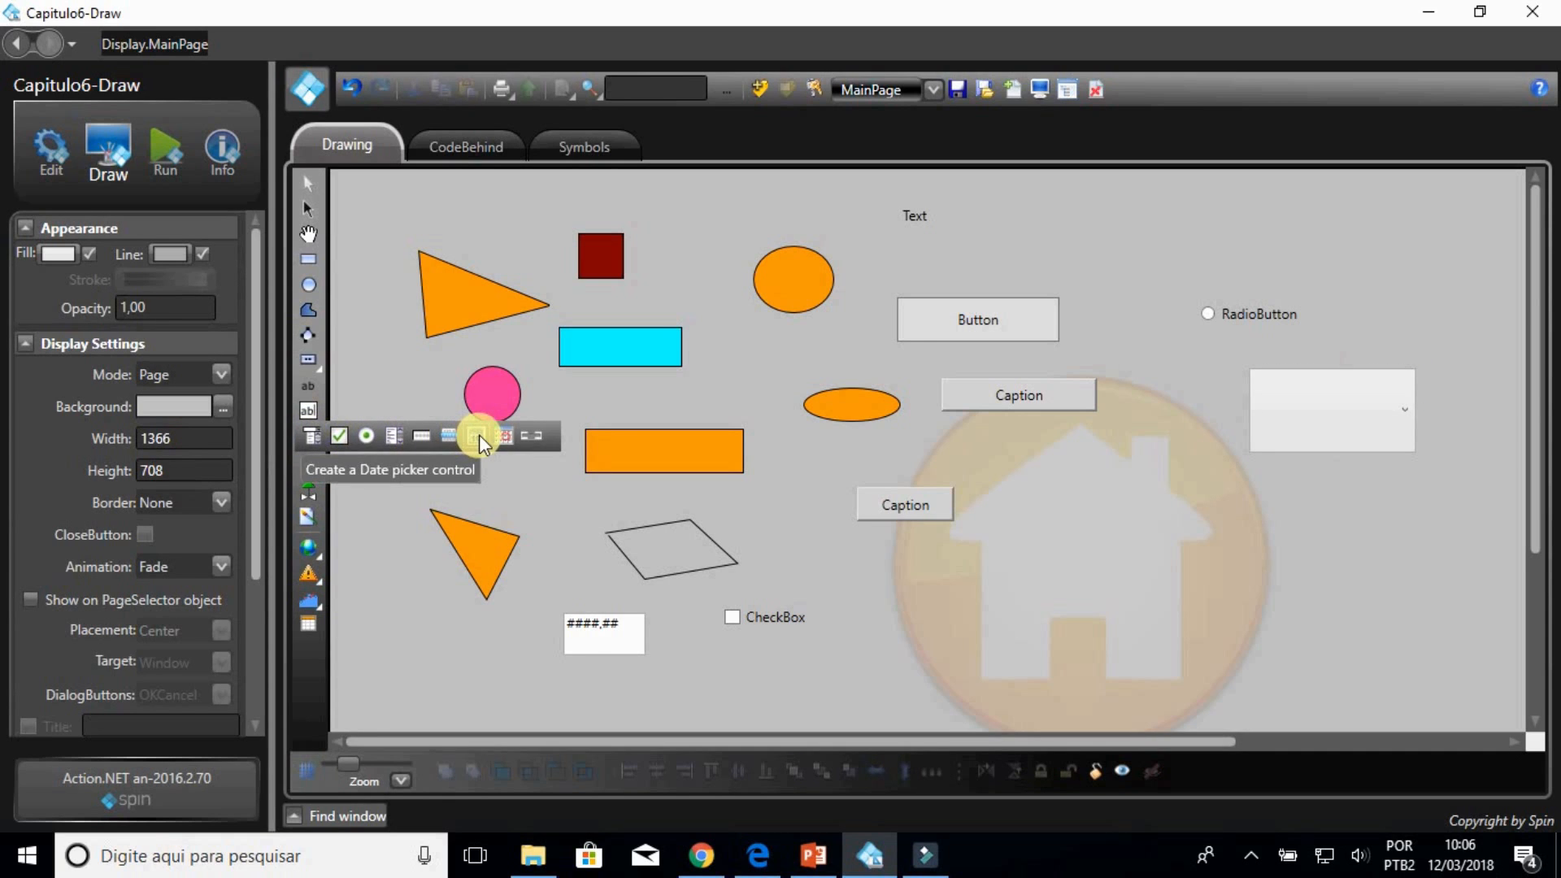
{"action": "left_click", "coordinate": [528, 442]}
{"action": "left_click_drag", "start_coordinate": [1276, 482], "coordinate": [1455, 517]}
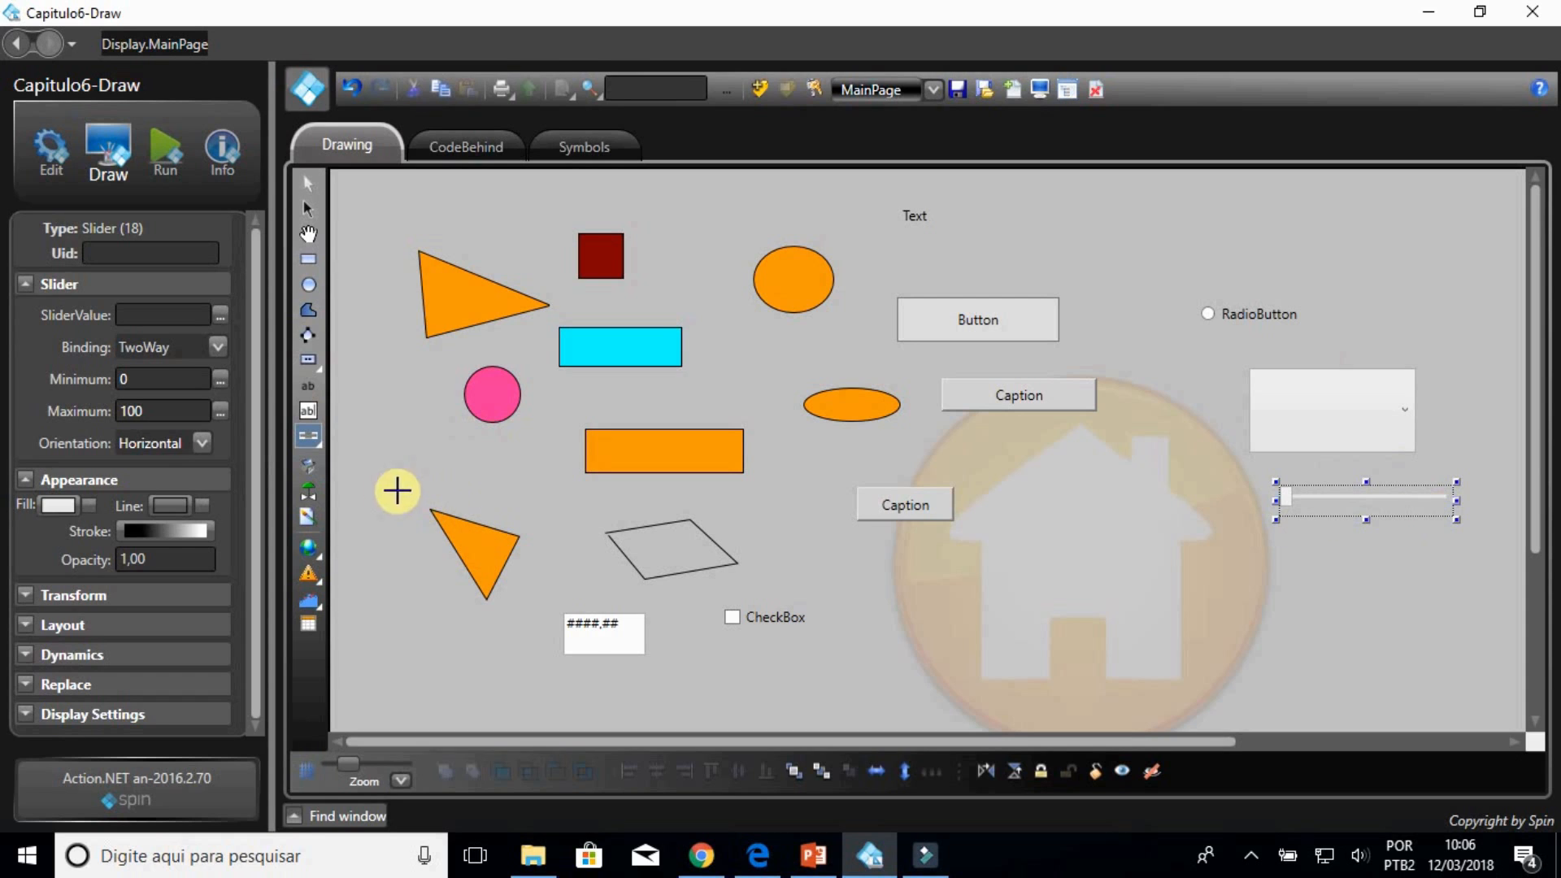
Step: Insert the PipeCornerLD symbol from the Pipes category and place it to the right of the text block
{"action": "left_click", "coordinate": [315, 467]}
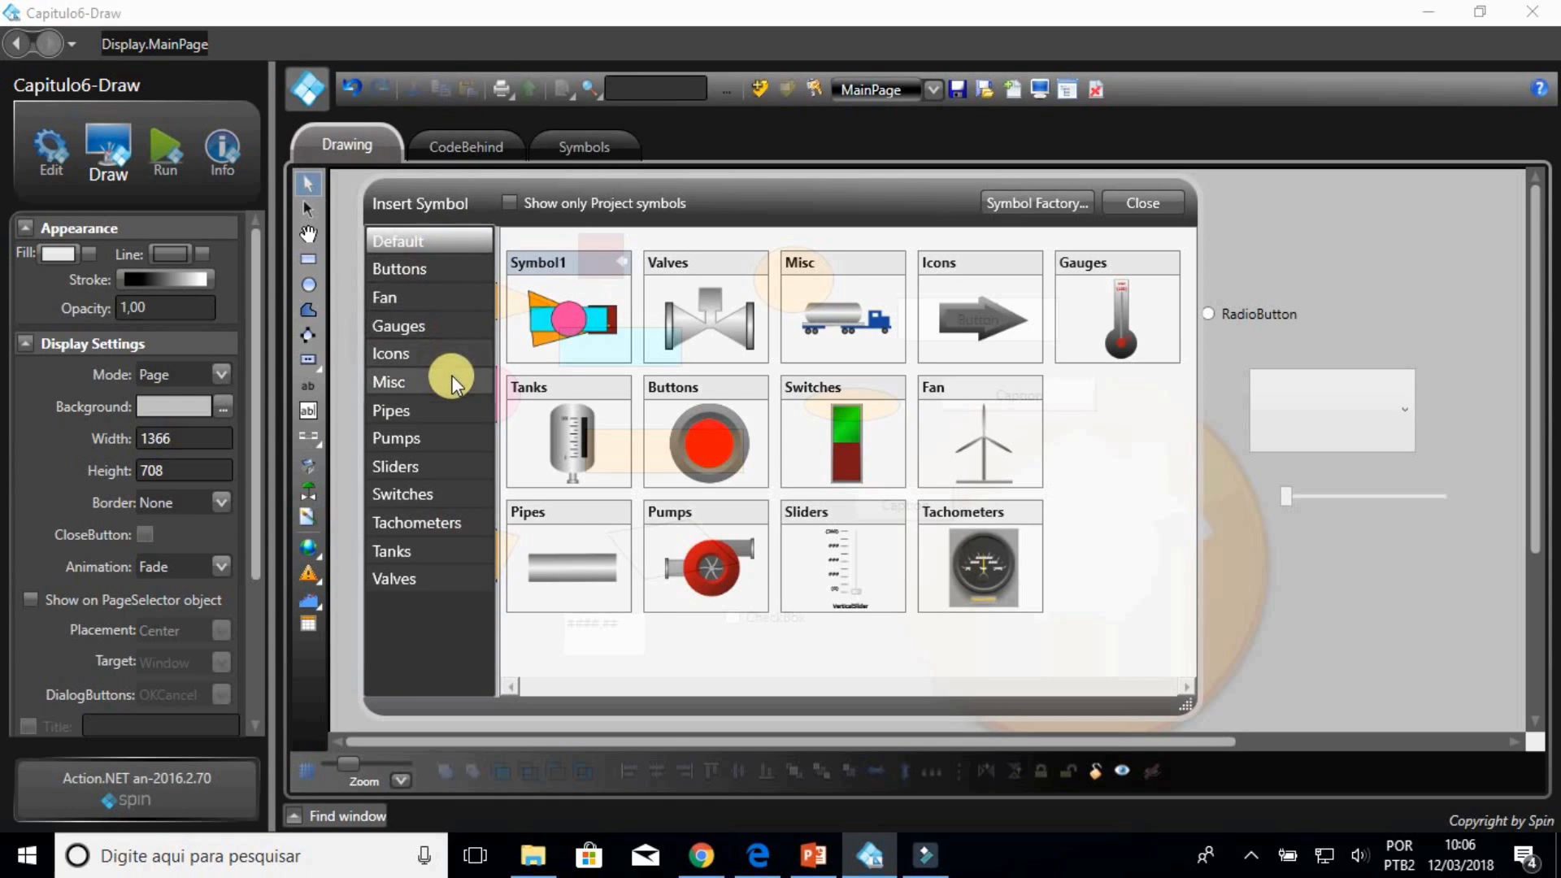
{"action": "left_click", "coordinate": [434, 578]}
{"action": "left_click", "coordinate": [438, 521]}
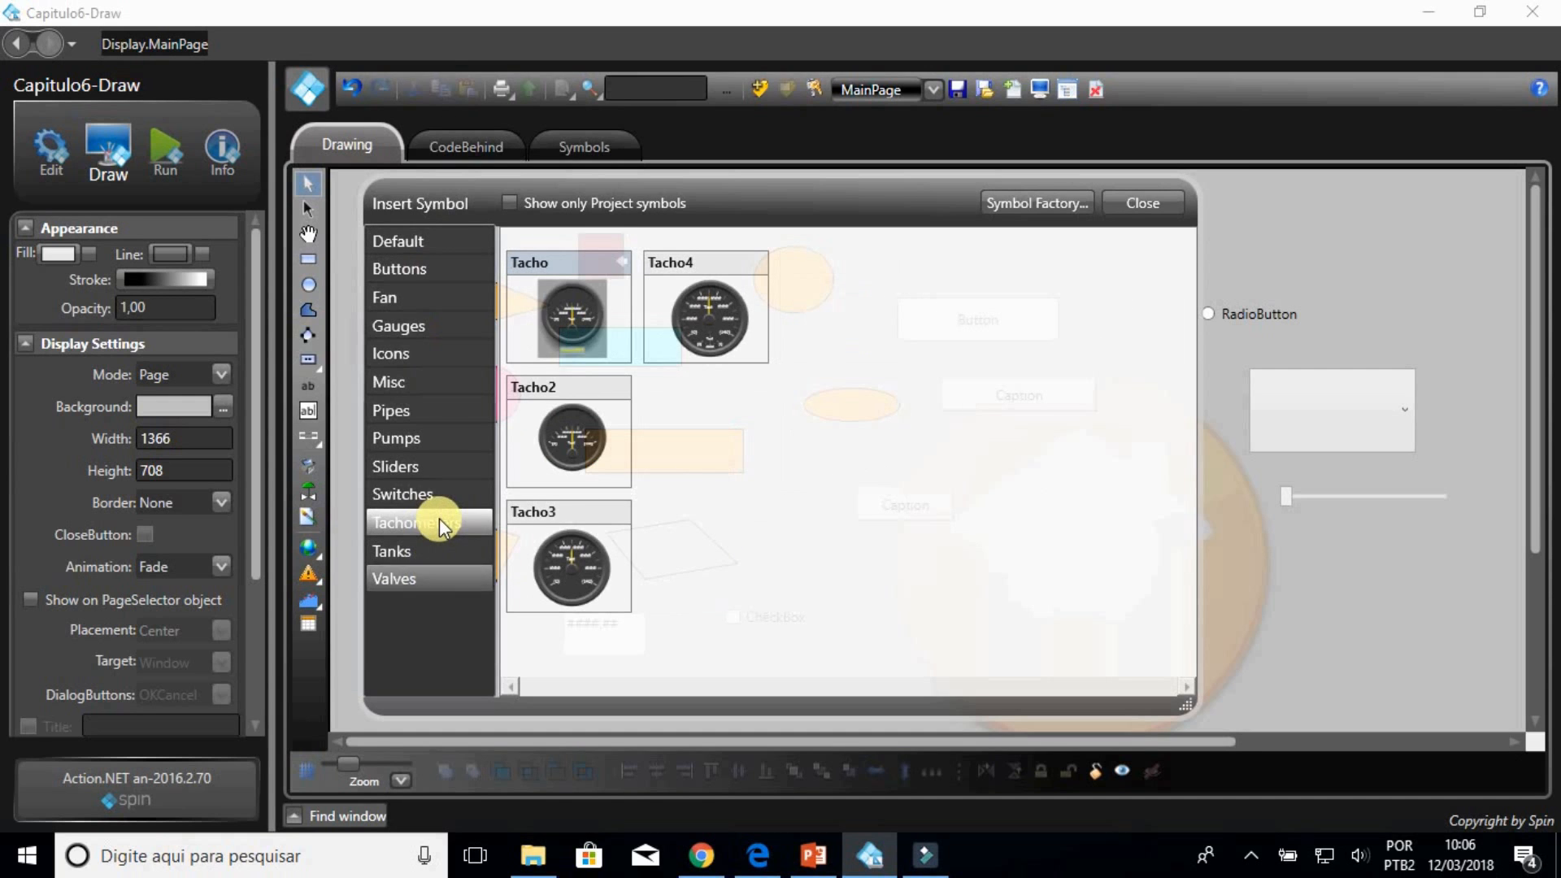
{"action": "left_click", "coordinate": [441, 468]}
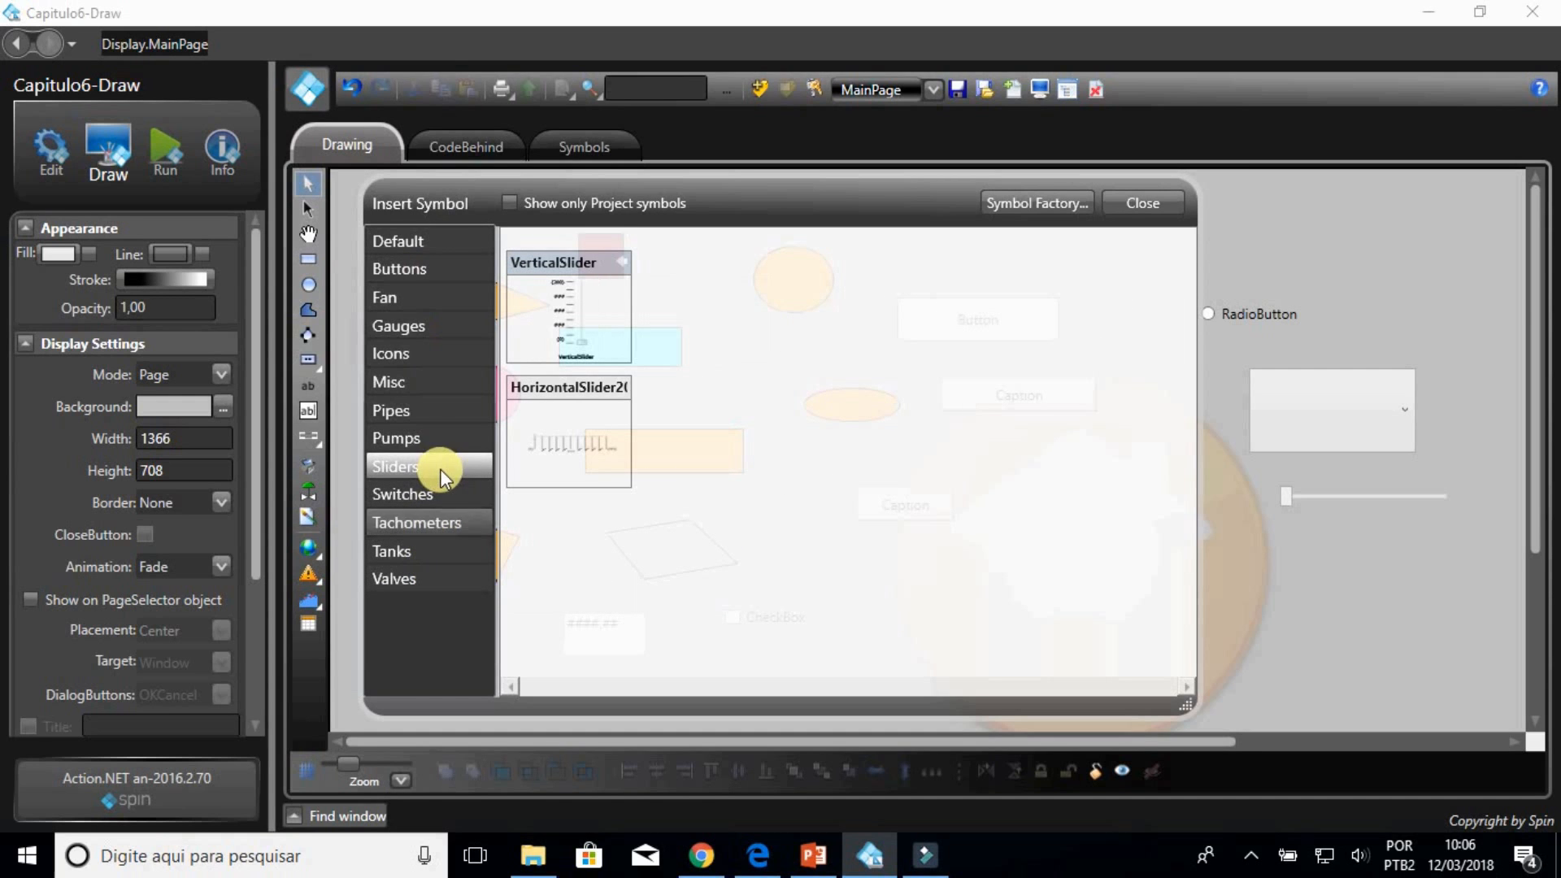
{"action": "left_click", "coordinate": [439, 411]}
{"action": "left_click", "coordinate": [617, 439]}
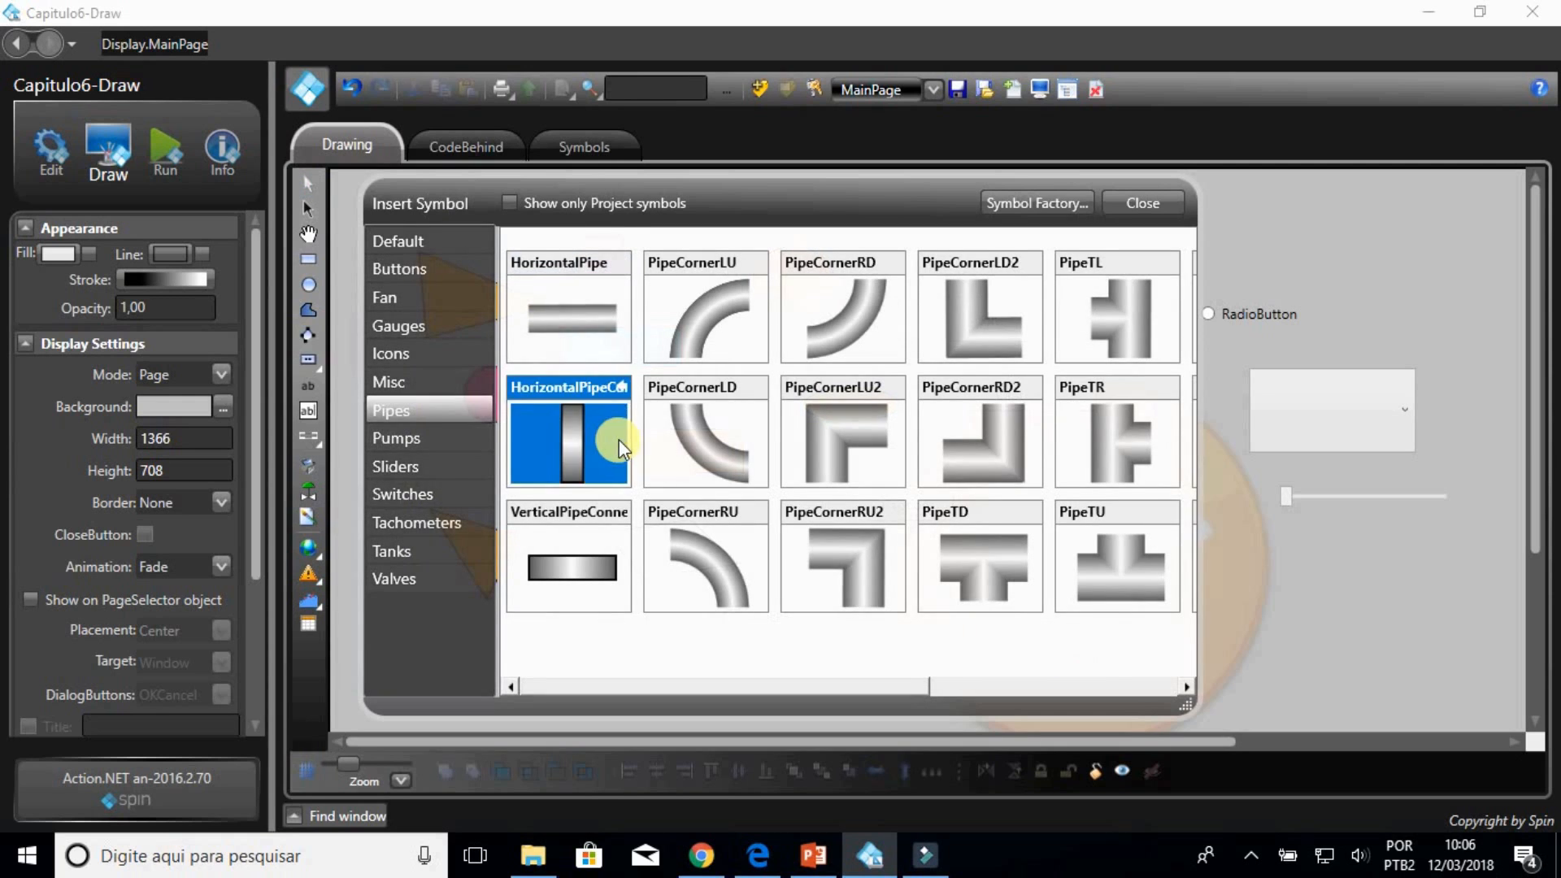
{"action": "left_click", "coordinate": [684, 439]}
{"action": "double_click", "coordinate": [685, 440]}
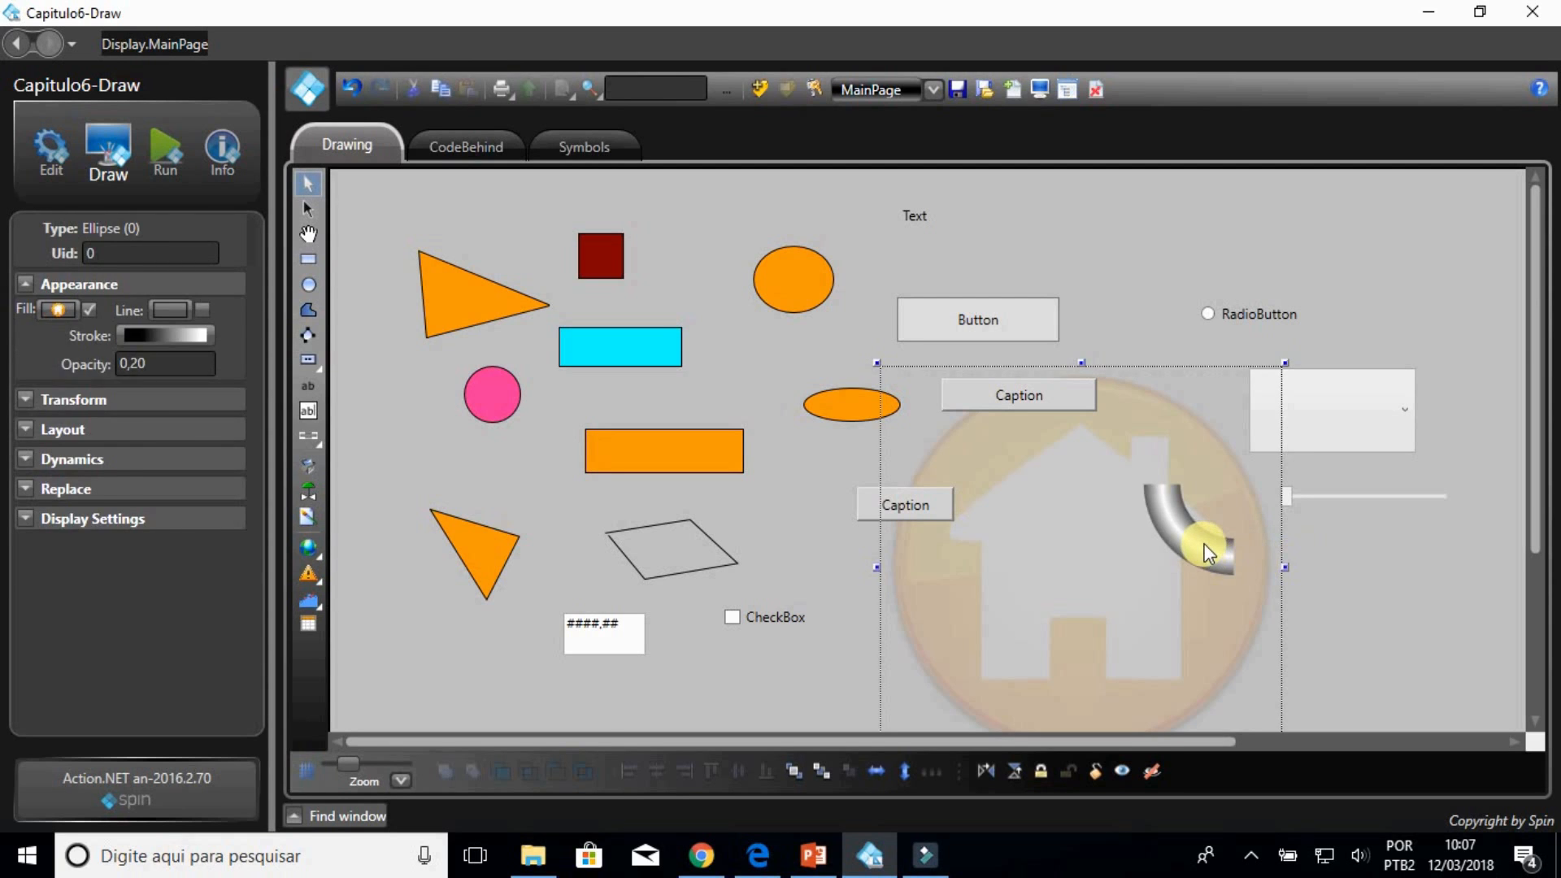
{"action": "left_click_drag", "start_coordinate": [1209, 545], "coordinate": [1155, 574]}
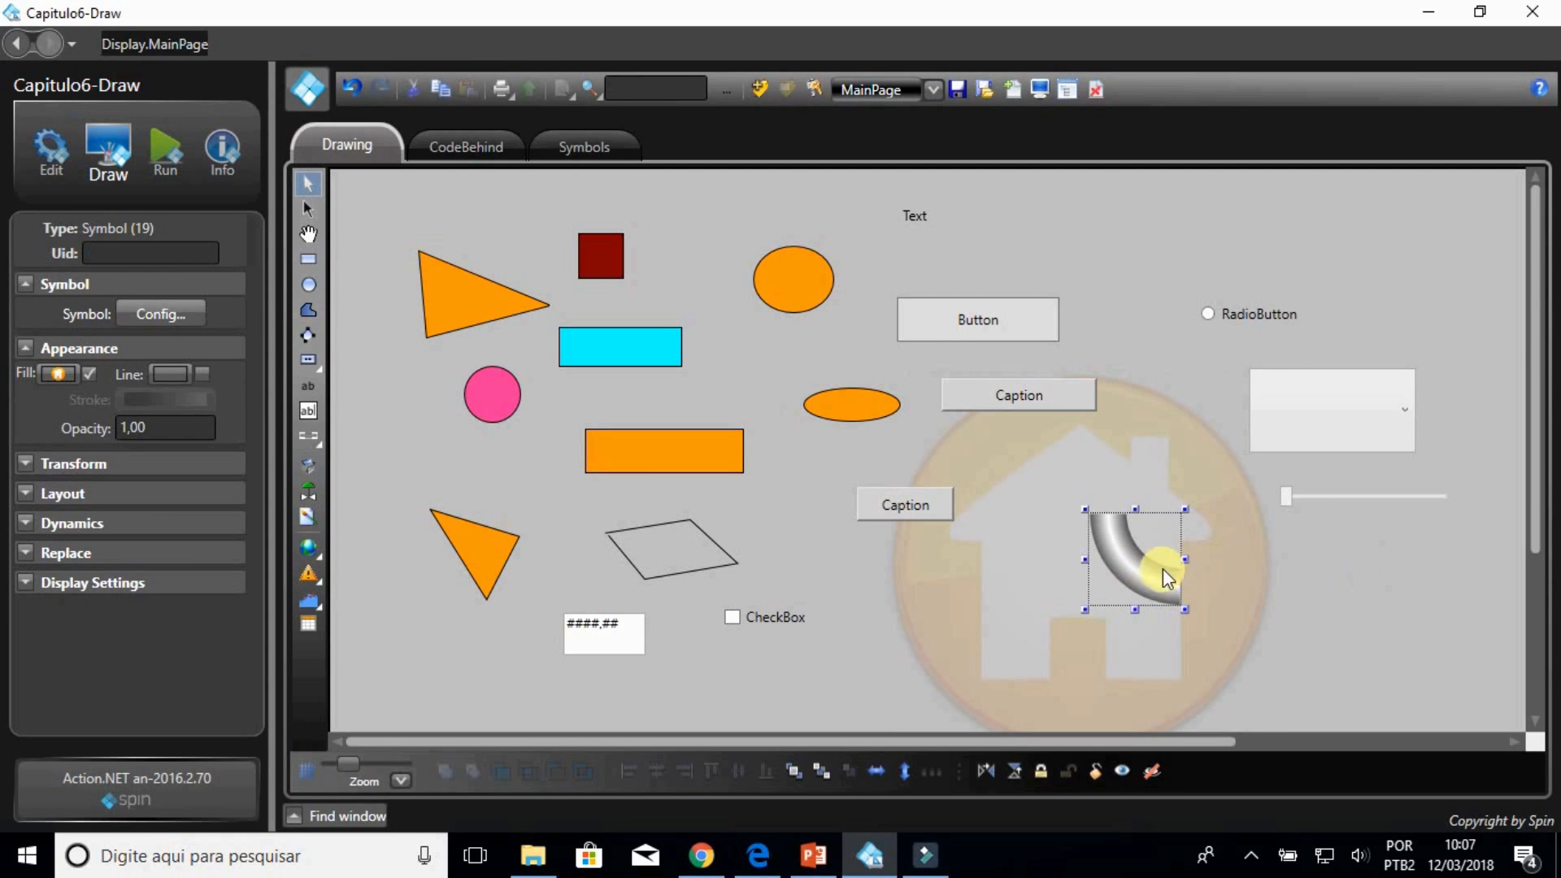
{"action": "left_click_drag", "start_coordinate": [1163, 568], "coordinate": [1158, 251]}
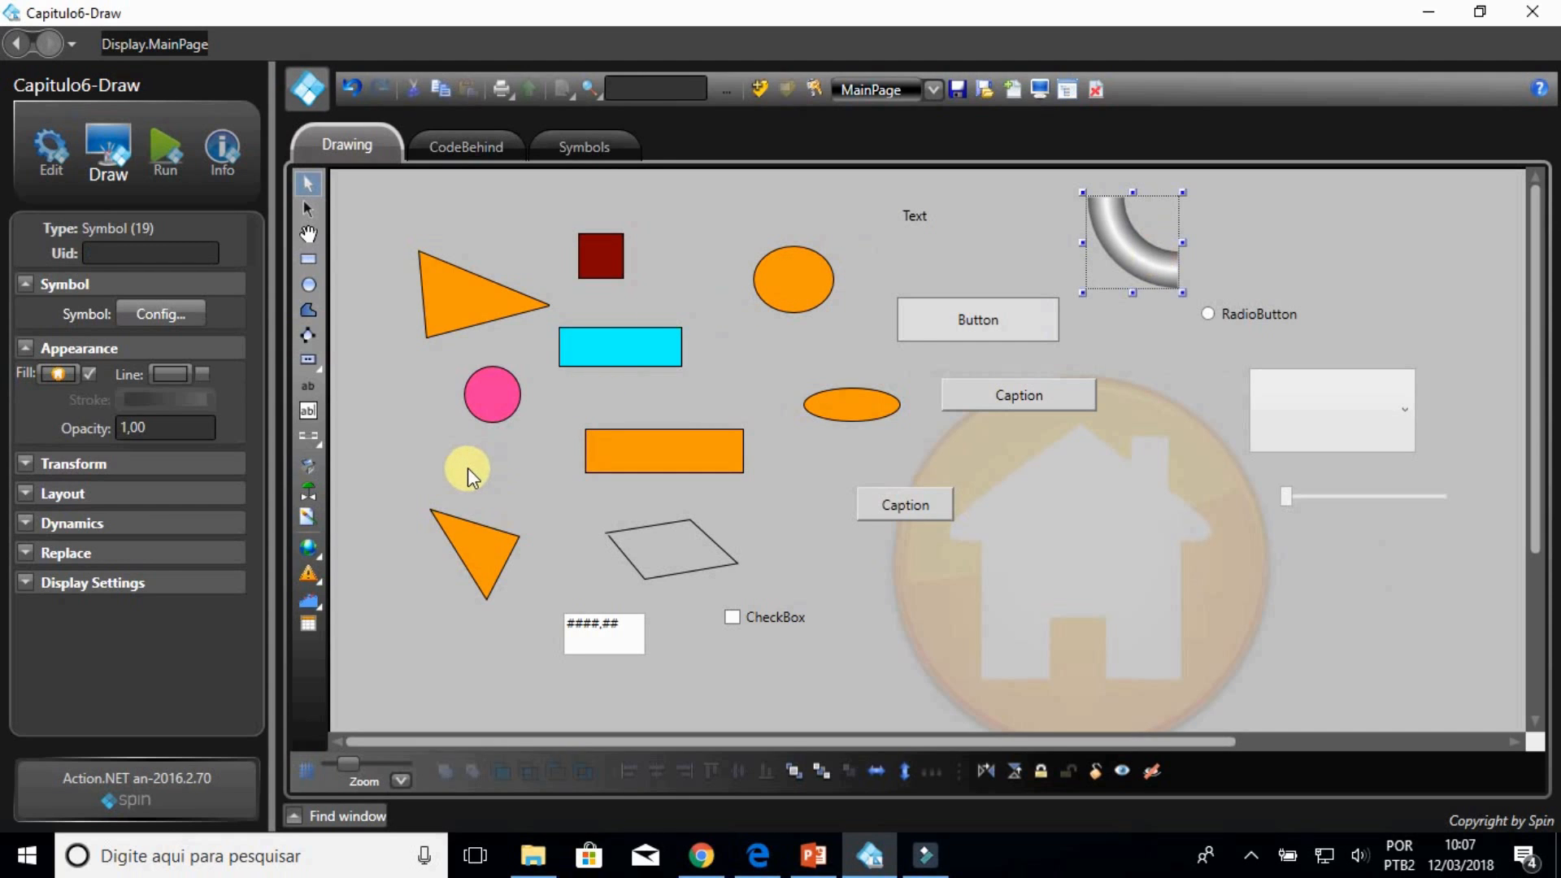
Step: Insert the twin-tank equipment symbol from the Chemical category of Symbol Factory below the slider
{"action": "left_click", "coordinate": [310, 494]}
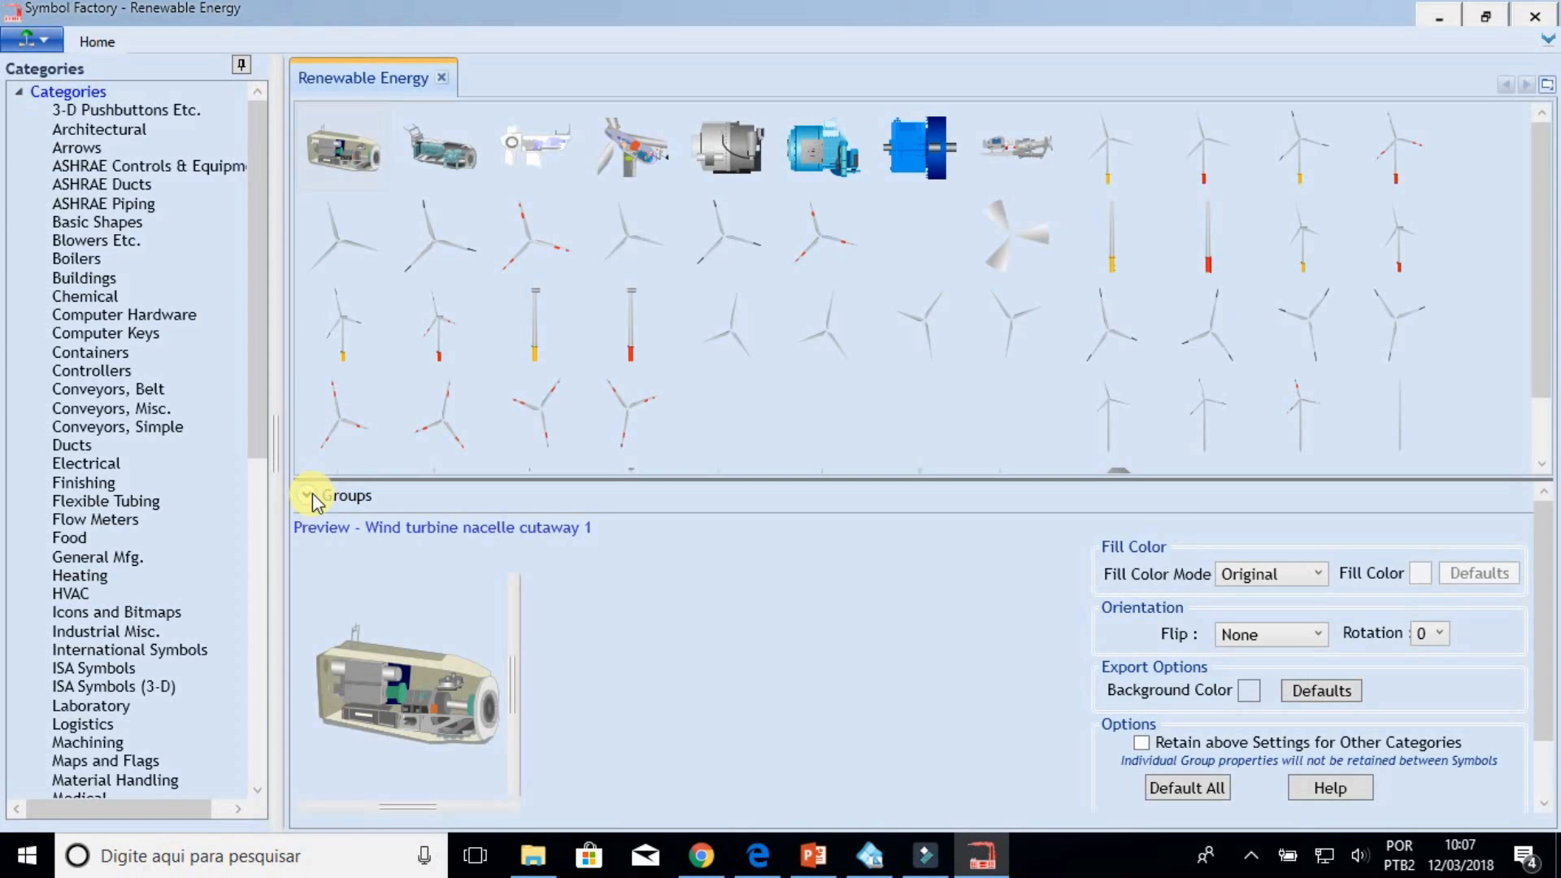
{"action": "left_click", "coordinate": [103, 299]}
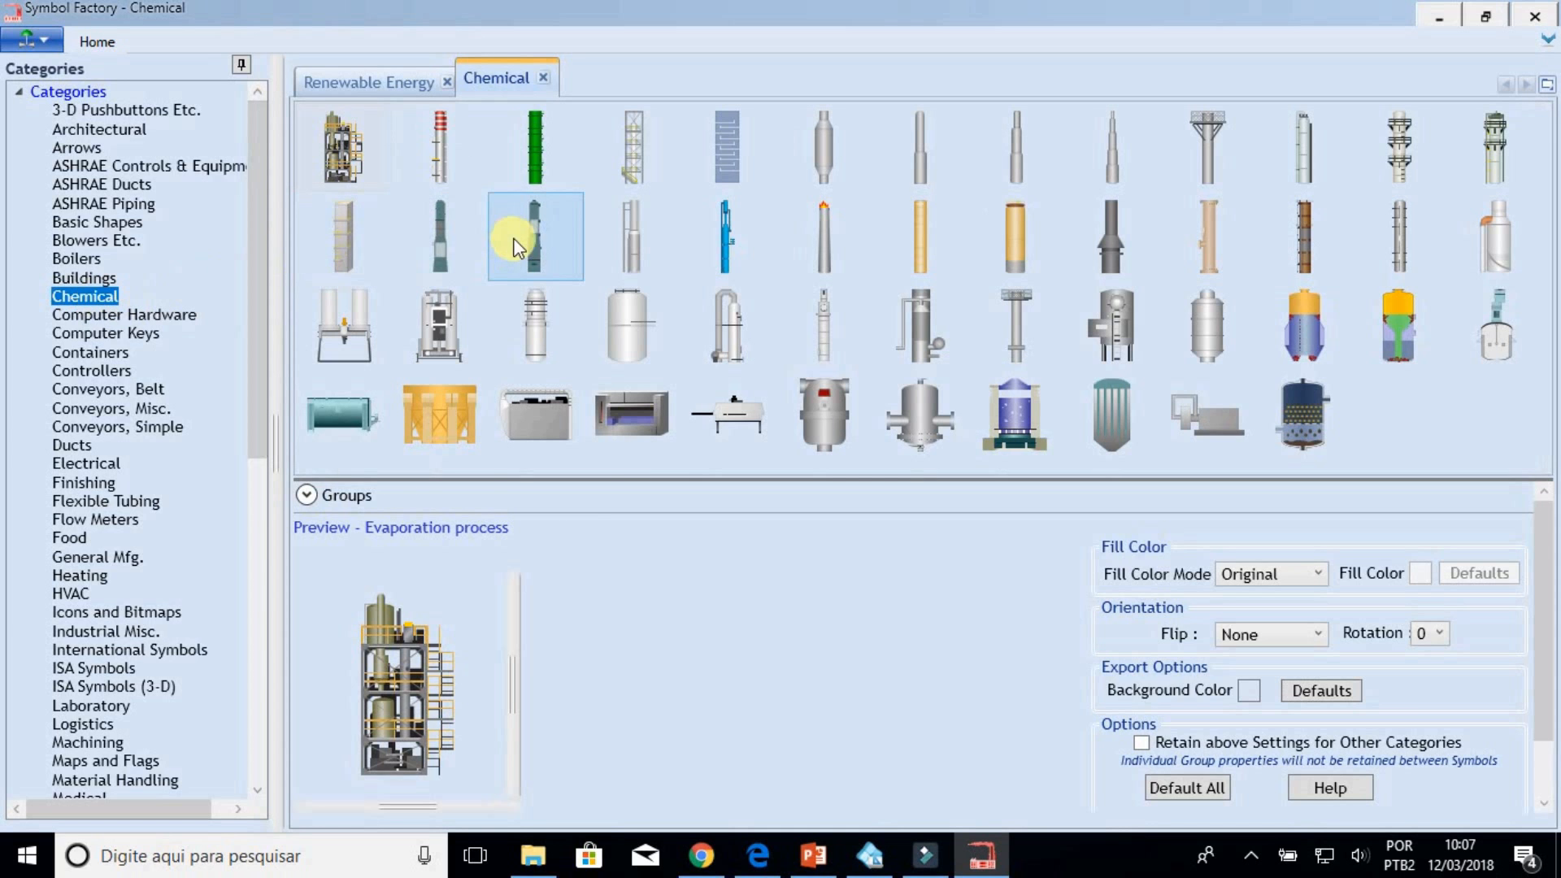
{"action": "left_click", "coordinate": [420, 331]}
{"action": "mouse_move", "coordinate": [420, 331]}
{"action": "left_mouse_down"}
{"action": "mouse_move", "coordinate": [1261, 568]}
{"action": "mouse_move", "coordinate": [1287, 558]}
{"action": "left_mouse_up"}
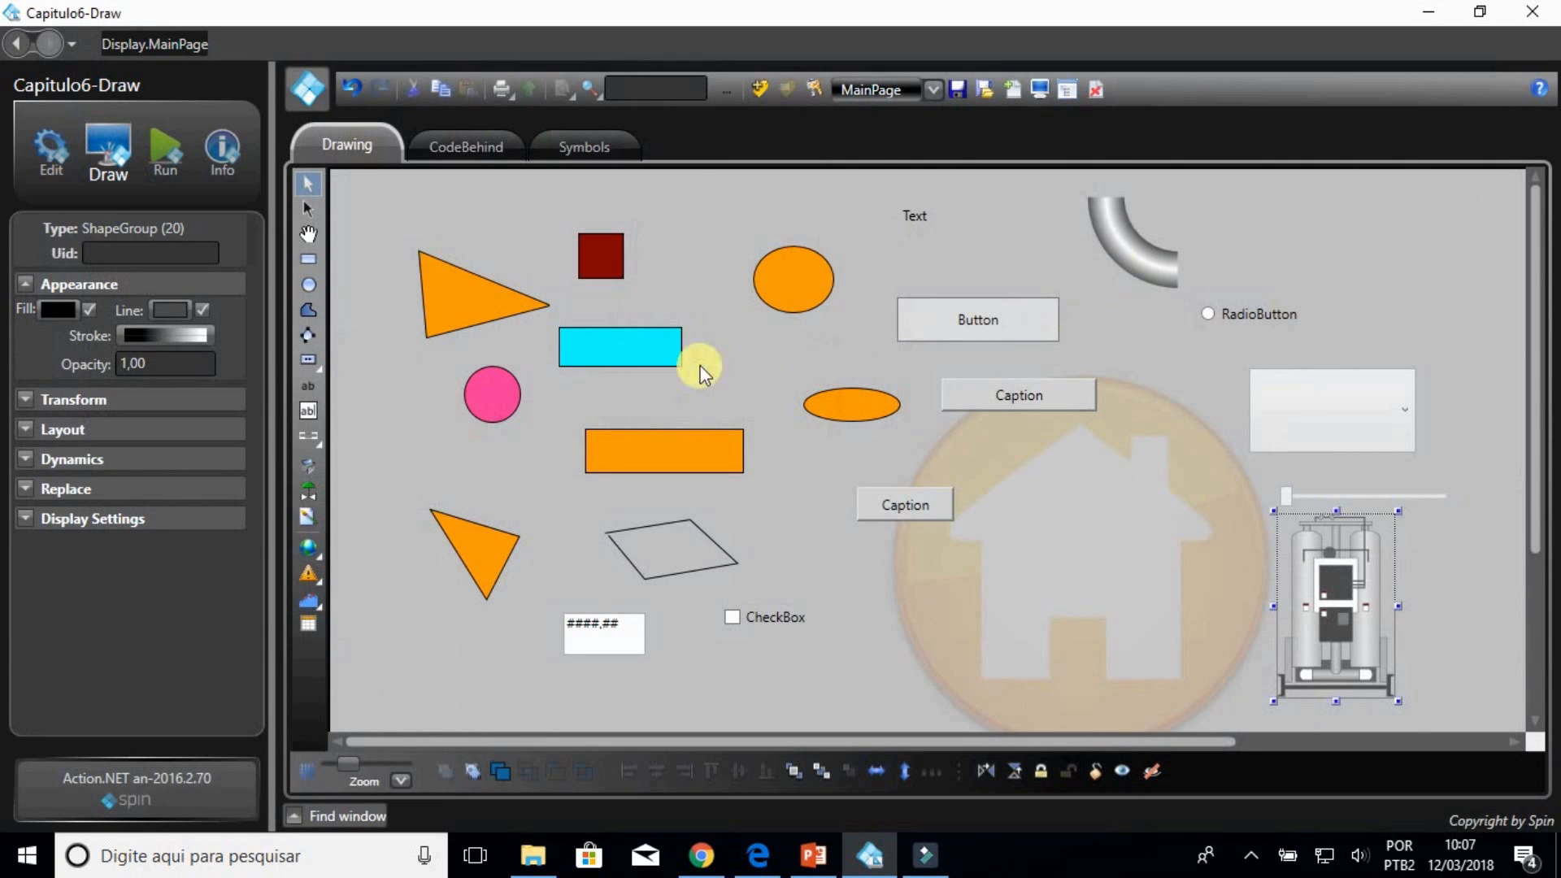
Step: Import the AL_Simples image file as a resource and place it on the page to the right of the pipe elbow
{"action": "left_click", "coordinate": [315, 511]}
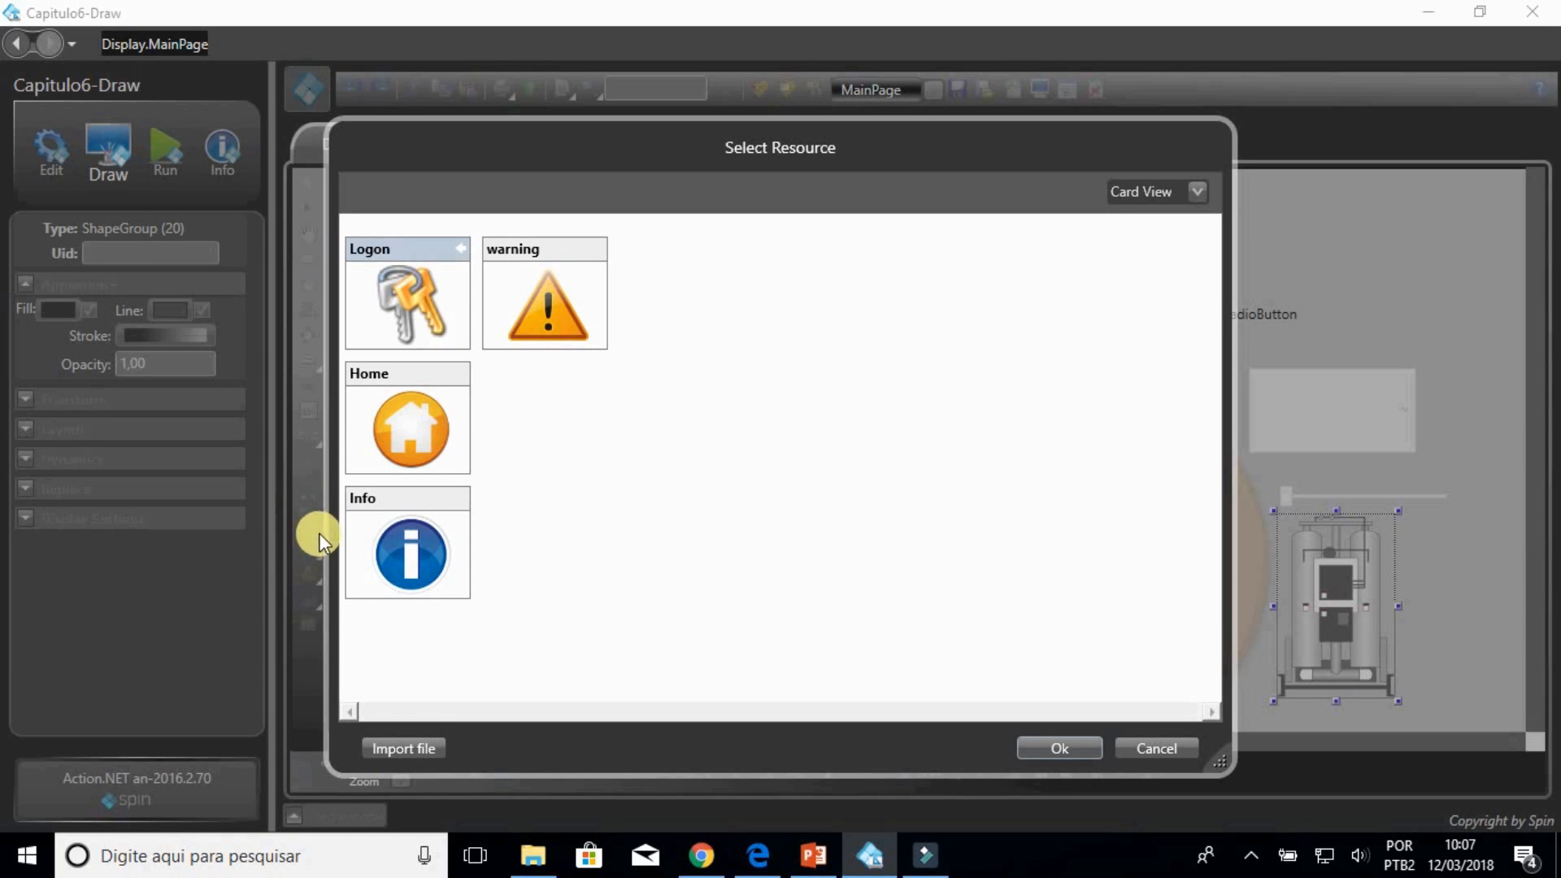
{"action": "left_click", "coordinate": [403, 750]}
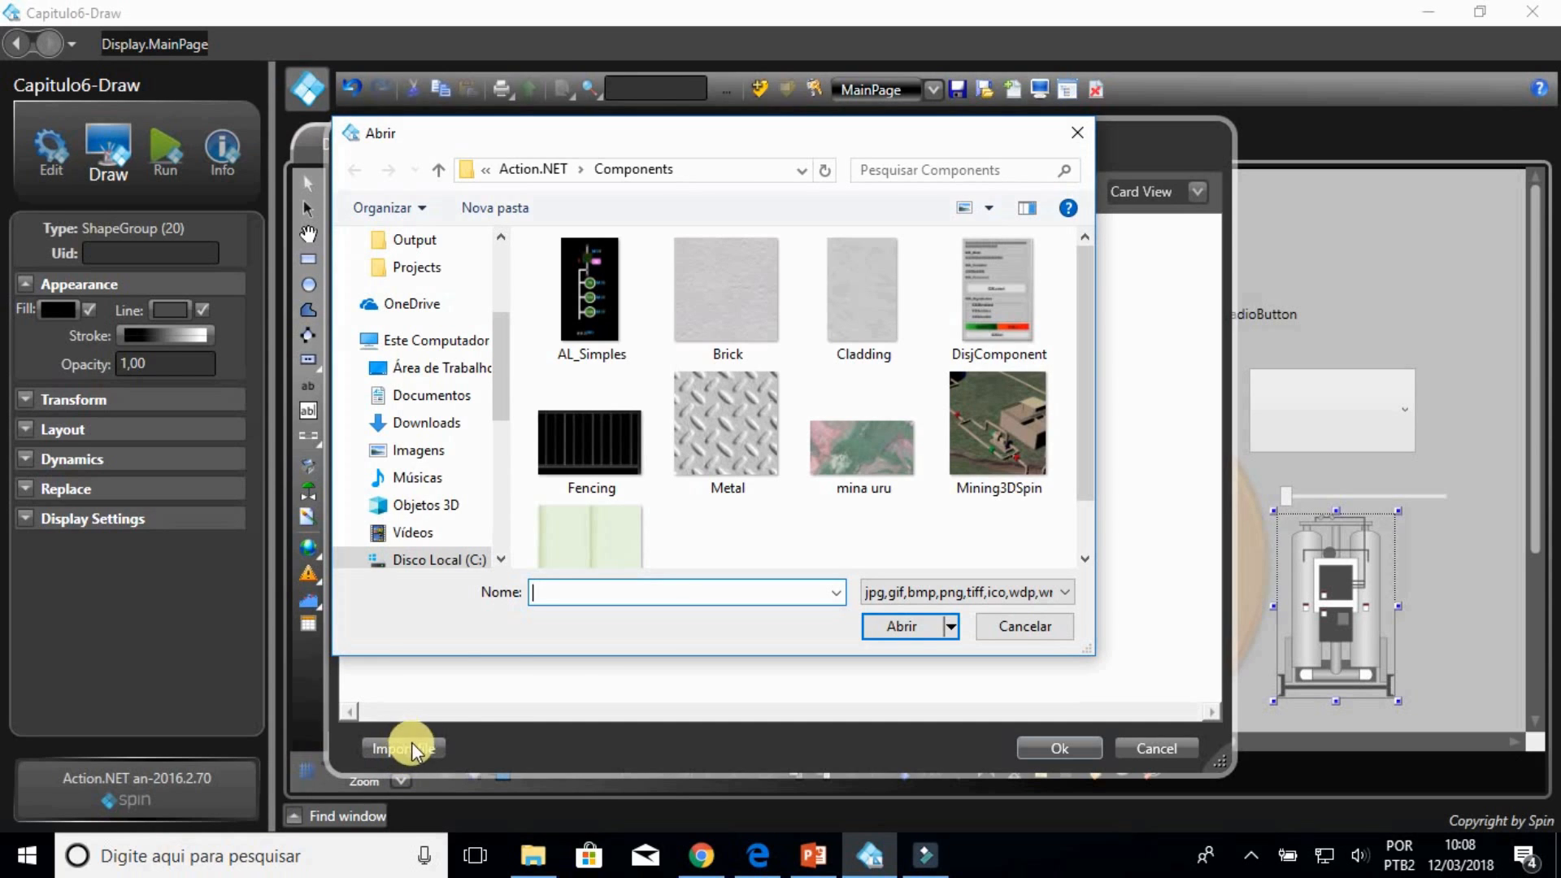
{"action": "double_click", "coordinate": [621, 321]}
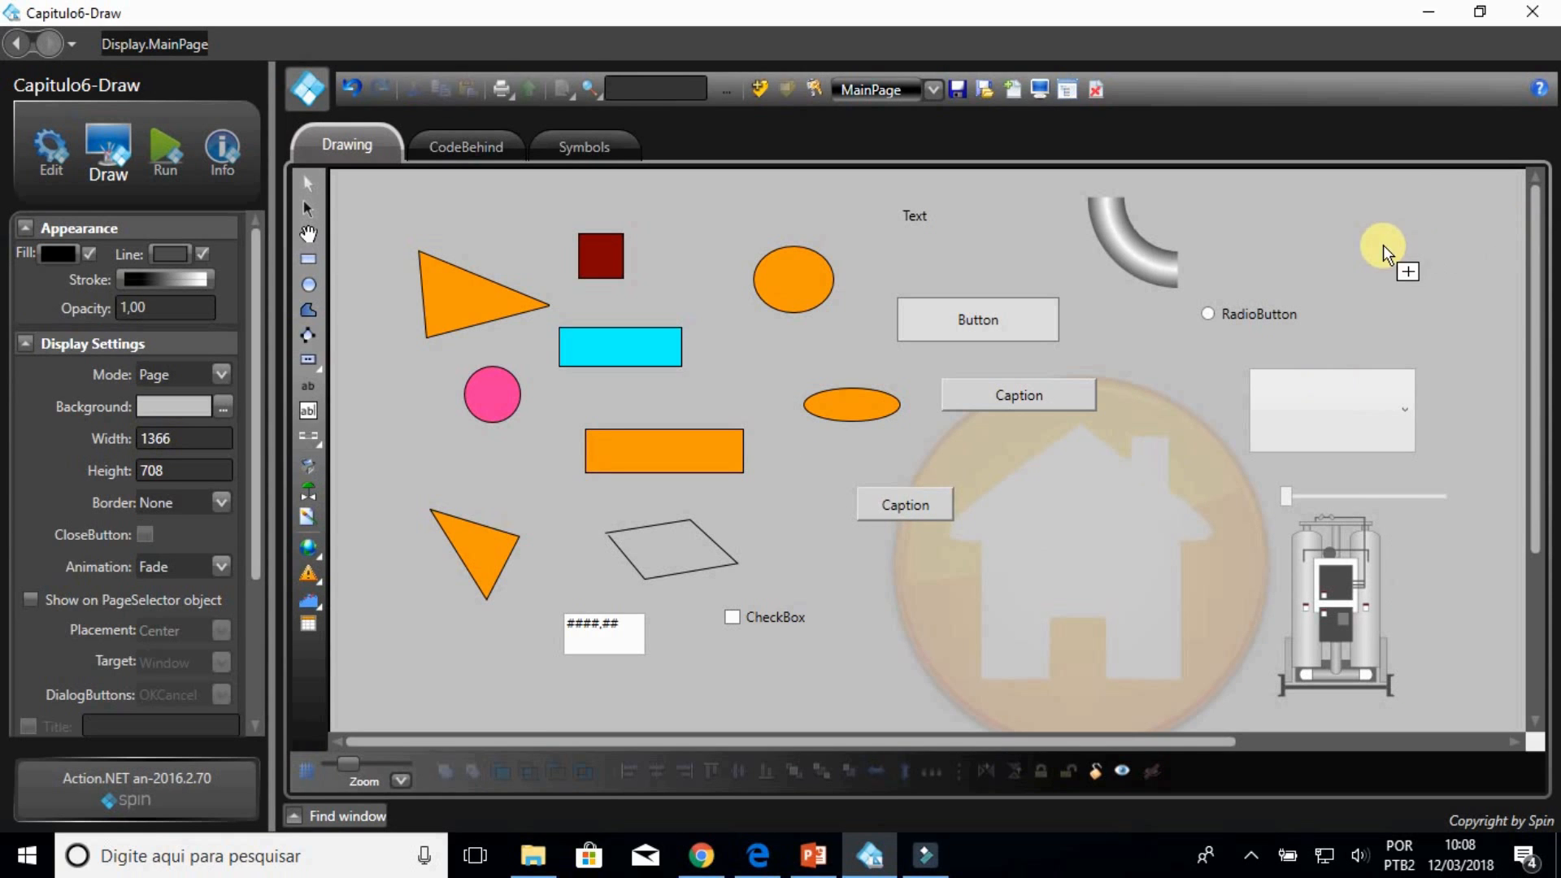
{"action": "left_click", "coordinate": [1365, 246]}
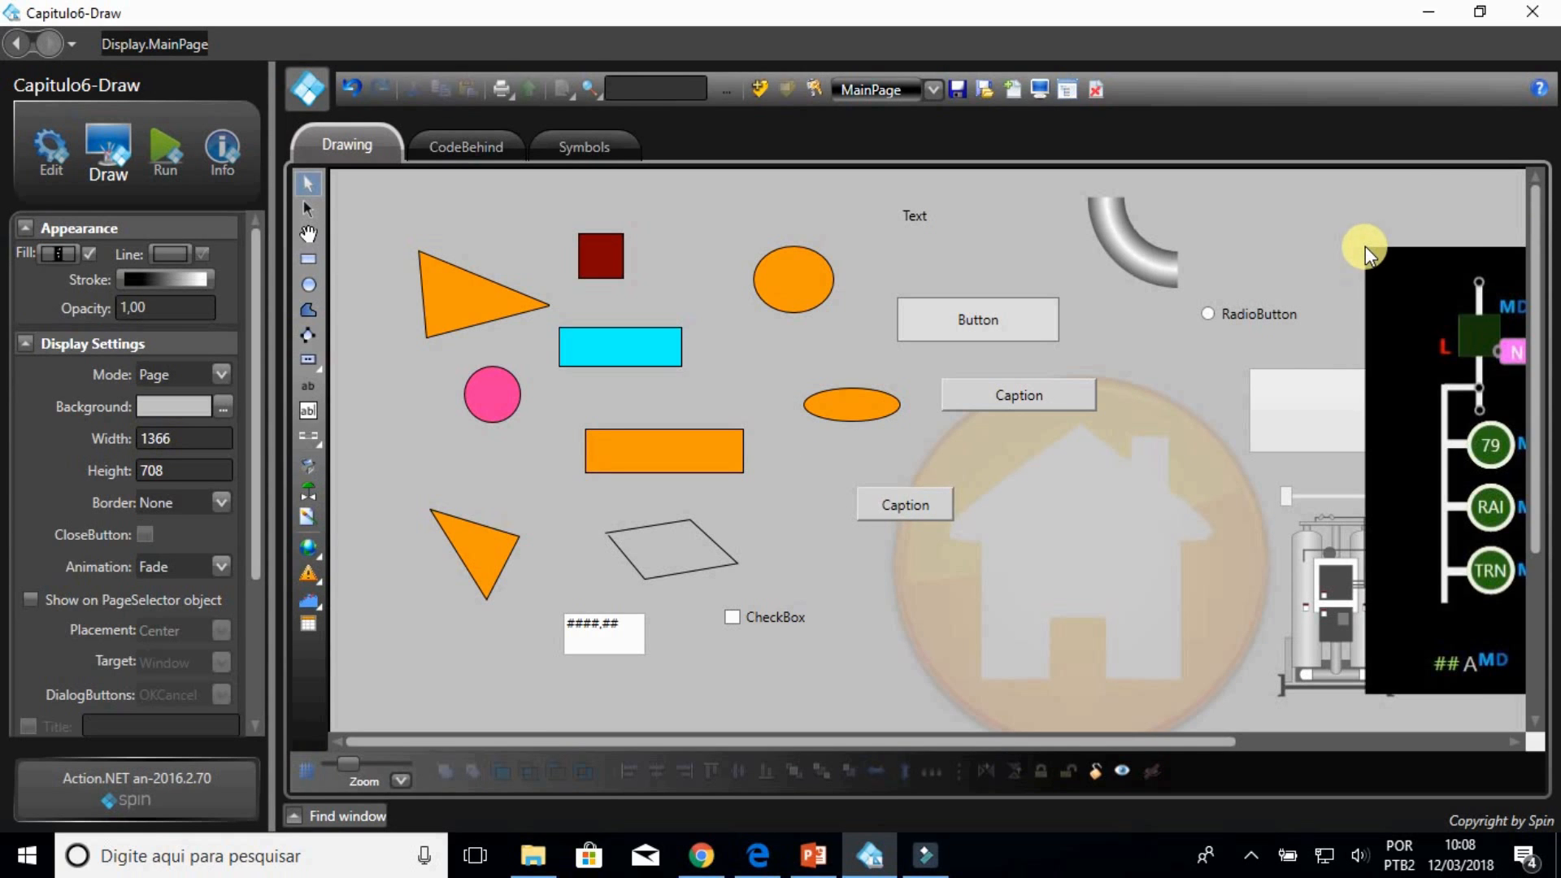
Step: Delete the placed AL_Simples image from the page
{"action": "left_click_drag", "start_coordinate": [1426, 316], "coordinate": [1402, 227]}
{"action": "key", "text": "Delete"}
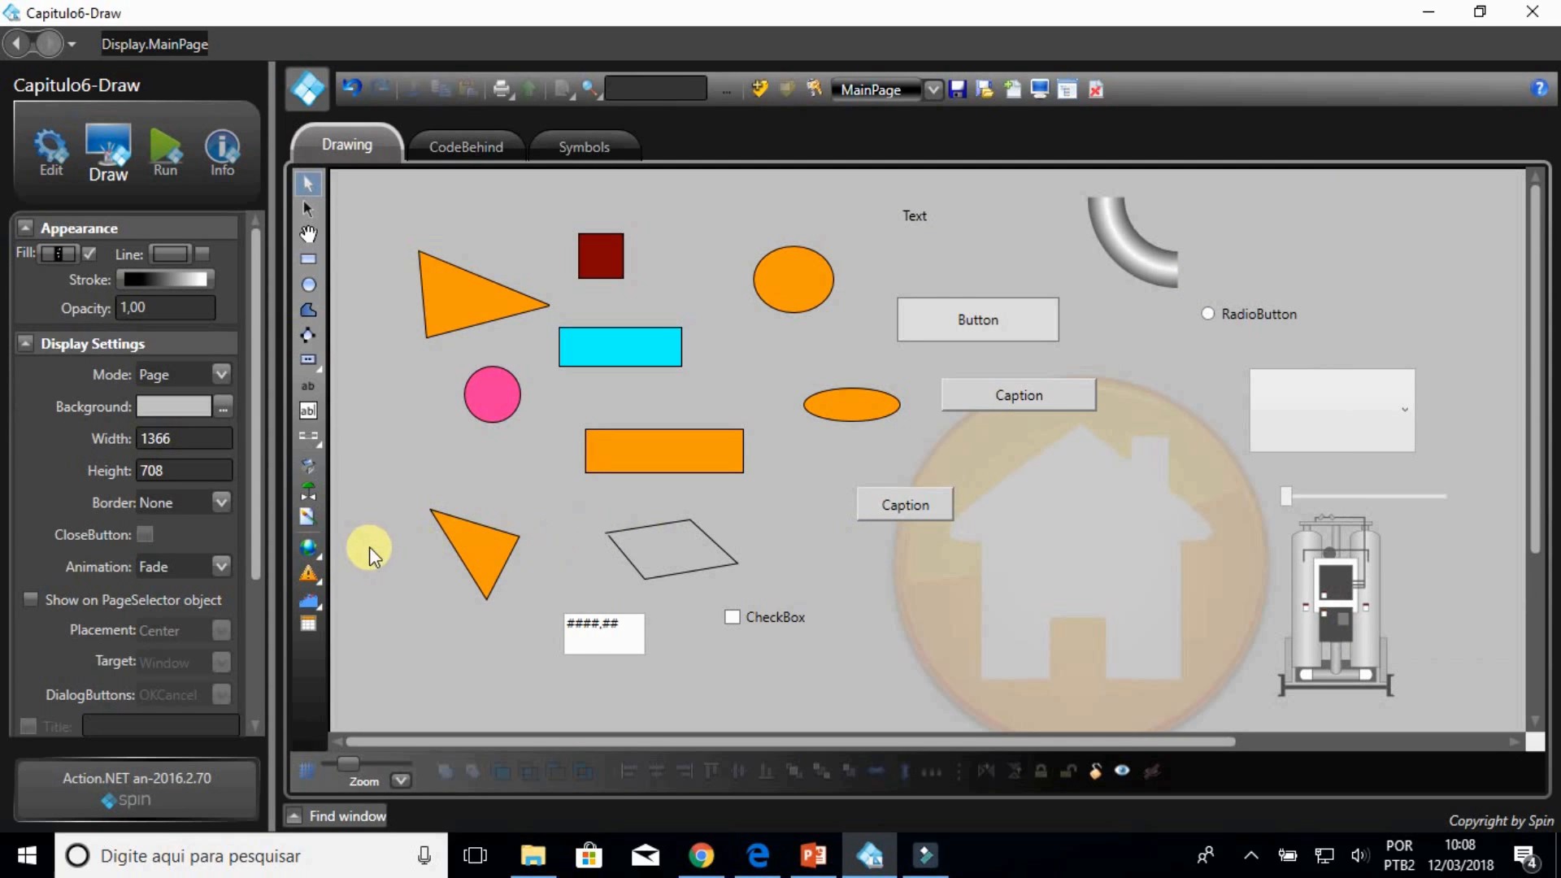
Step: Draw a wide Web Browser window below the text box and check box
{"action": "mouse_move", "coordinate": [313, 545]}
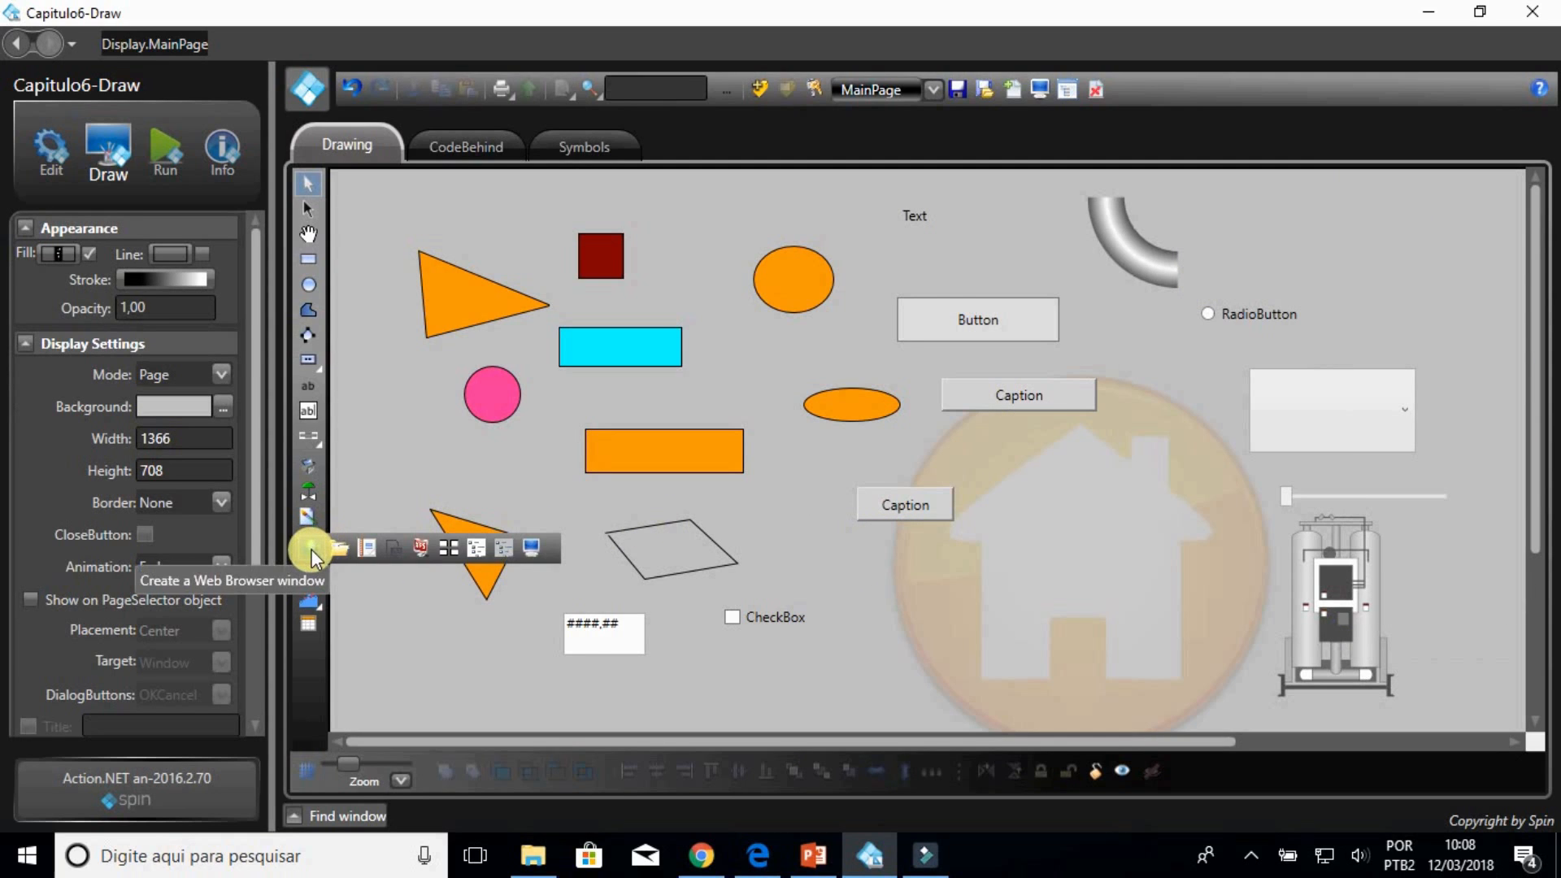
{"action": "left_click", "coordinate": [310, 549]}
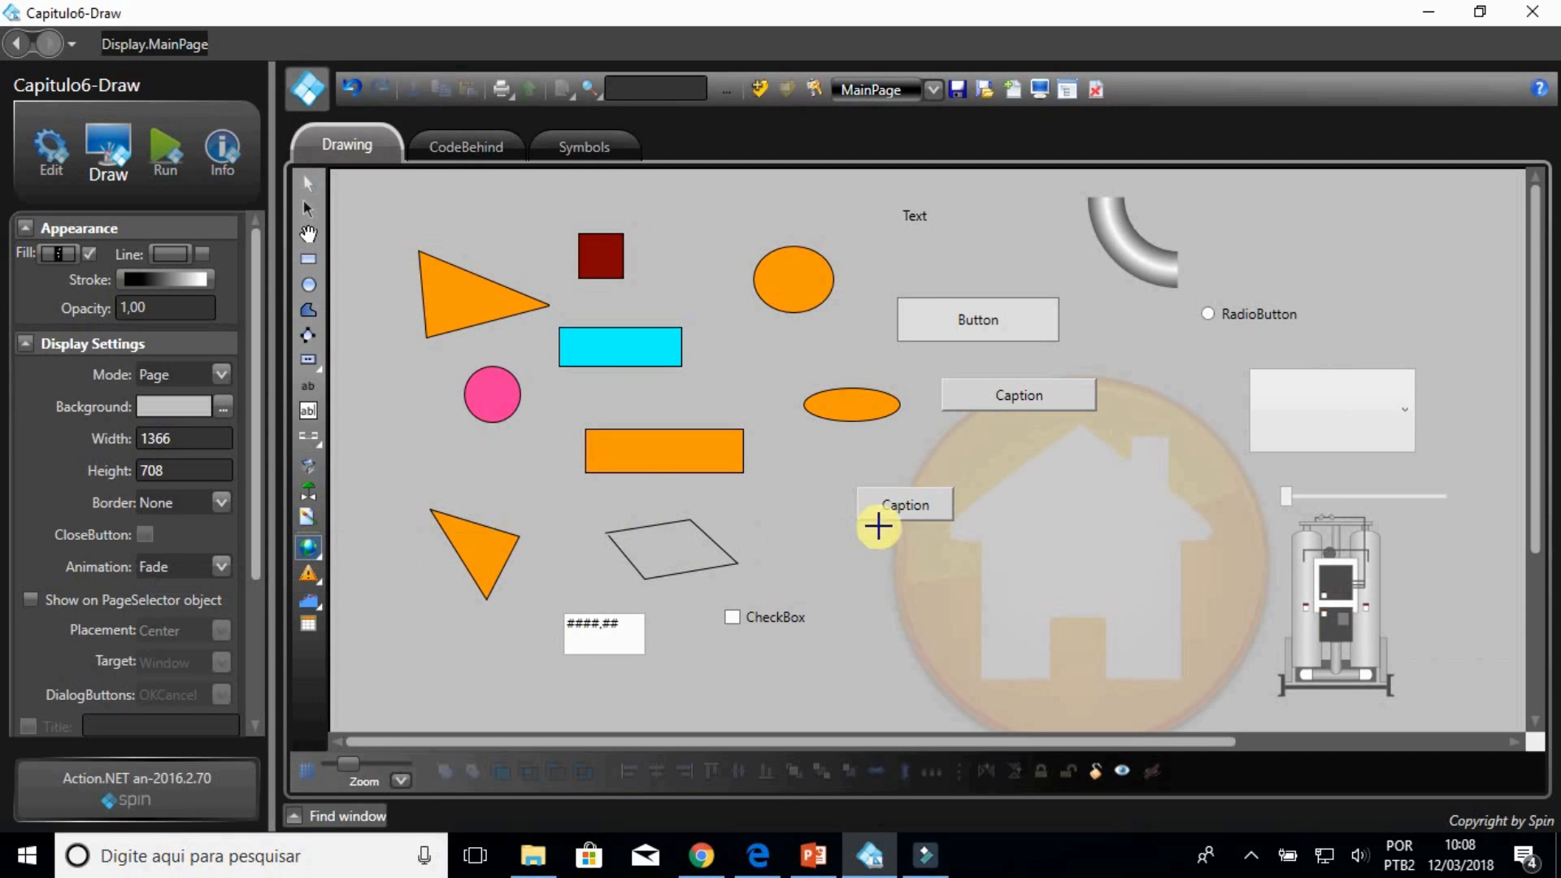
{"action": "scroll", "coordinate": [878, 520], "scroll_direction": "down", "scroll_amount": 3}
{"action": "left_click_drag", "start_coordinate": [401, 433], "coordinate": [798, 542]}
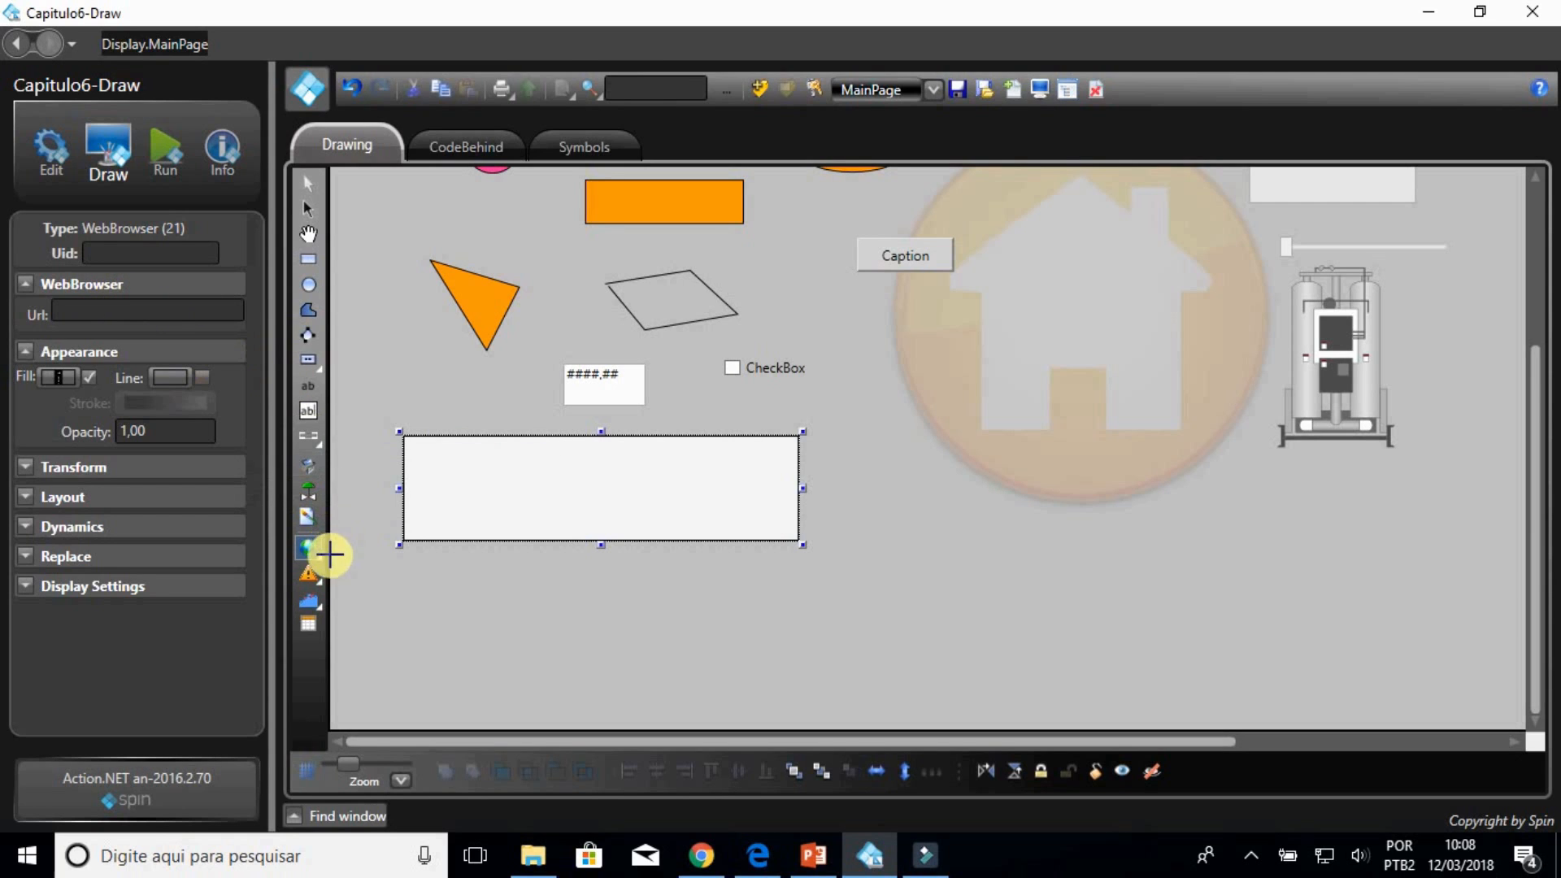
Step: Browse the available components and insert a PieChart below the house image
{"action": "mouse_move", "coordinate": [316, 553]}
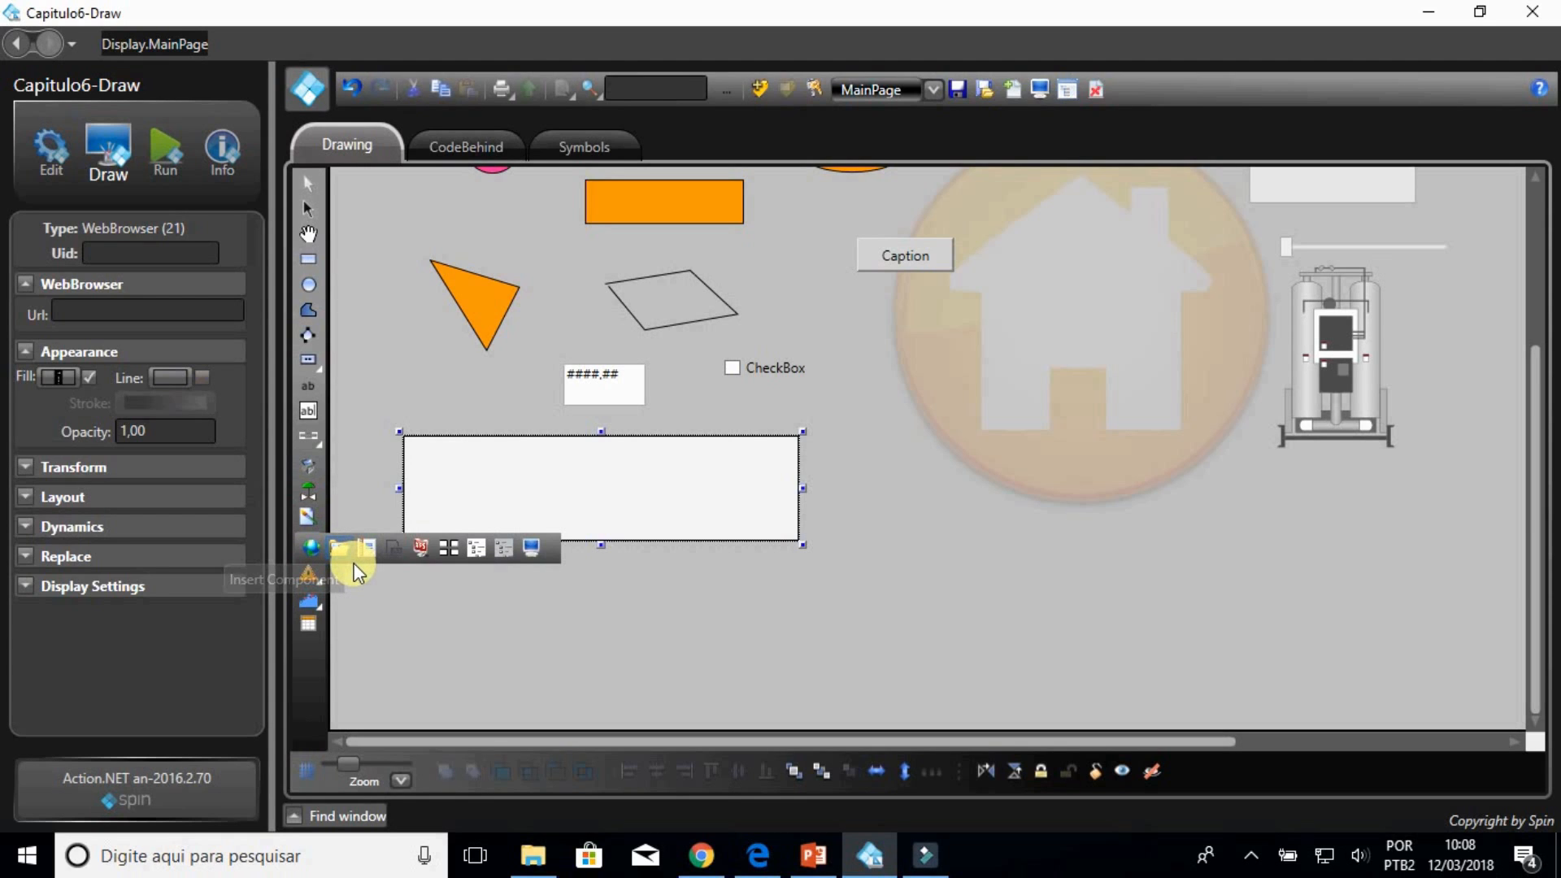
{"action": "left_click", "coordinate": [352, 561]}
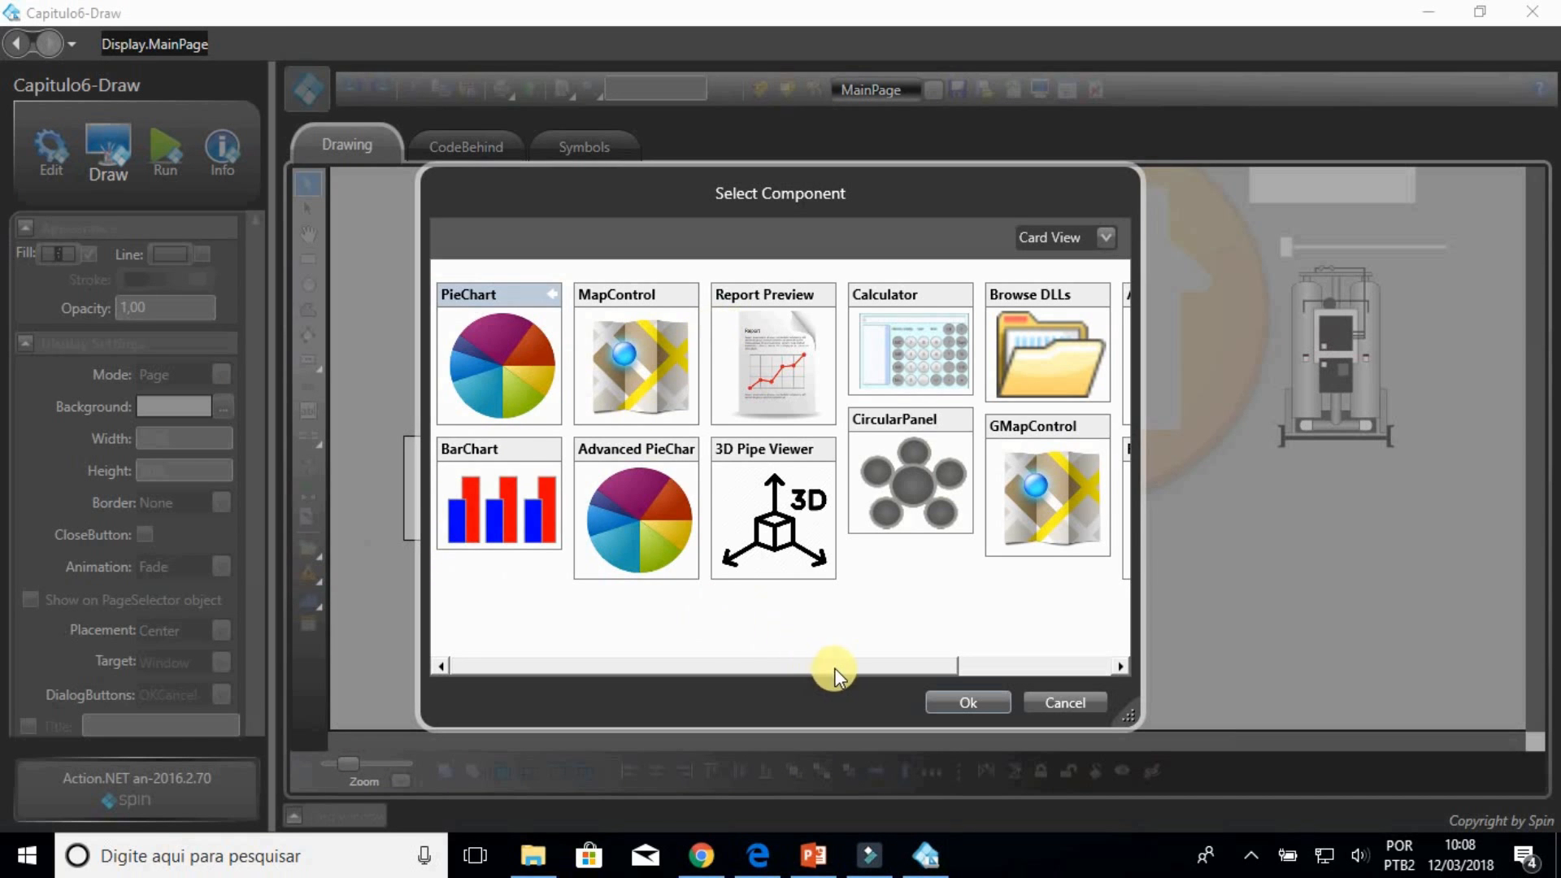
{"action": "left_click_drag", "start_coordinate": [837, 669], "coordinate": [1061, 667]}
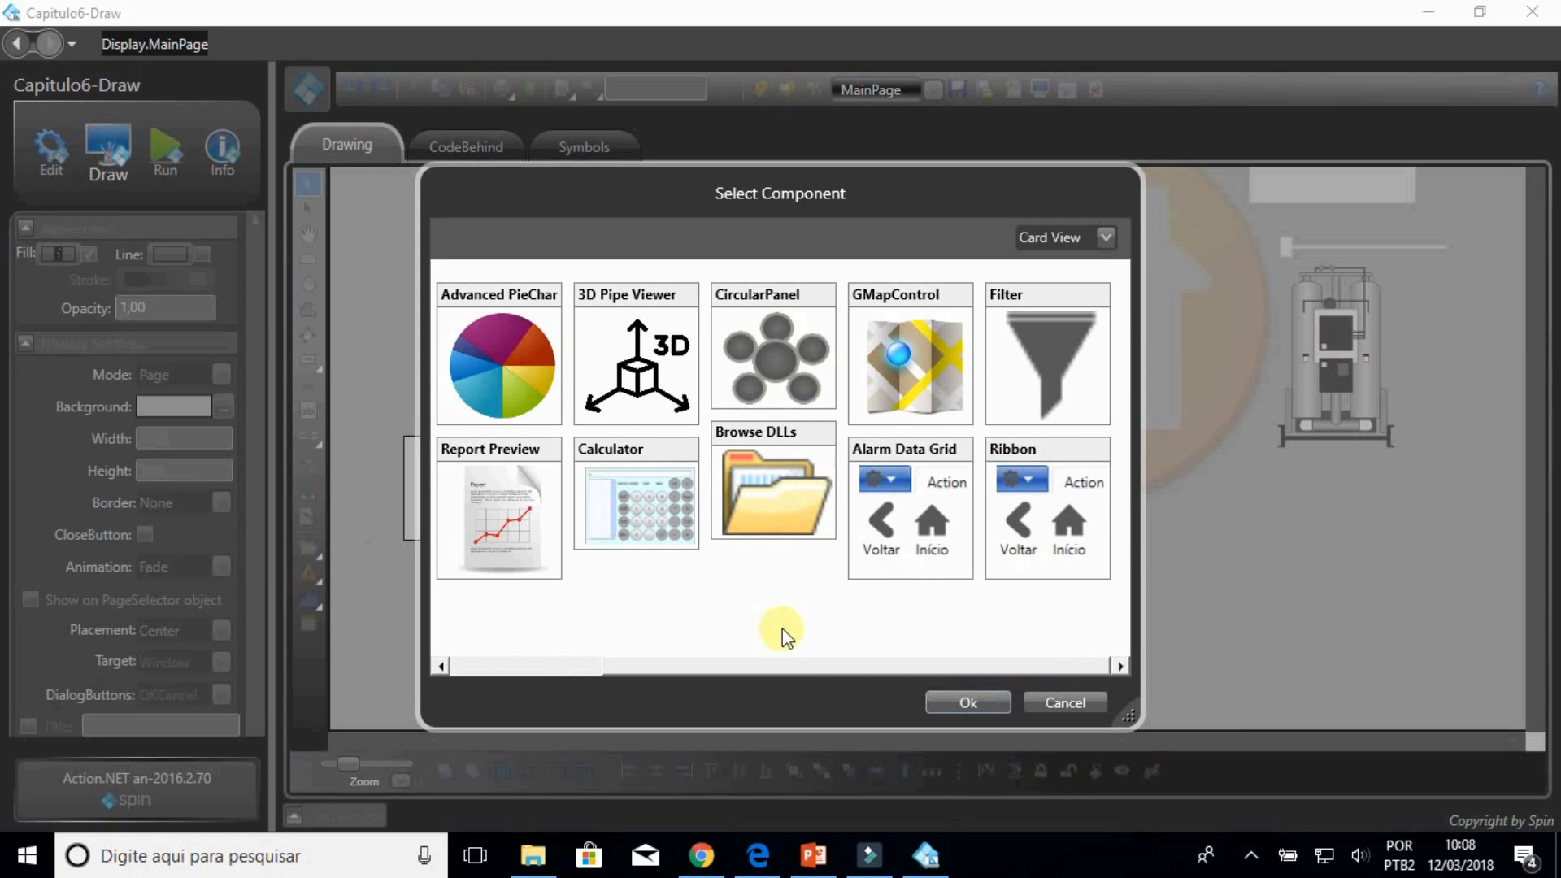
{"action": "left_click_drag", "start_coordinate": [768, 669], "coordinate": [608, 670]}
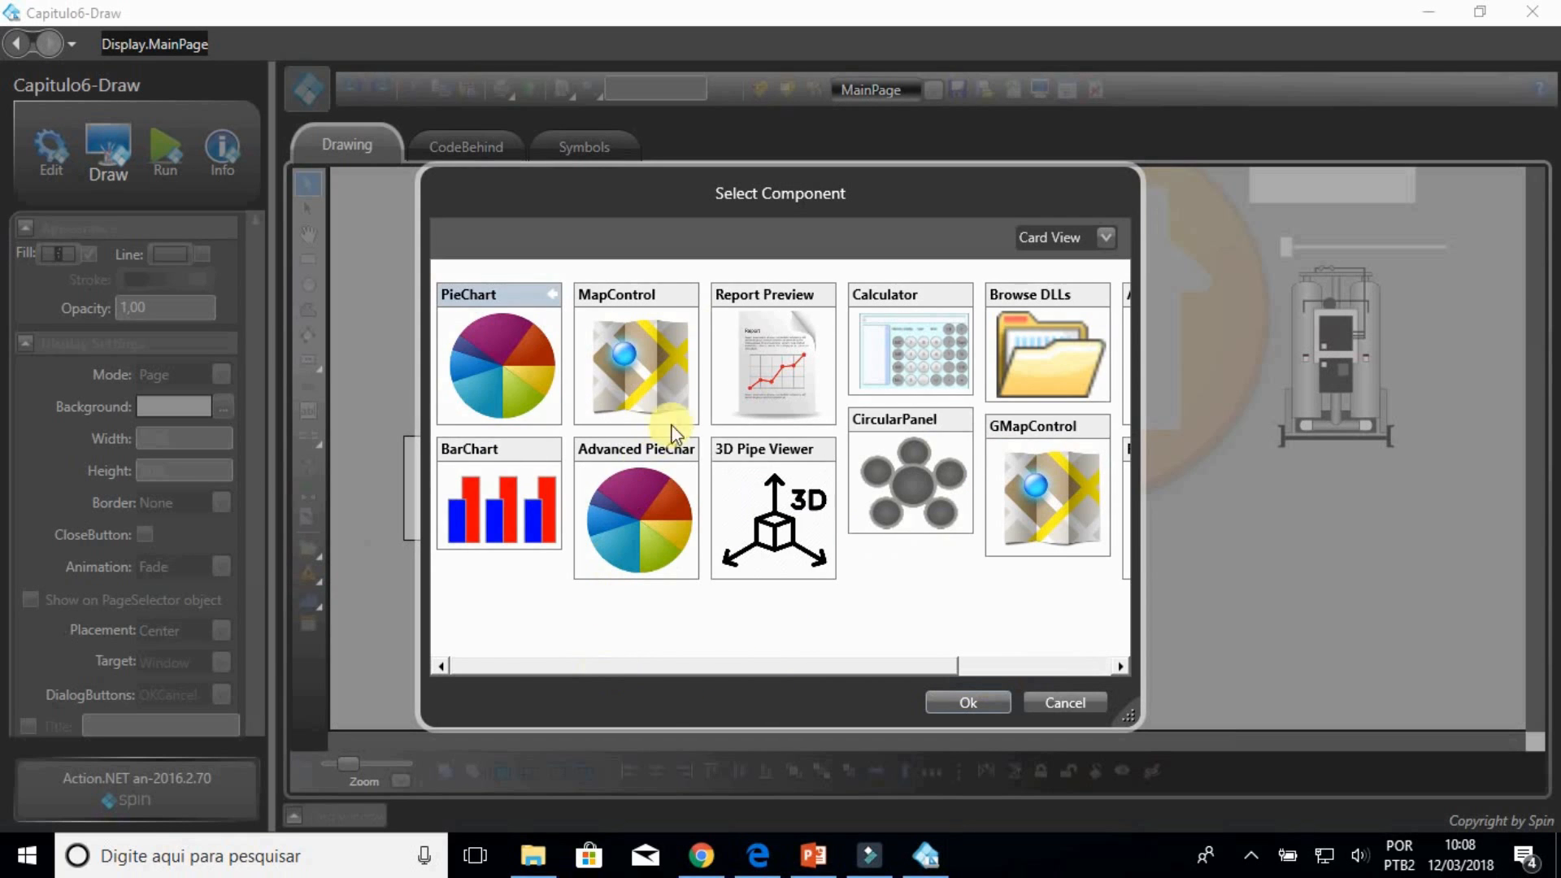
{"action": "left_click", "coordinate": [512, 383]}
{"action": "left_click", "coordinate": [946, 701]}
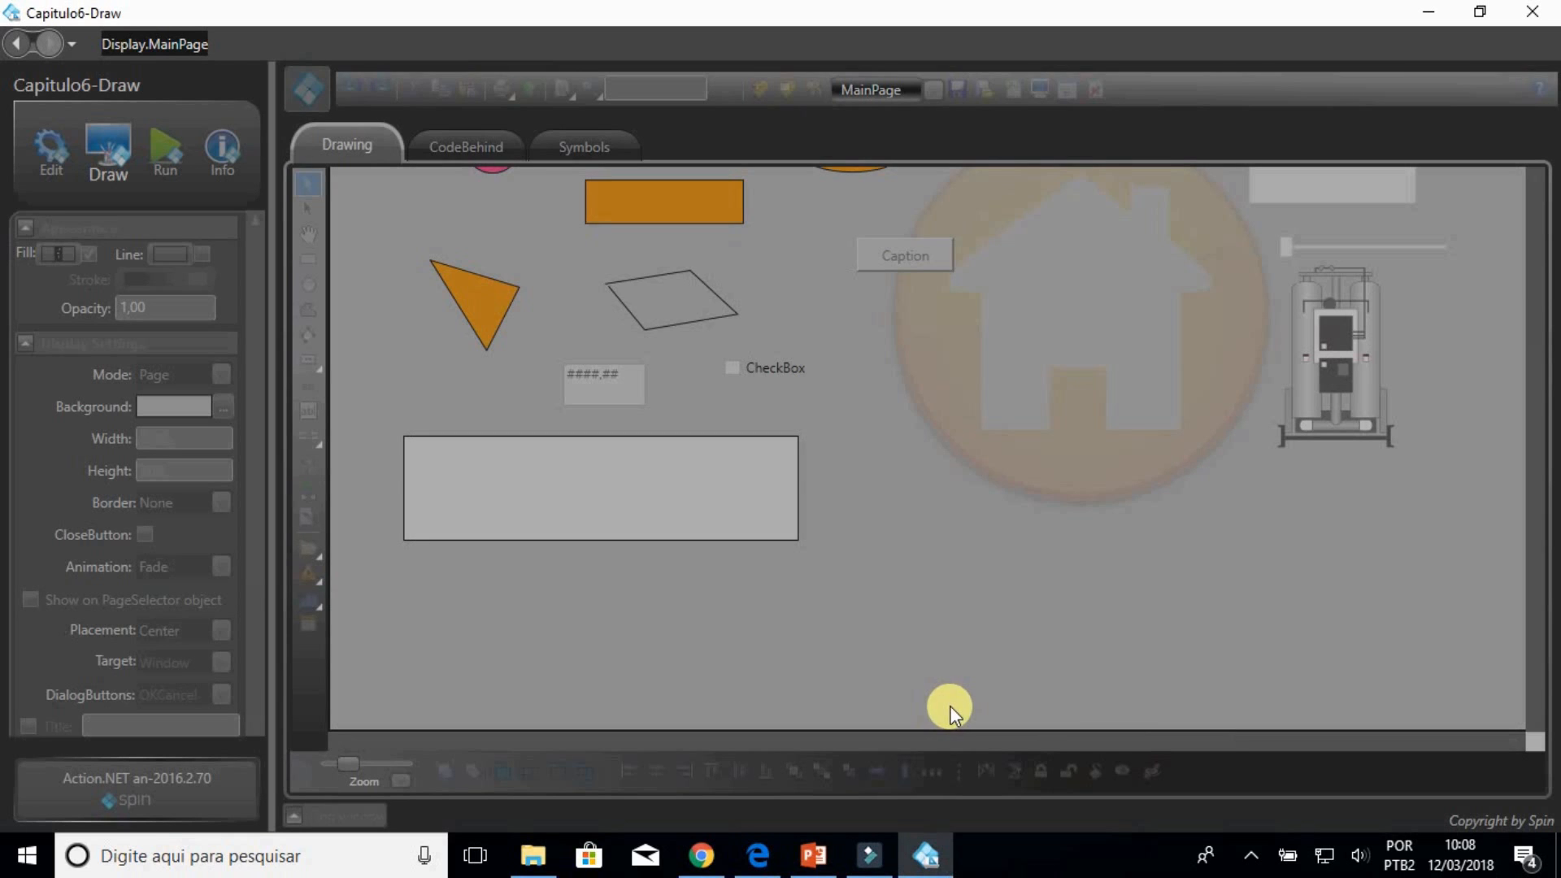
{"action": "left_click", "coordinate": [901, 493]}
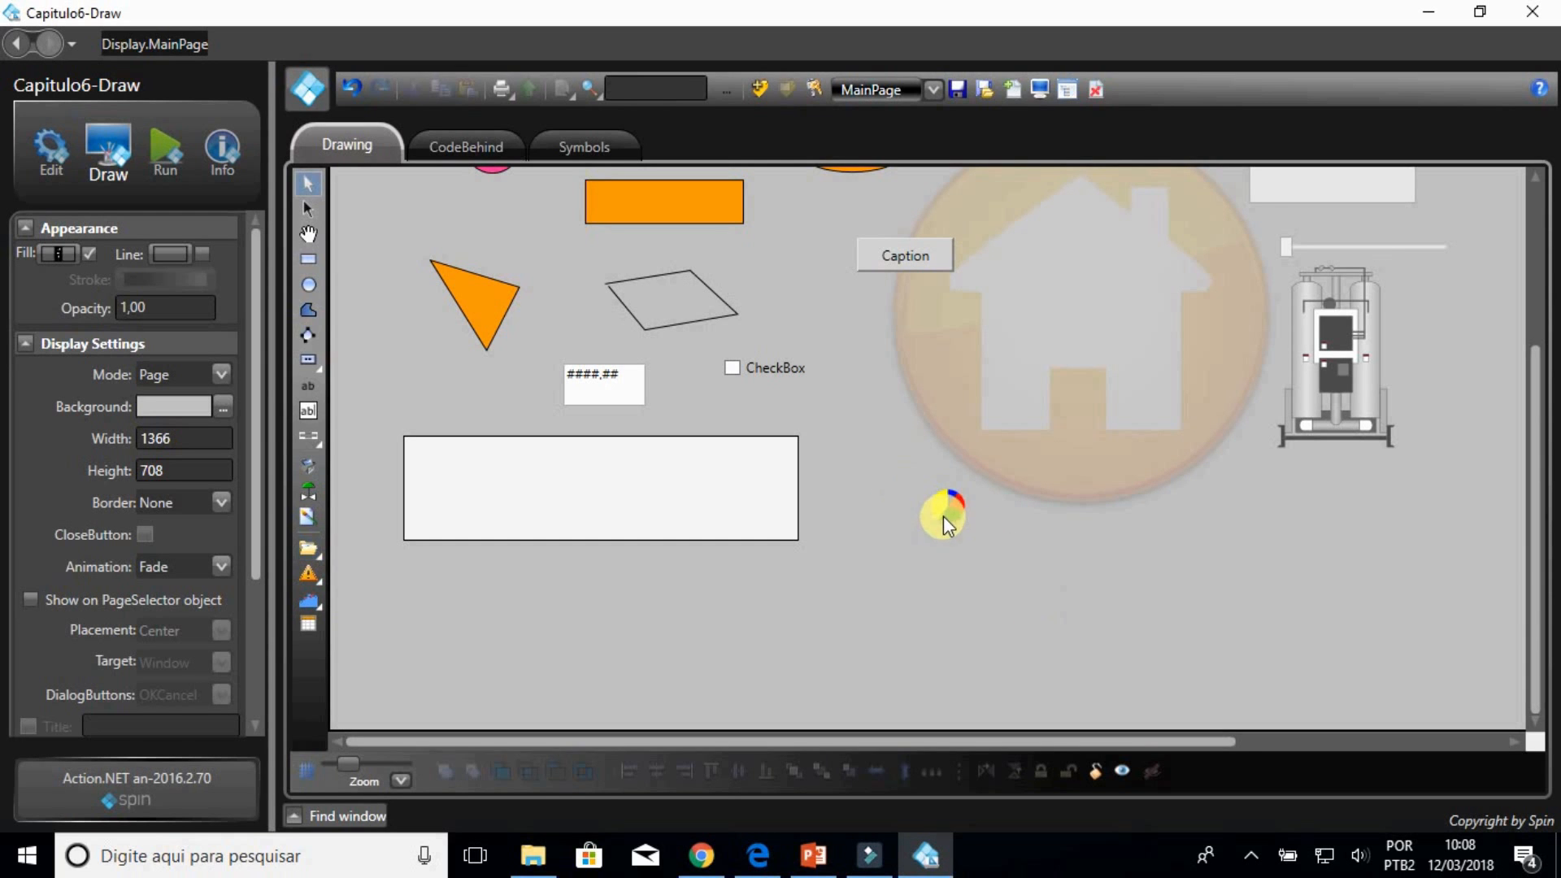
Step: Enlarge the pie chart below the house image and check its configuration without changing anything
{"action": "left_click", "coordinate": [911, 517]}
{"action": "left_click_drag", "start_coordinate": [968, 537], "coordinate": [1052, 612]}
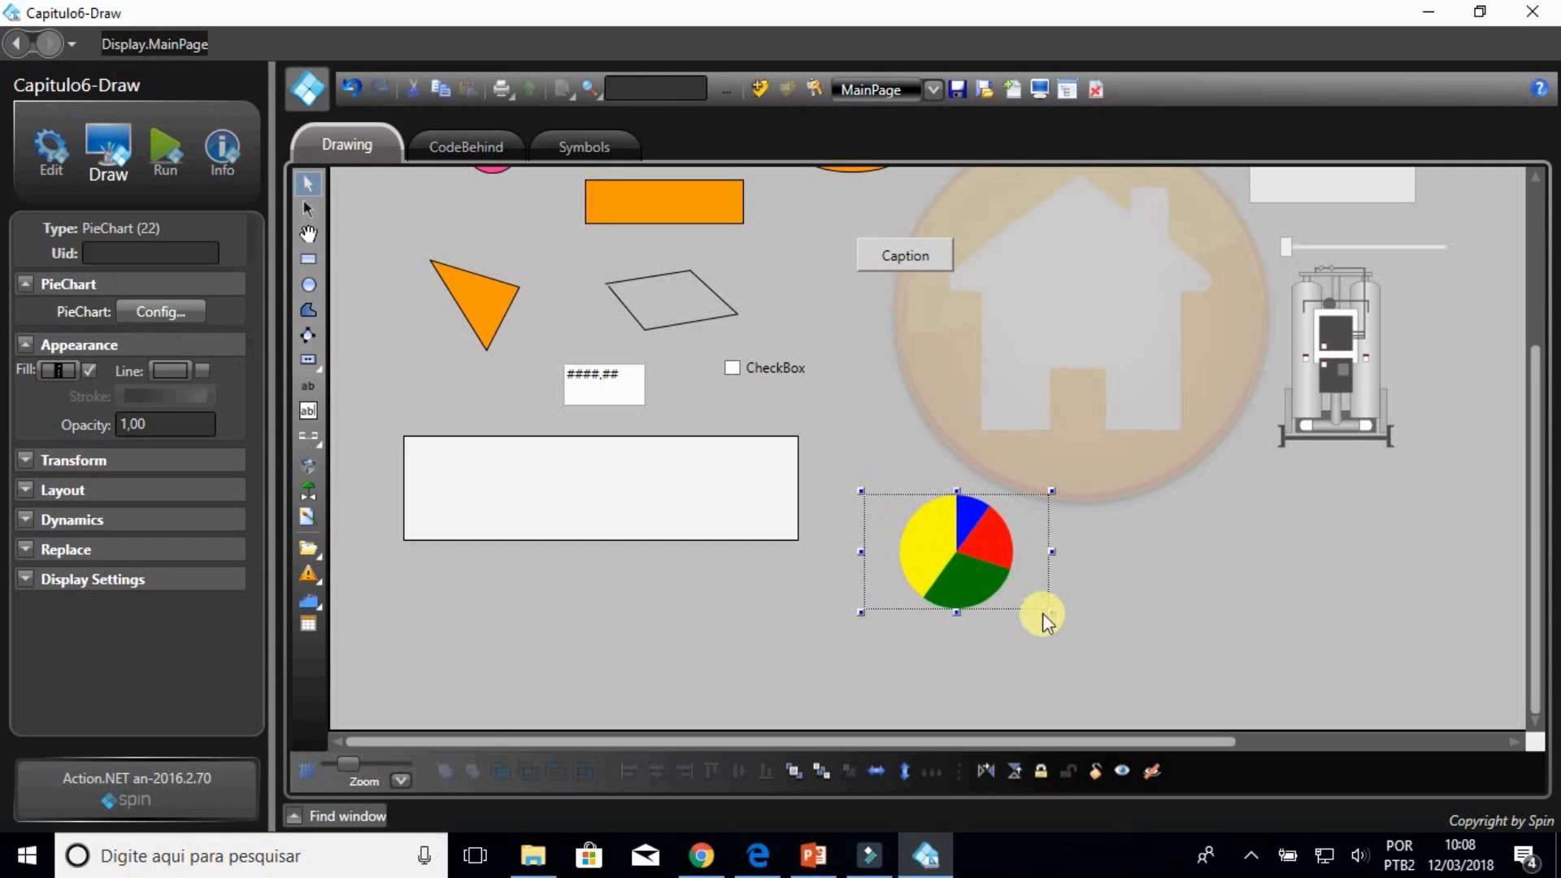
{"action": "double_click", "coordinate": [957, 547]}
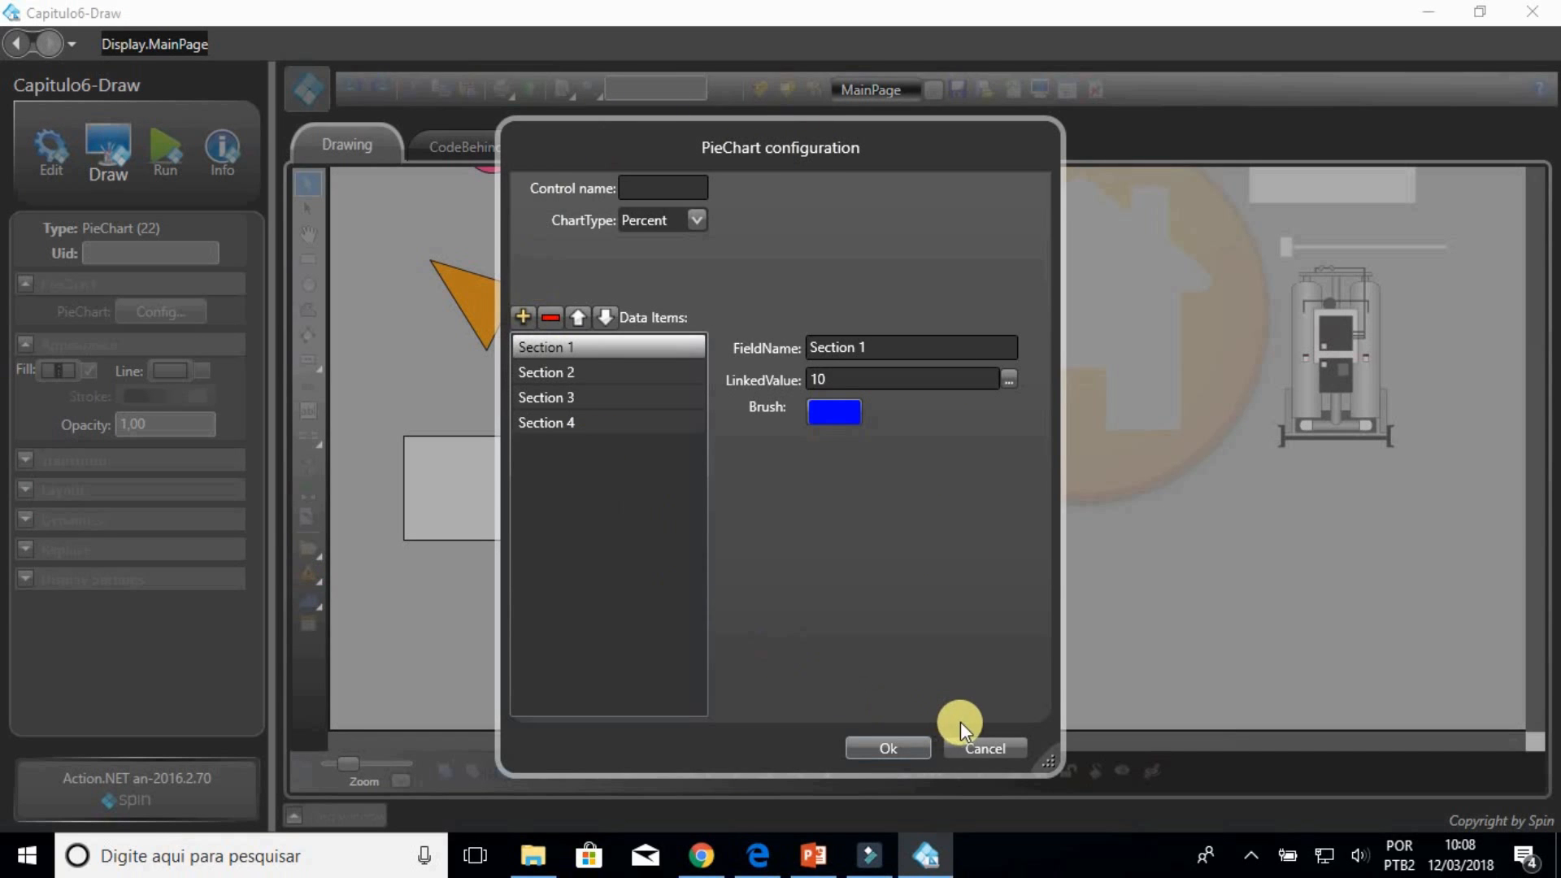
{"action": "left_click", "coordinate": [981, 745]}
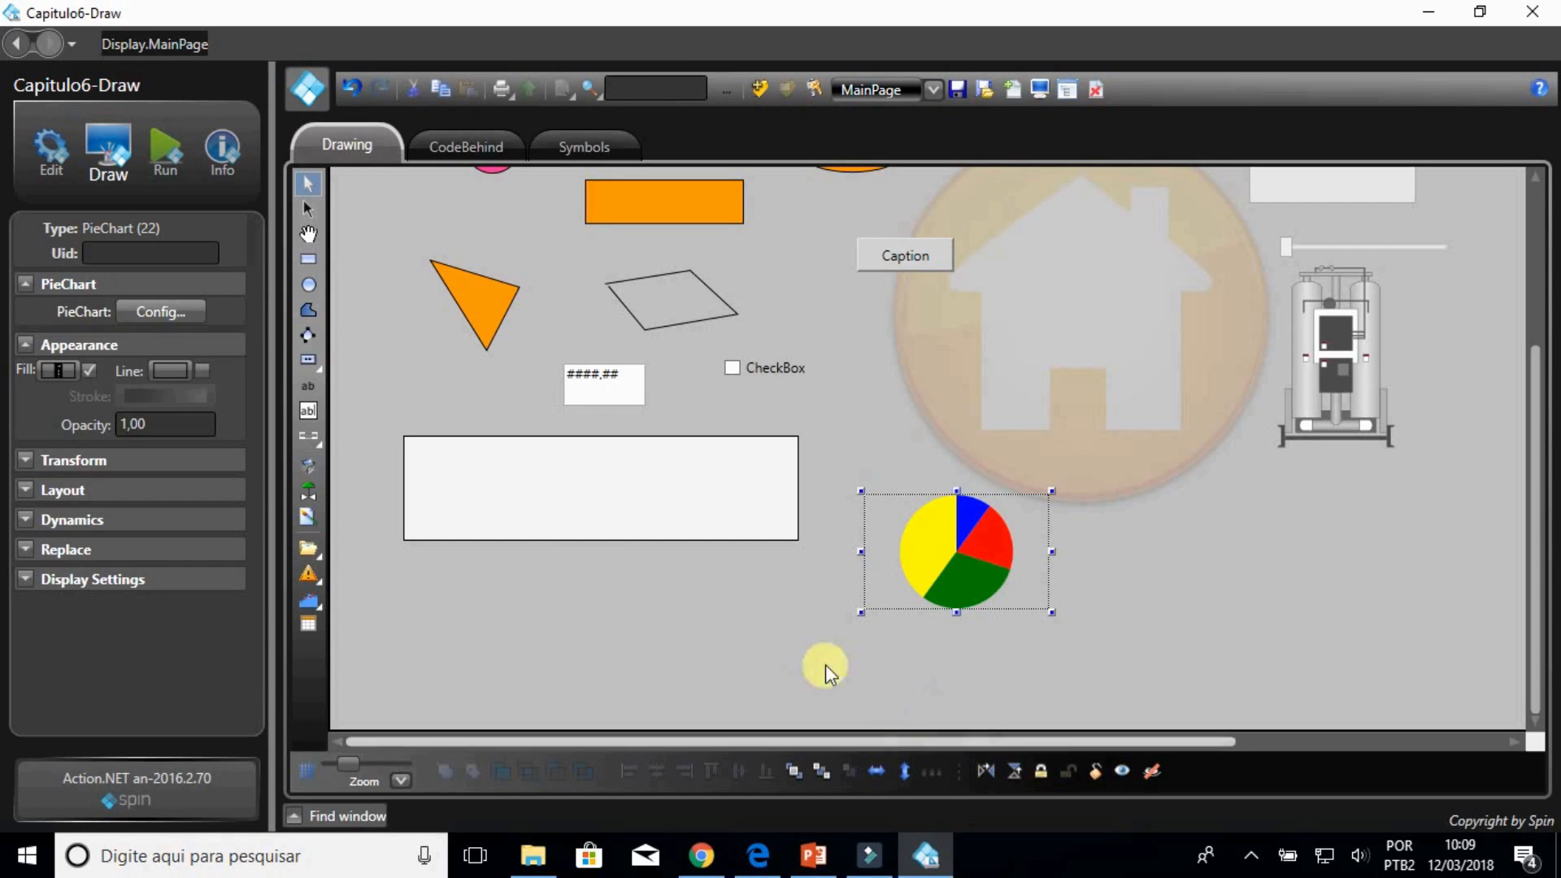
Step: Draw a Child Display area to the right of the pie chart, below the twin-tank symbol
{"action": "left_click", "coordinate": [325, 548]}
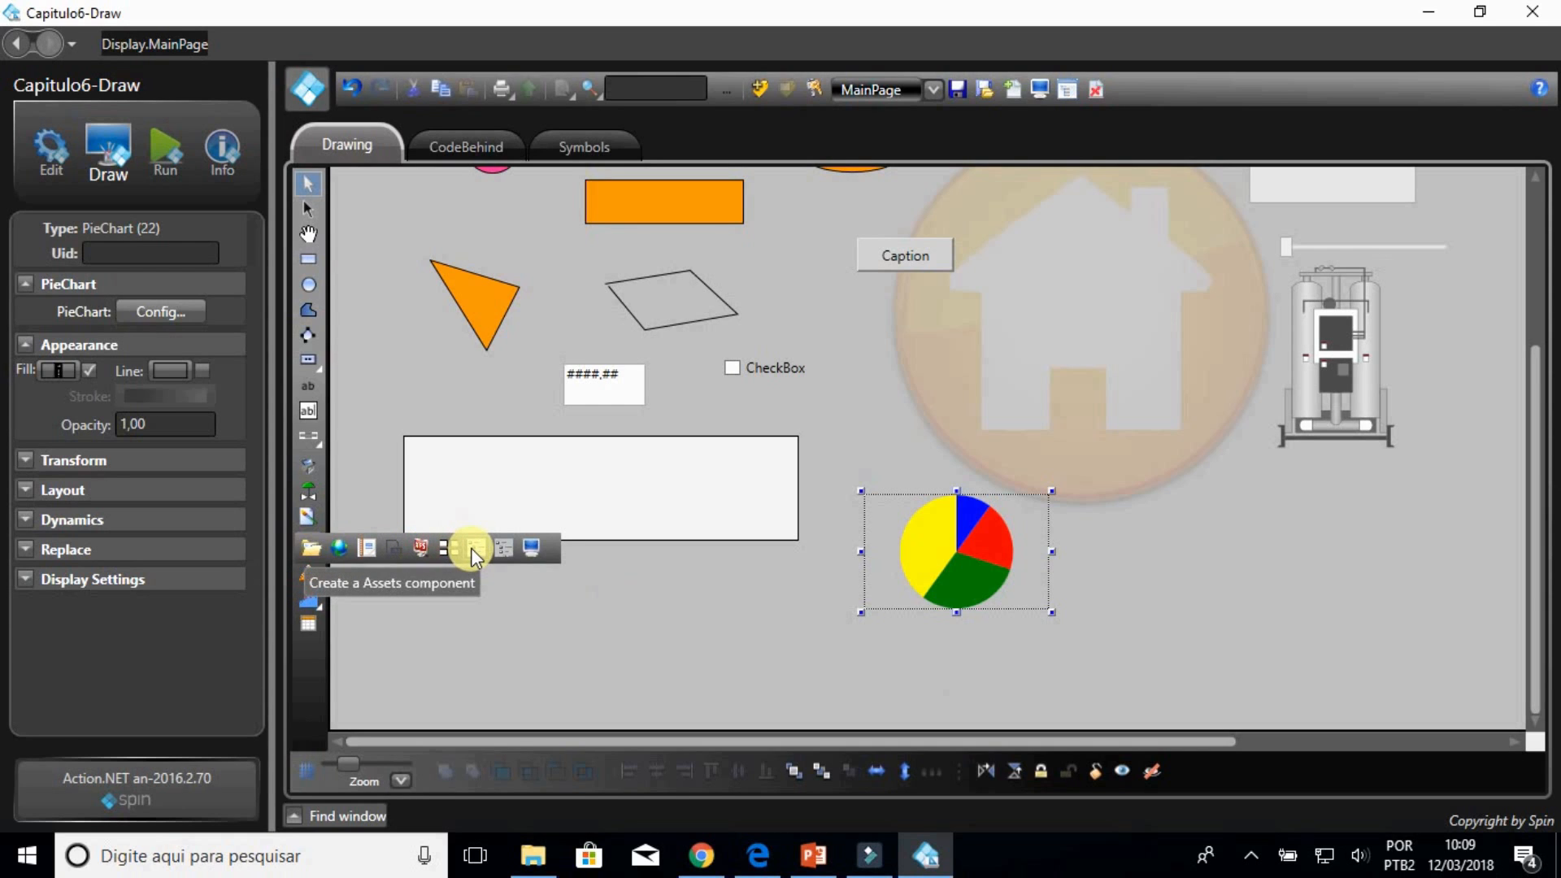
{"action": "left_click", "coordinate": [520, 548]}
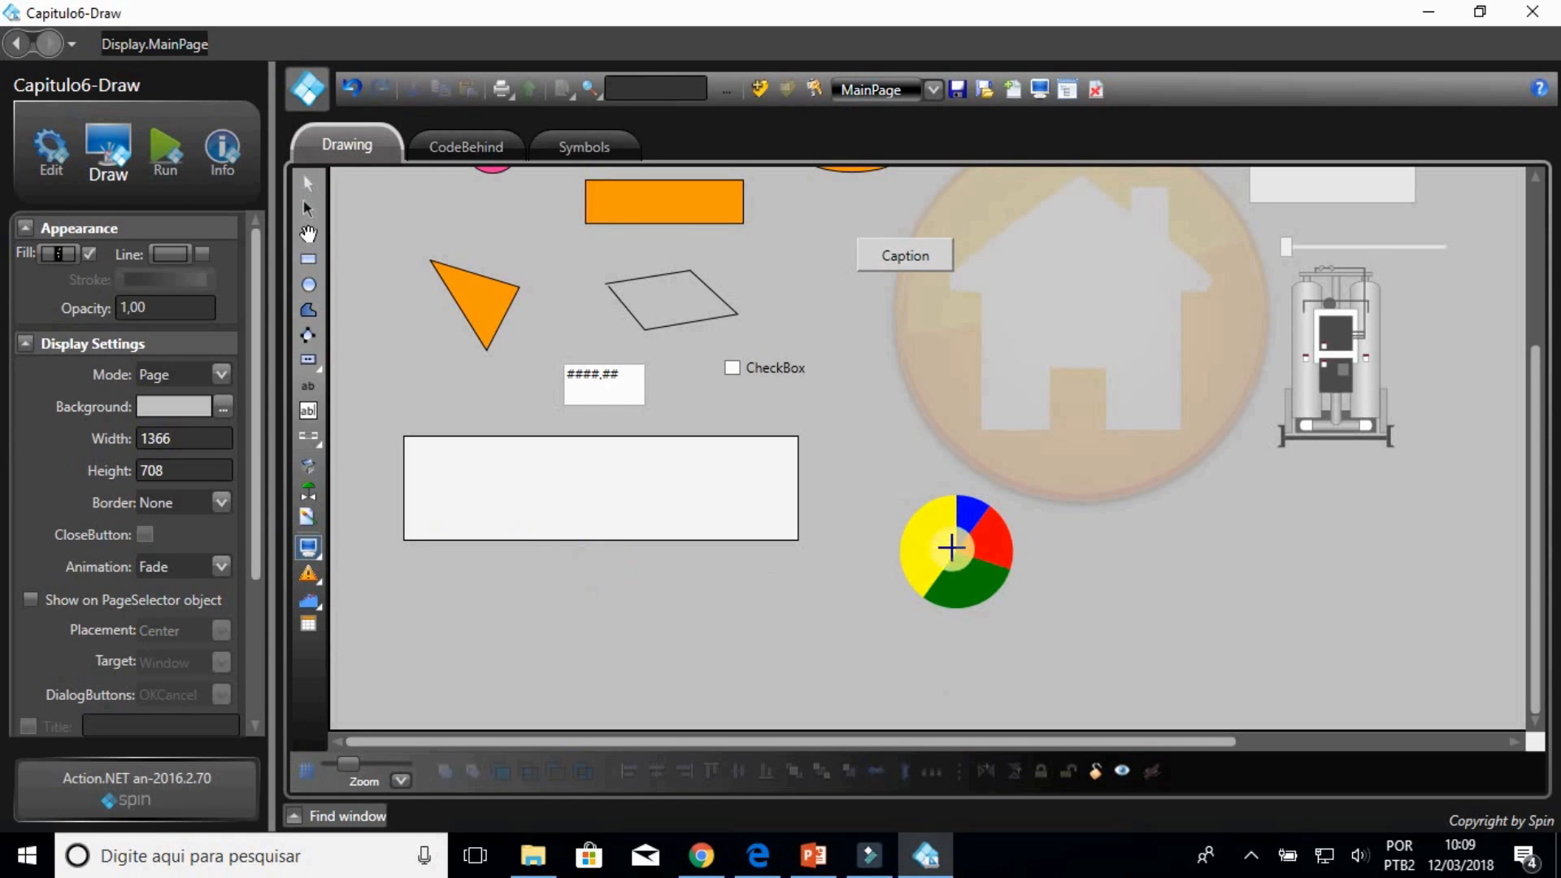
{"action": "left_click_drag", "start_coordinate": [1150, 523], "coordinate": [1437, 704]}
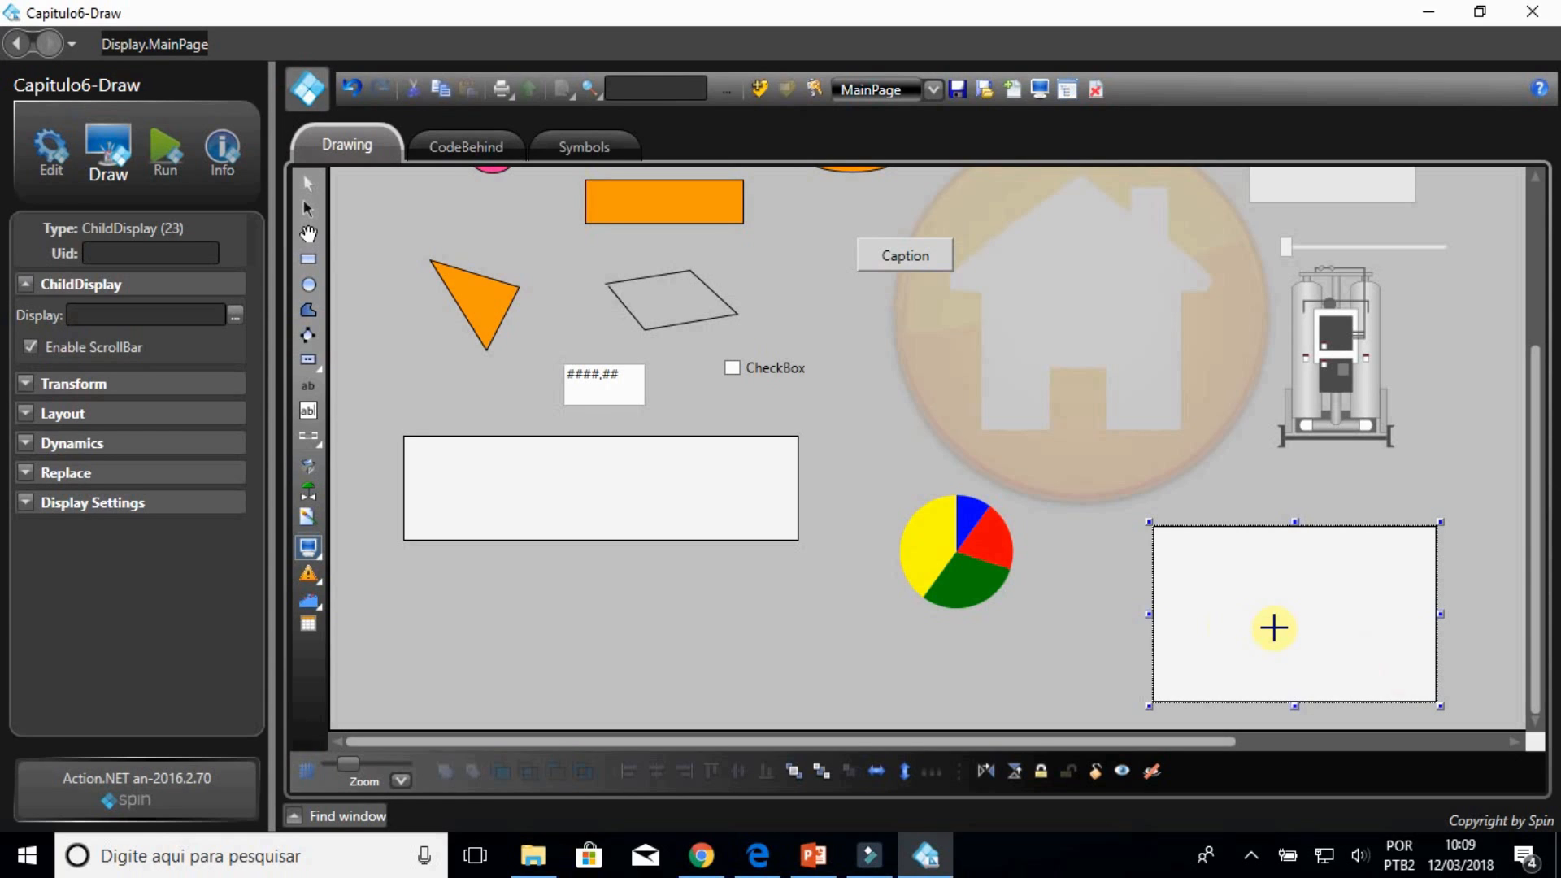
Step: Draw an Alarm window directly below the web browser window
{"action": "mouse_move", "coordinate": [312, 572]}
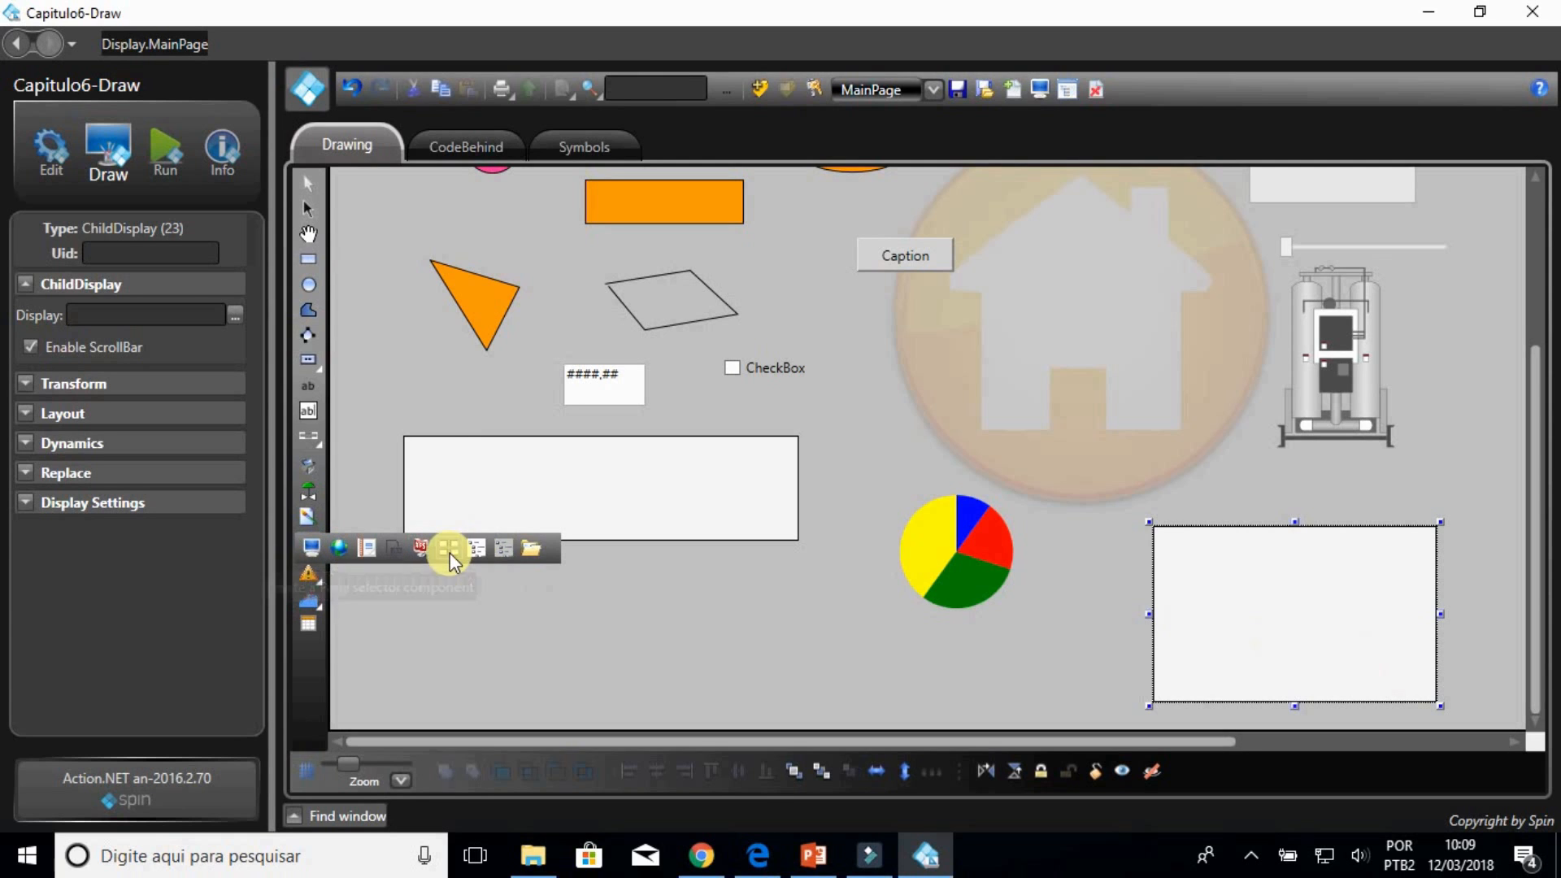
{"action": "left_click", "coordinate": [314, 571]}
{"action": "left_click_drag", "start_coordinate": [396, 568], "coordinate": [837, 715]}
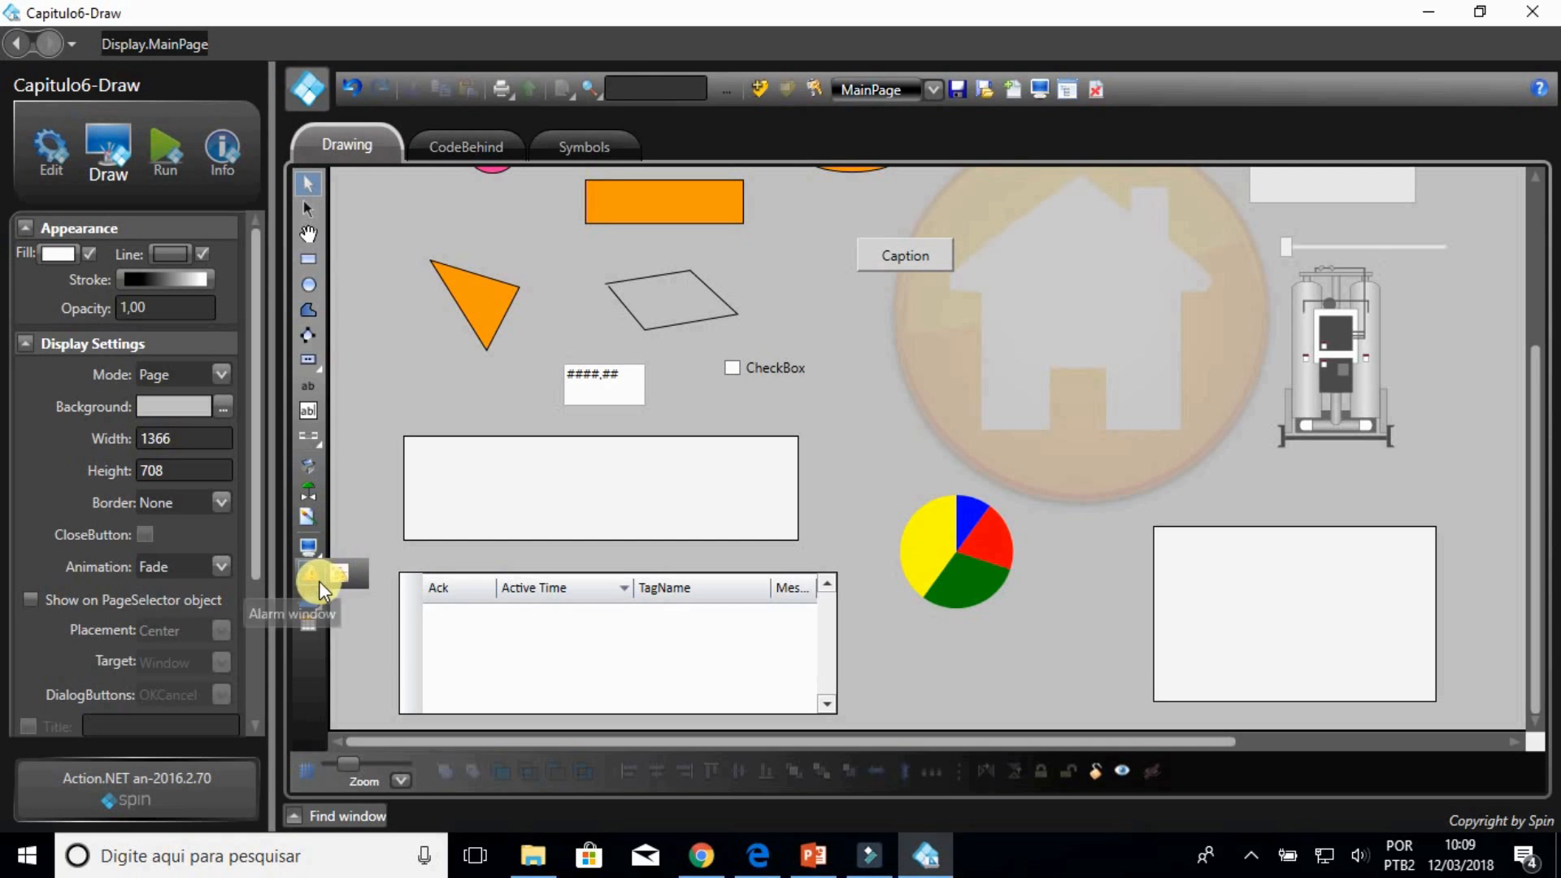
Step: Draw an alarm areas tree in the free space to the right of the twin-tank symbol
{"action": "left_click", "coordinate": [337, 578]}
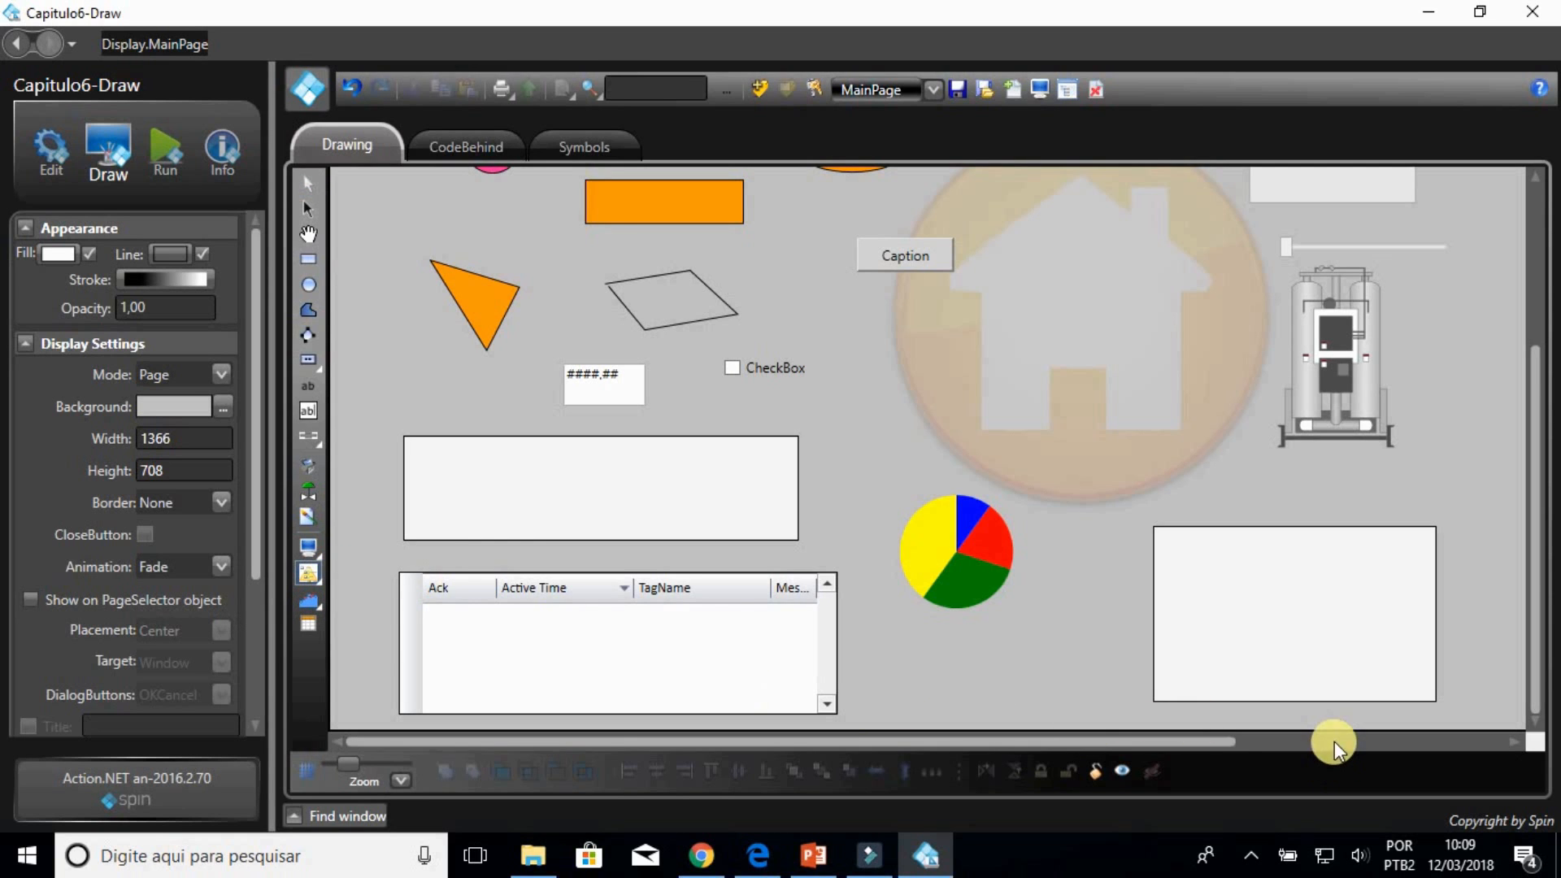
{"action": "left_click", "coordinate": [1335, 740]}
{"action": "left_click_drag", "start_coordinate": [1111, 309], "coordinate": [1333, 491]}
Step: Draw a Trend Window below the alarm areas tree and select it
{"action": "mouse_move", "coordinate": [312, 592]}
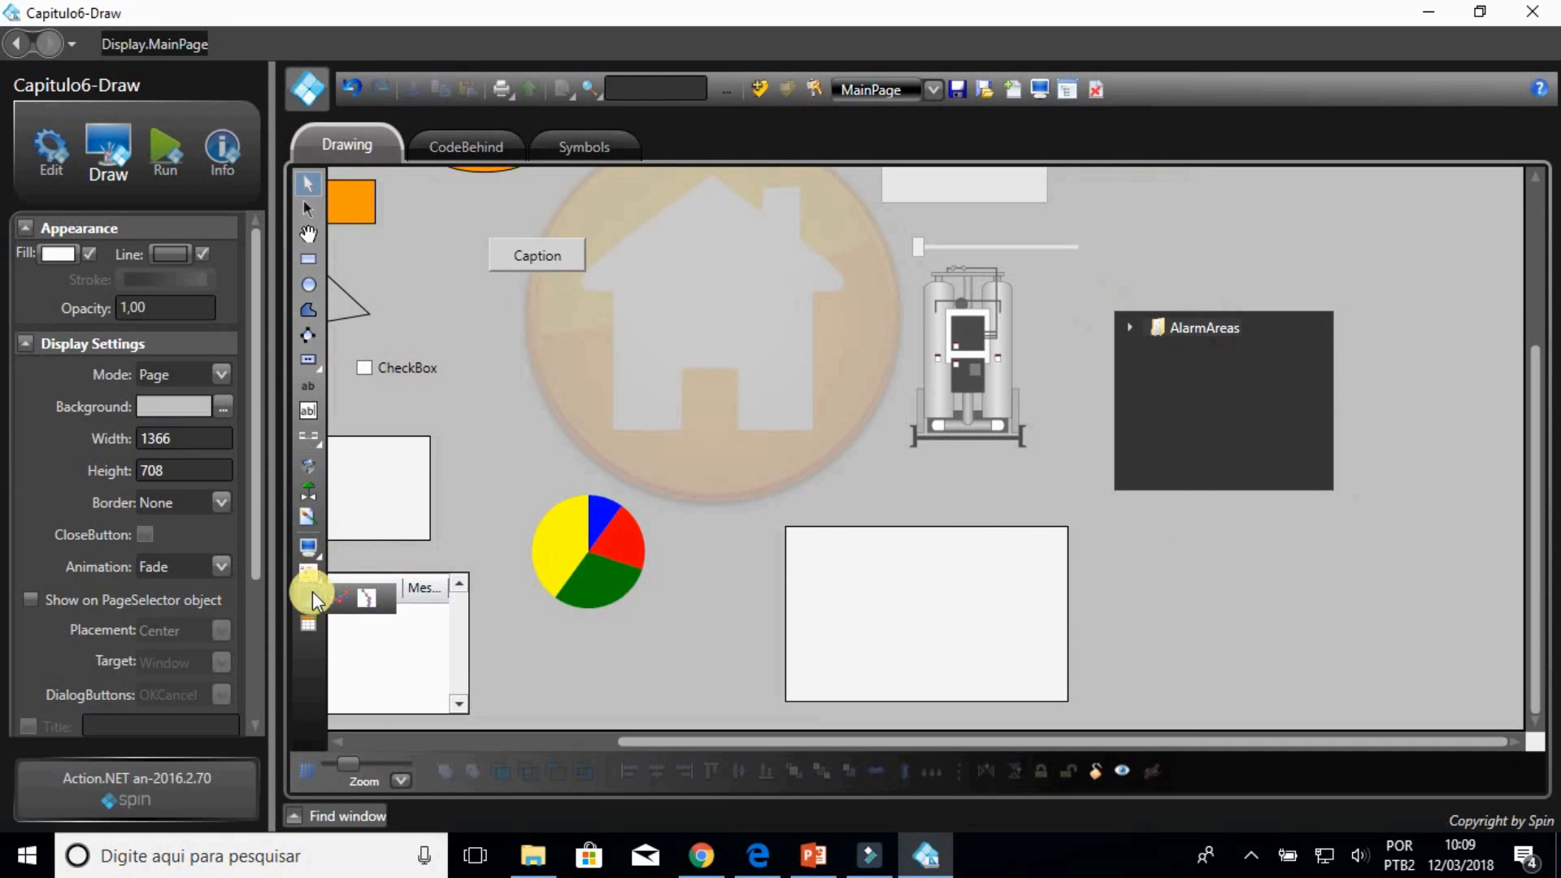
{"action": "left_click", "coordinate": [366, 598]}
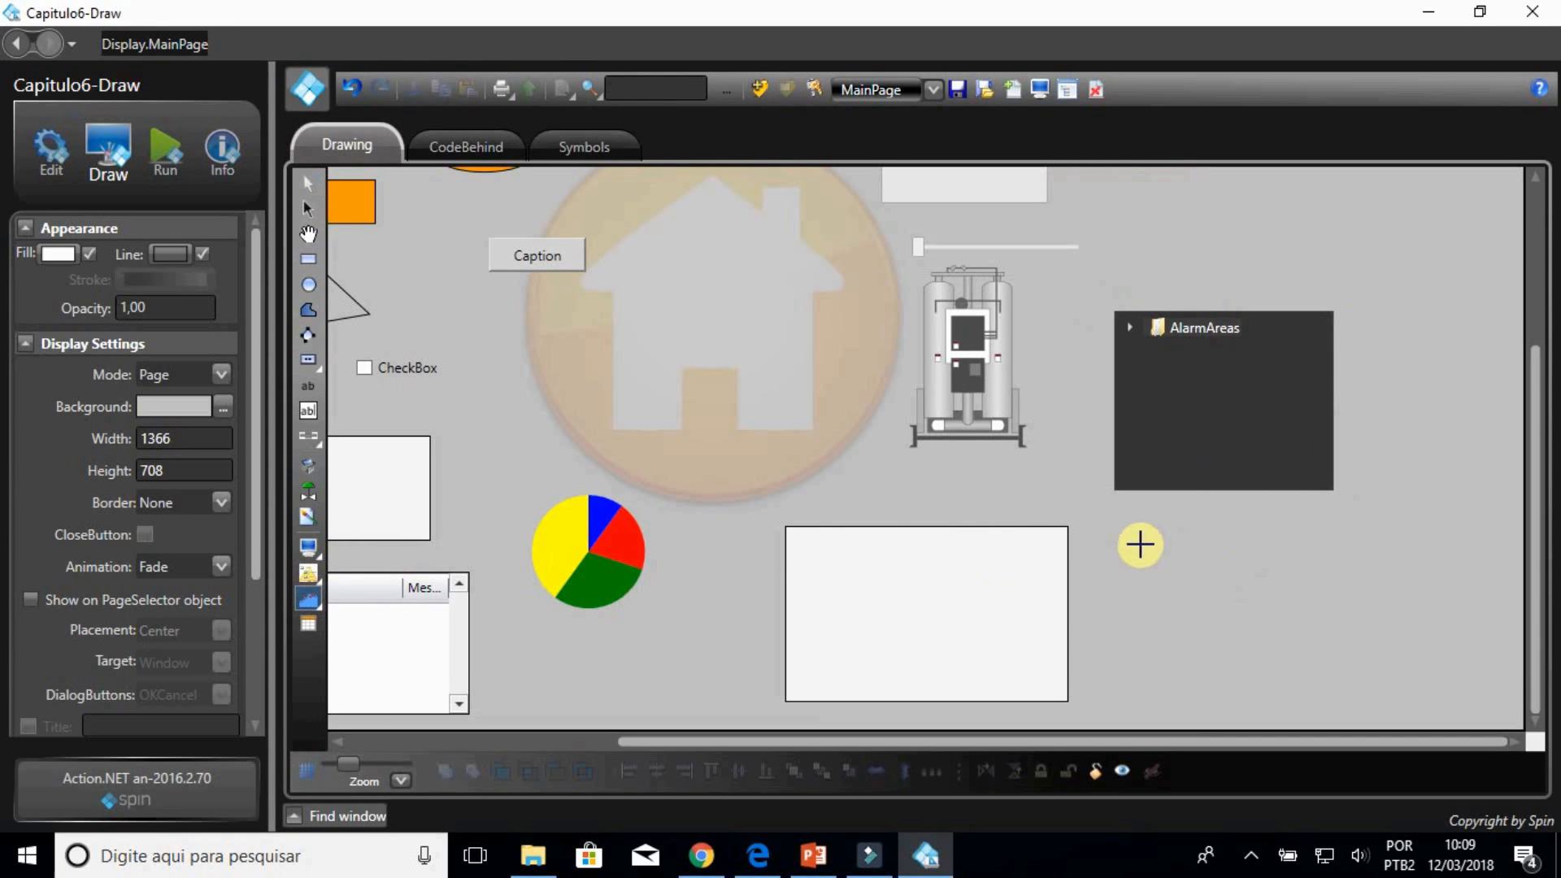
{"action": "left_click_drag", "start_coordinate": [1138, 536], "coordinate": [1428, 693]}
{"action": "left_click", "coordinate": [1213, 630]}
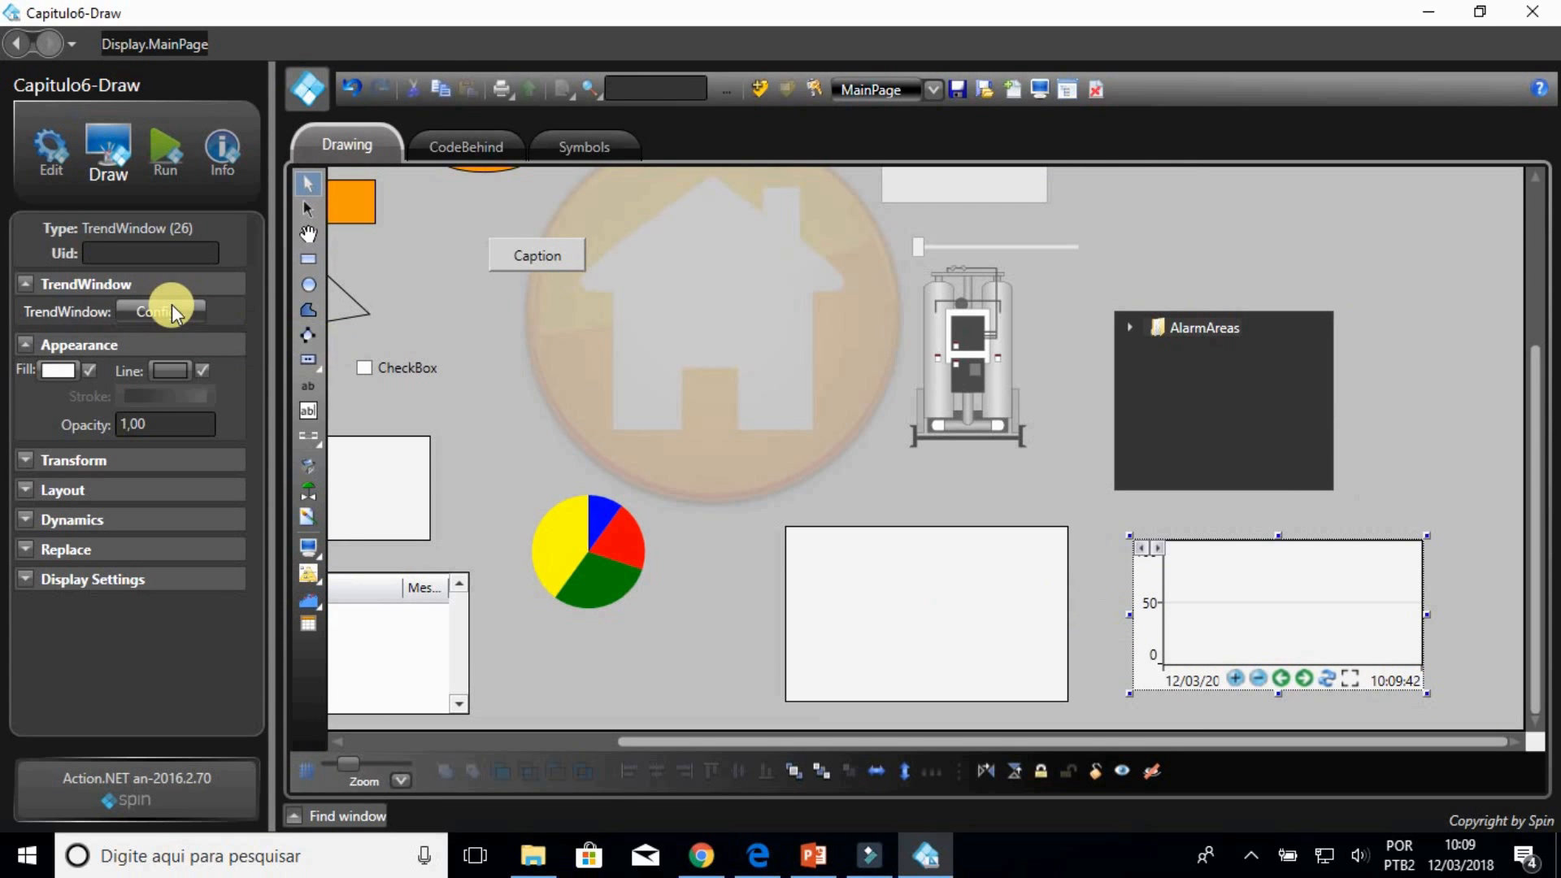
Step: Draw a legacy Trend window directly above the alarm areas tree
{"action": "mouse_move", "coordinate": [315, 599]}
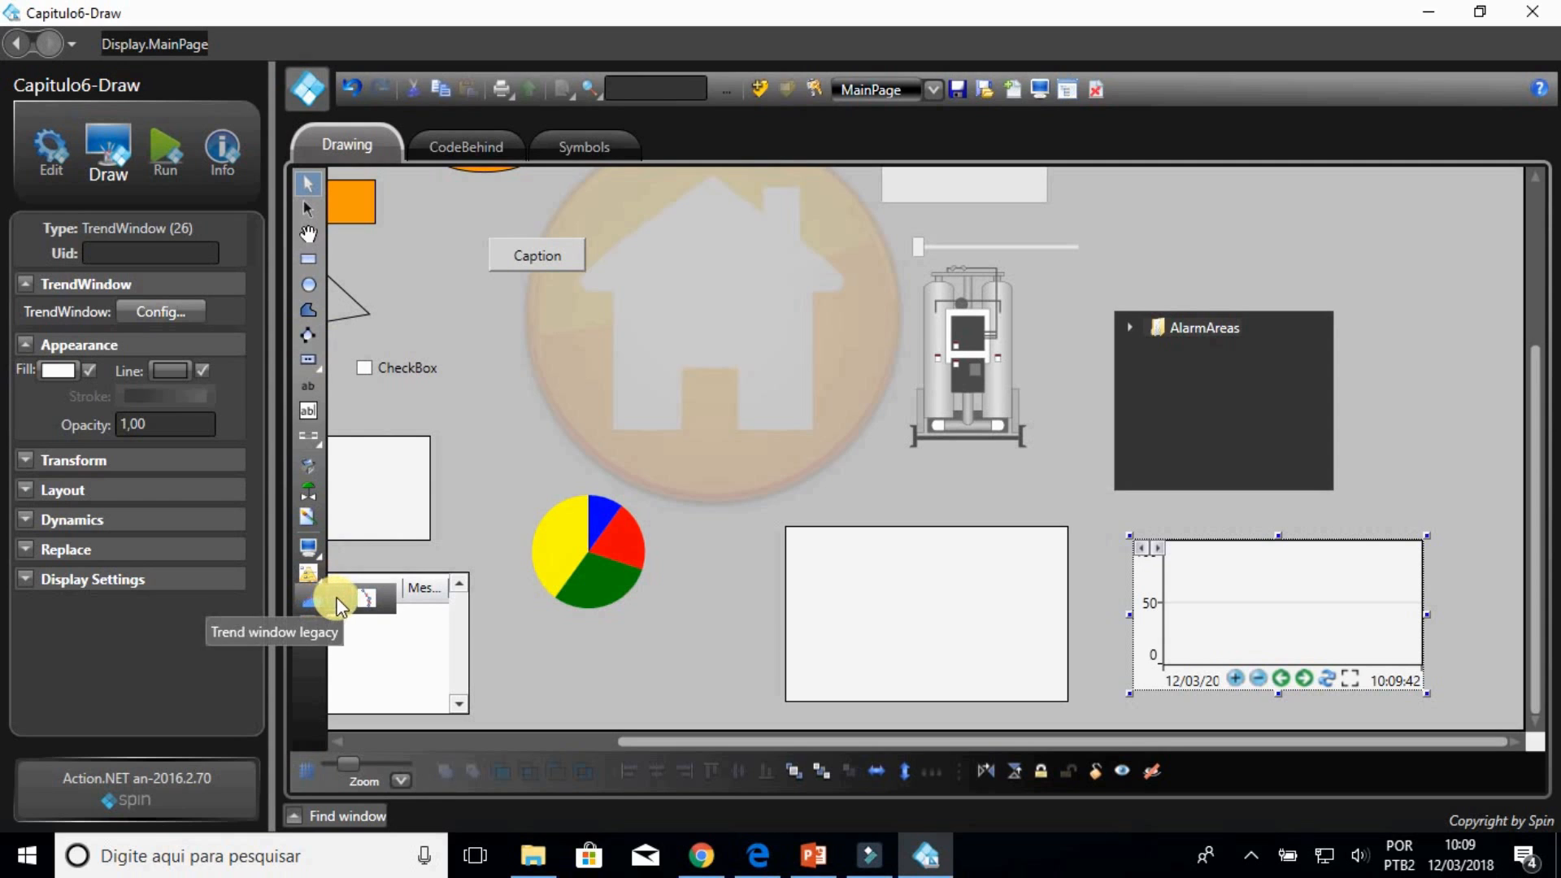
{"action": "left_click", "coordinate": [339, 597]}
{"action": "left_click_drag", "start_coordinate": [1143, 187], "coordinate": [1442, 302]}
{"action": "left_click", "coordinate": [1207, 355]}
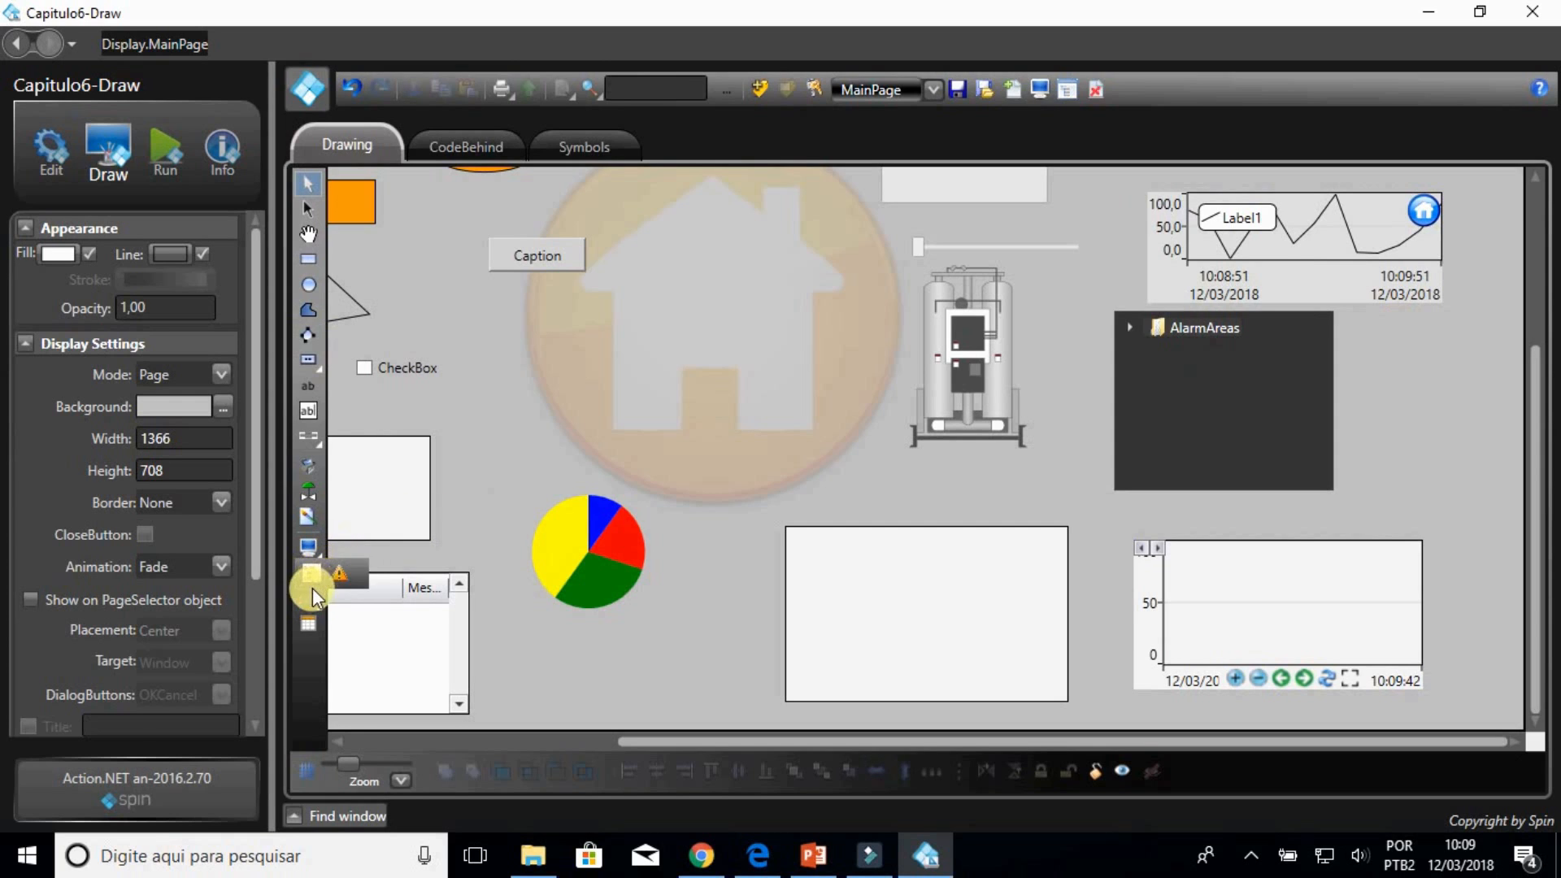
Step: Draw a Drilling Chart over the house image and move it up to just below the small Caption button
{"action": "mouse_move", "coordinate": [312, 599]}
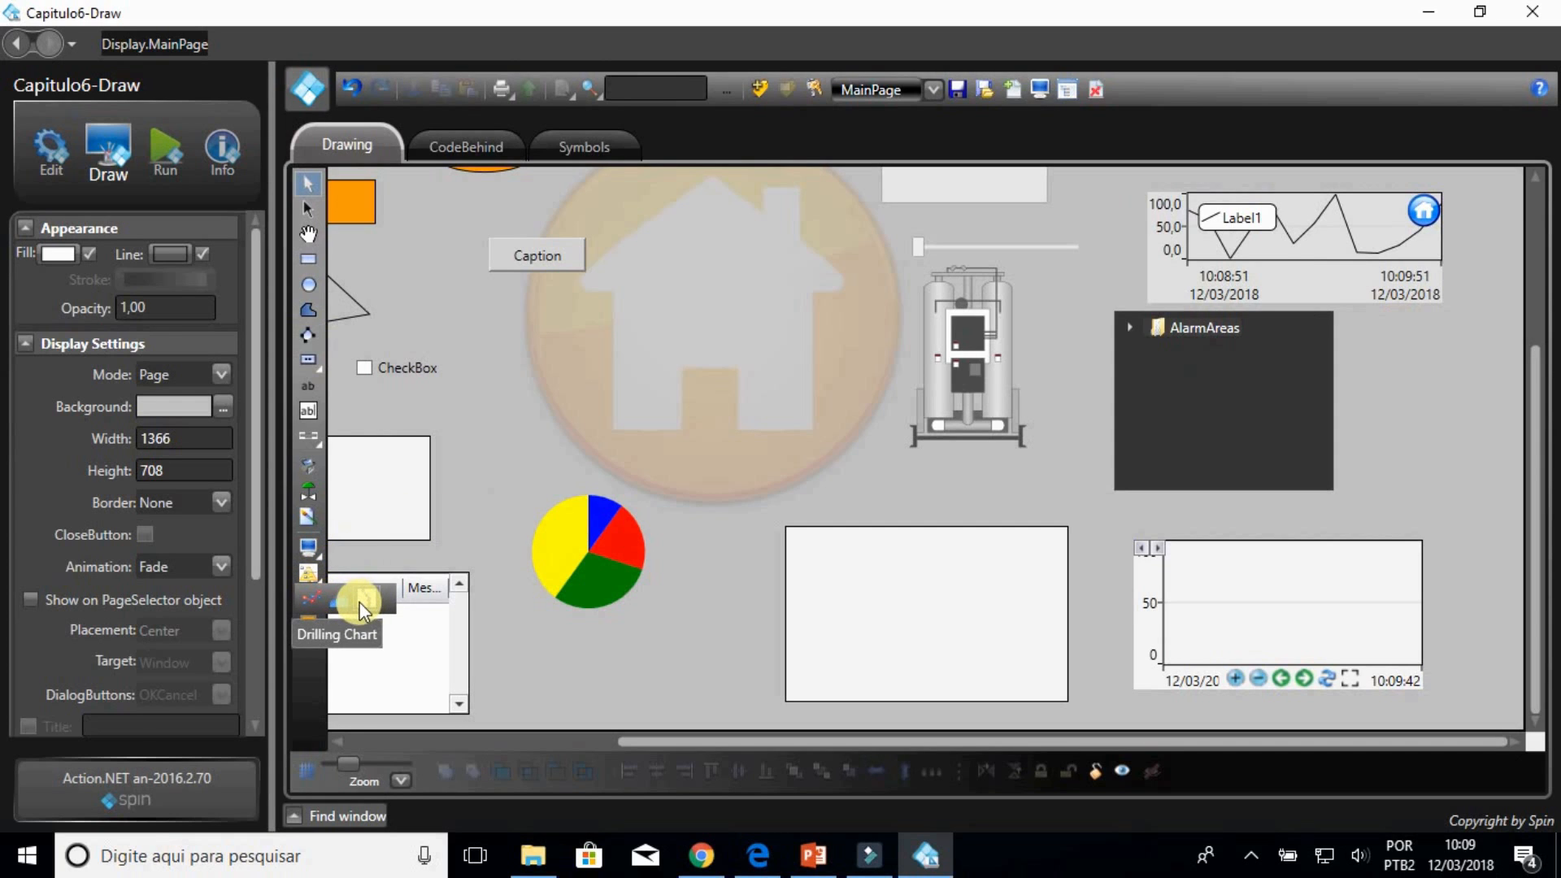
{"action": "left_click", "coordinate": [359, 602]}
{"action": "mouse_move", "coordinate": [498, 346]}
{"action": "left_mouse_down"}
{"action": "mouse_move", "coordinate": [686, 442]}
{"action": "mouse_move", "coordinate": [686, 477]}
{"action": "mouse_move", "coordinate": [830, 502]}
{"action": "left_mouse_up"}
{"action": "left_click_drag", "start_coordinate": [627, 460], "coordinate": [610, 401]}
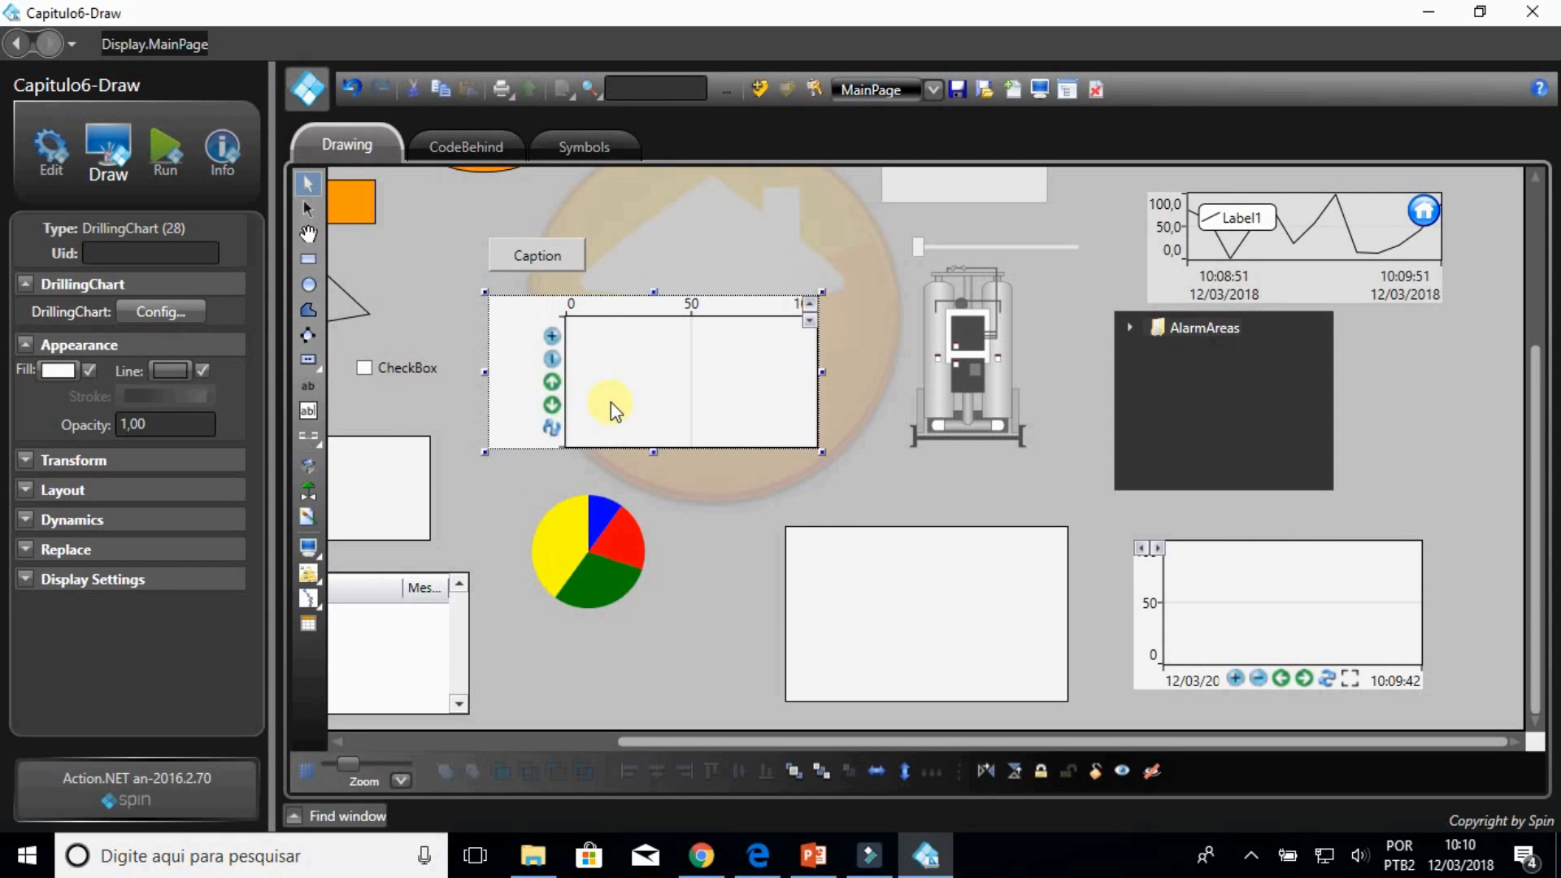
Step: Draw a DataGrid window above the legacy trend chart, to the right of the radio button, and select it
{"action": "left_click", "coordinate": [309, 624]}
{"action": "scroll", "coordinate": [1013, 382], "scroll_direction": "up", "scroll_amount": 3}
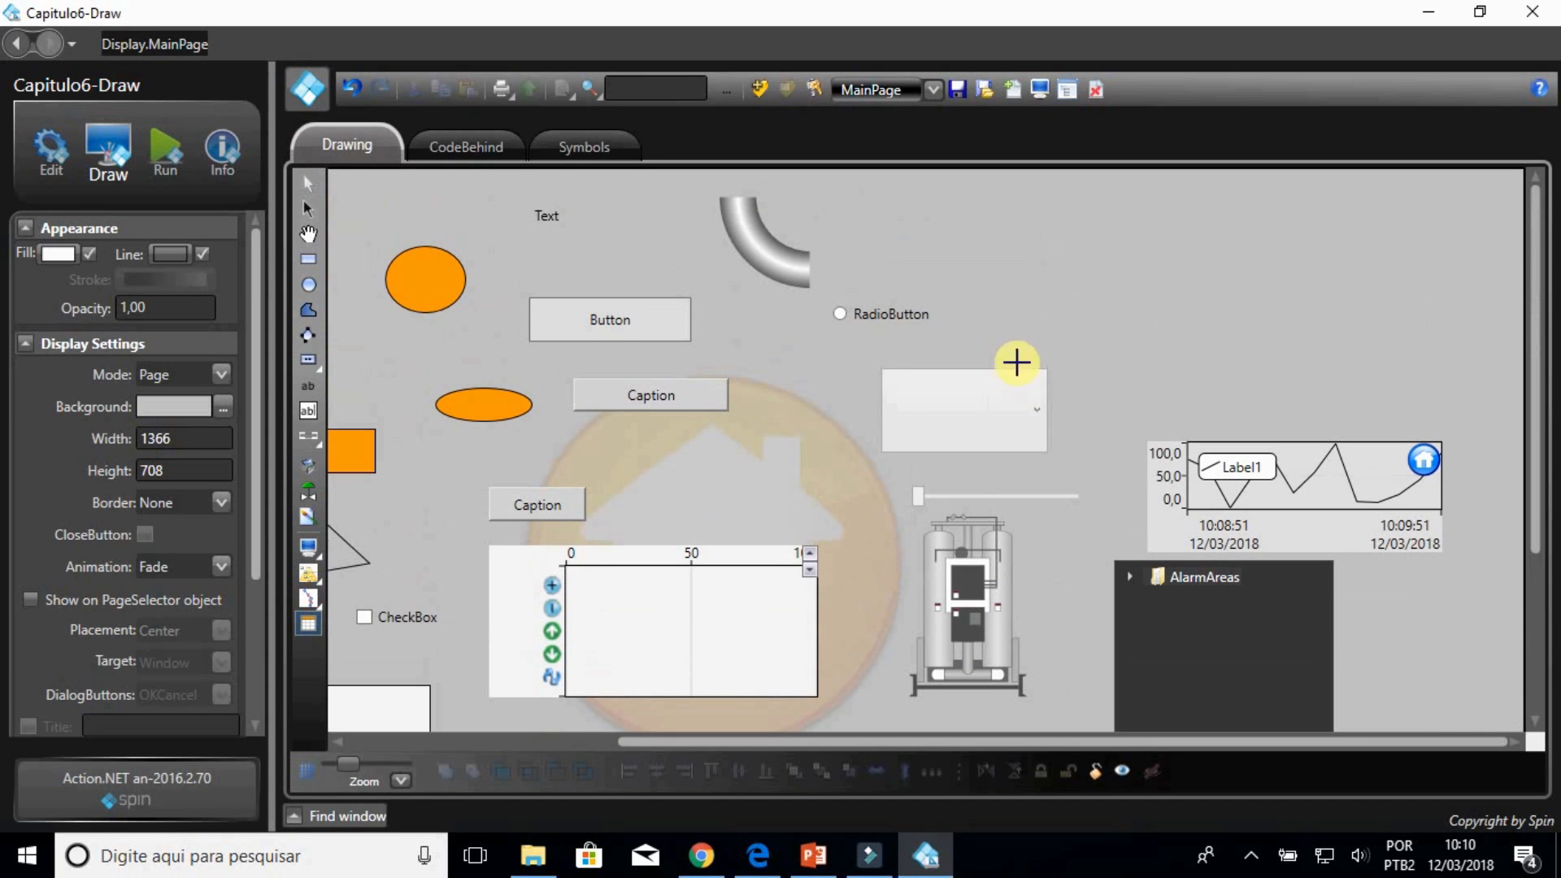
{"action": "left_click_drag", "start_coordinate": [1108, 200], "coordinate": [1397, 402]}
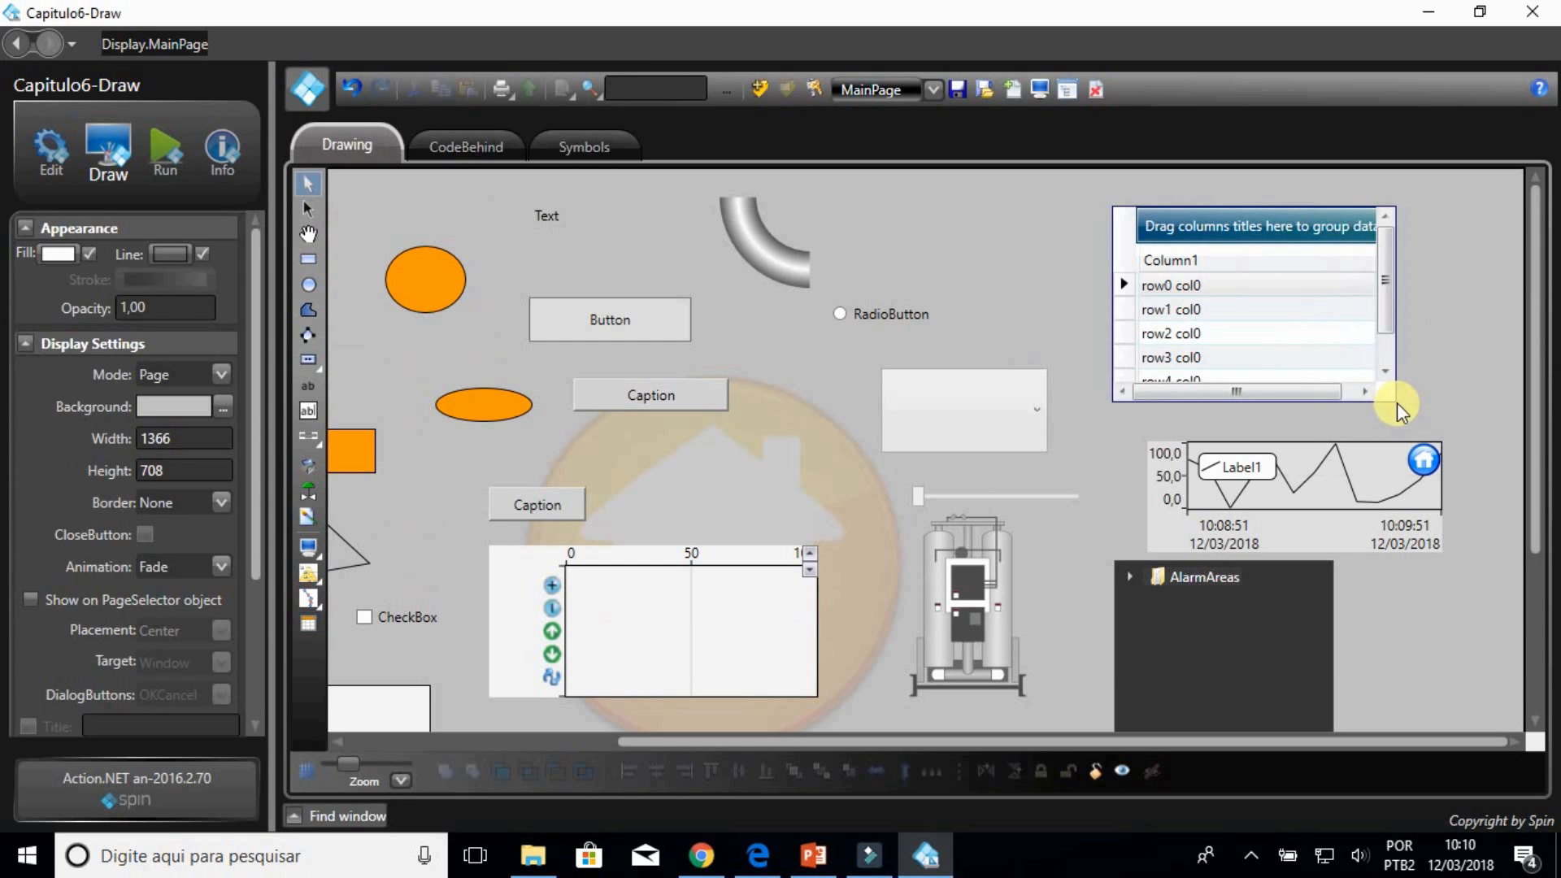
{"action": "left_click", "coordinate": [1233, 304]}
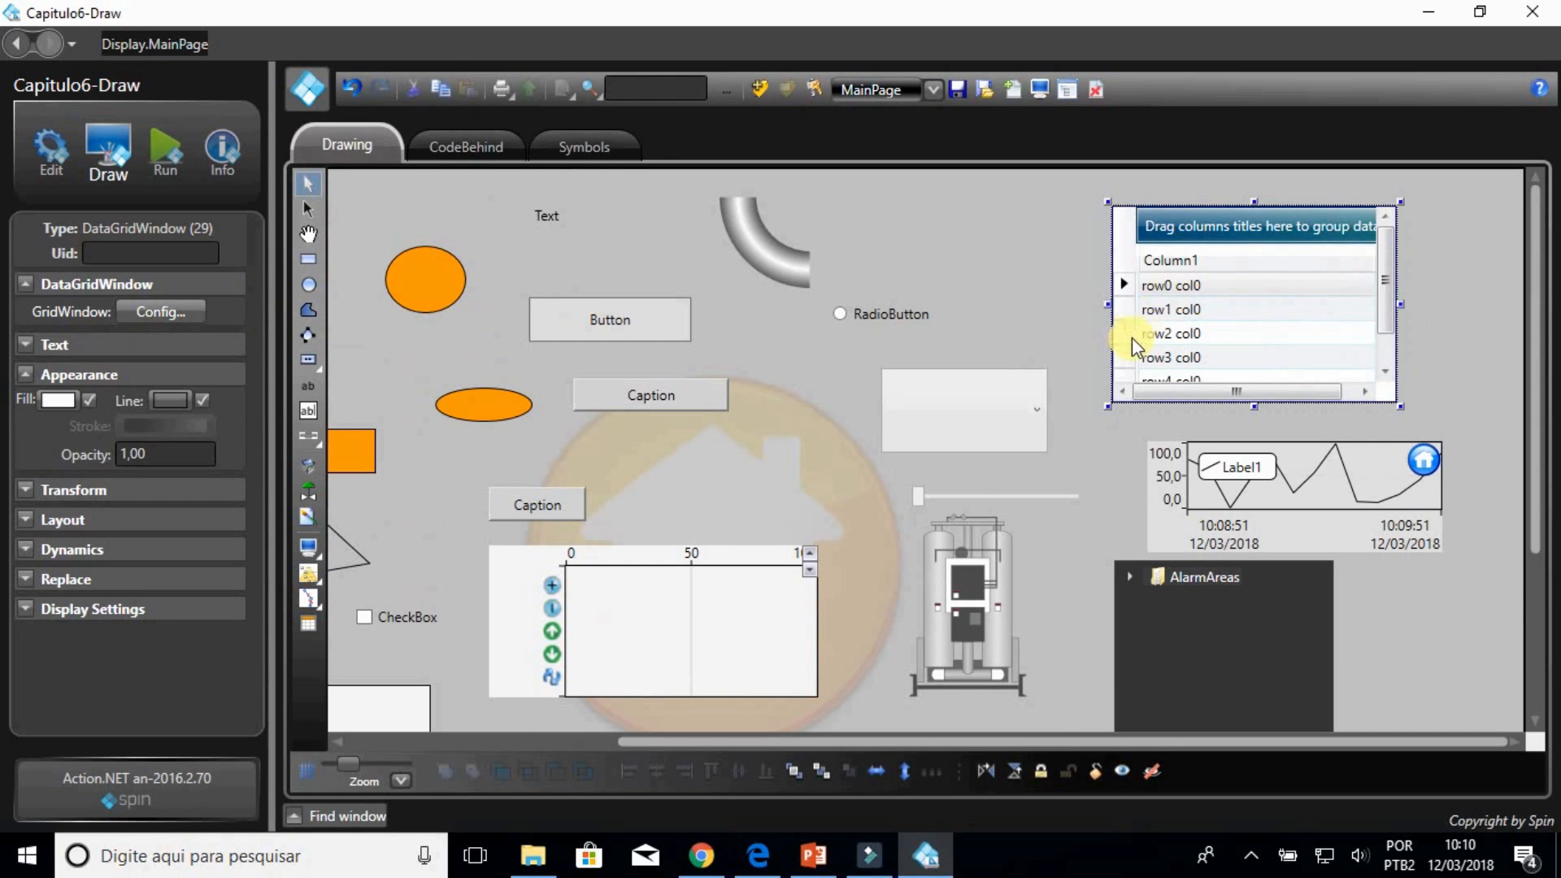
Step: Move the cyan rectangle onto the upper orange triangle so that the two shapes overlap
{"action": "scroll", "coordinate": [1130, 358], "scroll_direction": "down", "scroll_amount": 3}
{"action": "scroll", "coordinate": [1128, 377], "scroll_direction": "up", "scroll_amount": 3}
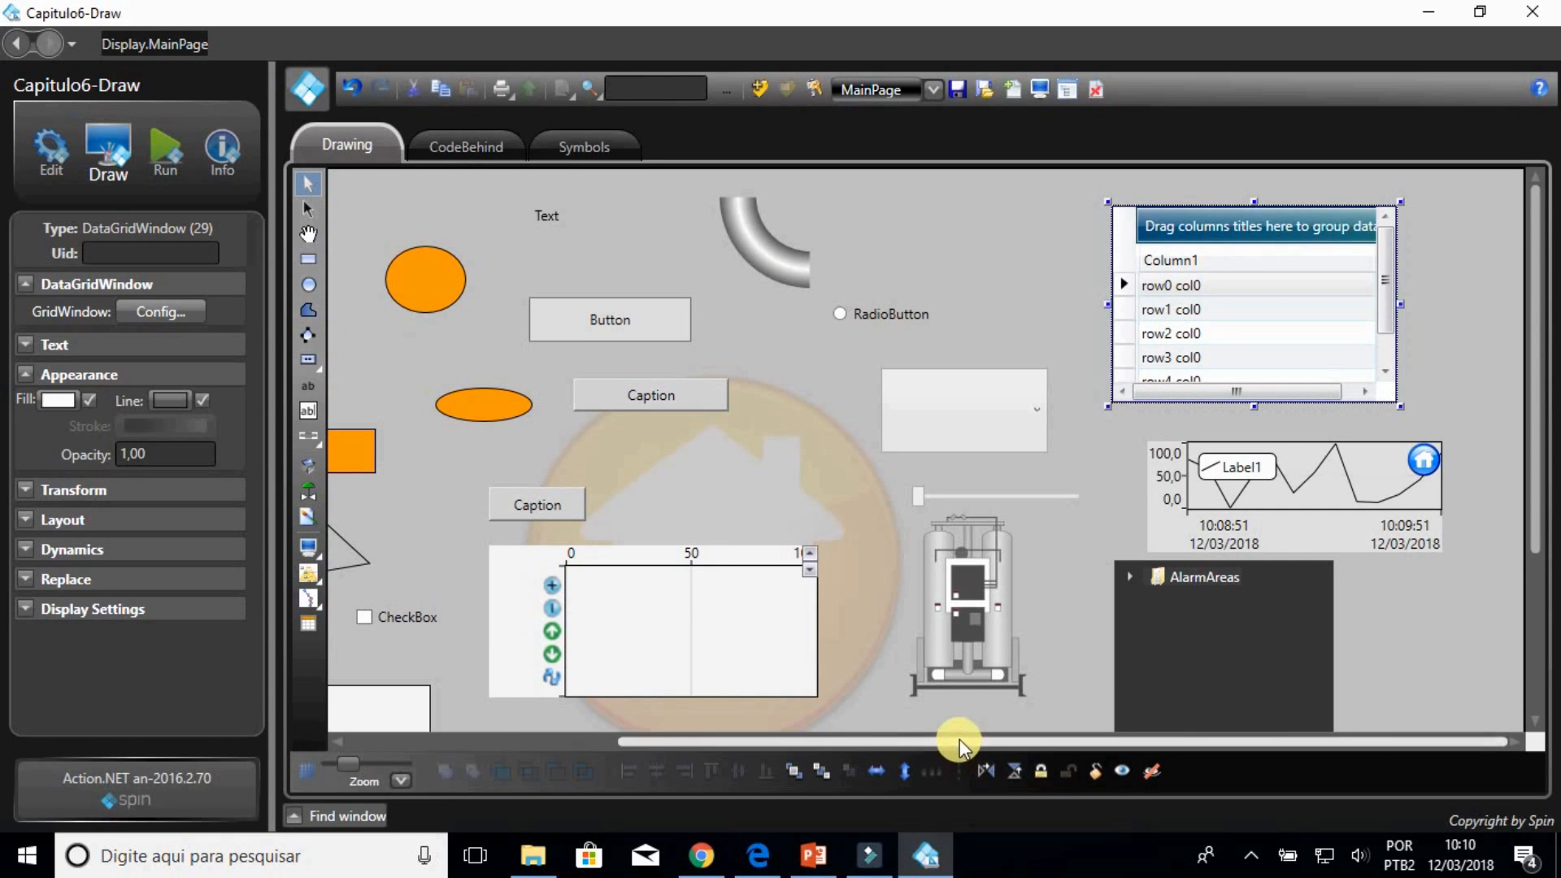
{"action": "left_click_drag", "start_coordinate": [959, 739], "coordinate": [592, 763]}
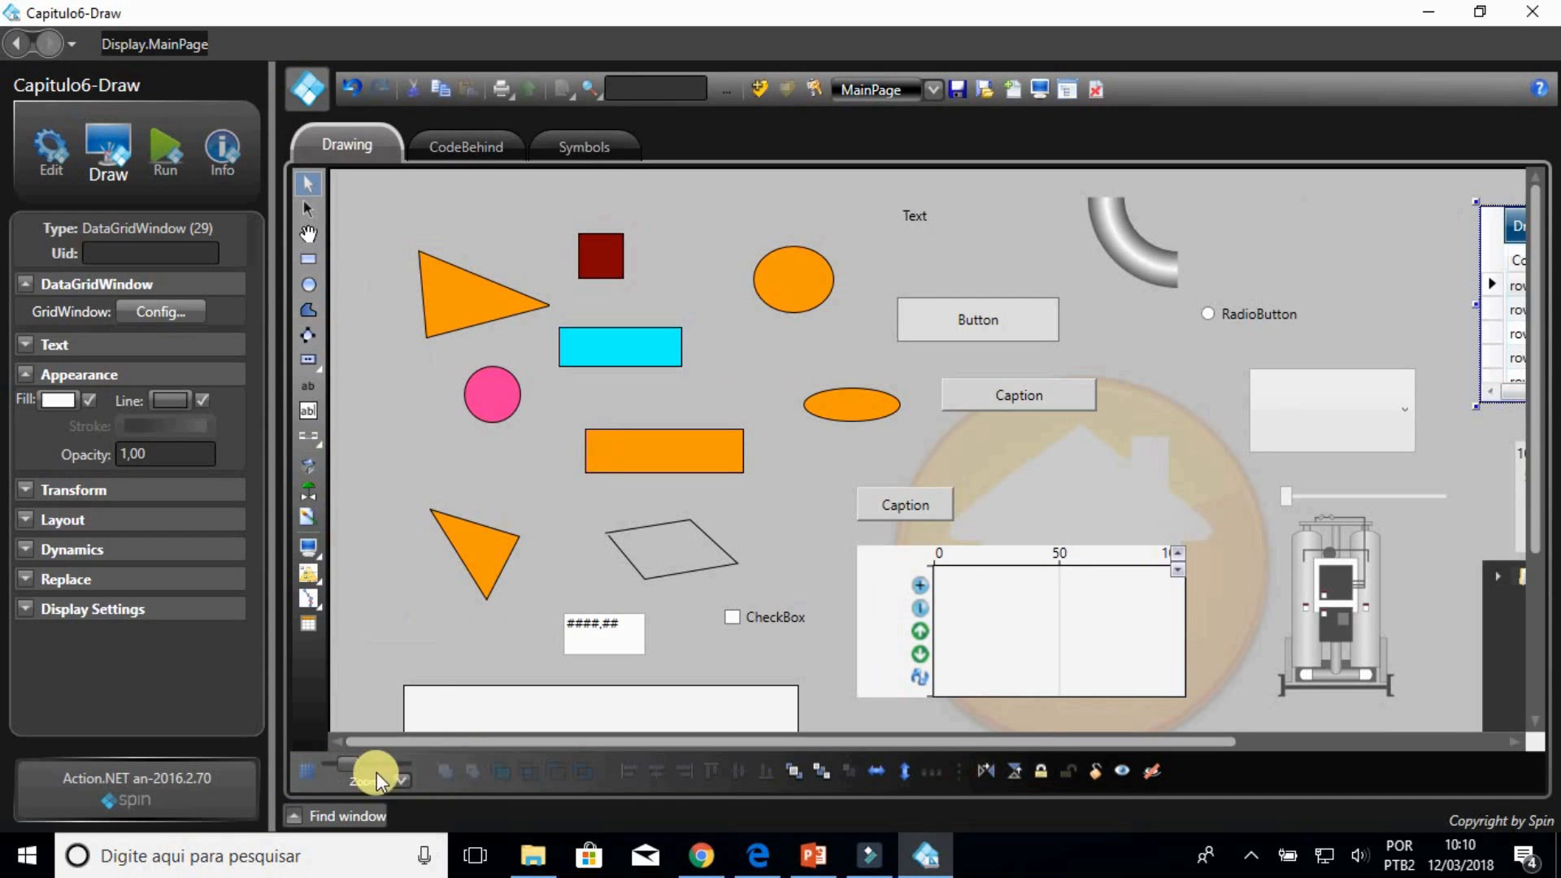
{"action": "mouse_move", "coordinate": [346, 760]}
{"action": "left_mouse_down"}
{"action": "mouse_move", "coordinate": [374, 763]}
{"action": "mouse_move", "coordinate": [344, 765]}
{"action": "left_mouse_up"}
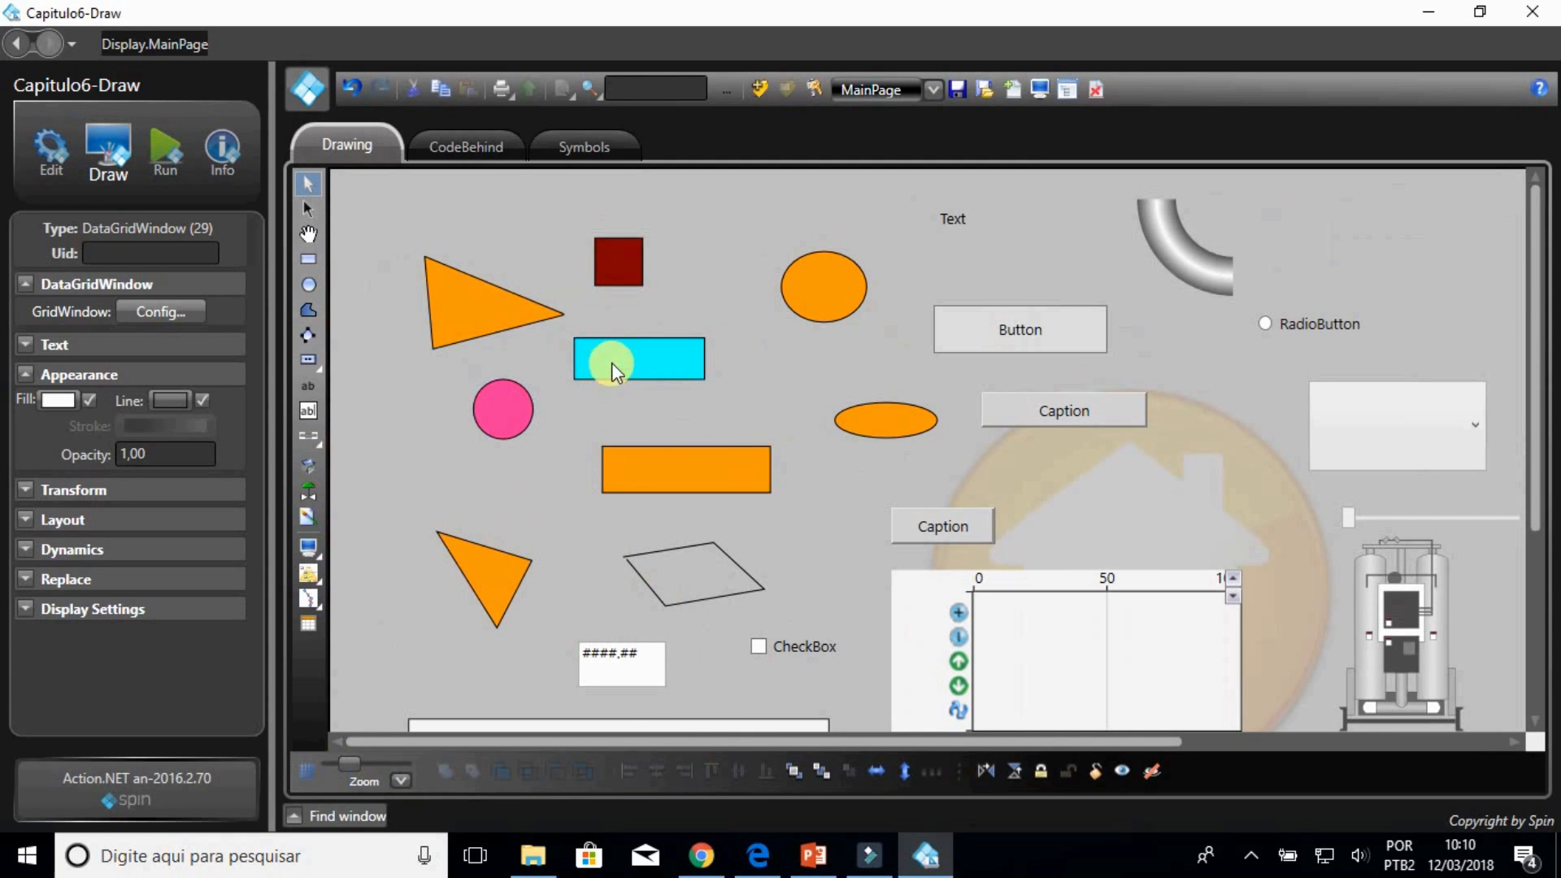
{"action": "left_click_drag", "start_coordinate": [612, 363], "coordinate": [457, 312]}
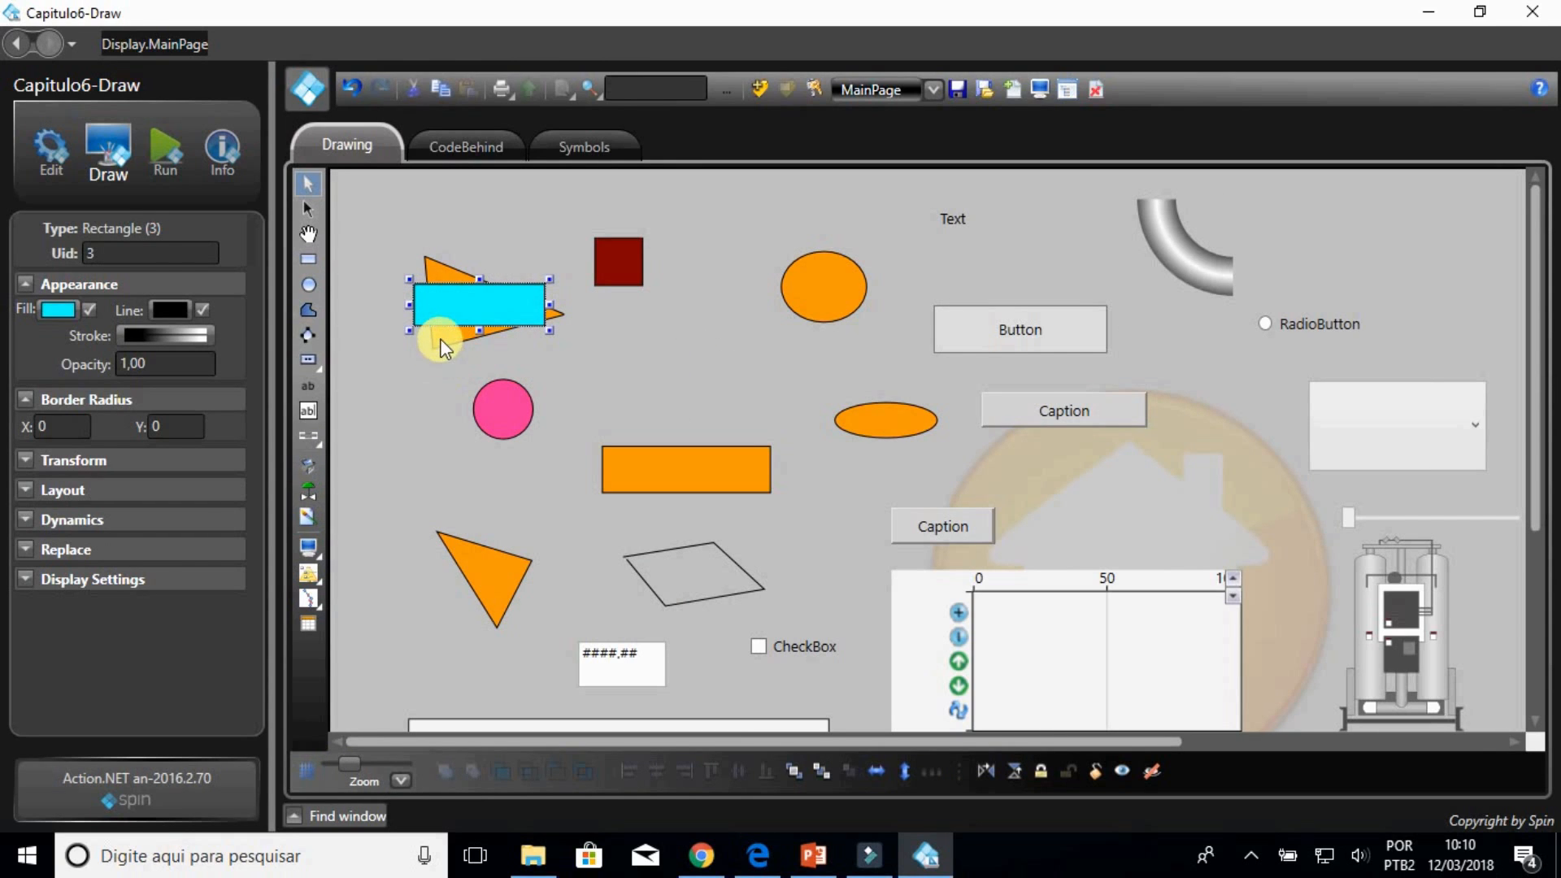
Step: Bring the orange triangle in front of the cyan rectangle, and send it to the back again
{"action": "left_click", "coordinate": [441, 343]}
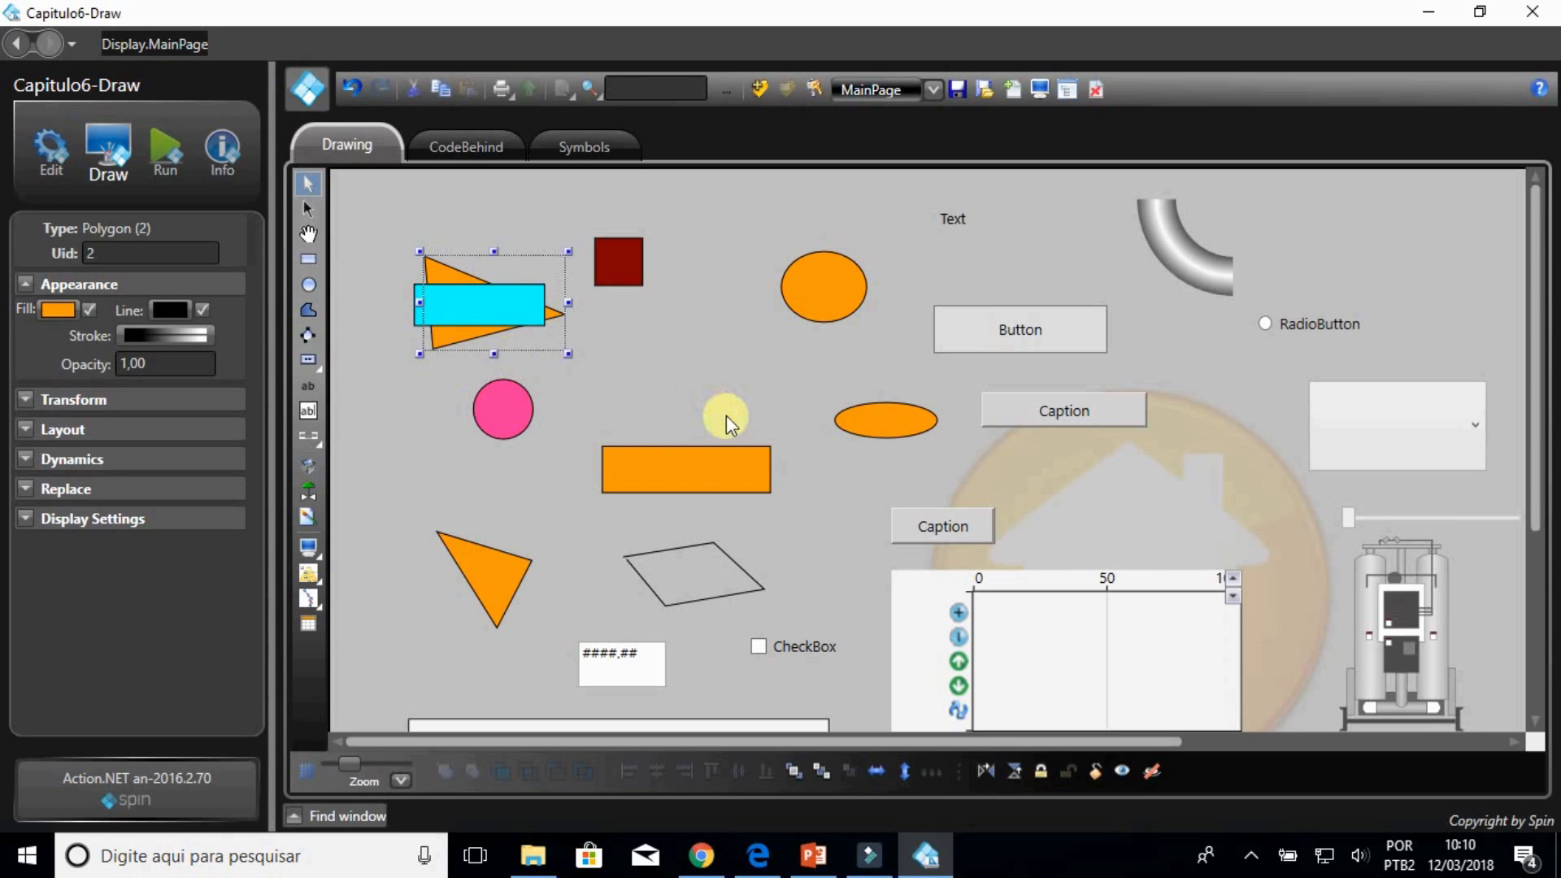
{"action": "left_click", "coordinate": [794, 767]}
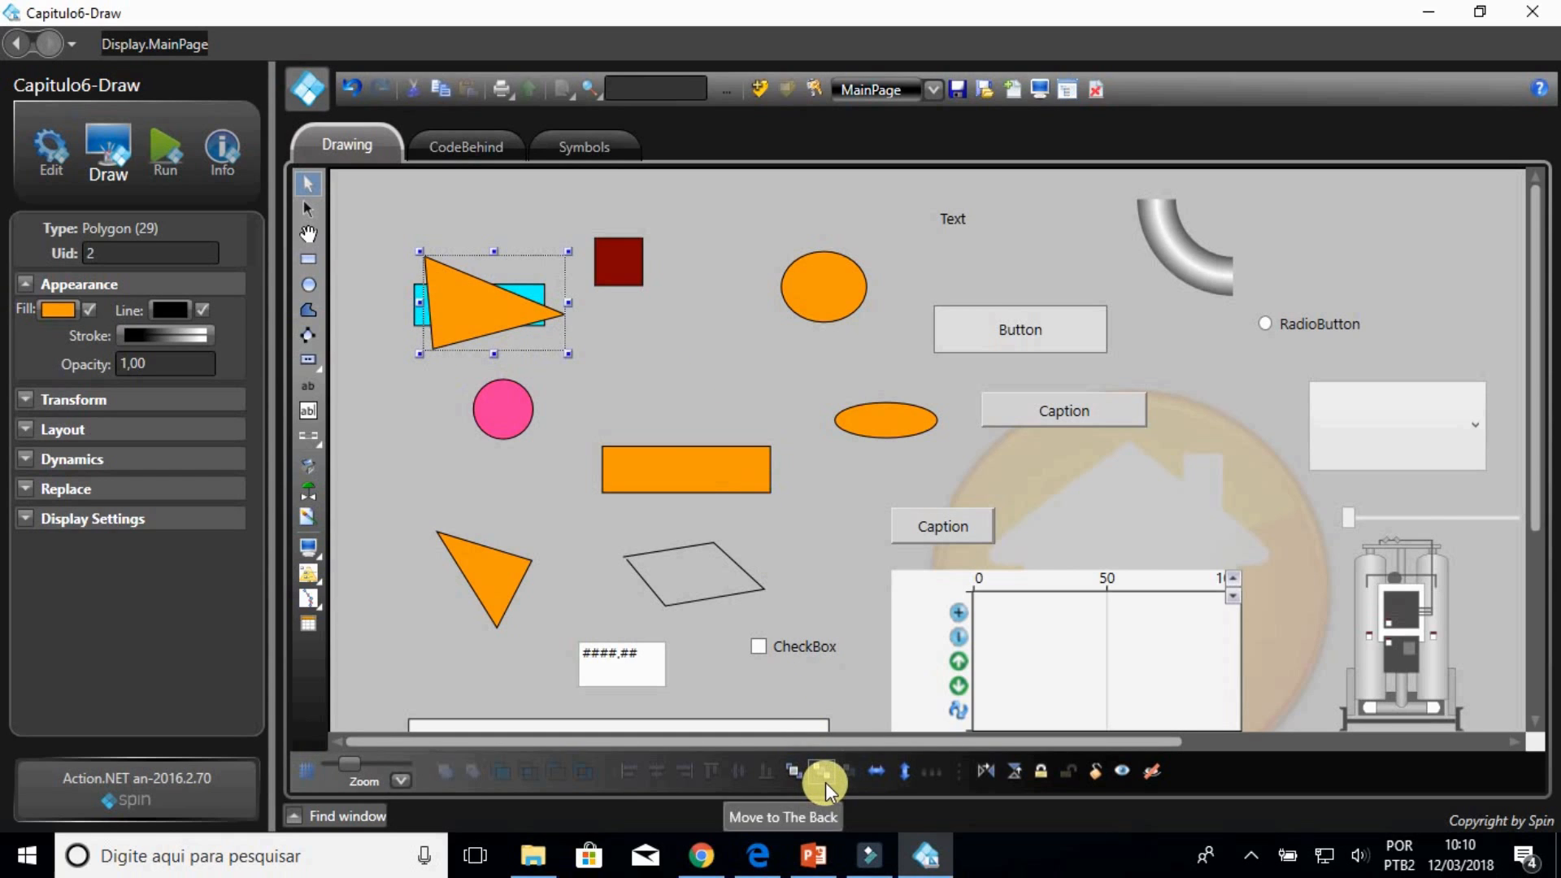
{"action": "left_click", "coordinate": [827, 781]}
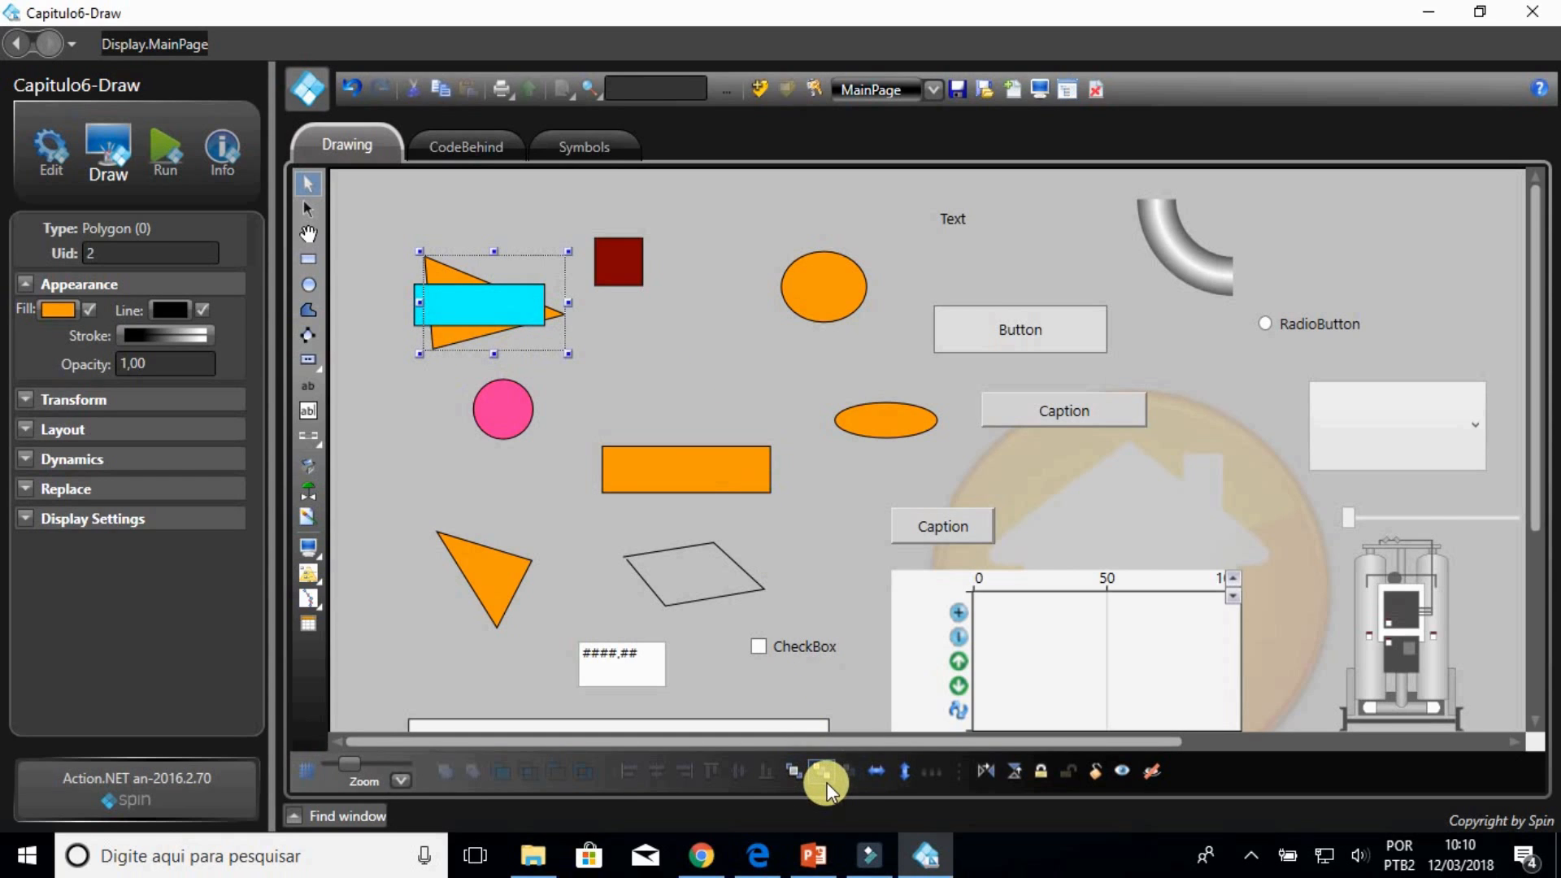
Step: Move the orange triangle out from under the cyan rectangle to just below the dark red square
{"action": "left_click", "coordinate": [545, 338]}
{"action": "left_click_drag", "start_coordinate": [462, 336], "coordinate": [631, 385]}
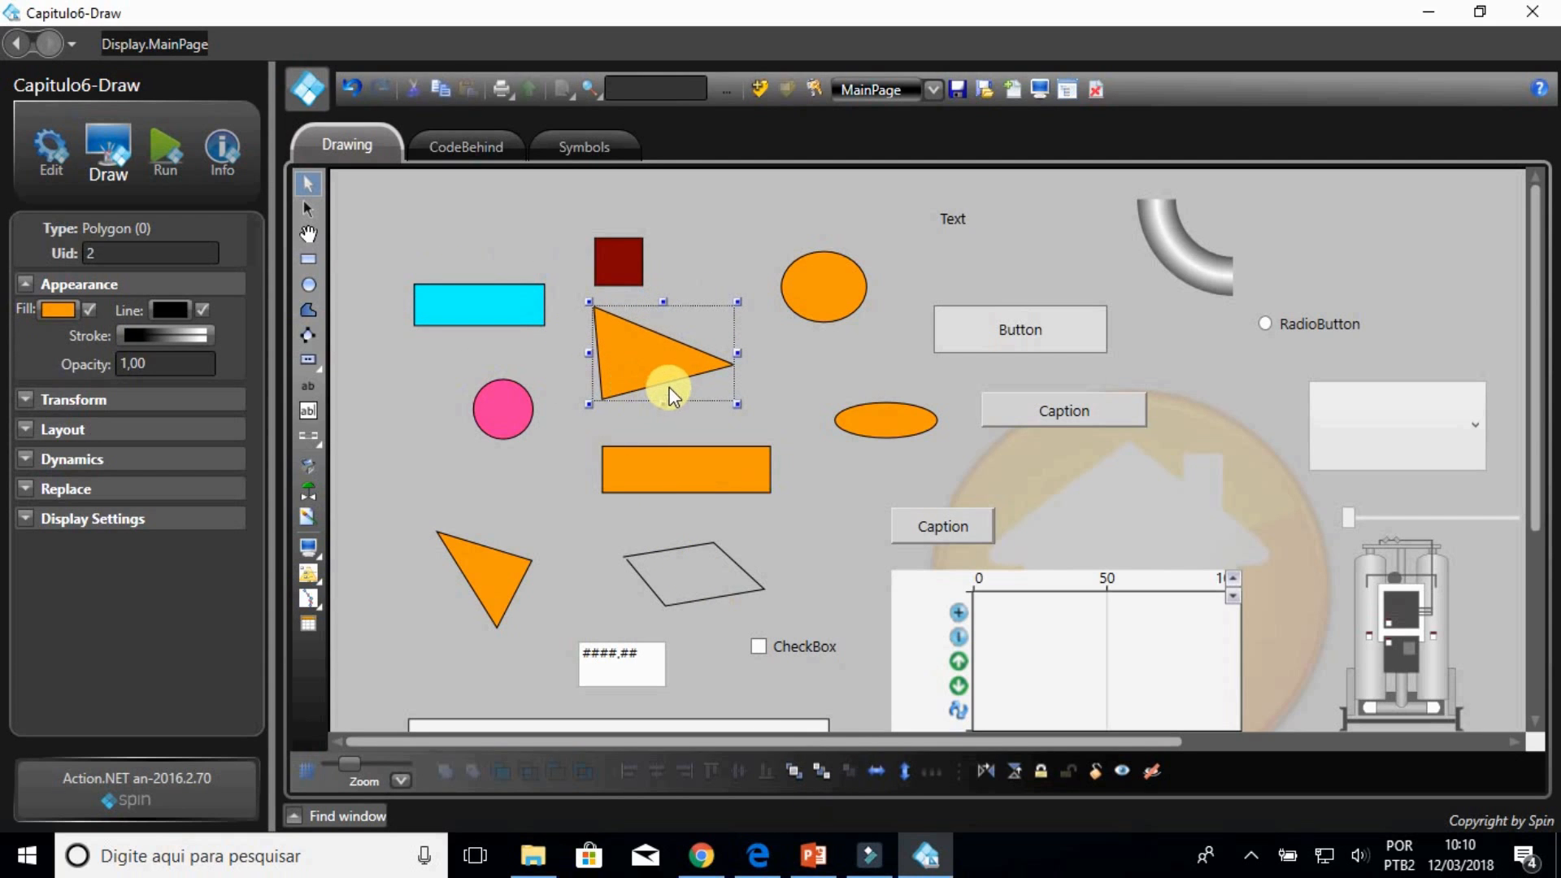
Step: Select the cyan rectangle and the upper orange triangle, and align them by left edges, horizontal centres and right edges in turn
{"action": "left_click", "coordinate": [485, 308]}
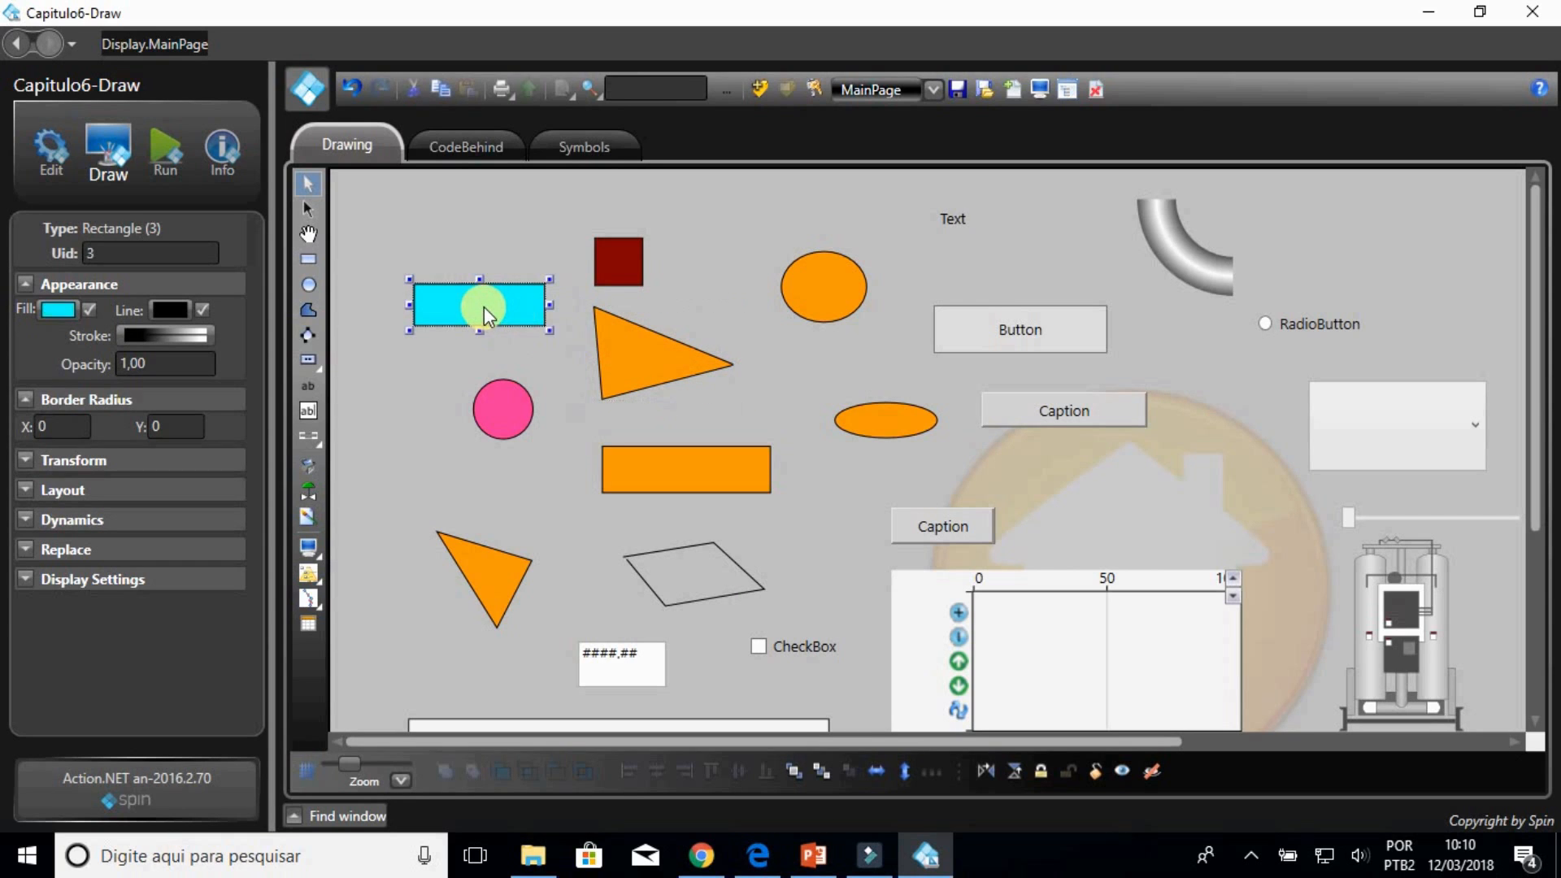
{"action": "left_click", "coordinate": [636, 346], "text": "ctrl"}
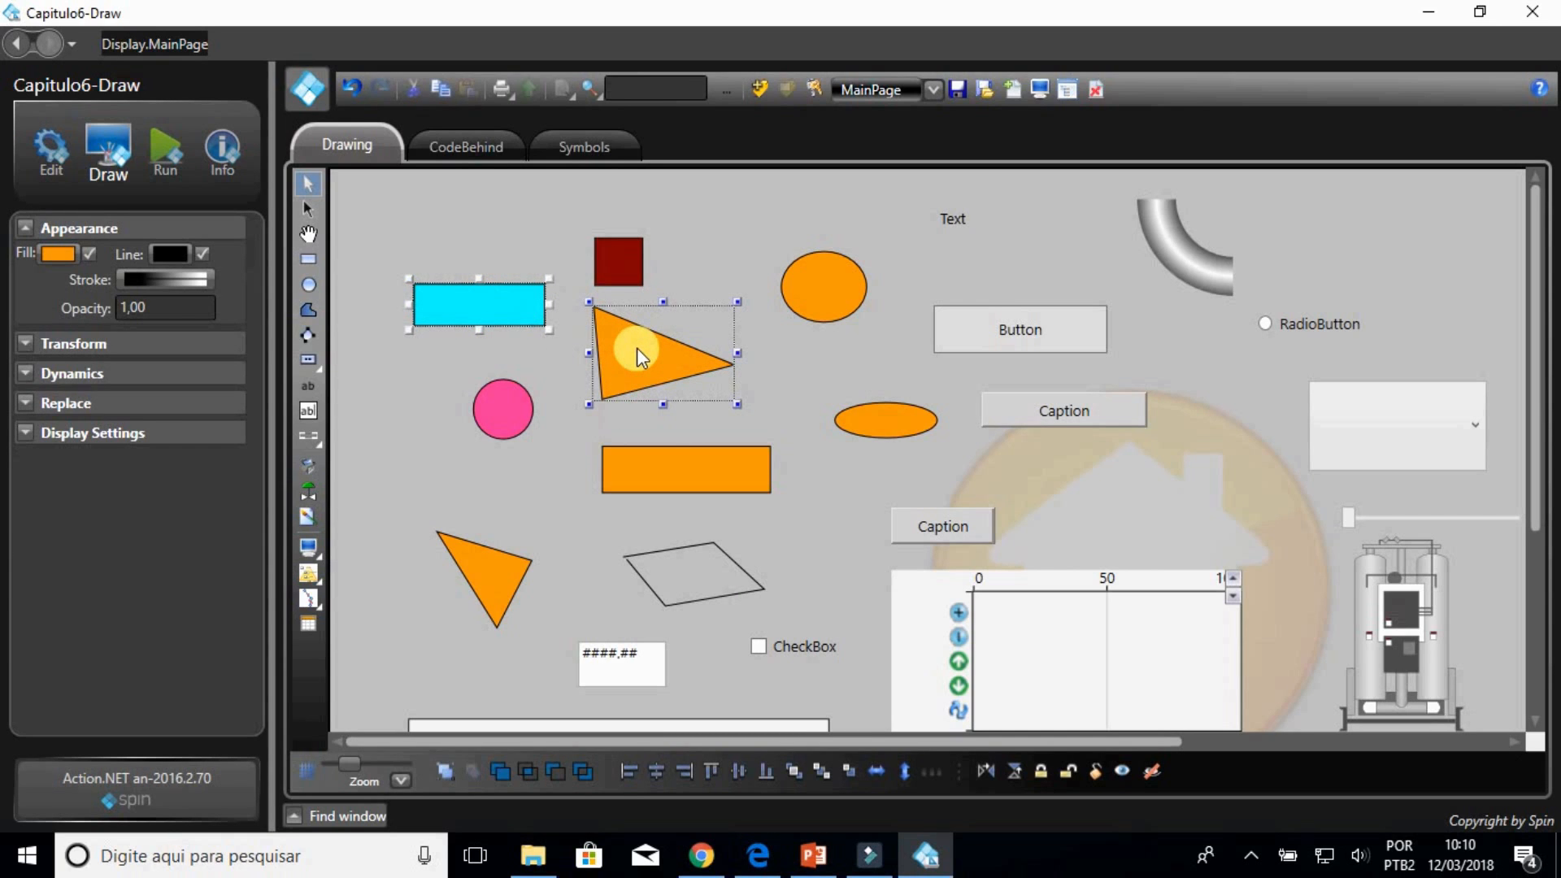
{"action": "left_click", "coordinate": [628, 768]}
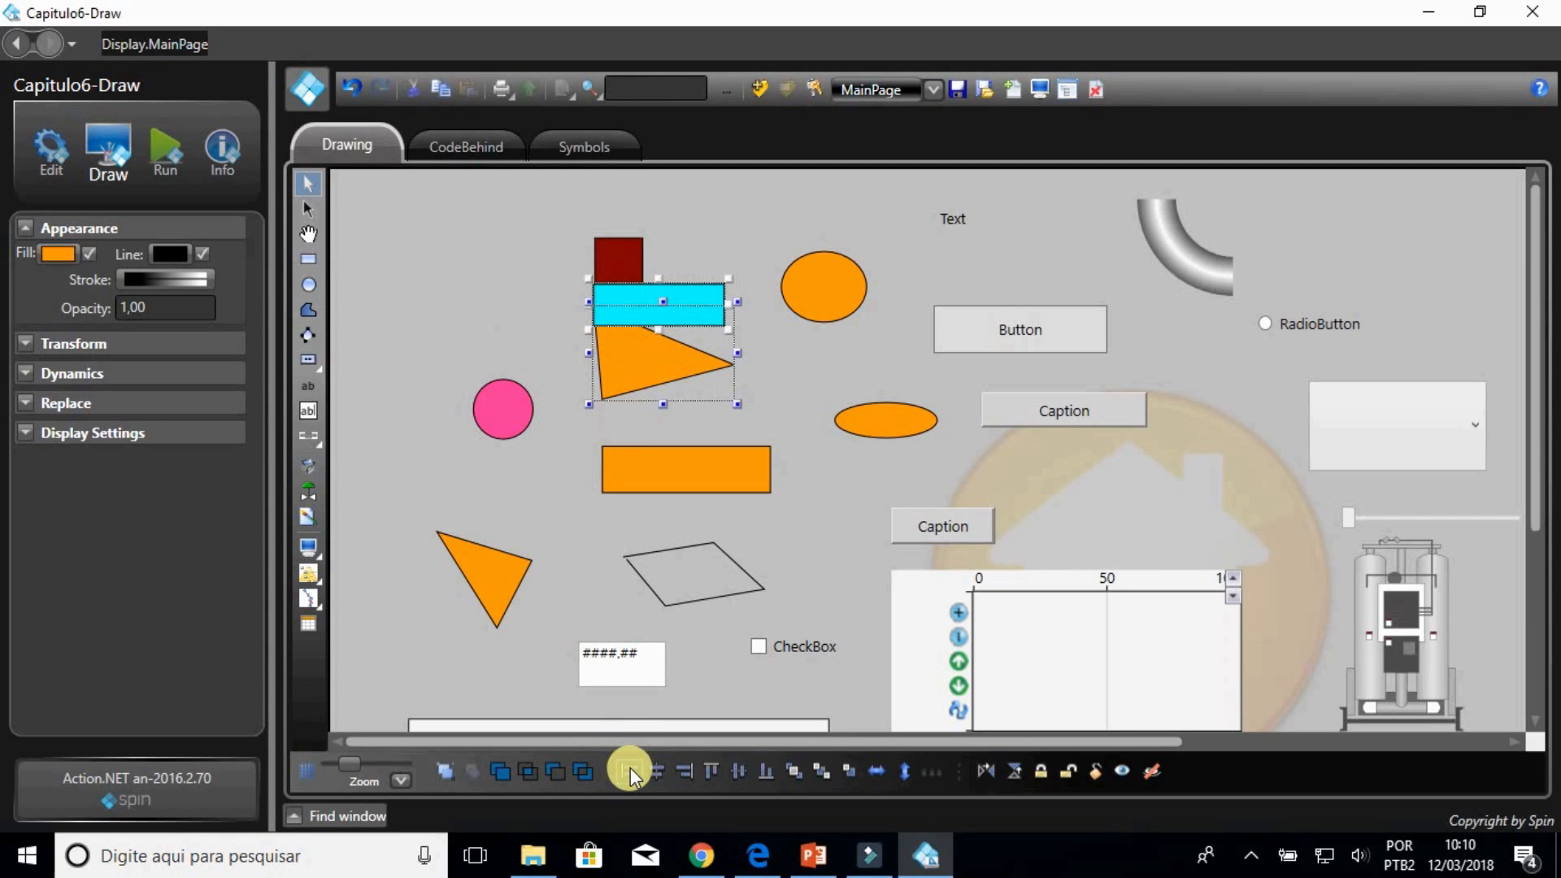
{"action": "left_click", "coordinate": [657, 768]}
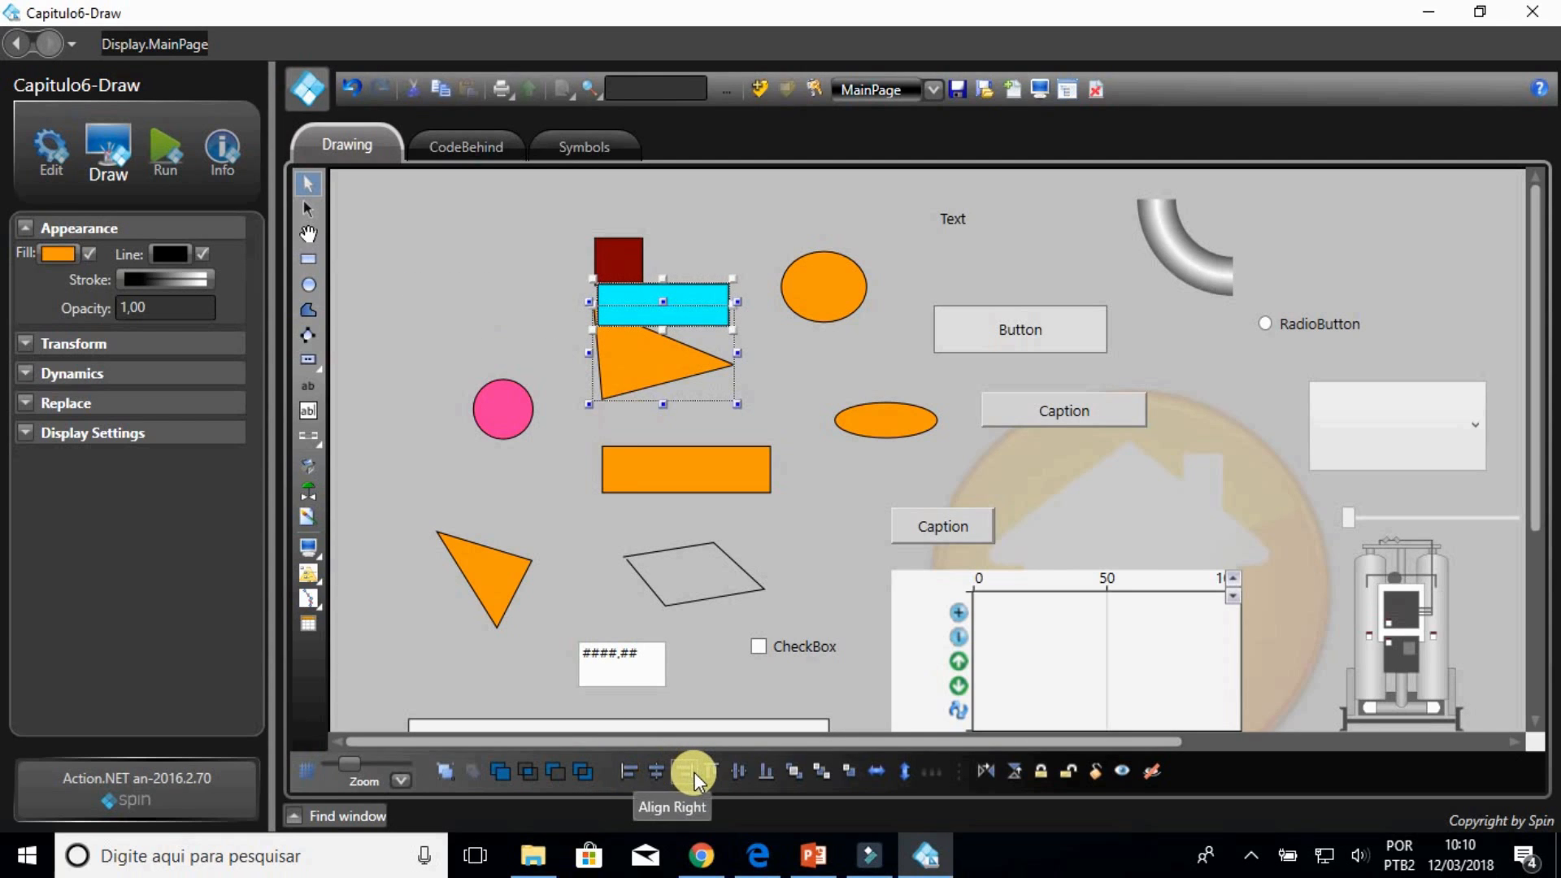
{"action": "left_click", "coordinate": [694, 772]}
Step: Align the two selected shapes by top edges, middles and bottom edges in turn, and switch their stacking order
{"action": "left_click", "coordinate": [715, 769]}
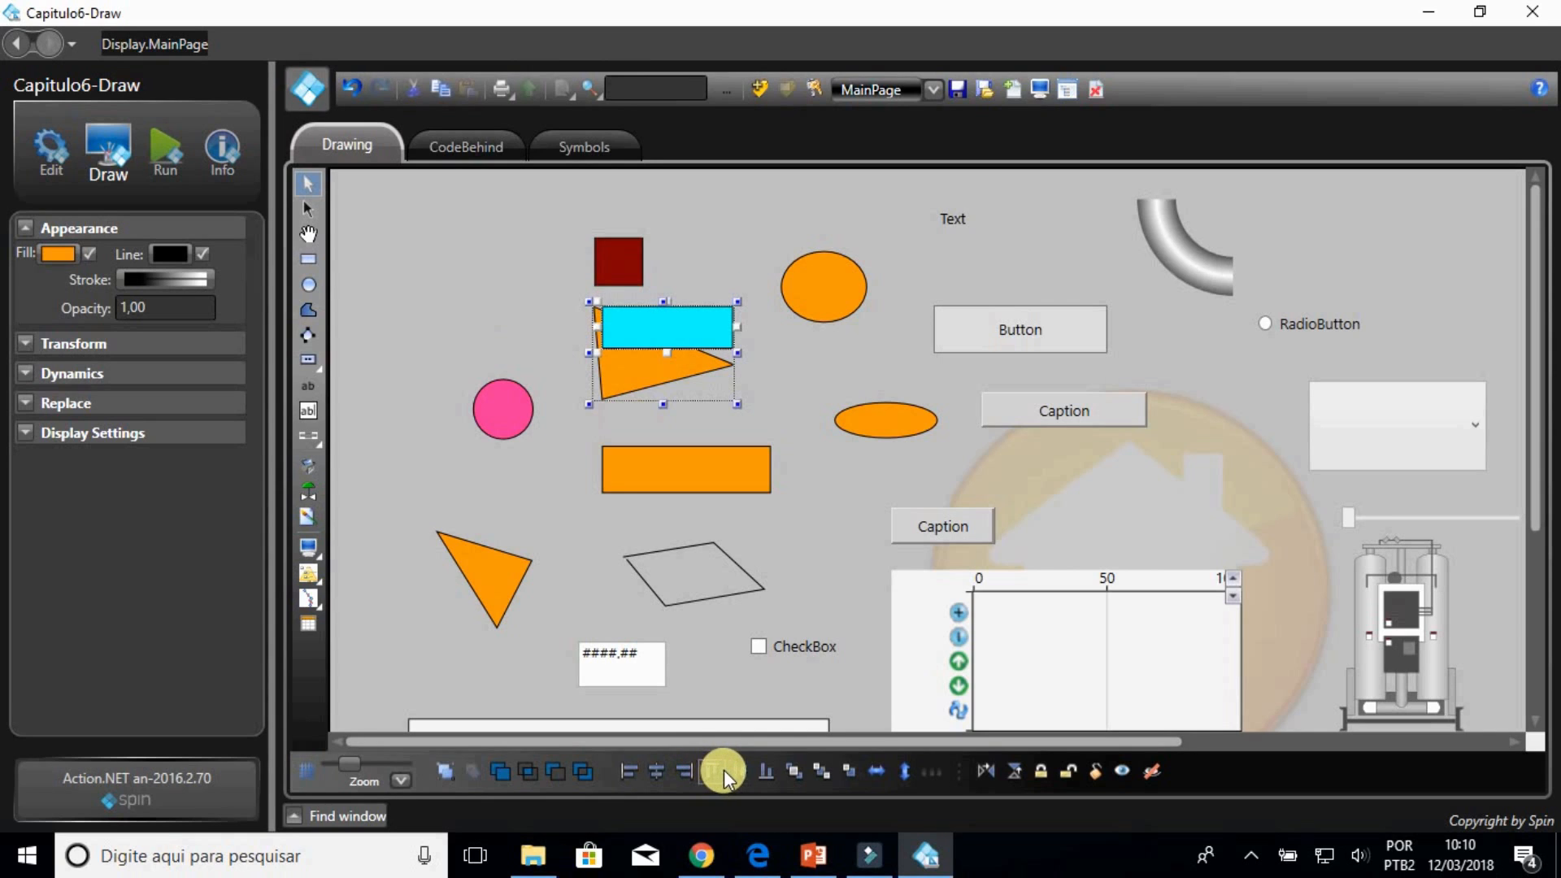
{"action": "left_click", "coordinate": [738, 769]}
{"action": "left_click", "coordinate": [771, 770]}
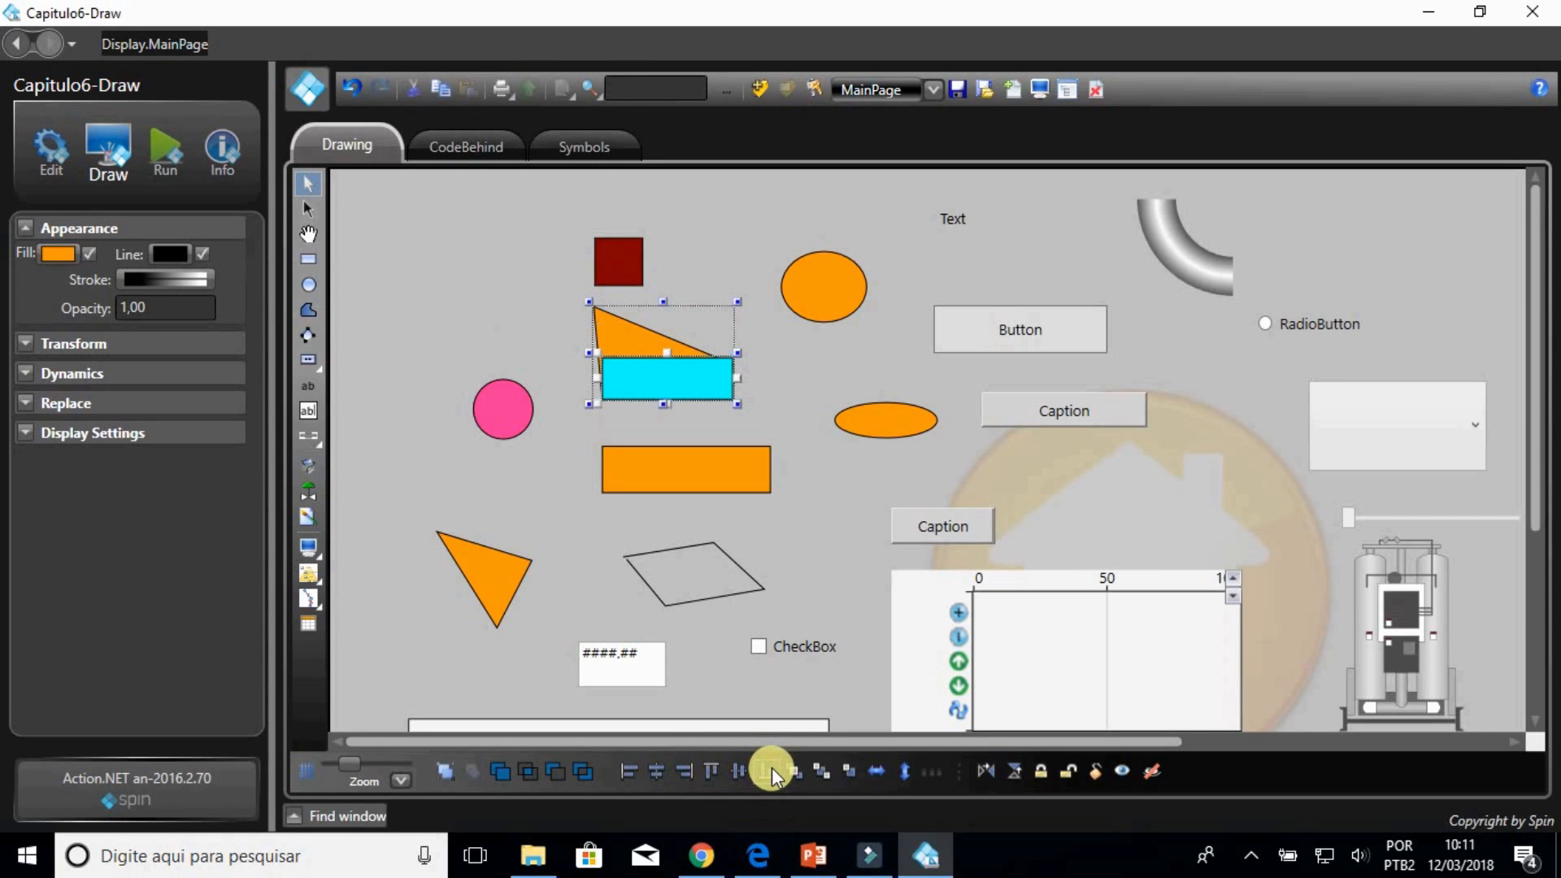
{"action": "left_click", "coordinate": [854, 769]}
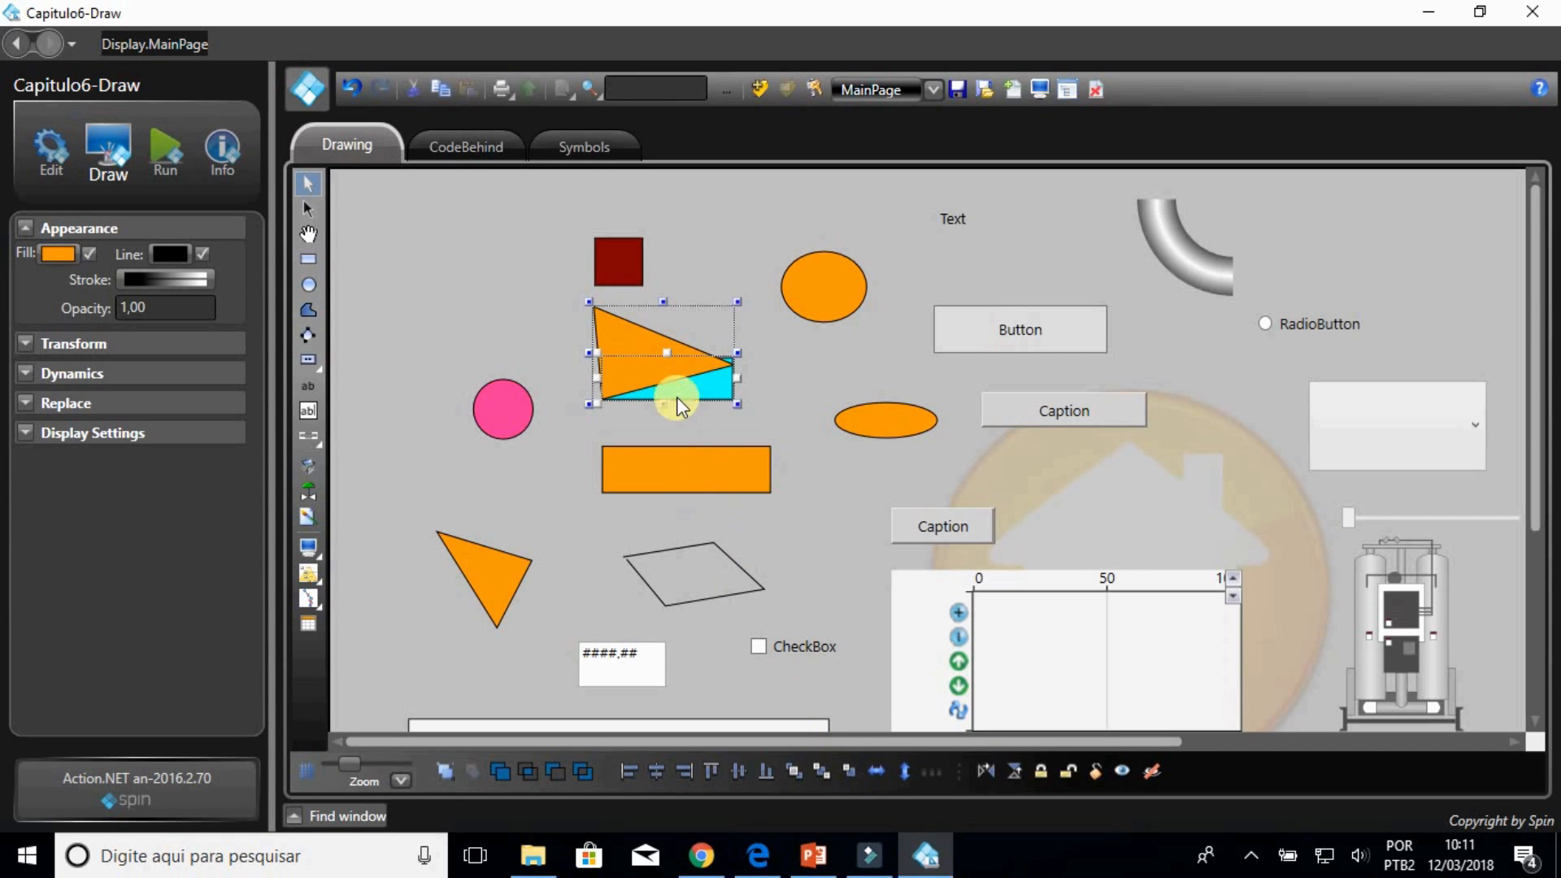
{"action": "left_click", "coordinate": [760, 343]}
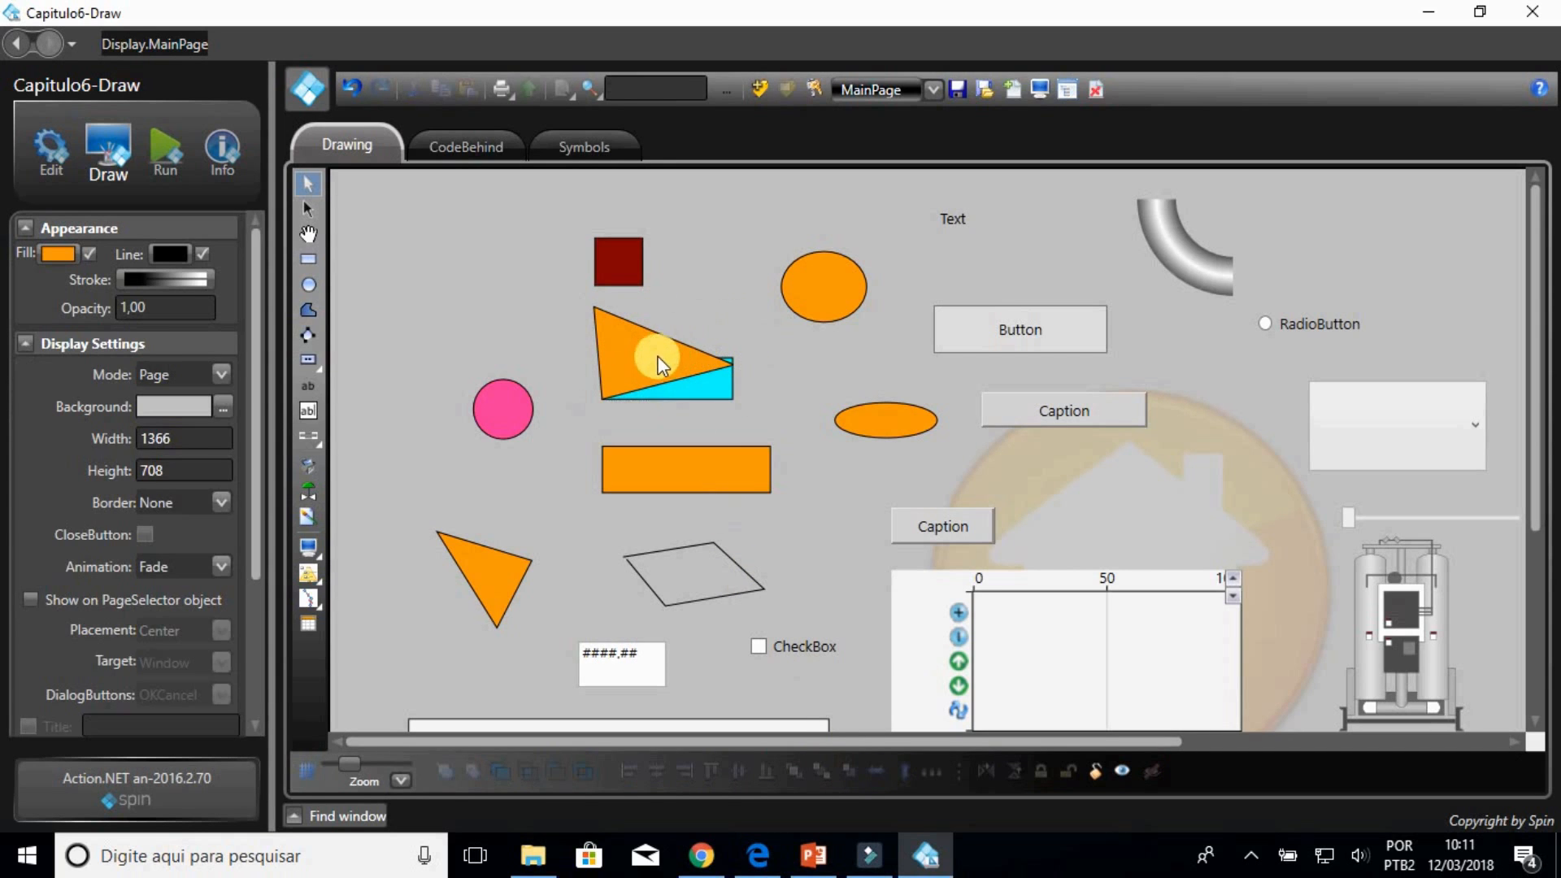
Step: Move the upper orange triangle beside the dark red square, and space it evenly with the square and pink circle horizontally and vertically
{"action": "left_click_drag", "start_coordinate": [652, 359], "coordinate": [545, 312]}
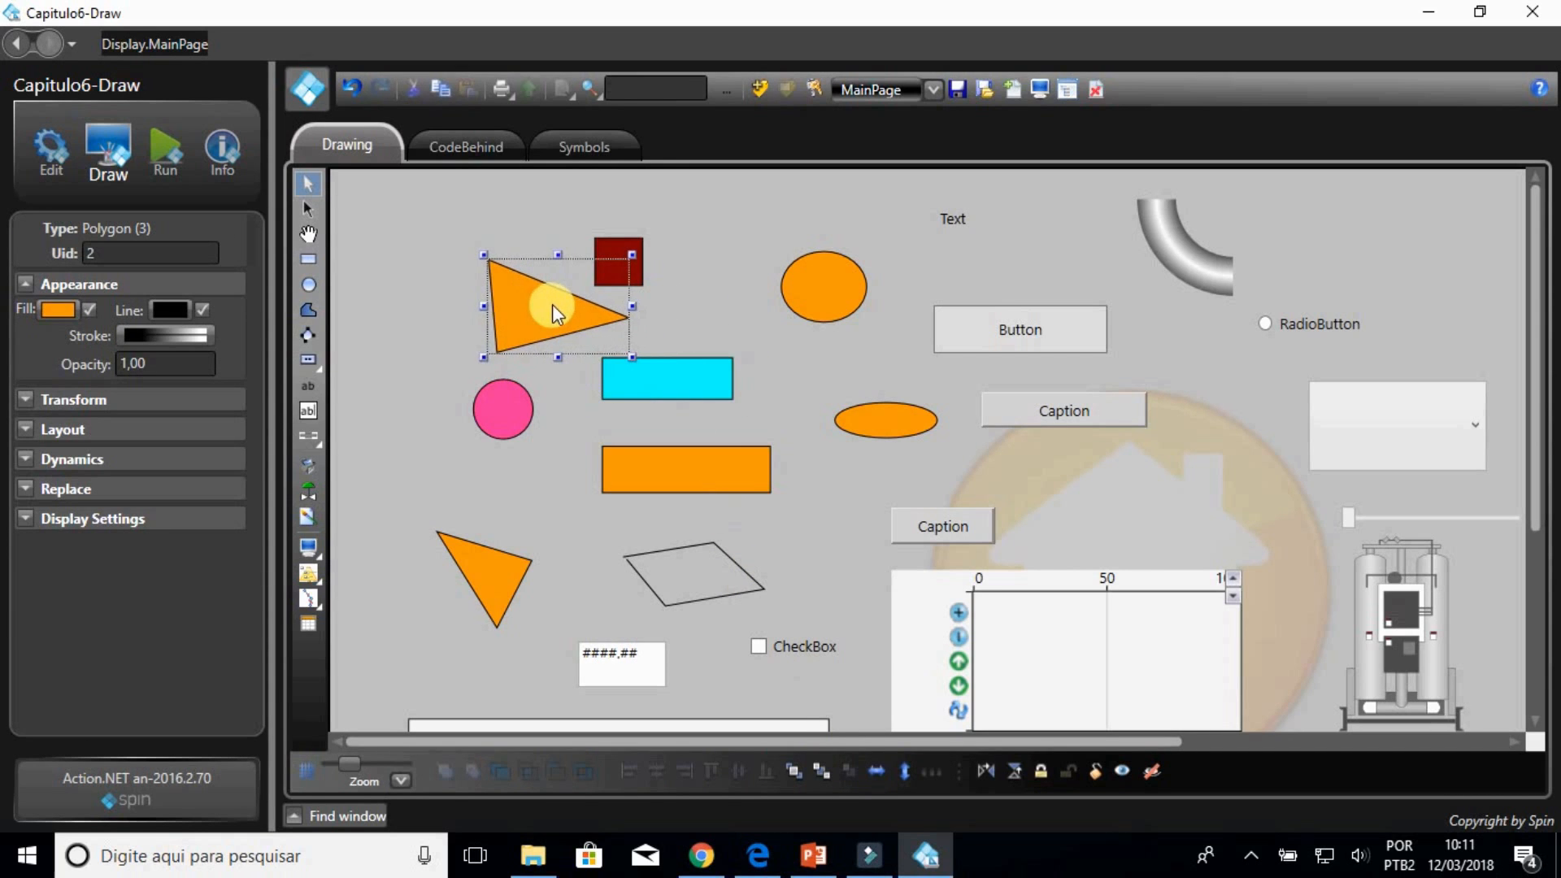
{"action": "left_click", "coordinate": [639, 271], "text": "shift"}
{"action": "left_click", "coordinate": [522, 399], "text": "shift"}
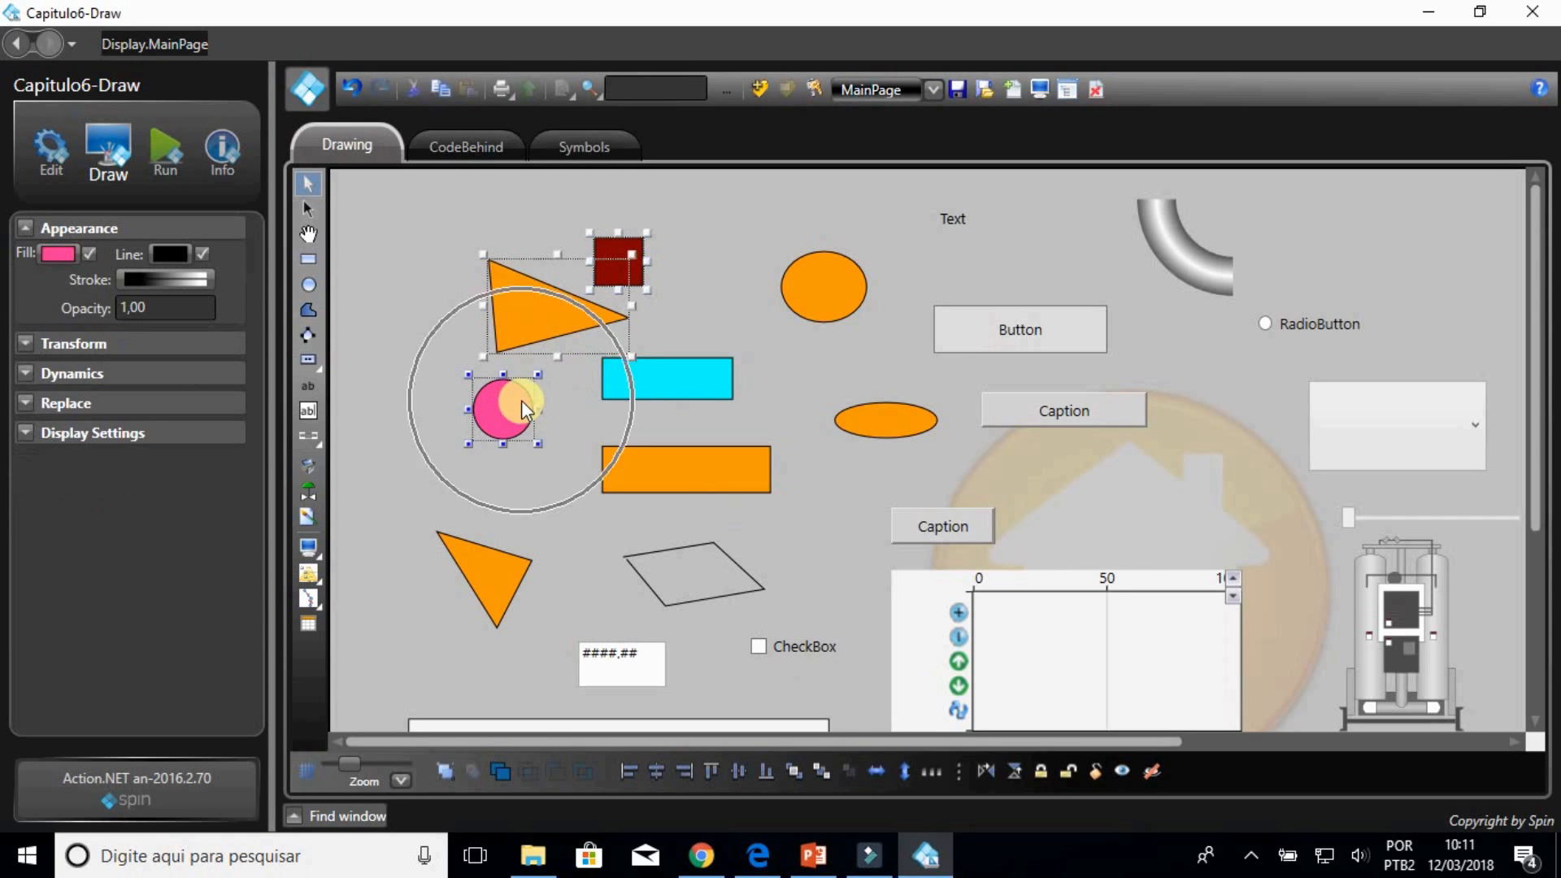
{"action": "left_click", "coordinate": [939, 774]}
{"action": "left_click", "coordinate": [961, 771]}
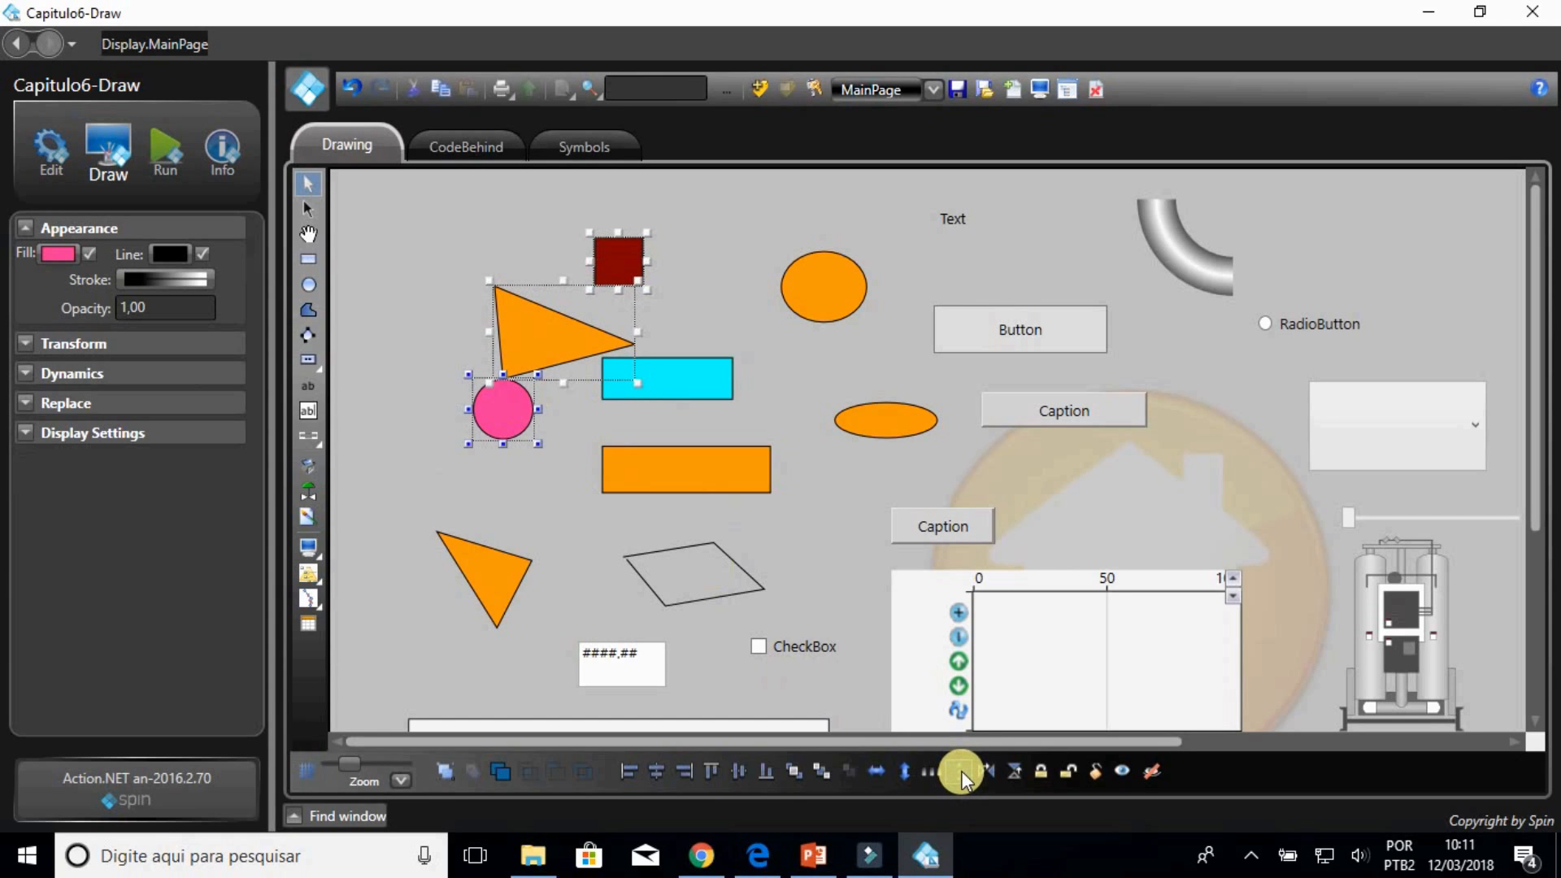
{"action": "left_click", "coordinate": [769, 408]}
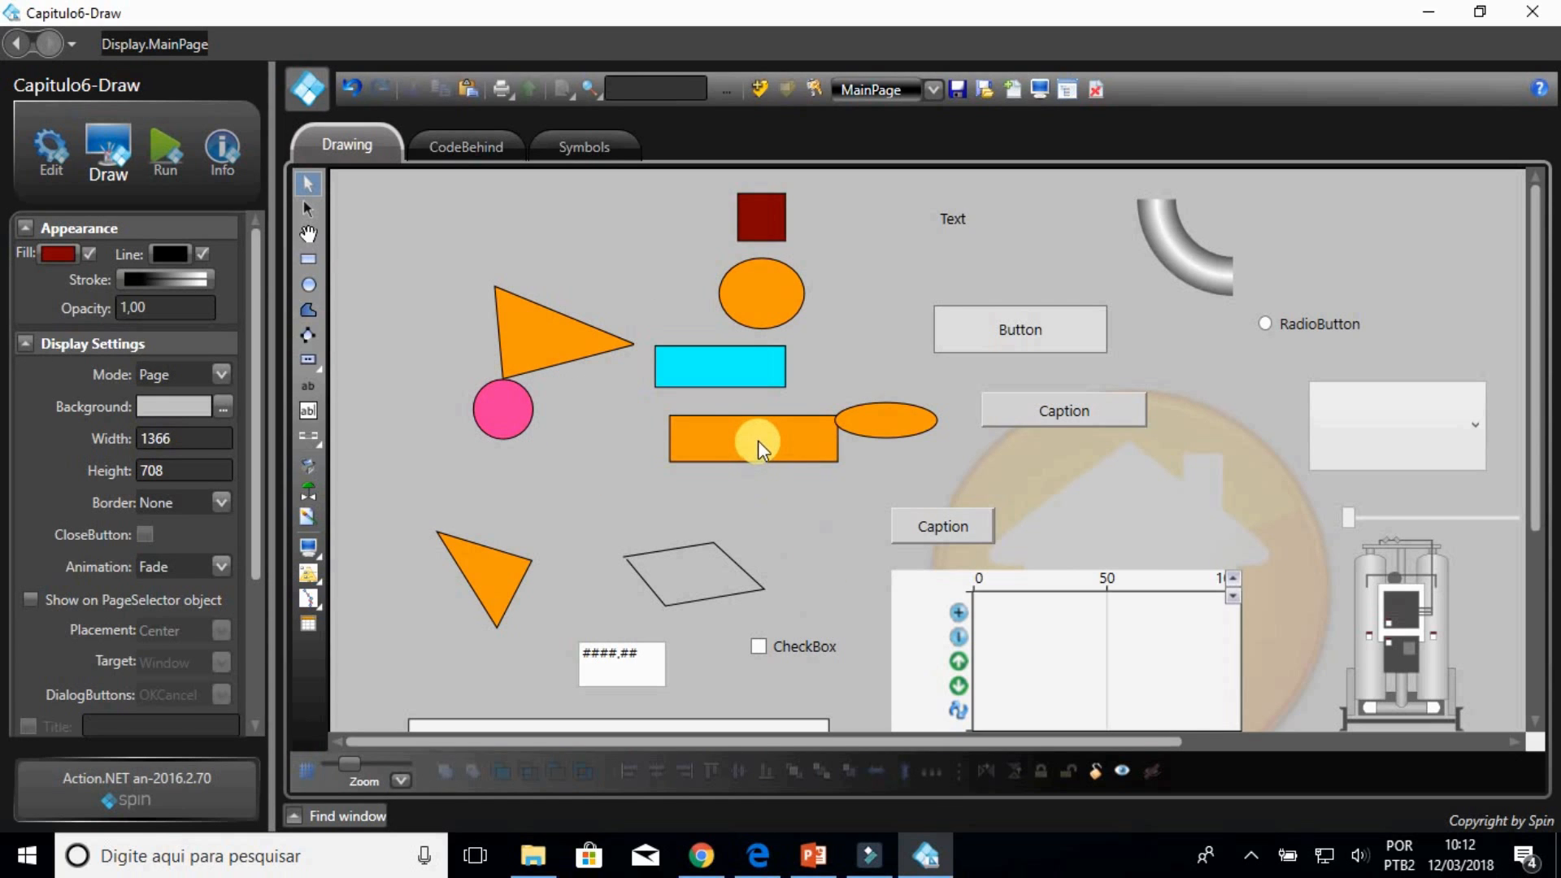
Step: Place the upper orange triangle over the pink circle, in front of it, and hide the triangle
{"action": "left_click", "coordinate": [562, 339]}
{"action": "left_click_drag", "start_coordinate": [563, 338], "coordinate": [520, 411]}
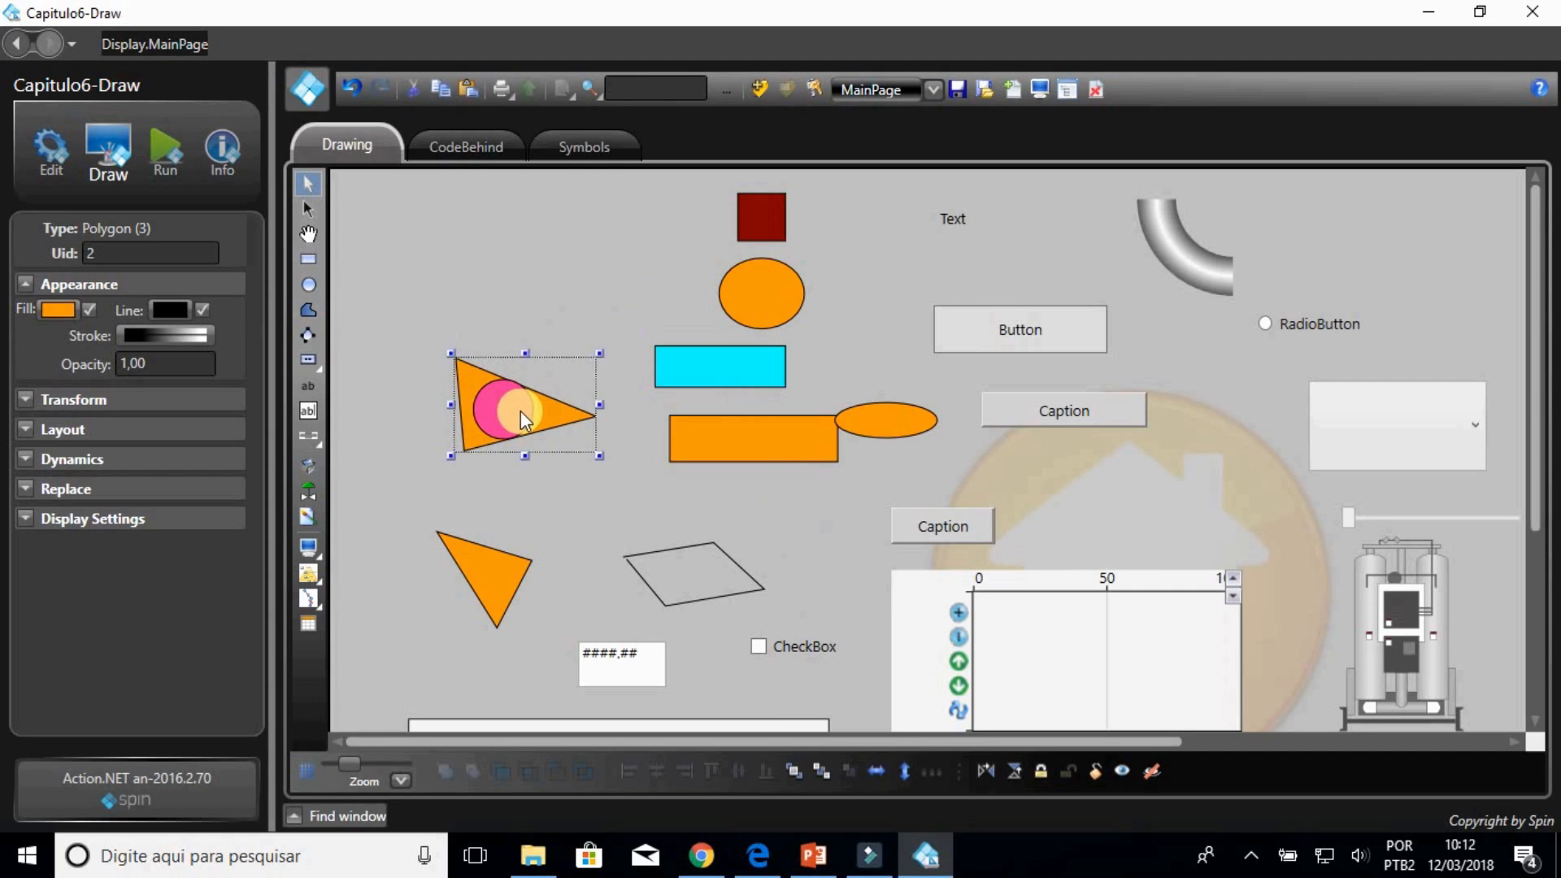
{"action": "left_click", "coordinate": [826, 775]}
{"action": "left_click", "coordinate": [793, 773]}
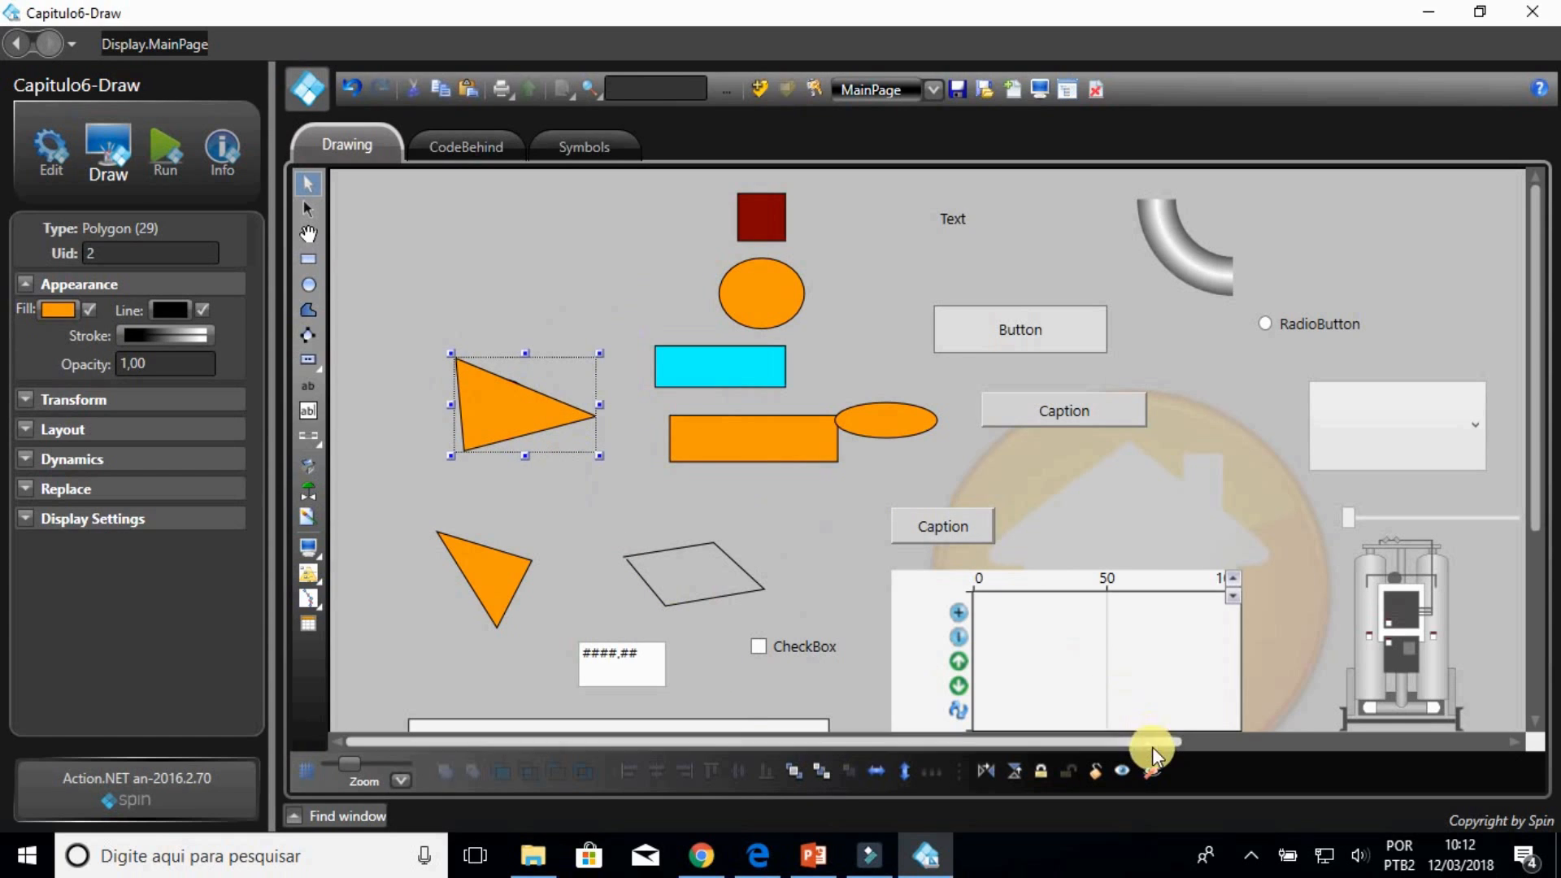
{"action": "left_click", "coordinate": [1153, 768]}
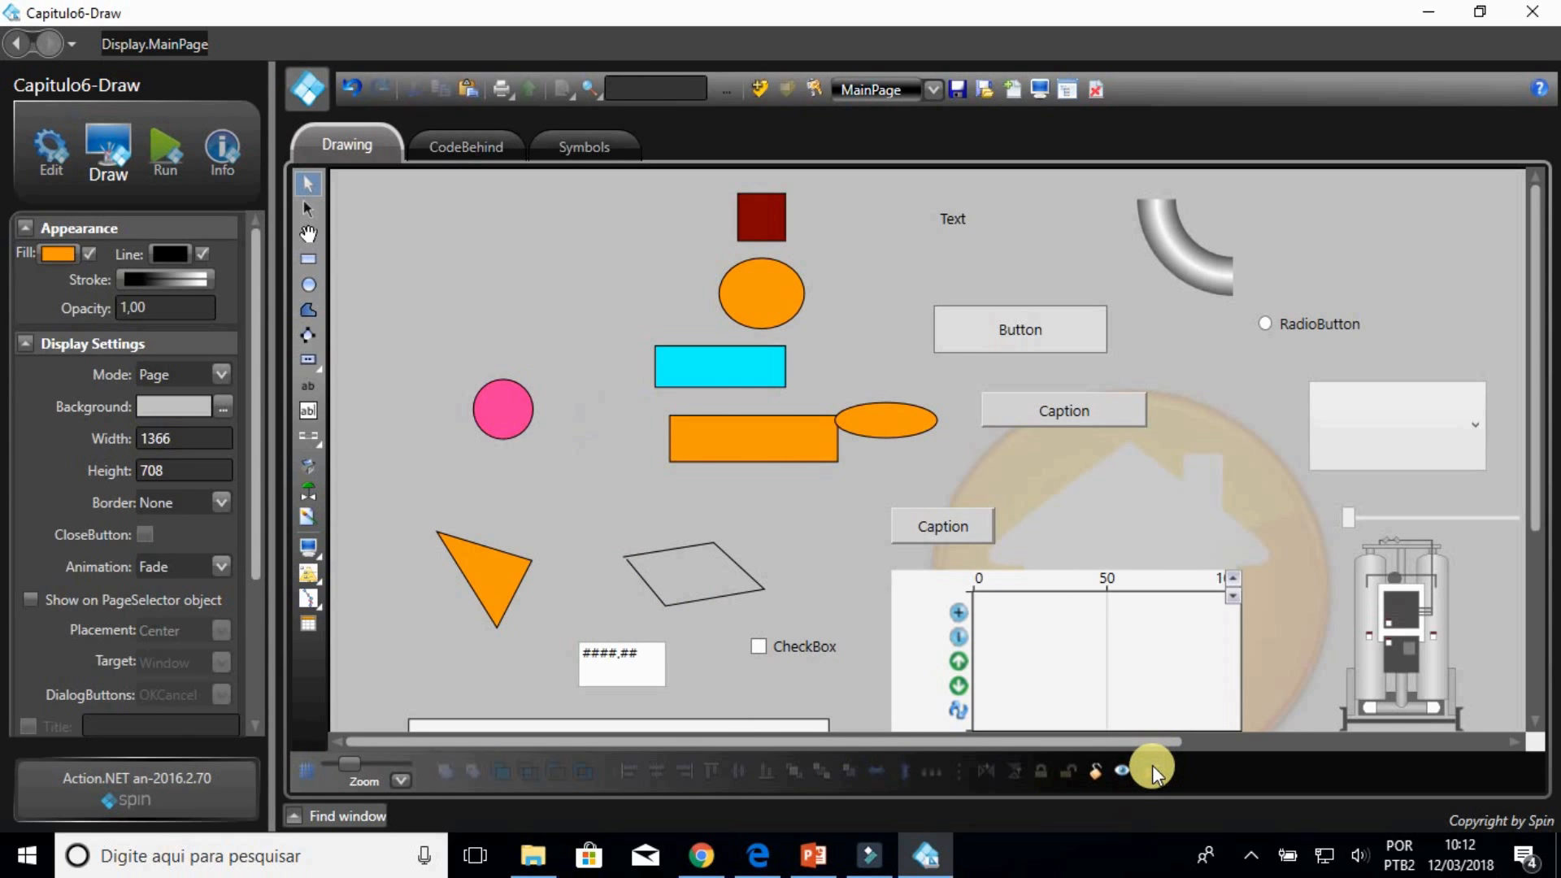
Step: Set the pink circle's fill to white and show the hidden triangle again
{"action": "left_click", "coordinate": [518, 410]}
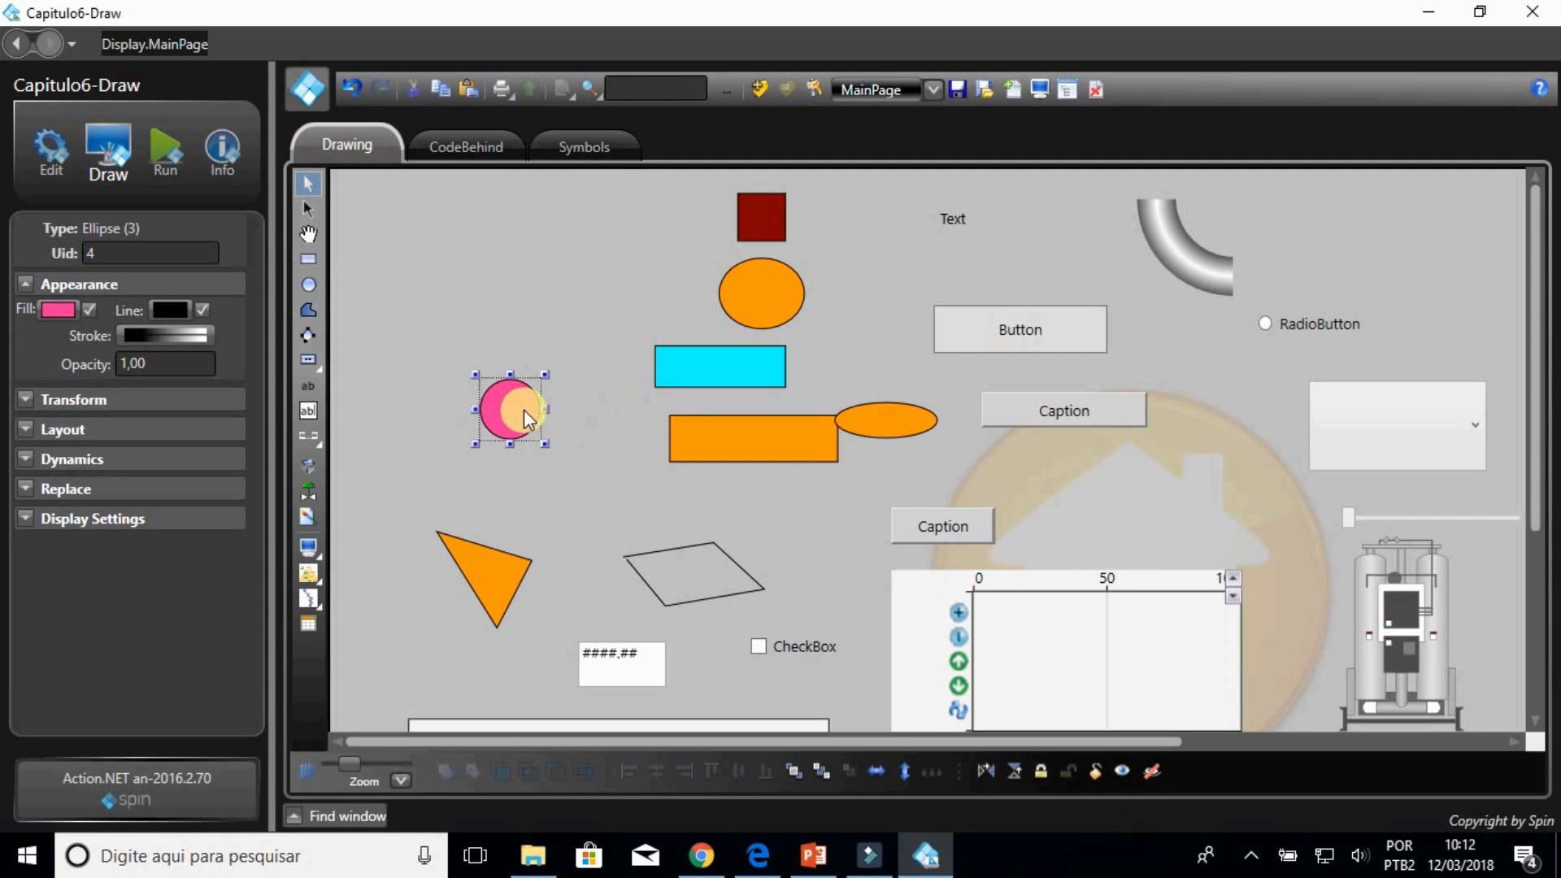
{"action": "left_click", "coordinate": [73, 308]}
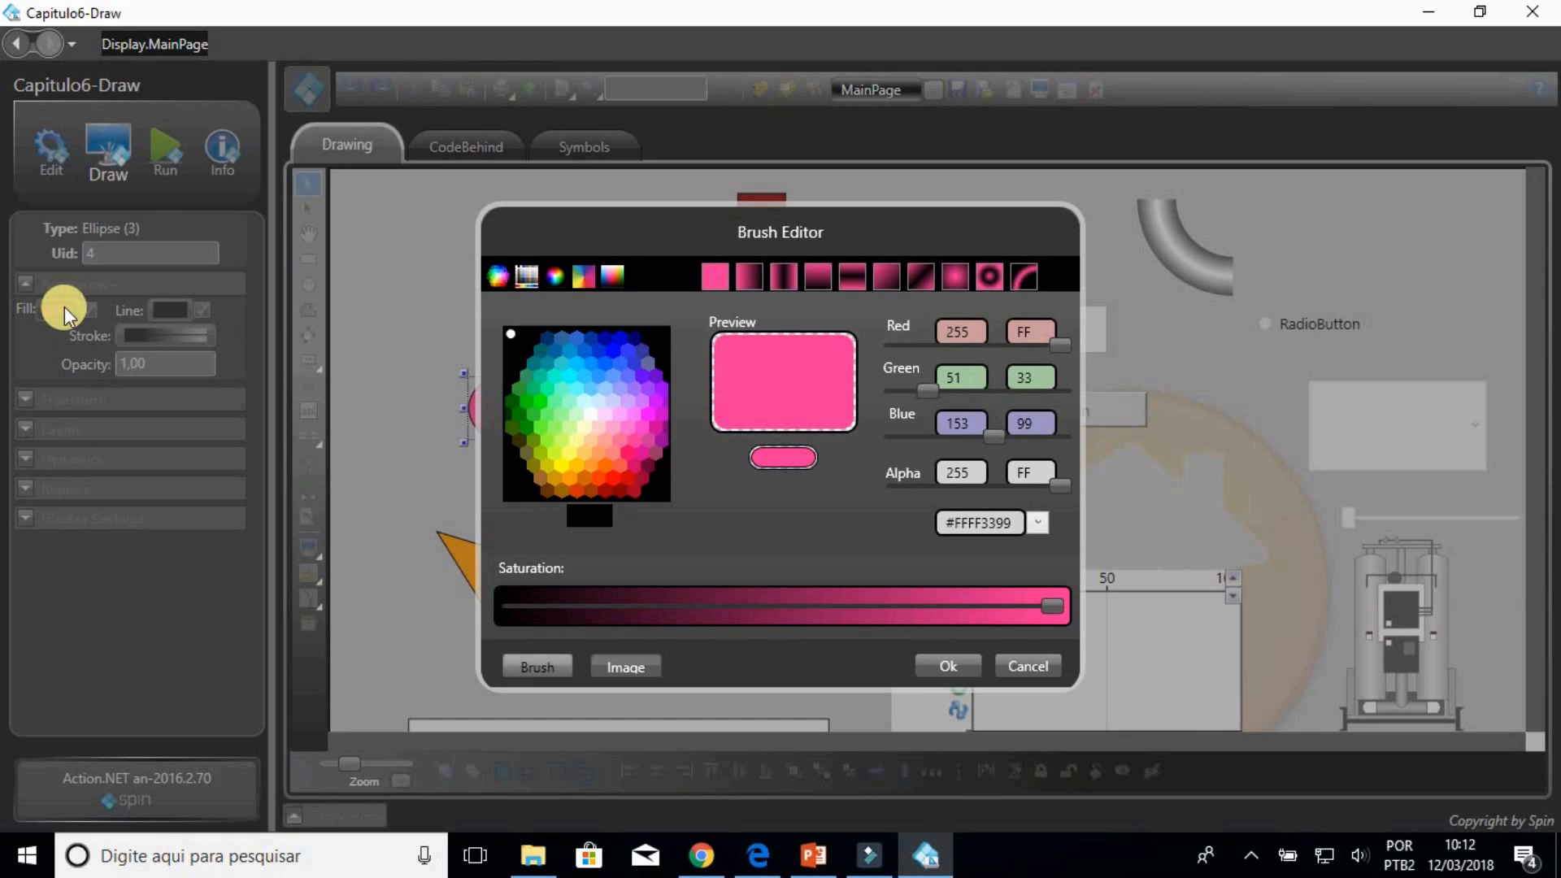
{"action": "left_click", "coordinate": [592, 414]}
{"action": "left_click", "coordinate": [943, 665]}
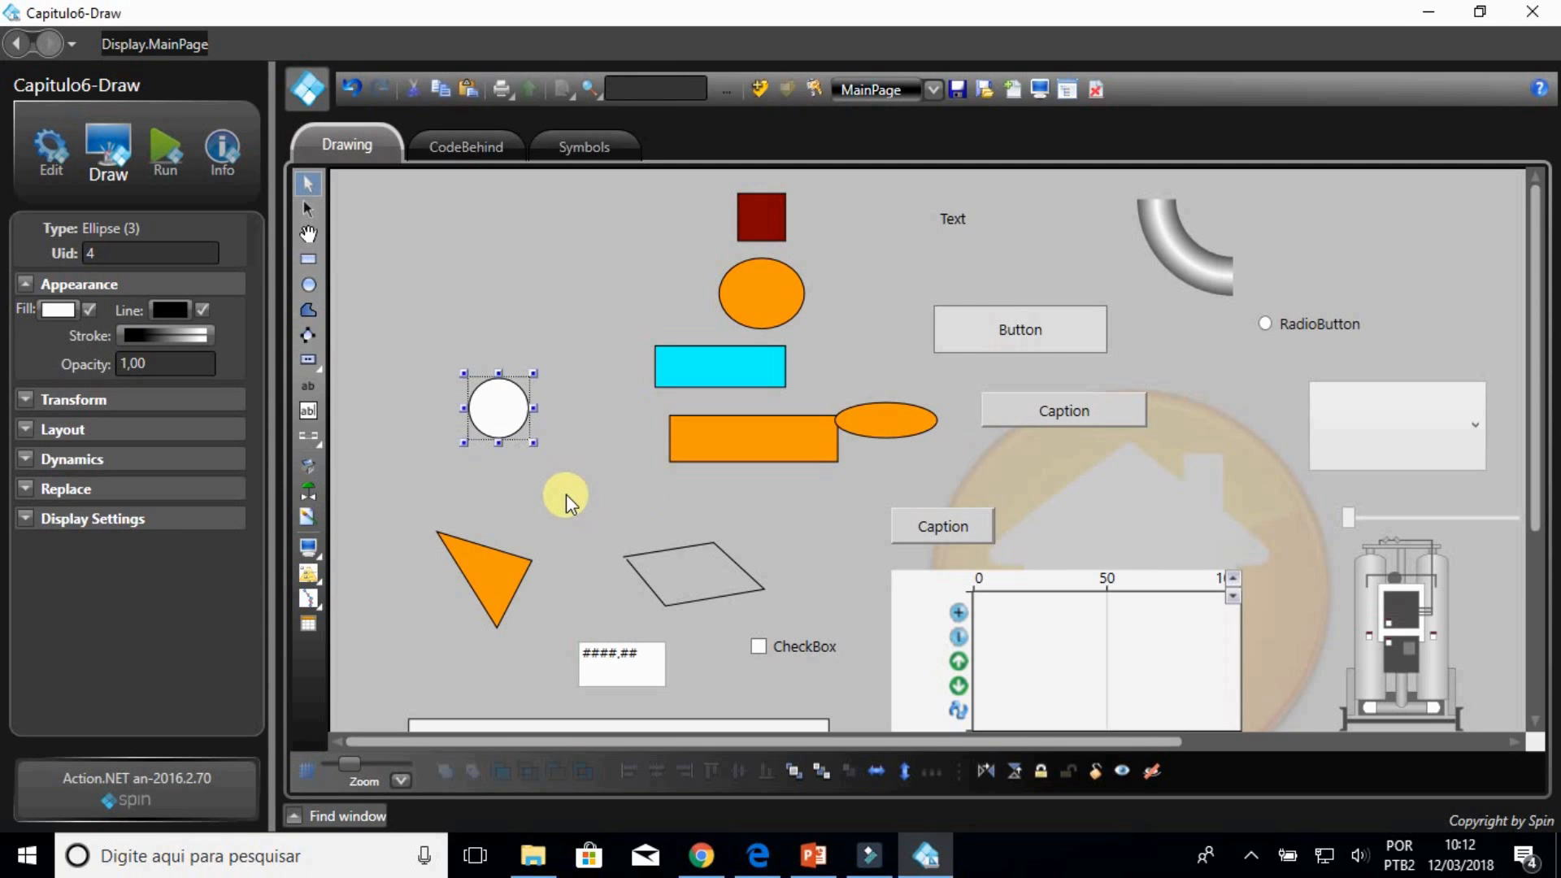
{"action": "left_click", "coordinate": [1122, 771]}
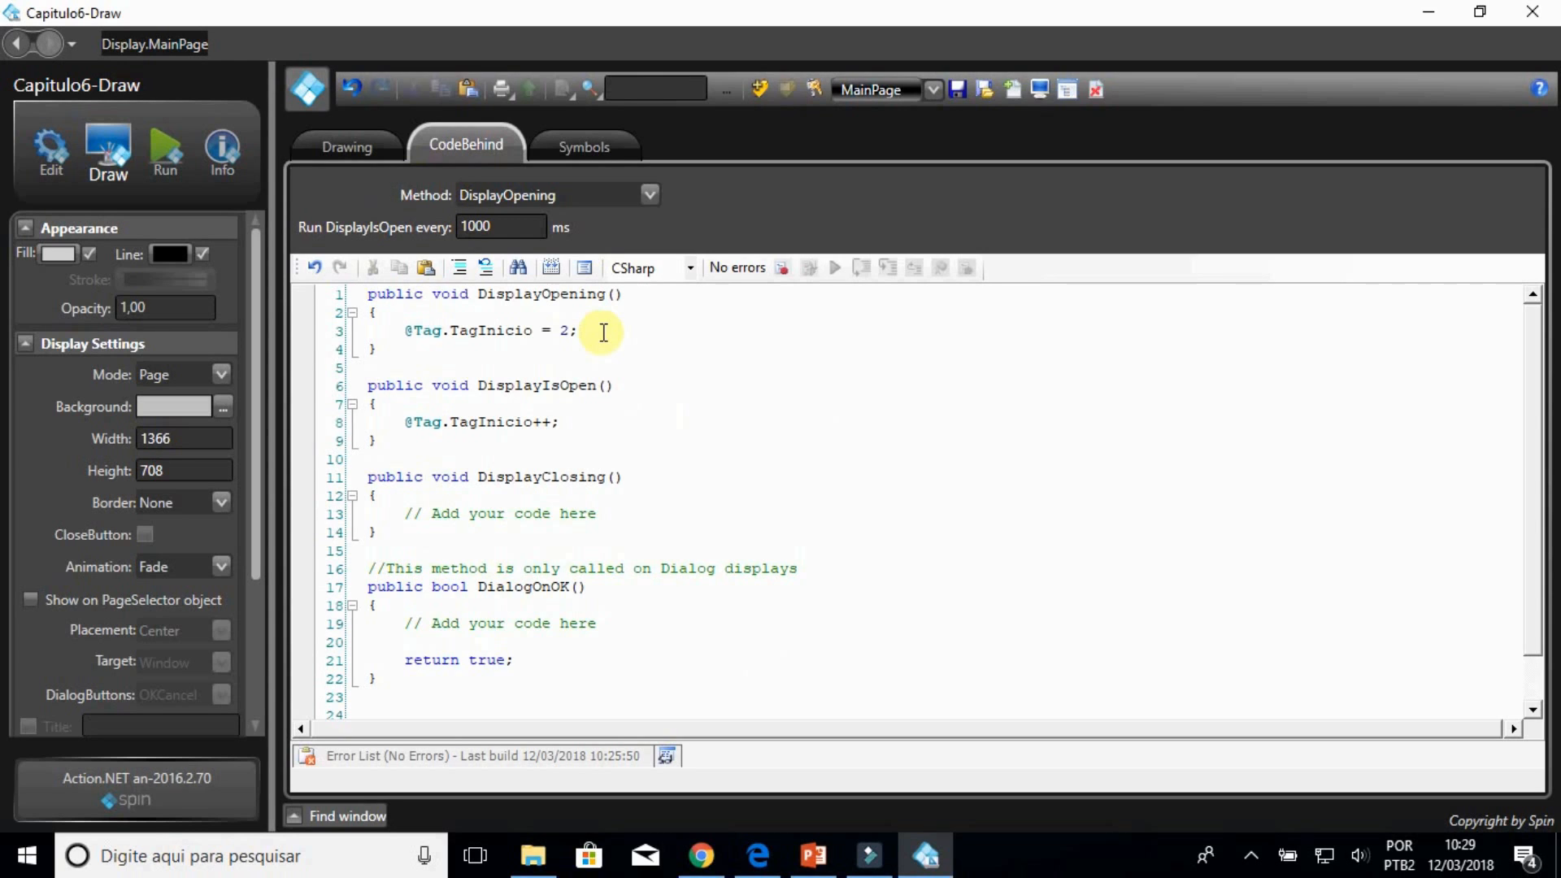
Step: Examine the page's CodeBehind methods DisplayOpening, DisplayIsOpen, DisplayClosing and DialogOnOK, and the DisplayIsOpen run interval
{"action": "left_click", "coordinate": [578, 420]}
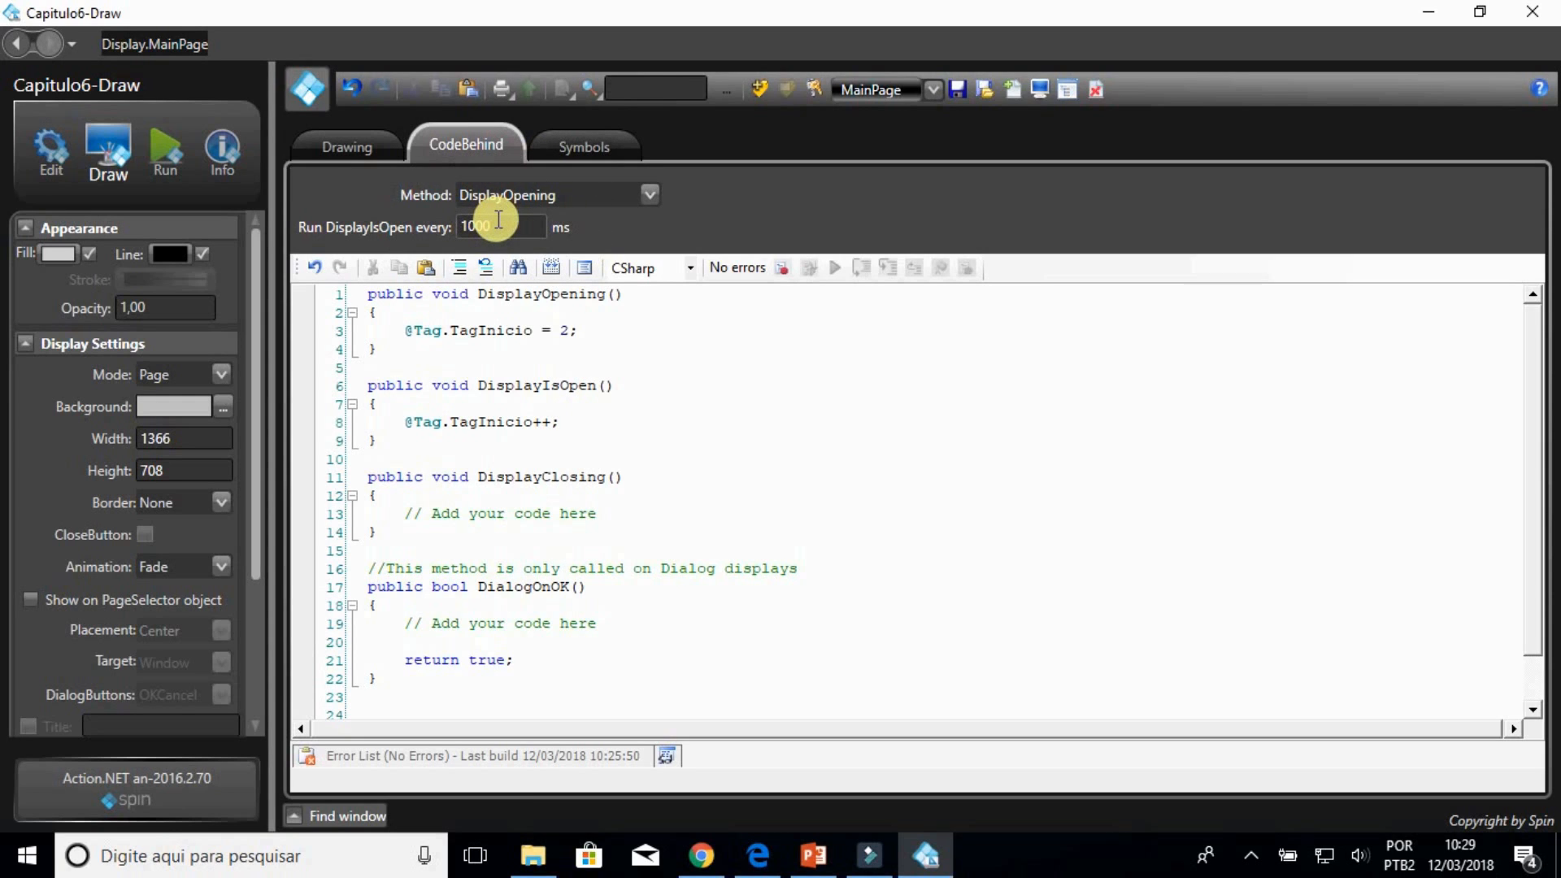
{"action": "left_click", "coordinate": [508, 513]}
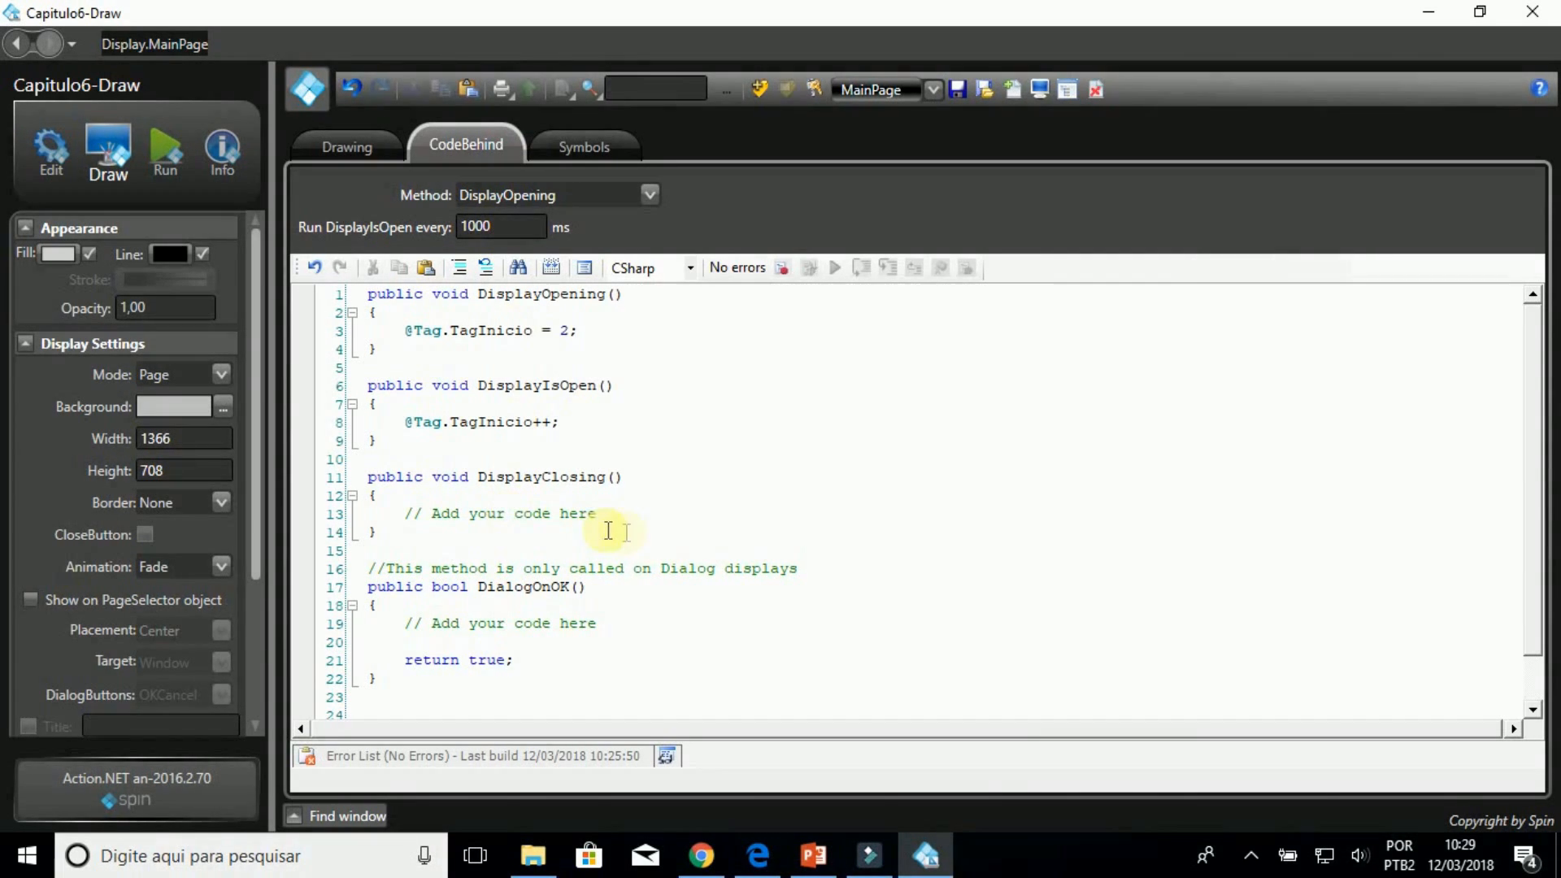
{"action": "left_click", "coordinate": [658, 570]}
Step: Build the page's code and check the available script languages, keeping CSharp
{"action": "left_click", "coordinate": [549, 269]}
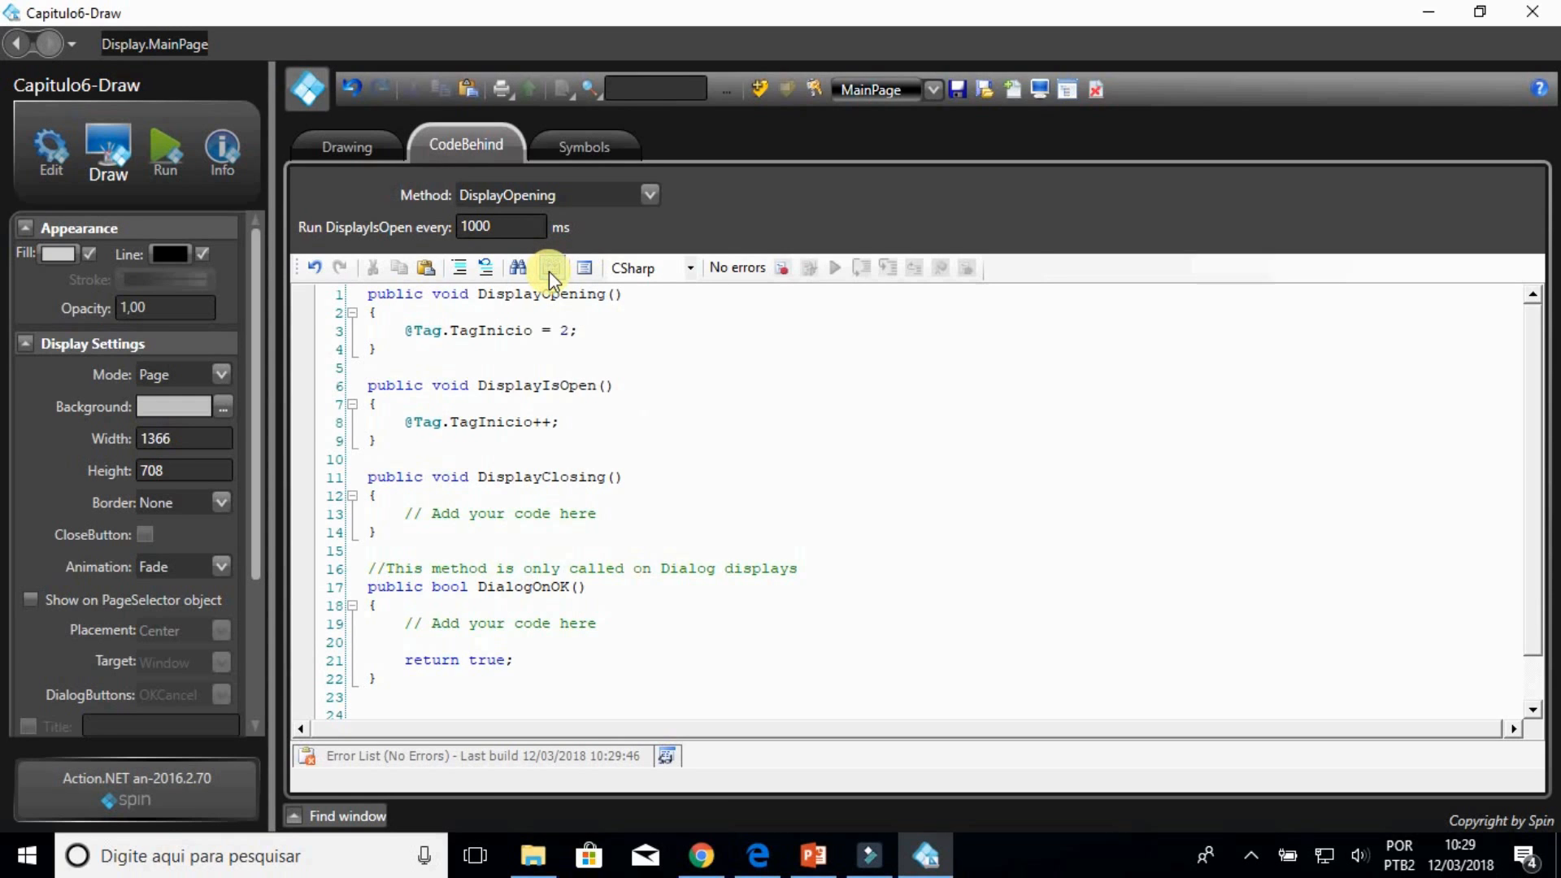
{"action": "left_click", "coordinate": [560, 756]}
{"action": "left_click", "coordinate": [688, 270]}
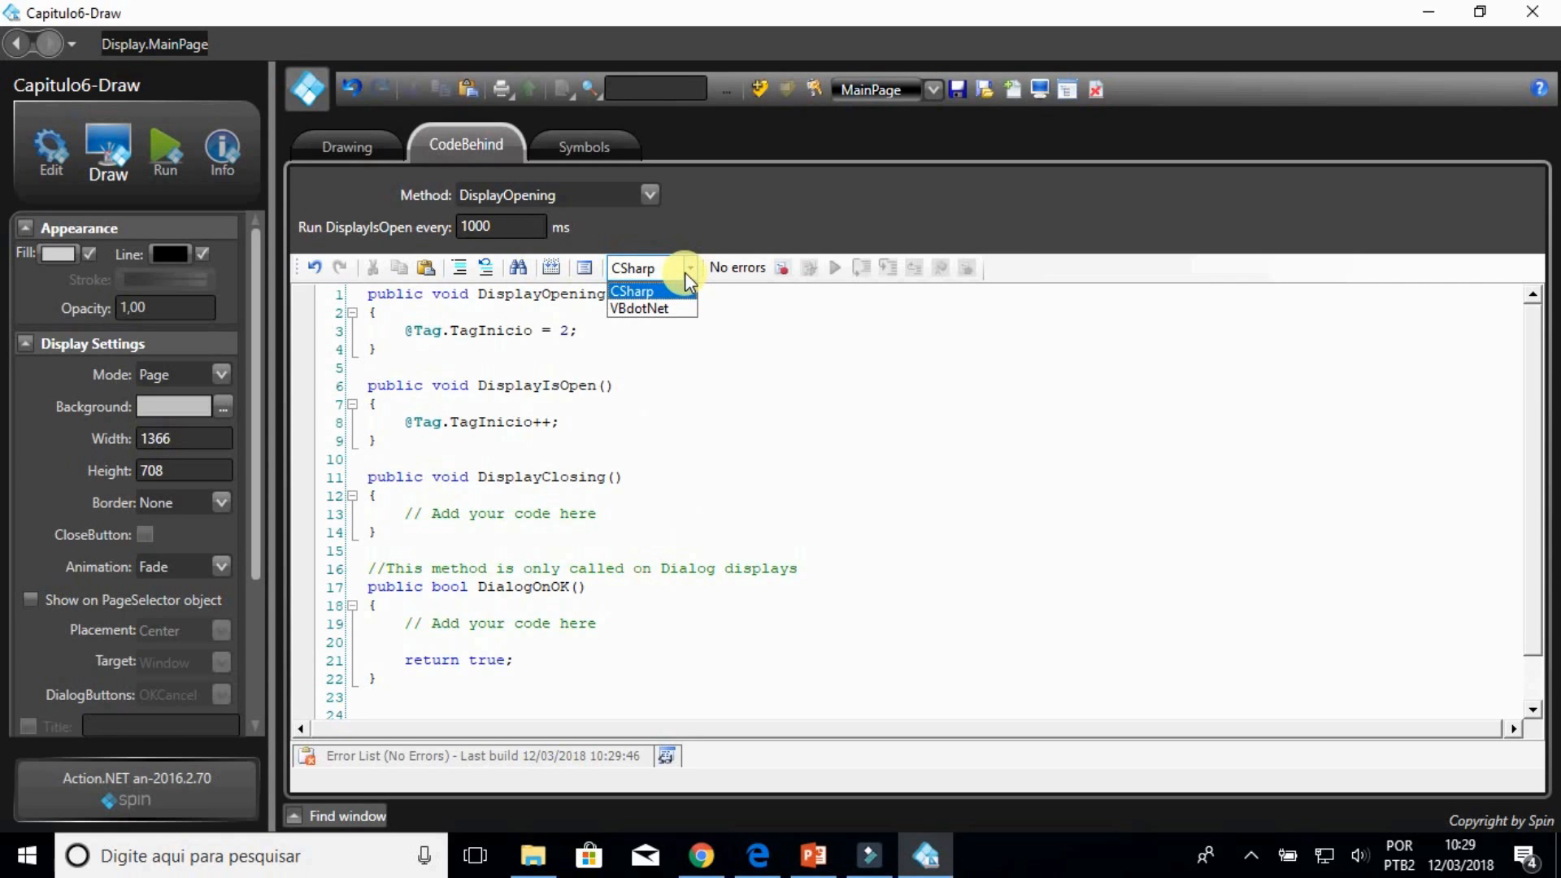
{"action": "left_click", "coordinate": [730, 217]}
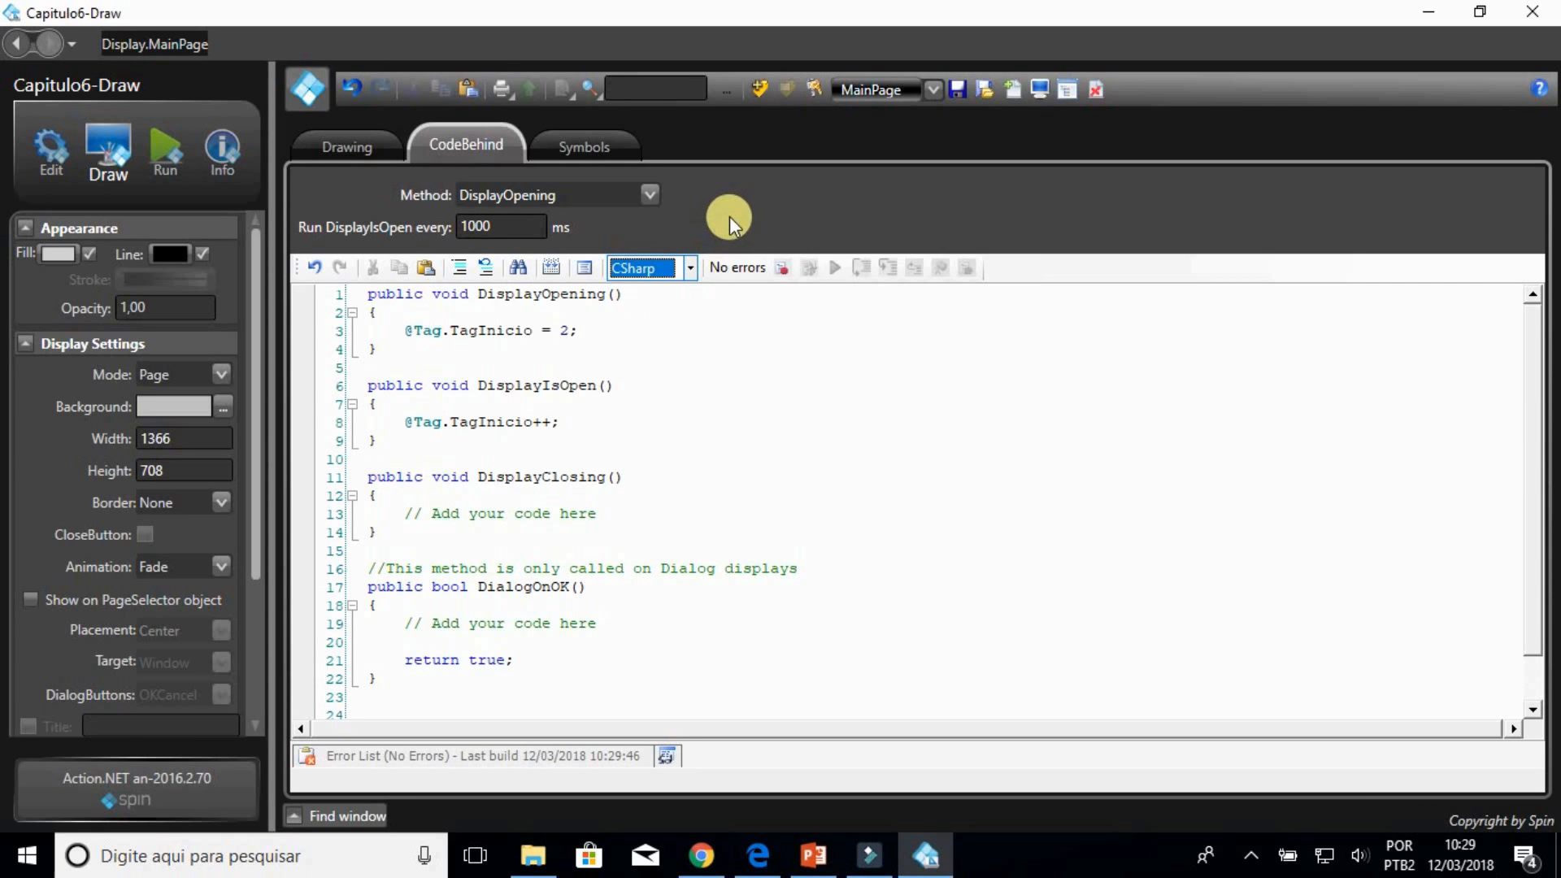
Step: Return to the page drawing and stack the cyan rectangle and dark red square over the upper orange triangle, bringing the square to the front
{"action": "left_click", "coordinate": [378, 146]}
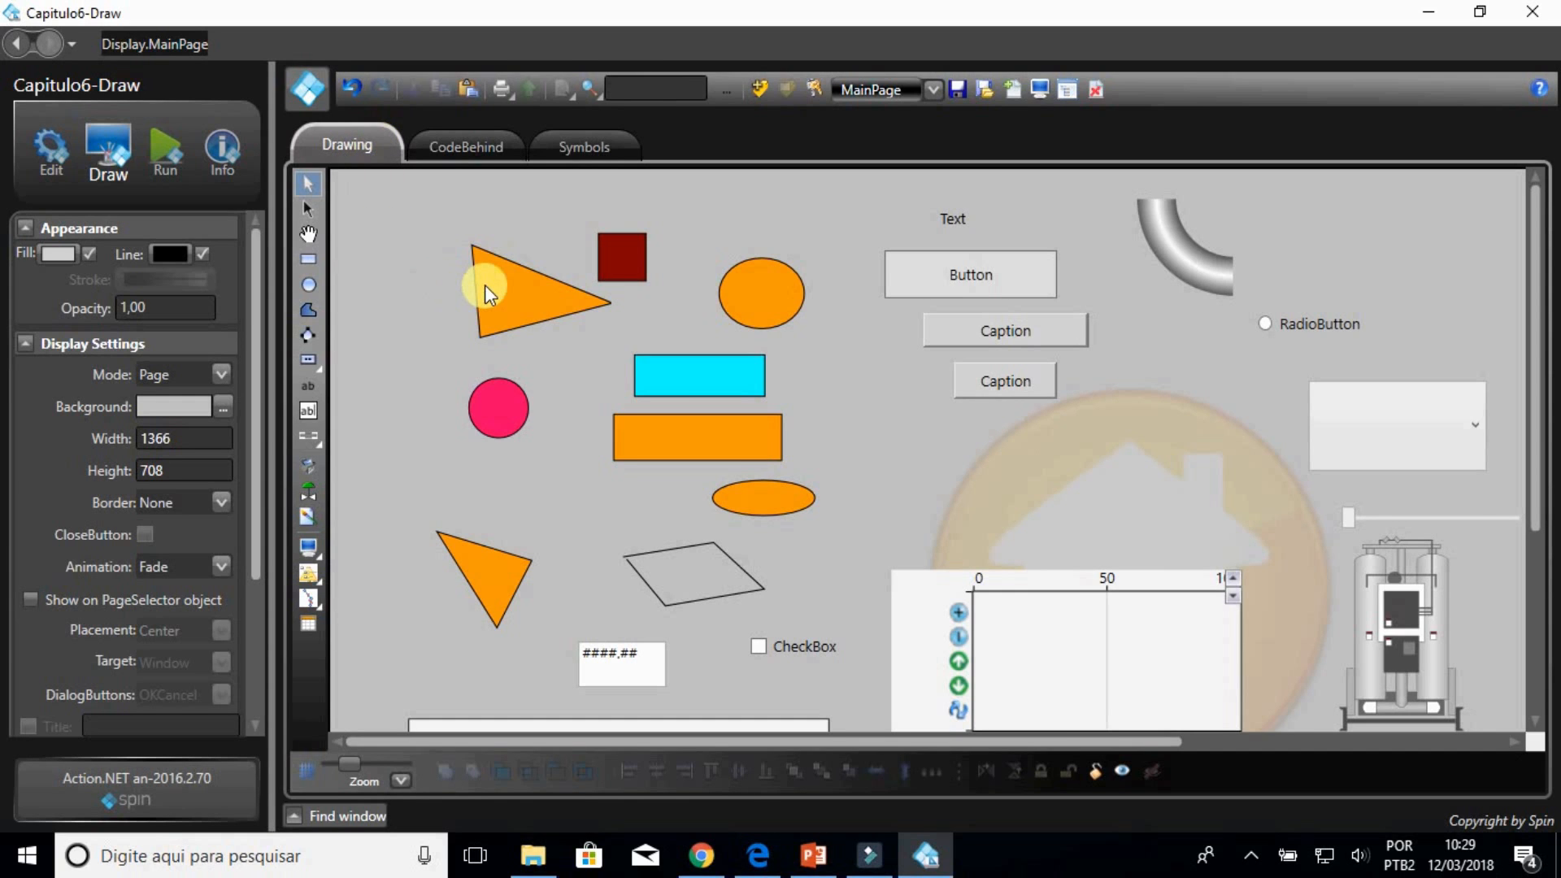
{"action": "double_click", "coordinate": [680, 375]}
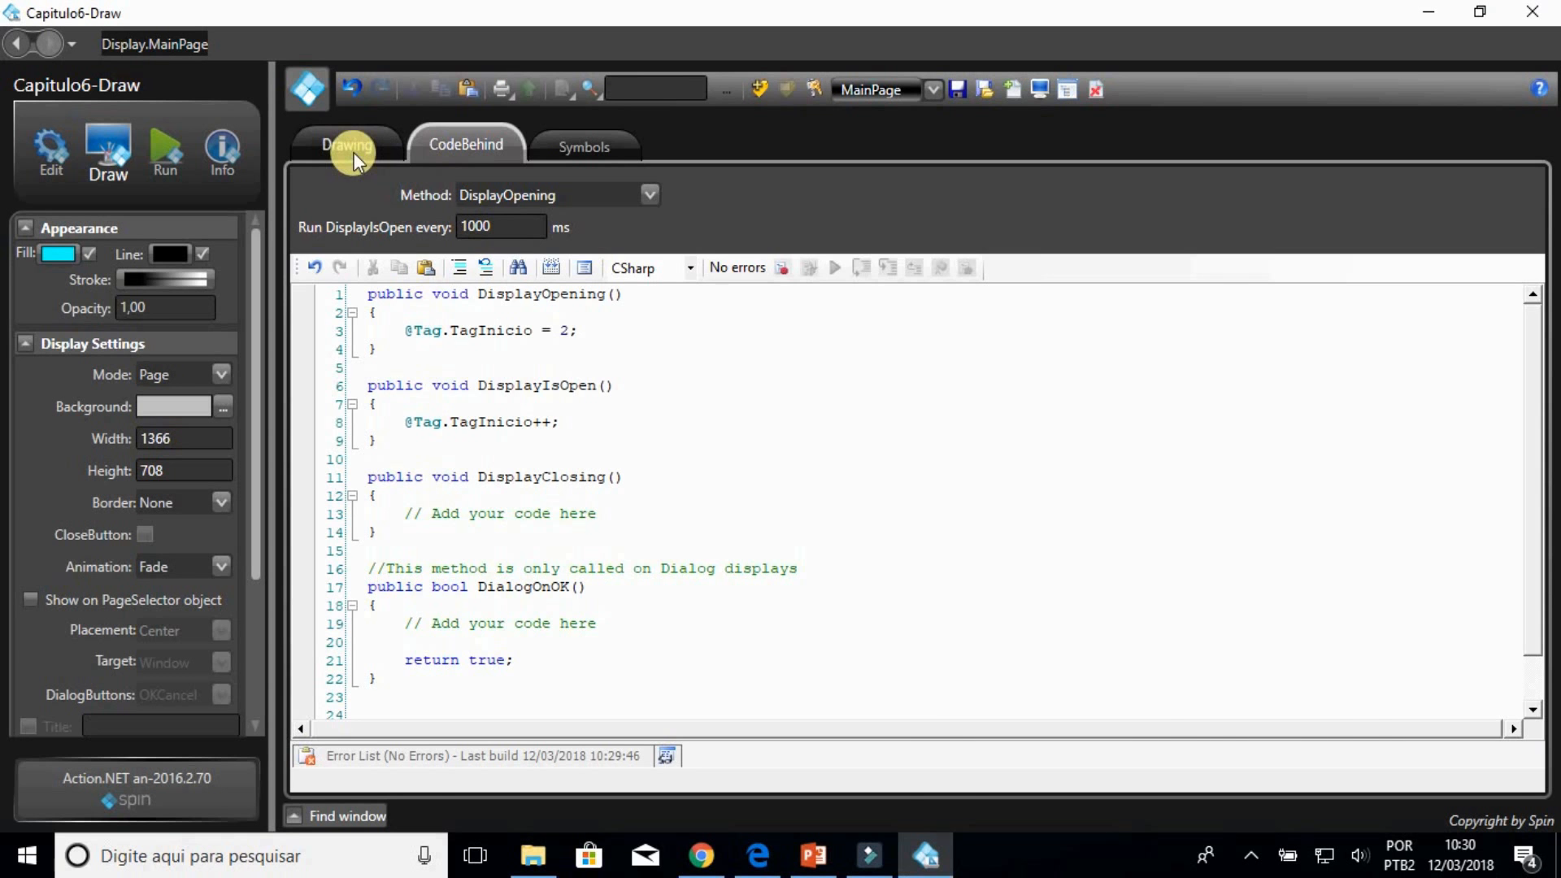
{"action": "left_click", "coordinate": [354, 153]}
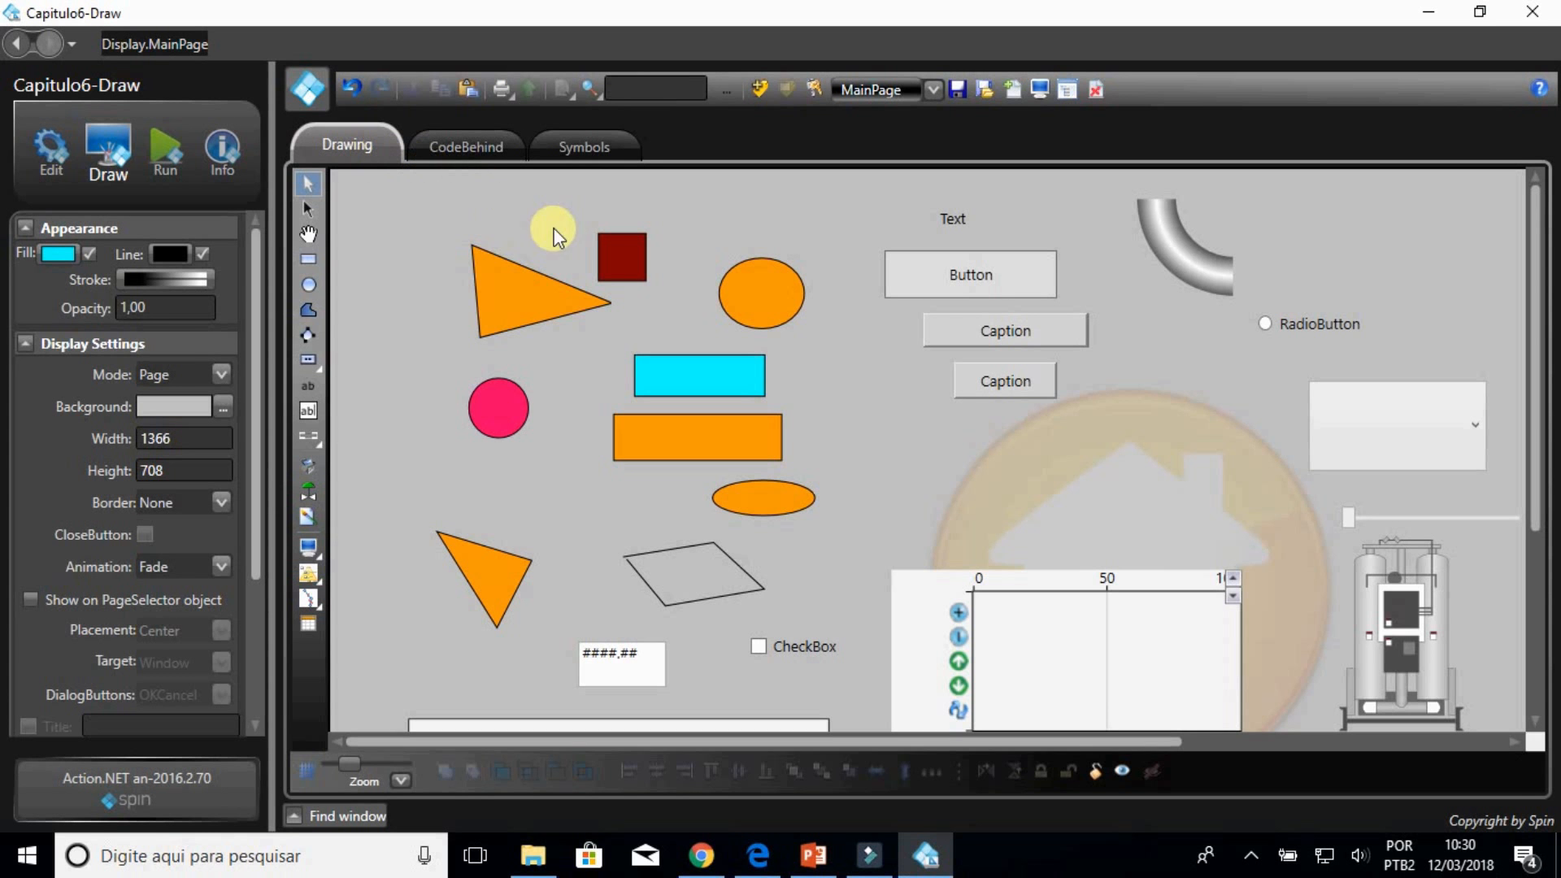
{"action": "mouse_move", "coordinate": [552, 287]}
{"action": "left_mouse_down"}
{"action": "mouse_move", "coordinate": [551, 256]}
{"action": "mouse_move", "coordinate": [536, 265]}
{"action": "left_mouse_up"}
{"action": "left_click", "coordinate": [626, 256]}
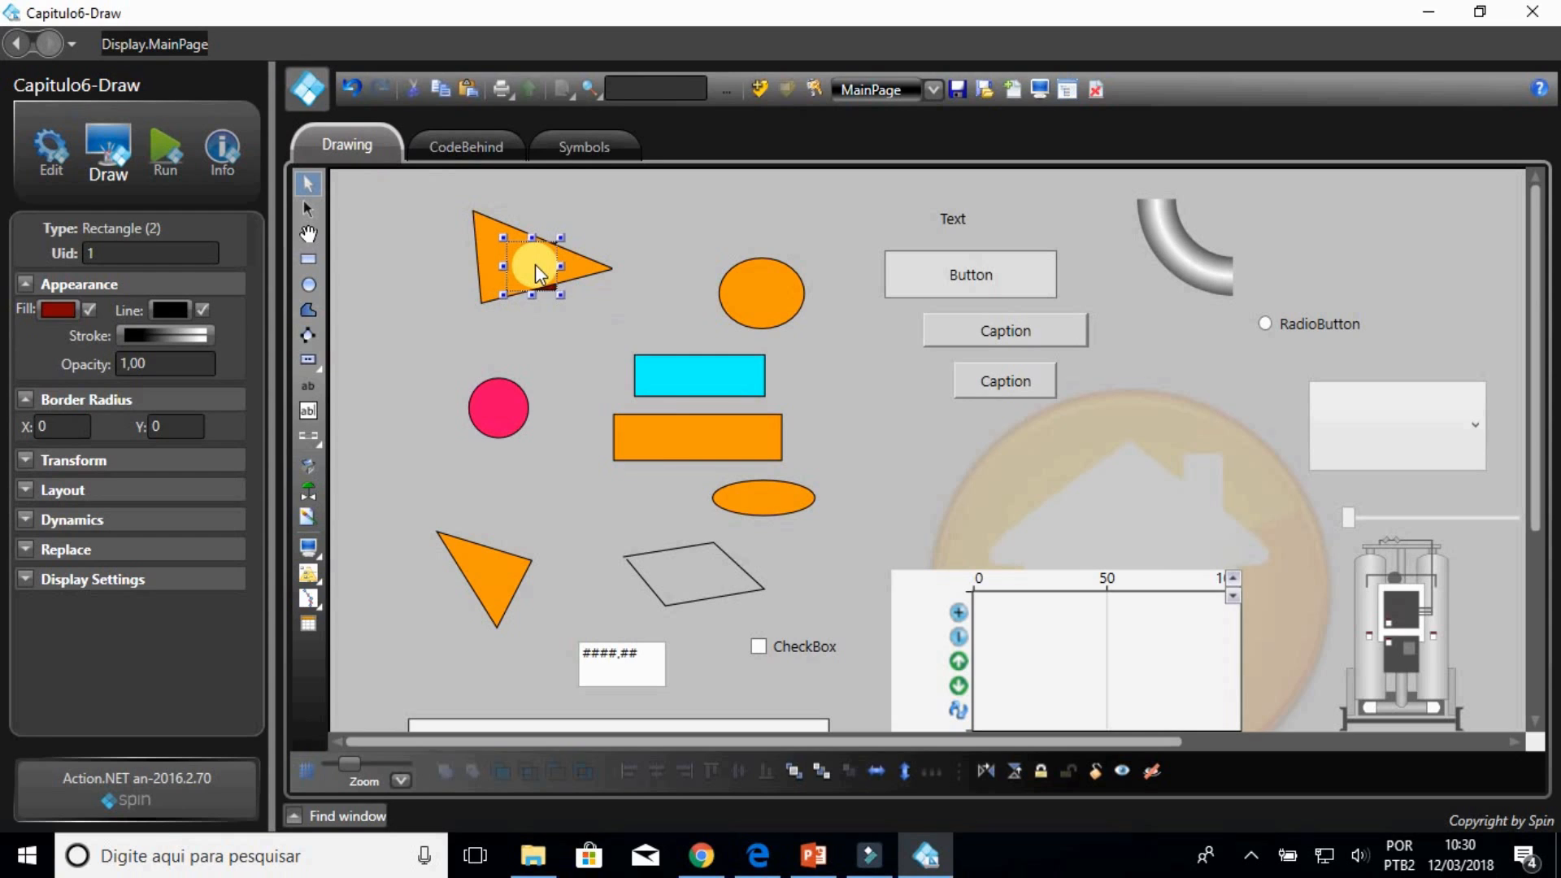
{"action": "left_click", "coordinate": [788, 756]}
{"action": "left_click_drag", "start_coordinate": [516, 256], "coordinate": [509, 257]}
{"action": "left_click_drag", "start_coordinate": [686, 394], "coordinate": [520, 284]}
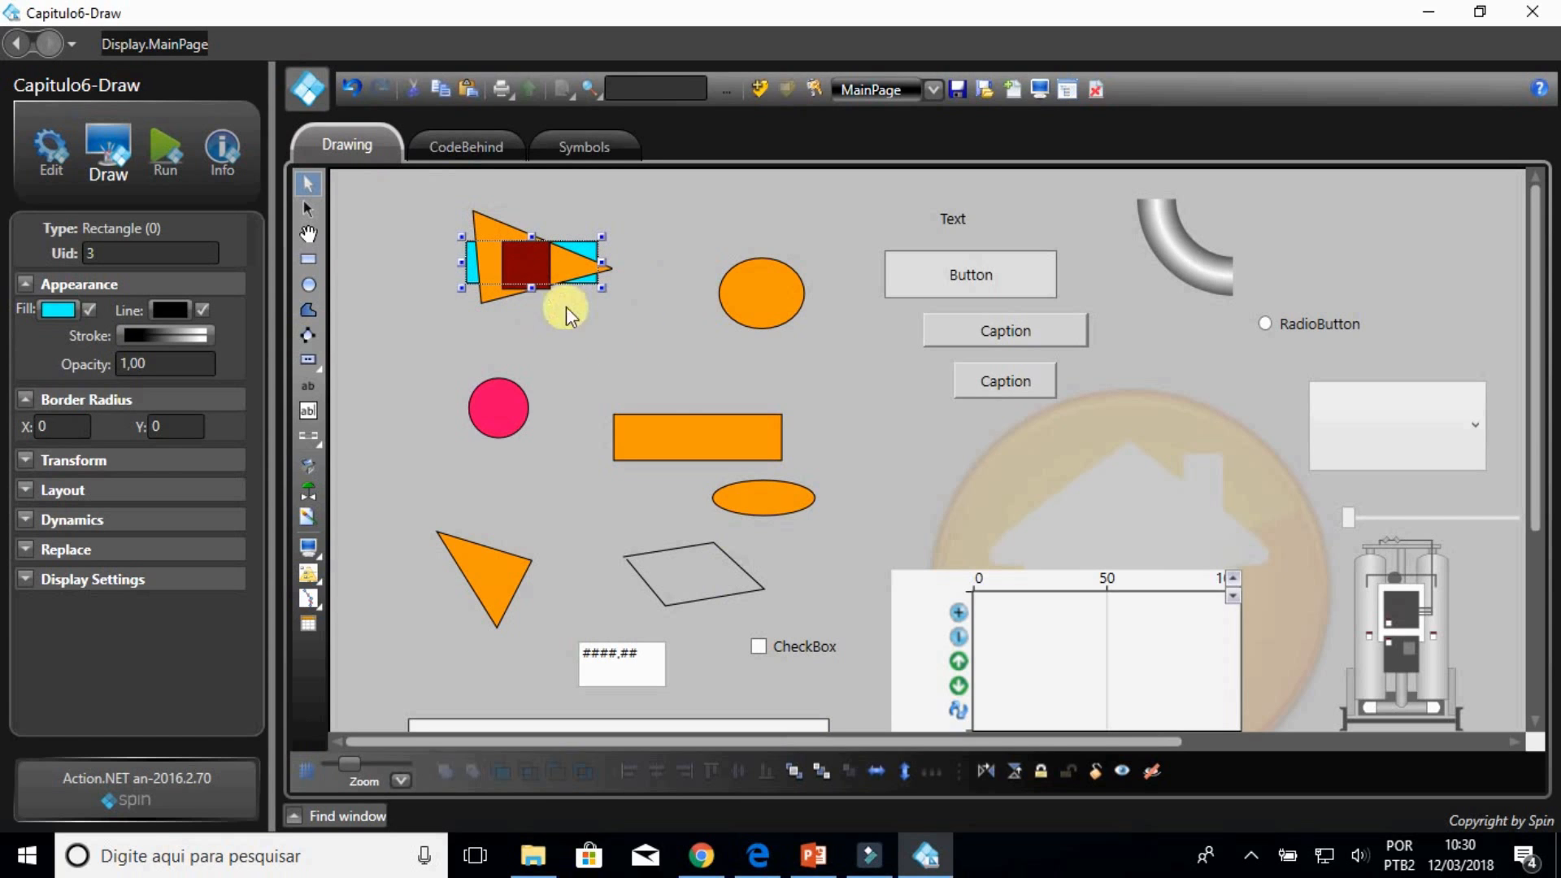
{"action": "left_click", "coordinate": [619, 346]}
Step: Make a new symbol named Symbol2 from the stacked cyan rectangle, dark red square and orange triangle, leaving folder and description empty
{"action": "left_click", "coordinate": [583, 255]}
{"action": "left_click", "coordinate": [549, 262], "text": "shift"}
{"action": "left_click", "coordinate": [491, 221], "text": "shift"}
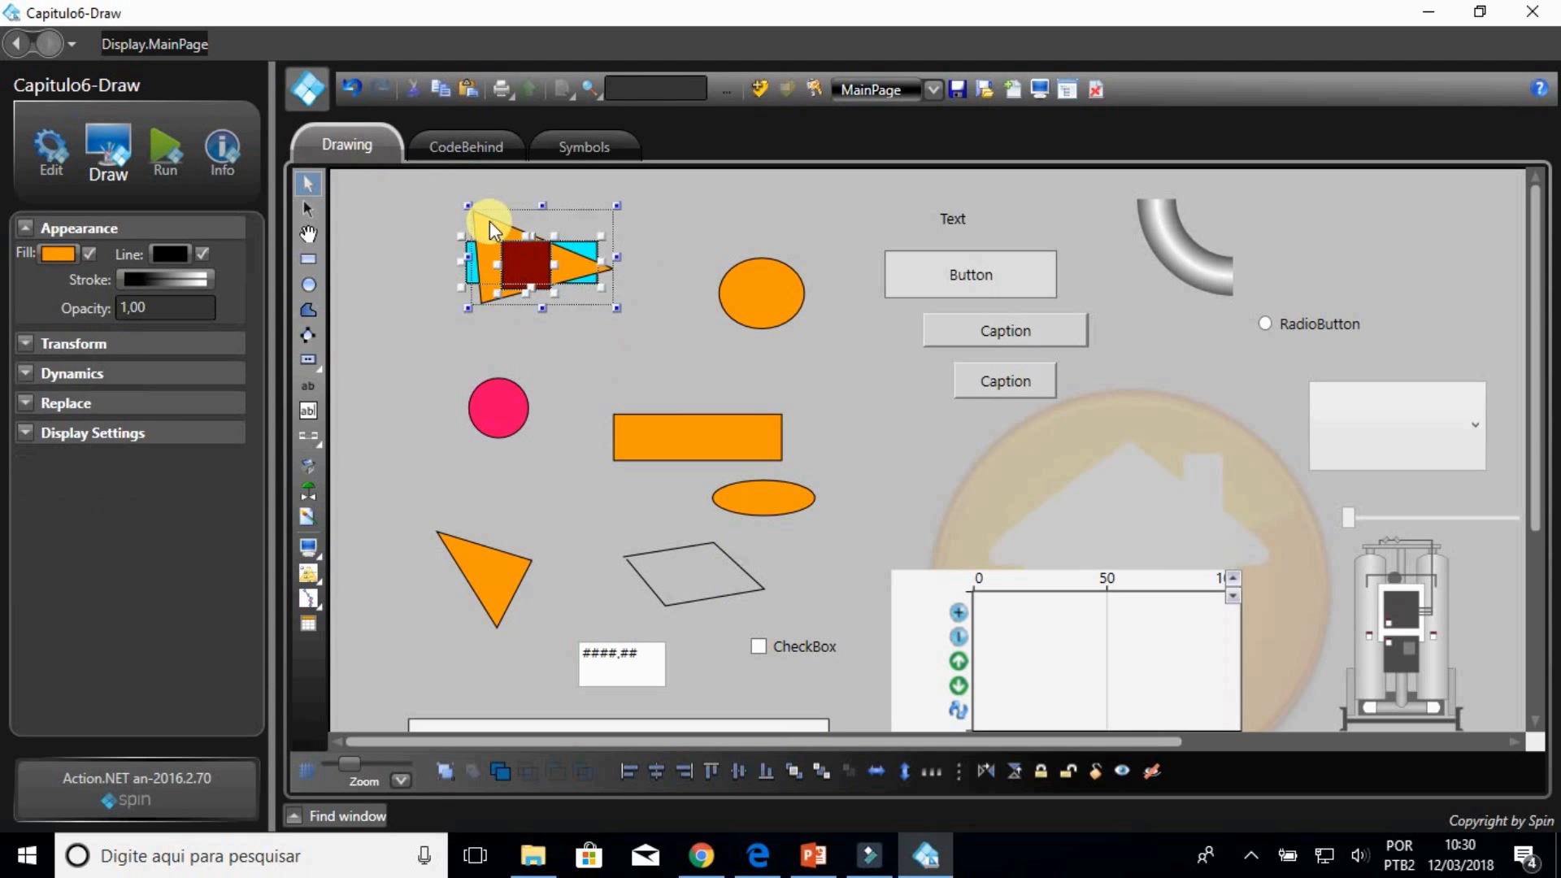
{"action": "right_click", "coordinate": [519, 250]}
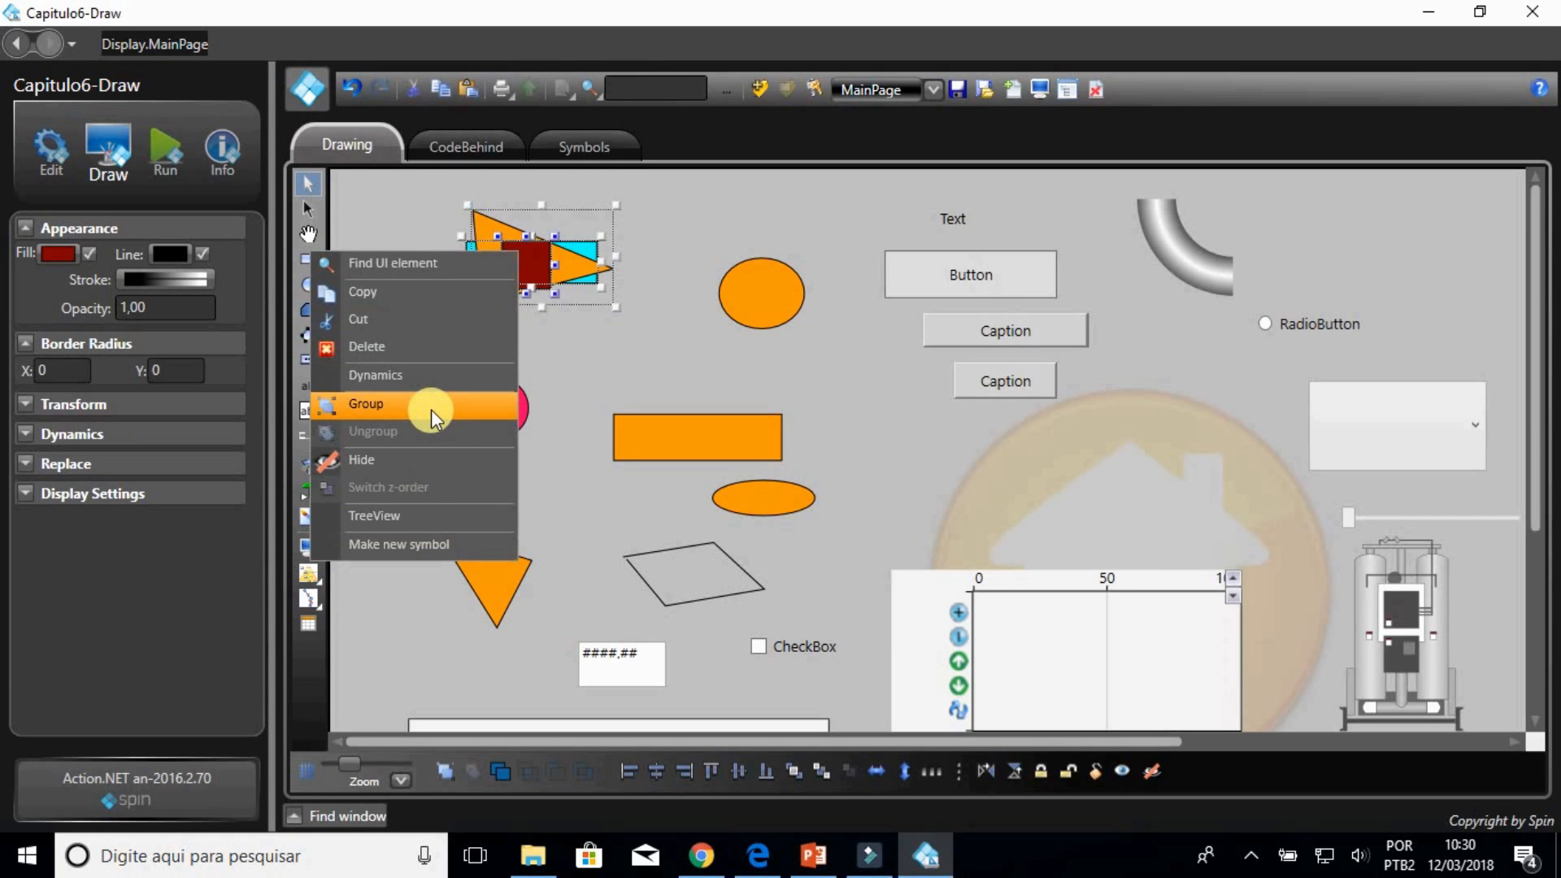
{"action": "left_click", "coordinate": [422, 544]}
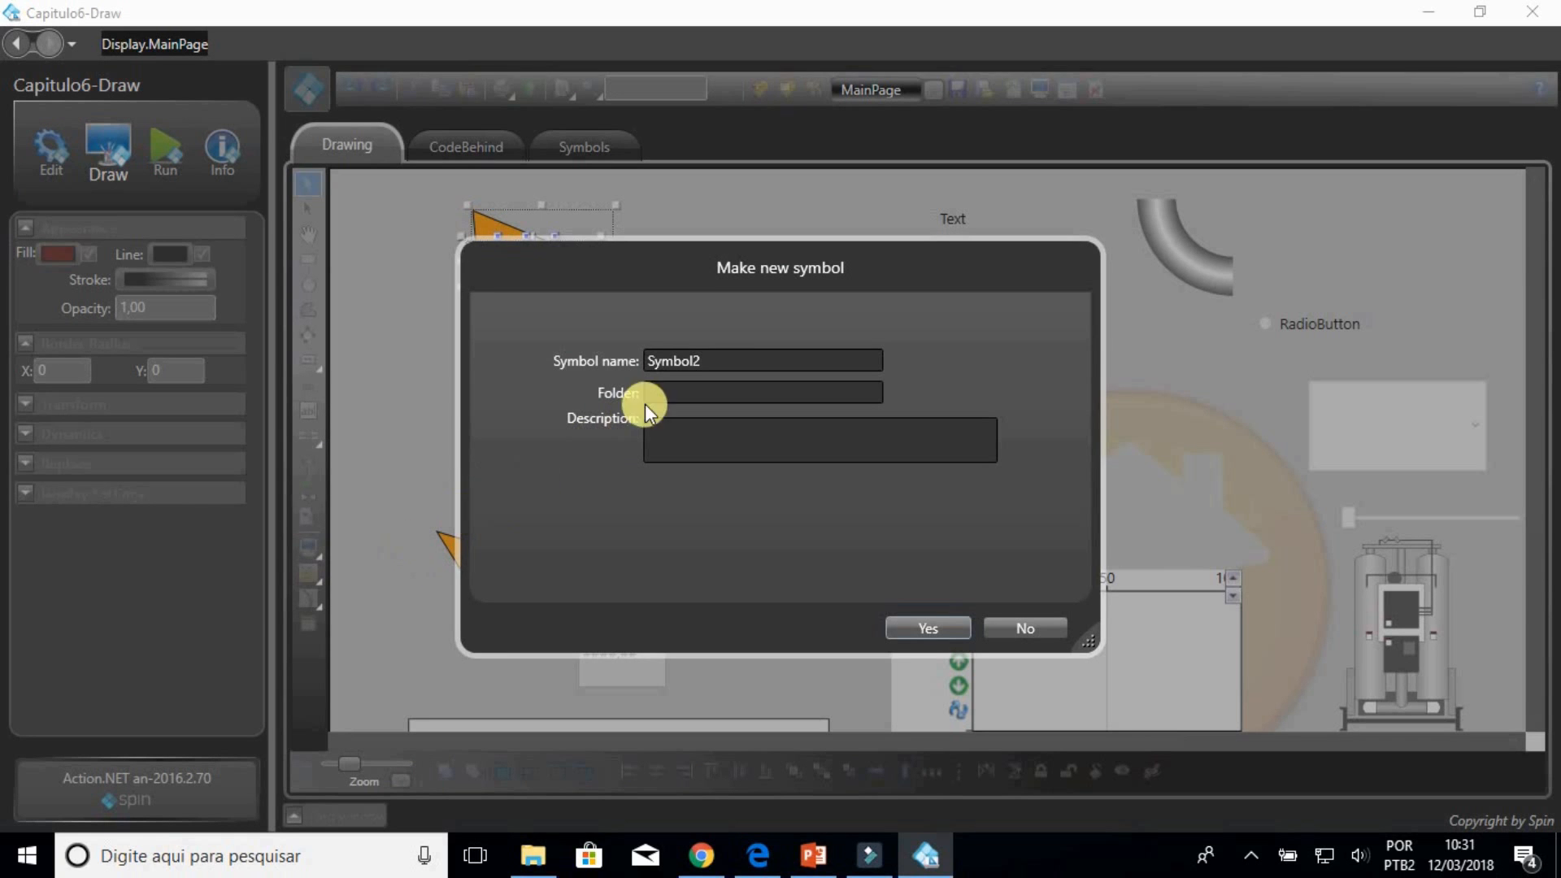
{"action": "left_click", "coordinate": [718, 369]}
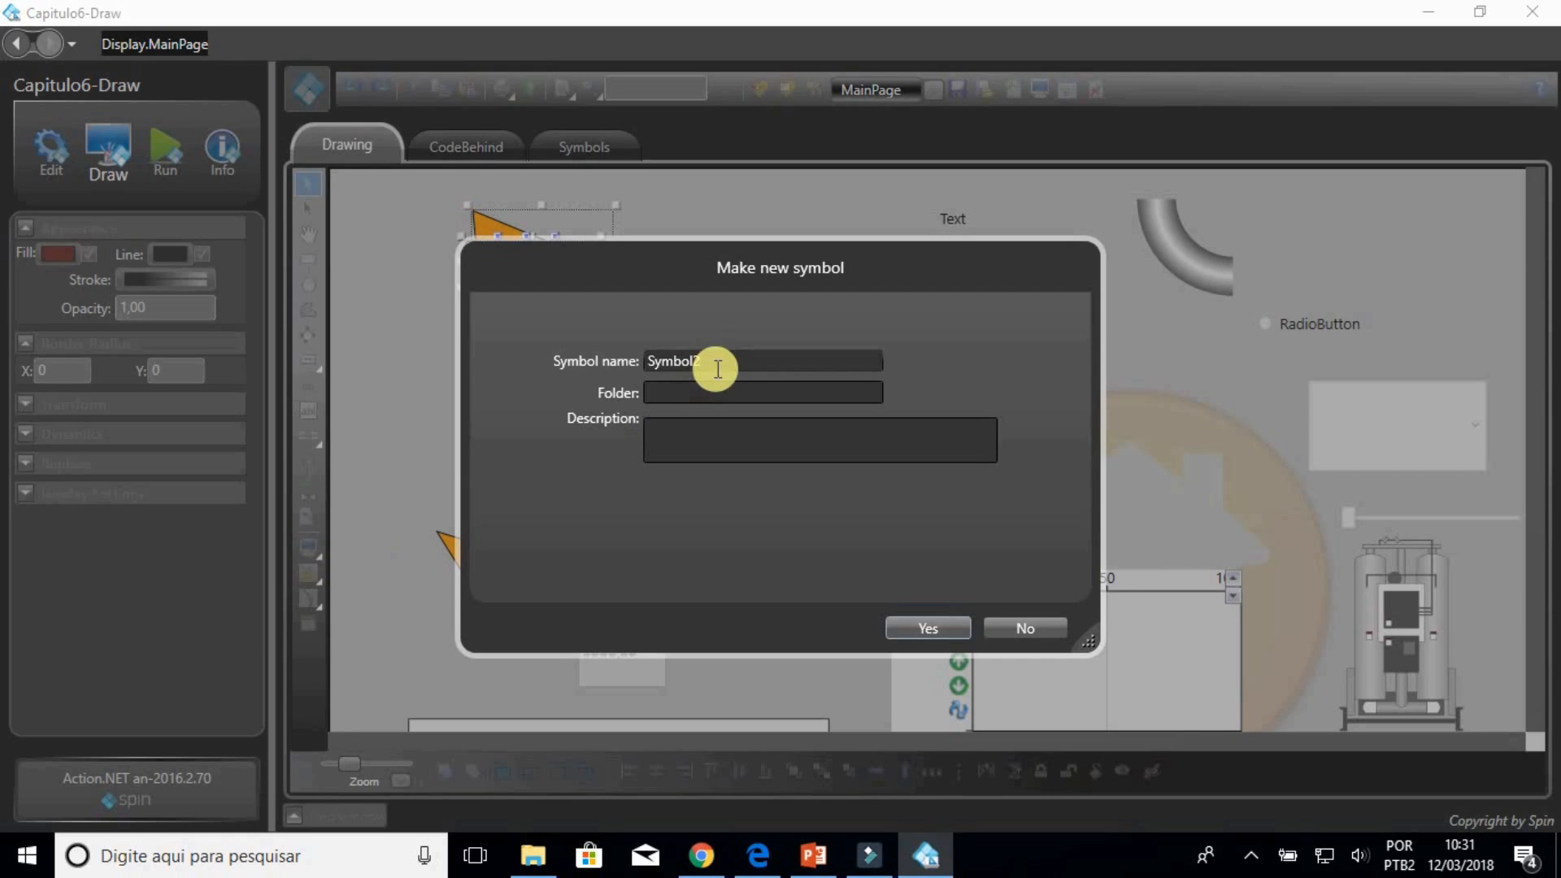
{"action": "left_click", "coordinate": [703, 388]}
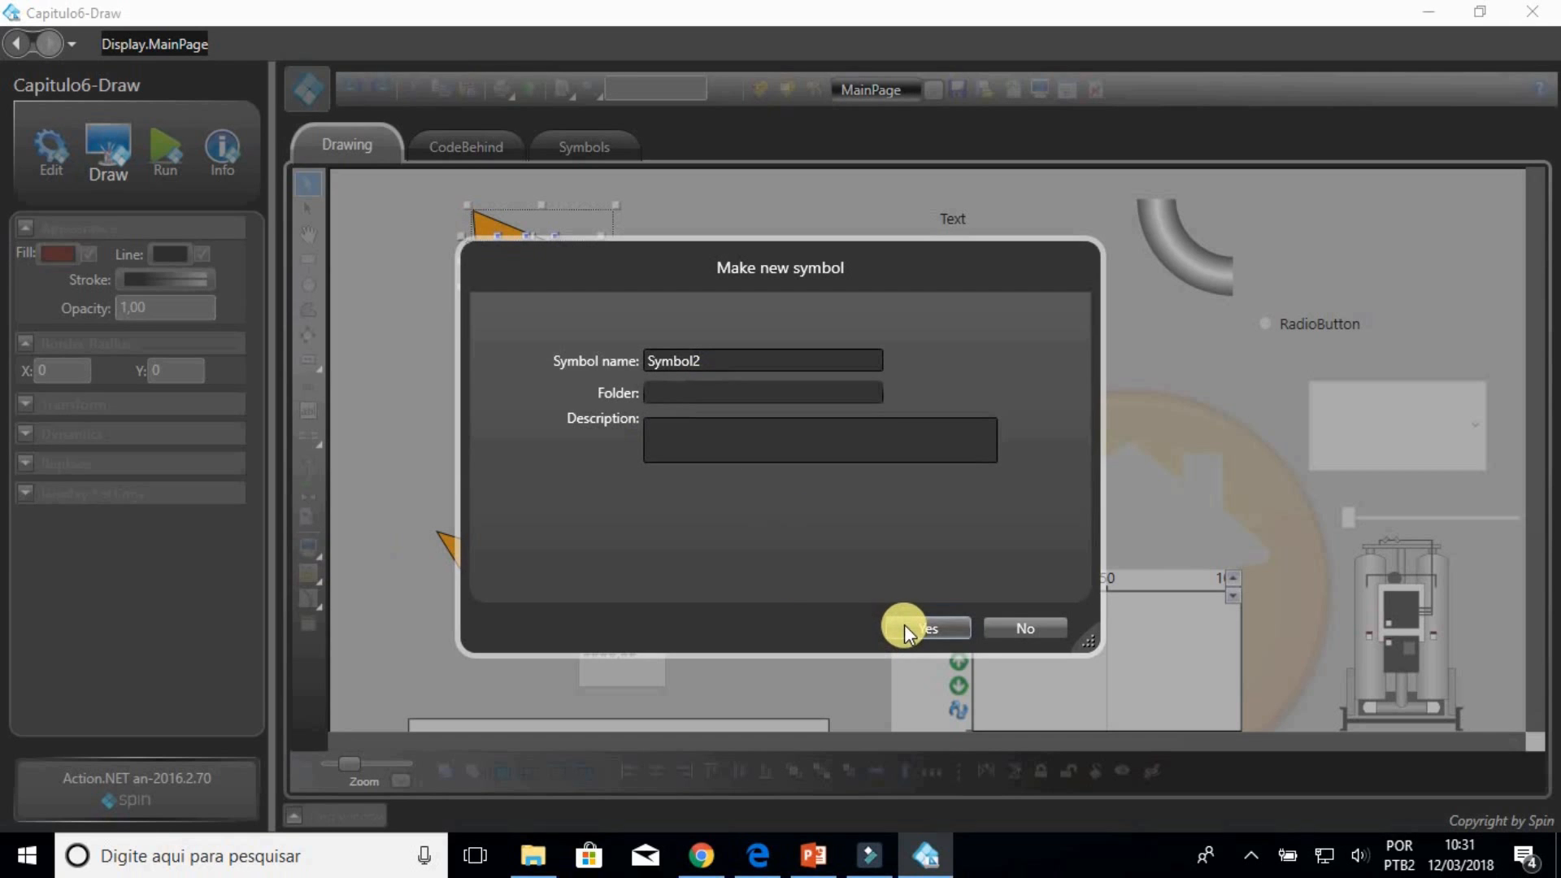
{"action": "left_click", "coordinate": [904, 627]}
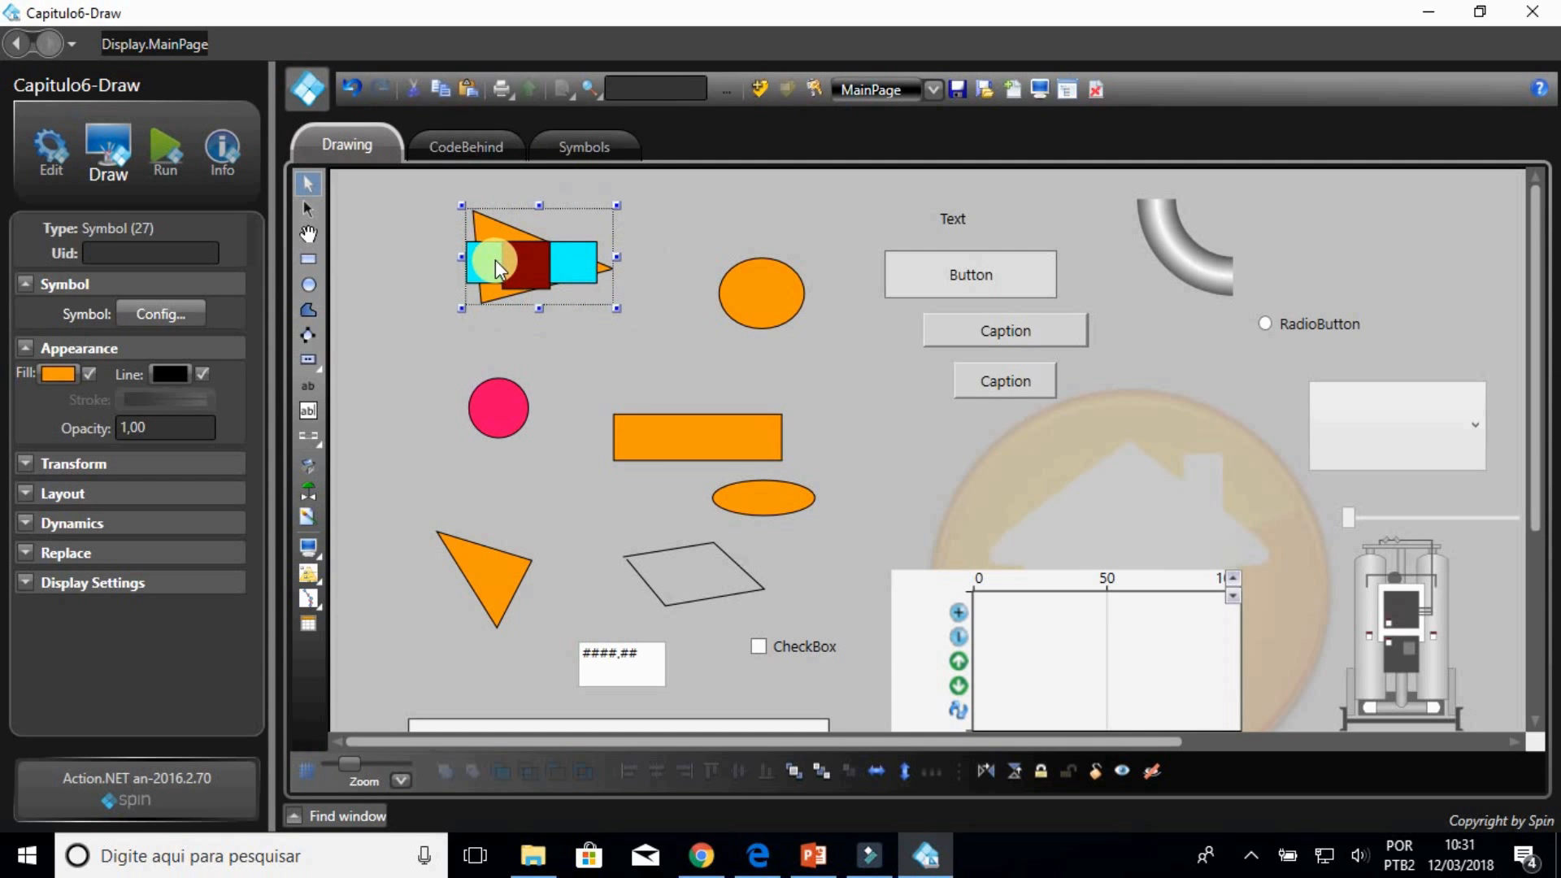
Step: Check the Symbol2 entry in the project's symbol list
{"action": "left_click", "coordinate": [558, 159]}
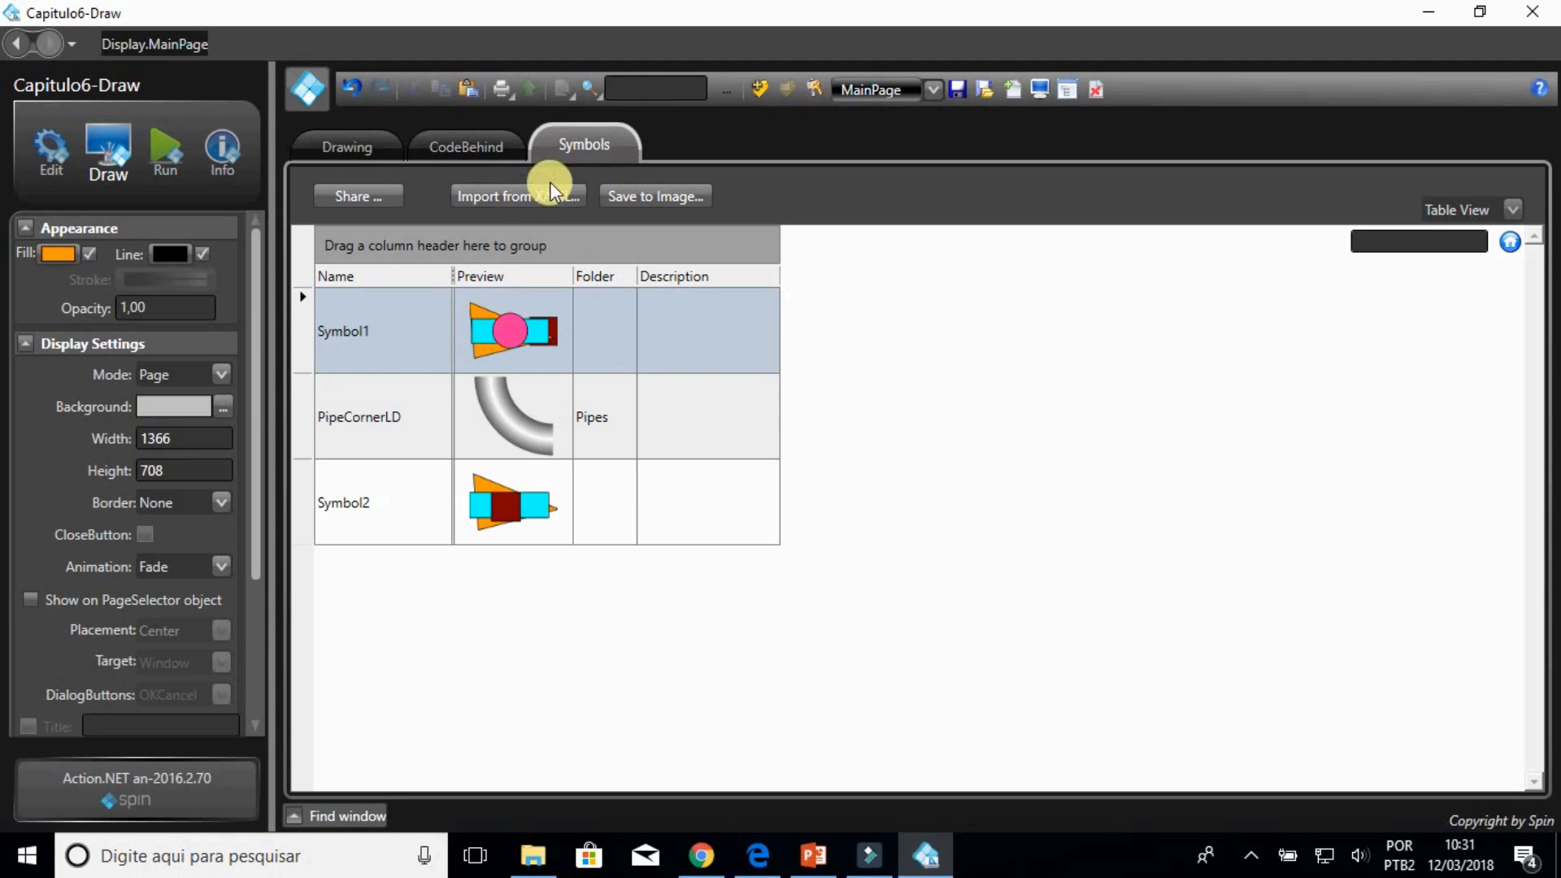
{"action": "left_click", "coordinate": [411, 517]}
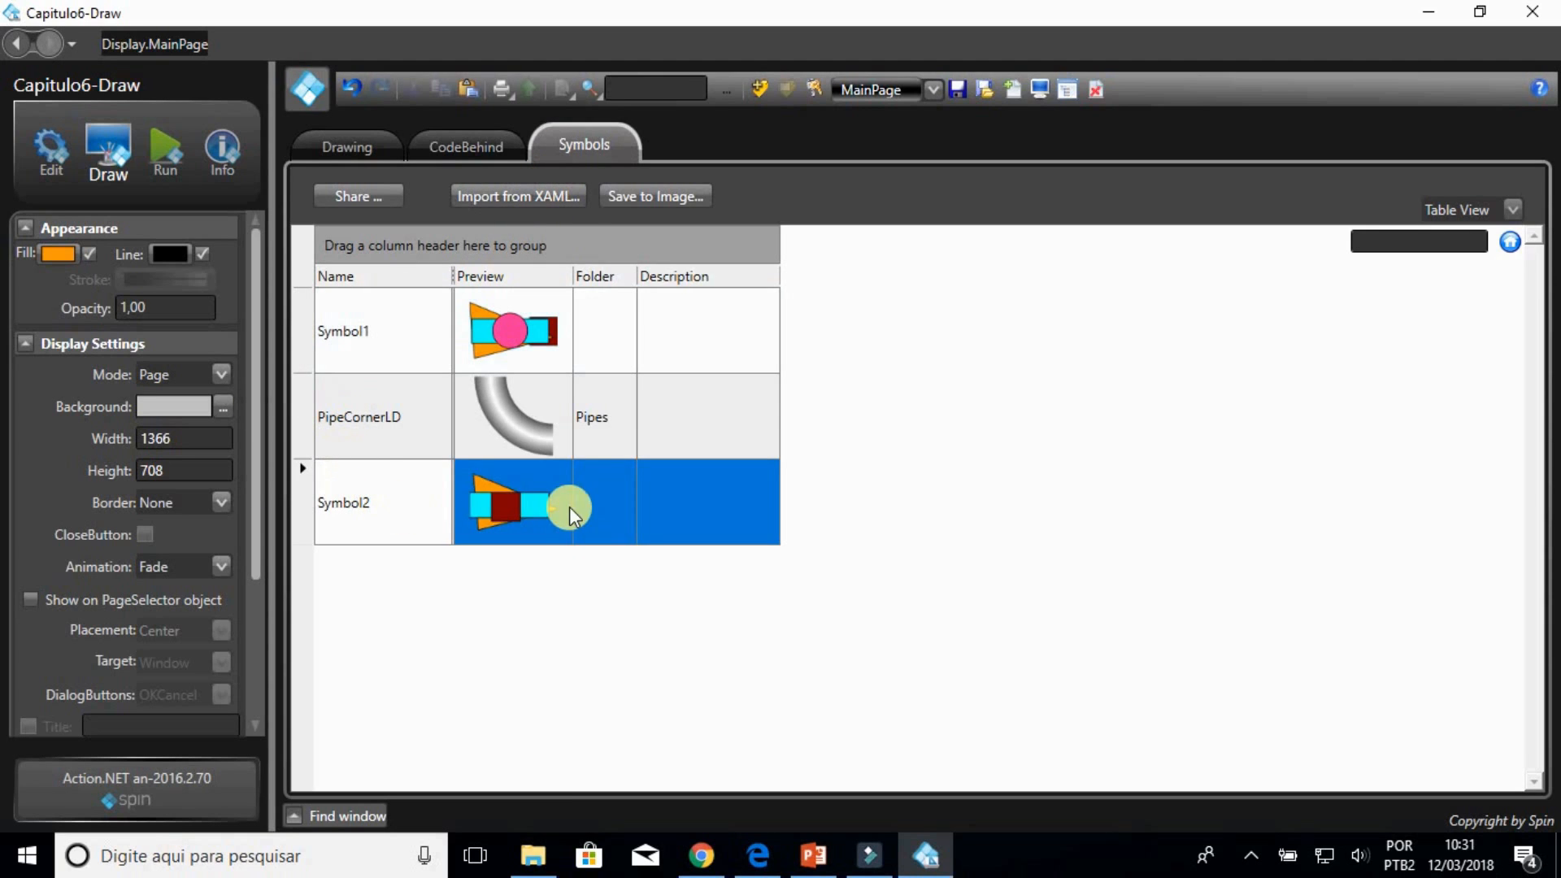
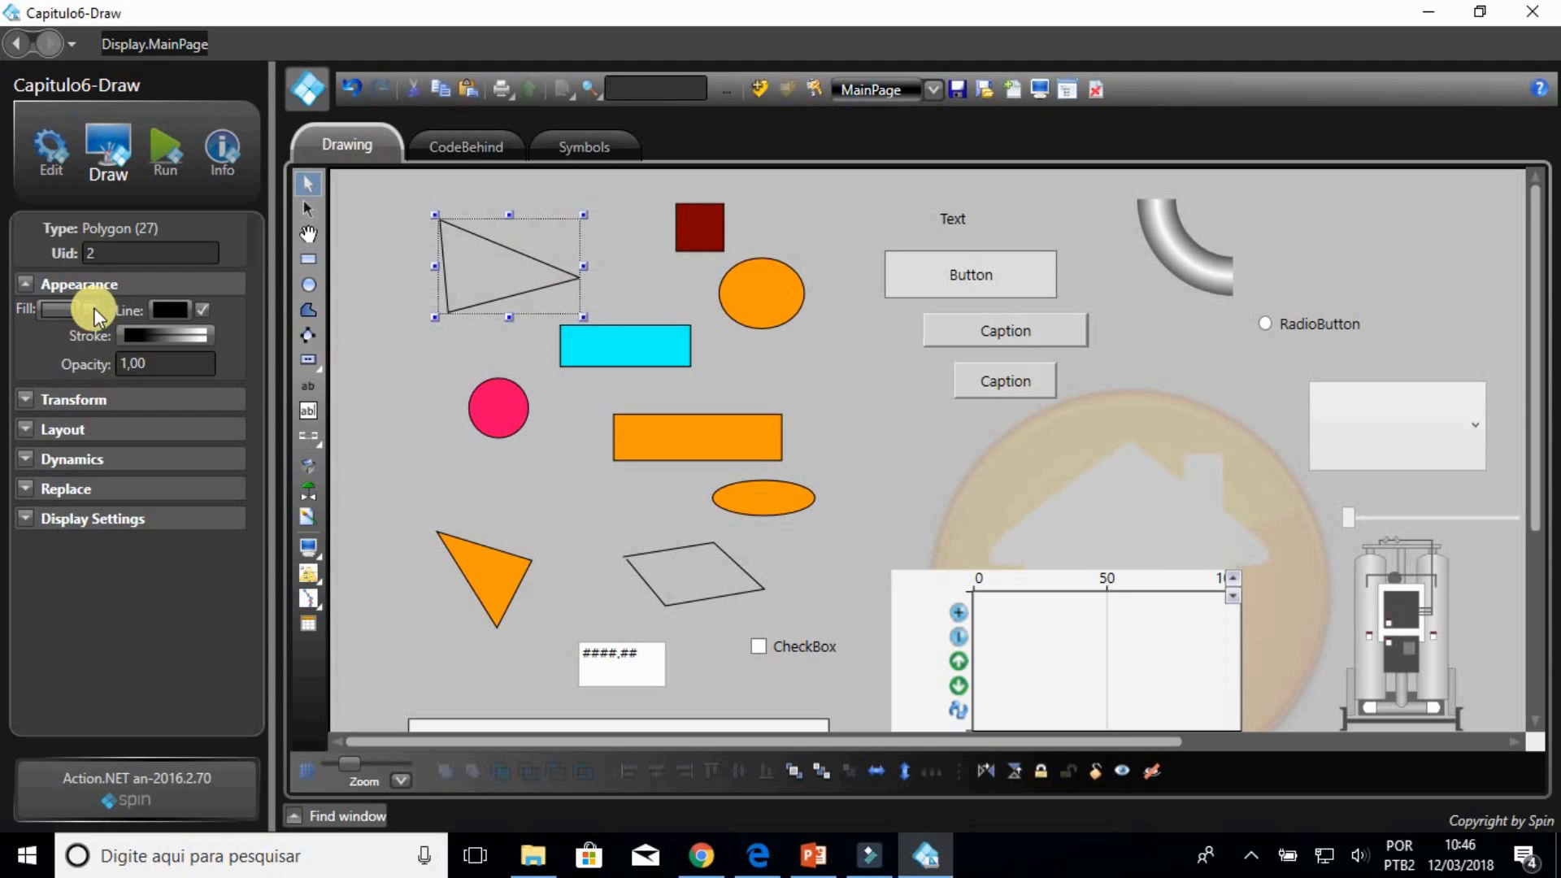
Step: Turn on the upper triangle's fill, switch its outline off and on again, and give the outline a dashed stroke
{"action": "left_click", "coordinate": [95, 307]}
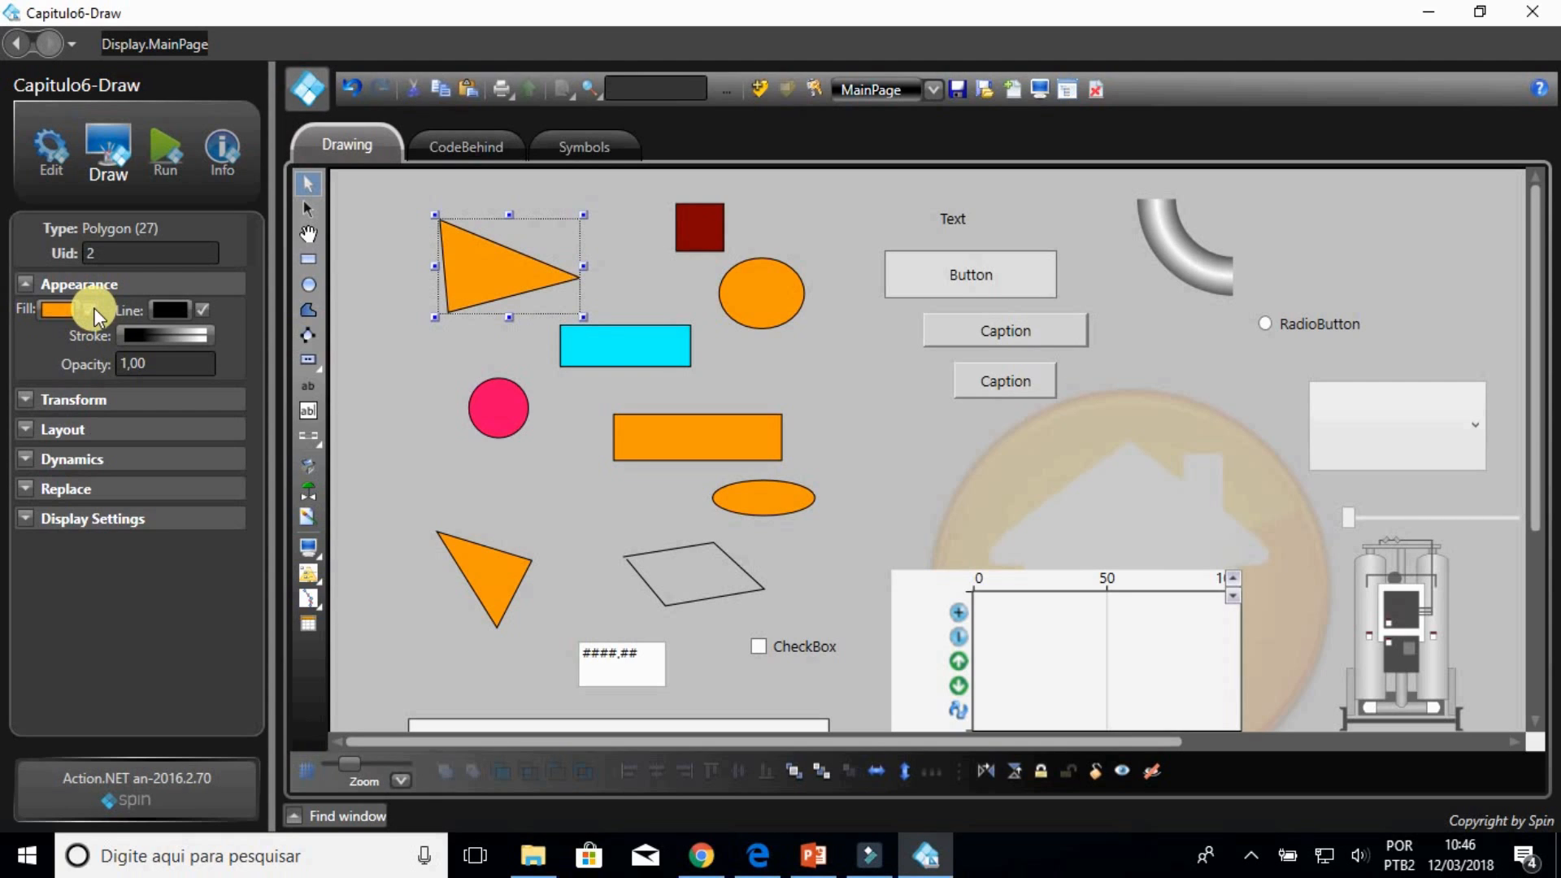
{"action": "left_click", "coordinate": [201, 308]}
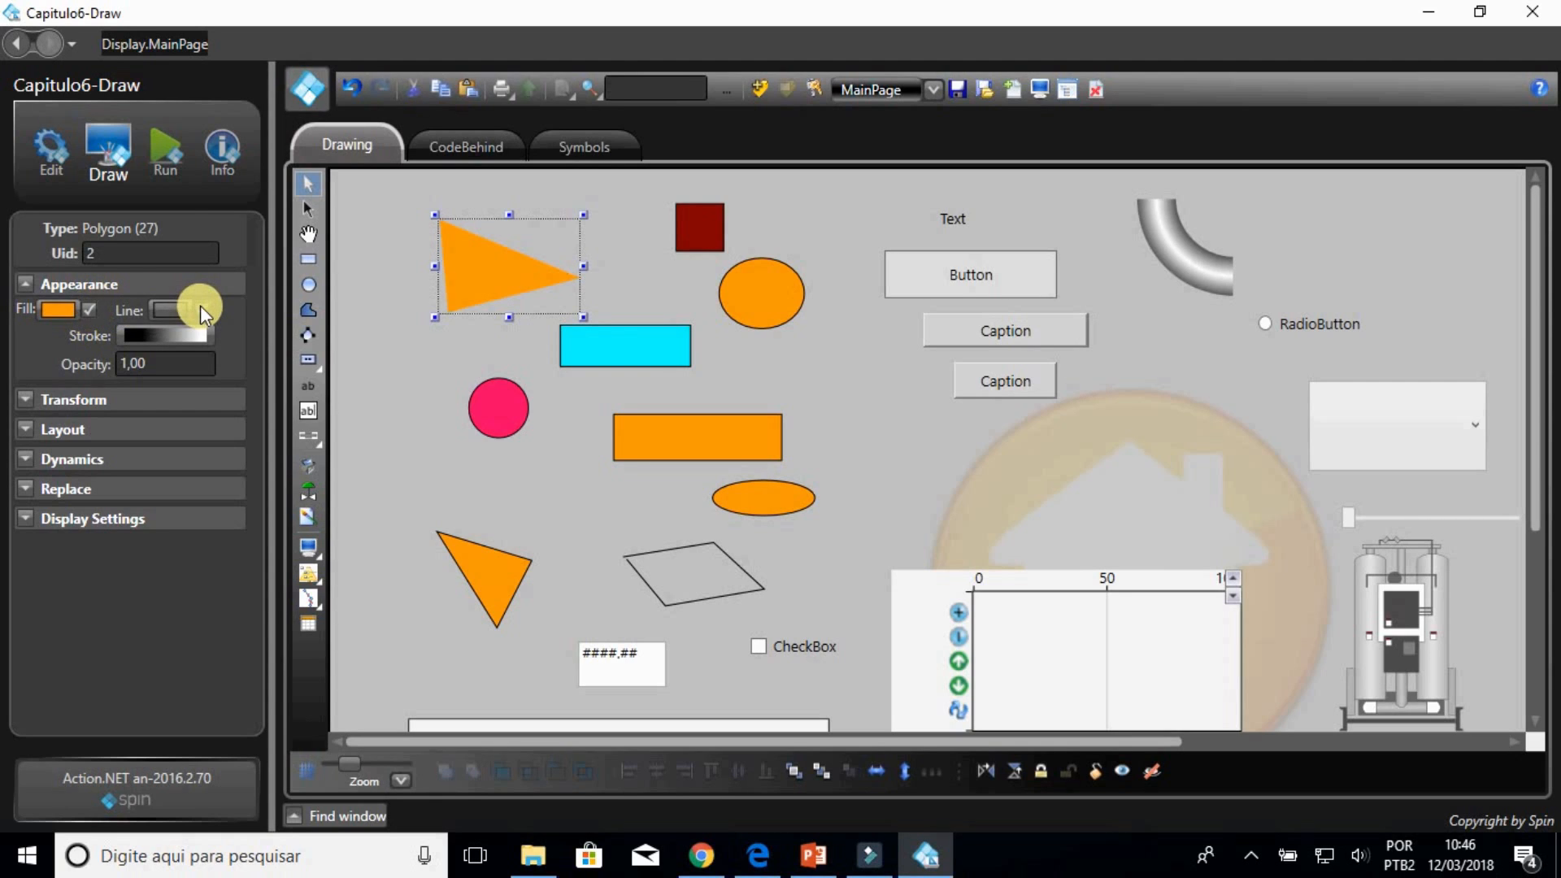
{"action": "left_click", "coordinate": [201, 308]}
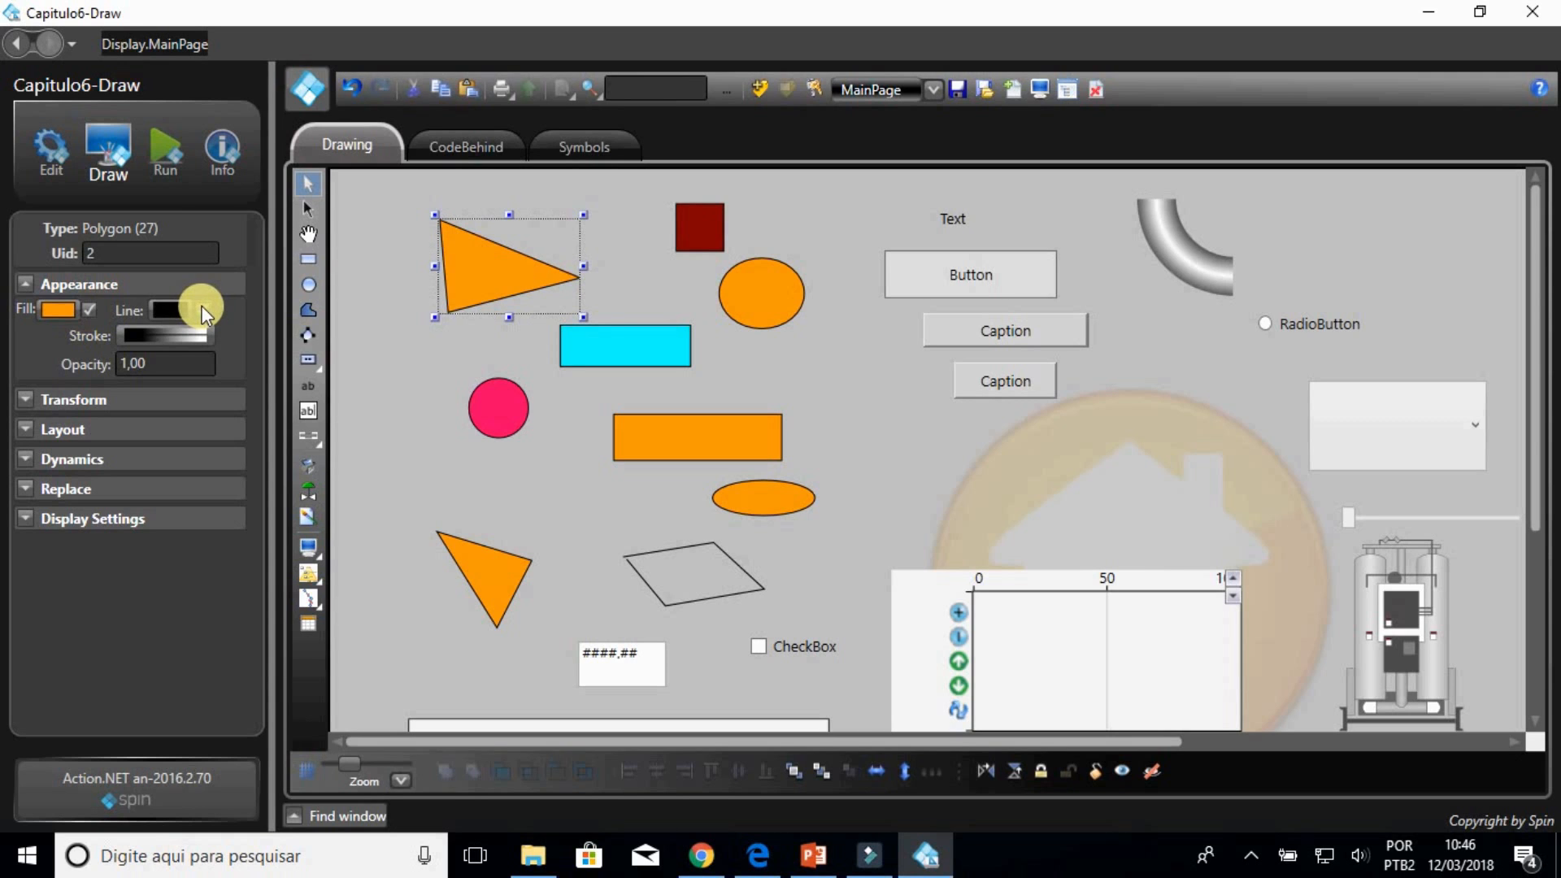
{"action": "left_click", "coordinate": [184, 342]}
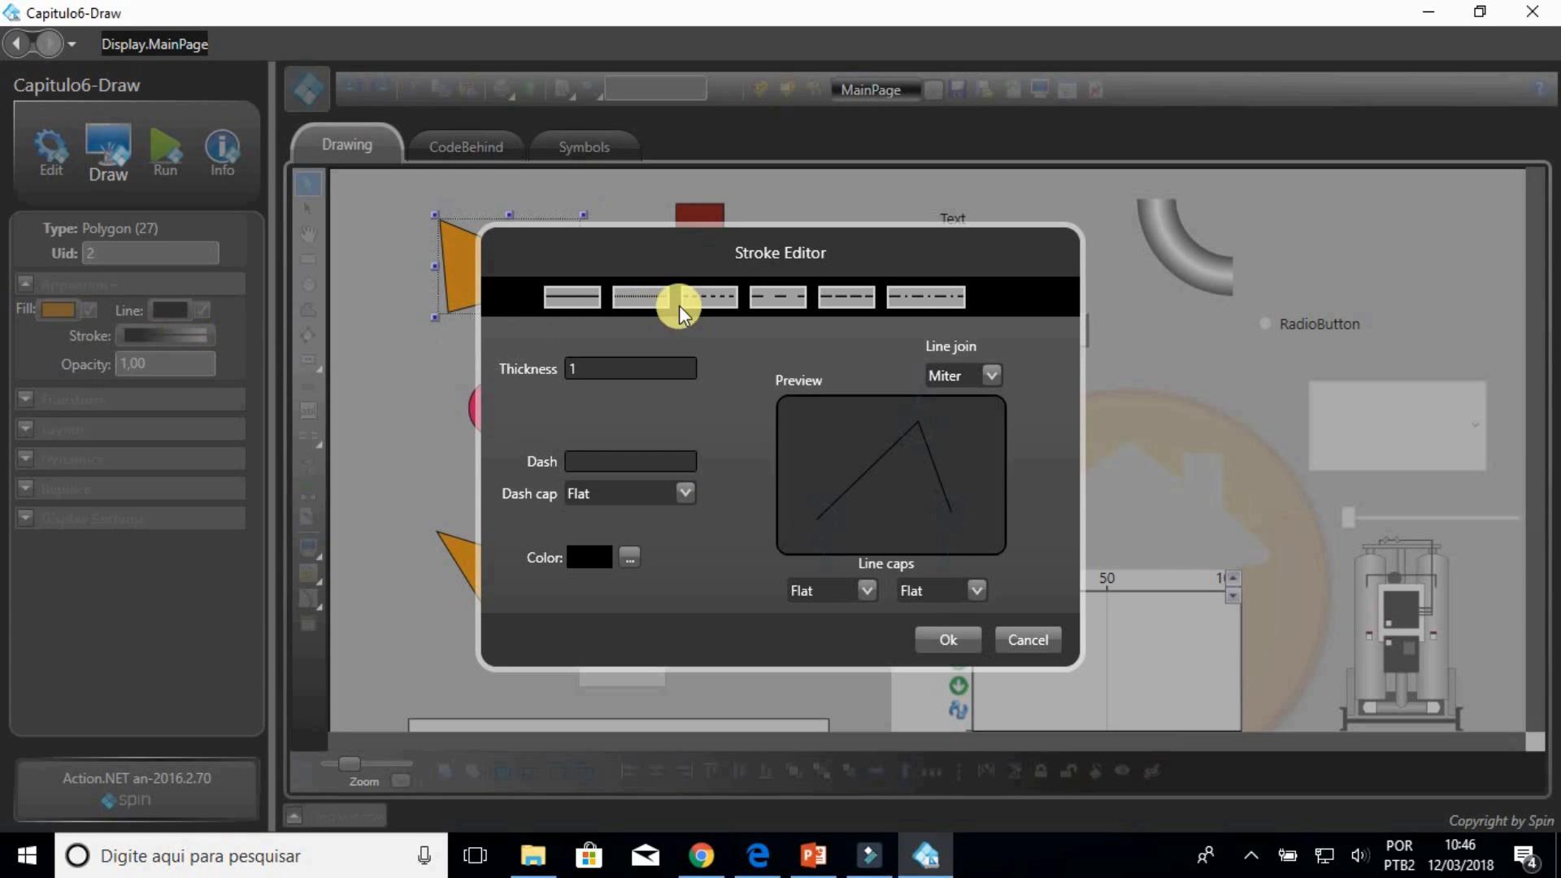
{"action": "left_click", "coordinate": [943, 643]}
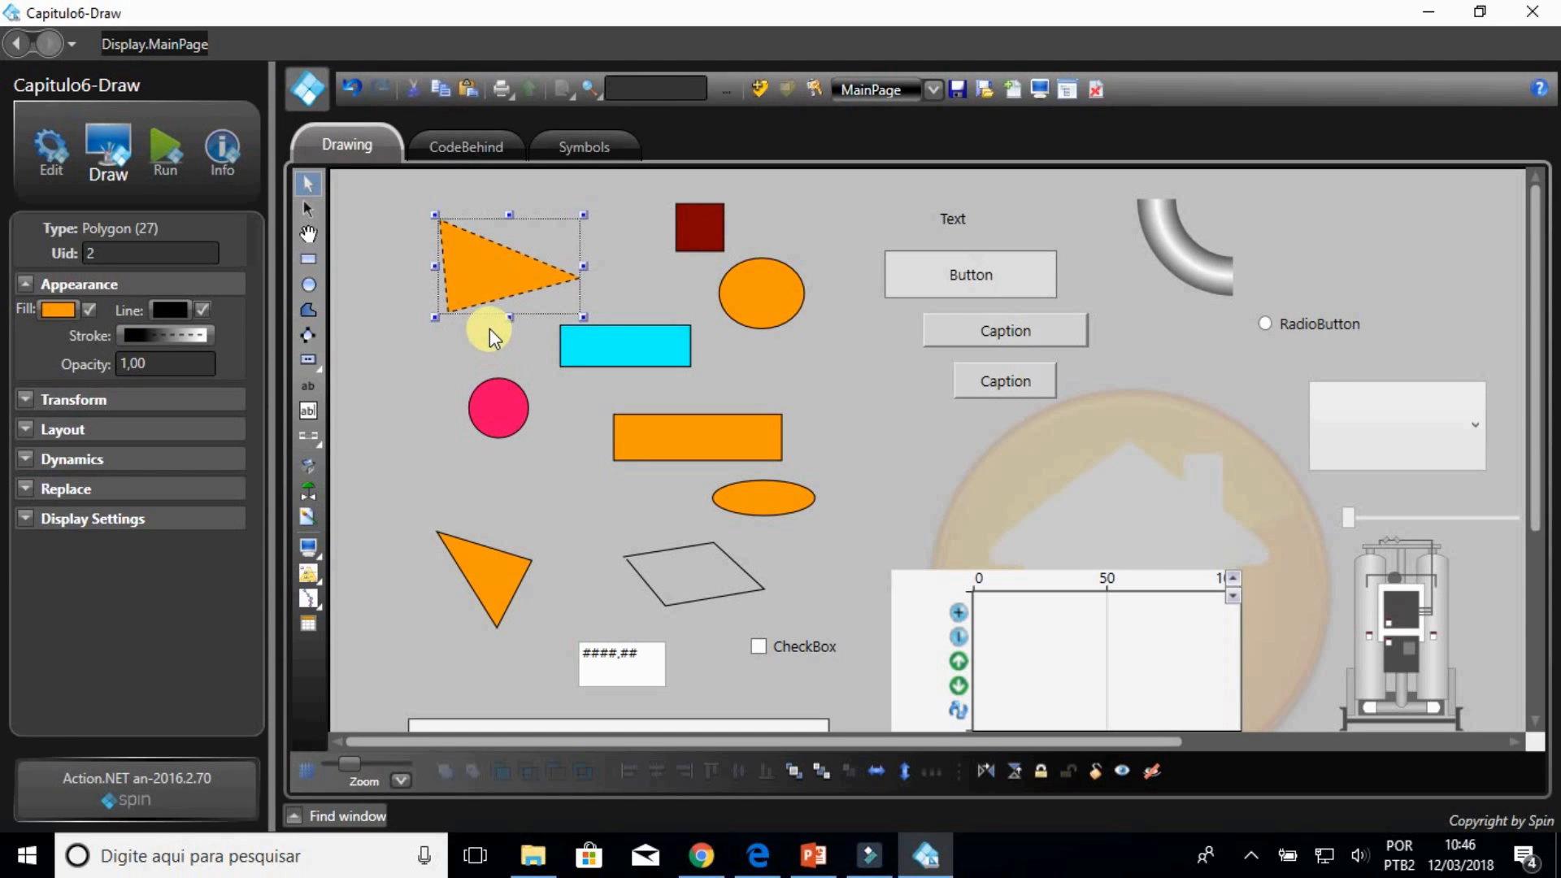
Step: Try an opacity of 0,50 on the upper triangle and restore it to 1,00
{"action": "left_click", "coordinate": [151, 371]}
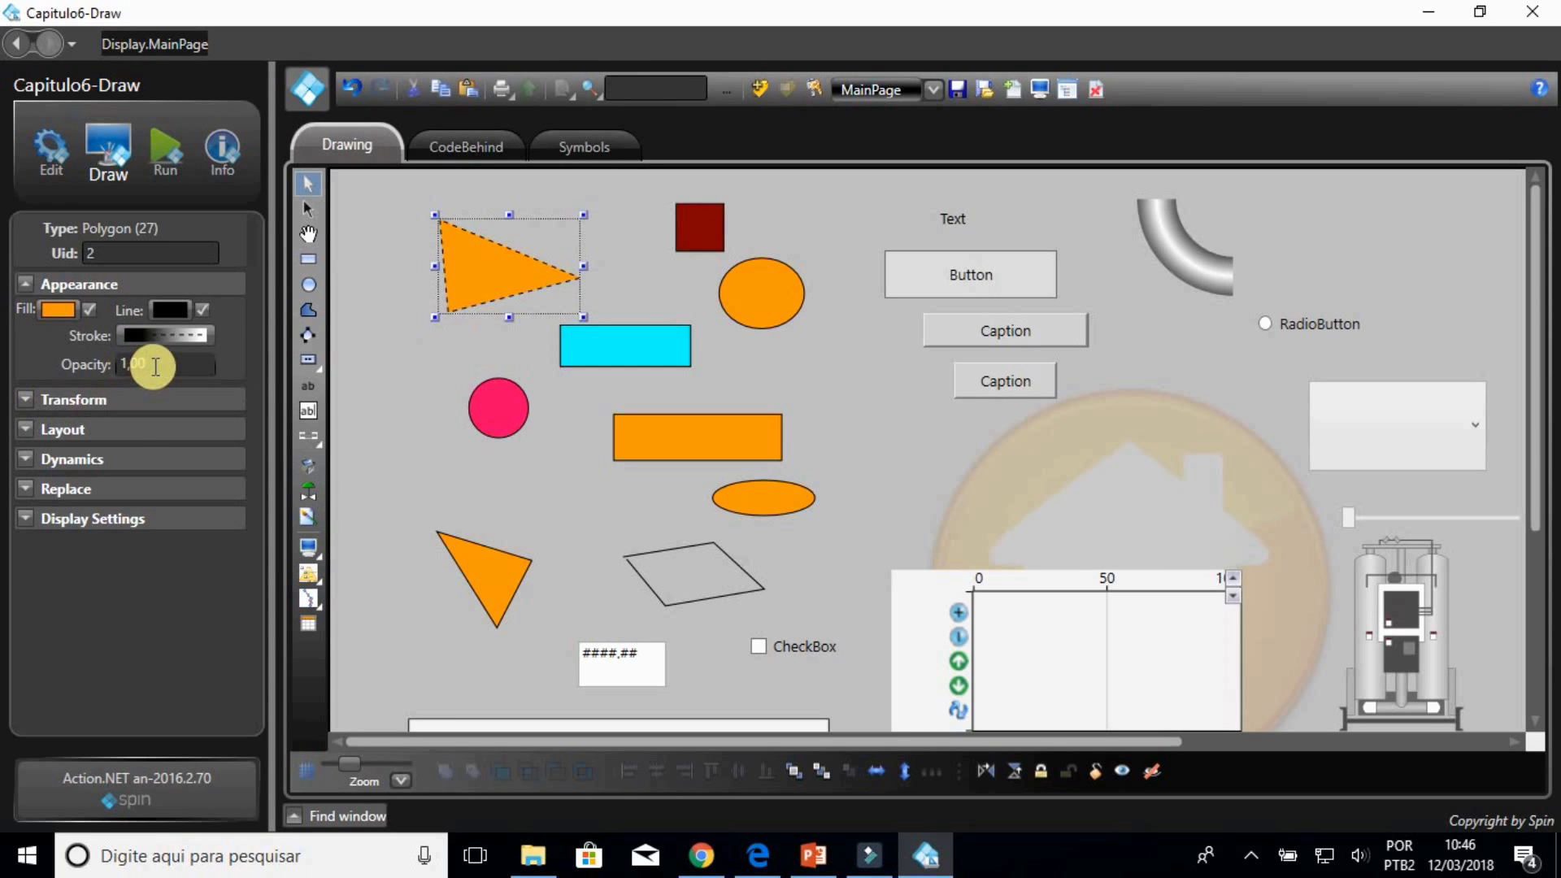
{"action": "left_click", "coordinate": [126, 366]}
{"action": "key", "text": "BackSpace"}
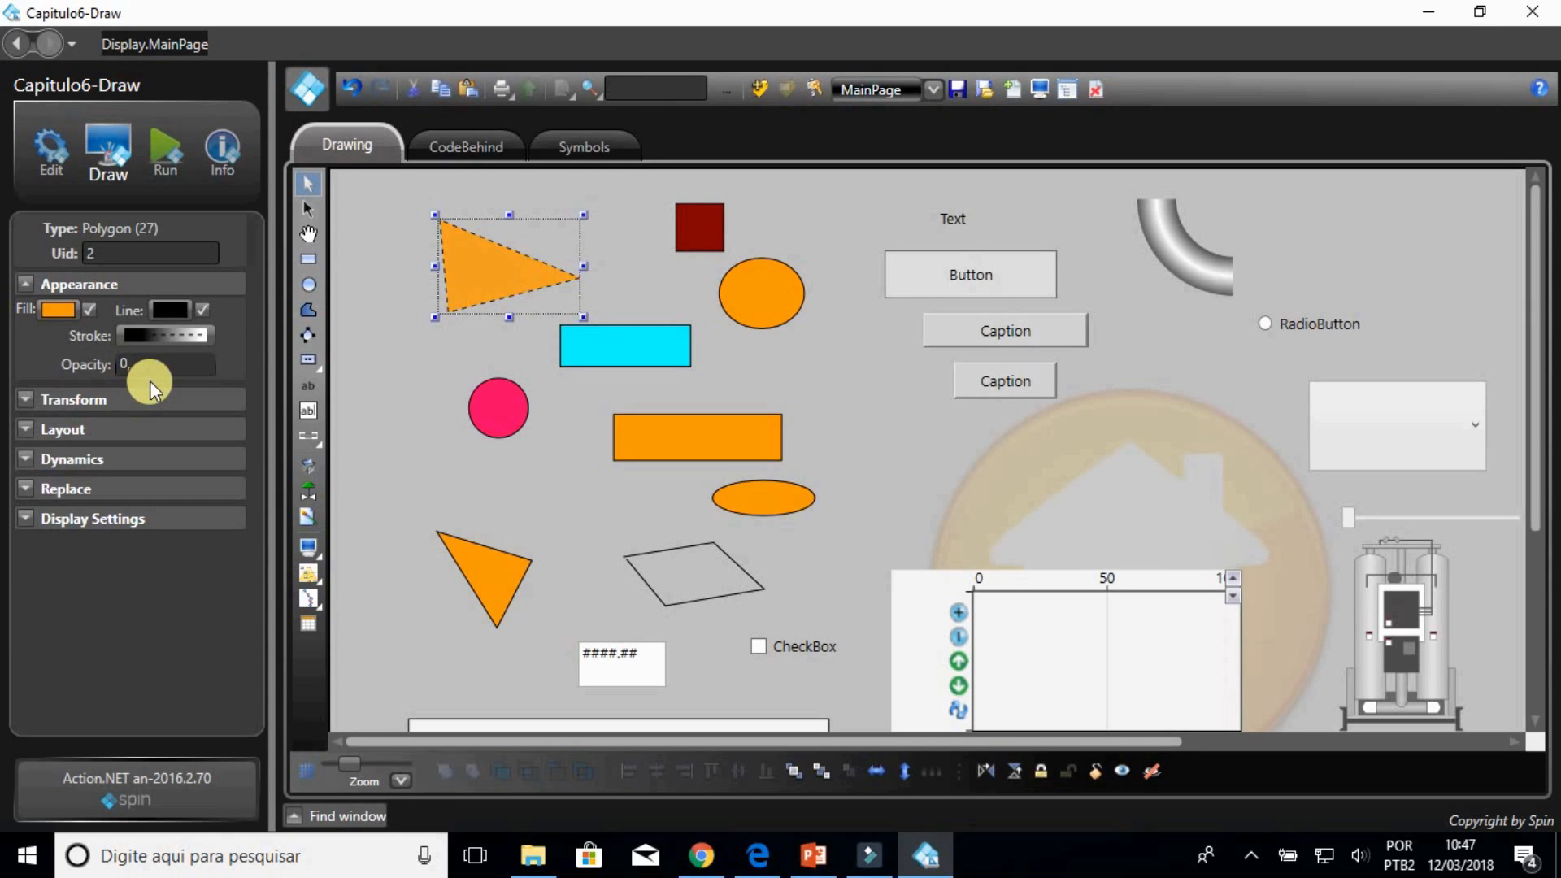
{"action": "key", "text": "Return"}
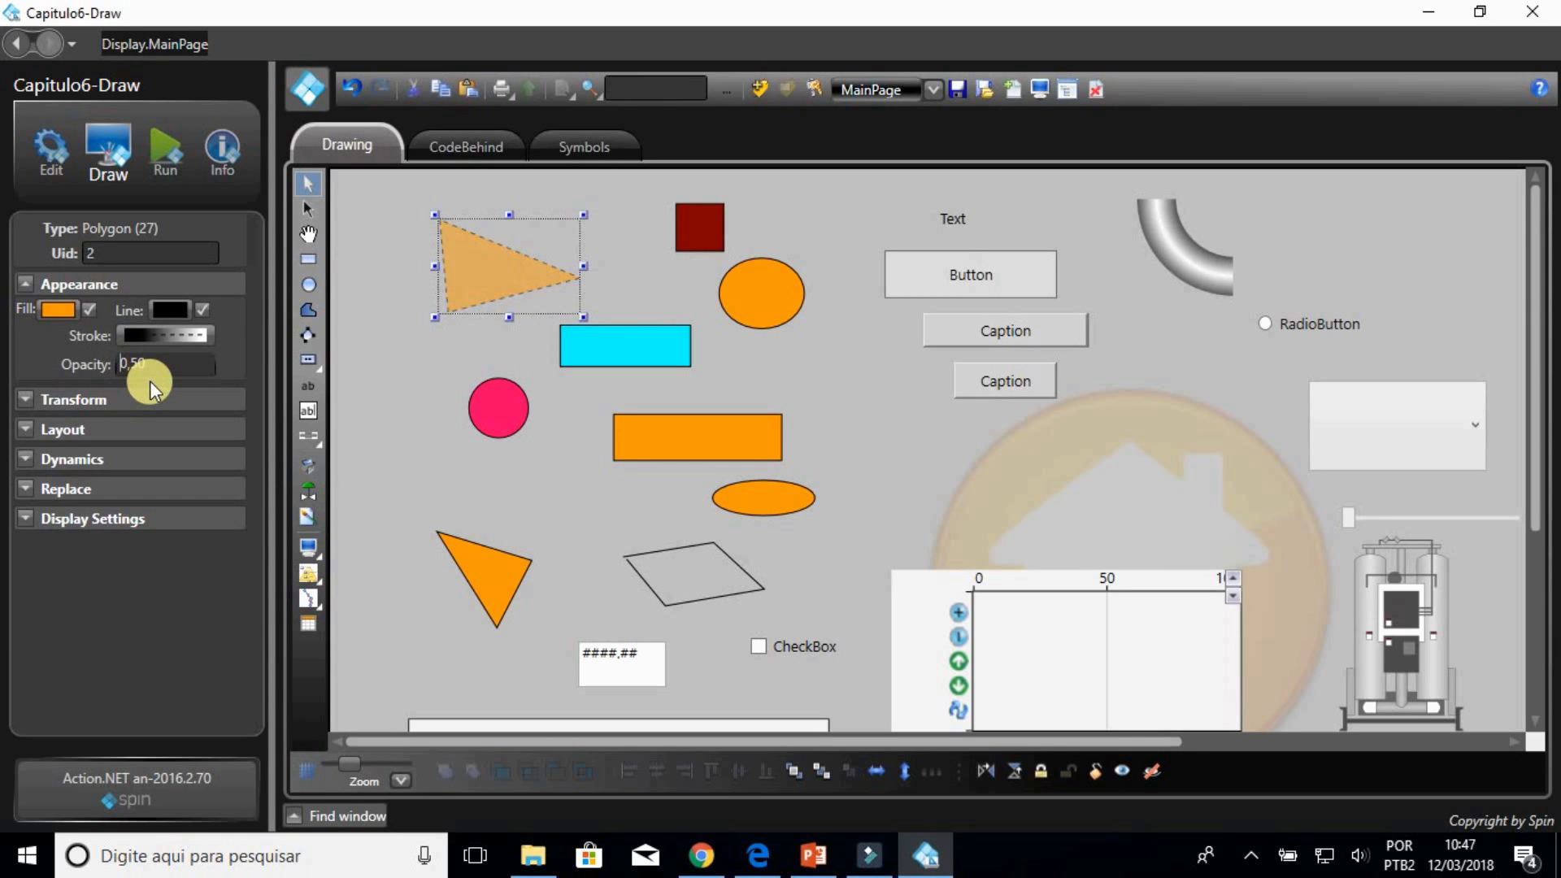
{"action": "left_click_drag", "start_coordinate": [150, 380], "coordinate": [112, 369]}
{"action": "type", "text": "1"}
{"action": "key", "text": "Return"}
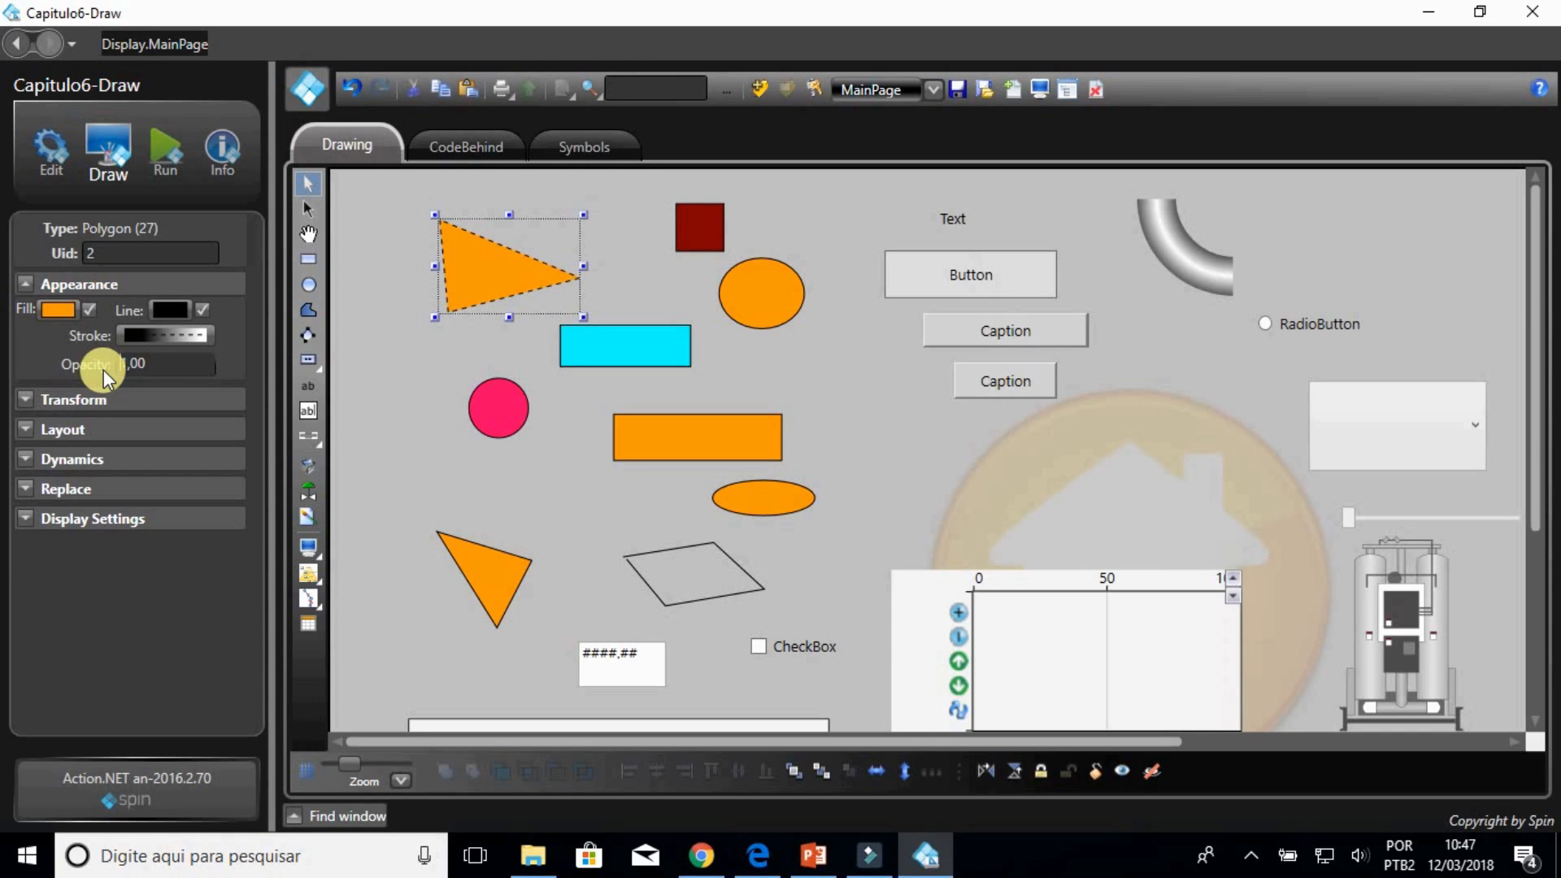
Step: Rotate the upper triangle by about 7 degrees and set its width to 100
{"action": "left_click", "coordinate": [28, 403]}
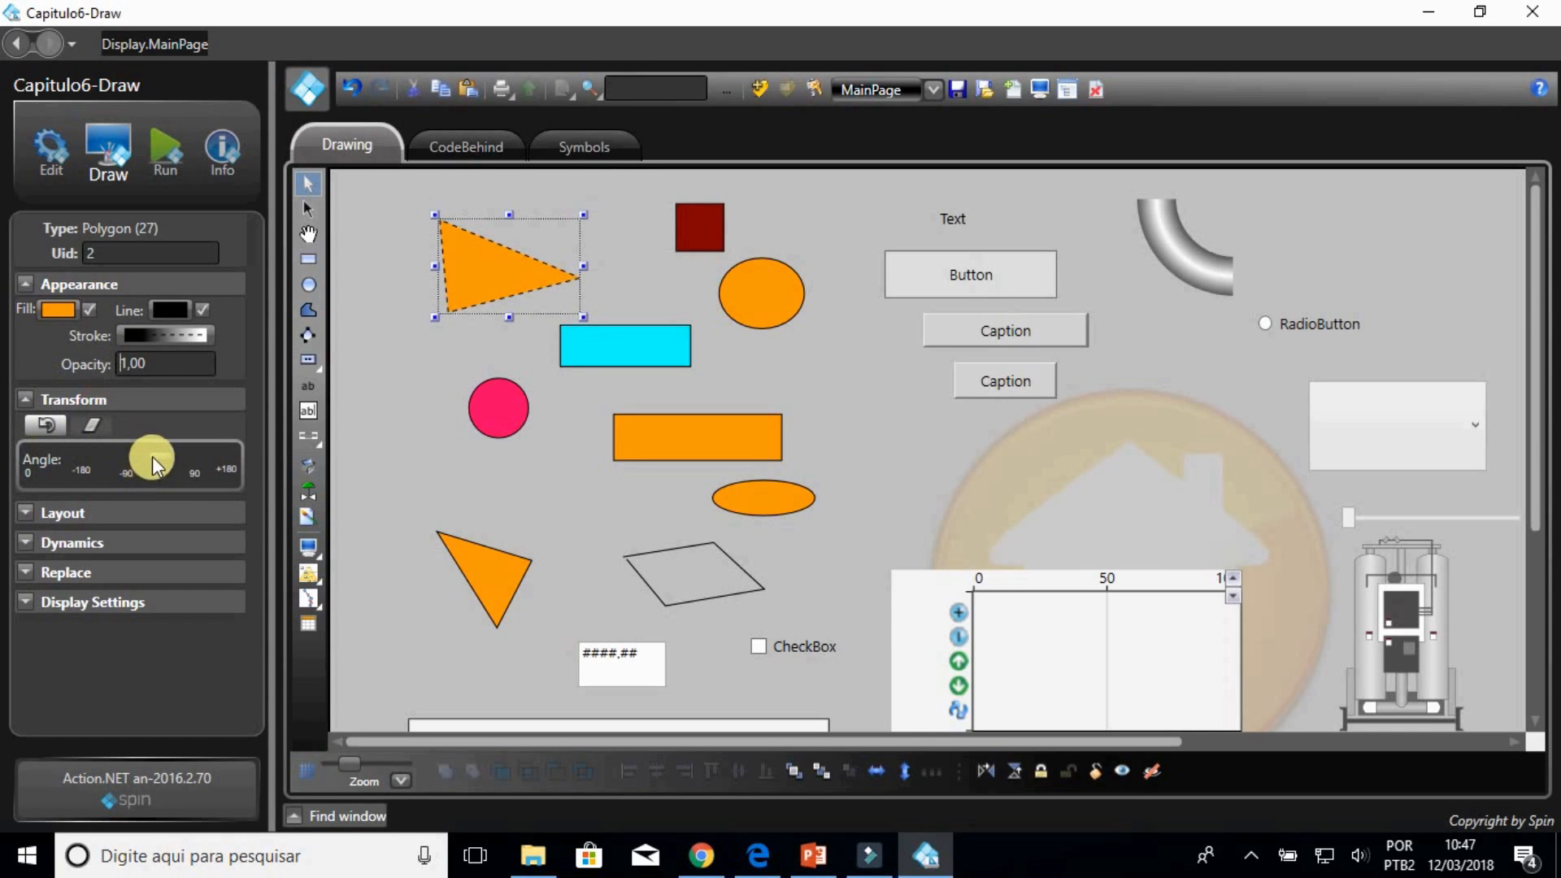
{"action": "mouse_move", "coordinate": [153, 456]}
{"action": "left_mouse_down"}
{"action": "mouse_move", "coordinate": [228, 450]}
{"action": "mouse_move", "coordinate": [70, 455]}
{"action": "mouse_move", "coordinate": [157, 442]}
{"action": "left_mouse_up"}
{"action": "left_click", "coordinate": [29, 514]}
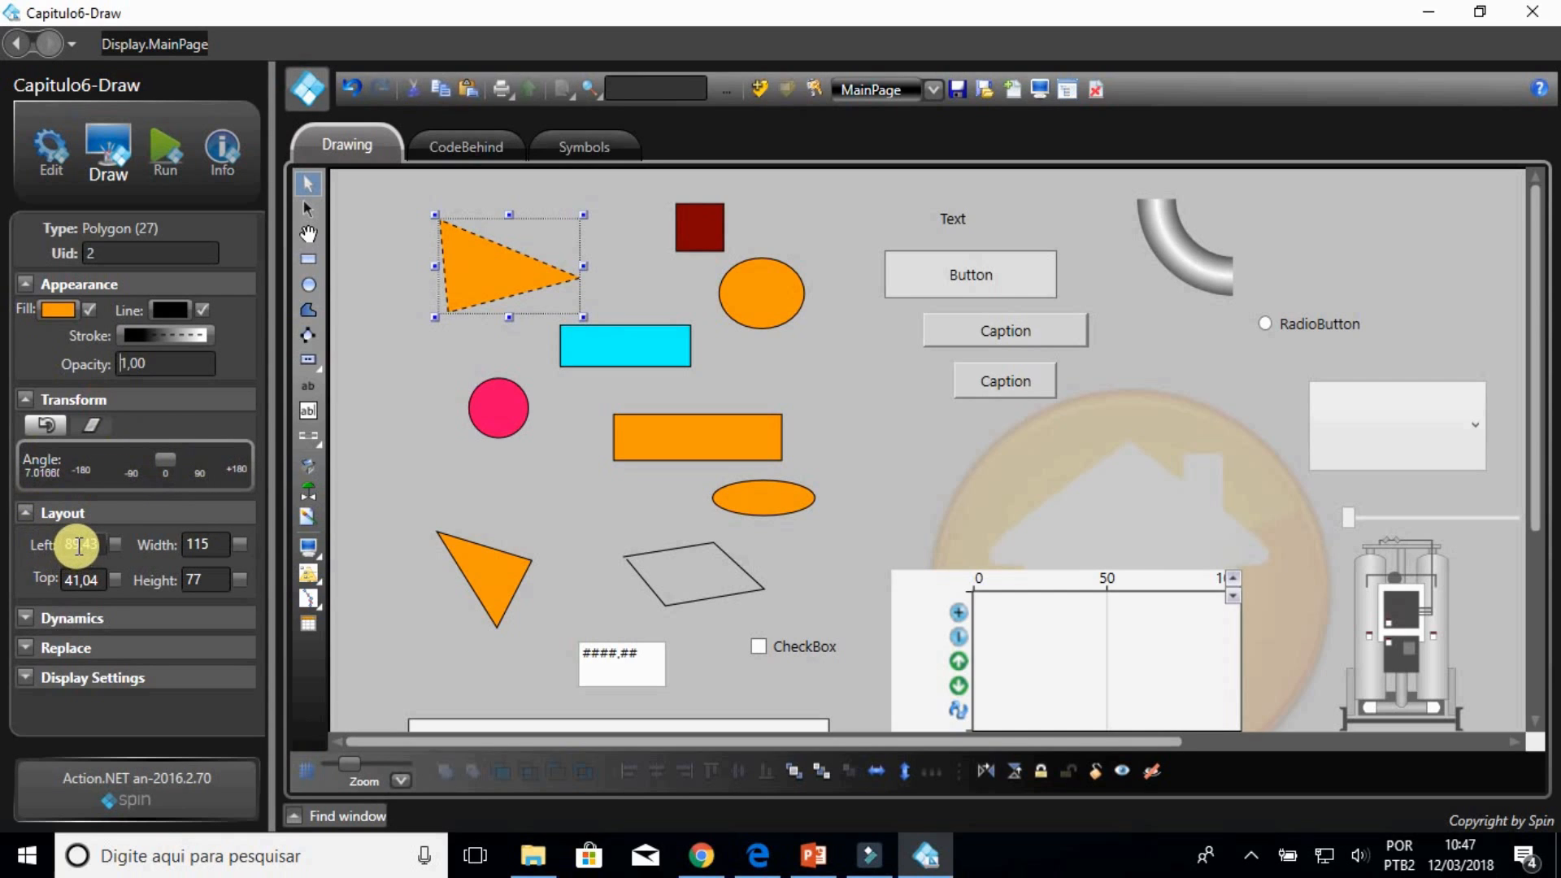
{"action": "double_click", "coordinate": [213, 545]}
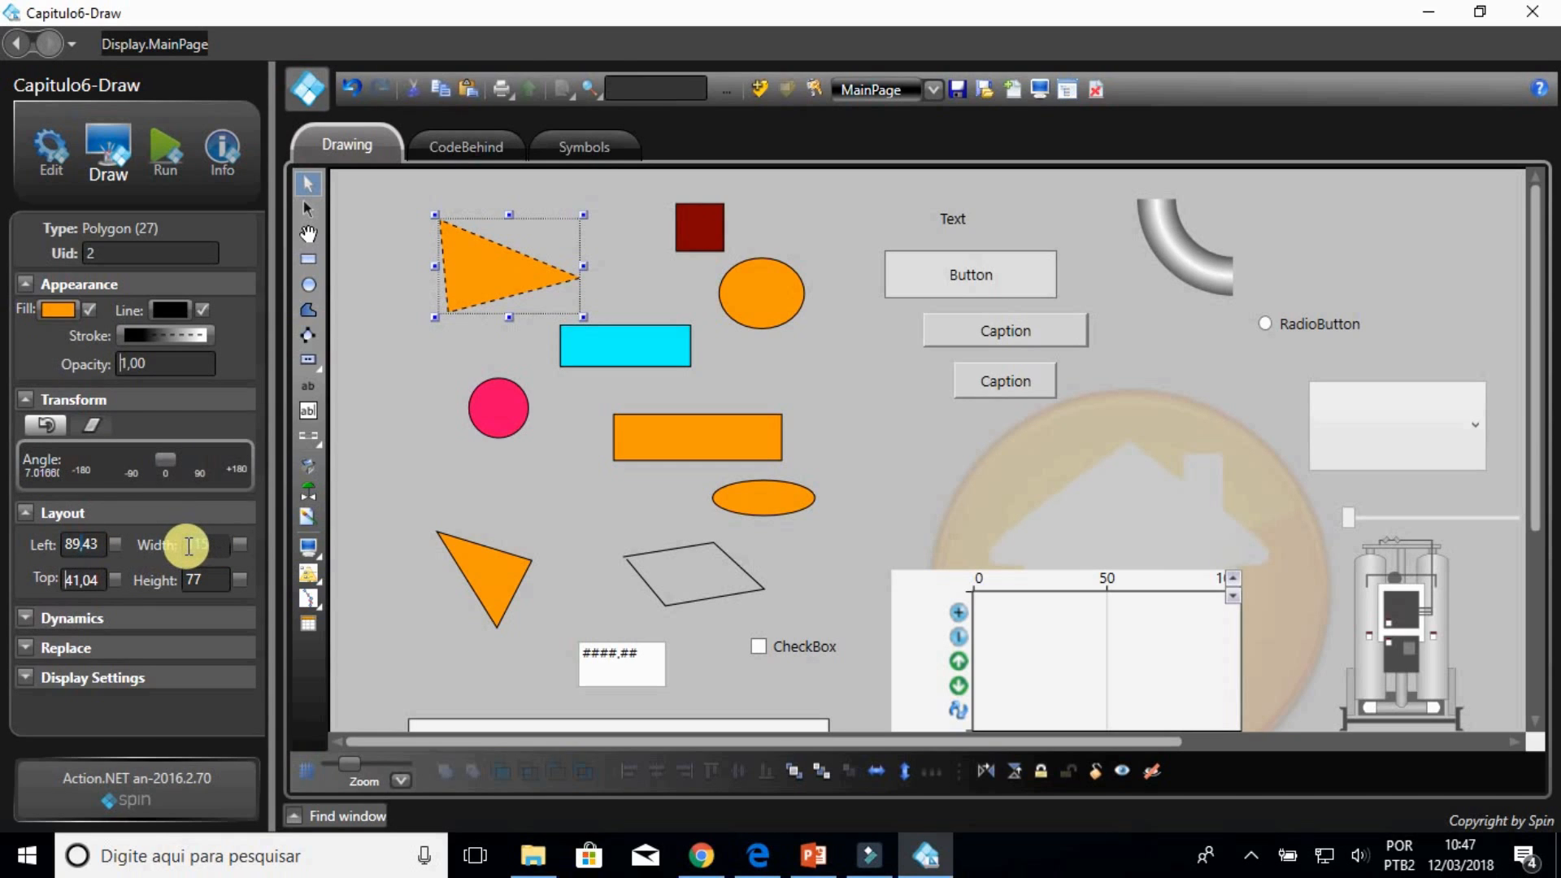
{"action": "type", "text": "100"}
{"action": "key", "text": "Return"}
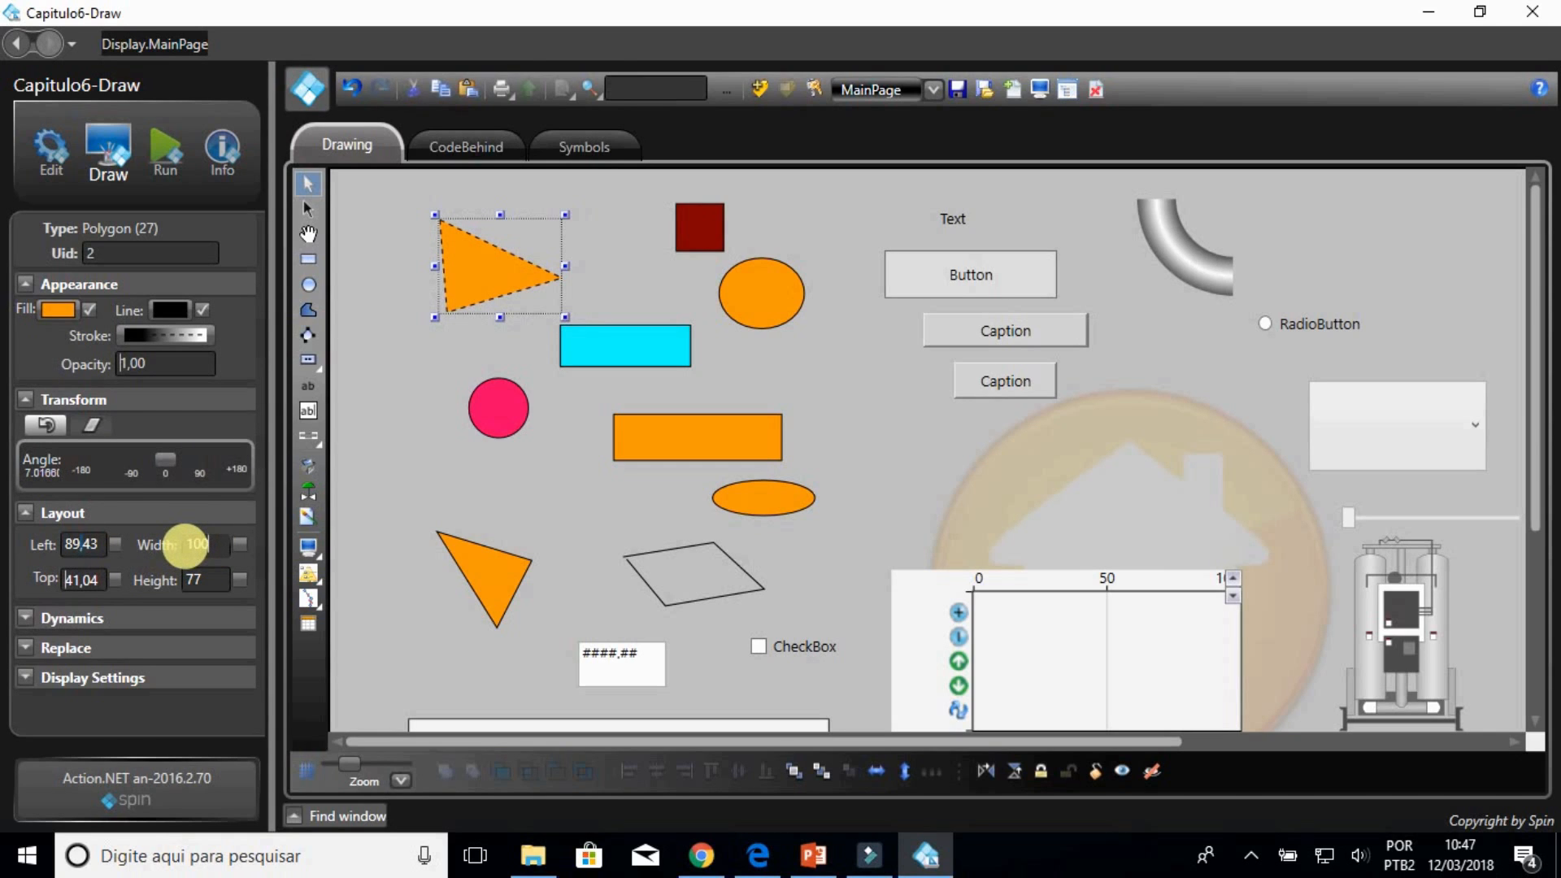
{"action": "left_click", "coordinate": [26, 514]}
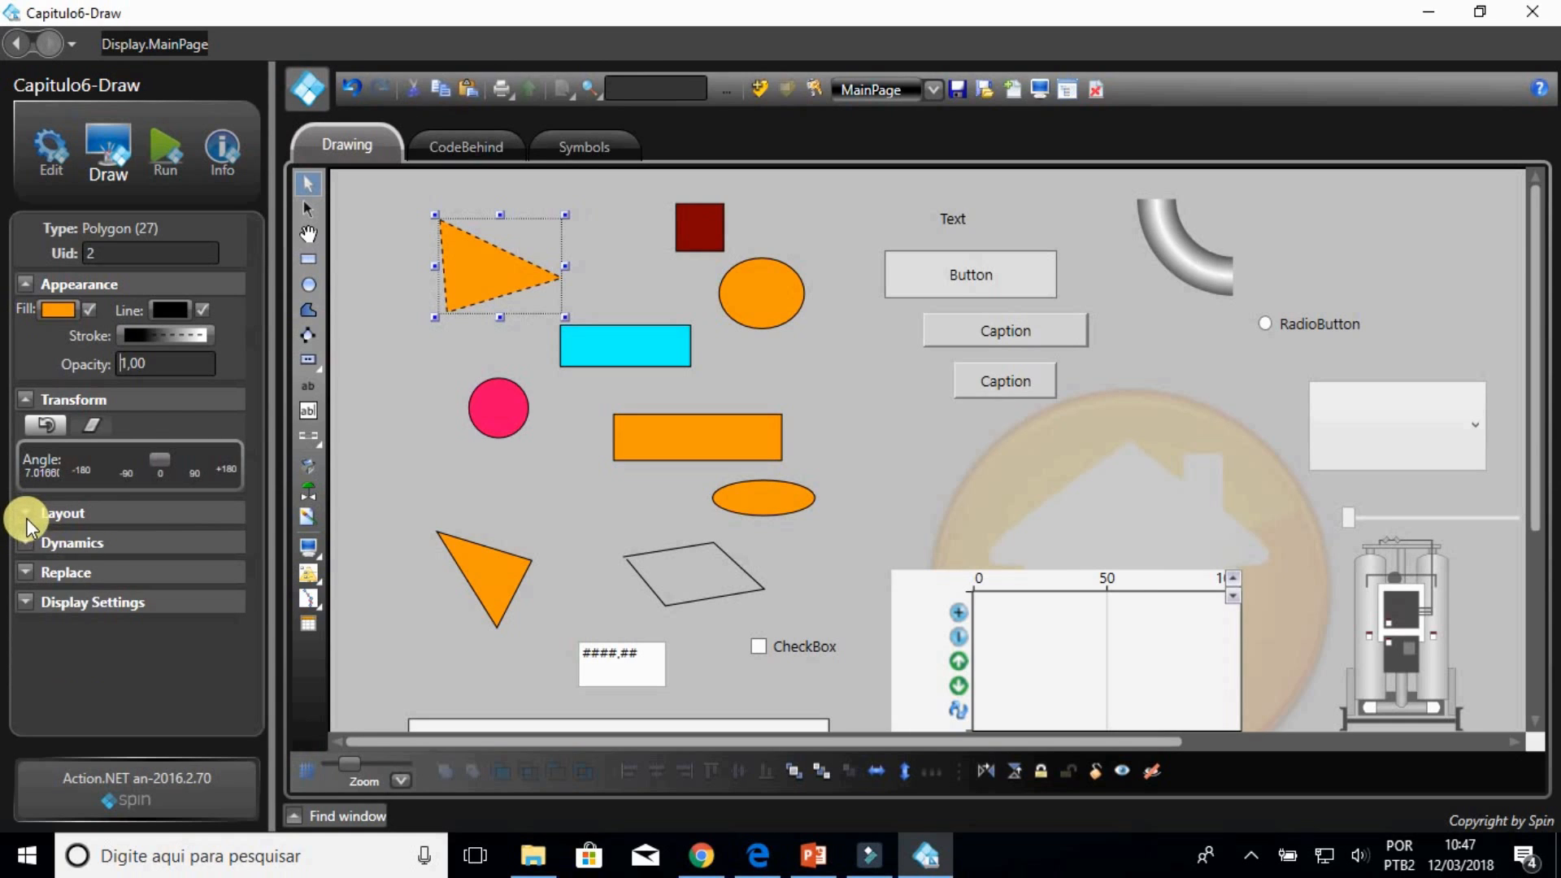
Step: Examine the triangle's Dynamics options and the Replace Tags and Objects dialog, cancelling without replacing anything
{"action": "left_click", "coordinate": [27, 536]}
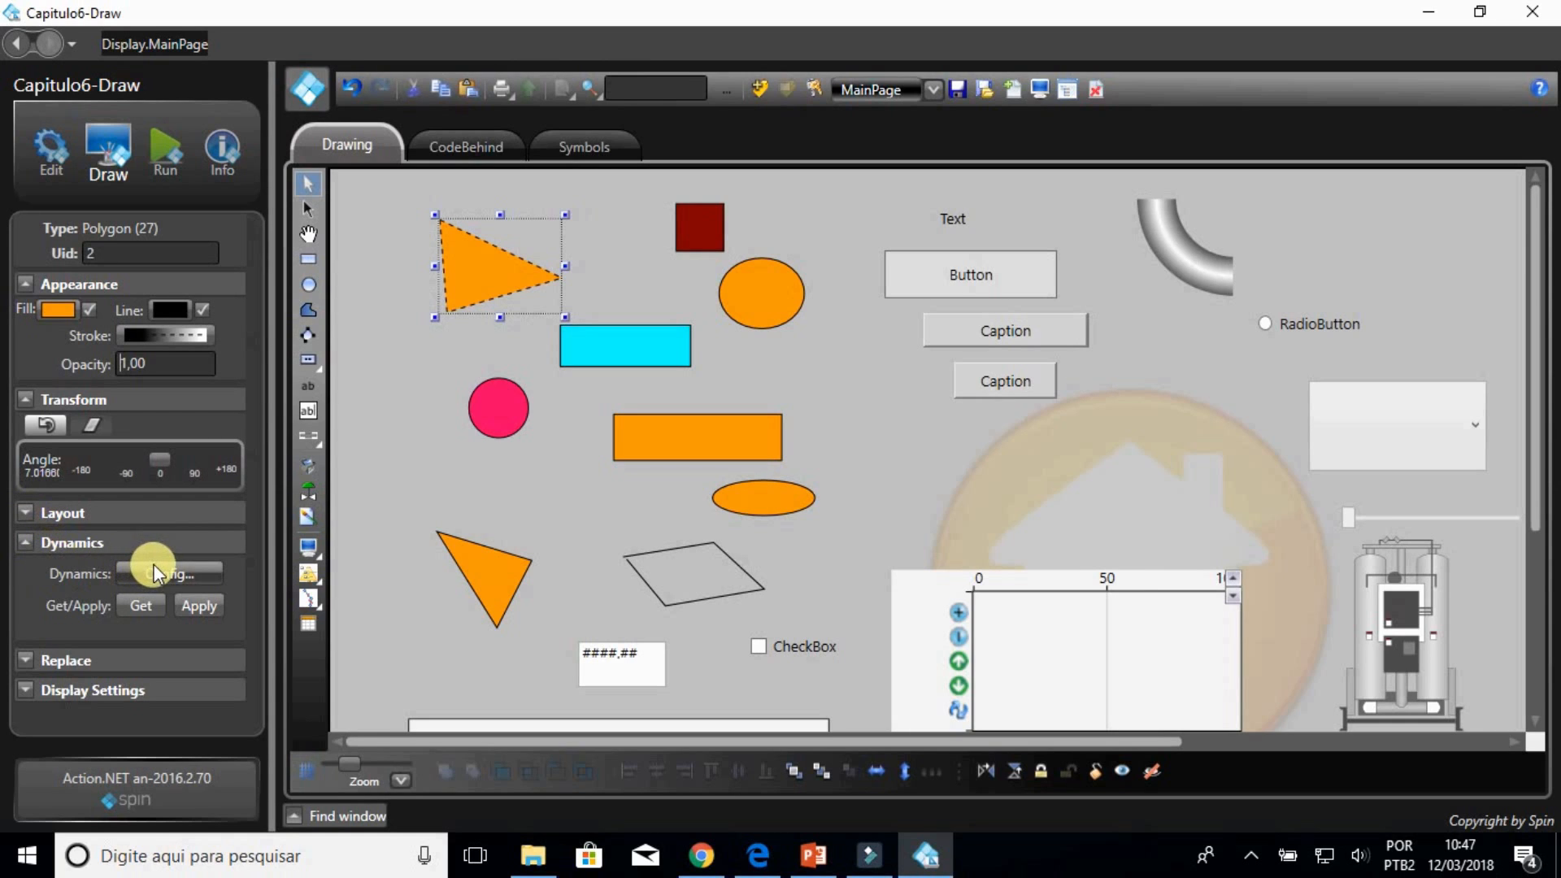
{"action": "left_click", "coordinate": [24, 545]}
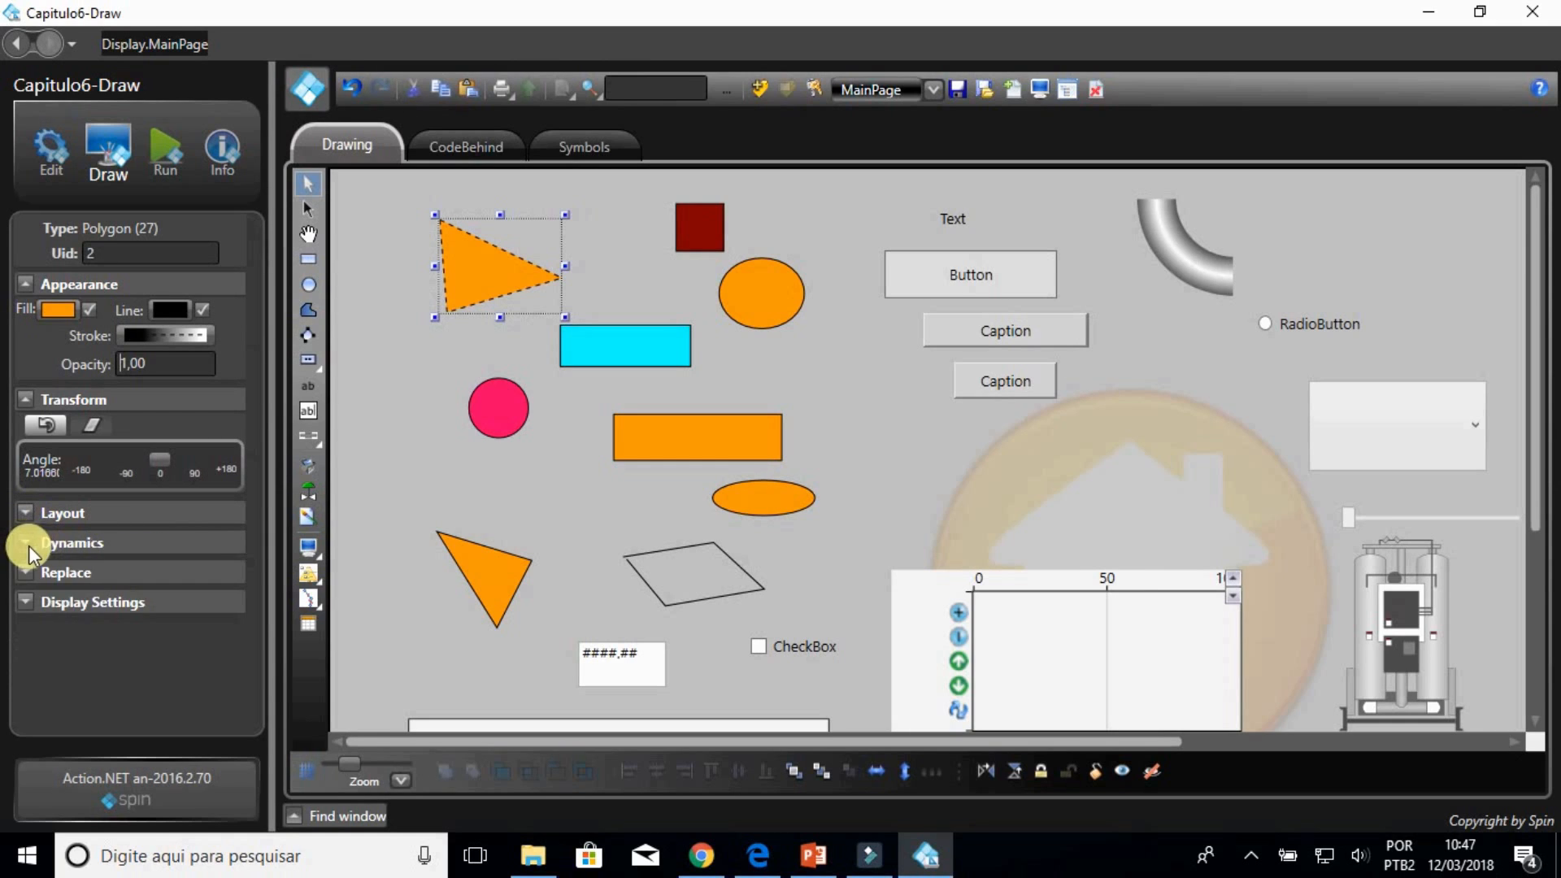
{"action": "left_click", "coordinate": [26, 573]}
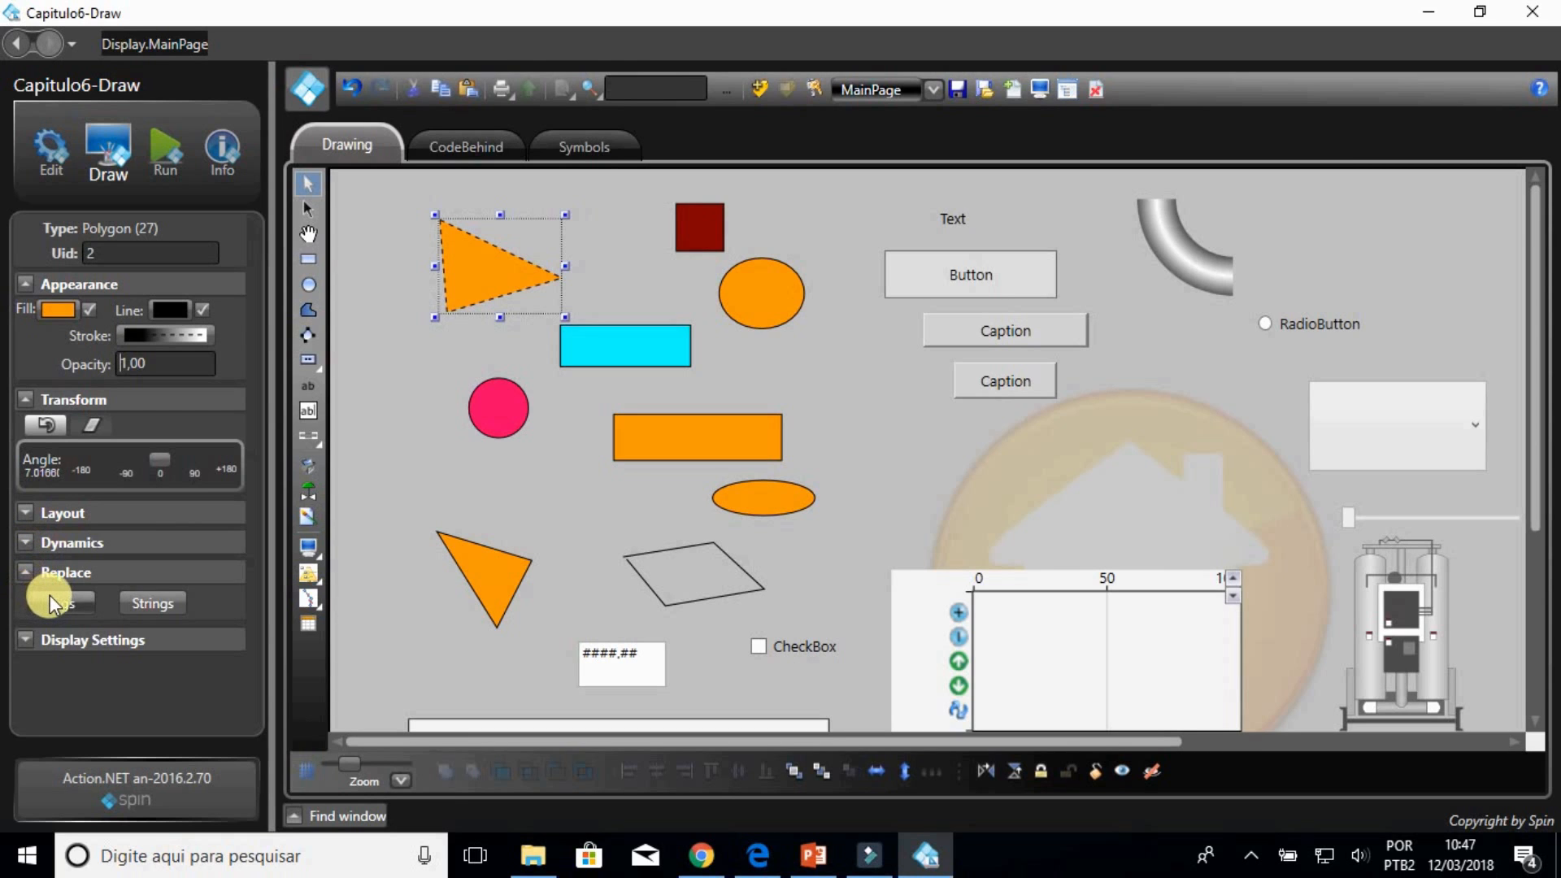
{"action": "left_click", "coordinate": [50, 602]}
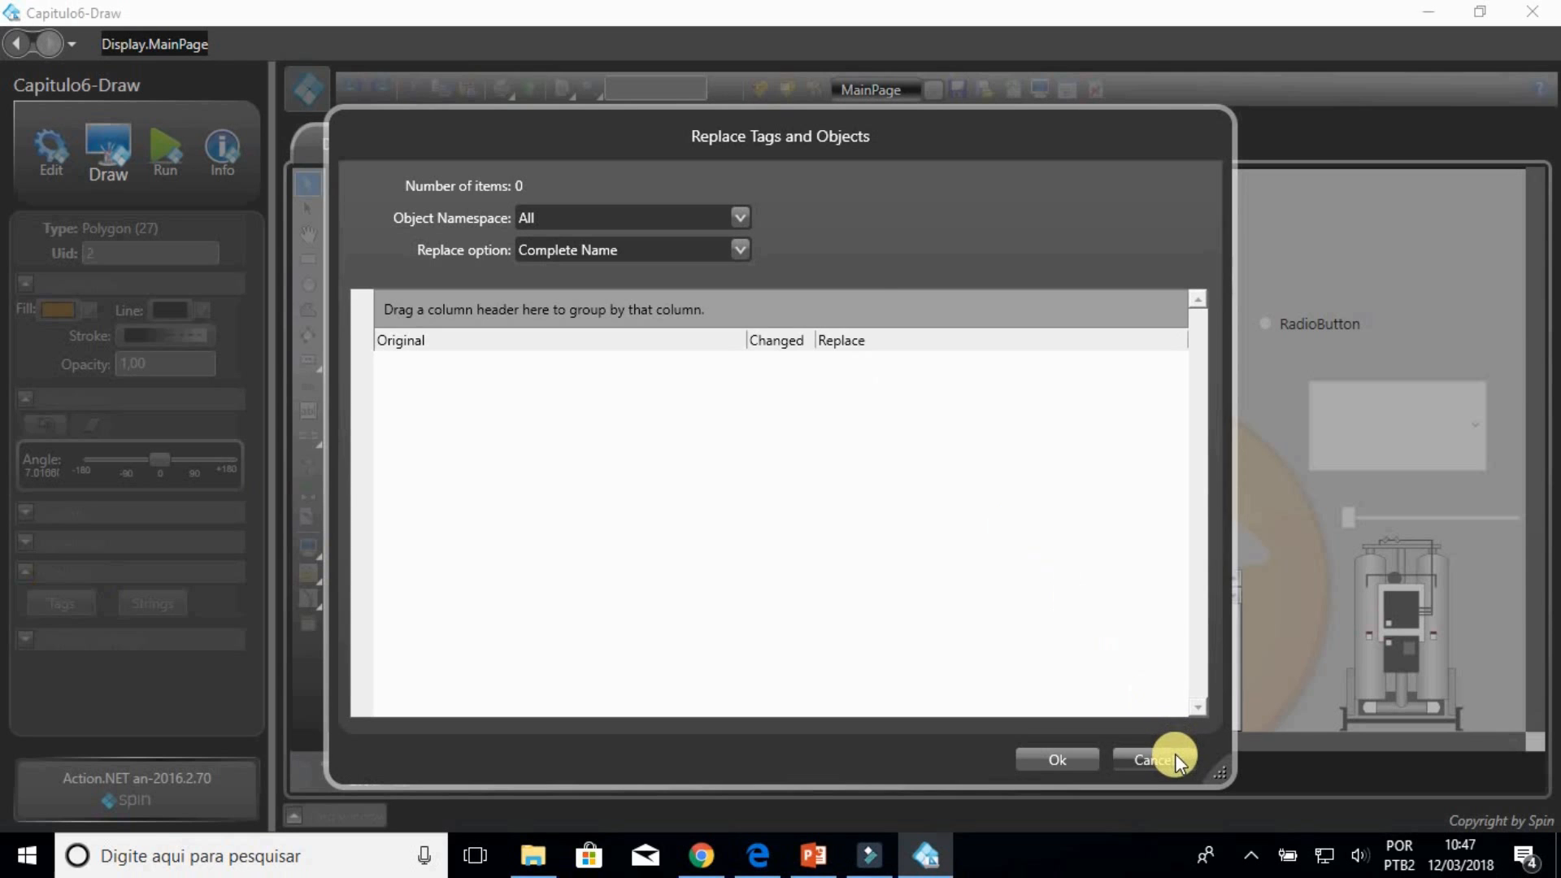
{"action": "left_click", "coordinate": [1148, 760]}
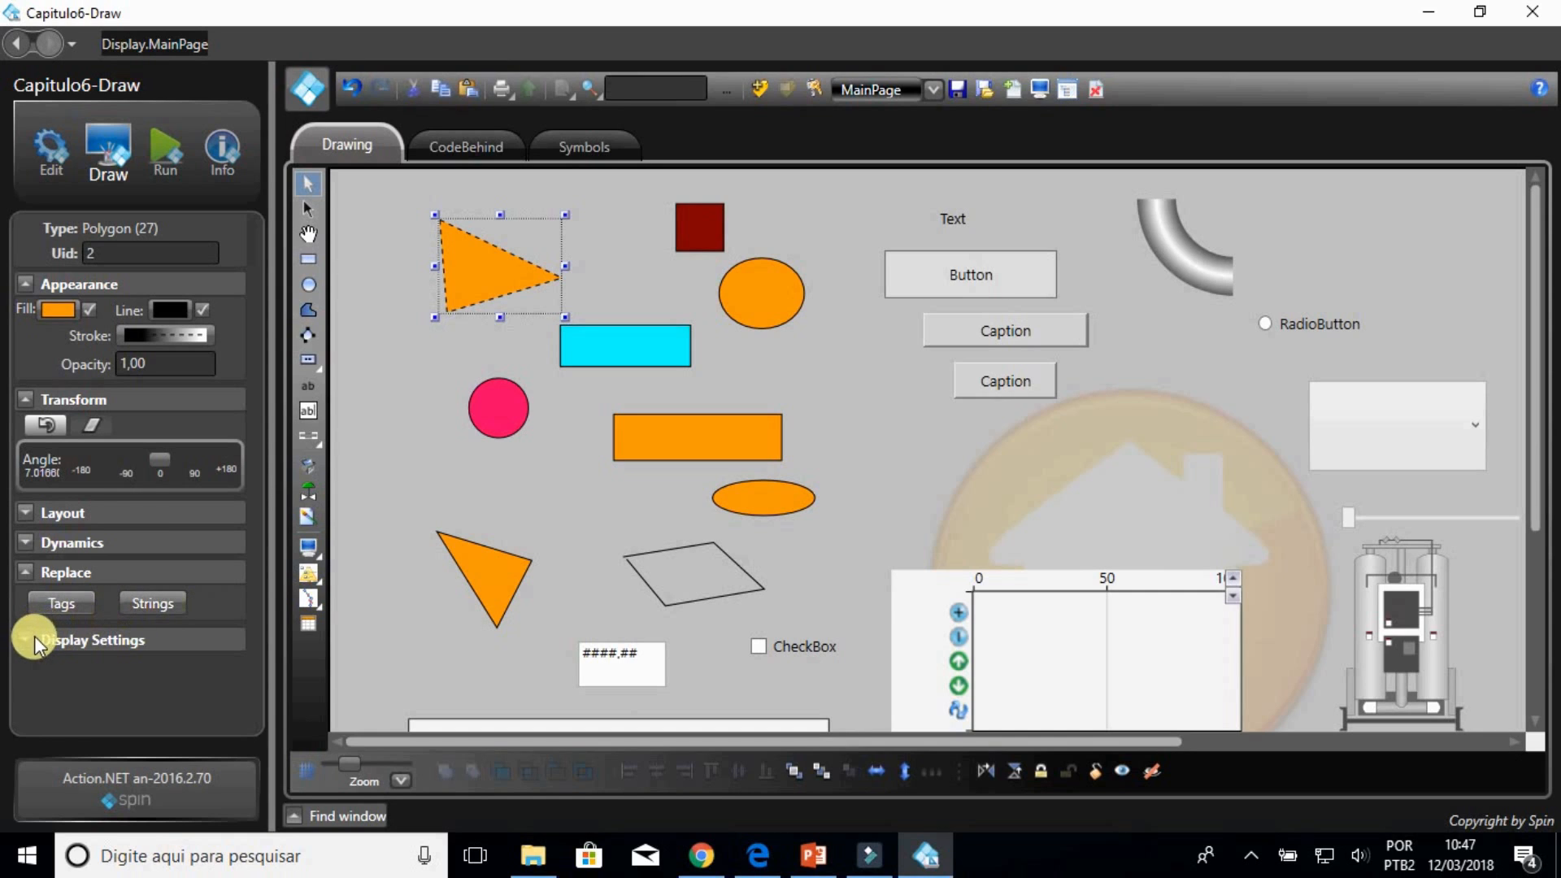
{"action": "left_click", "coordinate": [23, 574]}
Step: Examine the page's Display Settings, including mode, background, size, border, animation and title options
{"action": "left_click", "coordinate": [31, 602]}
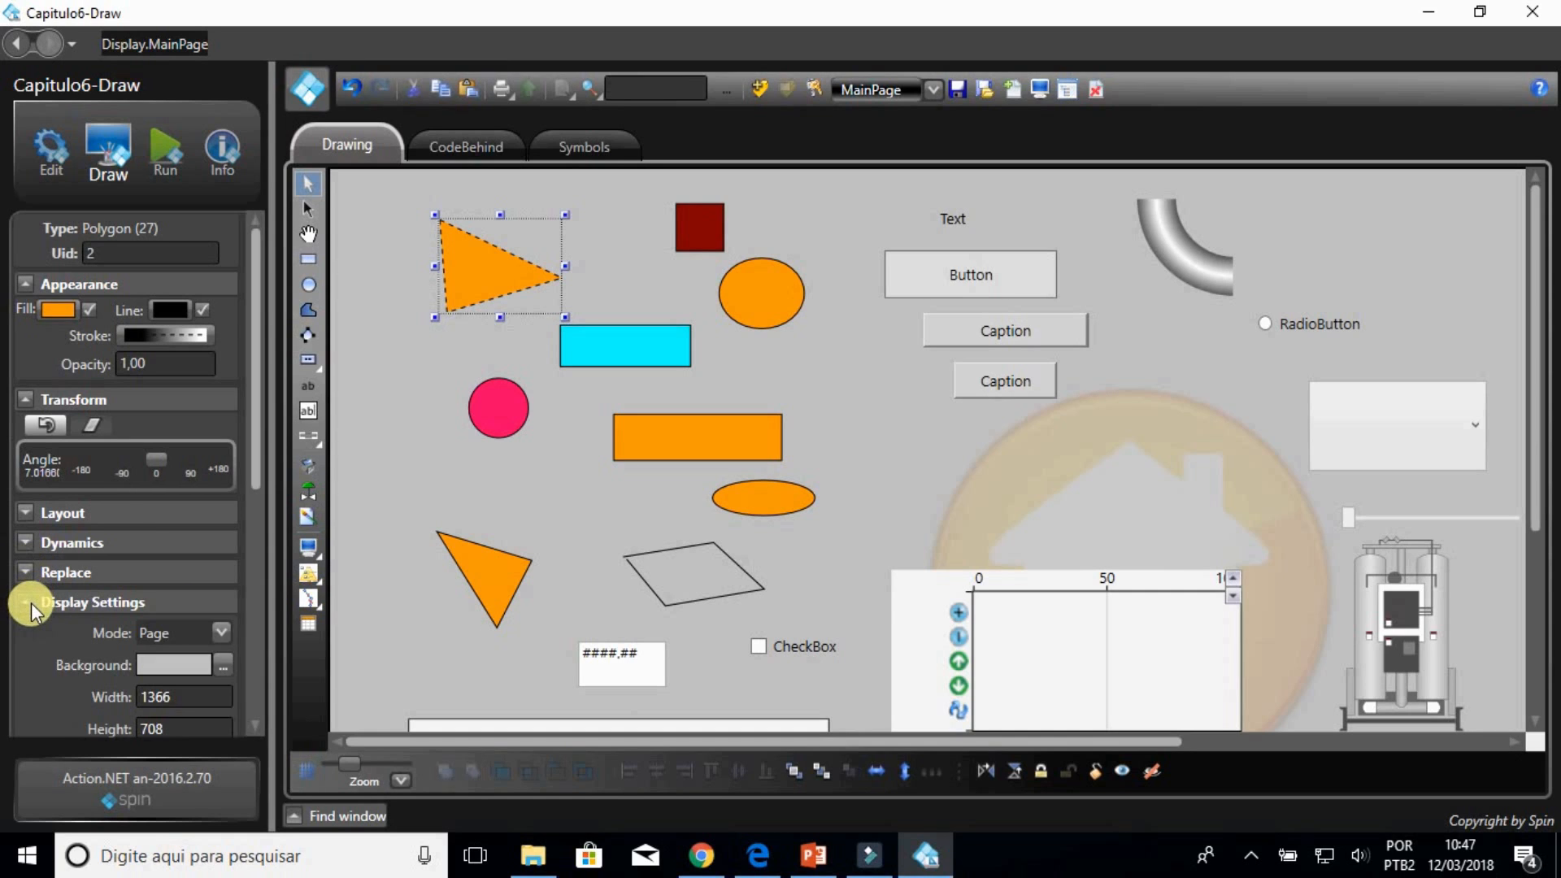
{"action": "scroll", "coordinate": [75, 626], "scroll_direction": "down", "scroll_amount": 5}
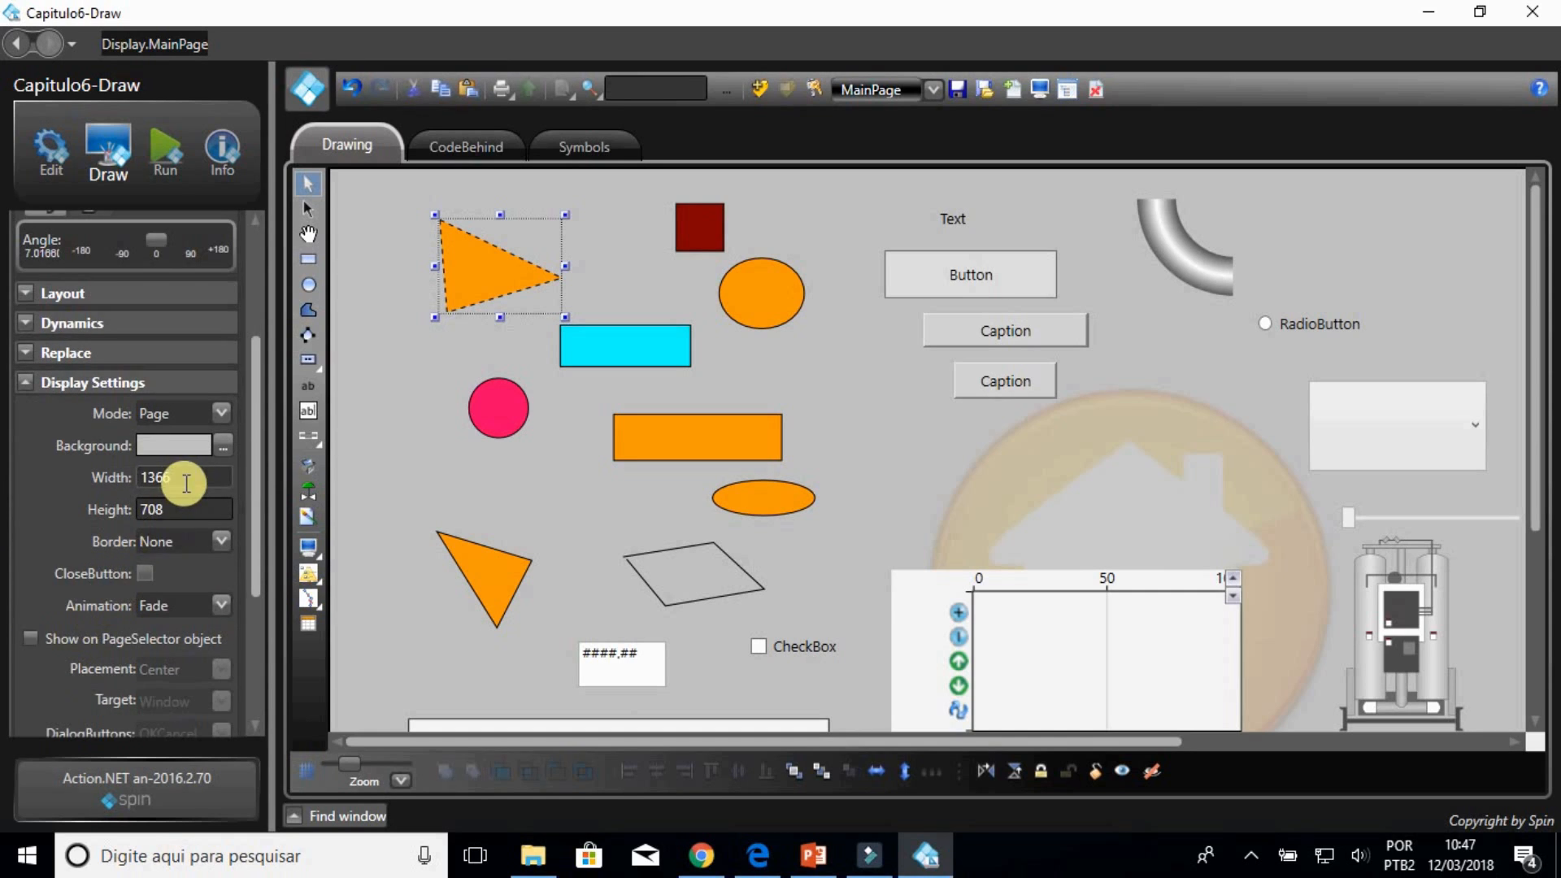
{"action": "scroll", "coordinate": [184, 473], "scroll_direction": "down", "scroll_amount": 2}
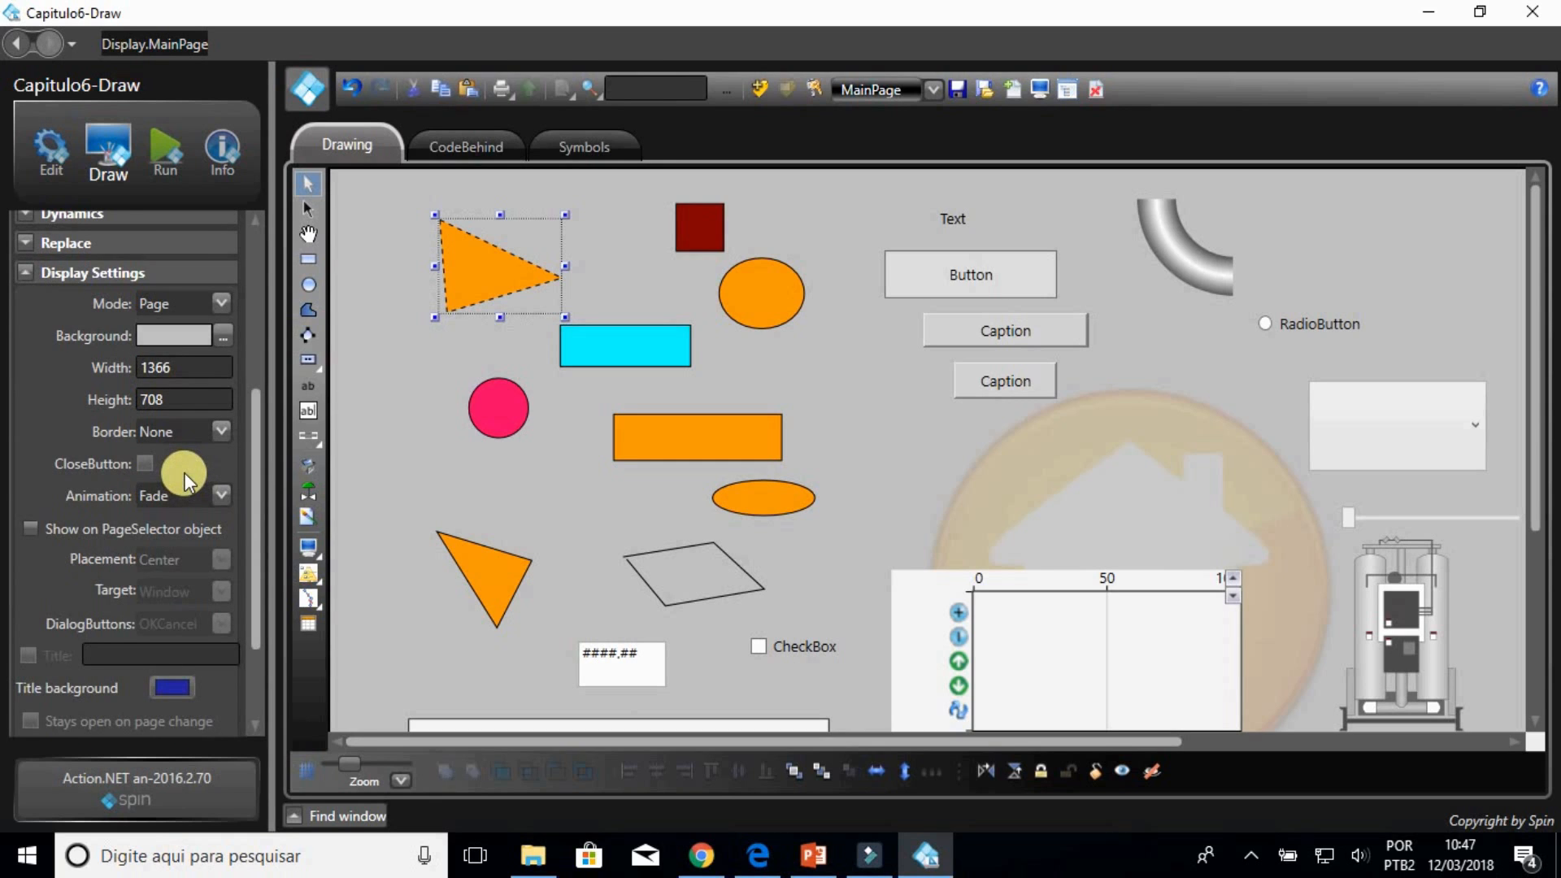
{"action": "scroll", "coordinate": [183, 471], "scroll_direction": "down", "scroll_amount": 2}
{"action": "scroll", "coordinate": [184, 472], "scroll_direction": "up", "scroll_amount": 1}
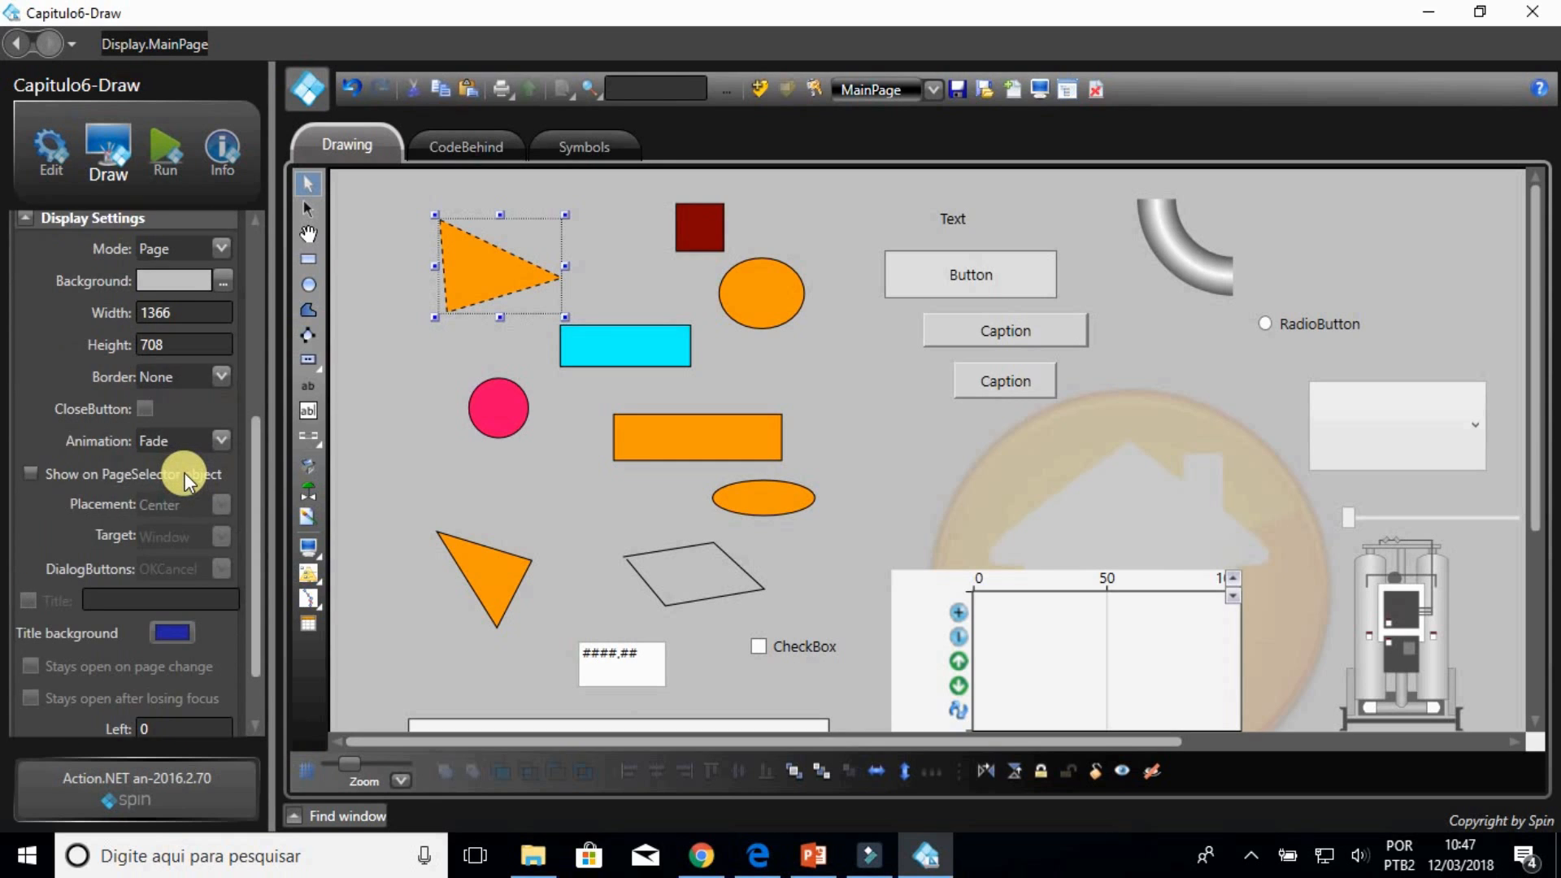
{"action": "scroll", "coordinate": [184, 472], "scroll_direction": "up", "scroll_amount": 1}
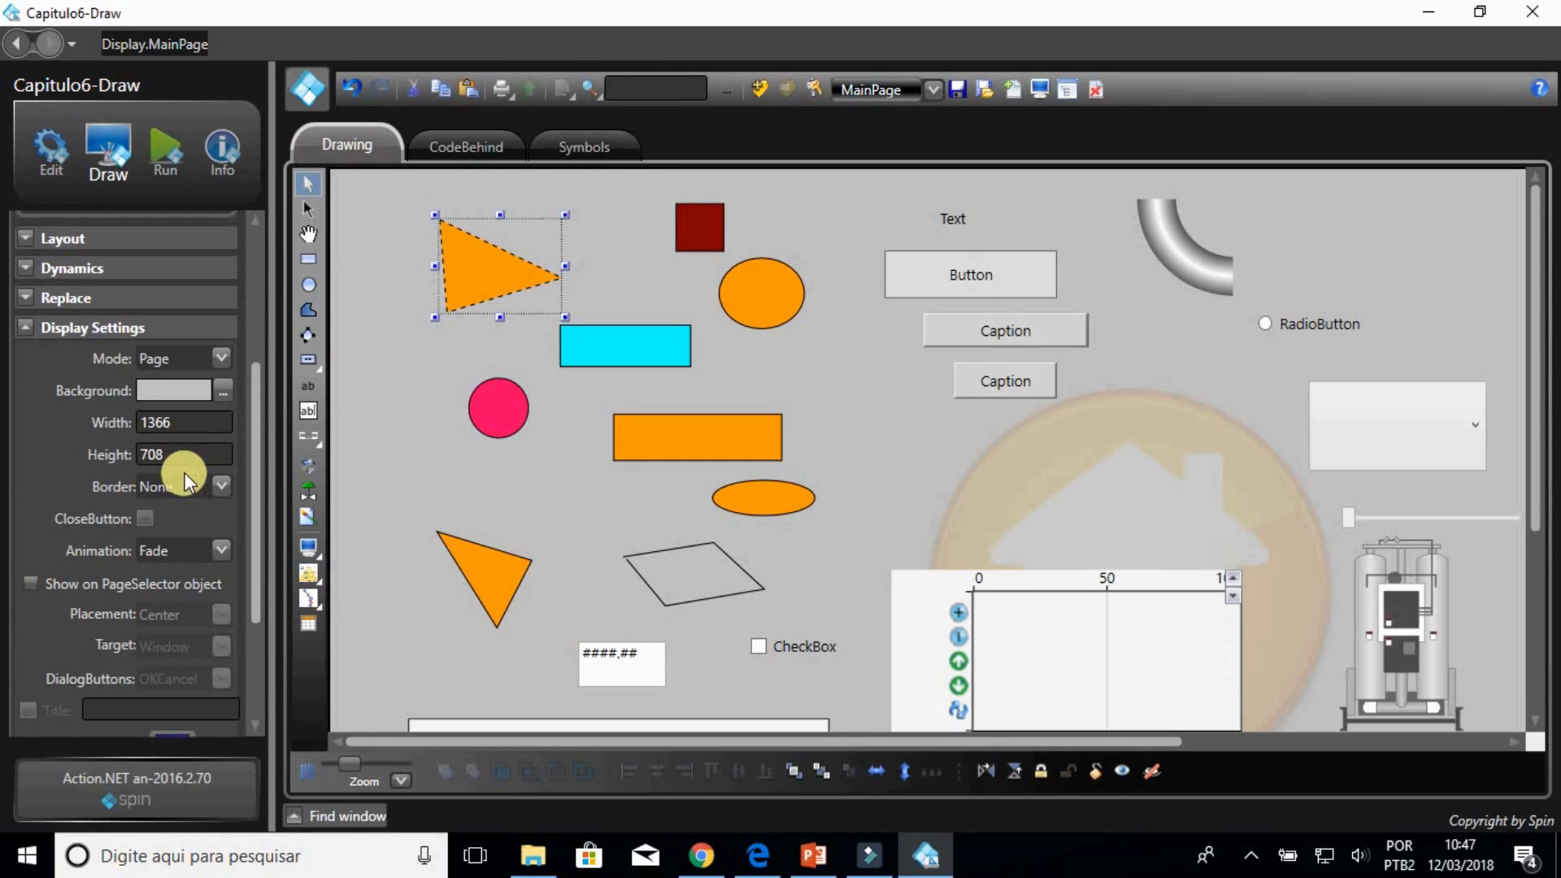
{"action": "left_click", "coordinate": [26, 328]}
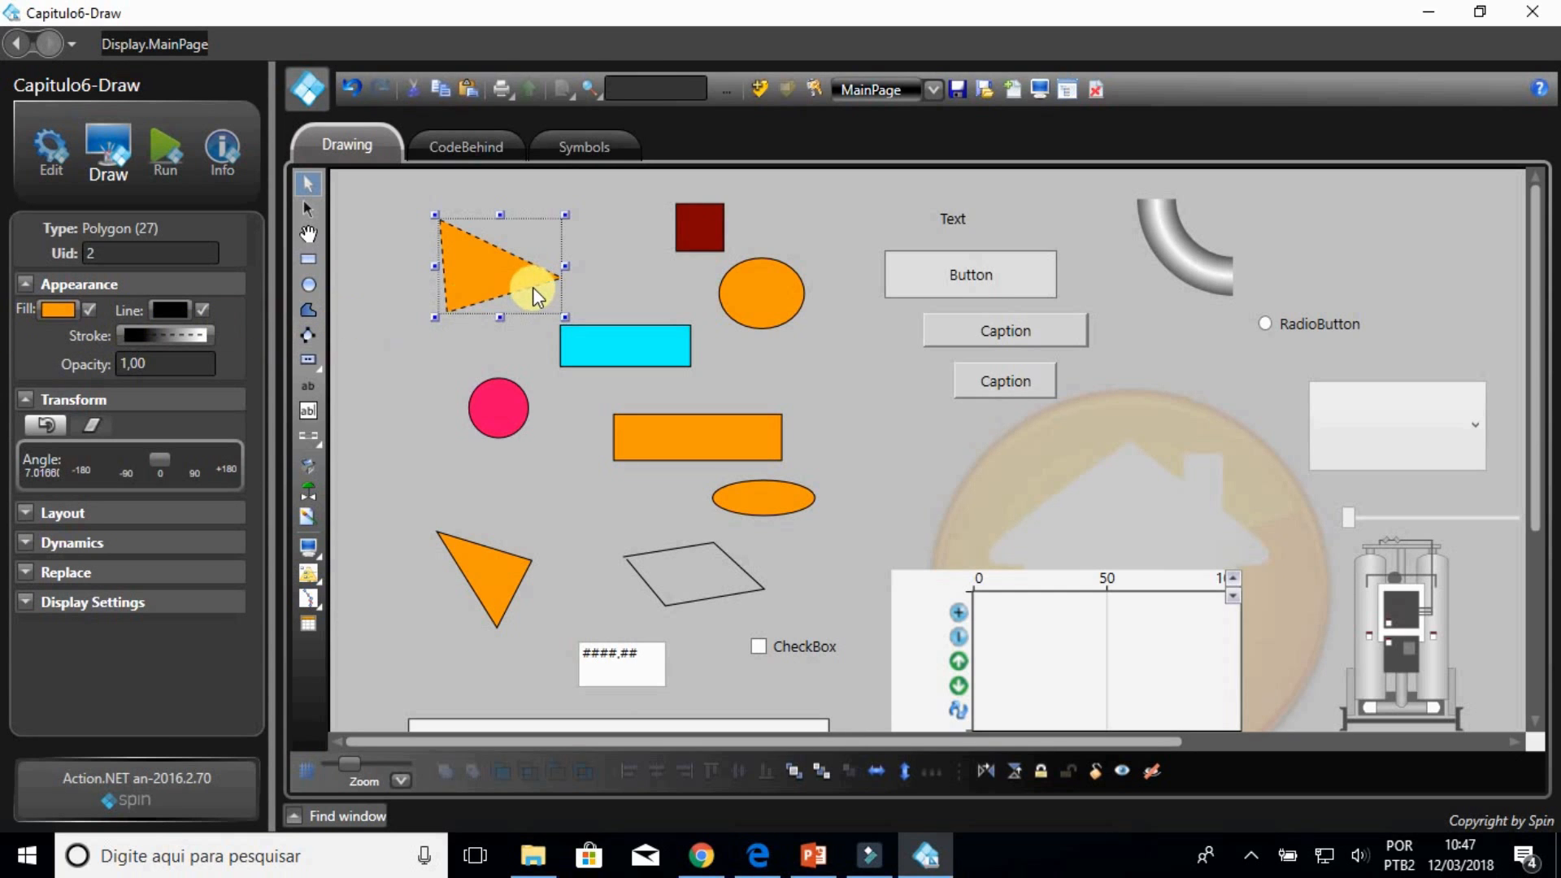
Step: Enable the Action dynamic on the upper triangle with event MouseLeftButtonDown and action RunScript
{"action": "double_click", "coordinate": [505, 281]}
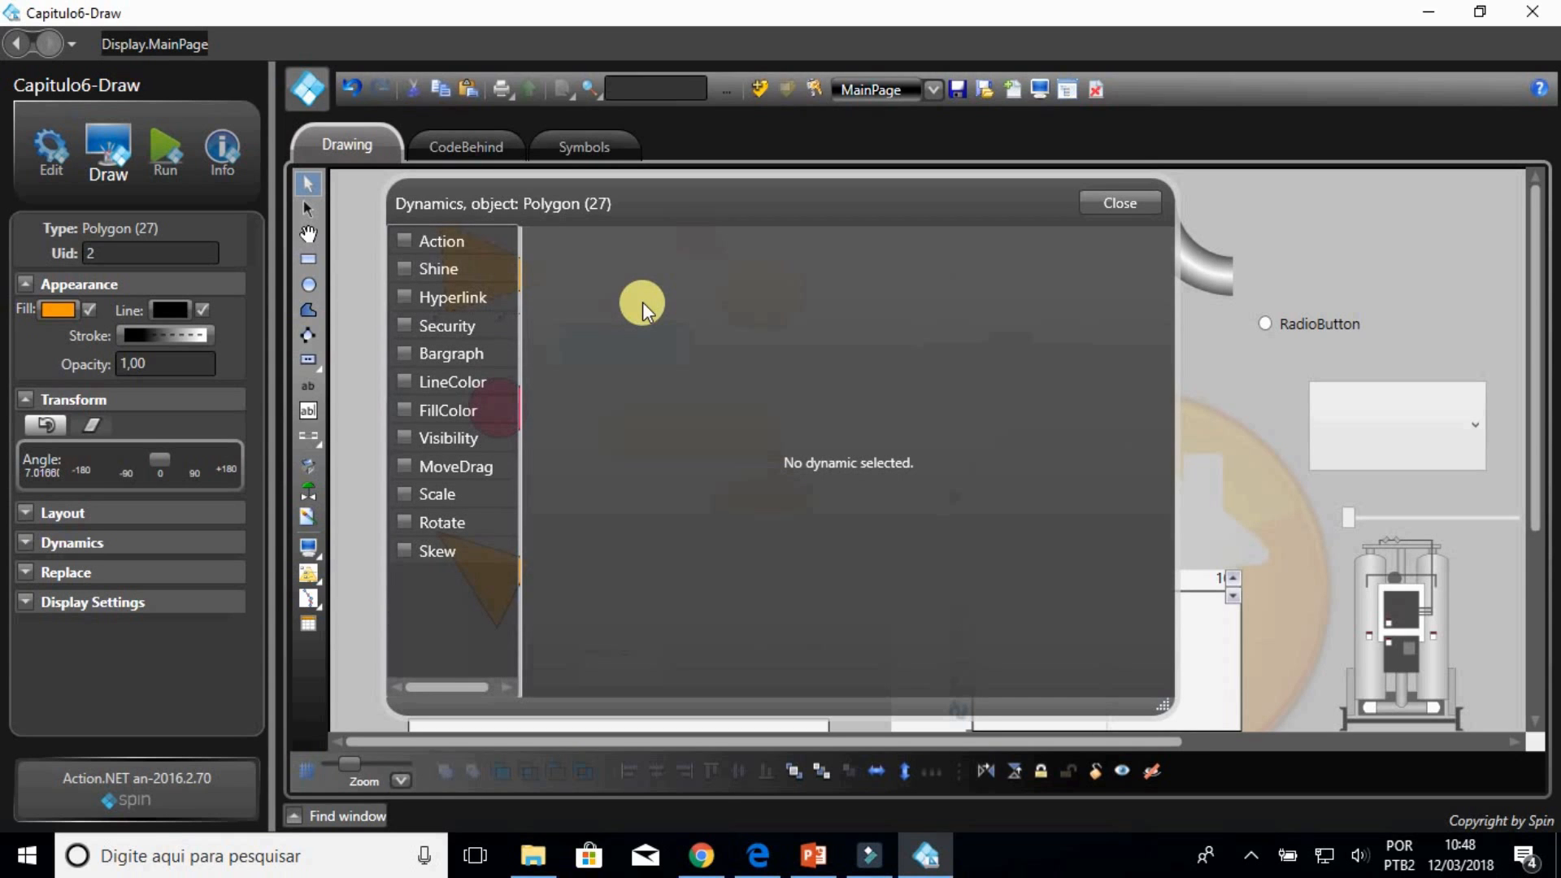
{"action": "left_click", "coordinate": [414, 239]}
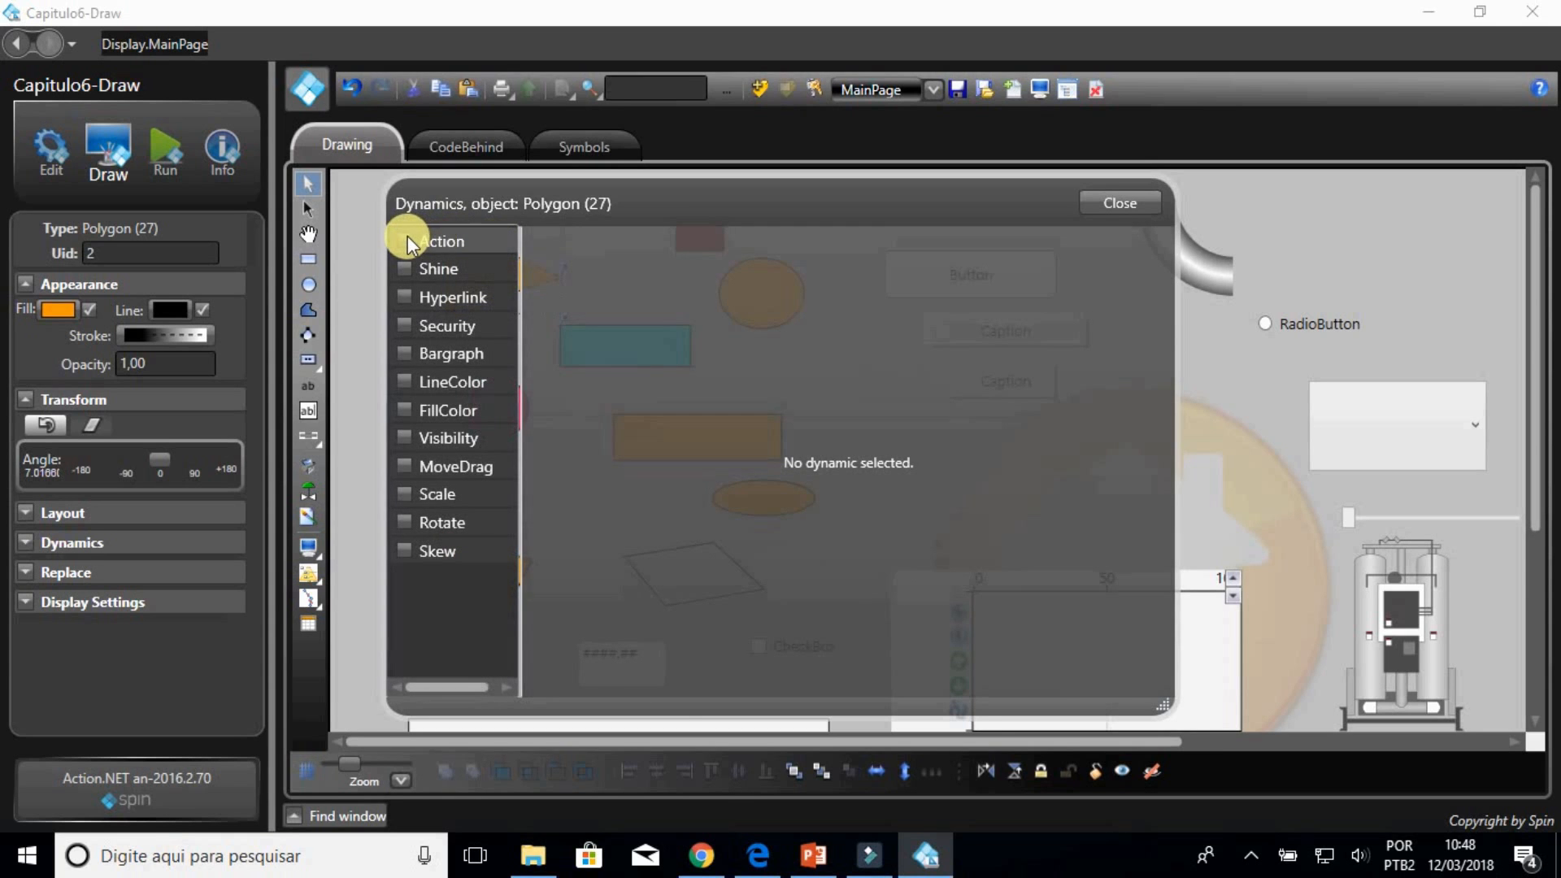
{"action": "left_click", "coordinate": [407, 241]}
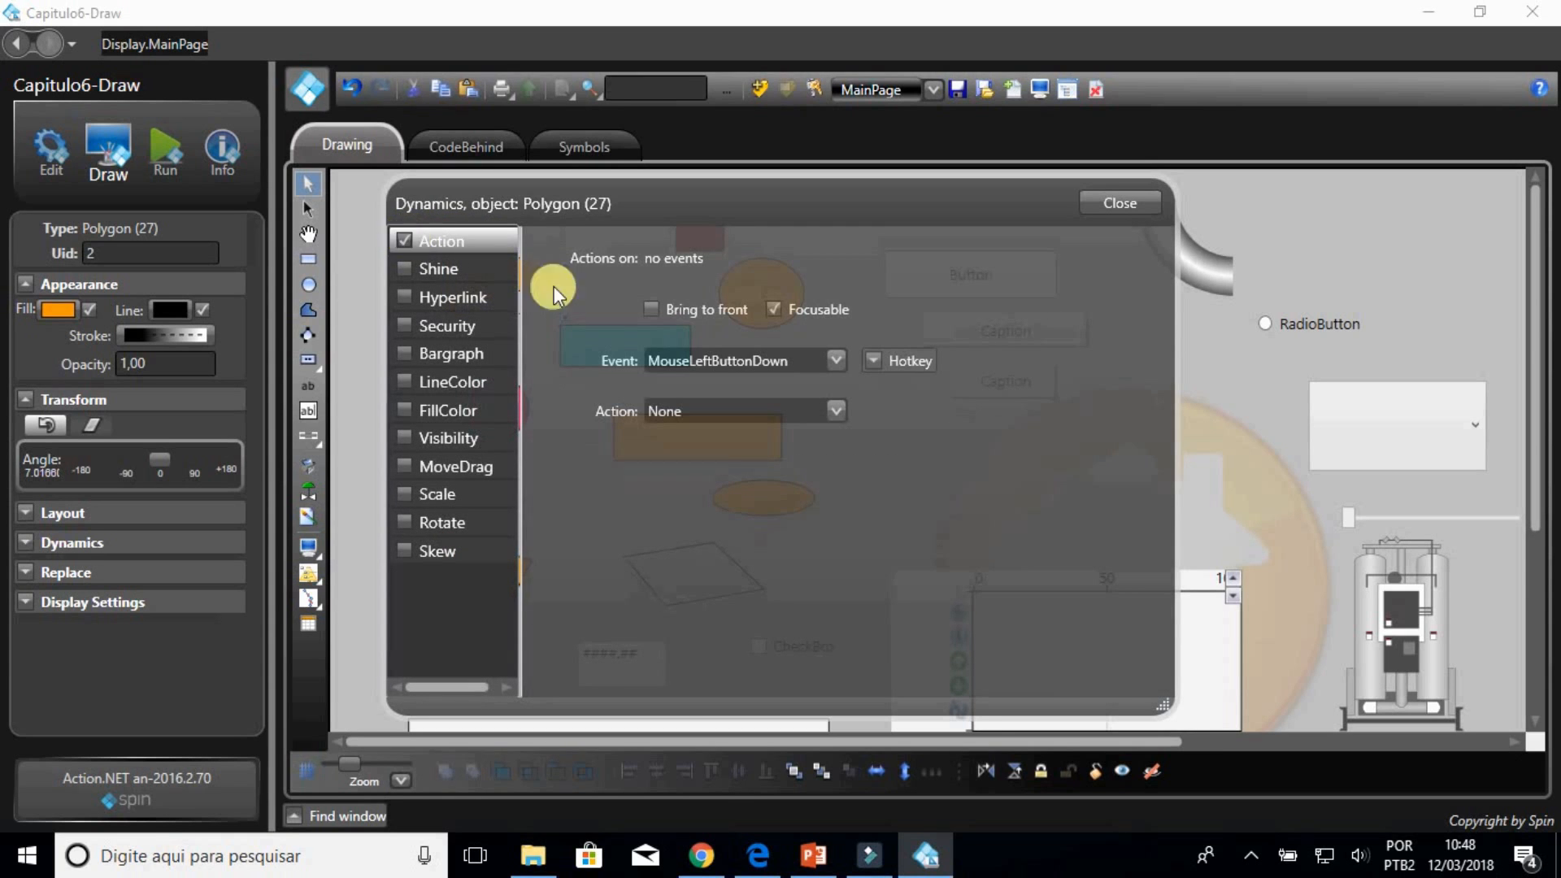
{"action": "left_click", "coordinate": [836, 360]}
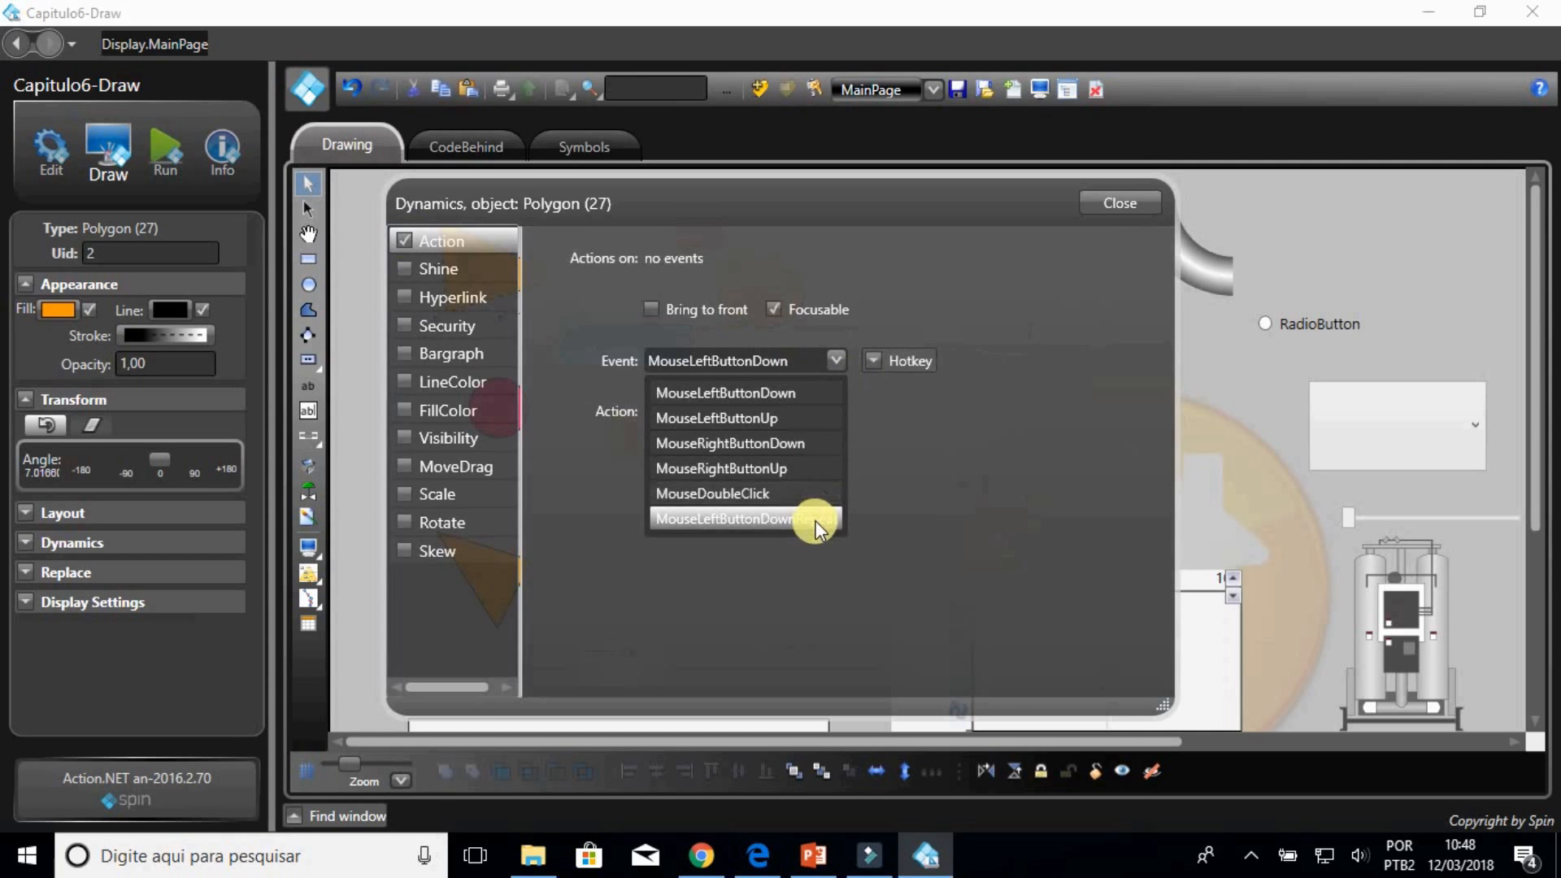
{"action": "left_click", "coordinate": [805, 388]}
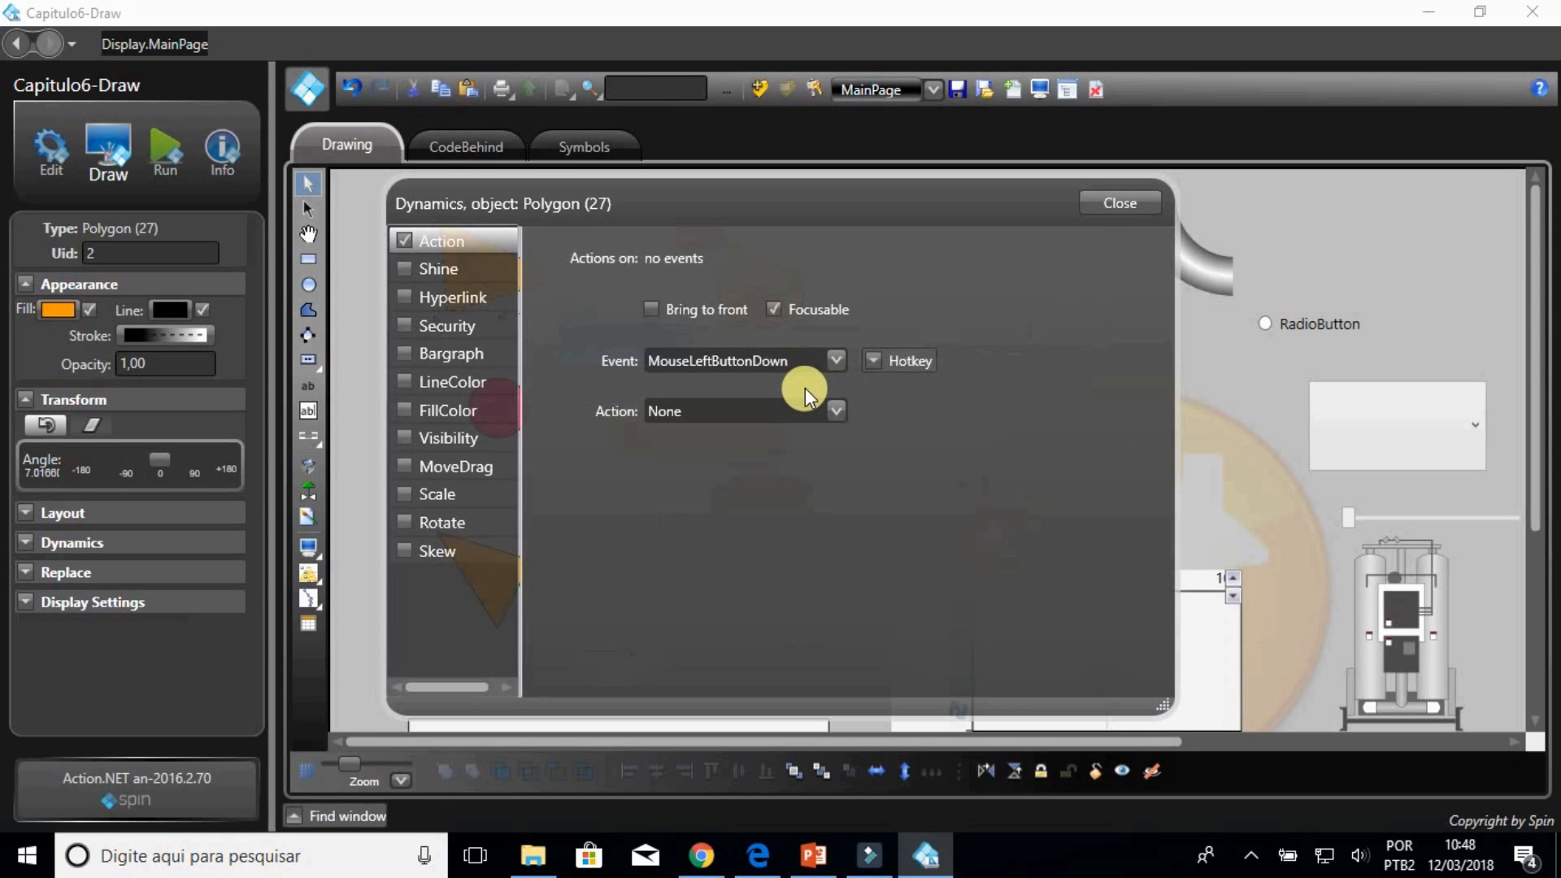
{"action": "left_click", "coordinate": [813, 411]}
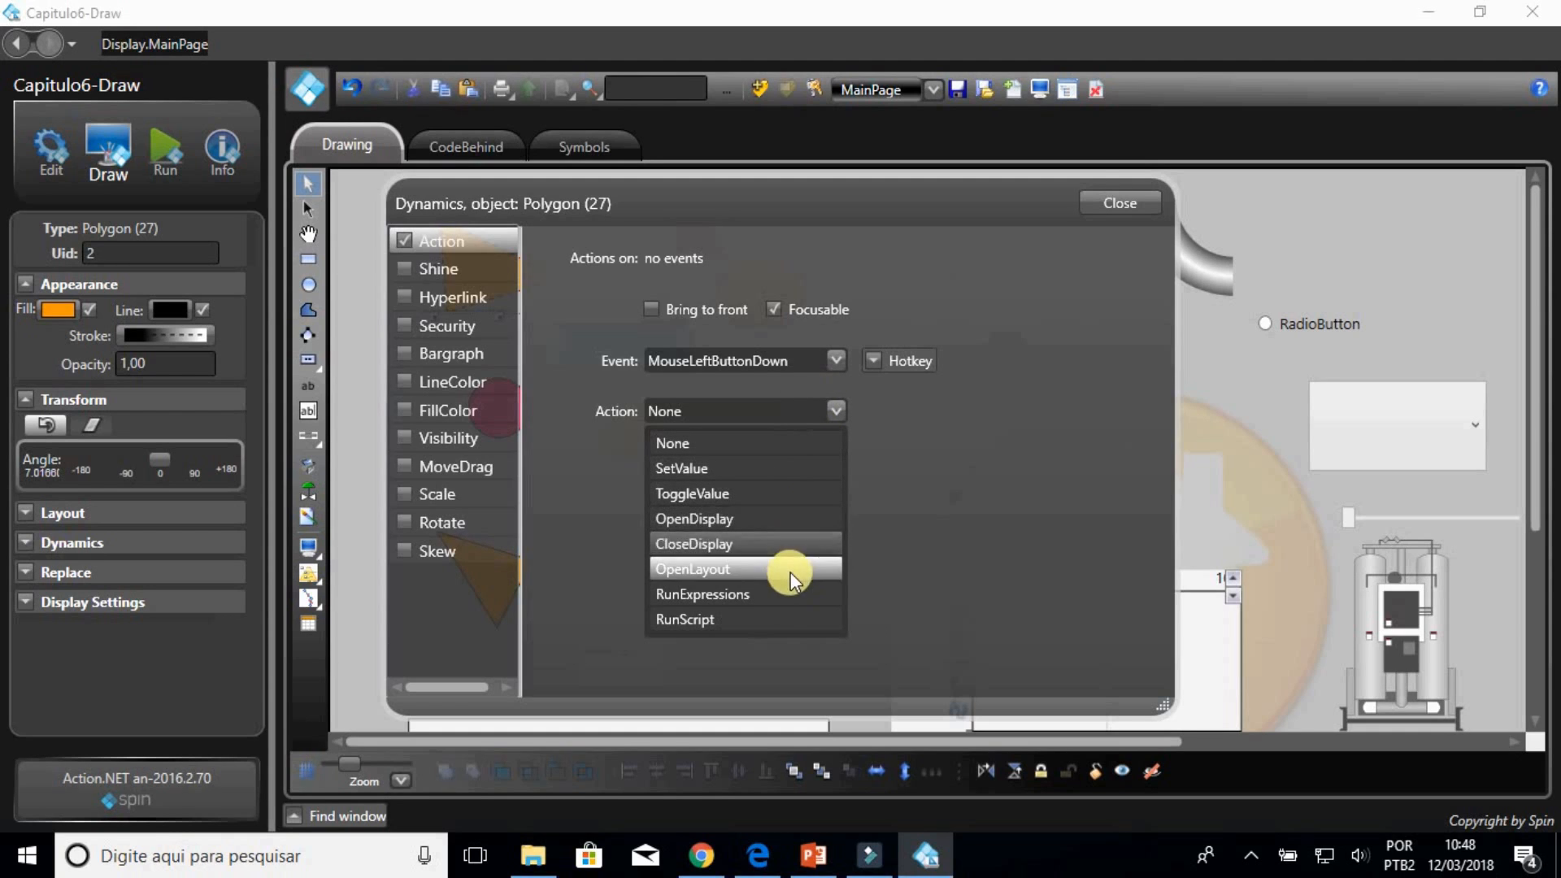
{"action": "left_click", "coordinate": [792, 616]}
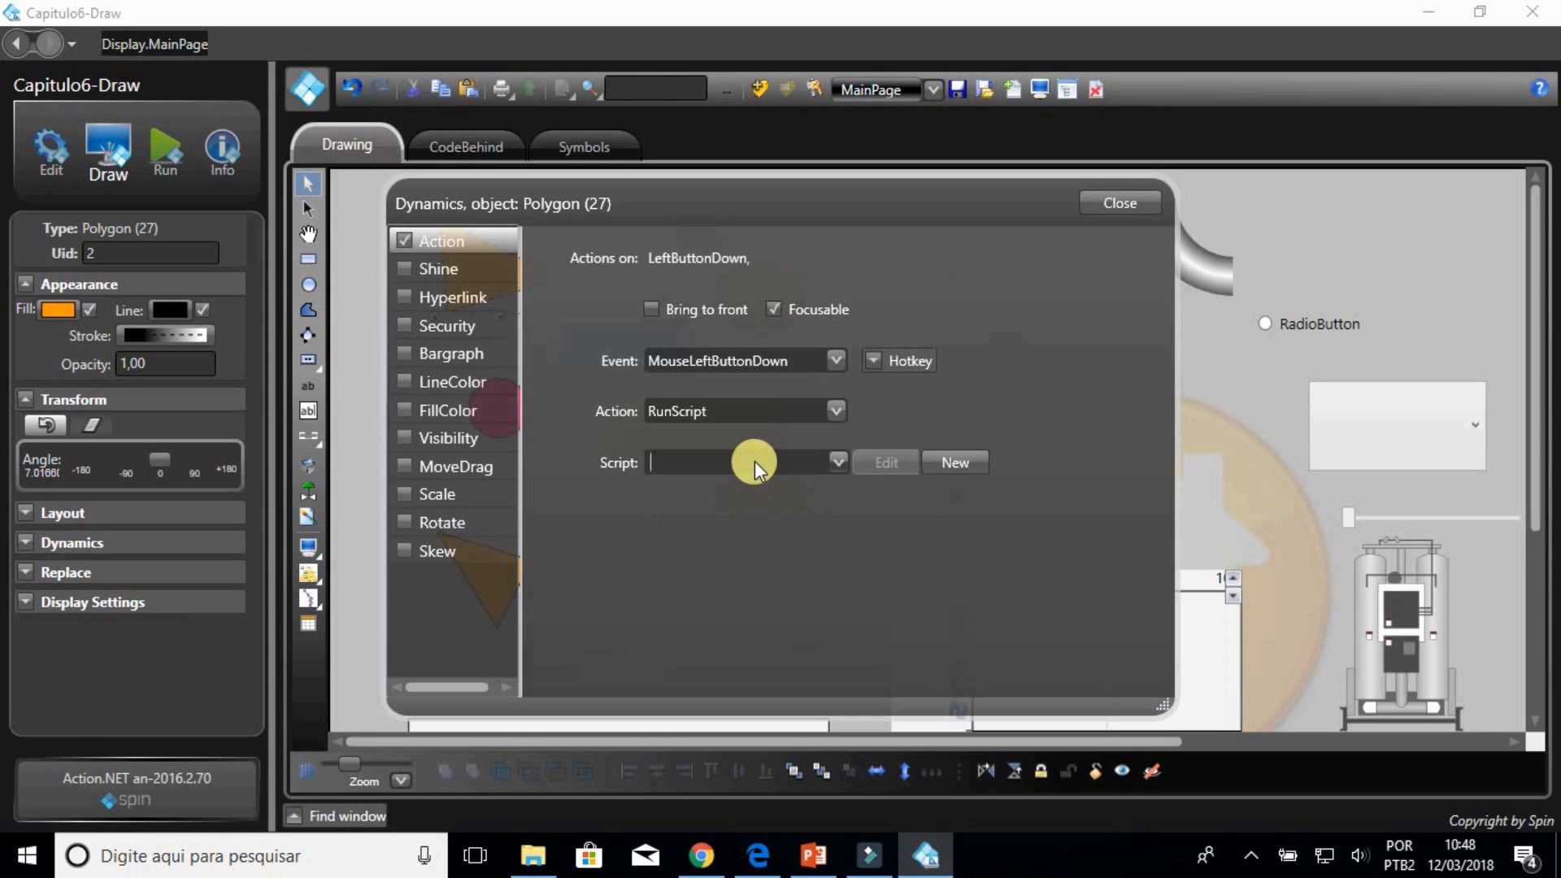
{"action": "left_click", "coordinate": [968, 465]}
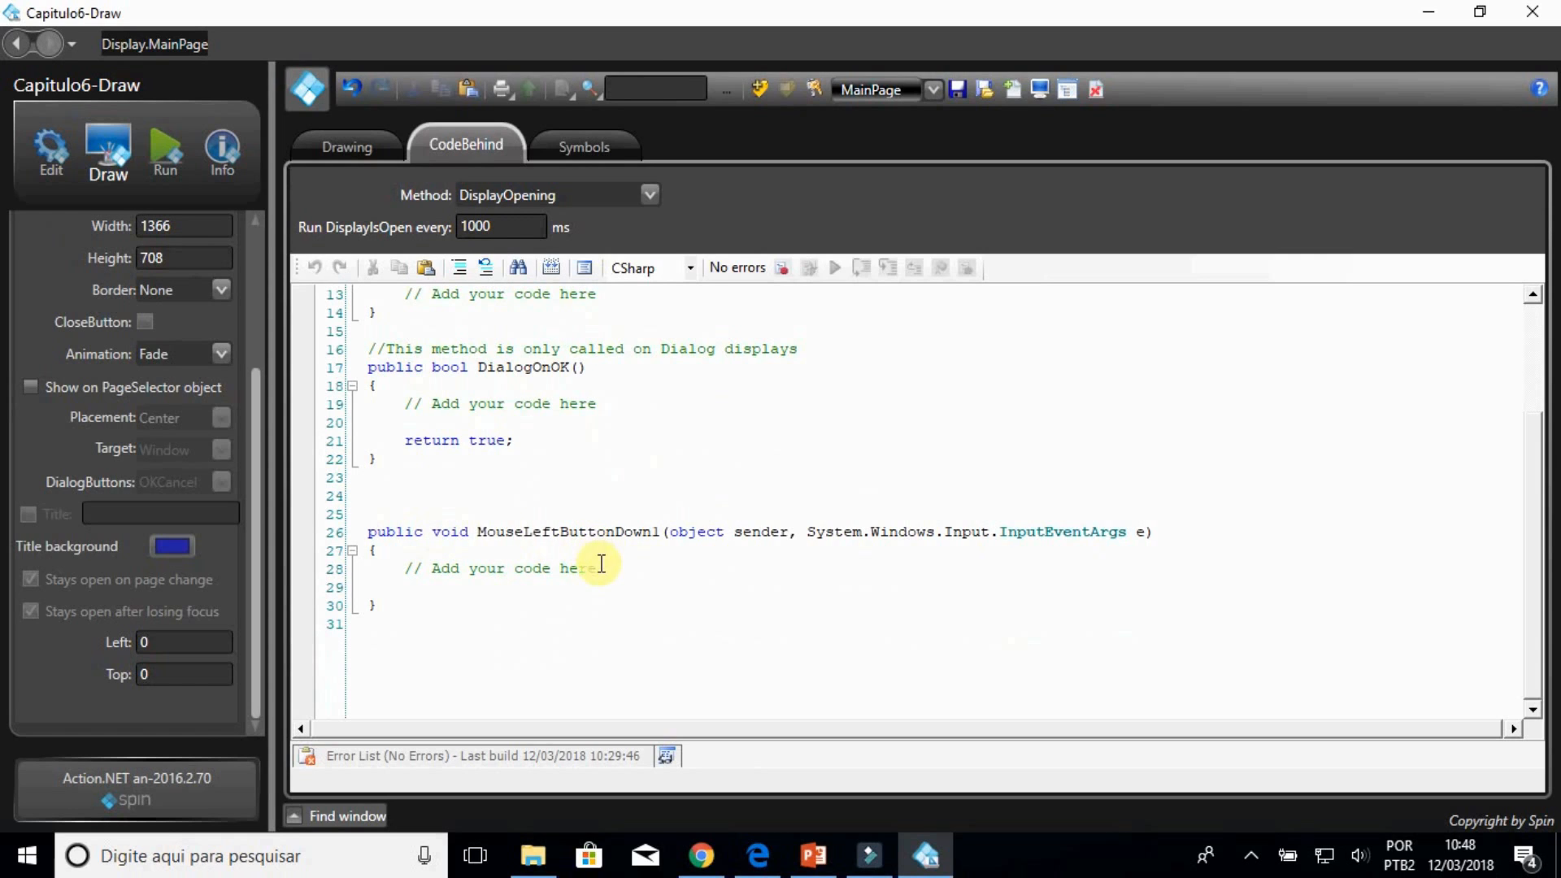
{"action": "left_click_drag", "start_coordinate": [602, 567], "coordinate": [499, 569]}
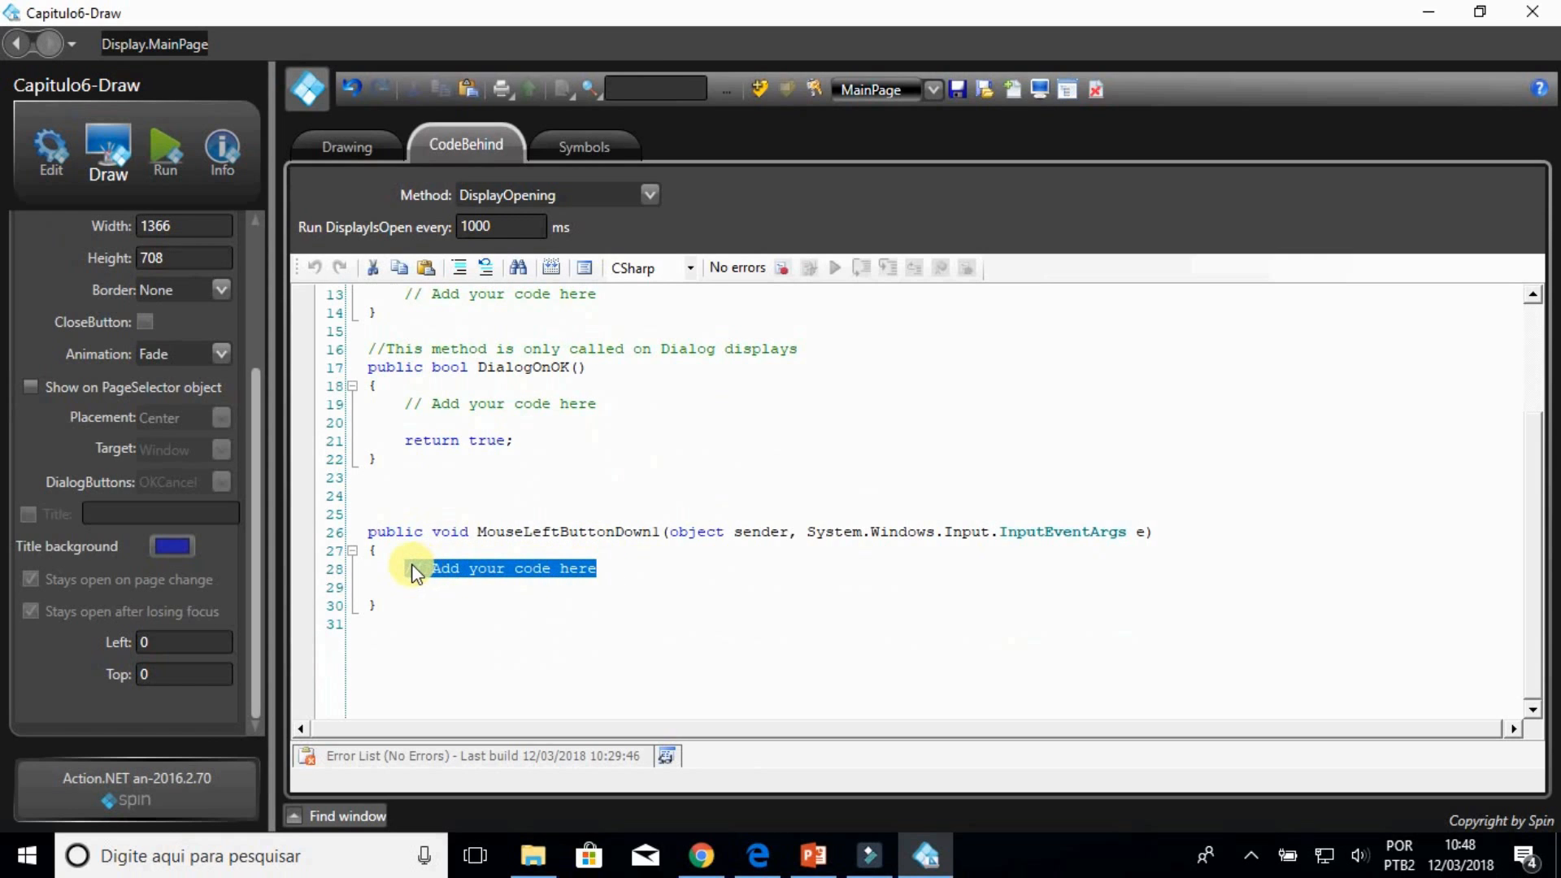
{"action": "type", "text": "Tag."}
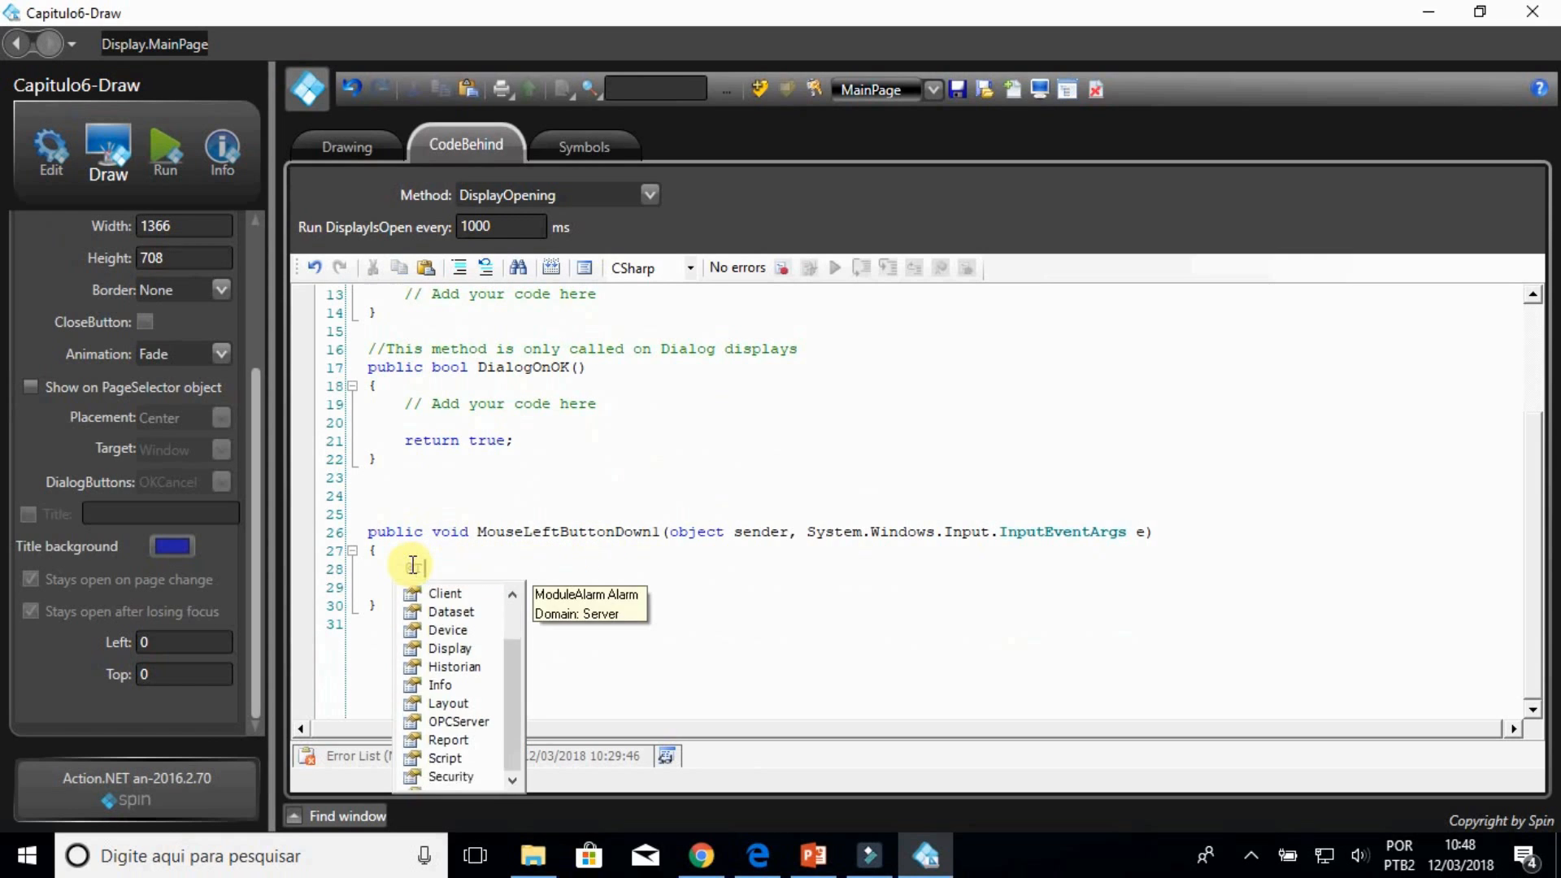
{"action": "key", "text": "Return"}
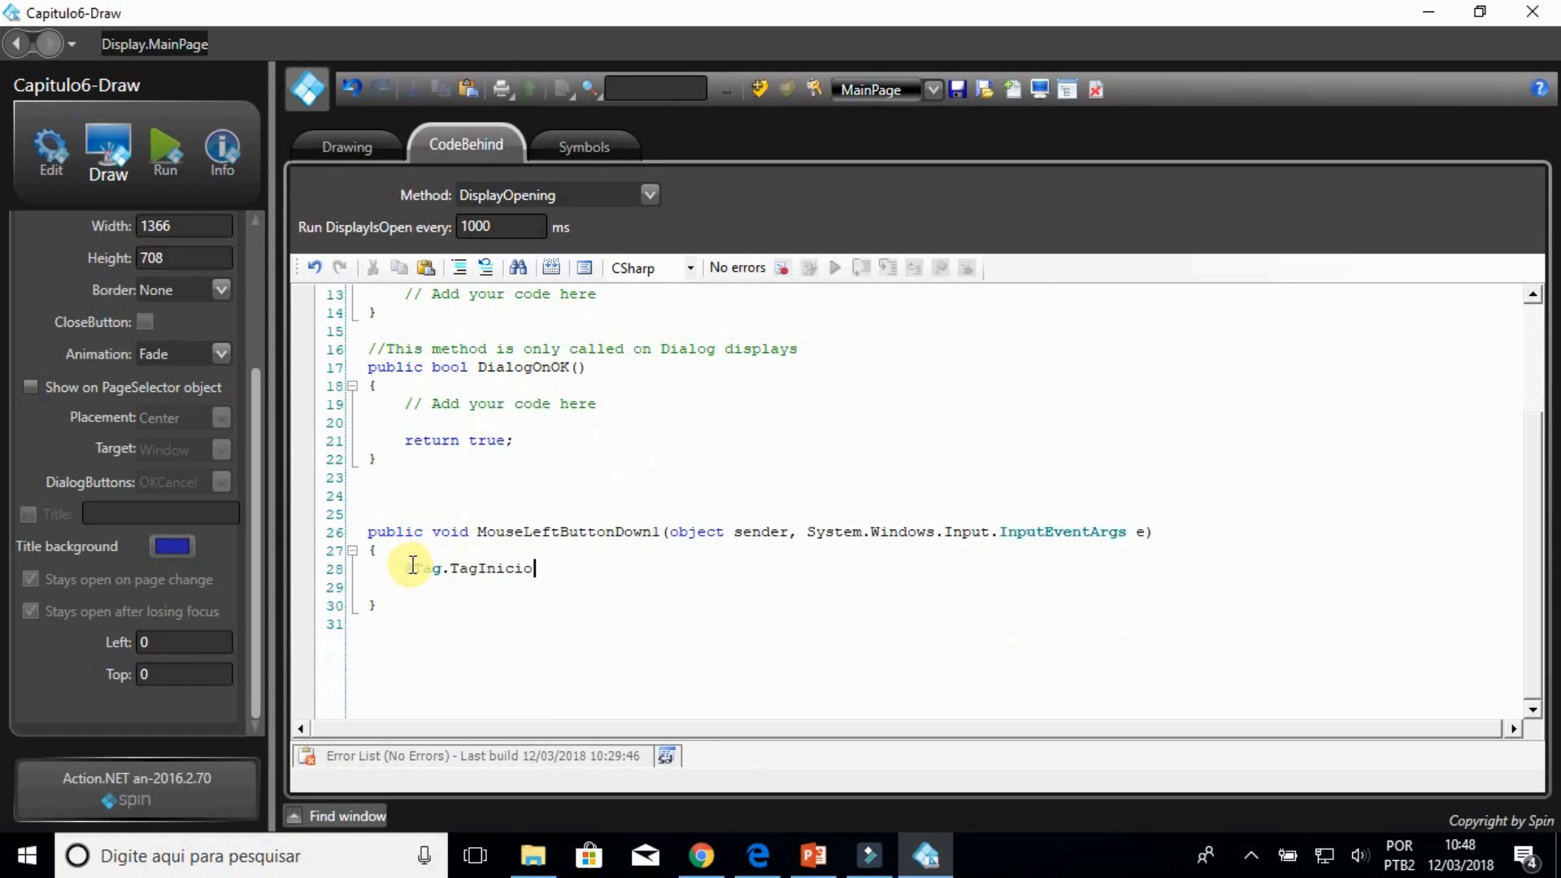
{"action": "type", "text": "= 0;"}
{"action": "left_click", "coordinate": [557, 274]}
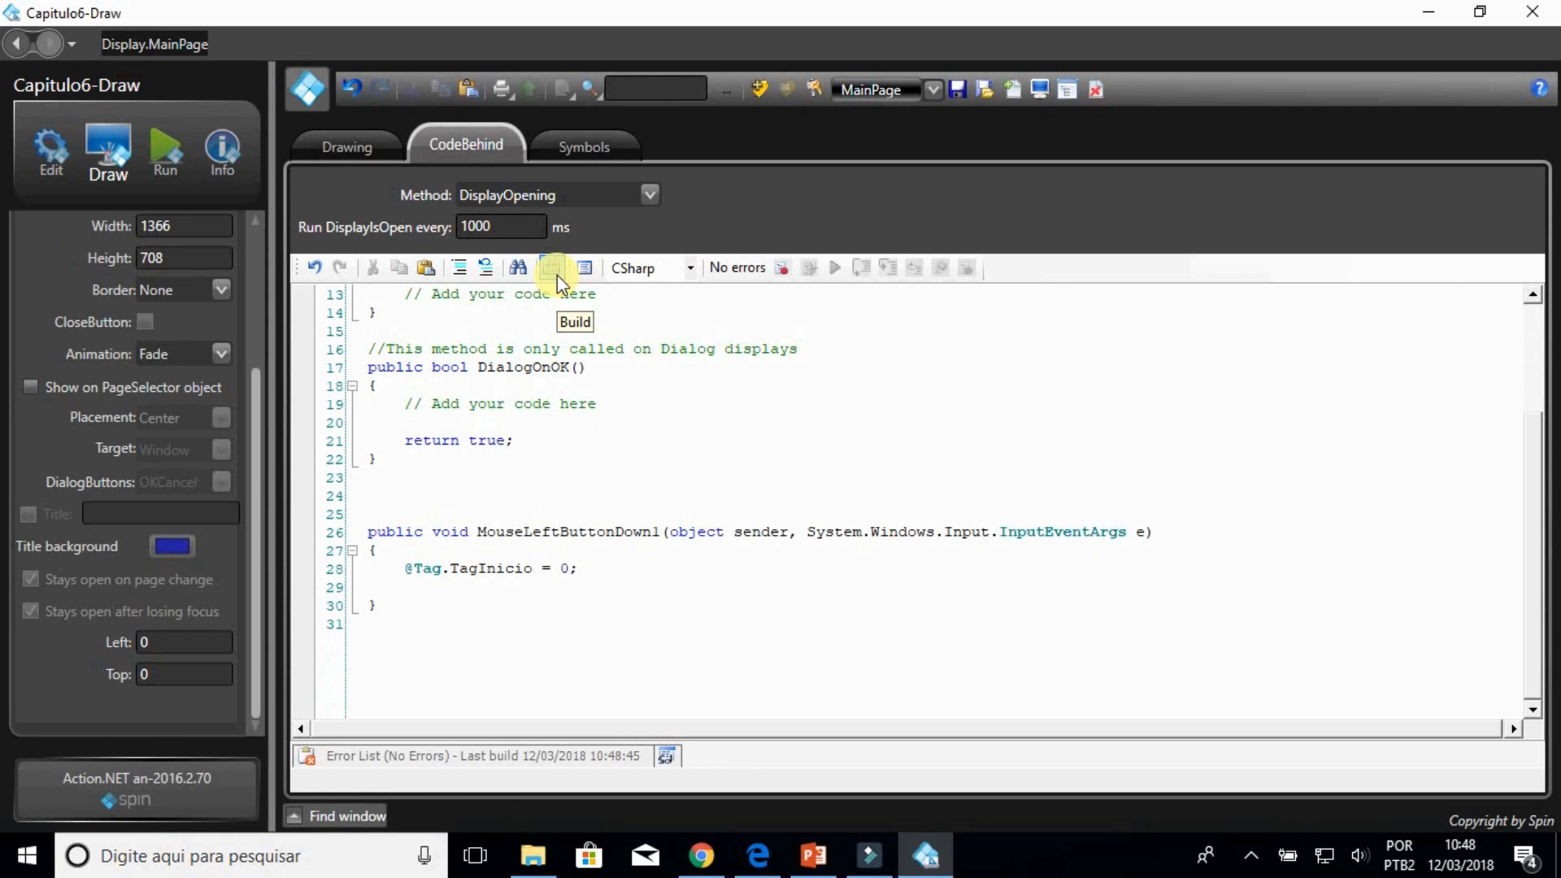
Step: Return to the drawing and enable the triangle's Shine dynamic with the tooltip "Clique uma vez."
{"action": "left_click", "coordinate": [357, 153]}
{"action": "double_click", "coordinate": [481, 265]}
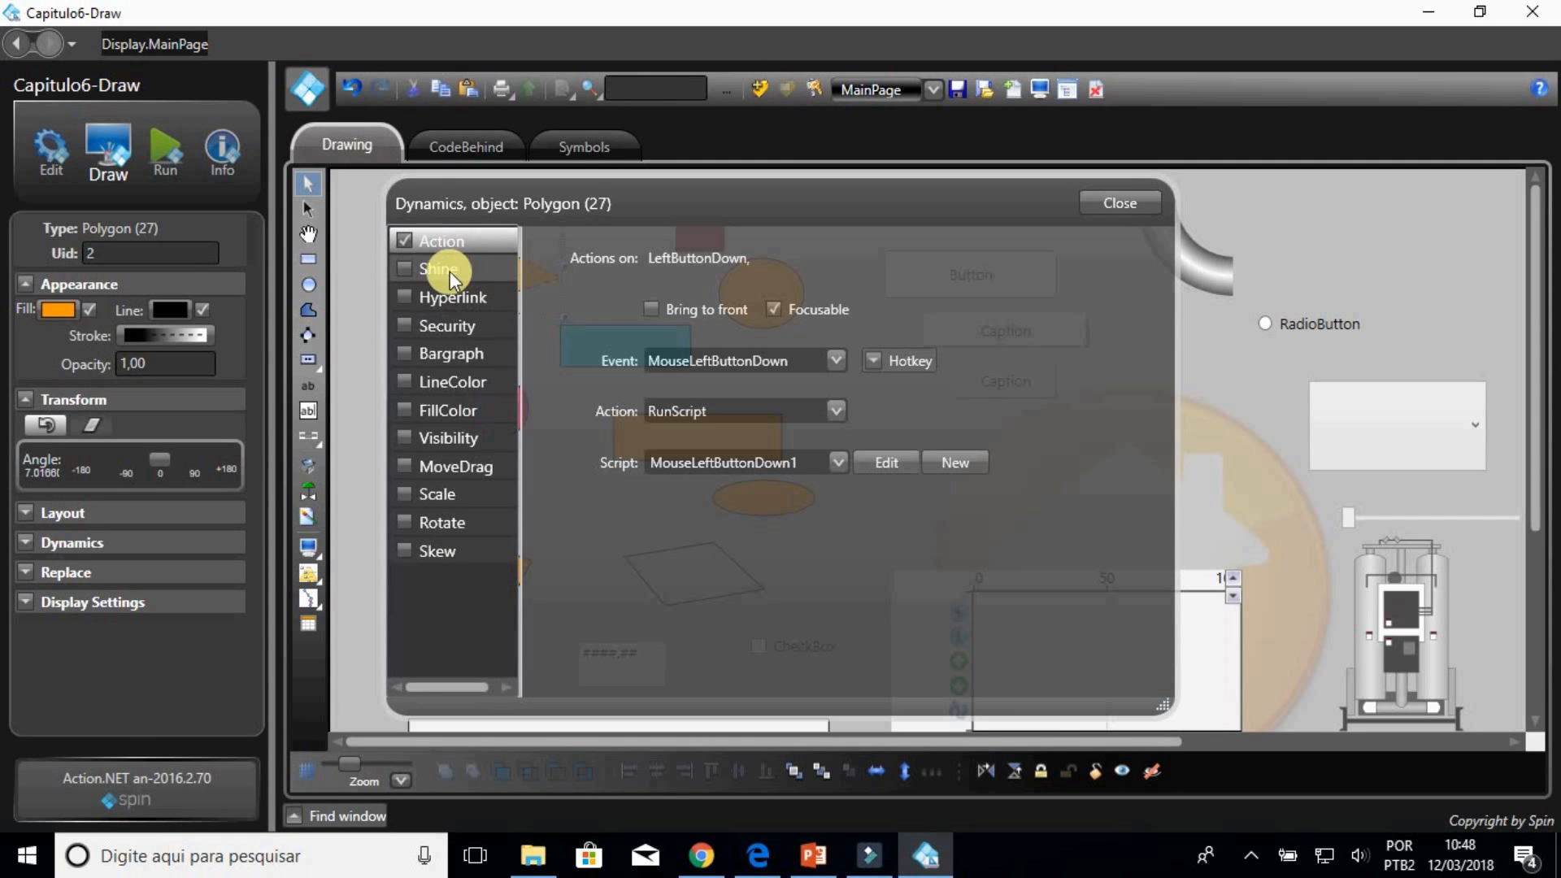
{"action": "left_click", "coordinate": [445, 268]}
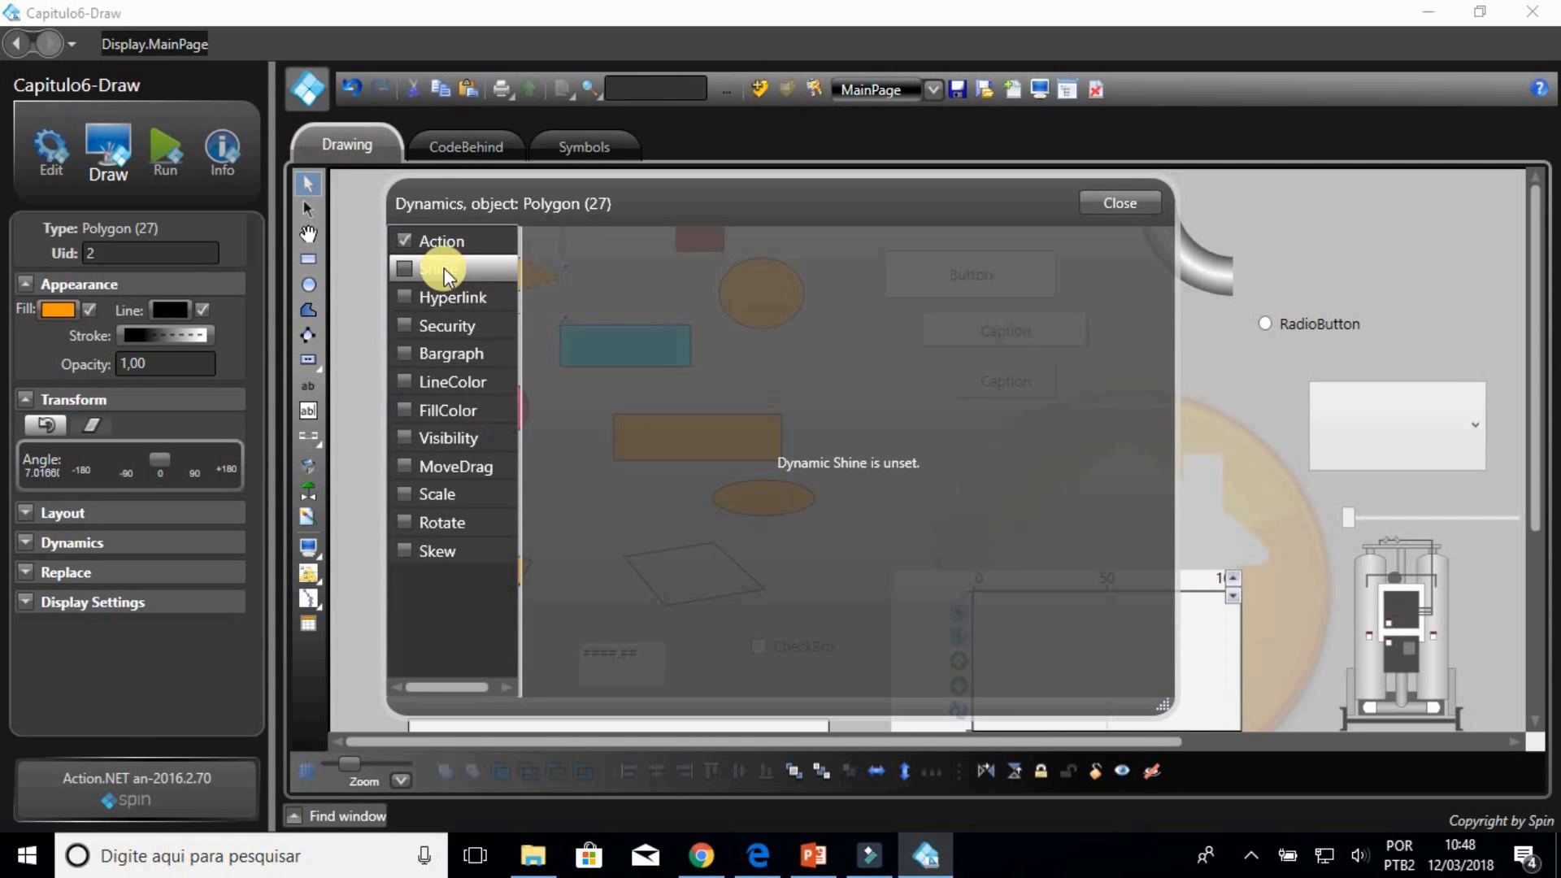
{"action": "left_click", "coordinate": [407, 271]}
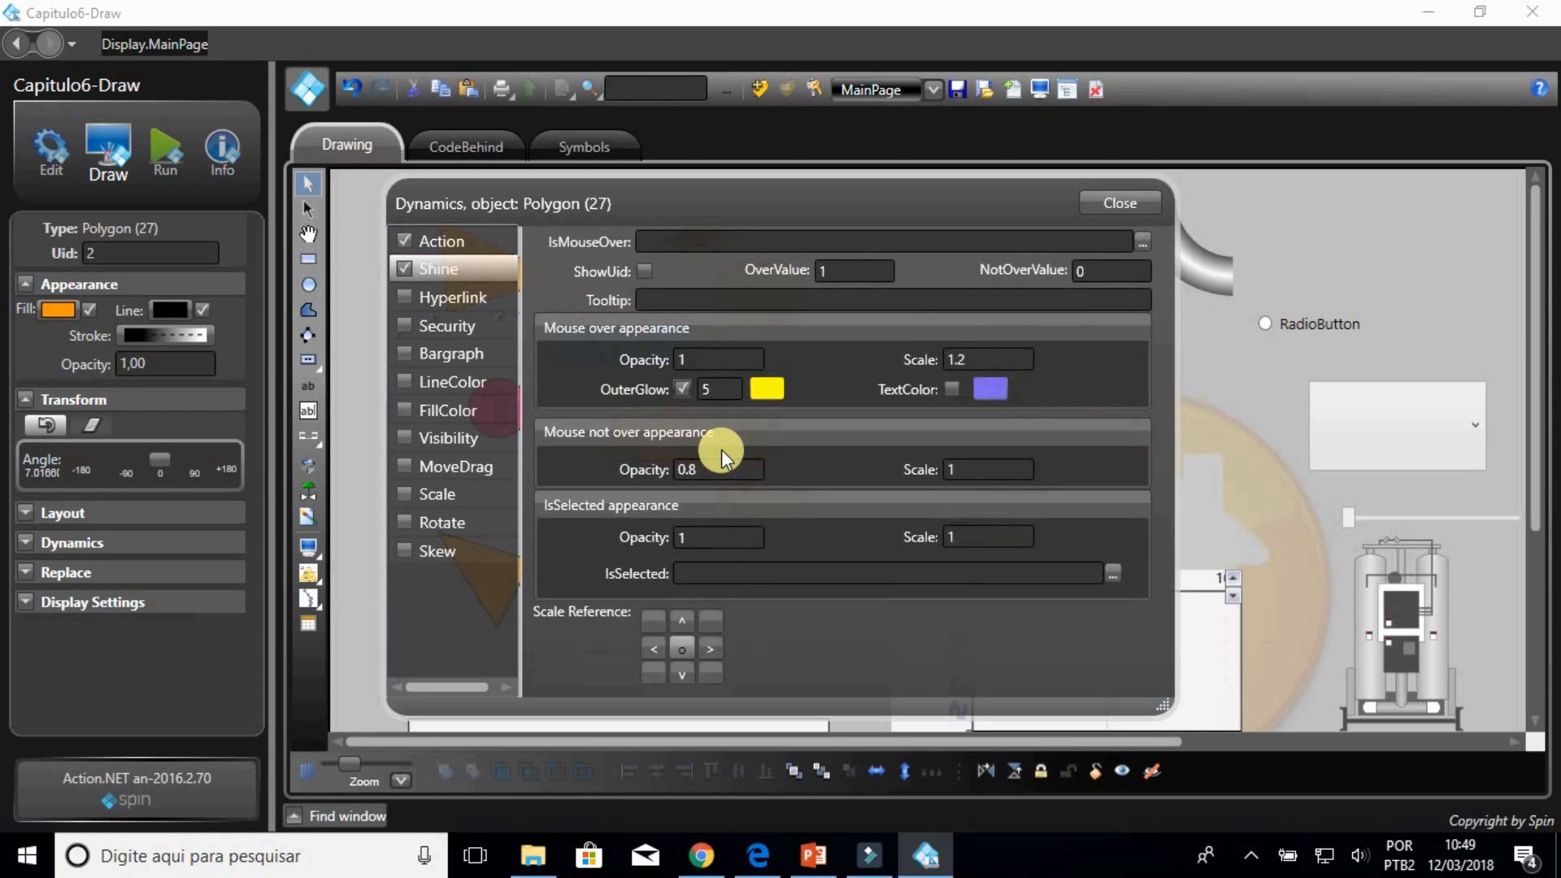
{"action": "left_click", "coordinate": [696, 294]}
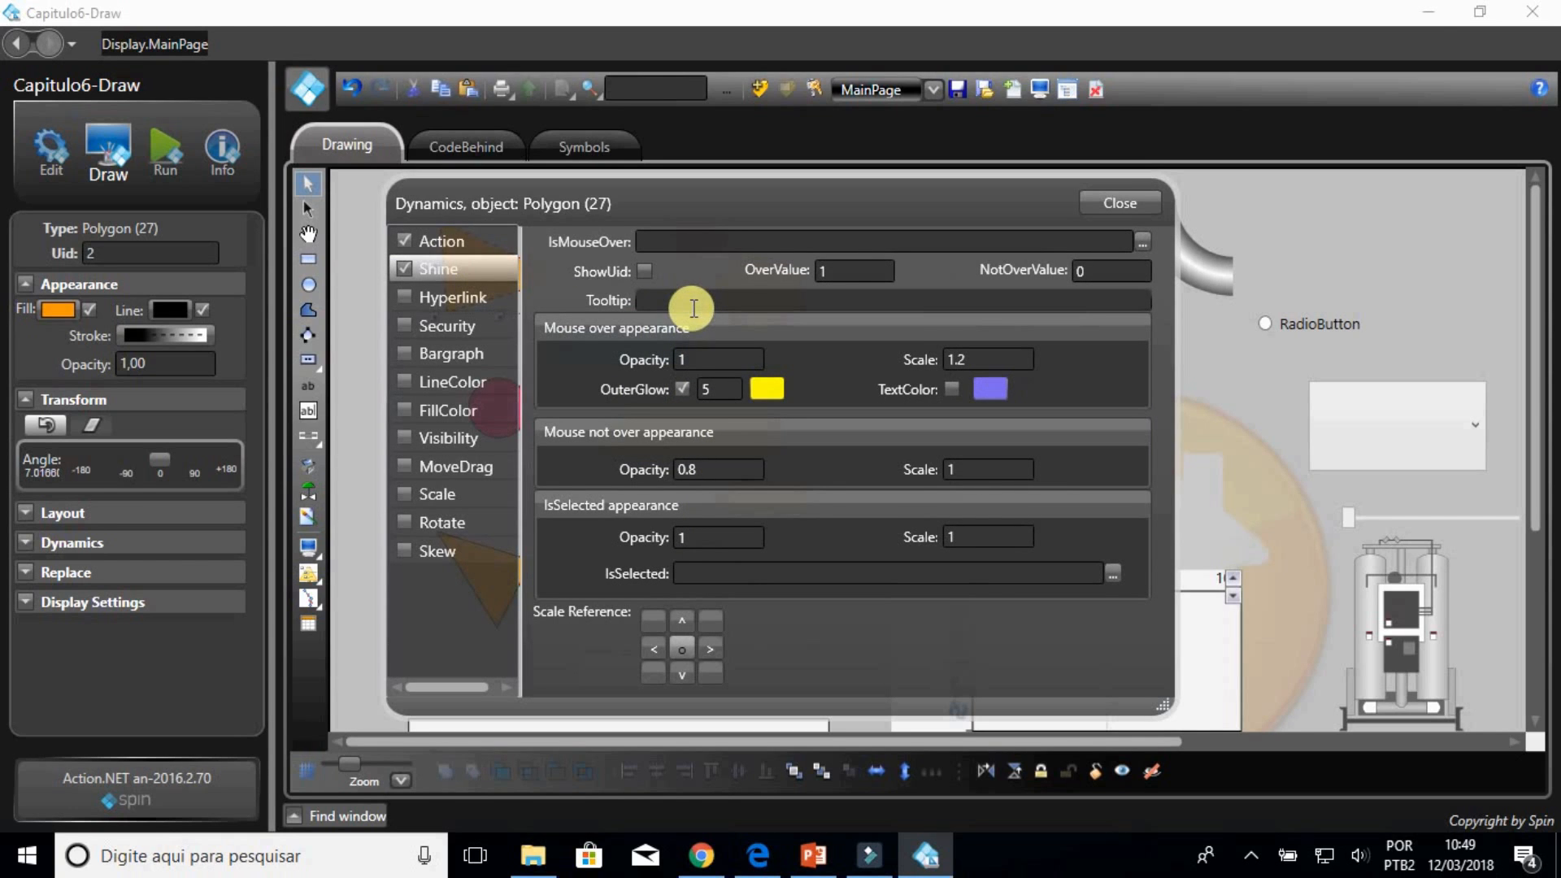
{"action": "type", "text": "Clique uma vez."}
{"action": "left_click", "coordinate": [471, 299]}
{"action": "left_click", "coordinate": [406, 298]}
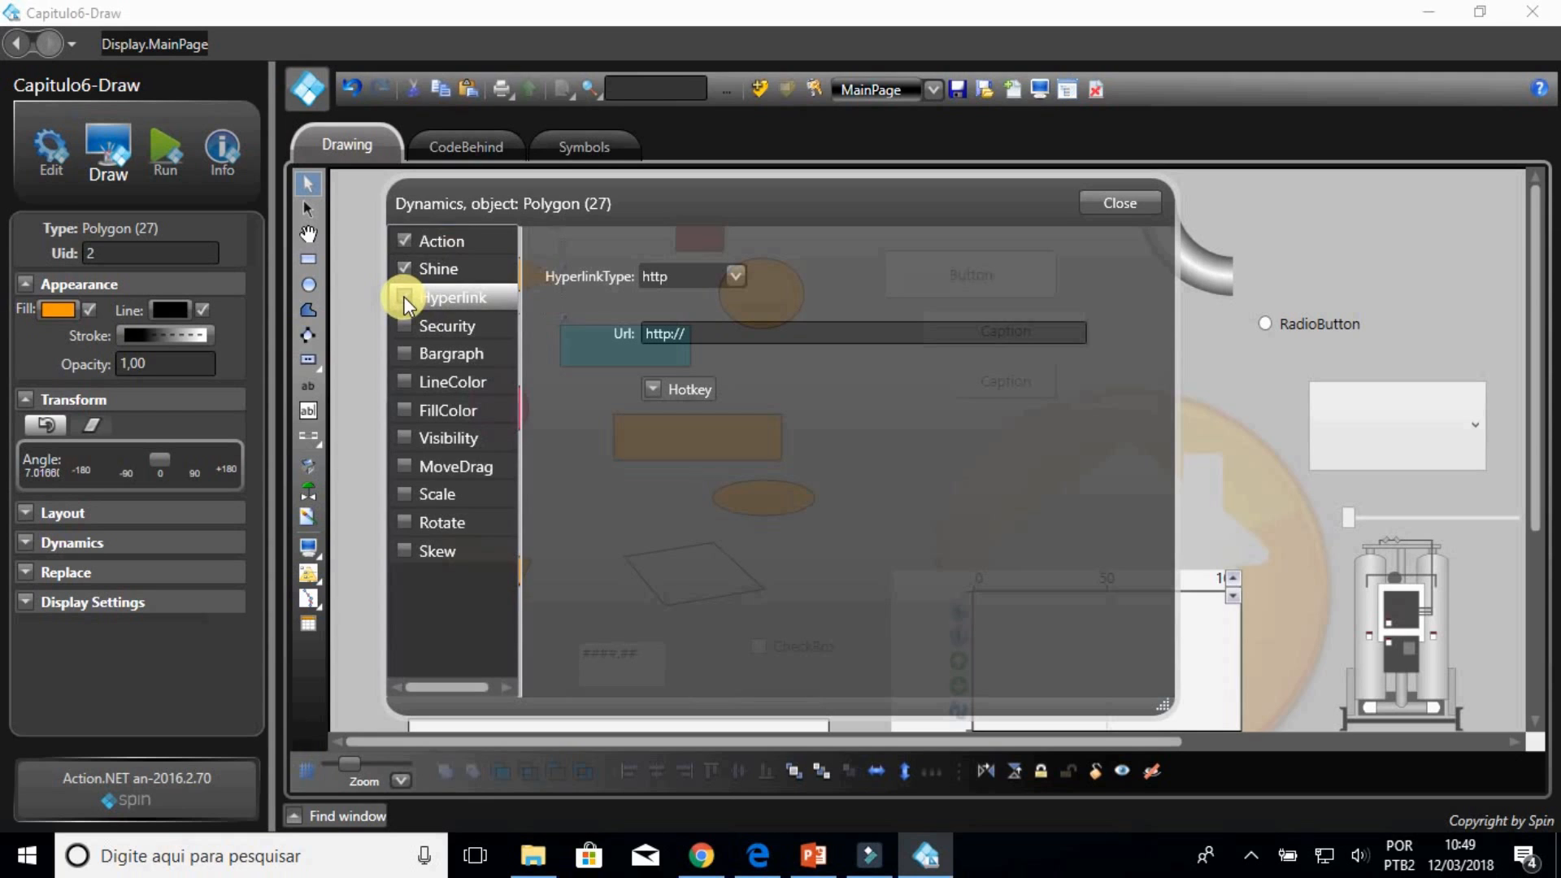
{"action": "left_click", "coordinate": [716, 329]}
{"action": "type", "text": "spin"}
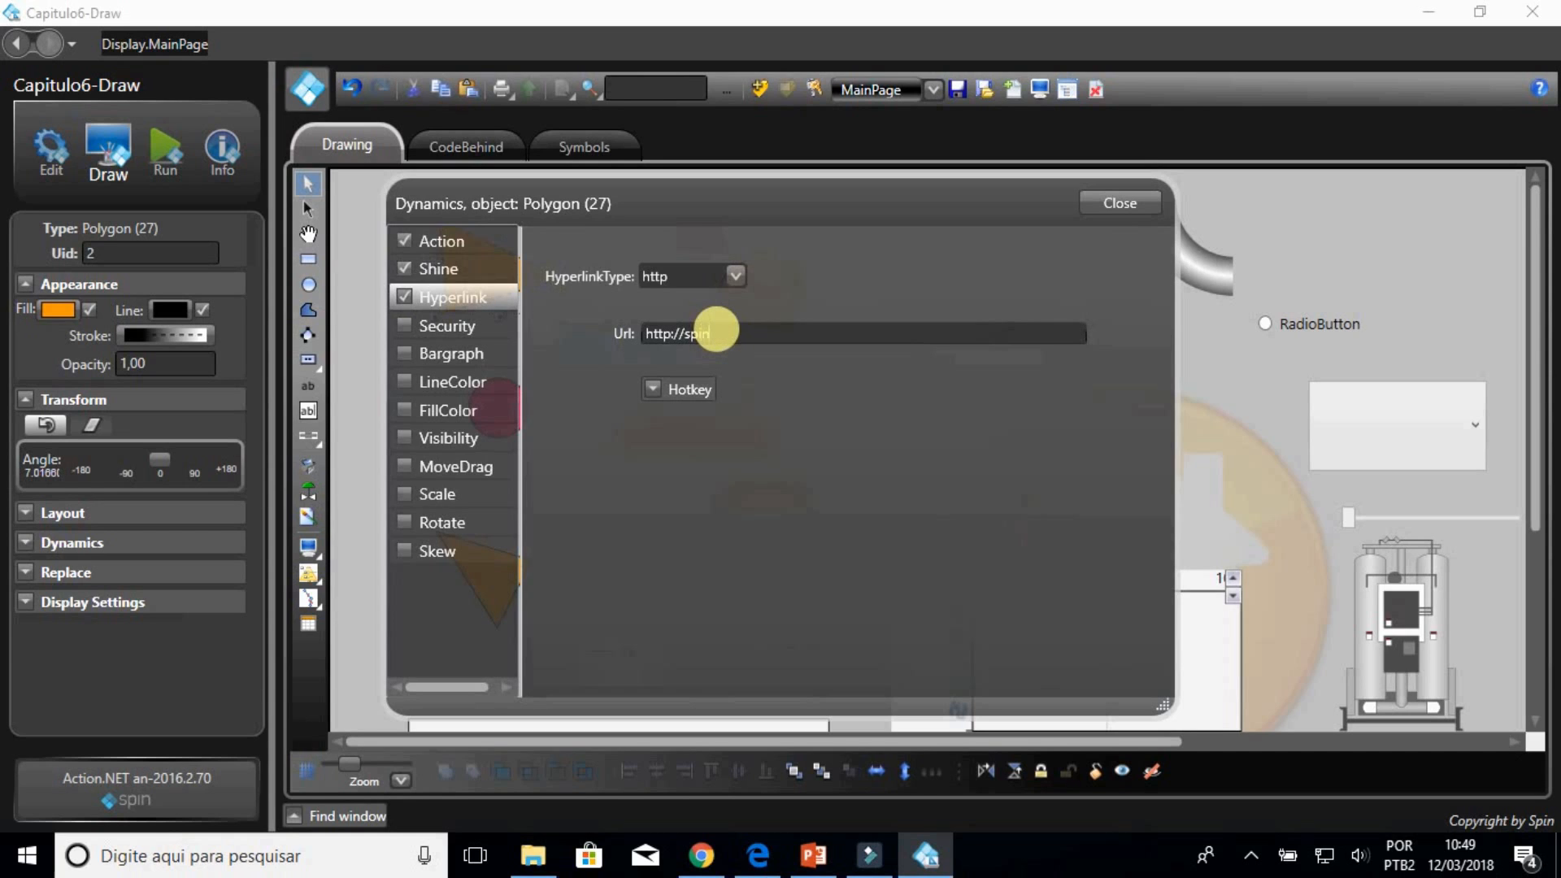
{"action": "type", "text": "engenharia.com.br"}
Step: Examine the Security dynamic's disable, permission, confirm message and ESign options, leaving the dynamic disabled
{"action": "left_click", "coordinate": [401, 330]}
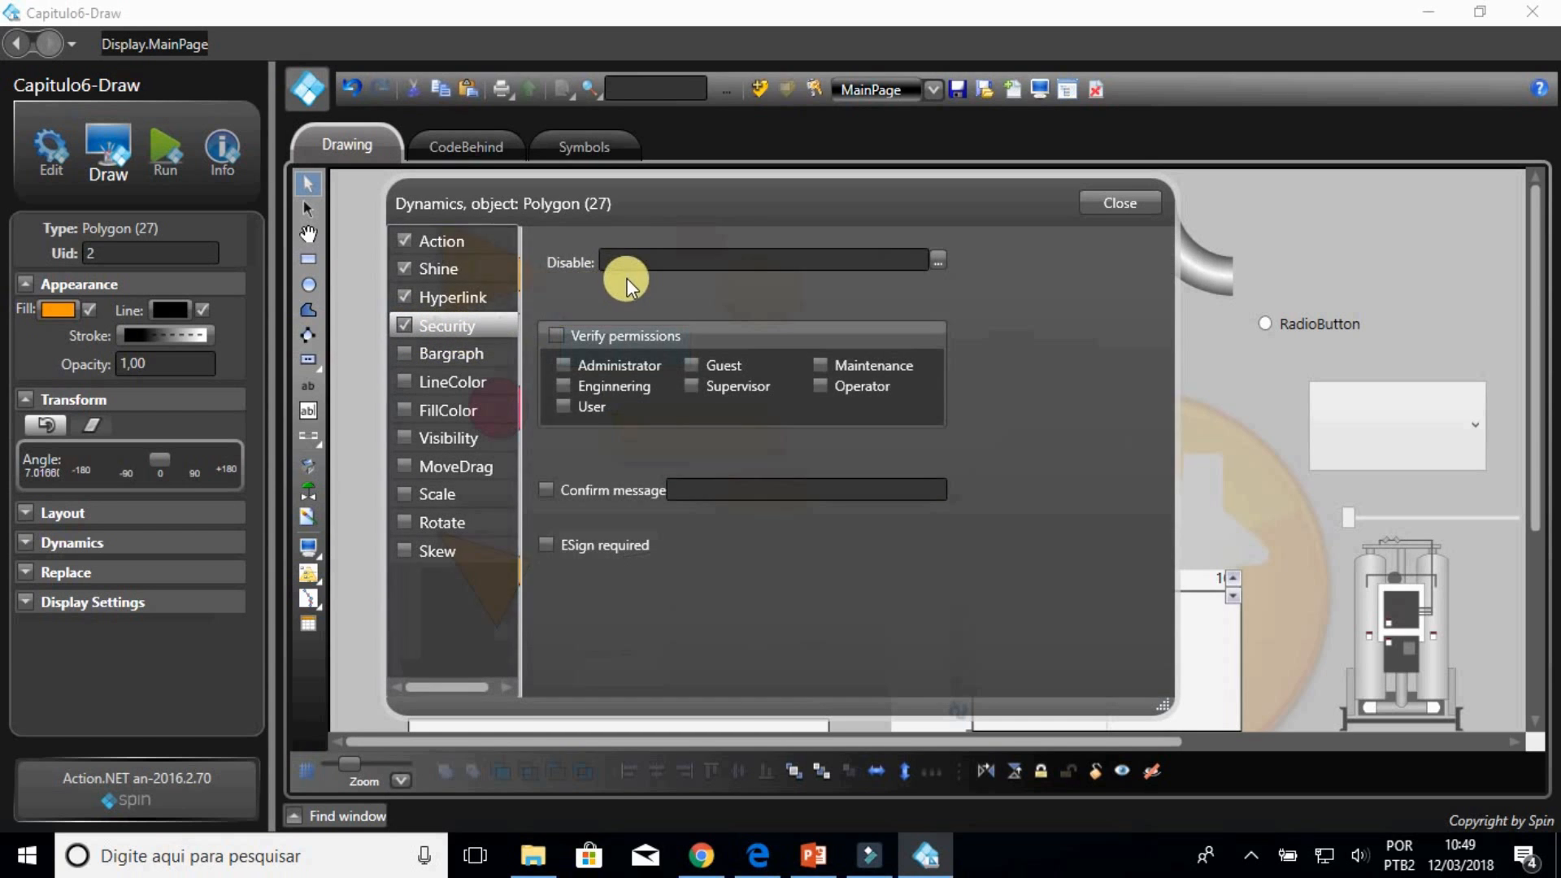
{"action": "left_click", "coordinate": [632, 261]}
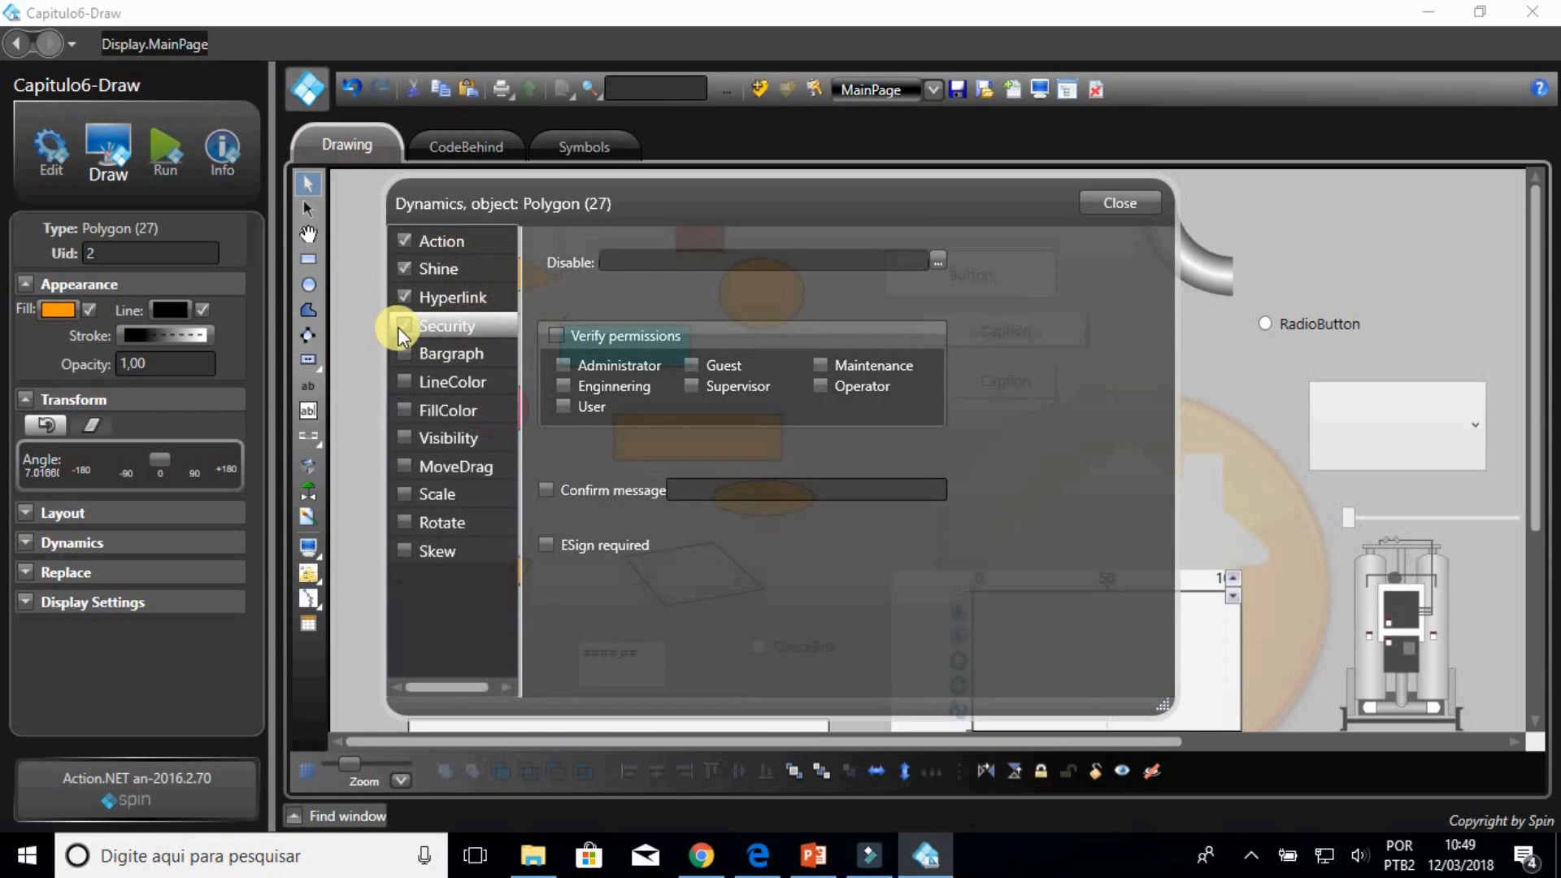
{"action": "left_click", "coordinate": [400, 325]}
Step: Enable the Bargraph dynamic with expression Tag.TagInicio and set the upper end of its value range to 5
{"action": "left_click", "coordinate": [407, 355]}
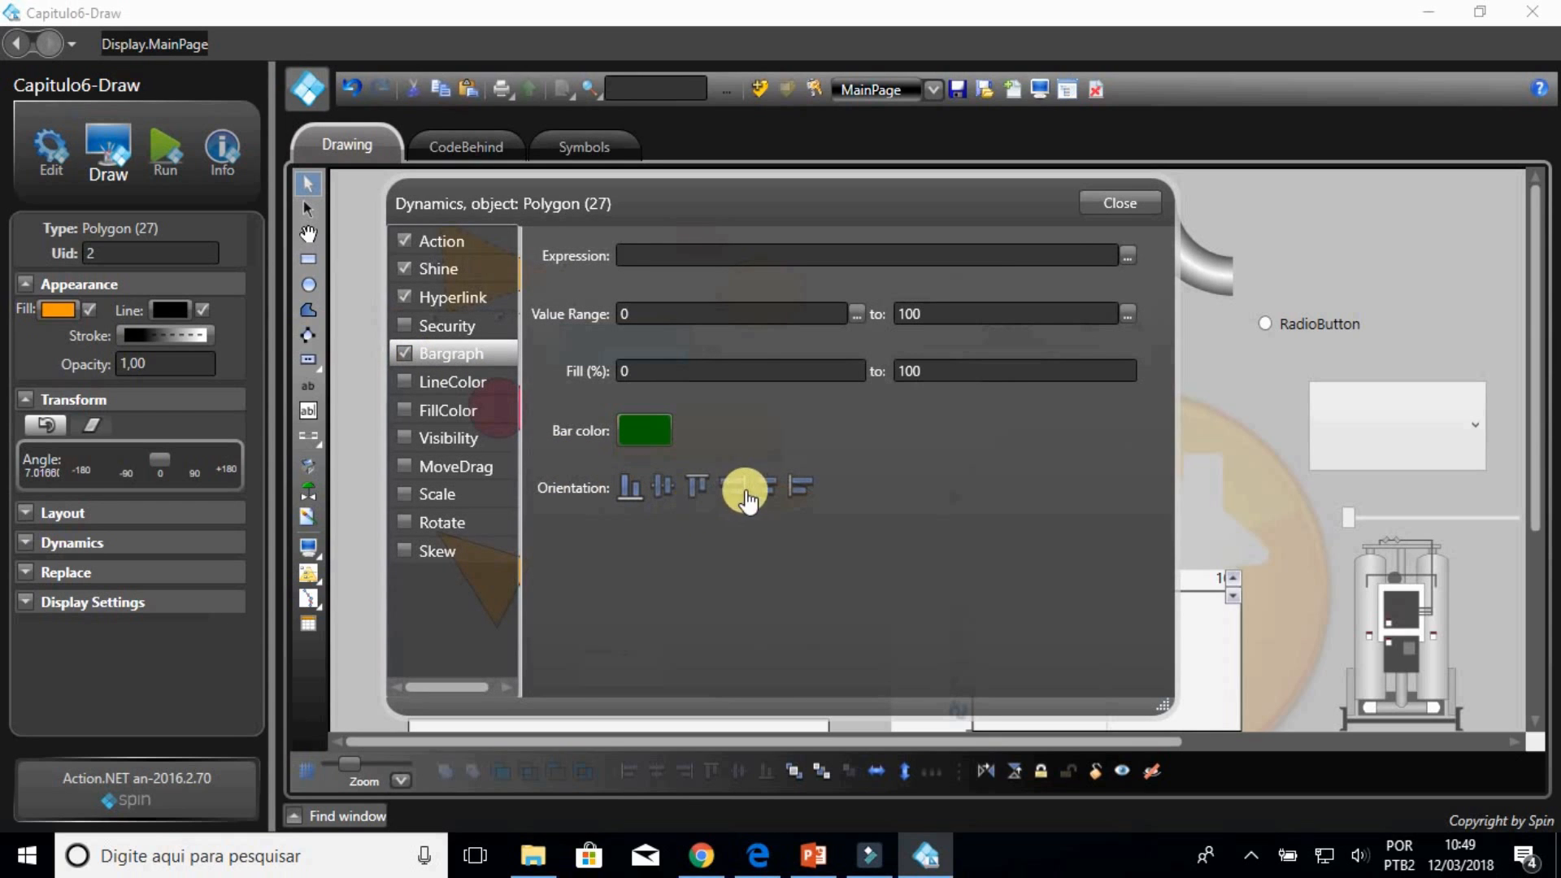
{"action": "left_click", "coordinate": [687, 256]}
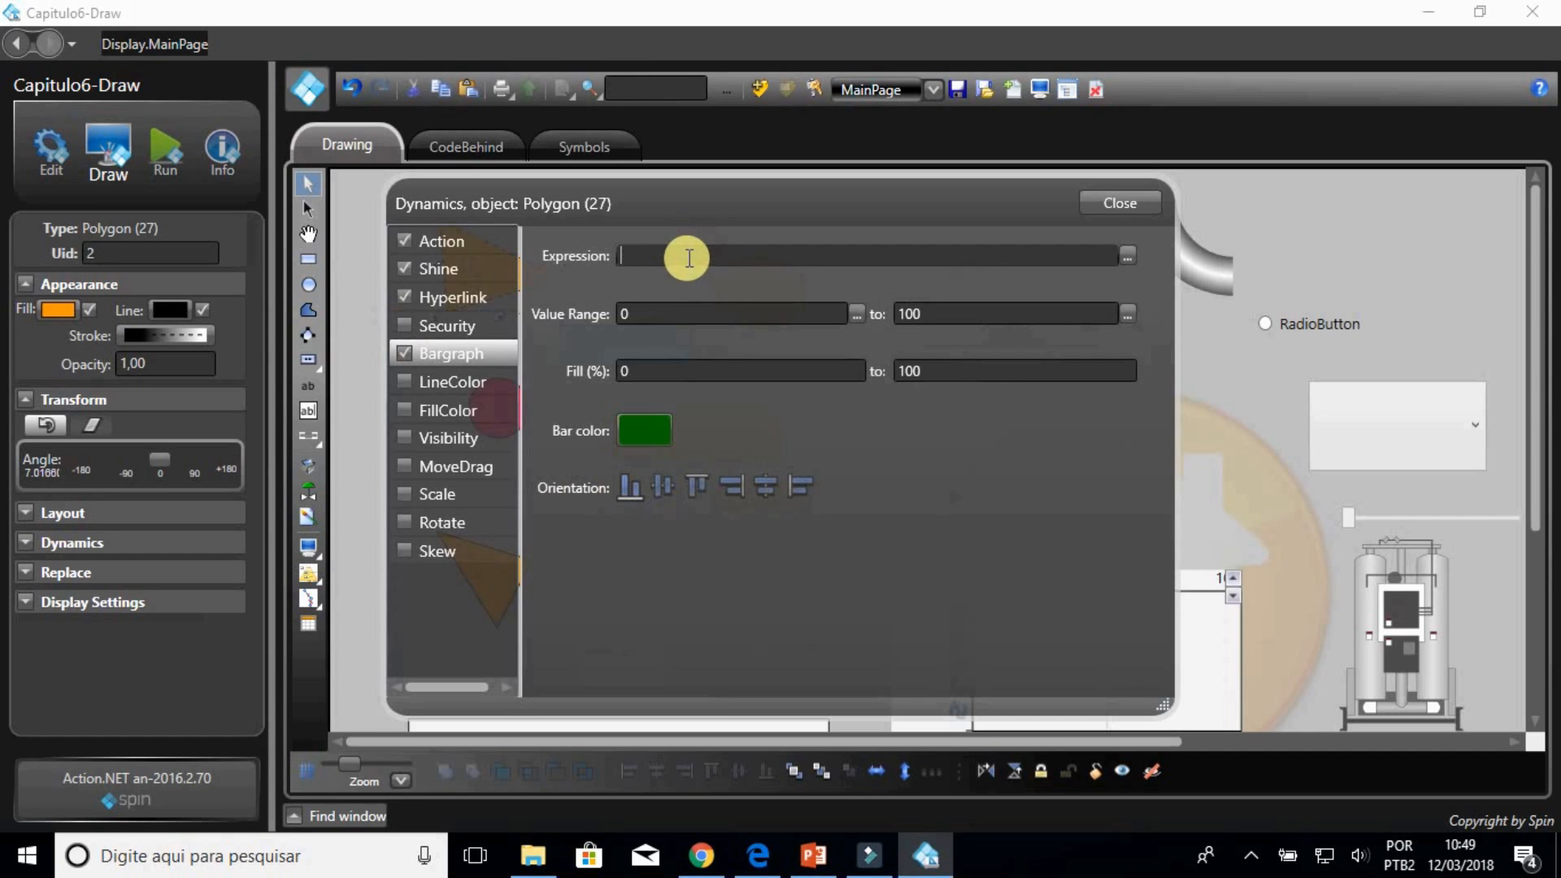
{"action": "type", "text": "Tag"}
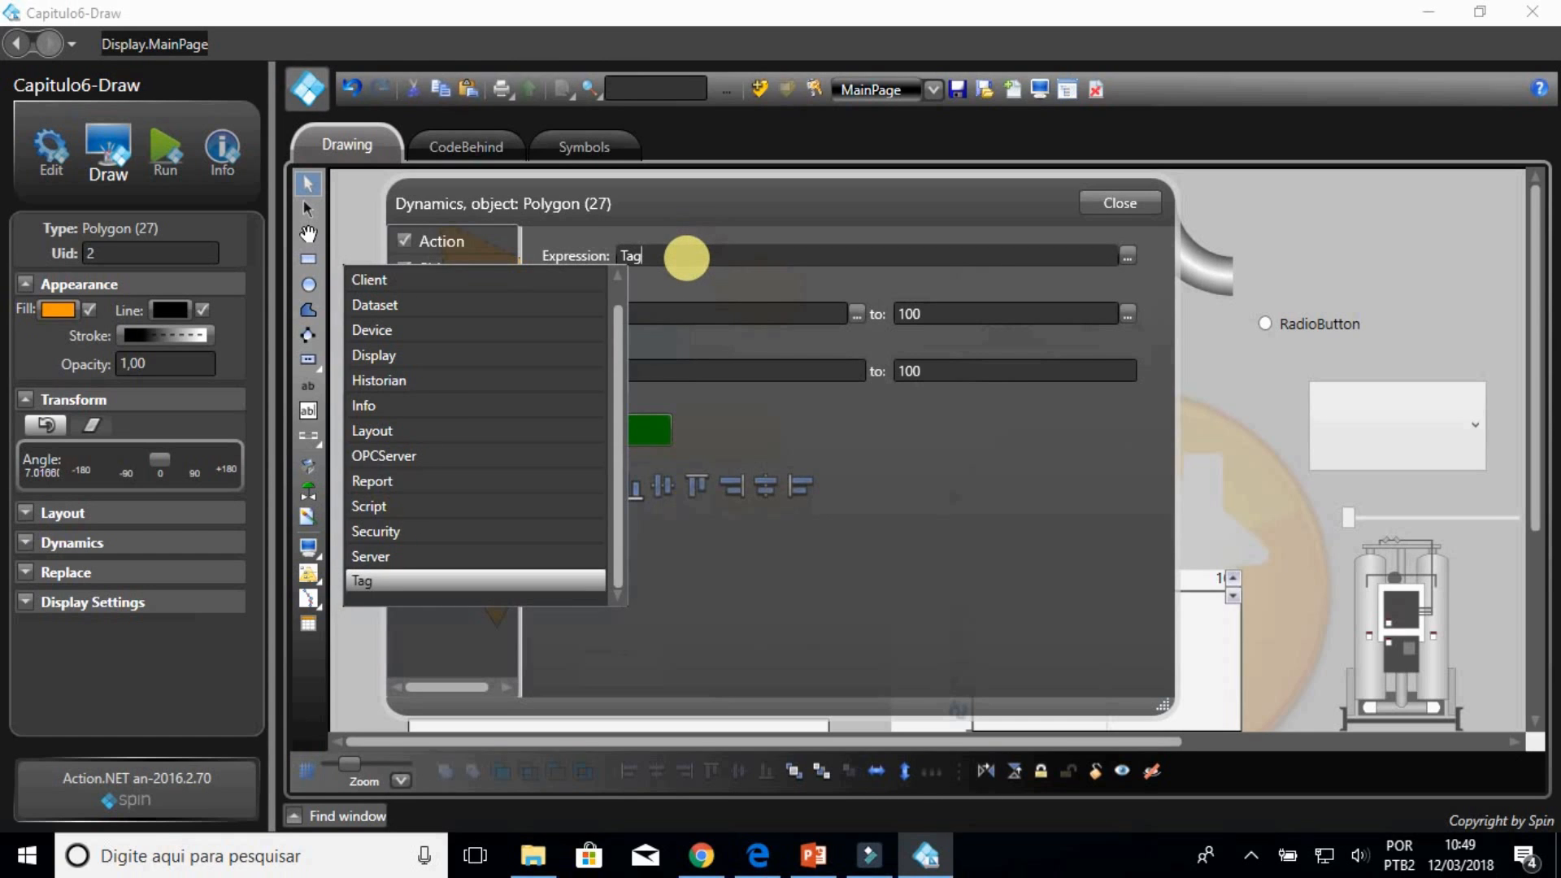
{"action": "type", "text": "."}
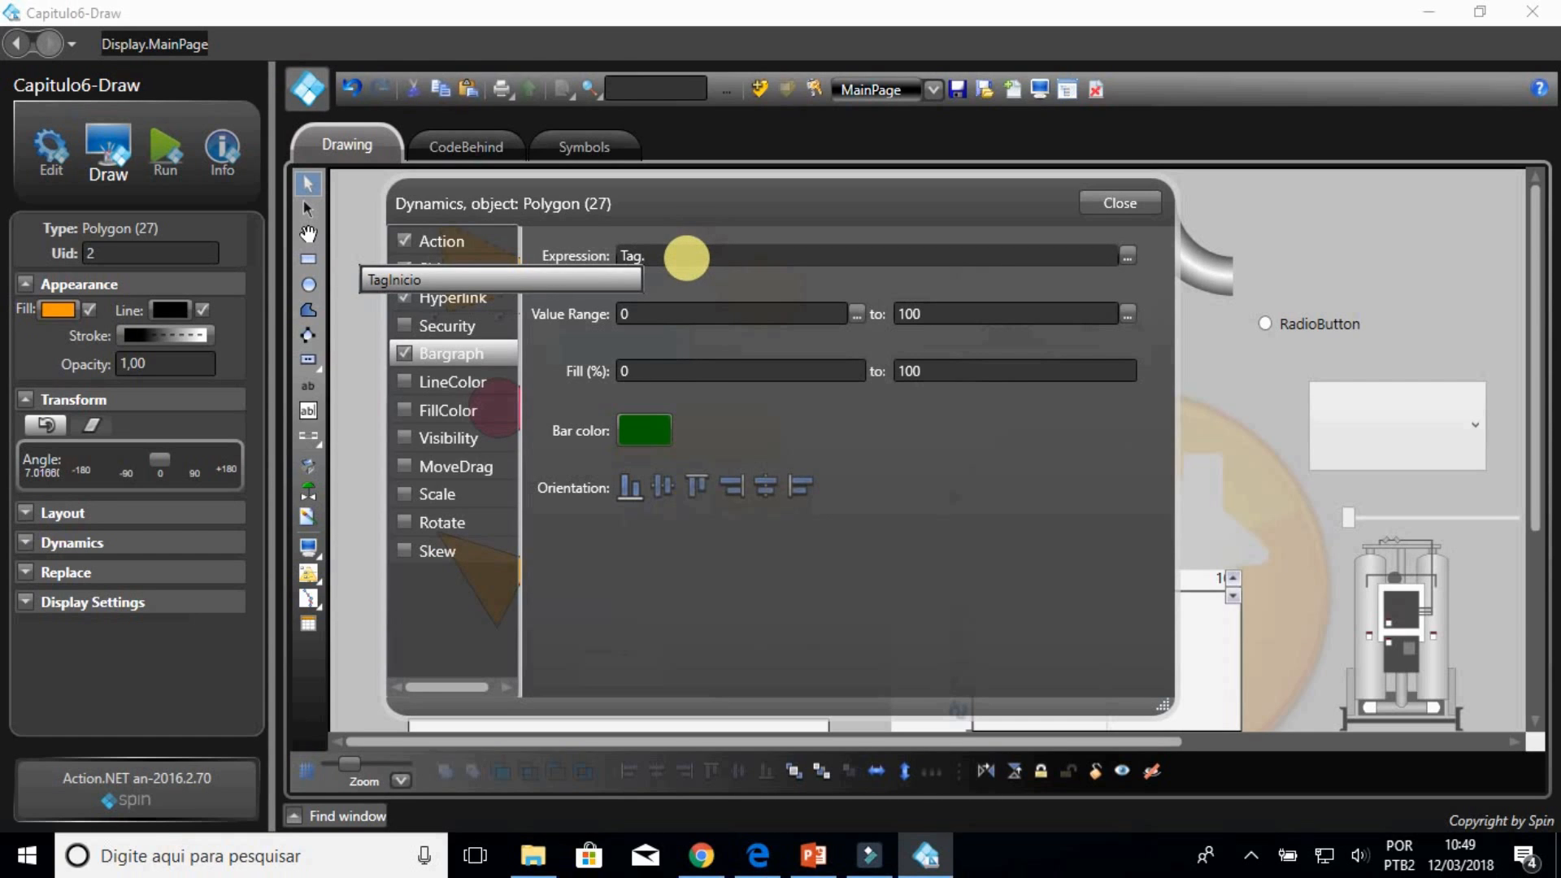
{"action": "key", "text": "Return"}
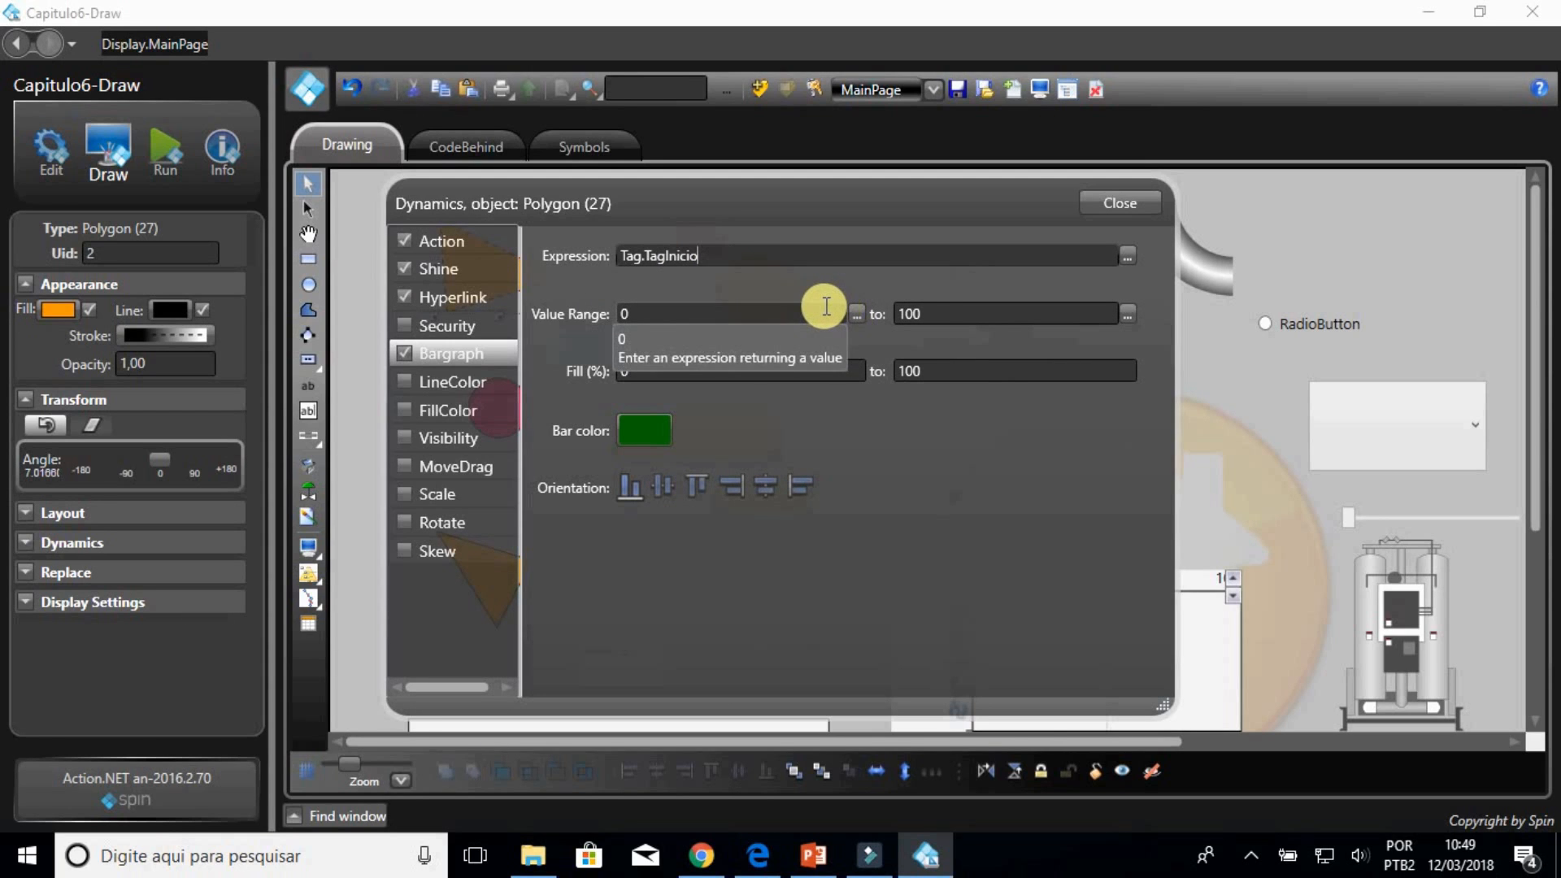
{"action": "left_click", "coordinate": [935, 314]}
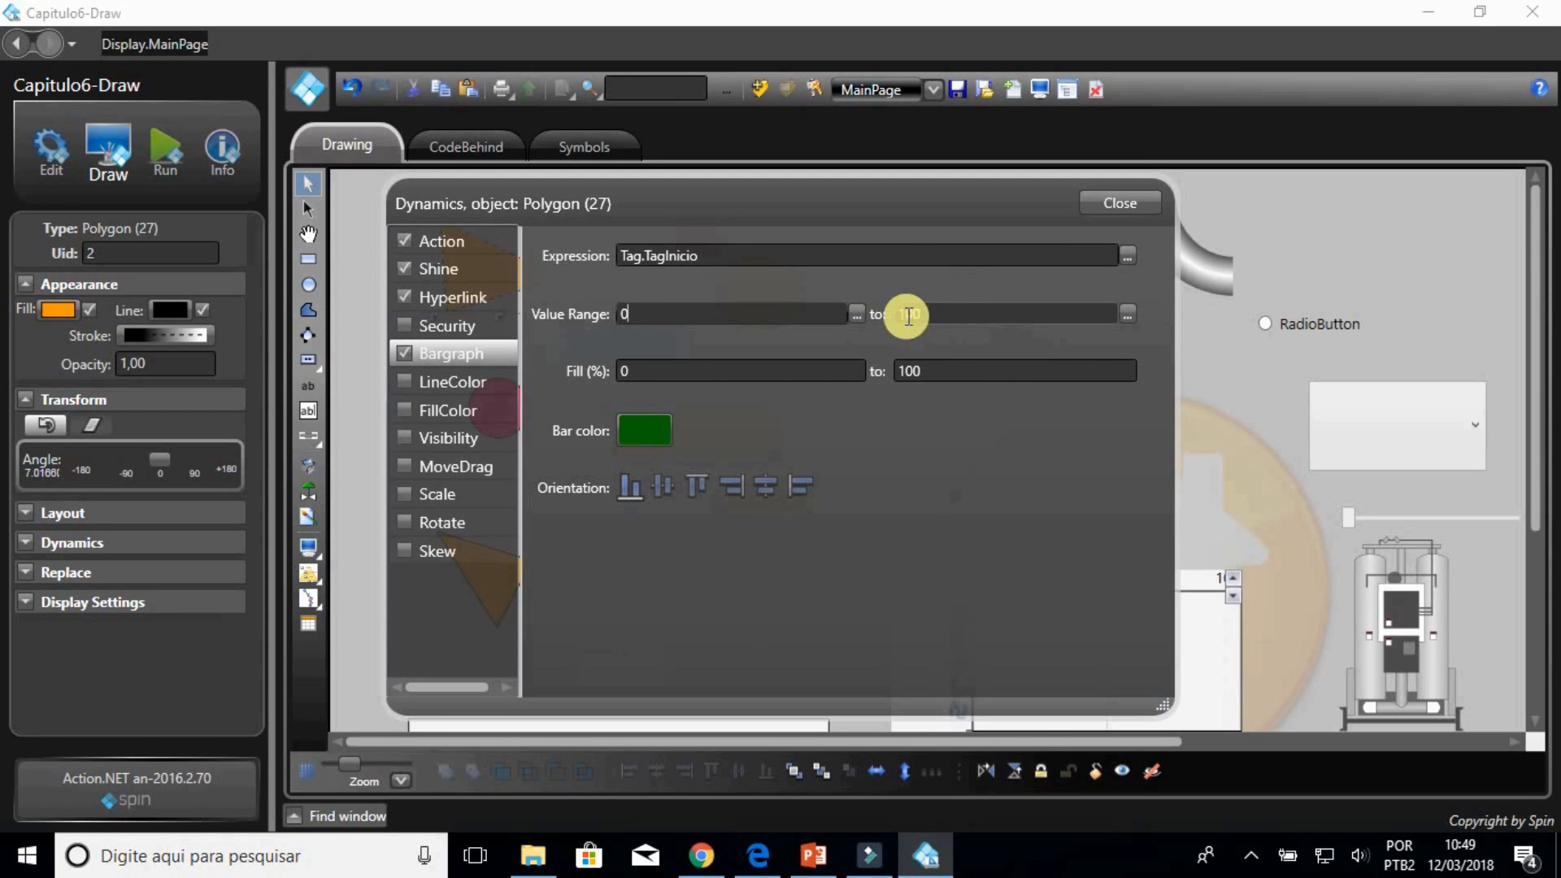
{"action": "type", "text": "5"}
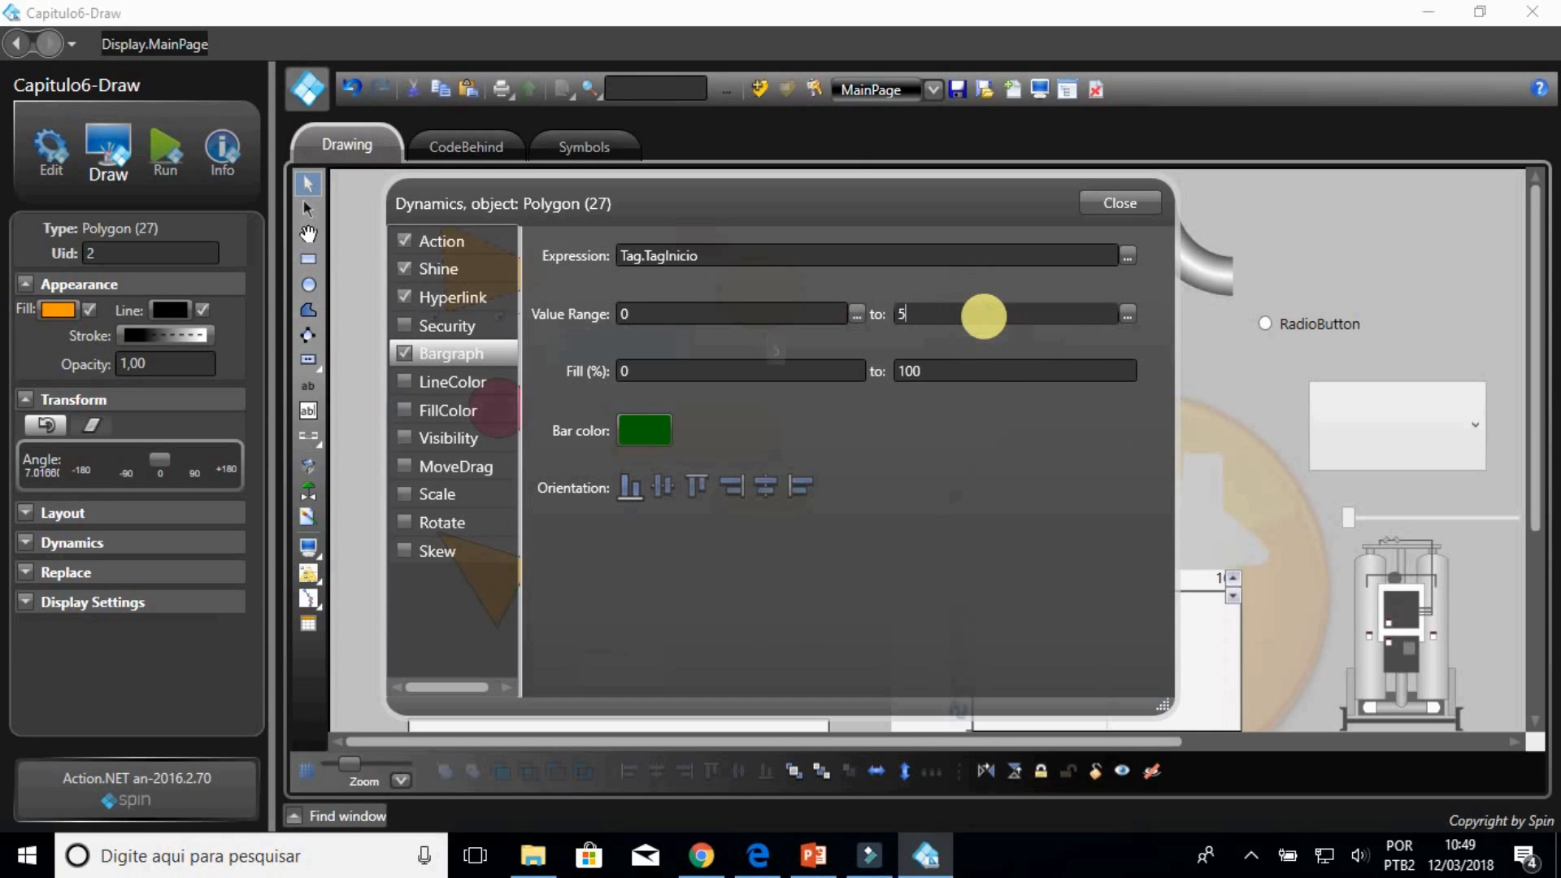
{"action": "left_click", "coordinate": [982, 365]}
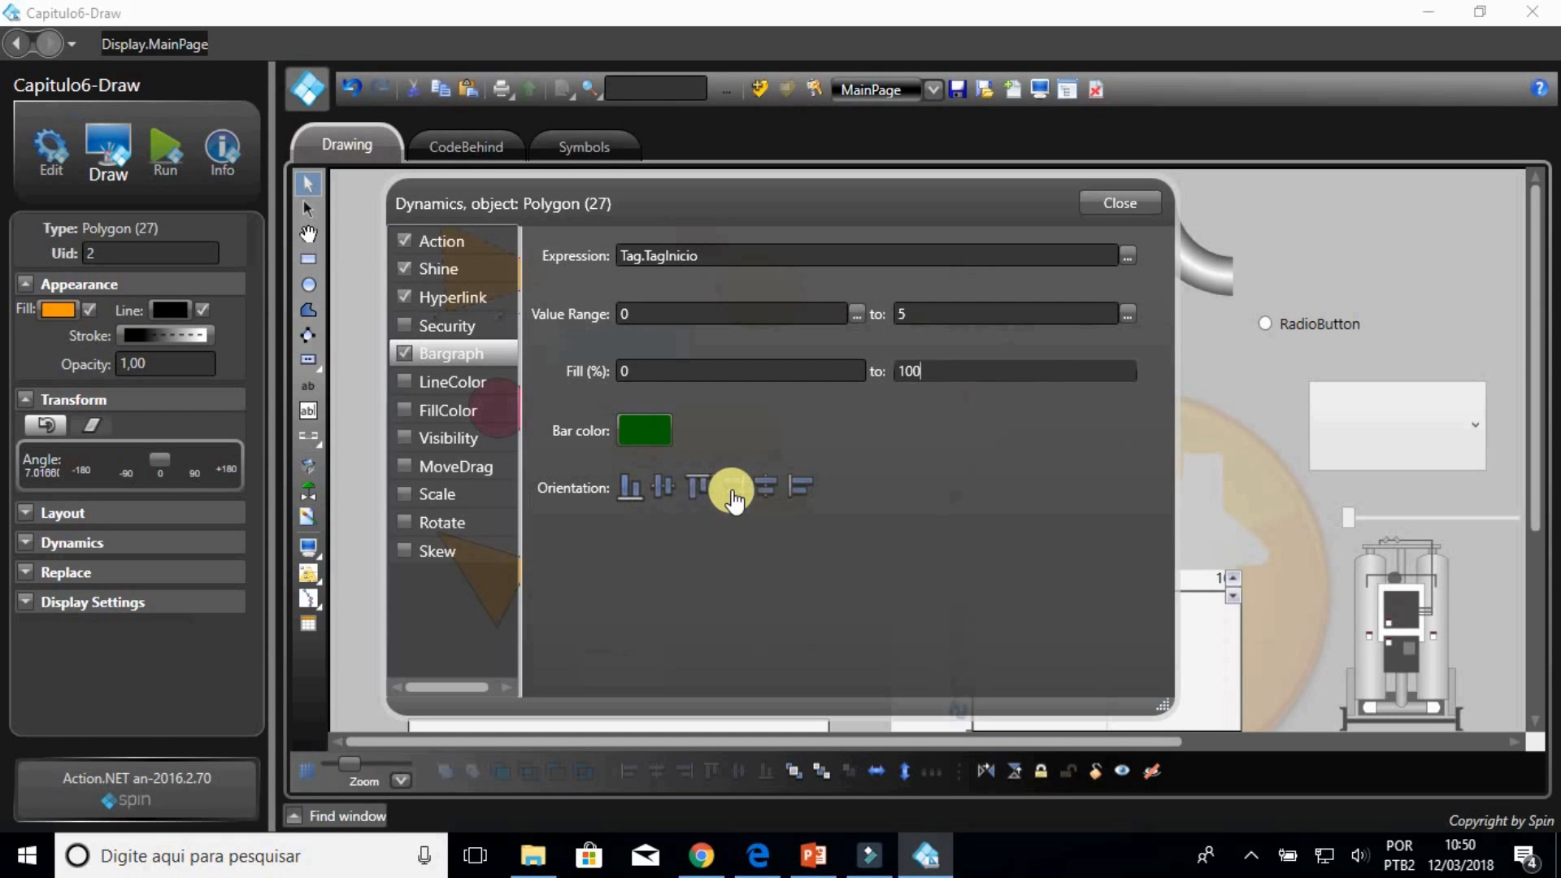
Step: Try out the LineColor dynamic by adding a limit with value 2, then delete that limit and disable the dynamic
{"action": "left_click", "coordinate": [405, 382]}
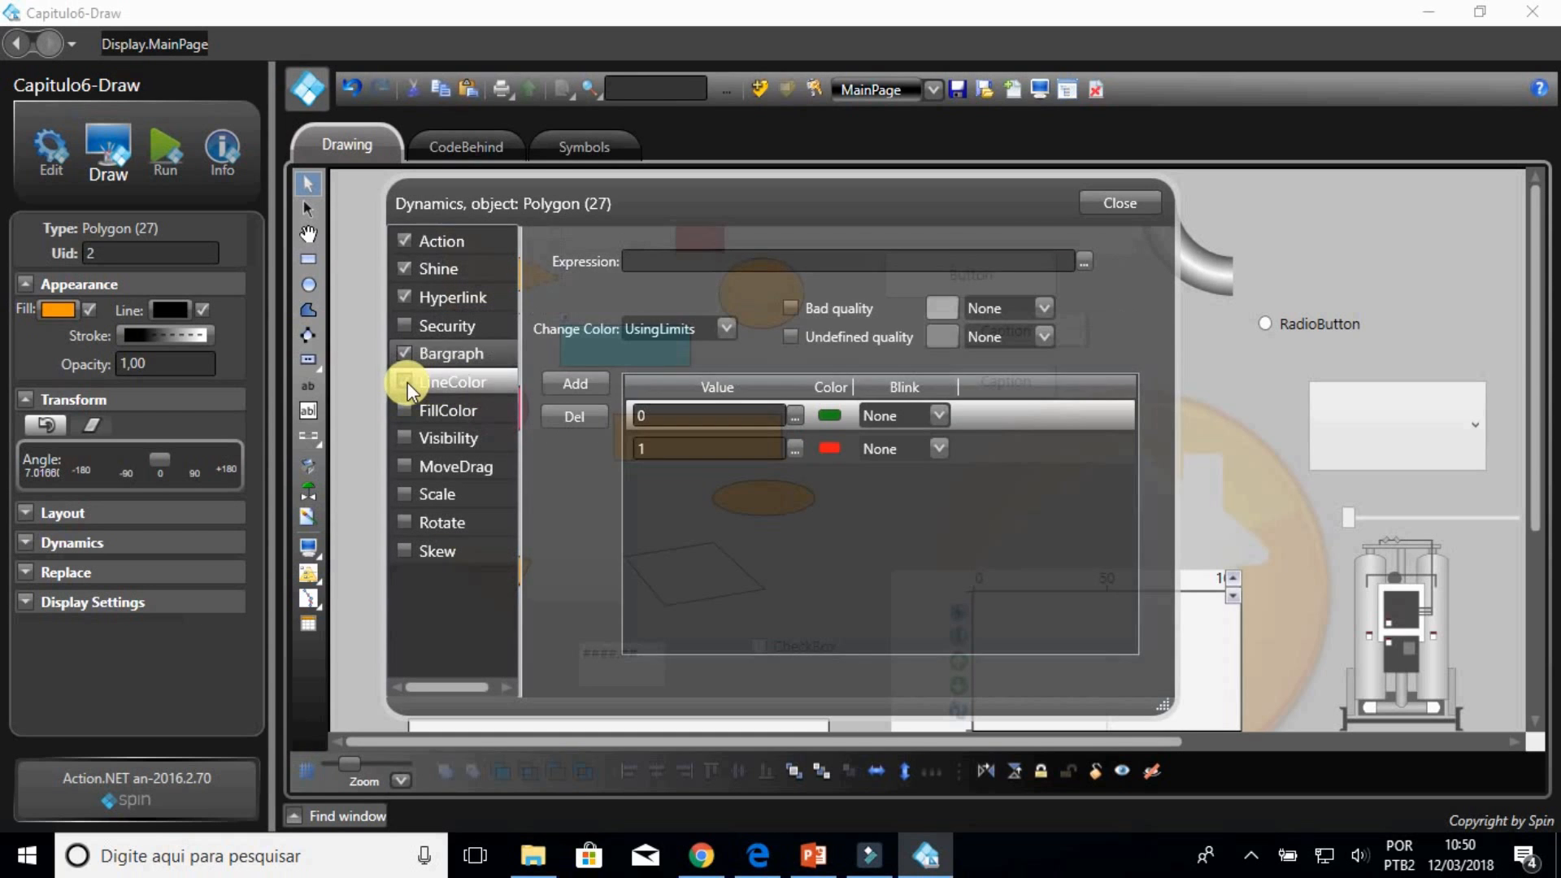
{"action": "left_click", "coordinate": [657, 415]}
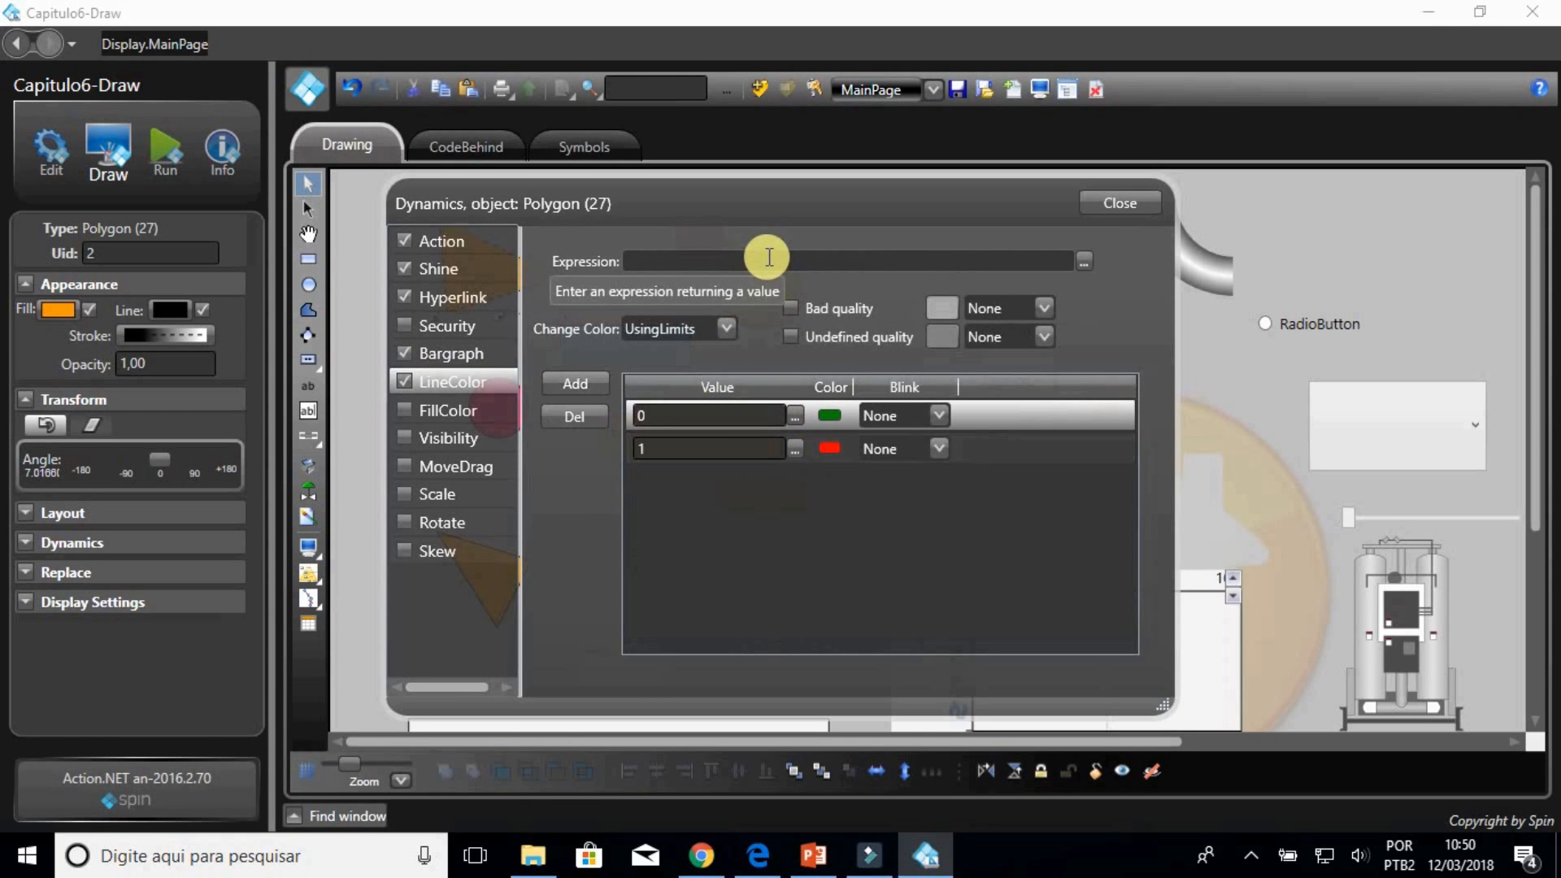
{"action": "left_click", "coordinate": [404, 383]}
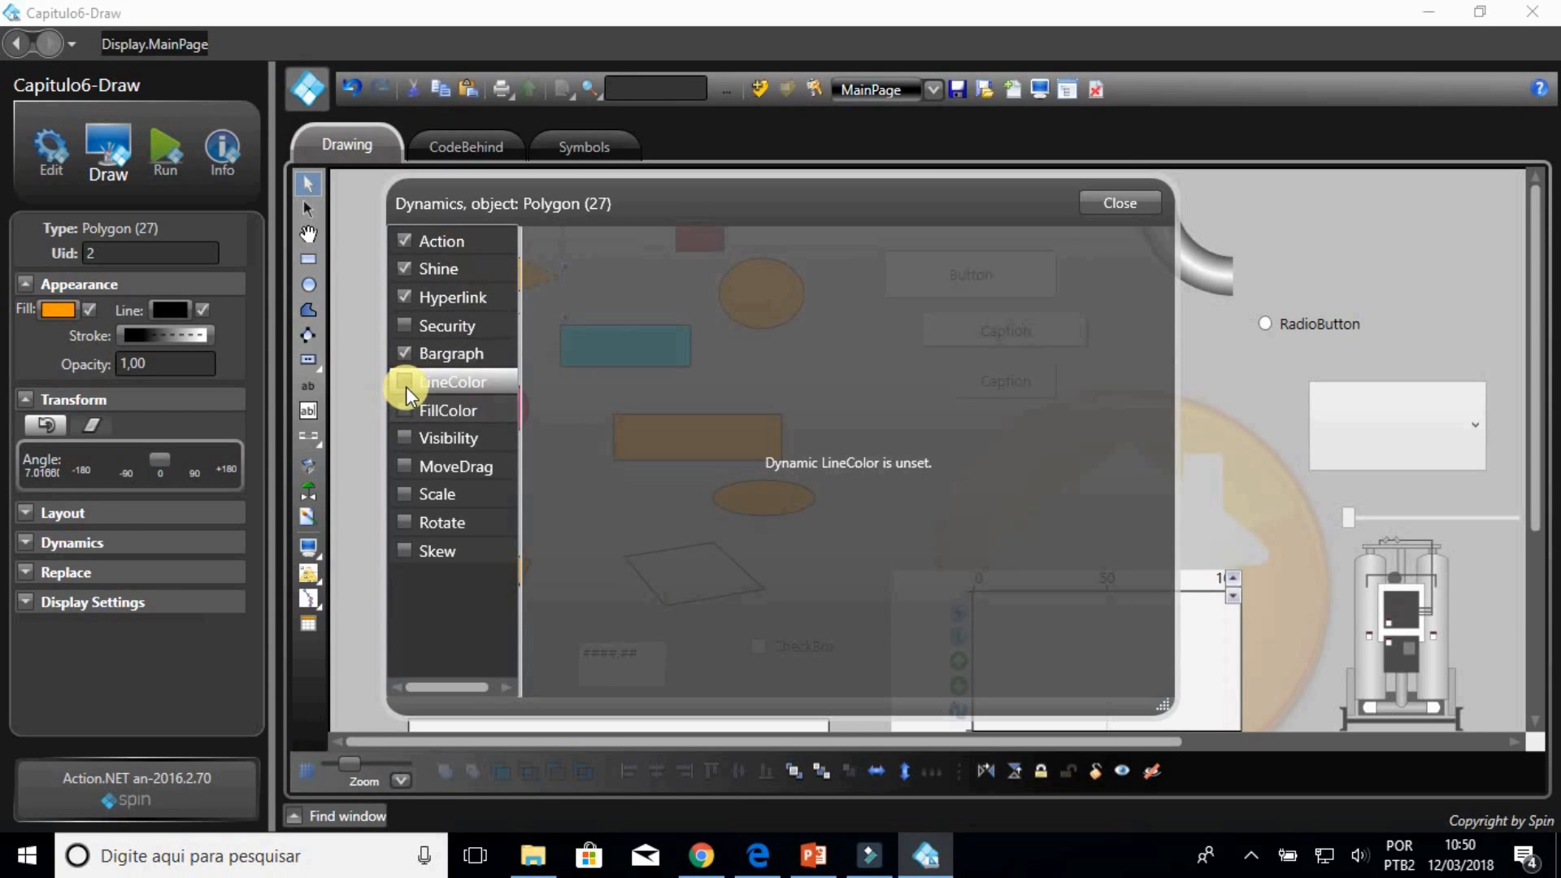
{"action": "left_click", "coordinate": [405, 381]}
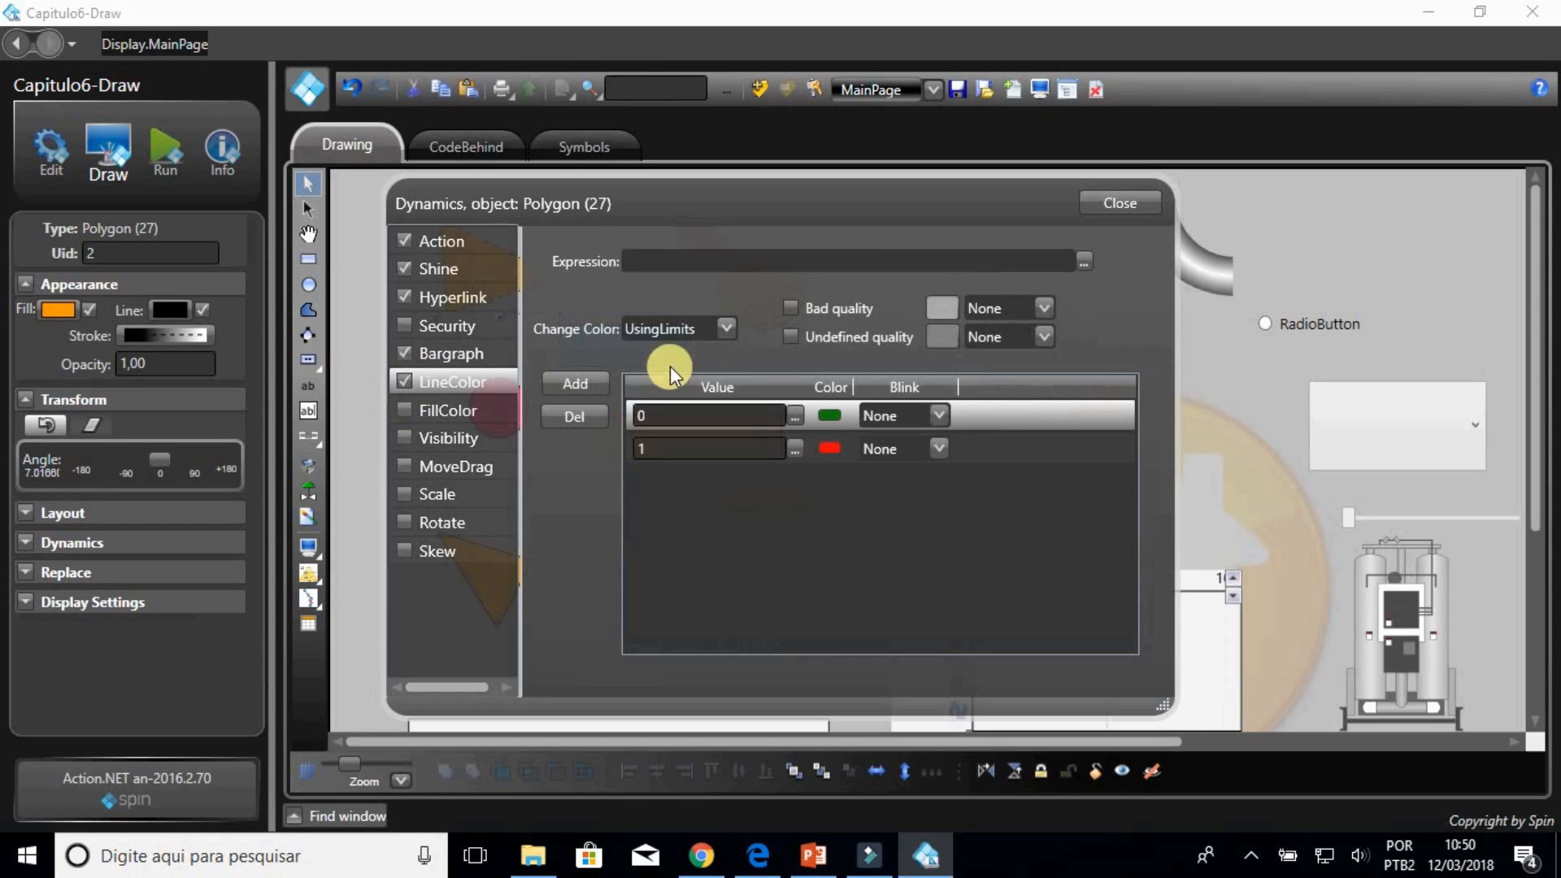
{"action": "left_click", "coordinate": [597, 382]}
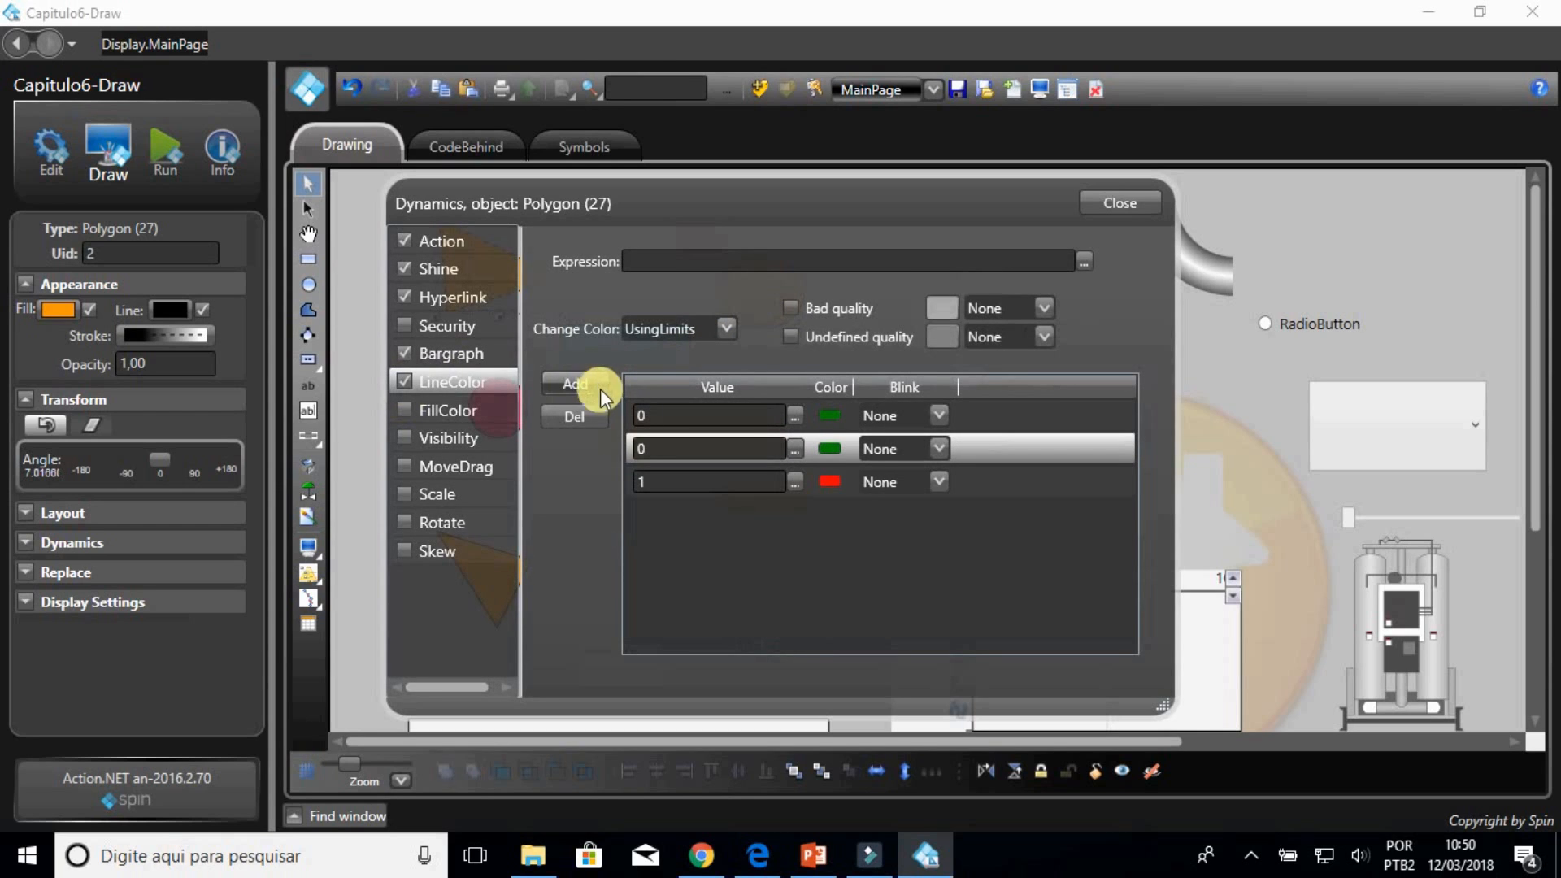
{"action": "left_click_drag", "start_coordinate": [666, 450], "coordinate": [613, 450]}
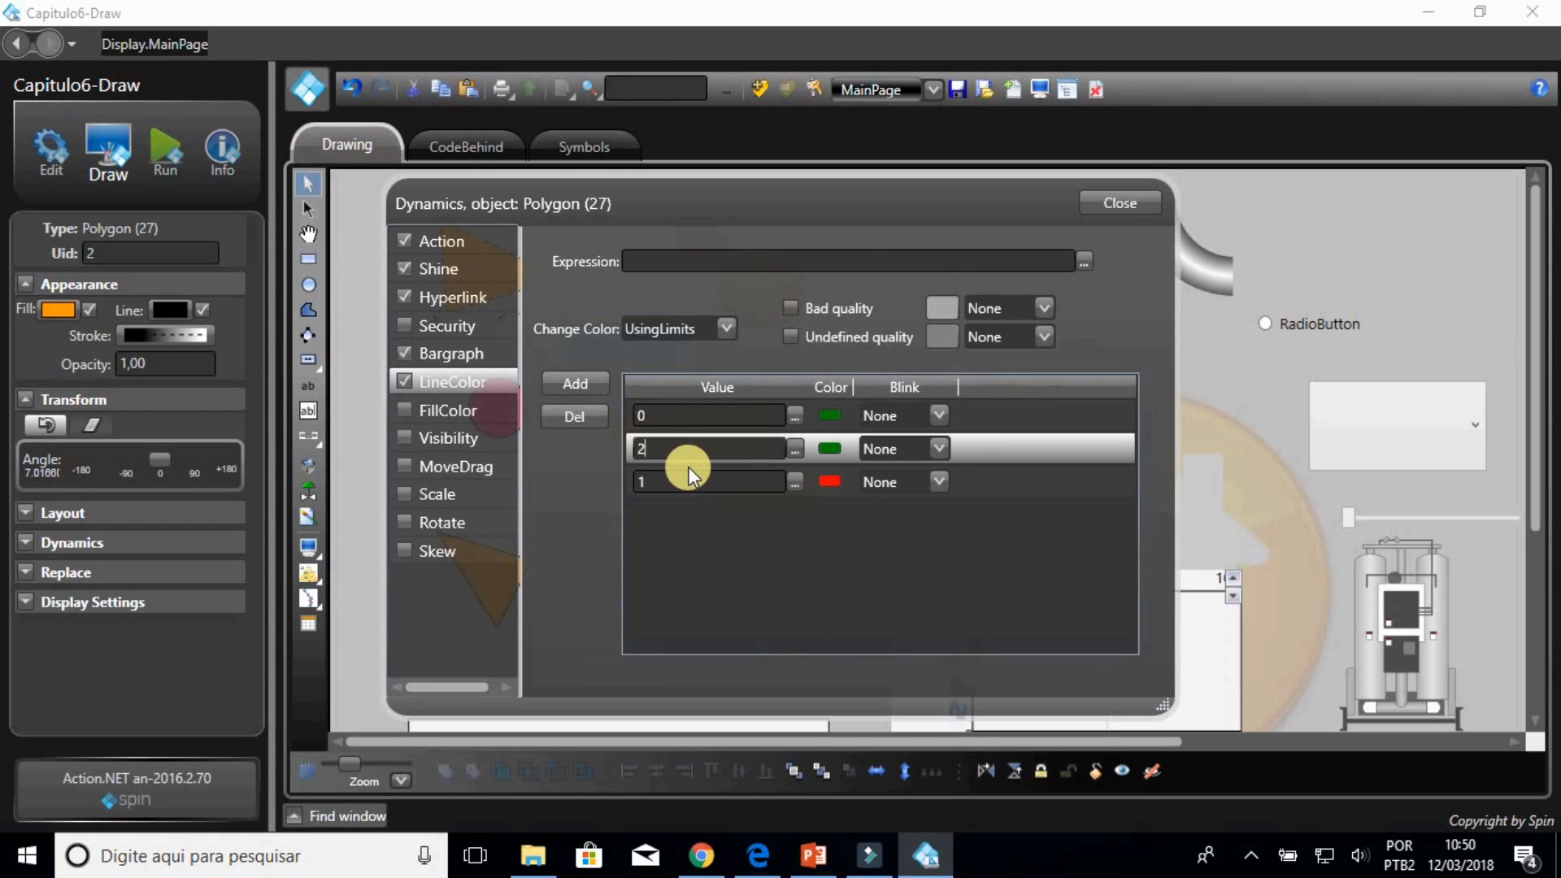
{"action": "left_click", "coordinate": [586, 418]}
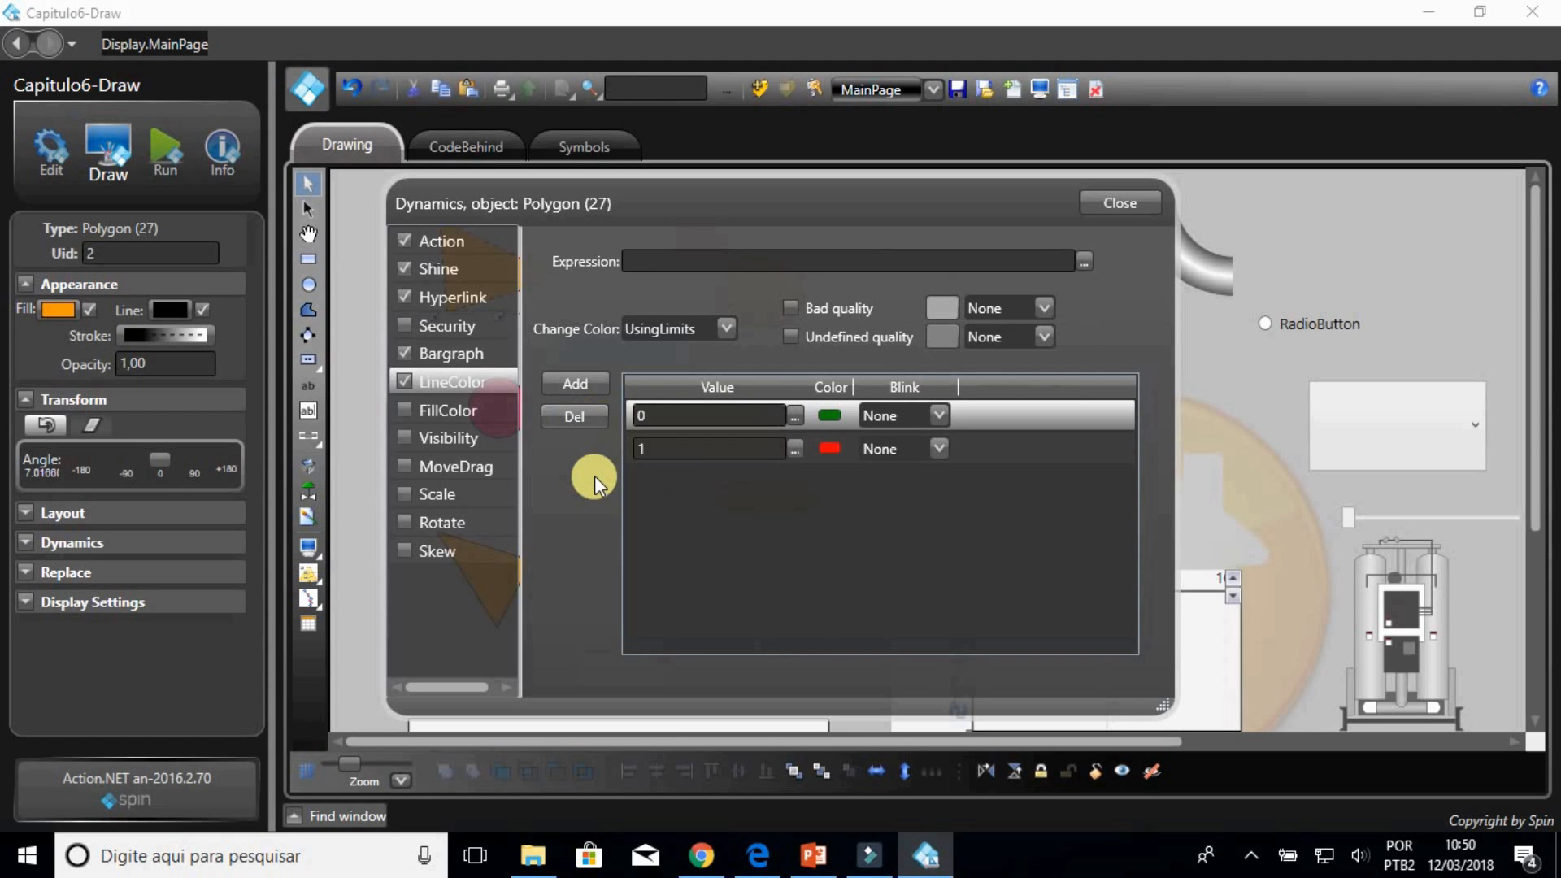
{"action": "left_click", "coordinate": [408, 382]}
Step: Examine the FillColor dynamic's expression, limit values and colors, leaving the dynamic disabled
{"action": "left_click", "coordinate": [408, 406]}
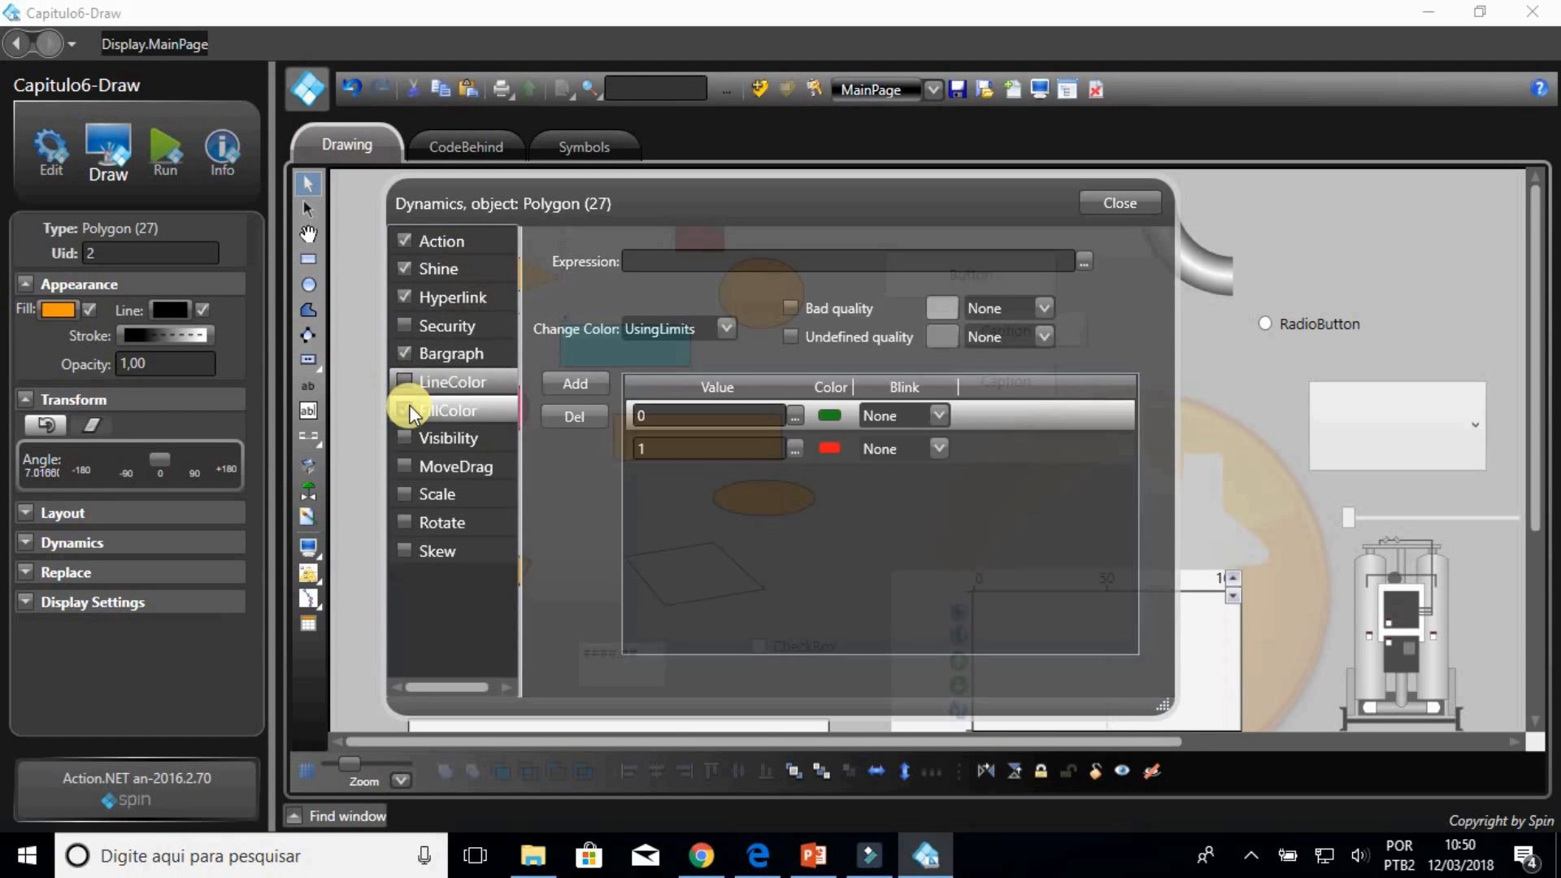
{"action": "left_click", "coordinate": [497, 410]}
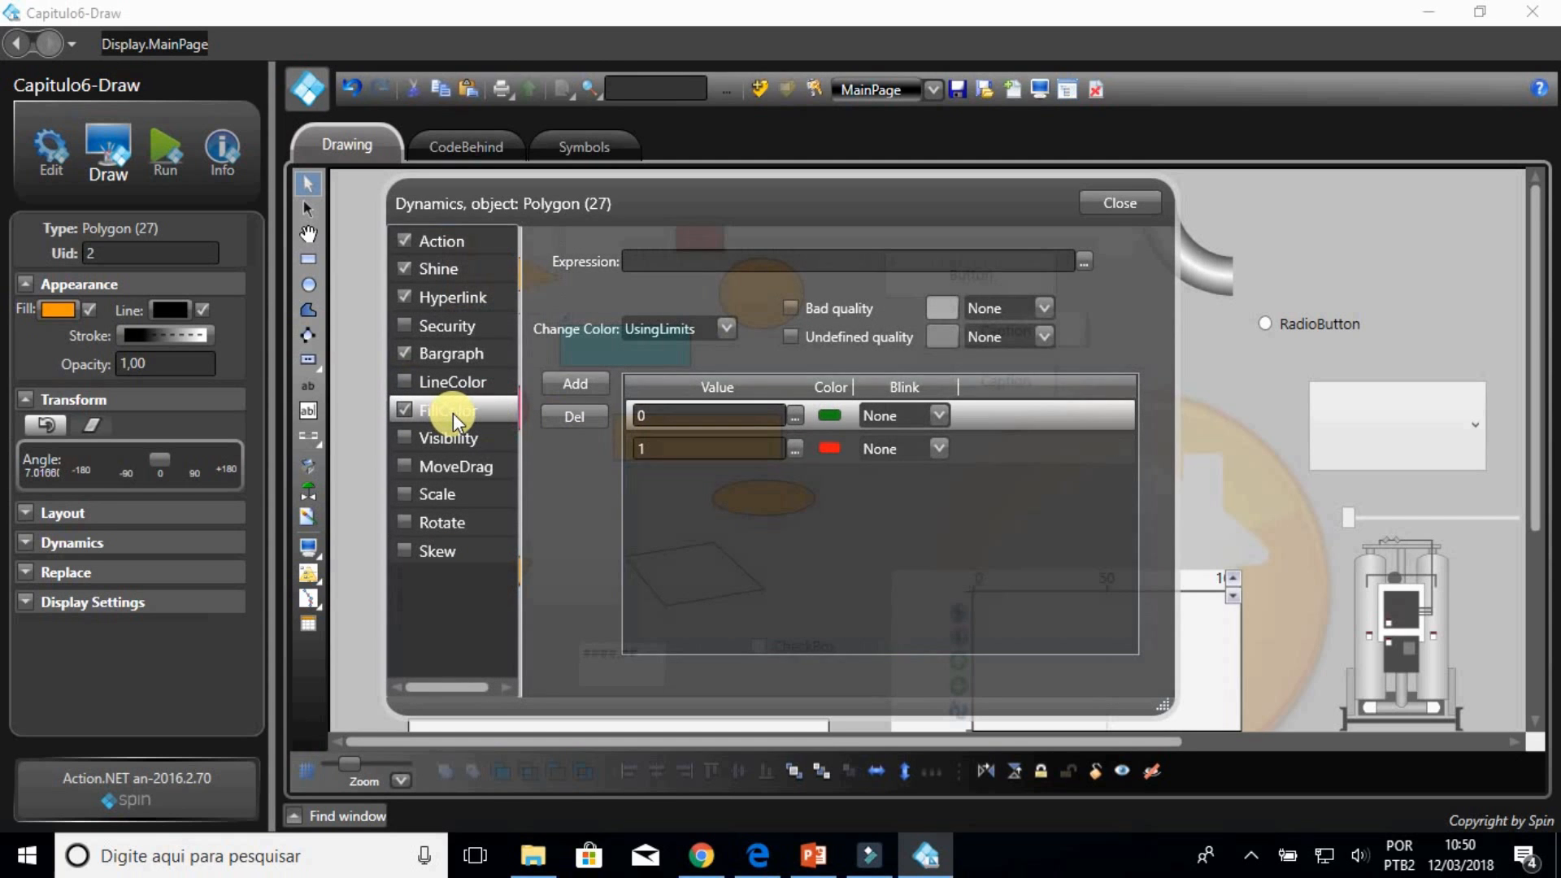
{"action": "left_click", "coordinate": [634, 414]}
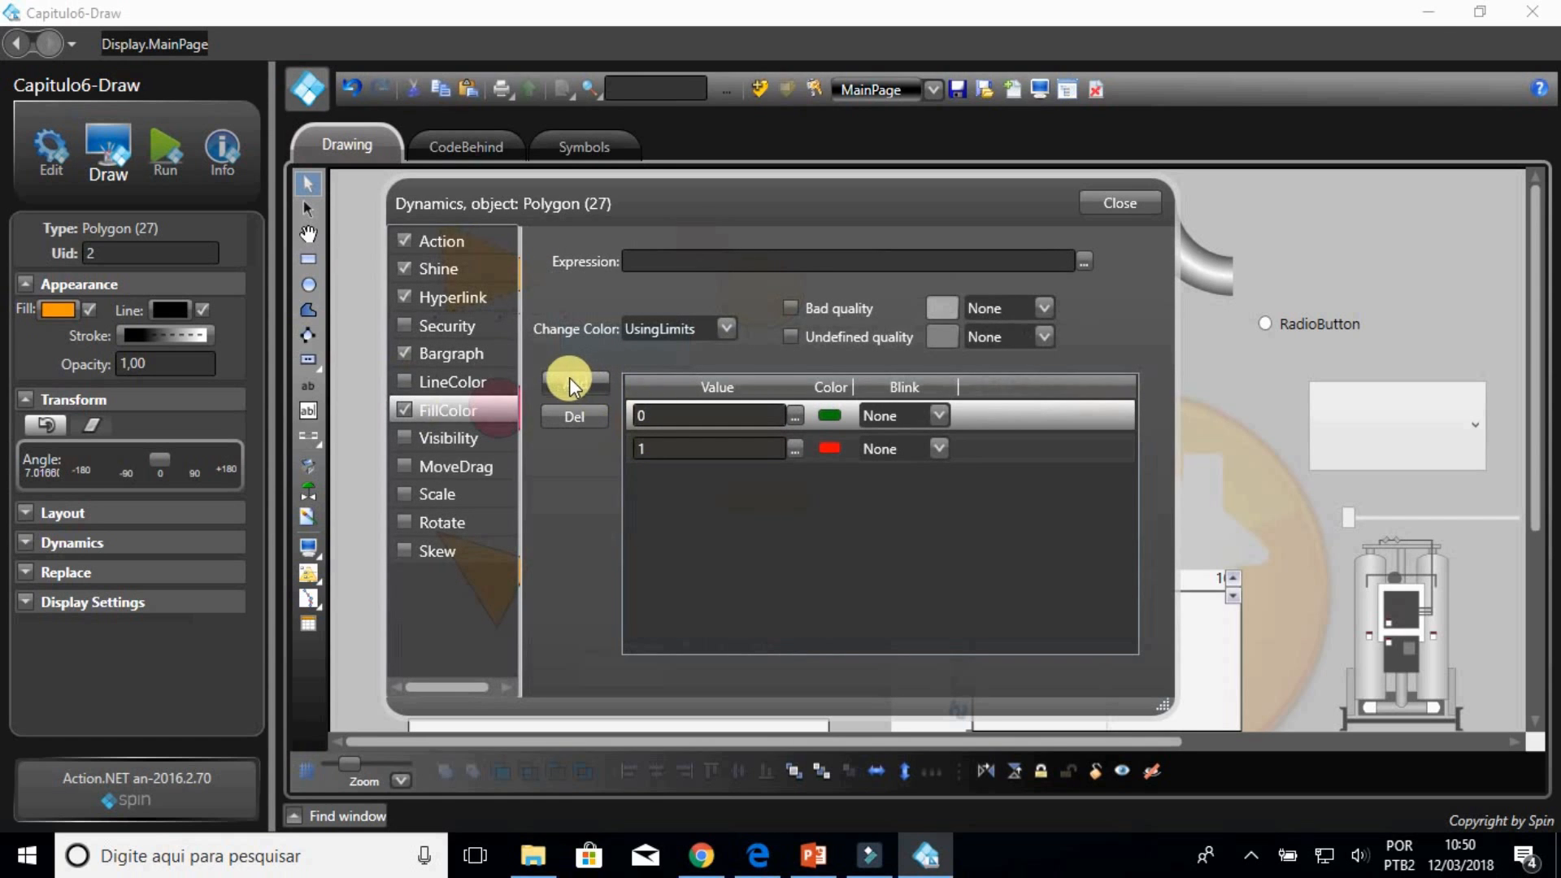
{"action": "left_click", "coordinate": [406, 411]}
Step: Examine the Visibility dynamic's visible expression and opacity range options, leaving the dynamic disabled
{"action": "left_click", "coordinate": [404, 439]}
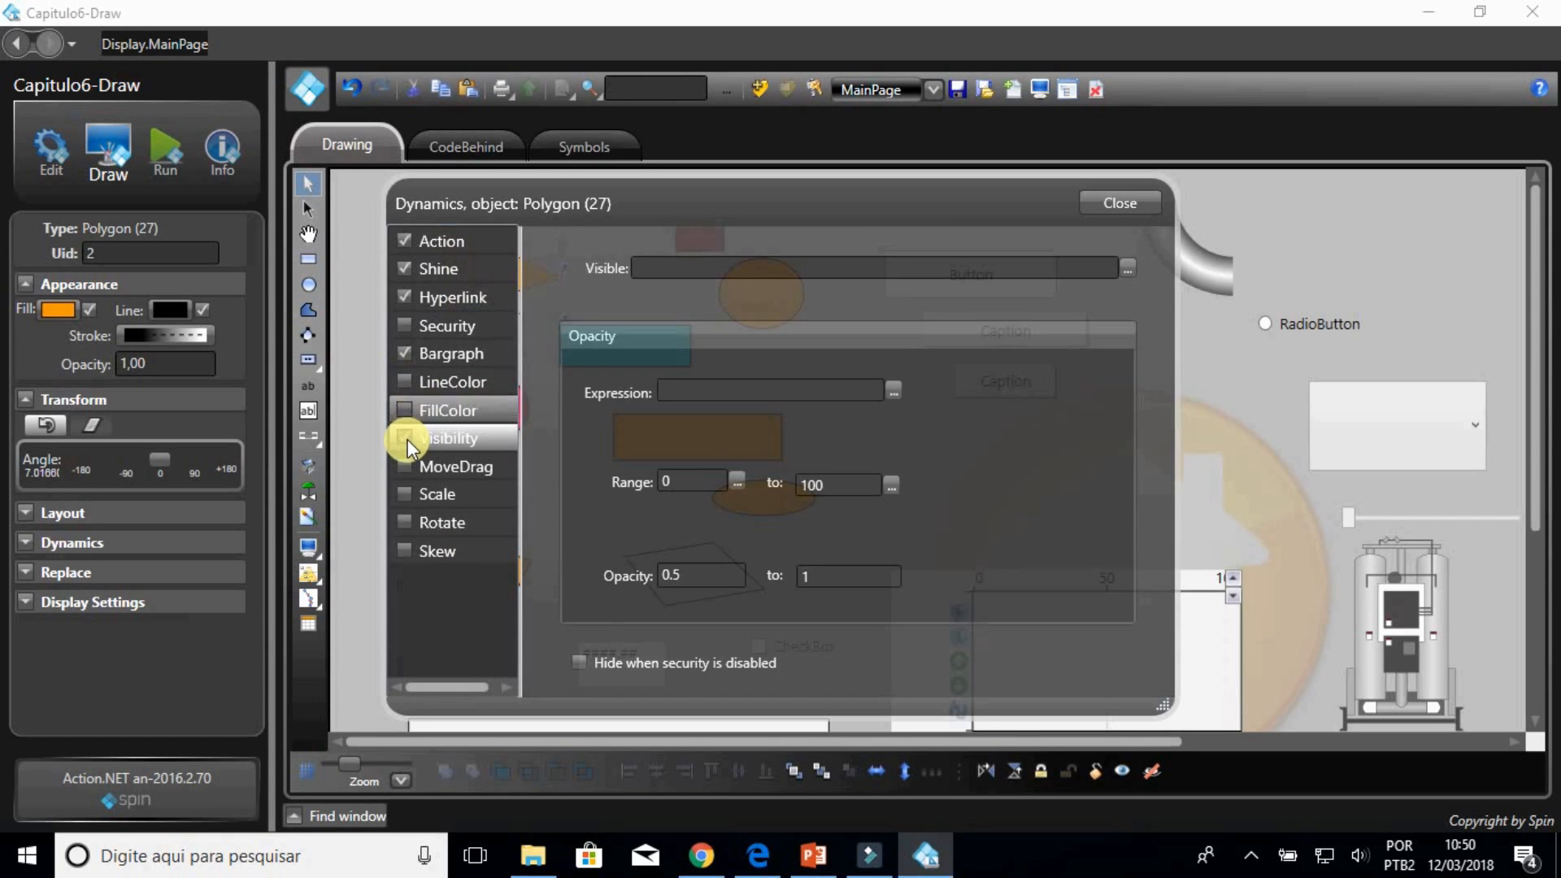
{"action": "left_click", "coordinate": [721, 385]}
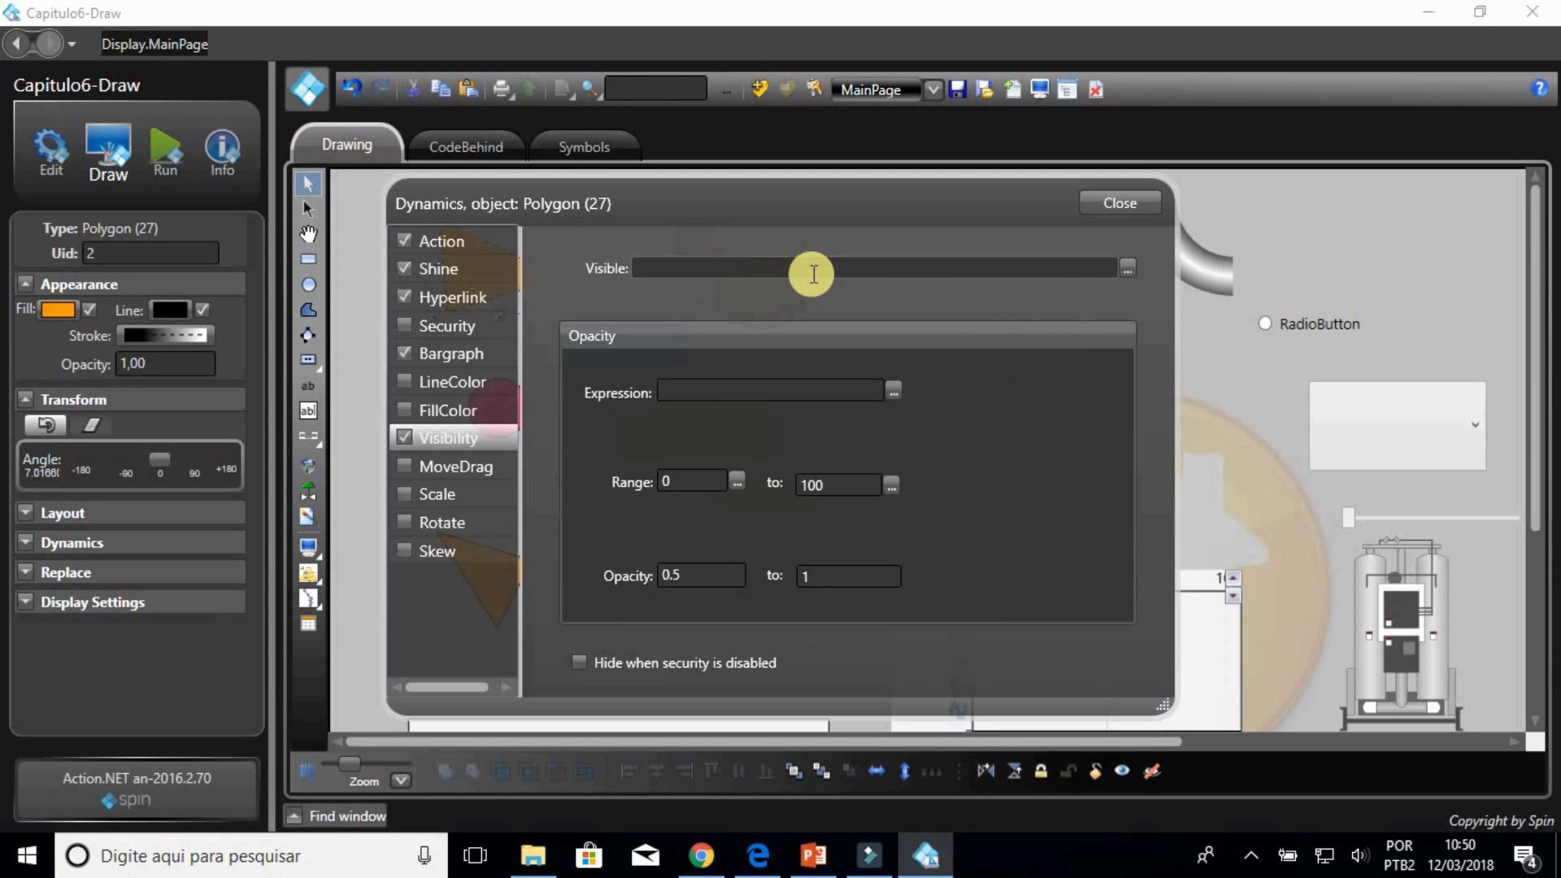
{"action": "left_click", "coordinate": [404, 441]}
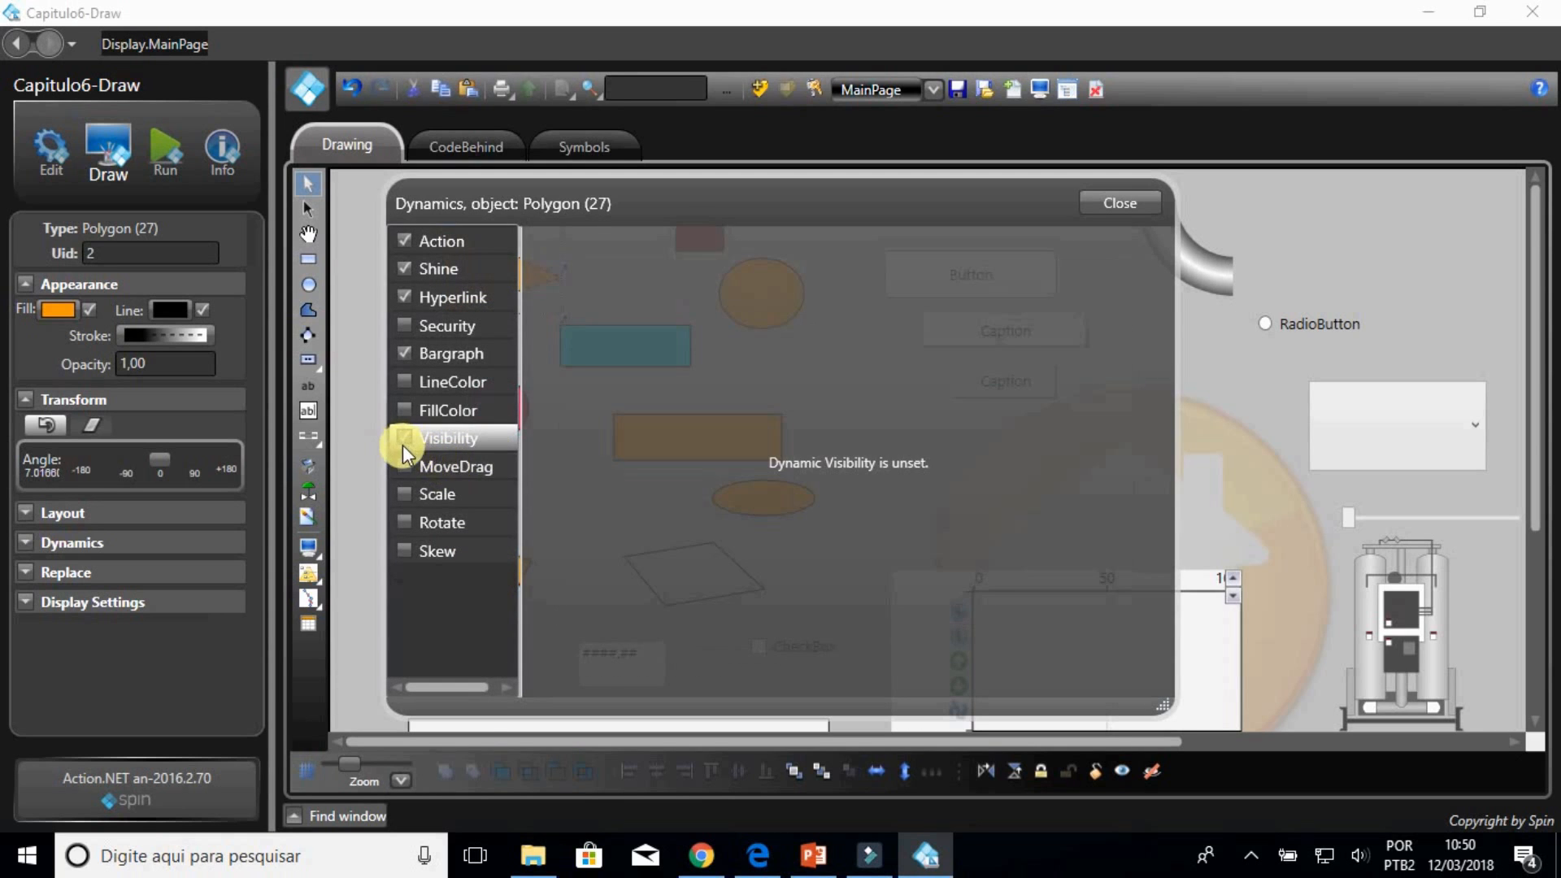
Step: Enable the MoveDrag dynamic with horizontal move expression Tag.TagInicio and set the upper end of its range to 5
{"action": "left_click", "coordinate": [406, 463]}
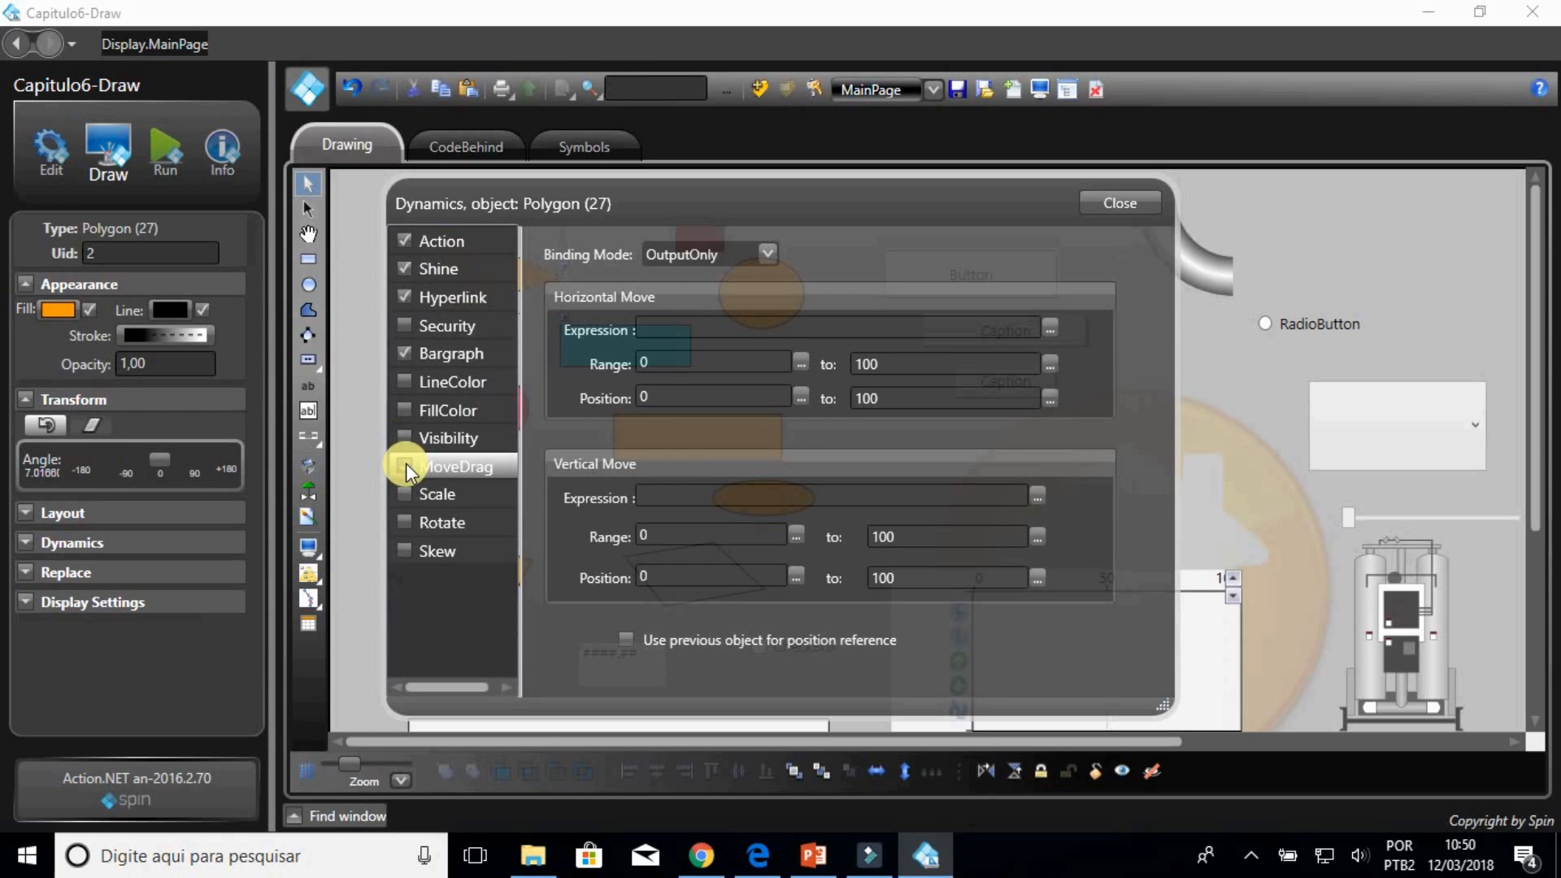
{"action": "left_click", "coordinate": [407, 463]}
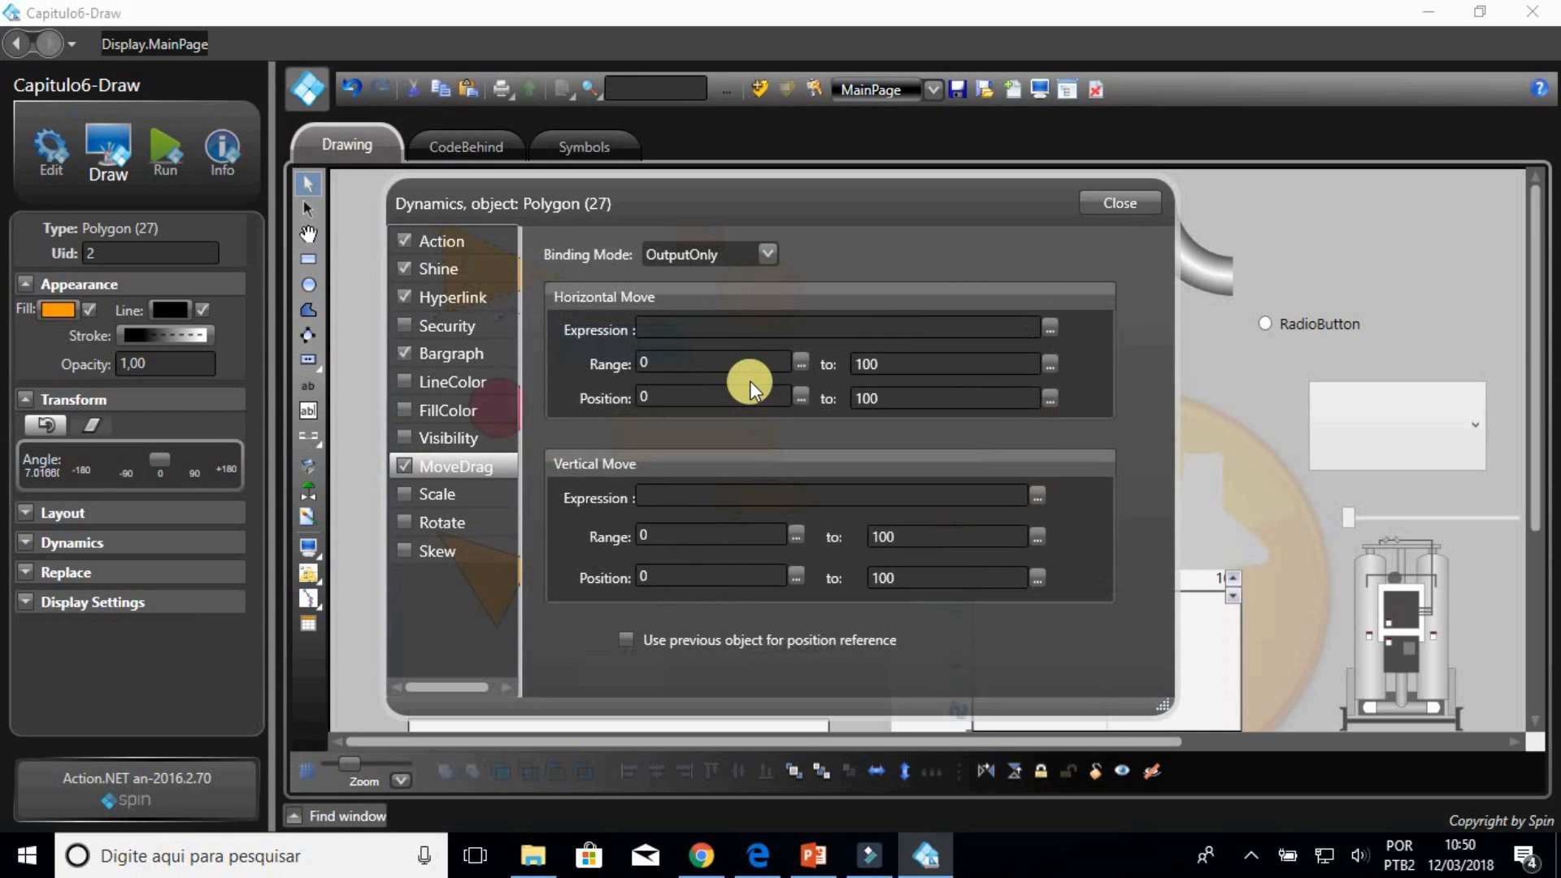
{"action": "left_click", "coordinate": [722, 331]}
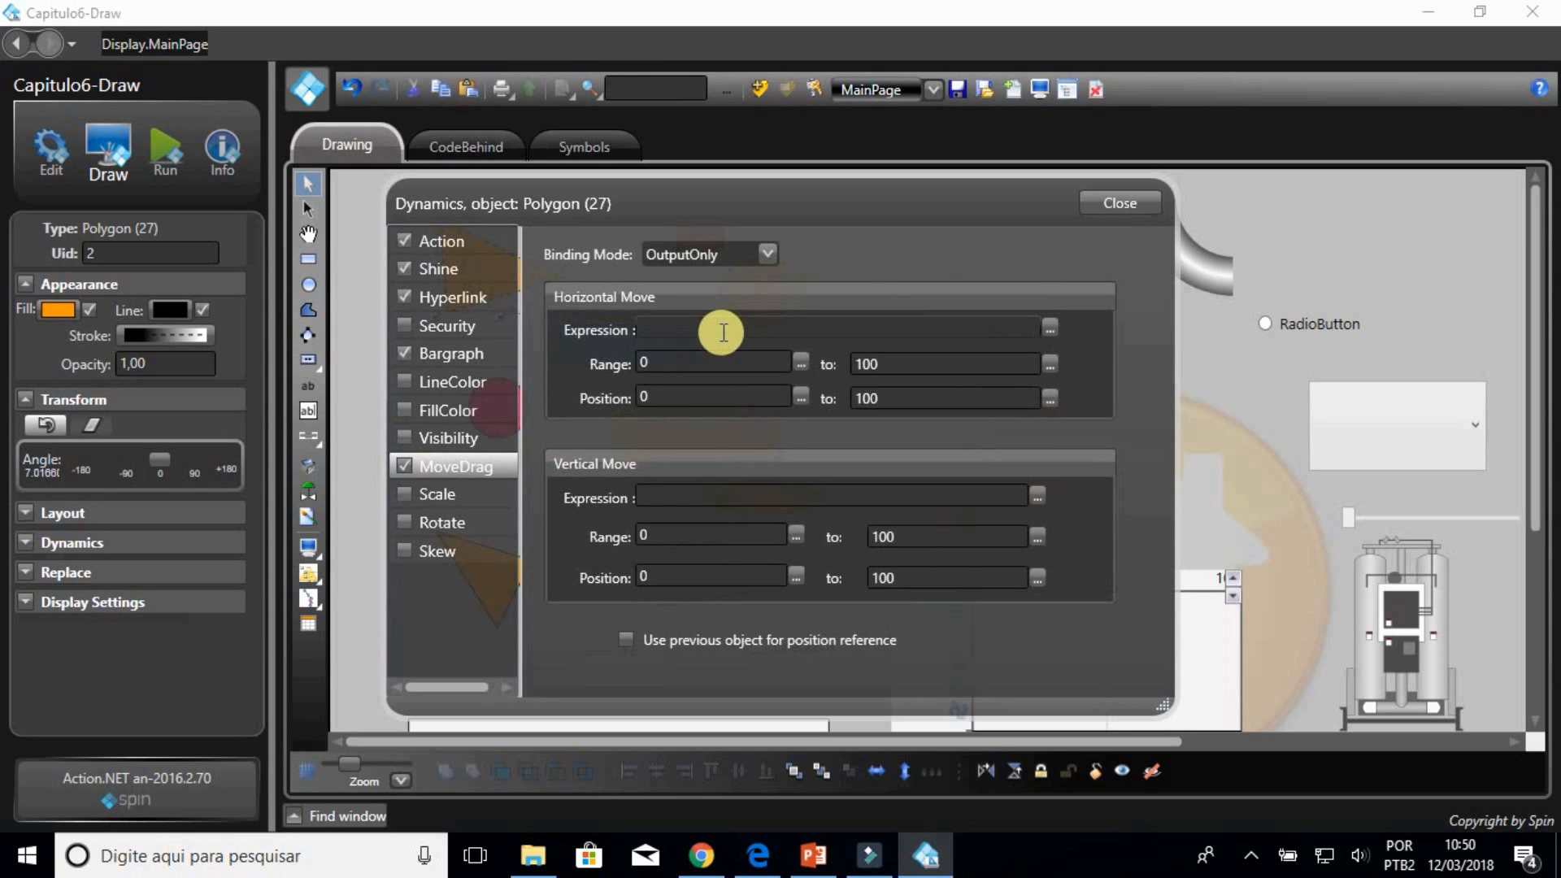
{"action": "type", "text": "Tag"}
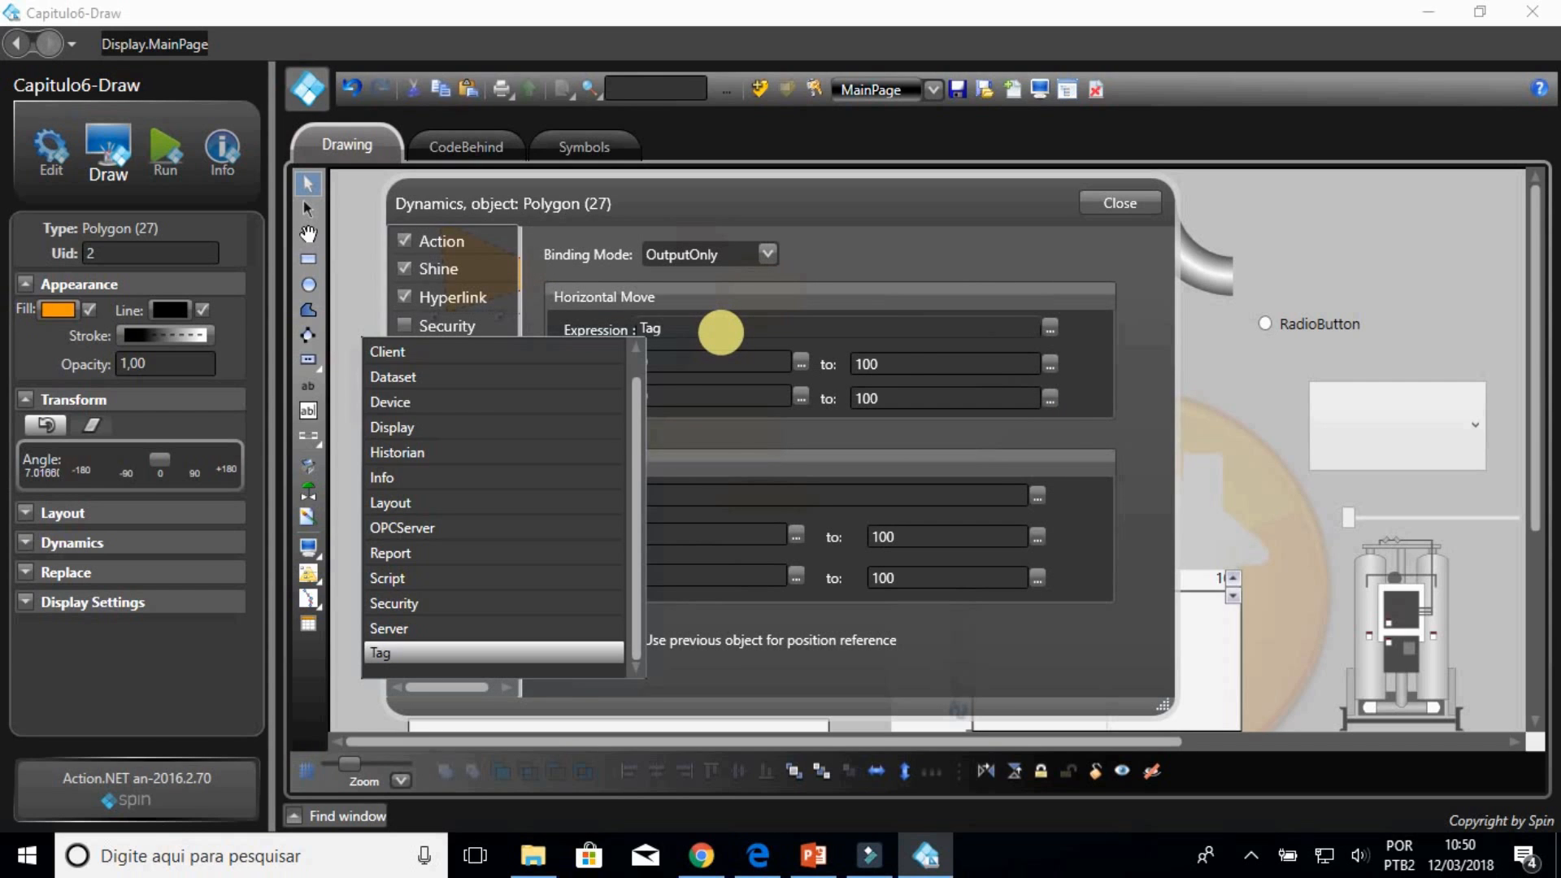
{"action": "type", "text": "."}
{"action": "key", "text": "Return"}
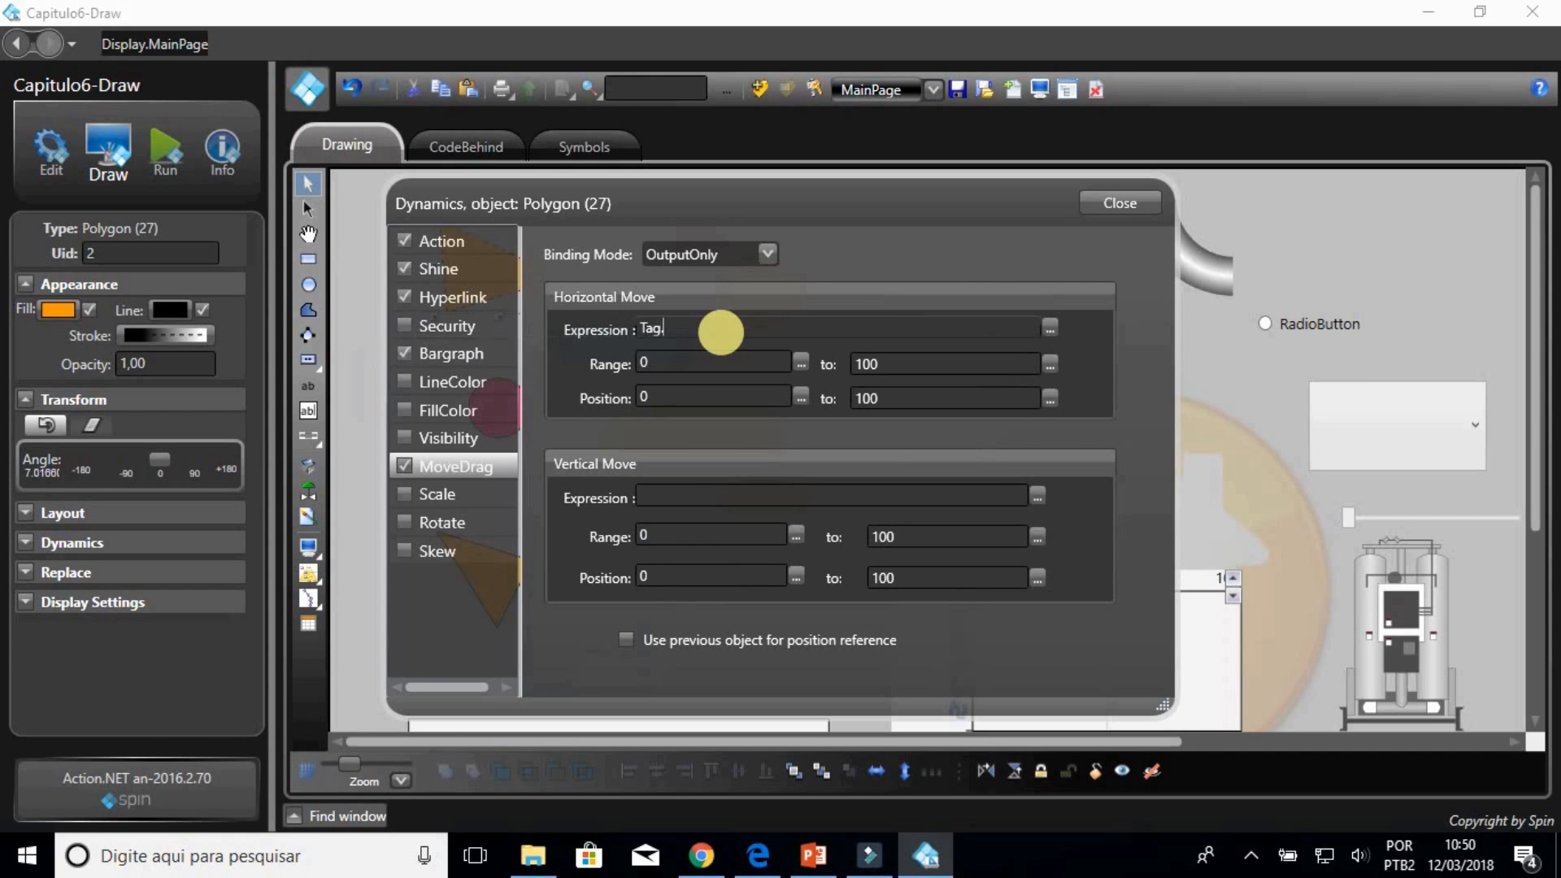
{"action": "left_click_drag", "start_coordinate": [904, 367], "coordinate": [847, 367]}
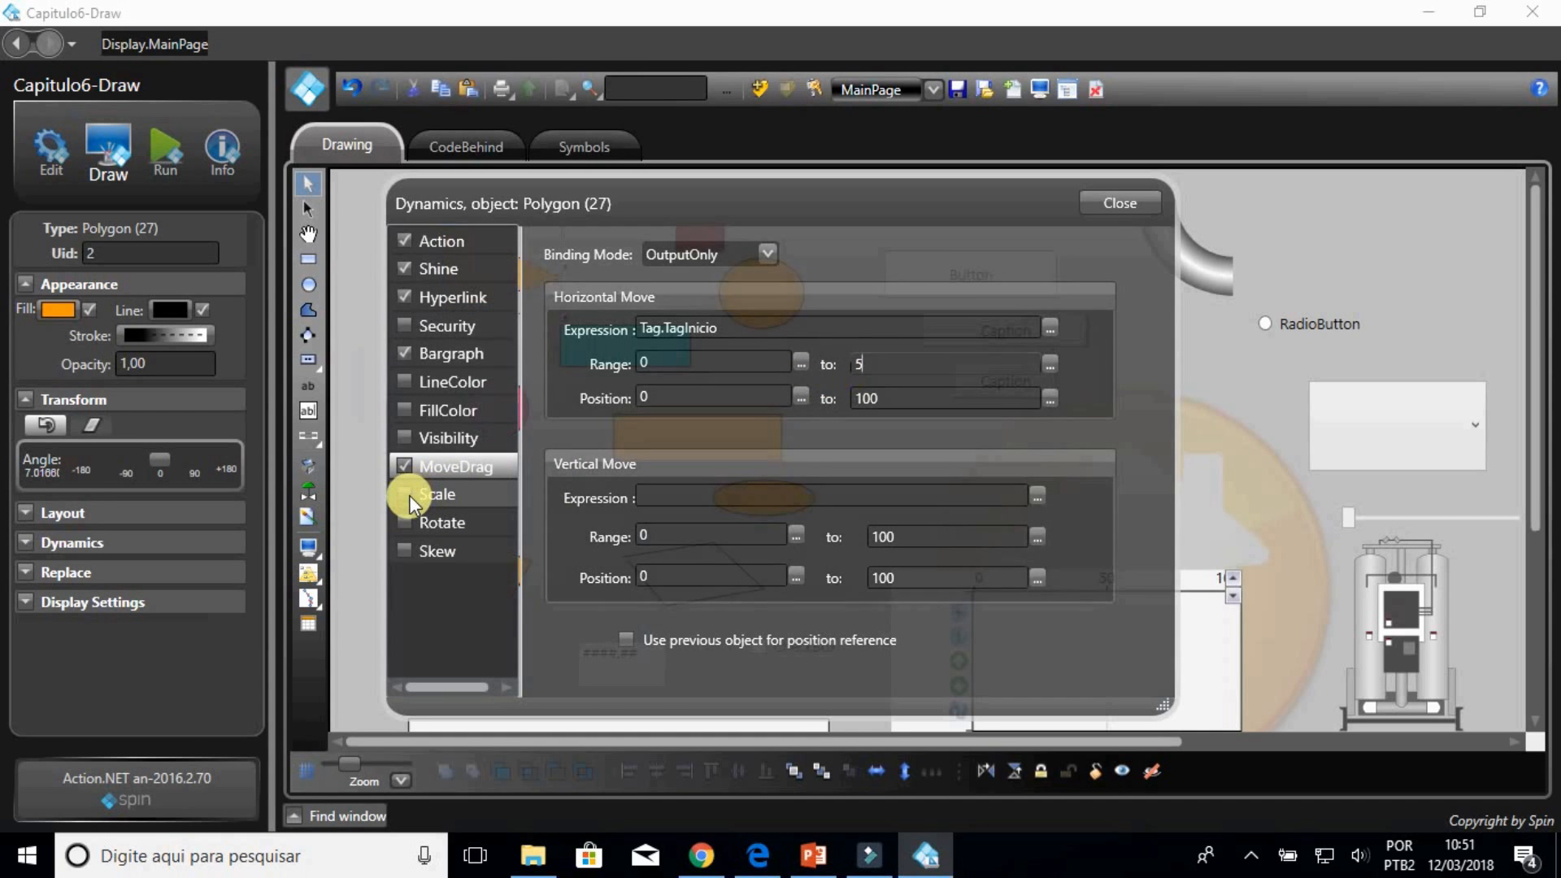
Step: Examine the options of the Scale, Rotate and Skew dynamics, leaving all three disabled, and close the triangle's dynamics settings
{"action": "left_click", "coordinate": [408, 495]}
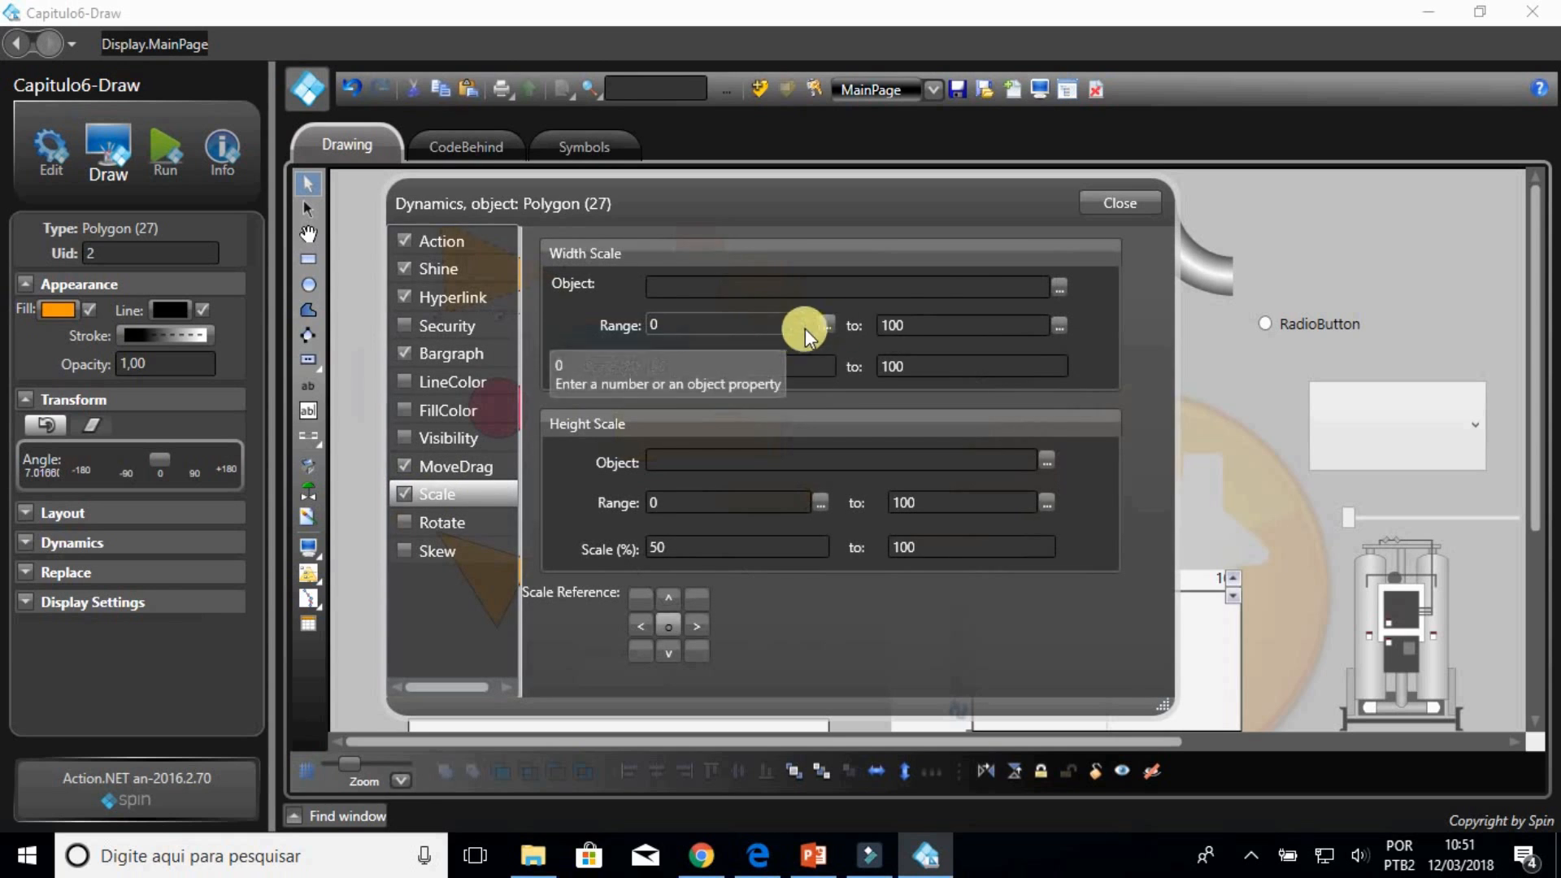
{"action": "left_click", "coordinate": [408, 500]}
{"action": "left_click", "coordinate": [405, 527]}
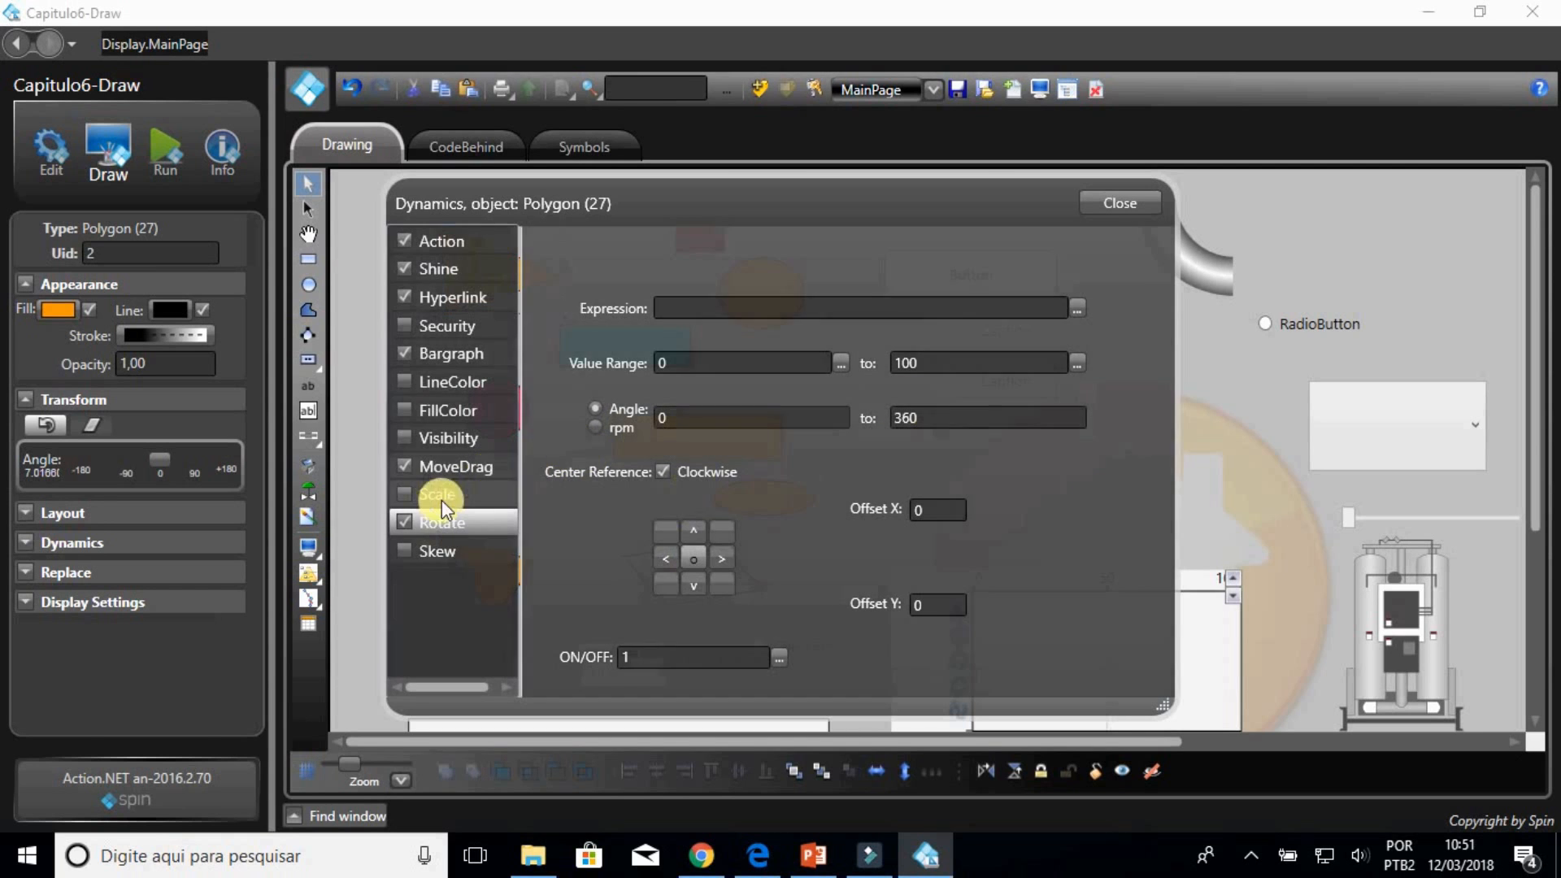
{"action": "left_click", "coordinate": [404, 523]}
{"action": "left_click", "coordinate": [404, 550]}
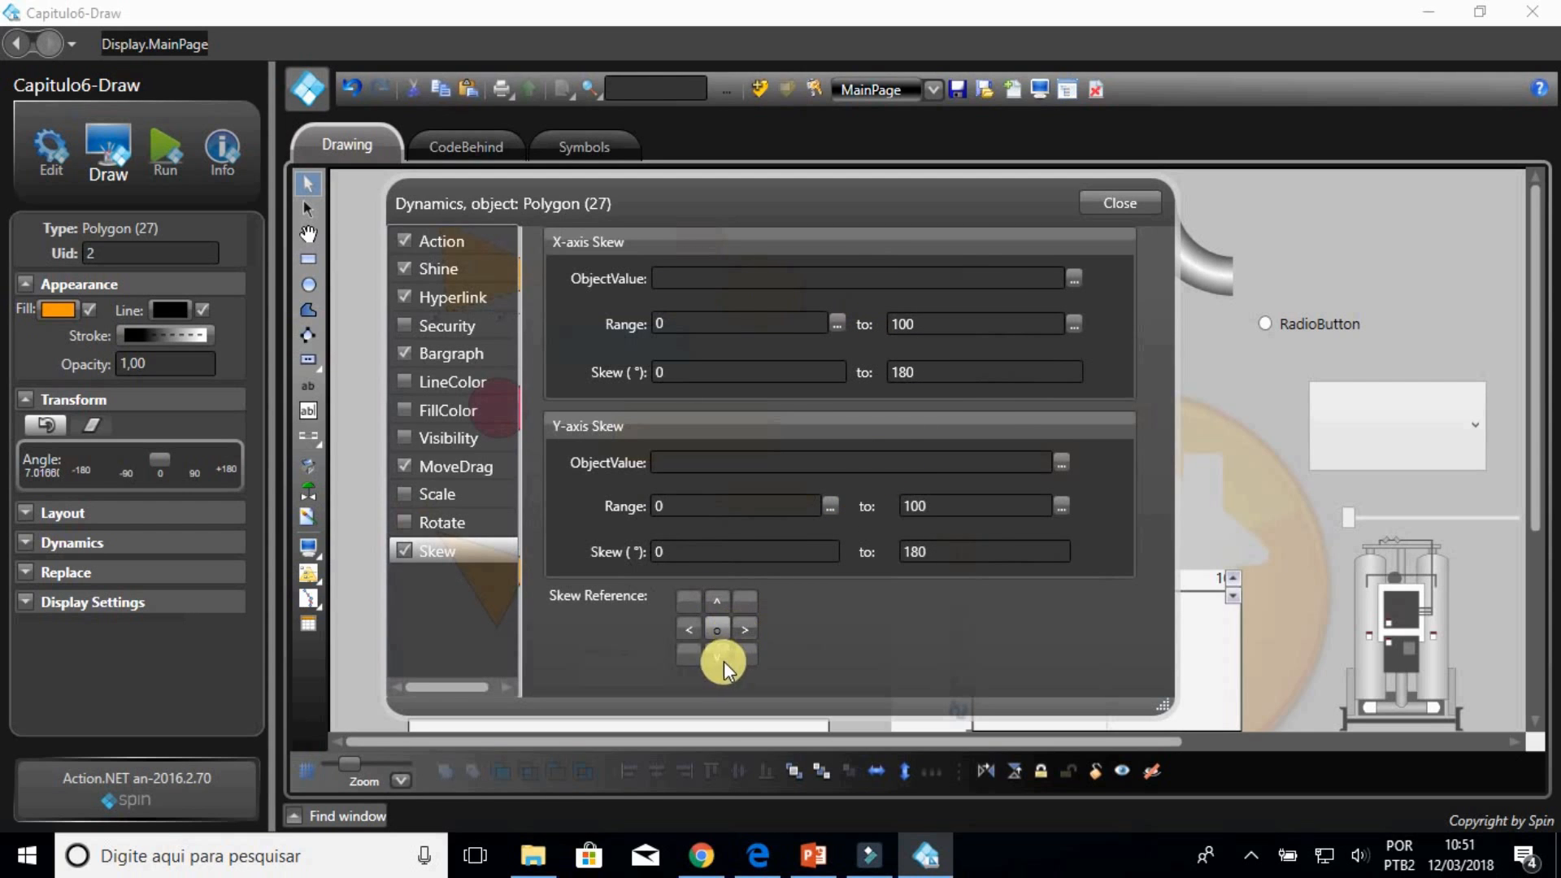
{"action": "left_click", "coordinate": [400, 549]}
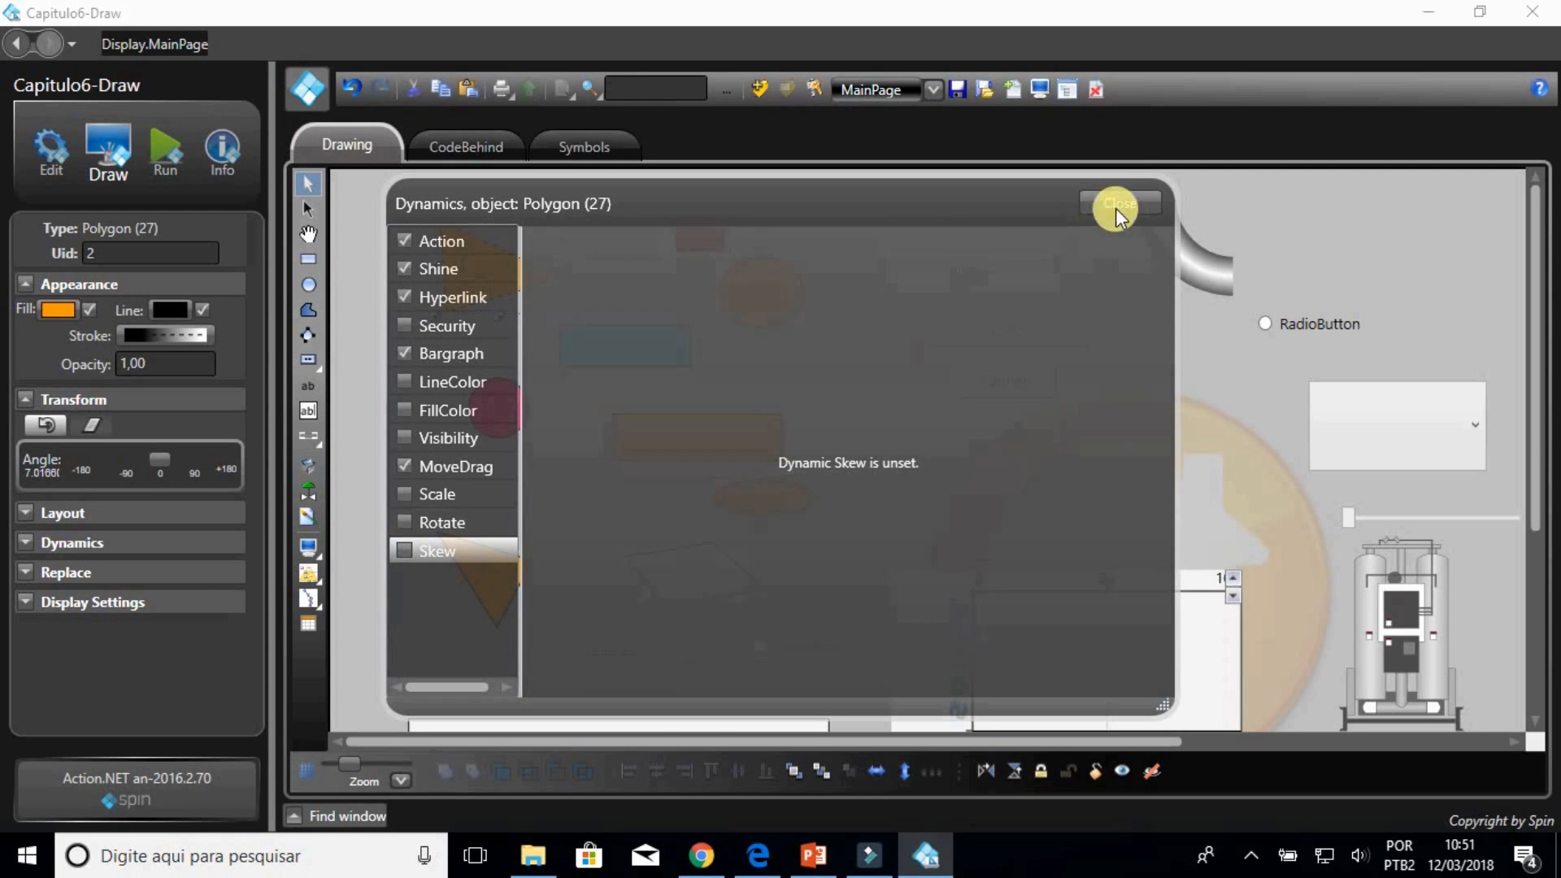
{"action": "left_click", "coordinate": [1129, 198]}
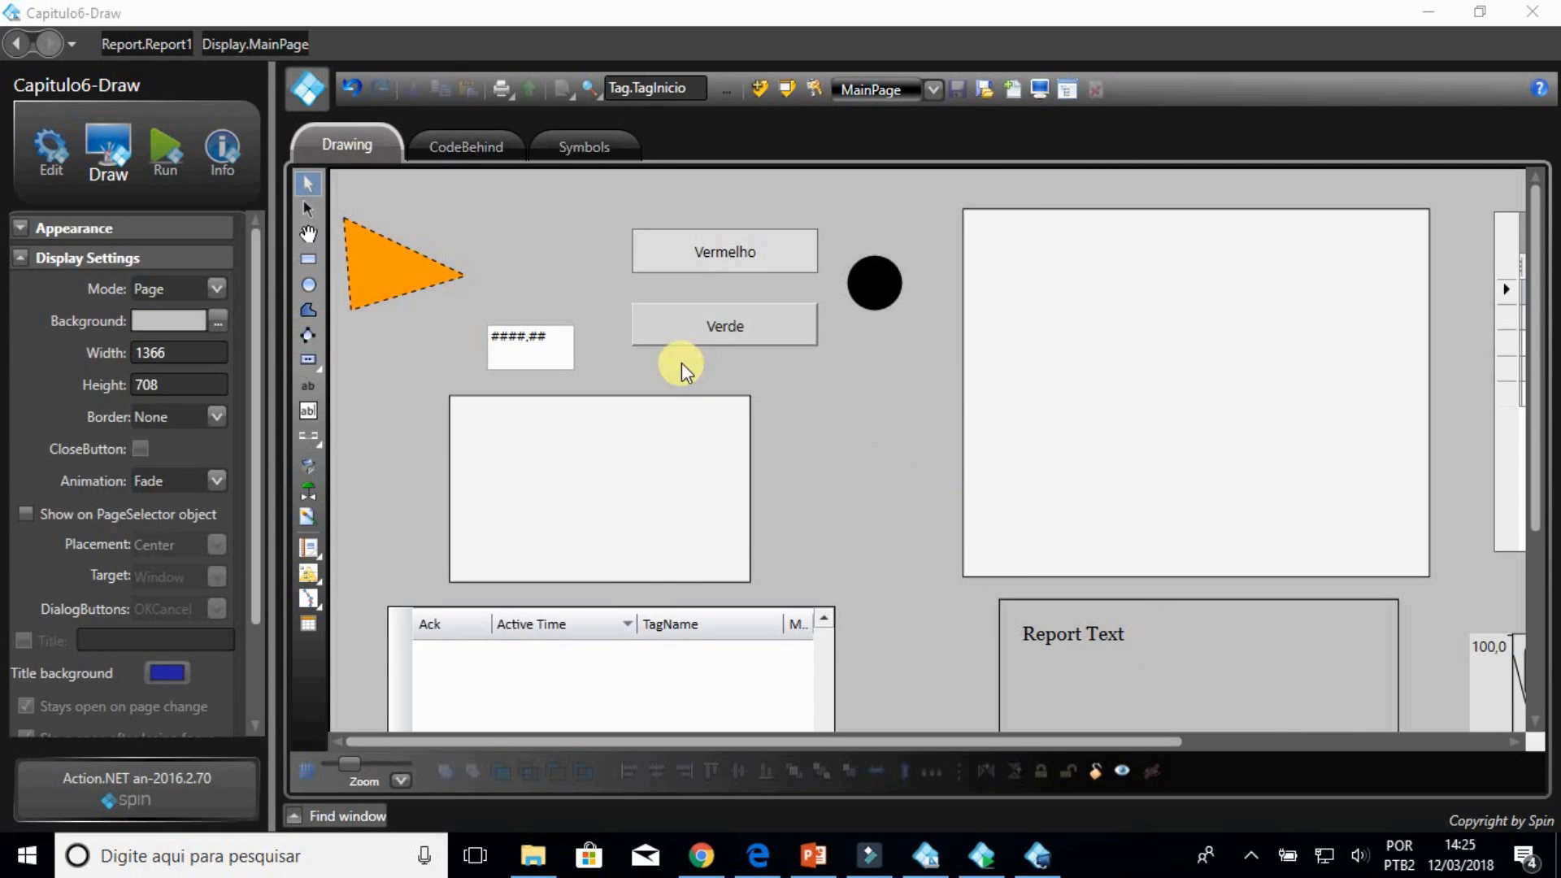
Step: Review the orange triangle's Action, Shine, Hyperlink, Bargraph and MoveDrag dynamics on MainPage
{"action": "left_click", "coordinate": [414, 271]}
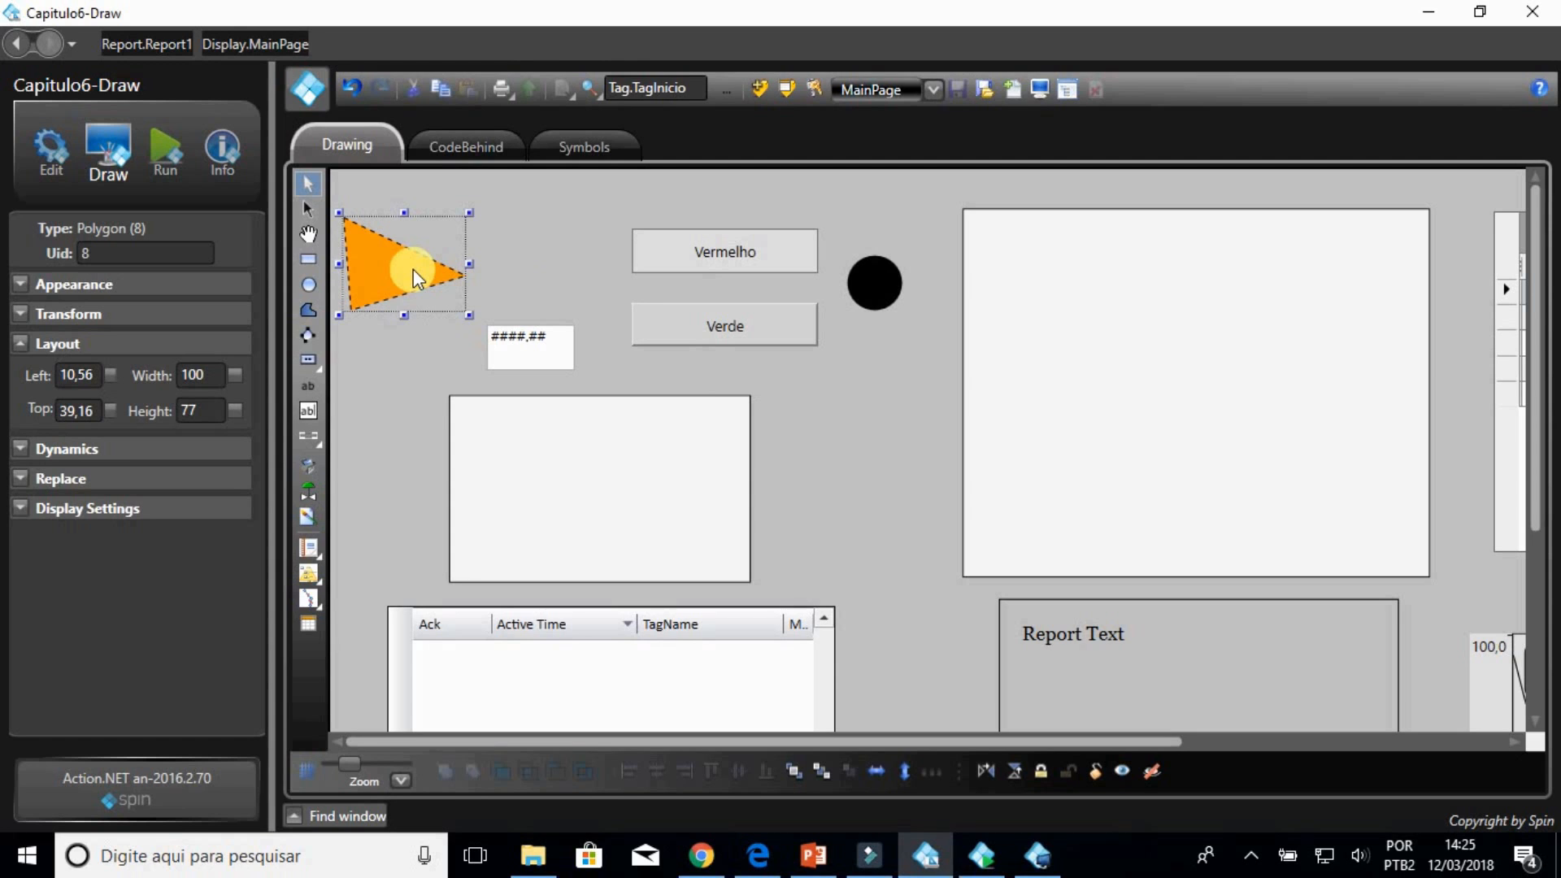
{"action": "double_click", "coordinate": [413, 270]}
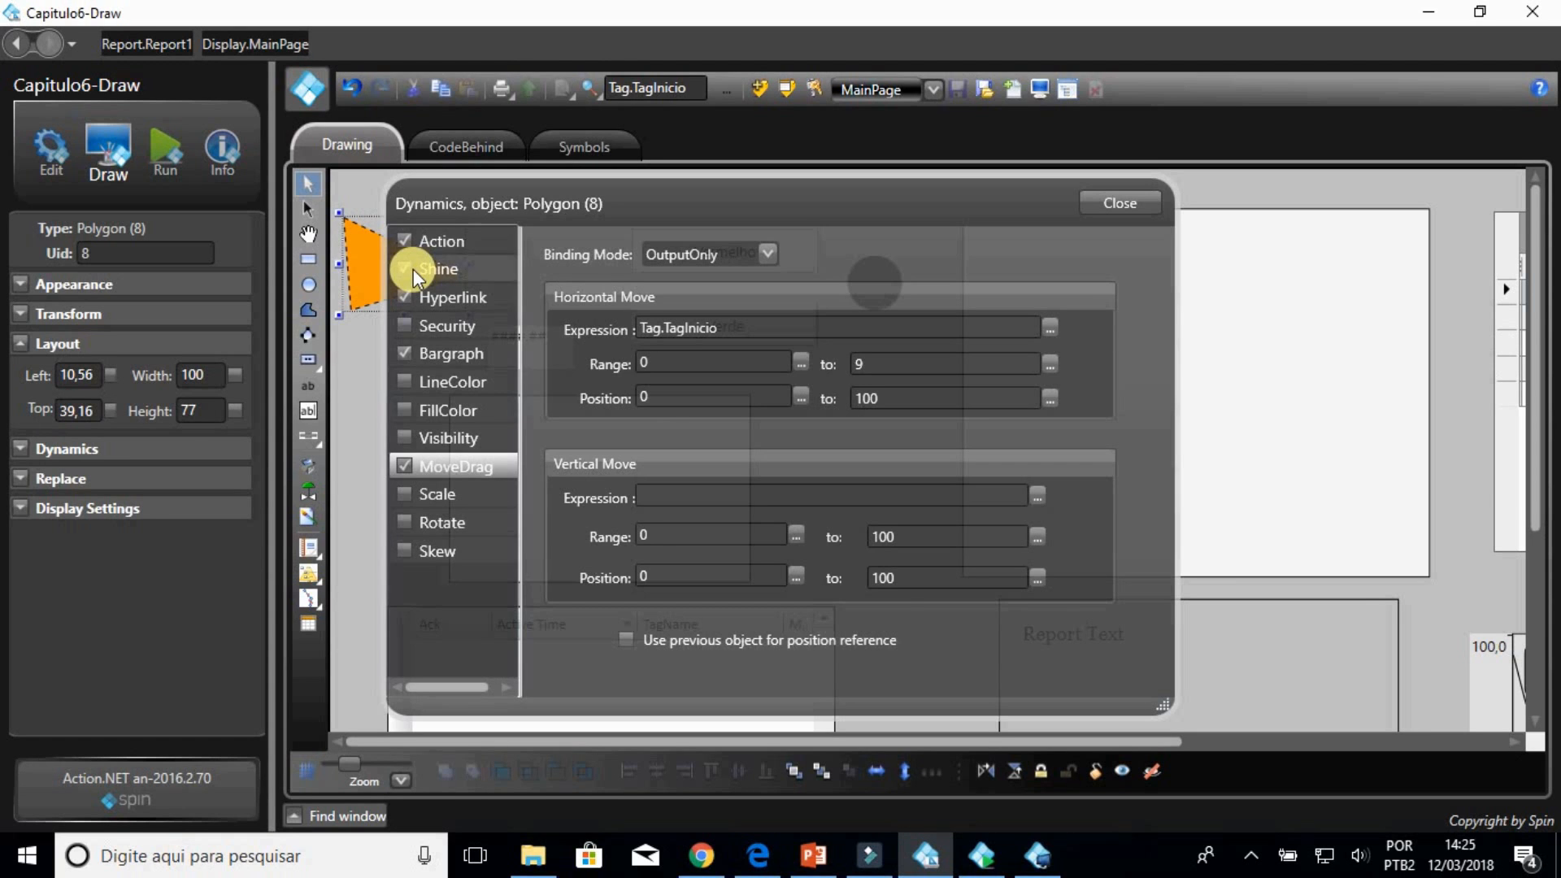
{"action": "left_click", "coordinate": [479, 240]}
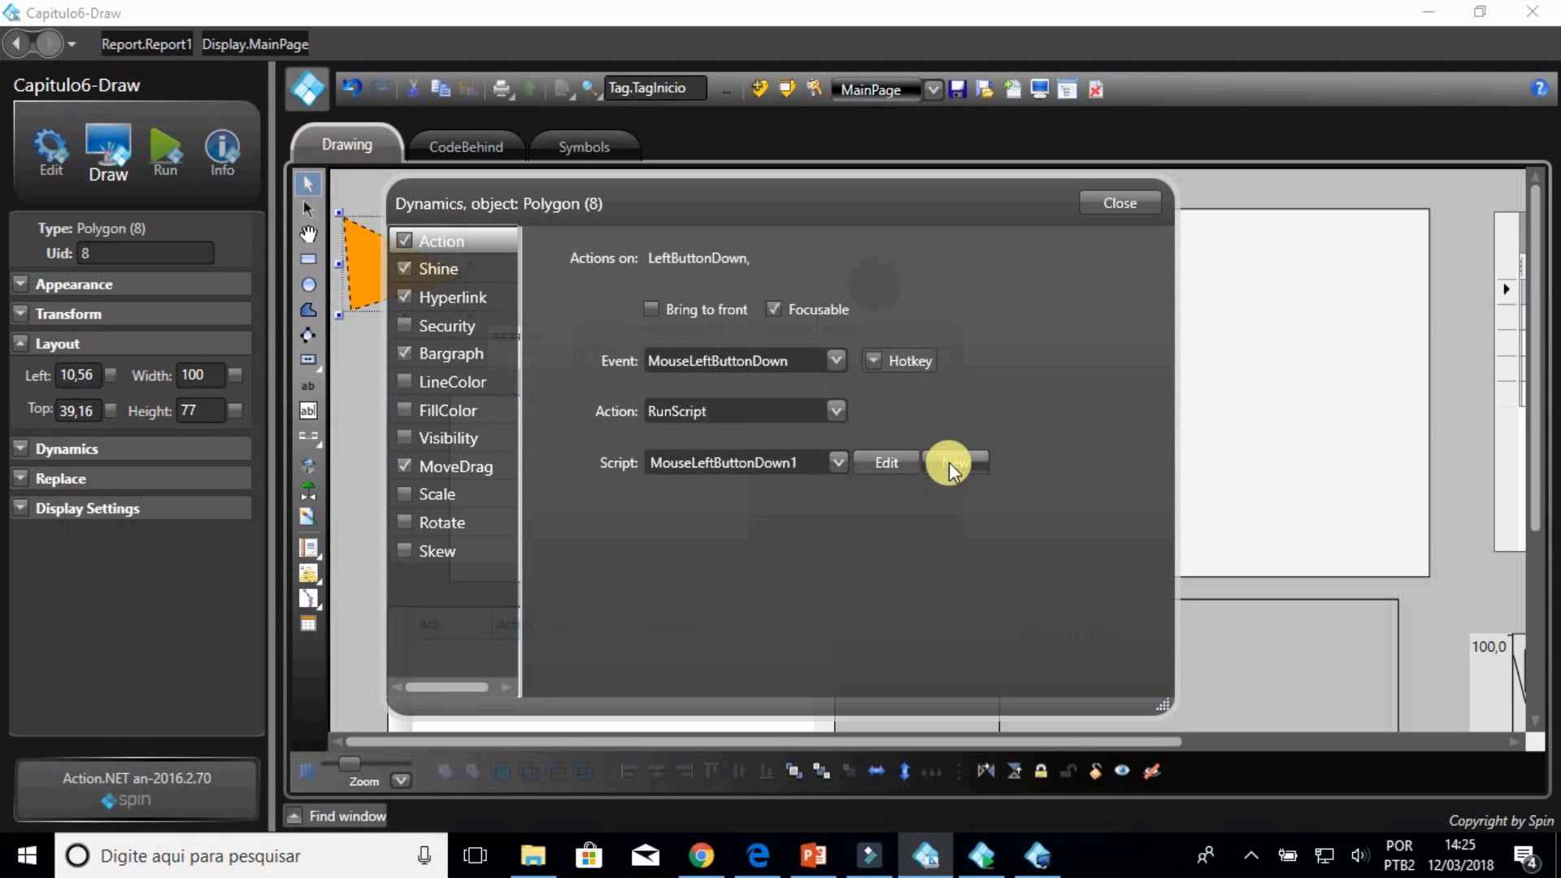
{"action": "left_click", "coordinate": [470, 270]}
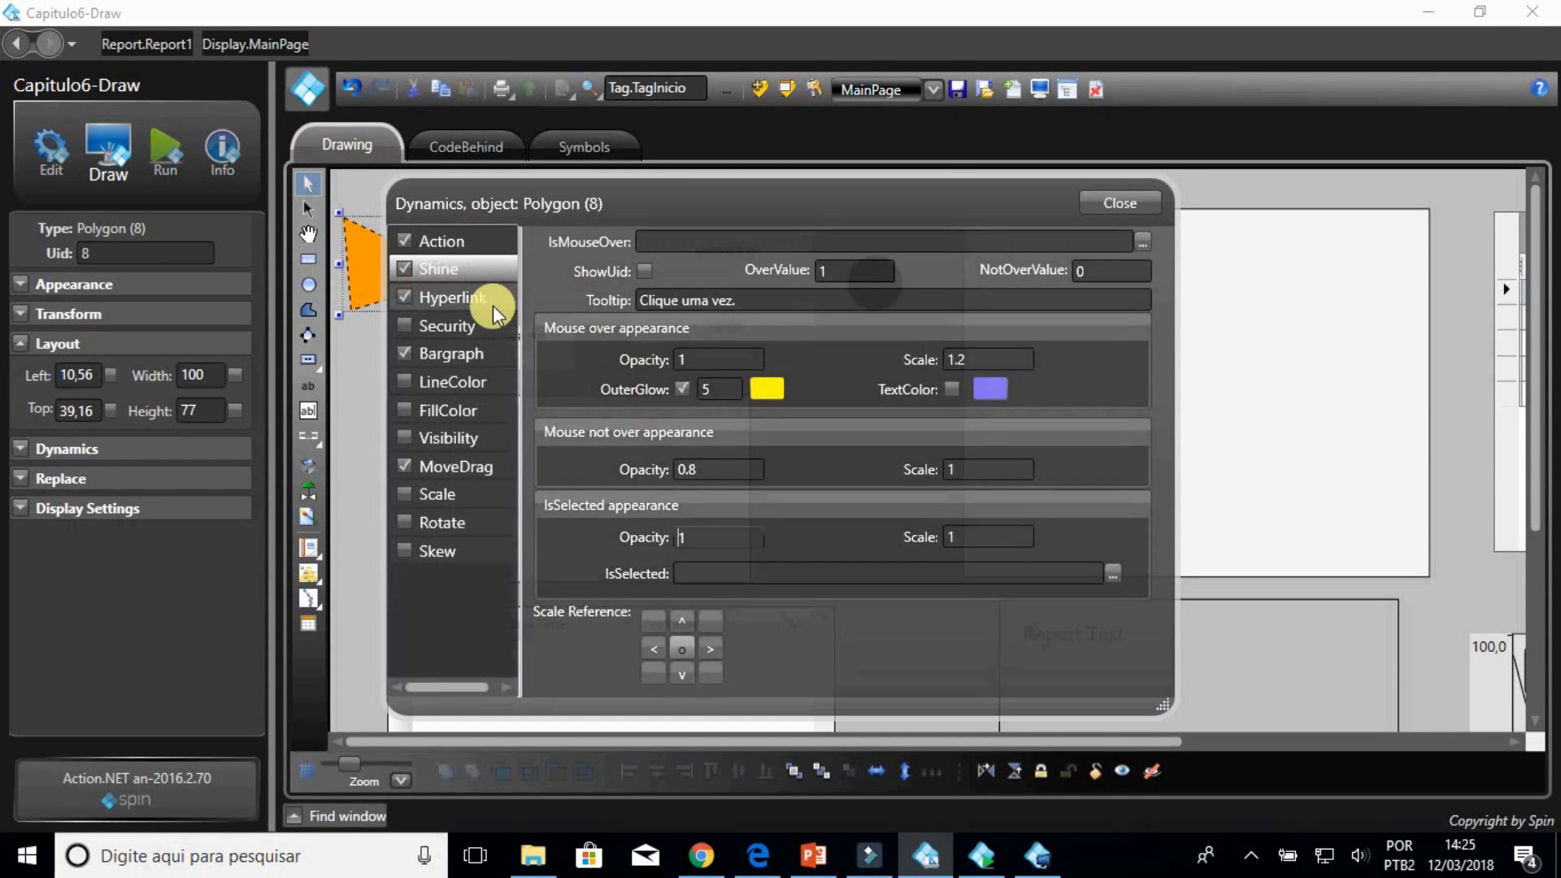
{"action": "left_click", "coordinate": [493, 303]}
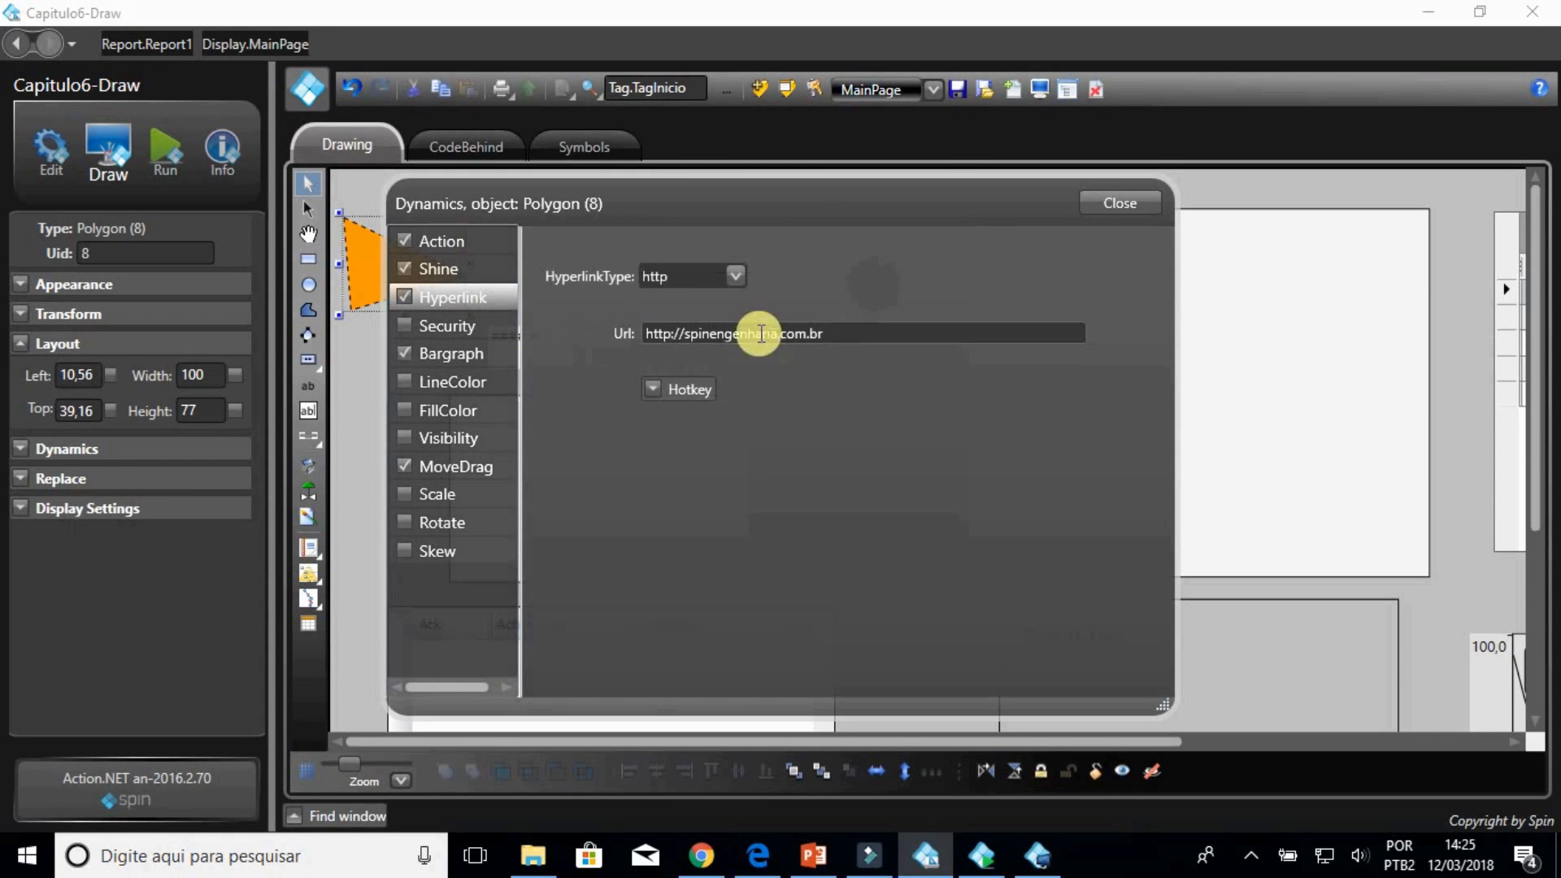
{"action": "left_click", "coordinate": [496, 353]}
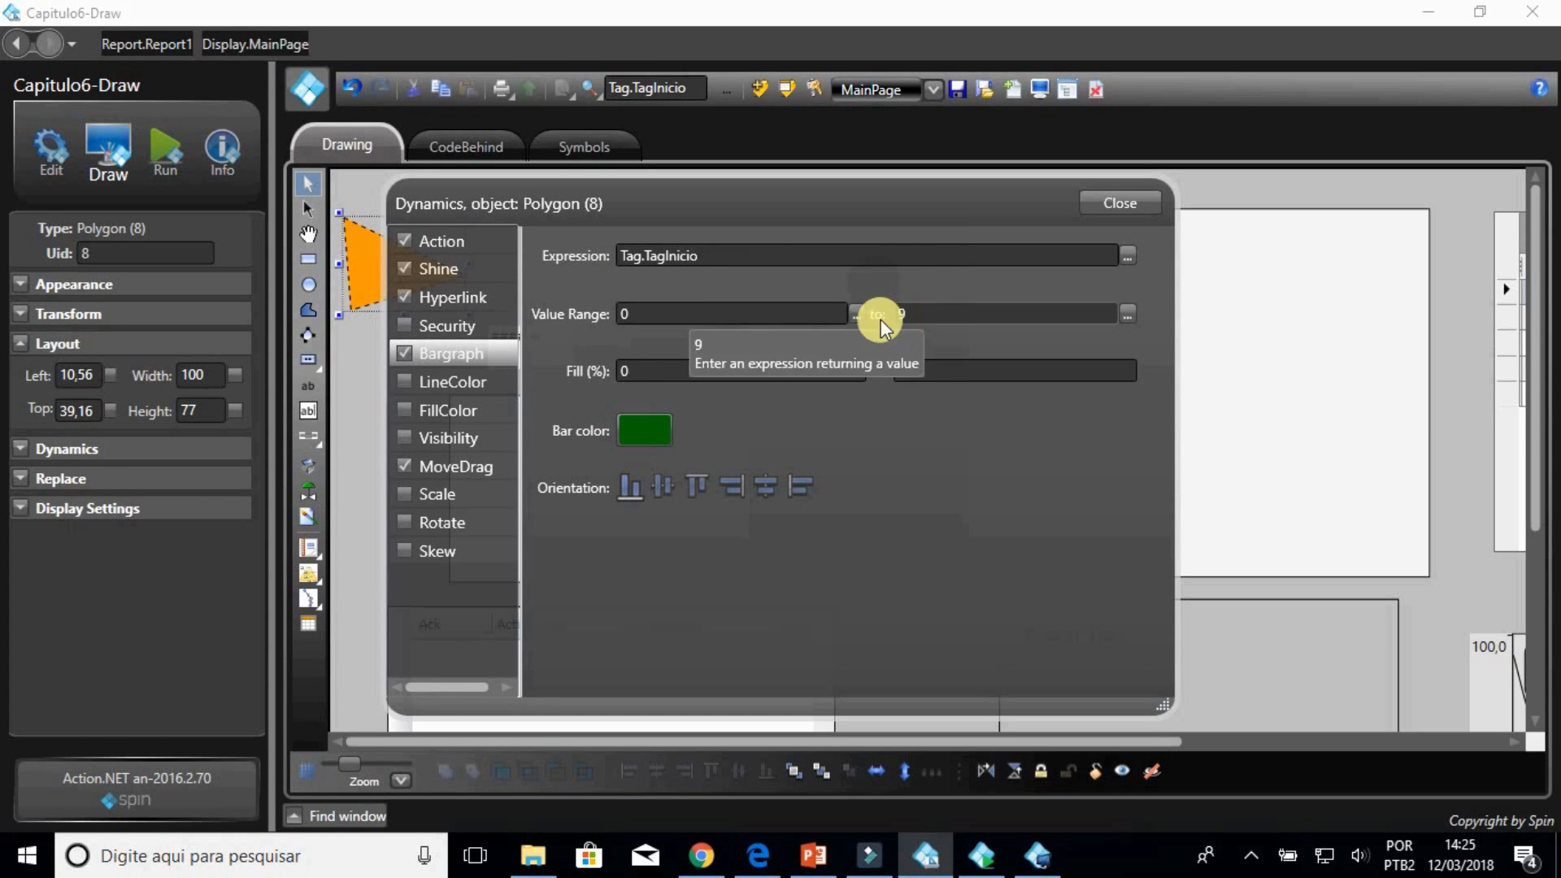
{"action": "left_click", "coordinate": [495, 464]}
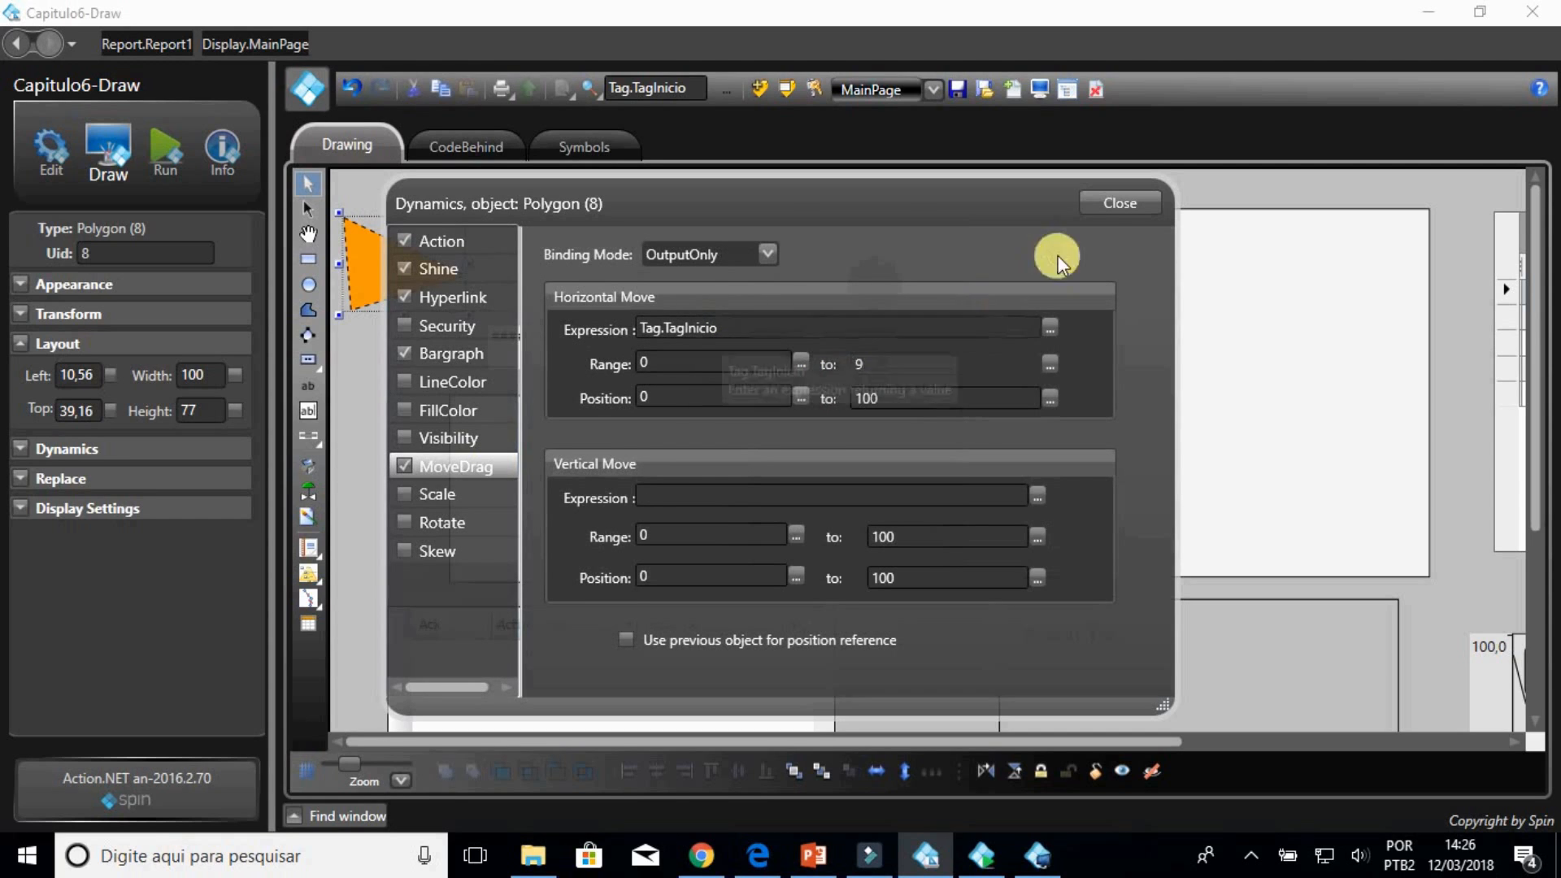
{"action": "left_click", "coordinate": [1108, 205]}
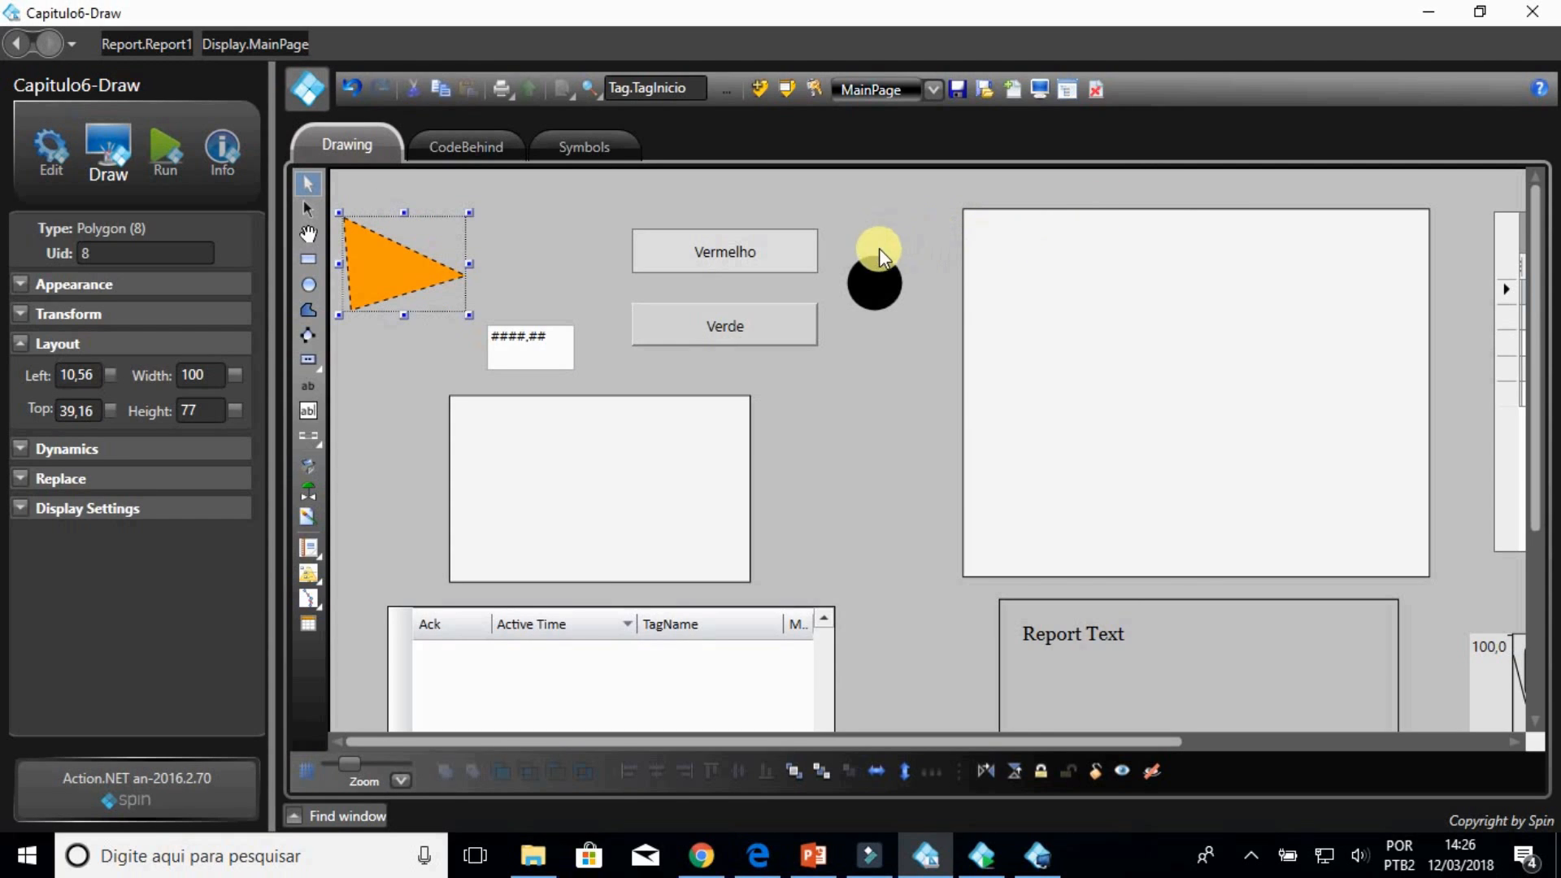
Step: Review the Action dynamics of the Vermelho and Verde buttons, checking the object and value each one sets
{"action": "double_click", "coordinate": [788, 247]}
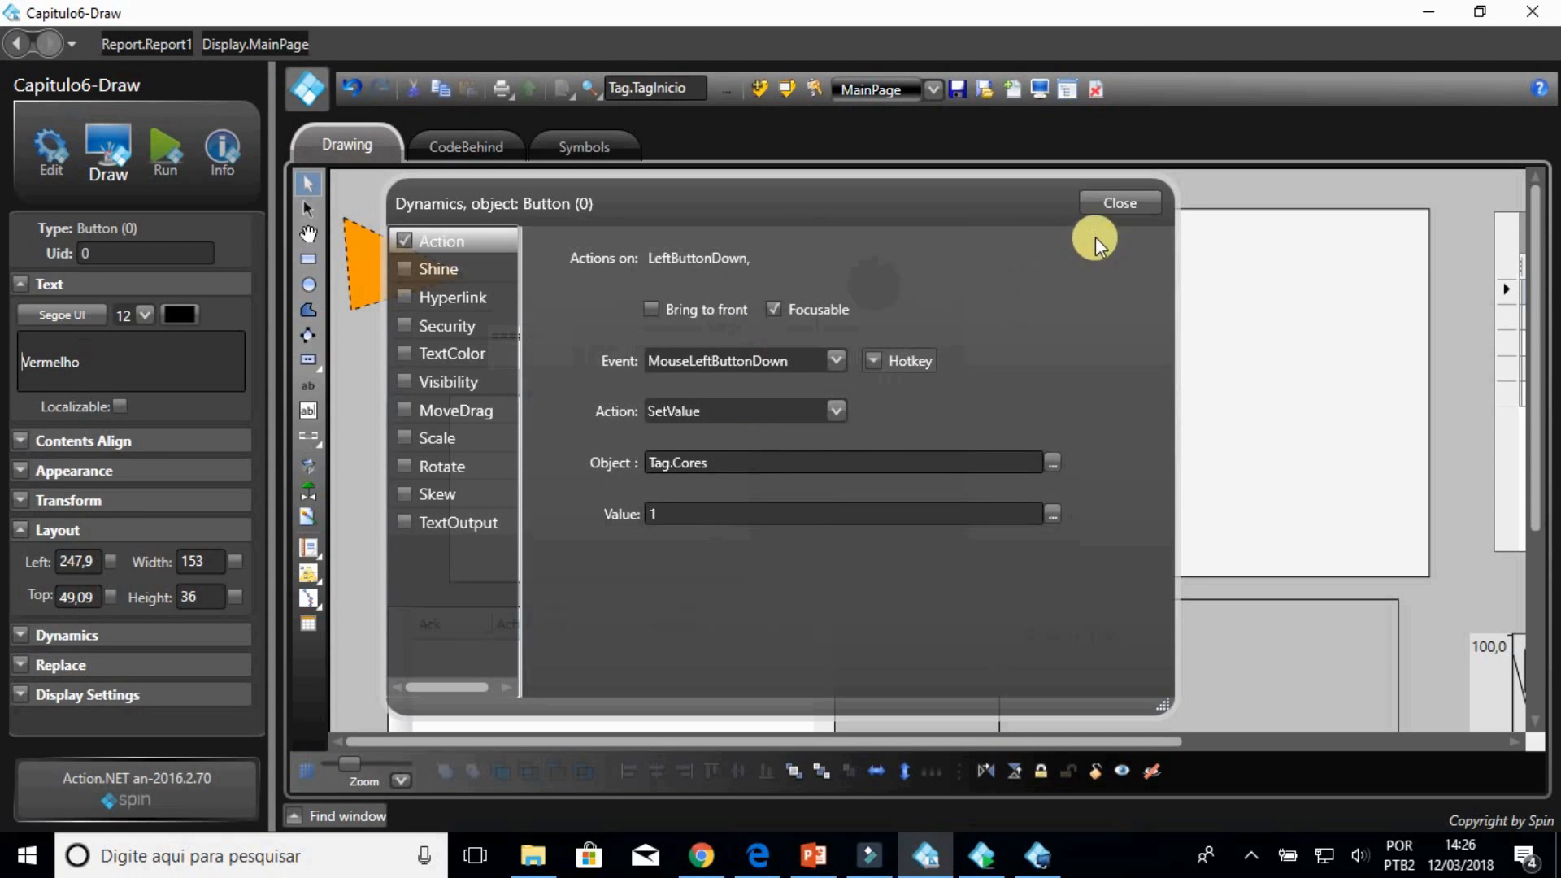
{"action": "left_click", "coordinate": [1117, 205]}
{"action": "left_click", "coordinate": [794, 333]}
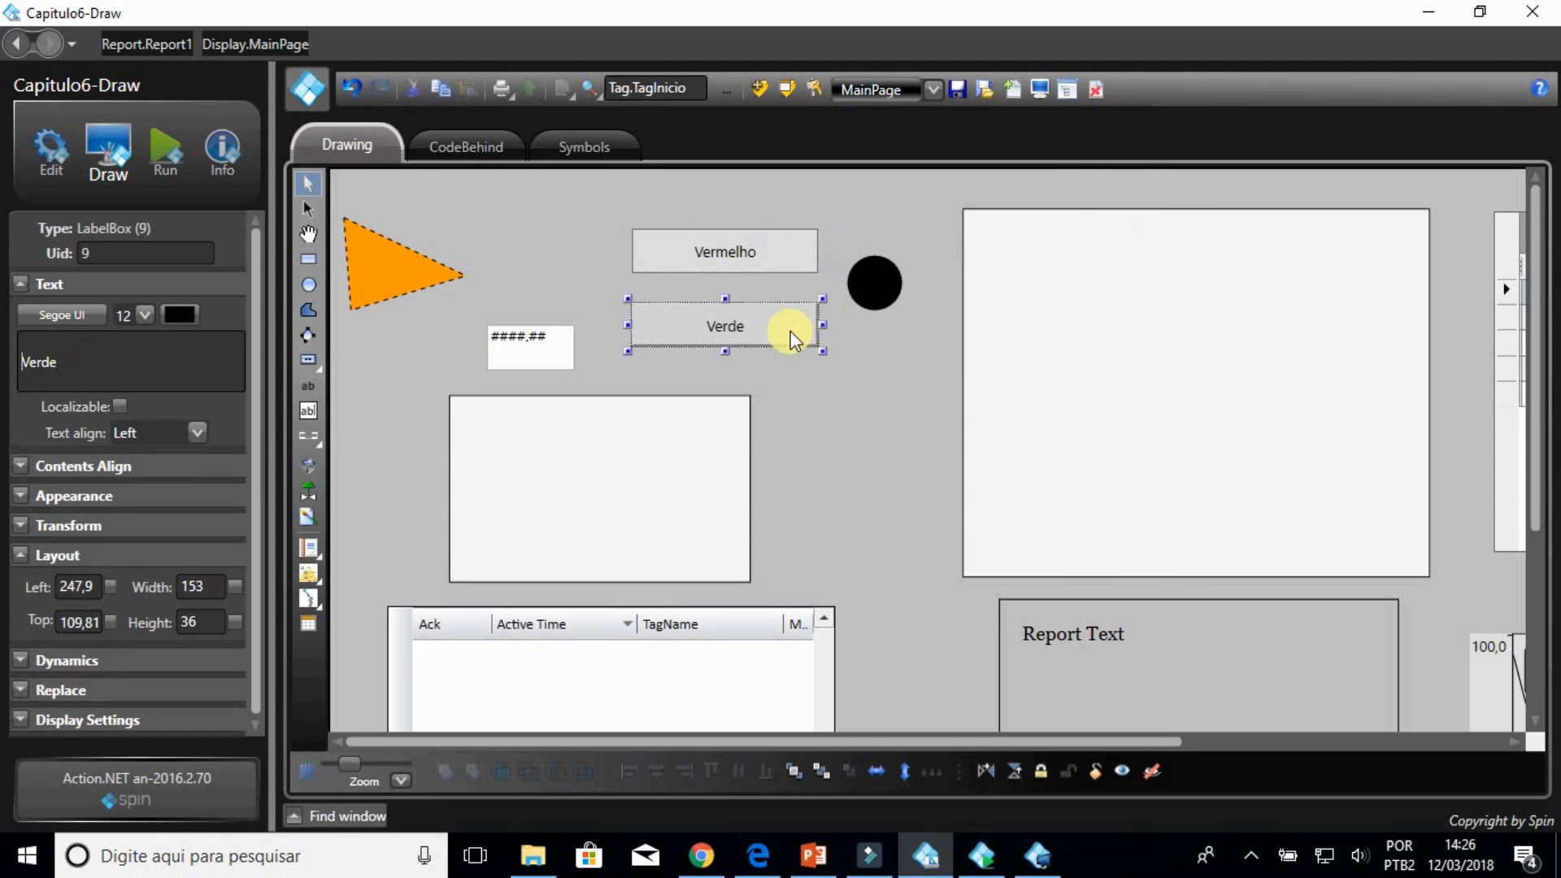
{"action": "double_click", "coordinate": [791, 332]}
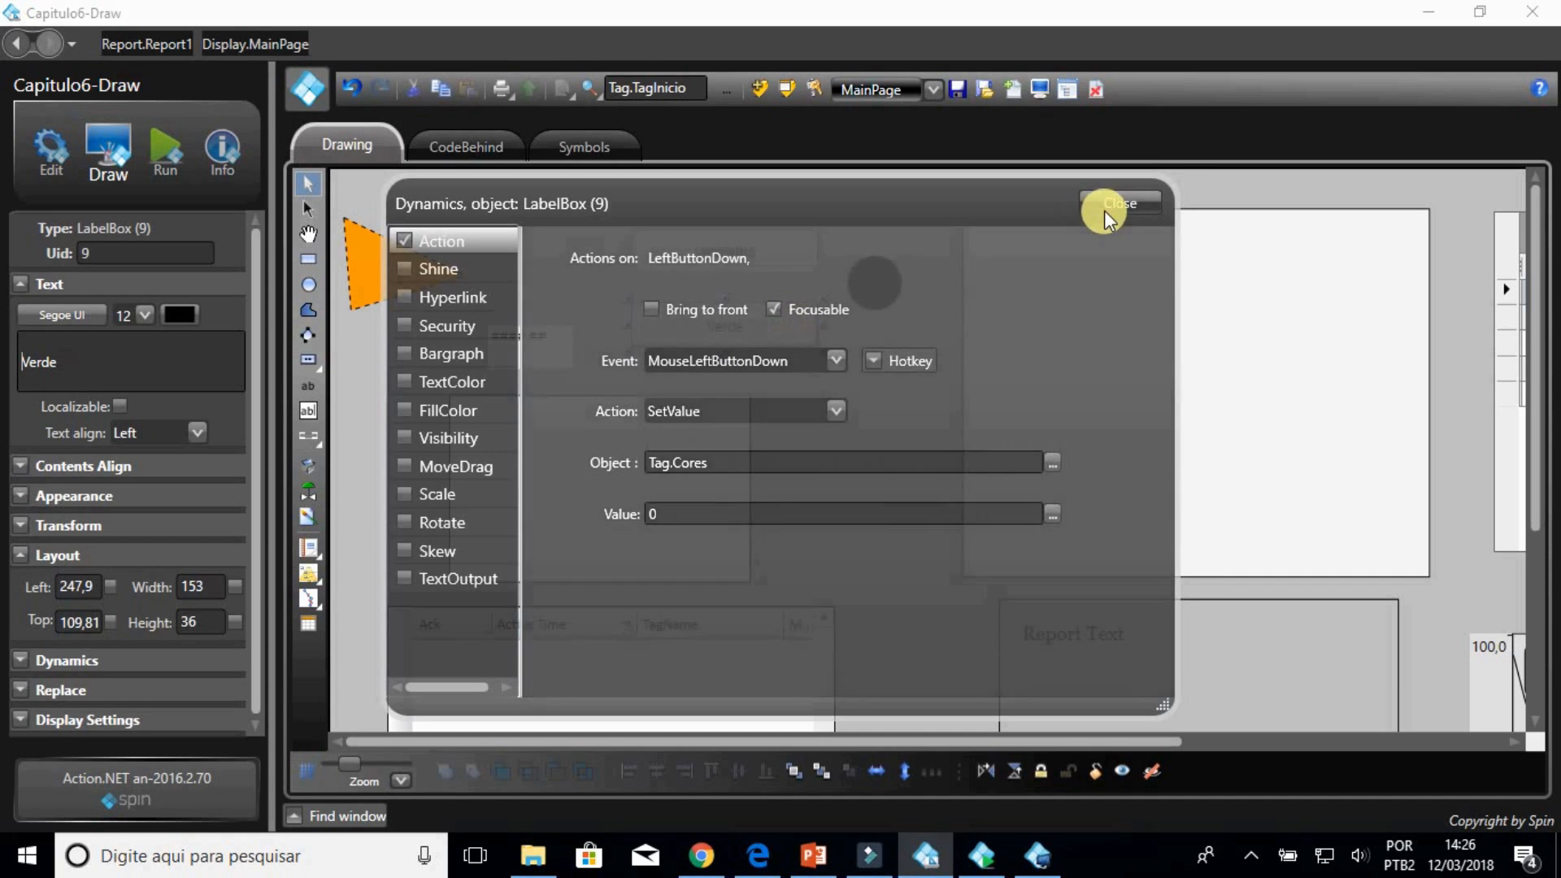
{"action": "left_click", "coordinate": [1106, 209]}
Step: Review the black circle's FillColor limits and the text box's TextIO dynamic
{"action": "double_click", "coordinate": [876, 282]}
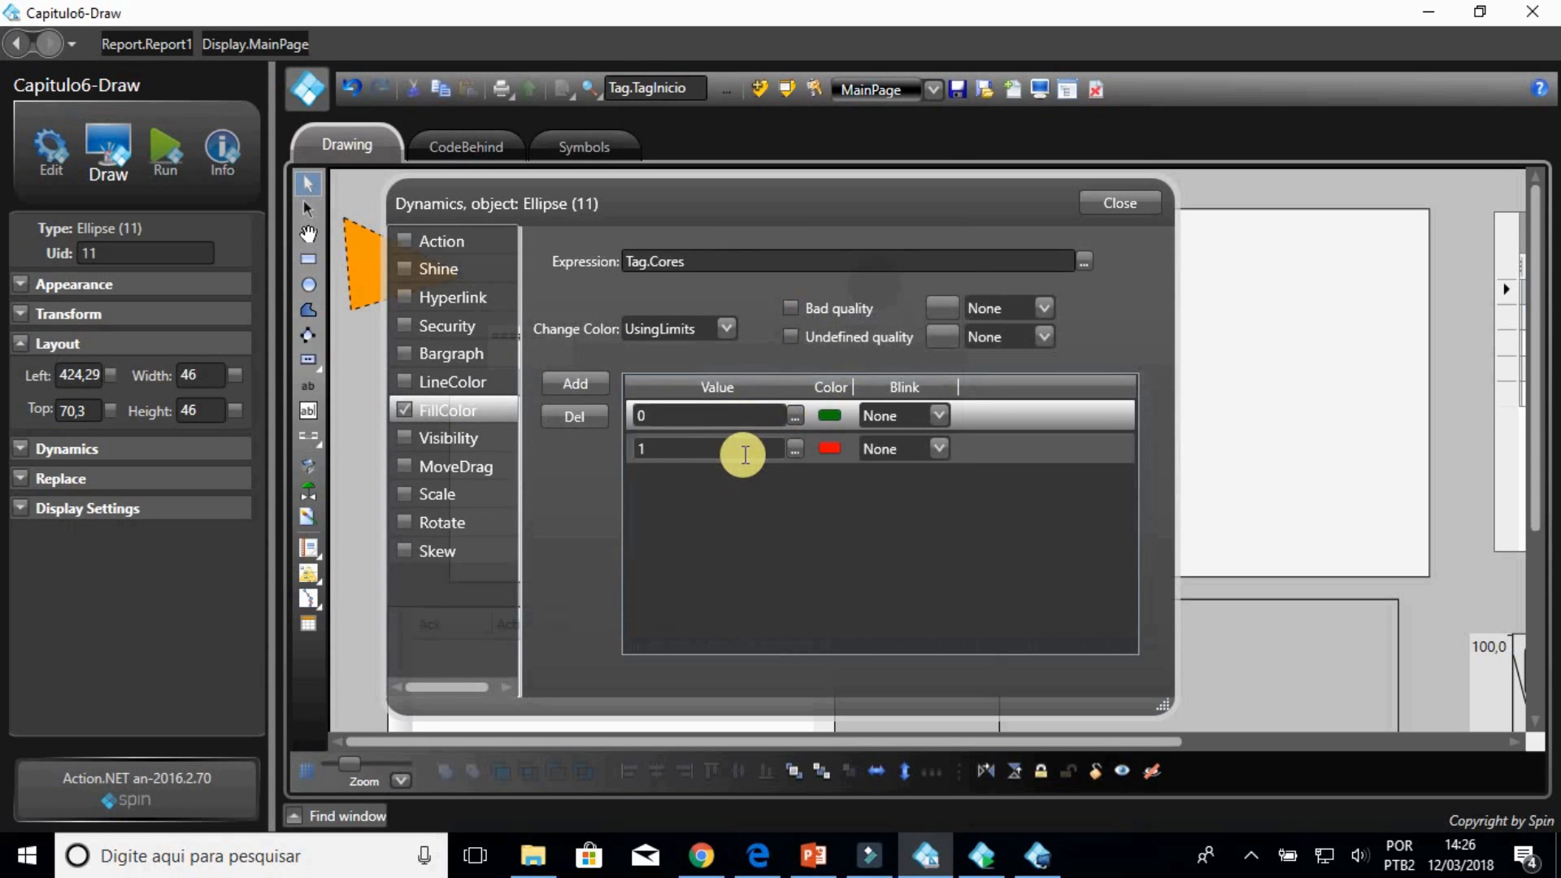
{"action": "left_click", "coordinate": [1111, 203]}
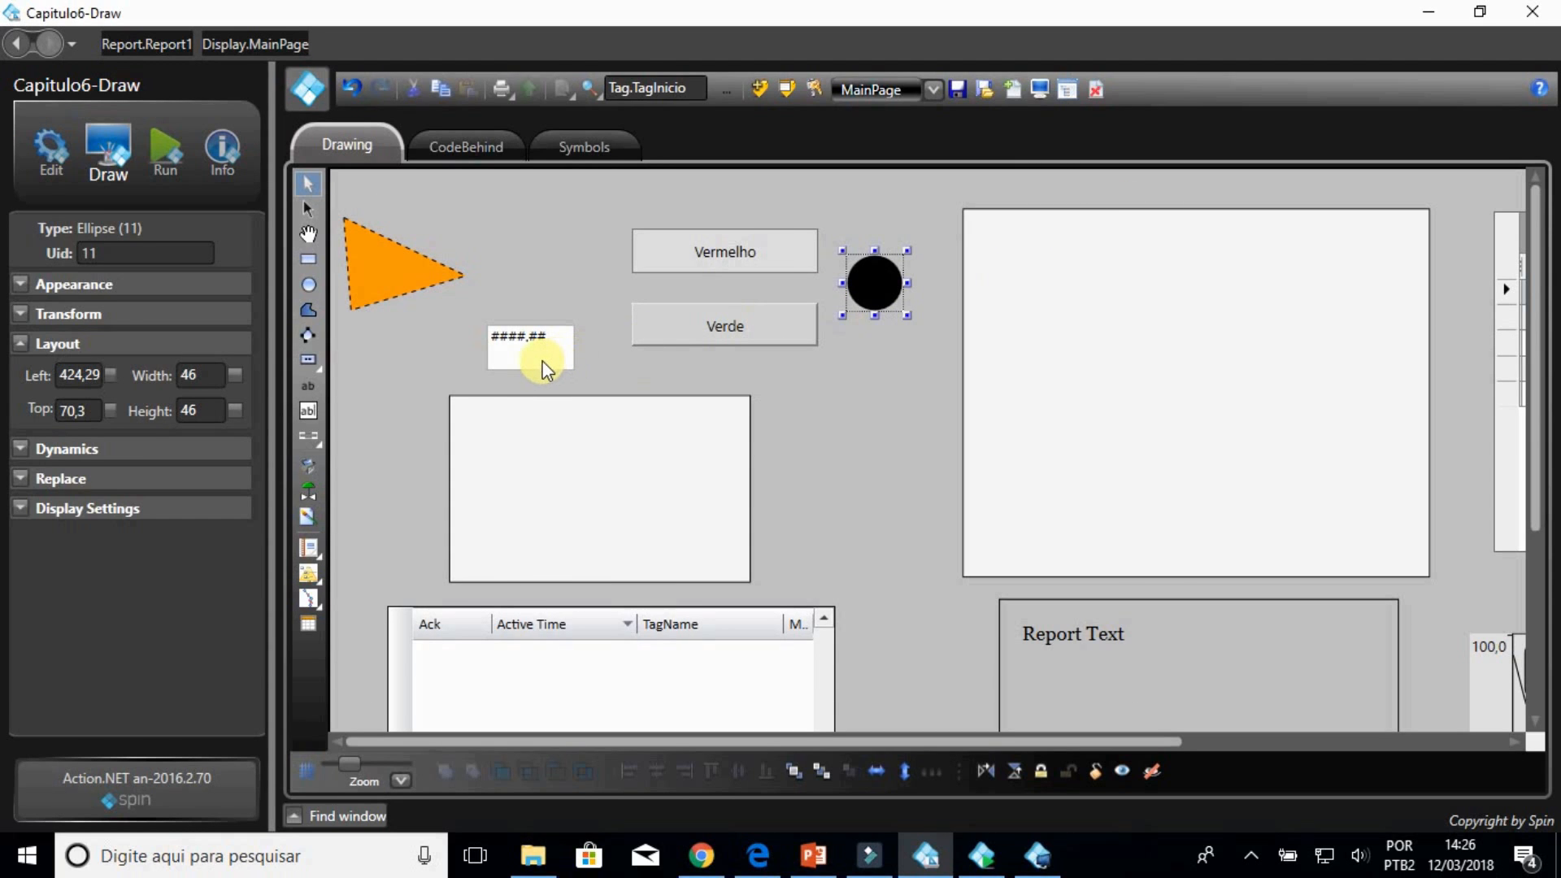
{"action": "left_click", "coordinate": [544, 367]}
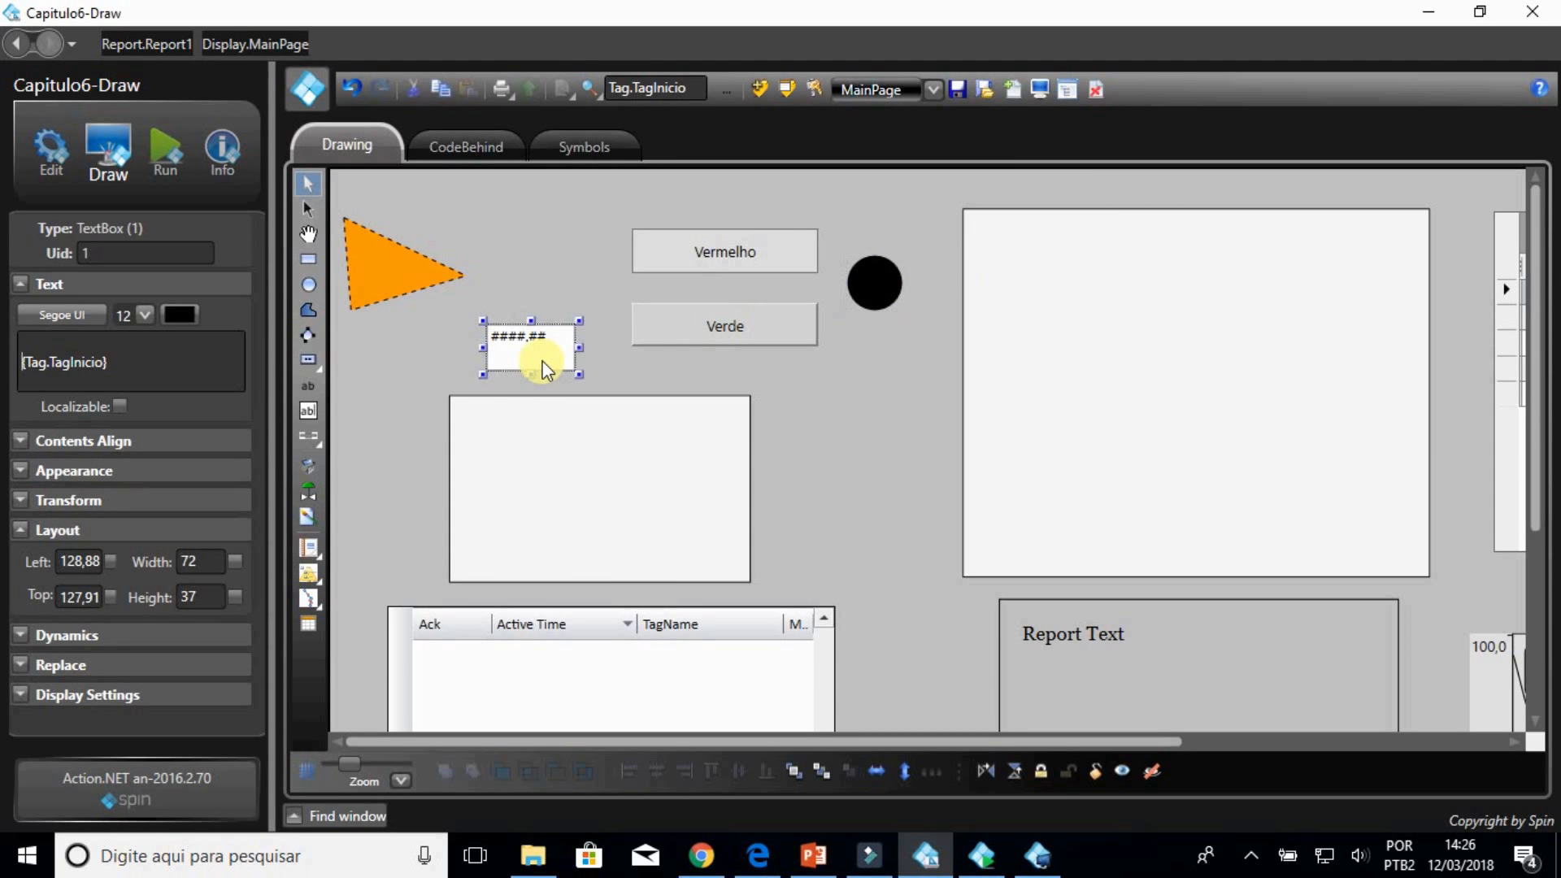
{"action": "double_click", "coordinate": [543, 364]}
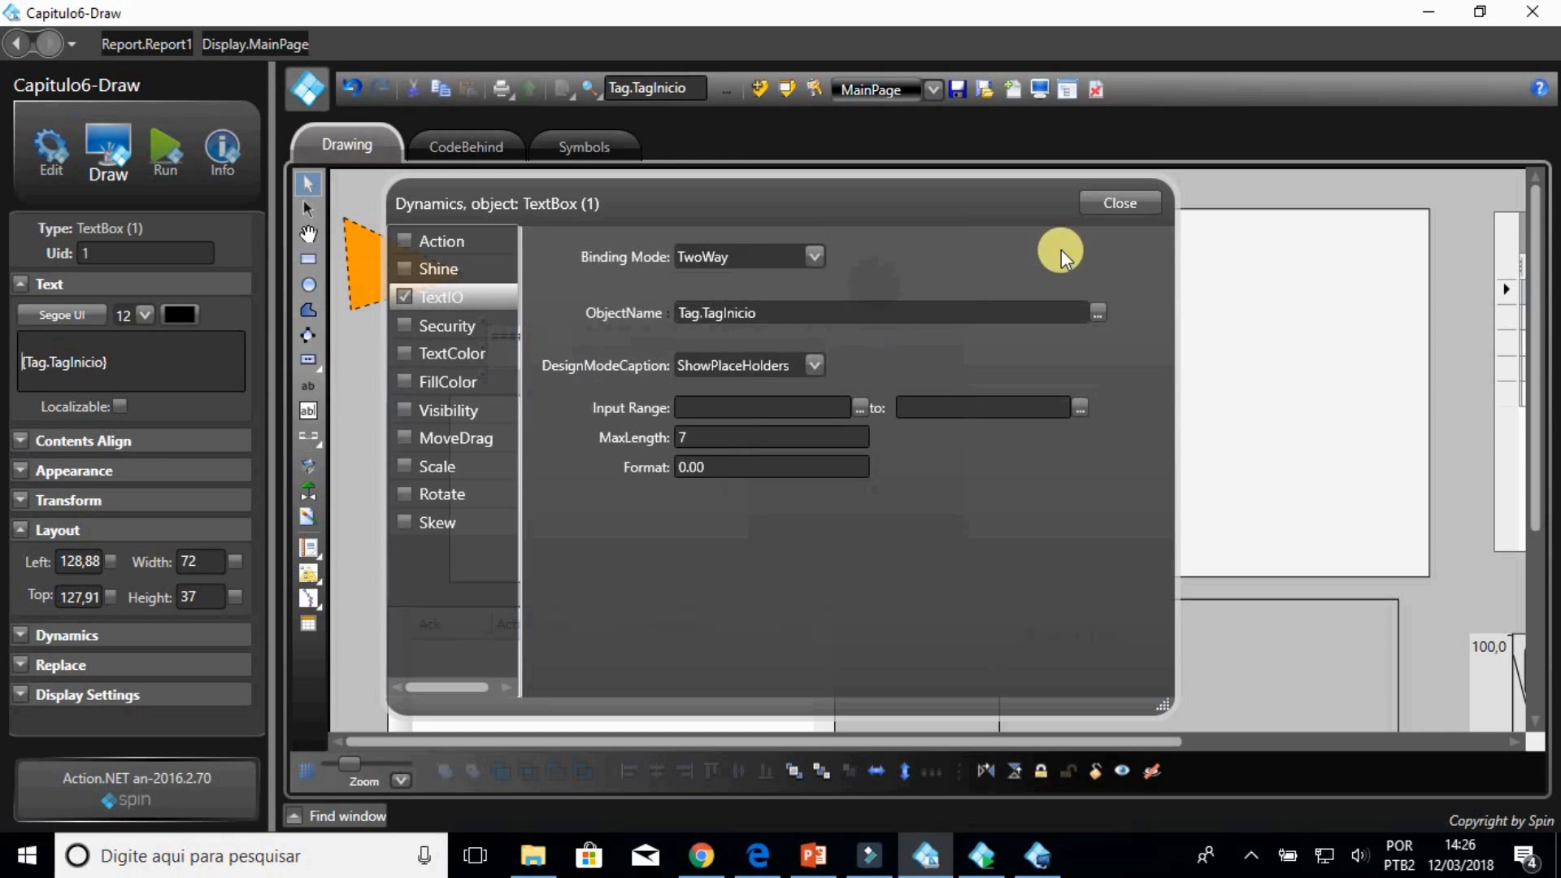
{"action": "left_click", "coordinate": [1129, 207]}
Step: Check which display the child display object shows, and select the alarm window beneath it
{"action": "left_click", "coordinate": [707, 496]}
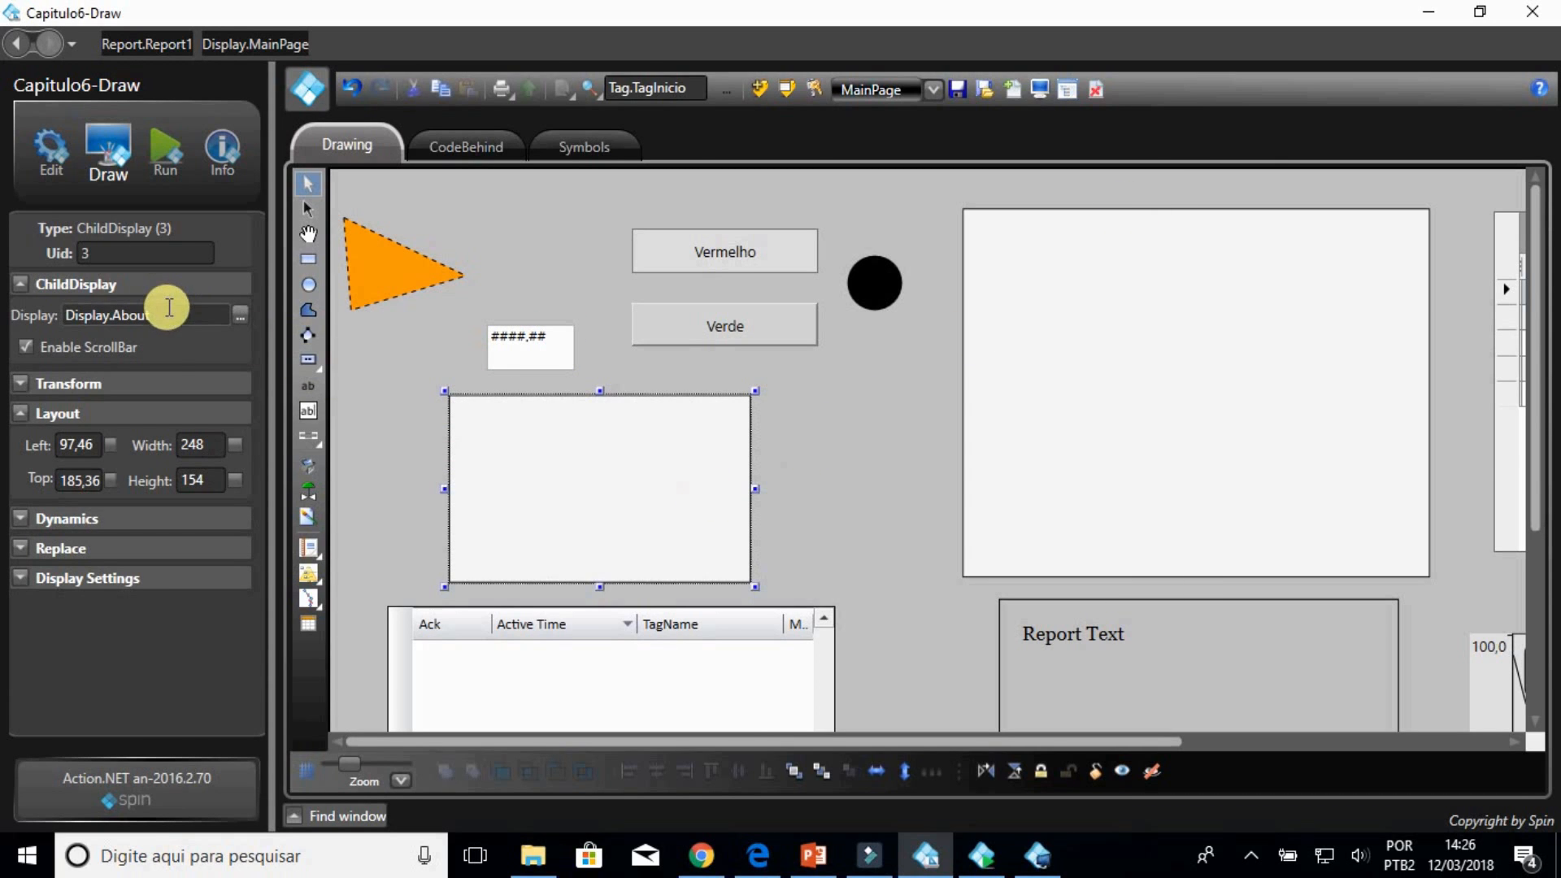
{"action": "scroll", "coordinate": [813, 505], "scroll_direction": "down", "scroll_amount": 3}
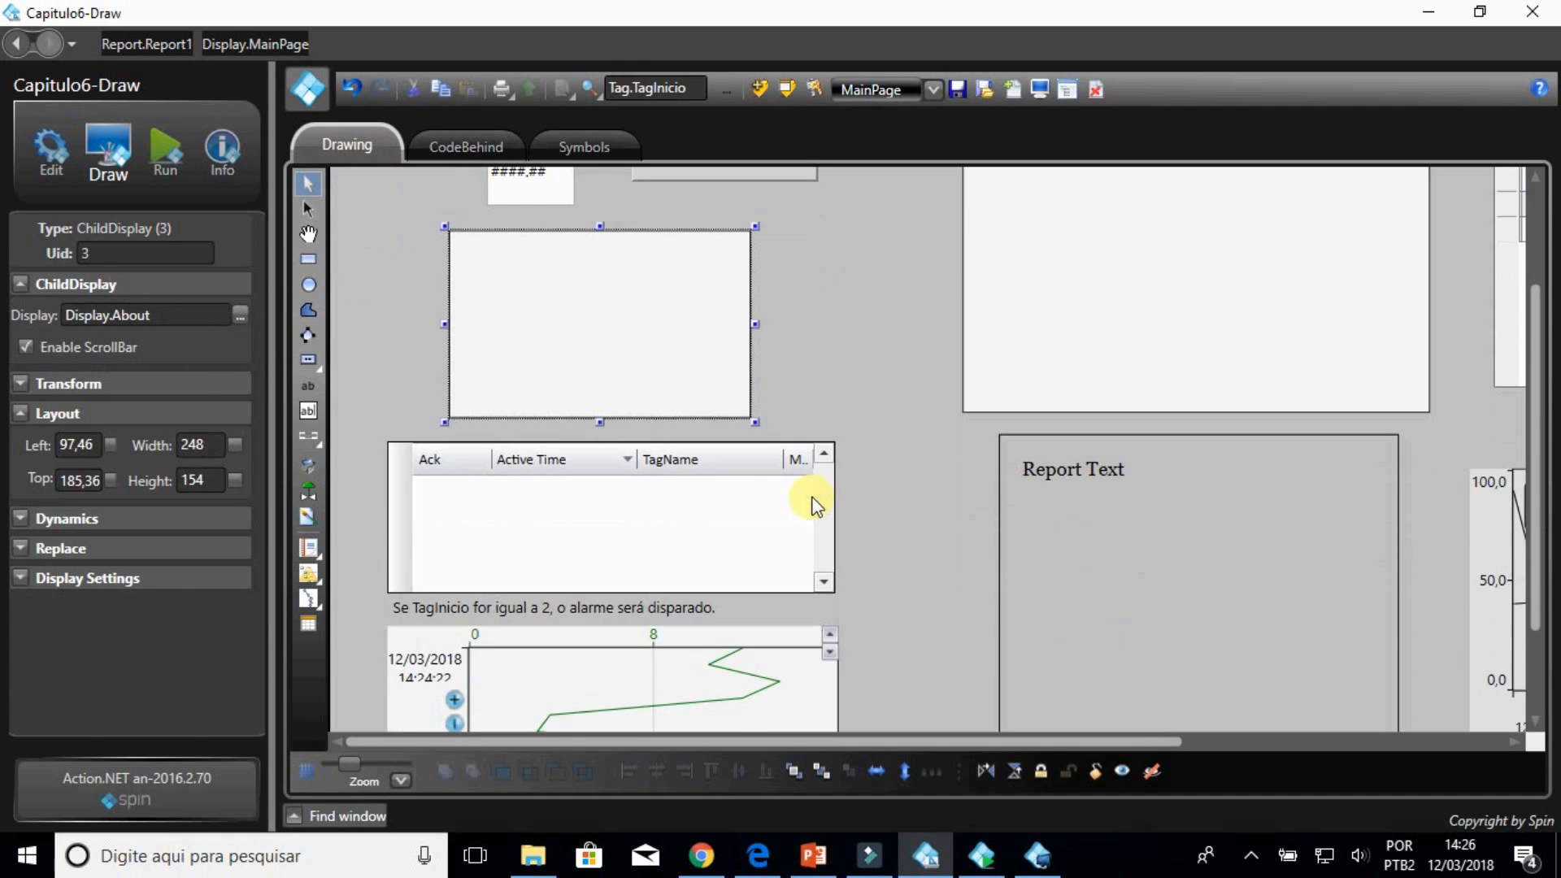
{"action": "left_click", "coordinate": [730, 502]}
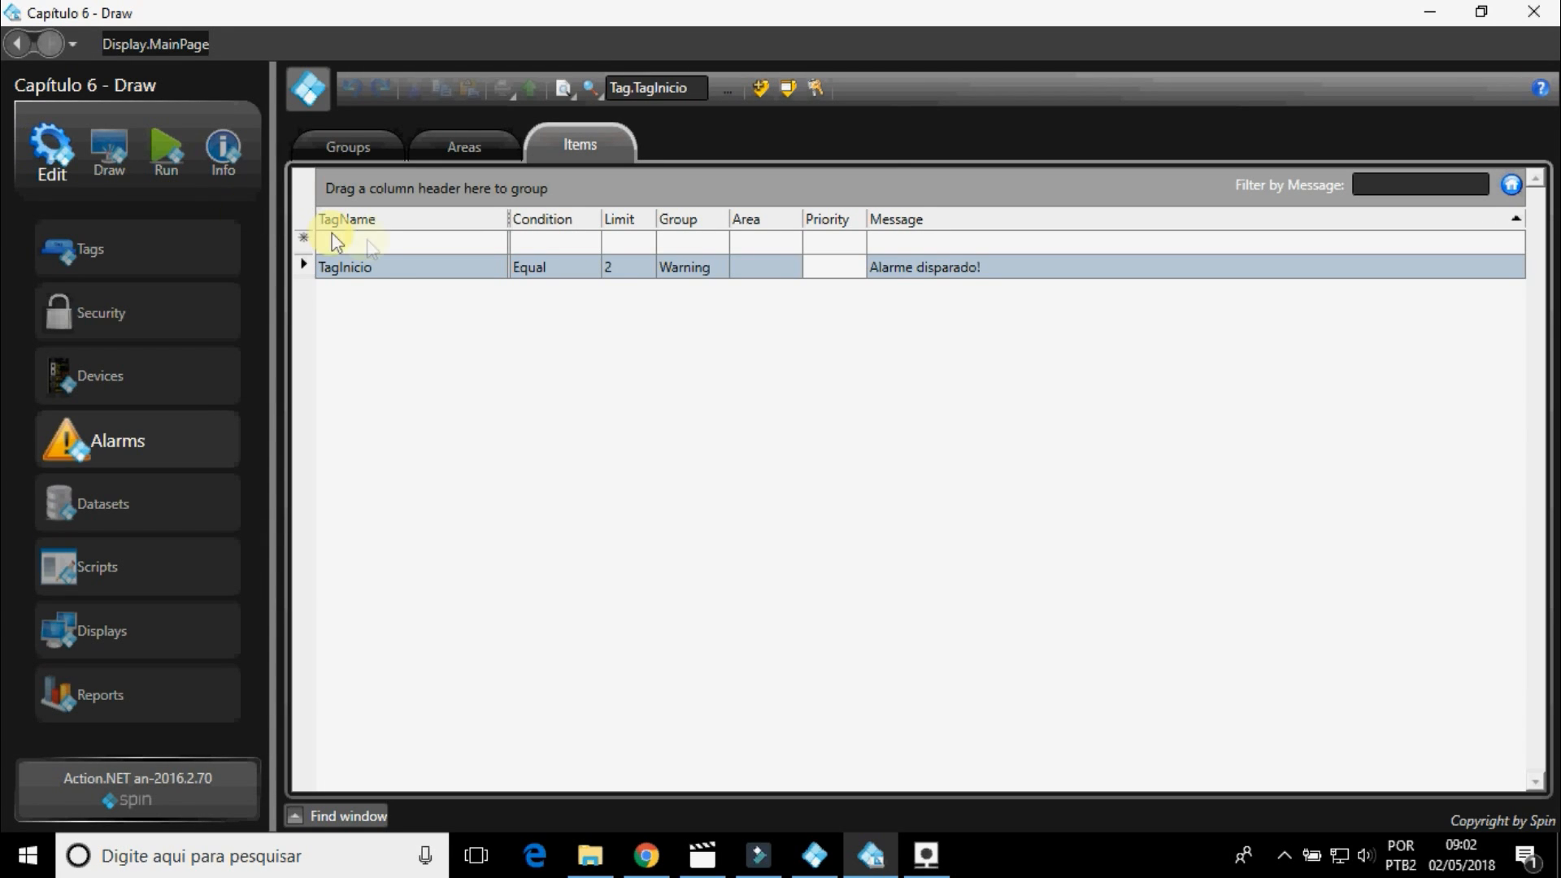
Step: Review the project's alarm groups and the alarm item configured for TagInicio
{"action": "left_click", "coordinate": [355, 132]}
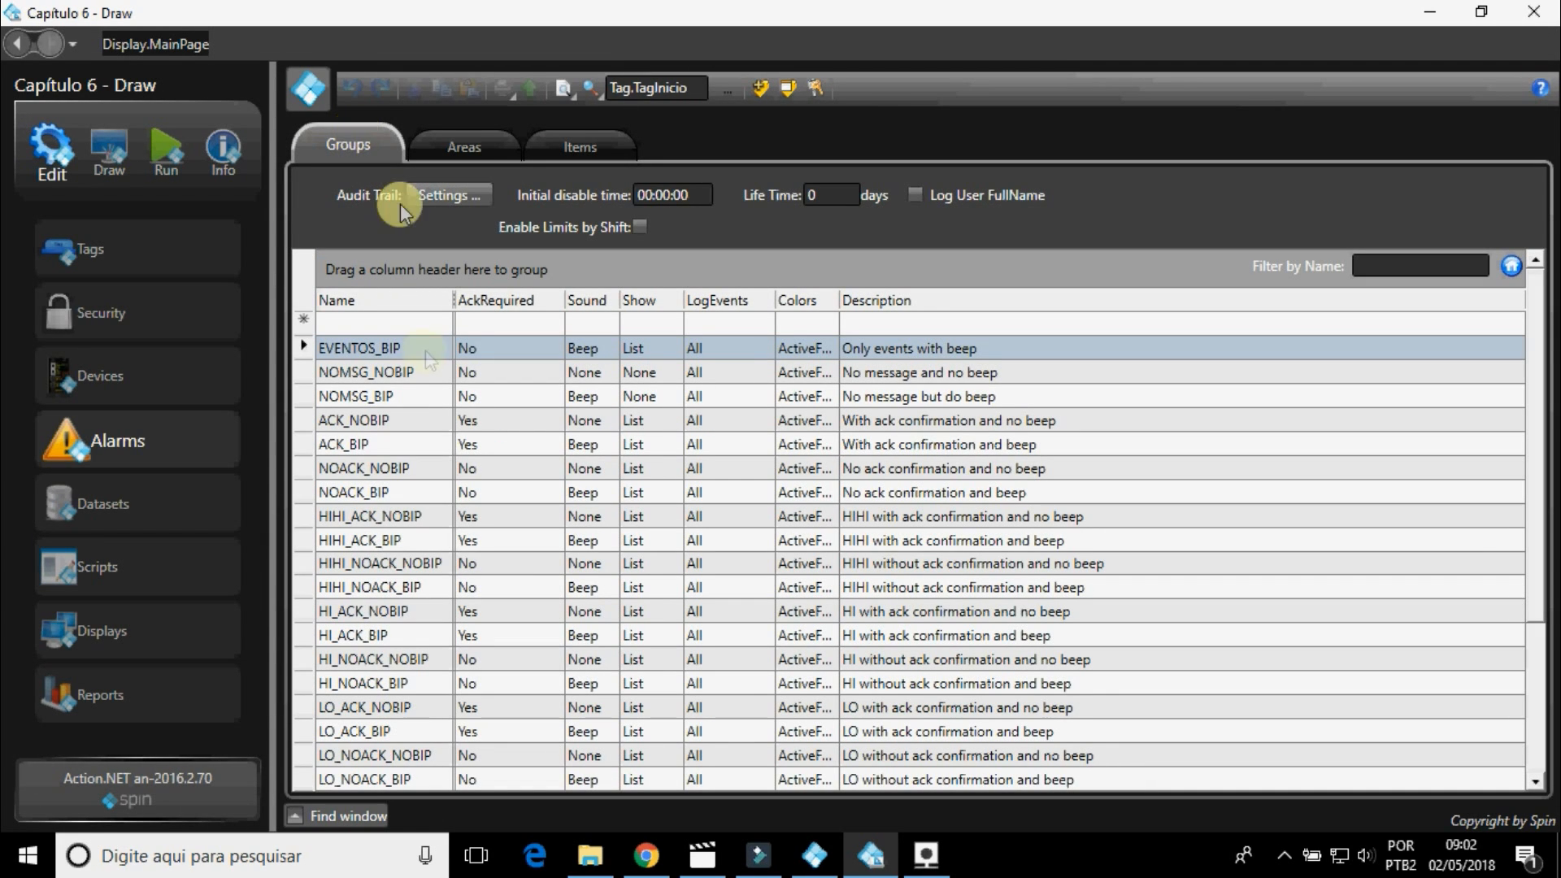
{"action": "scroll", "coordinate": [428, 497], "scroll_direction": "down", "scroll_amount": 3}
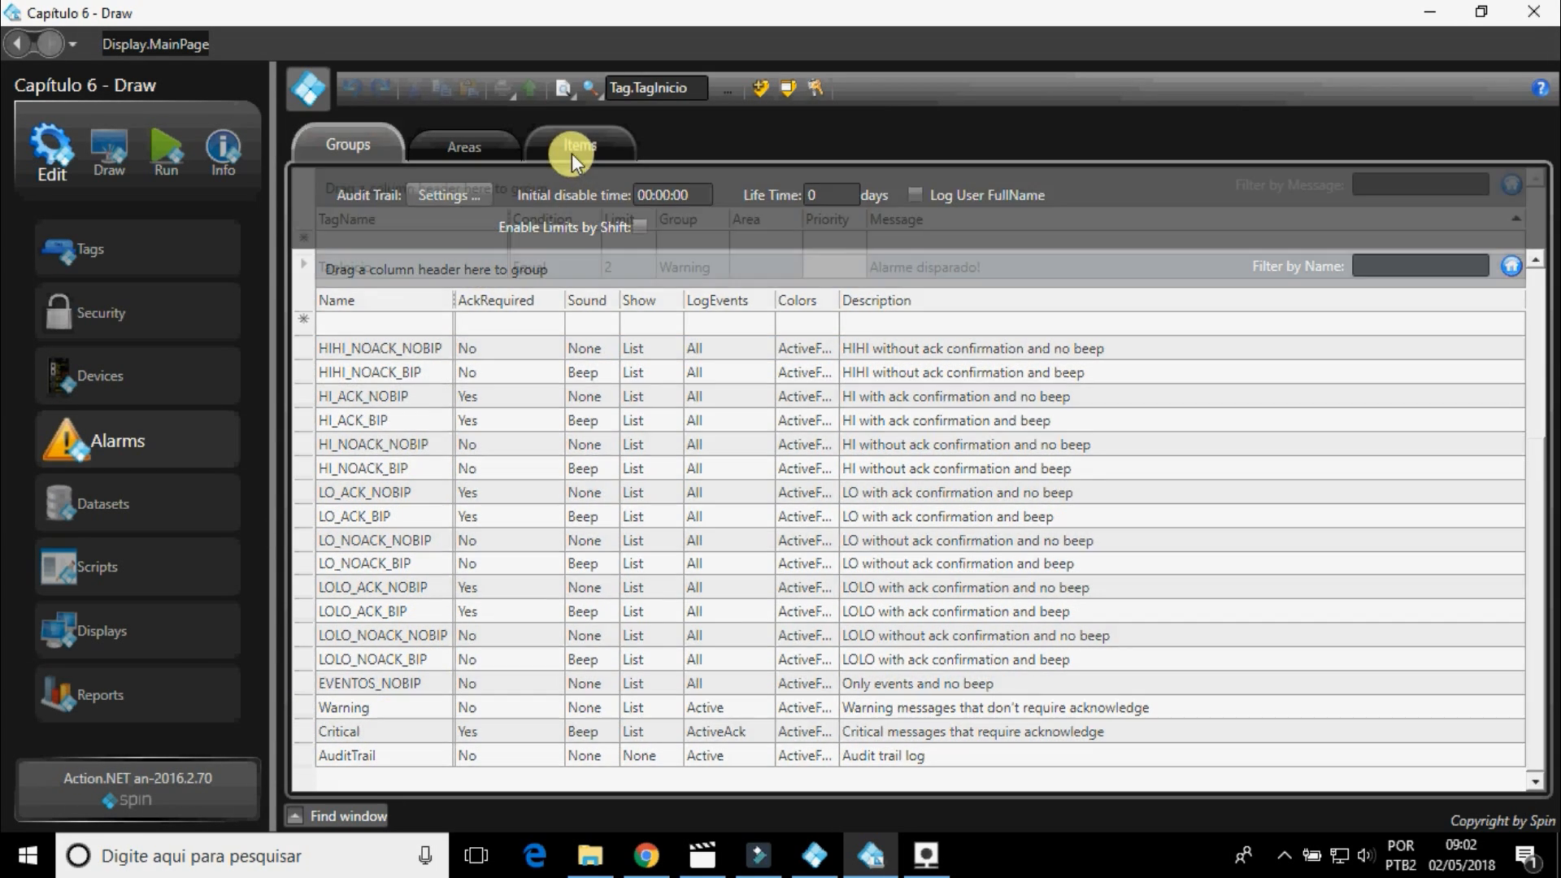
{"action": "left_click", "coordinate": [572, 151]}
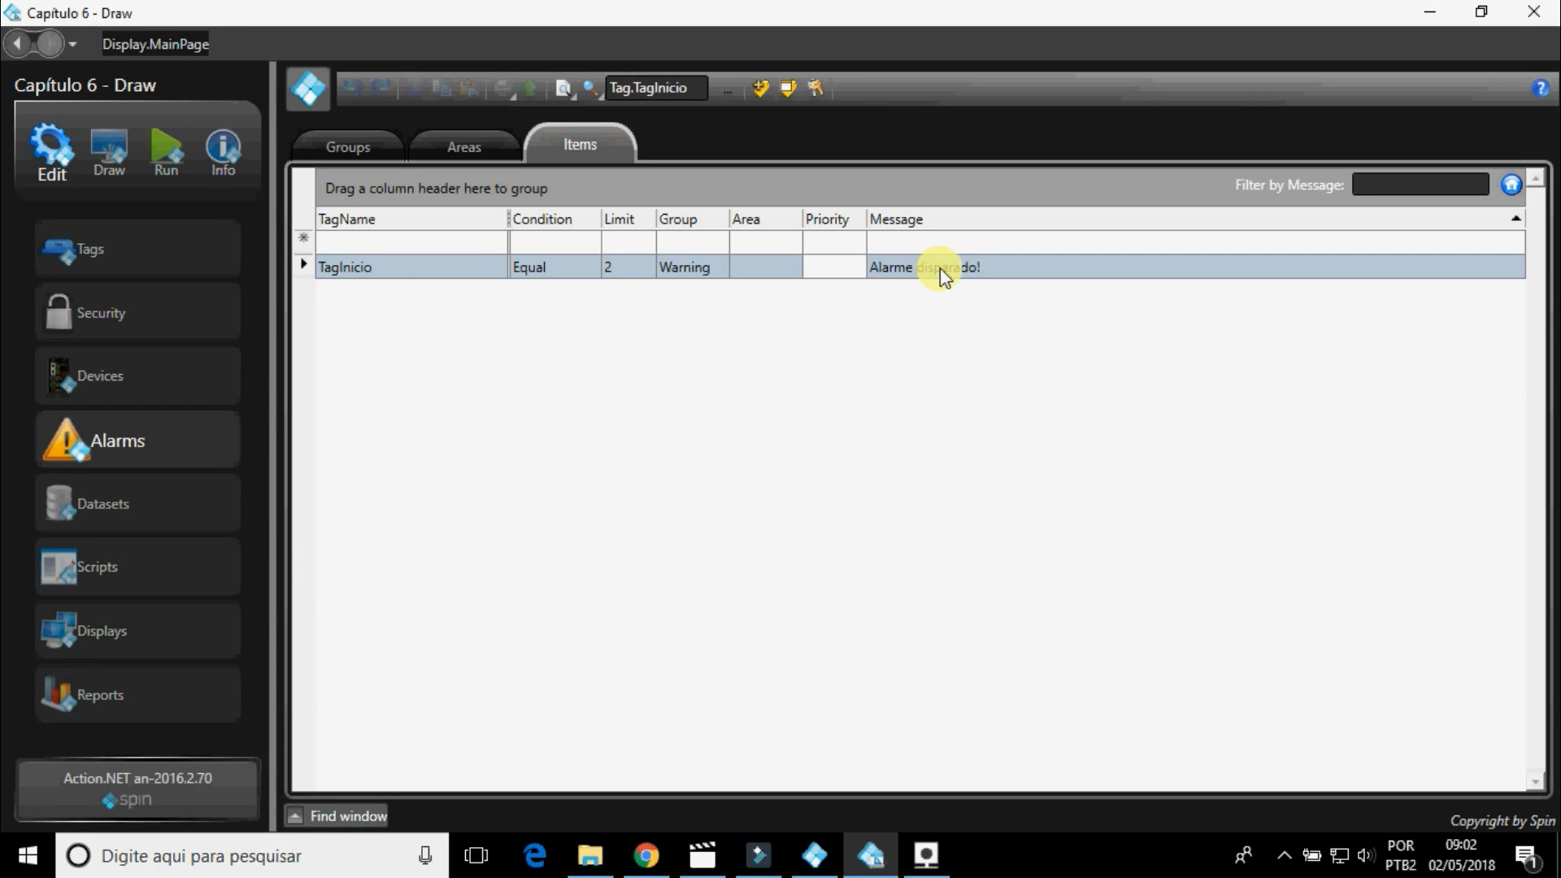
Step: Return to the MainPage drawing and review the drilling chart's configuration and its TagInicio pen, leaving the settings unchanged
{"action": "left_click", "coordinate": [144, 174]}
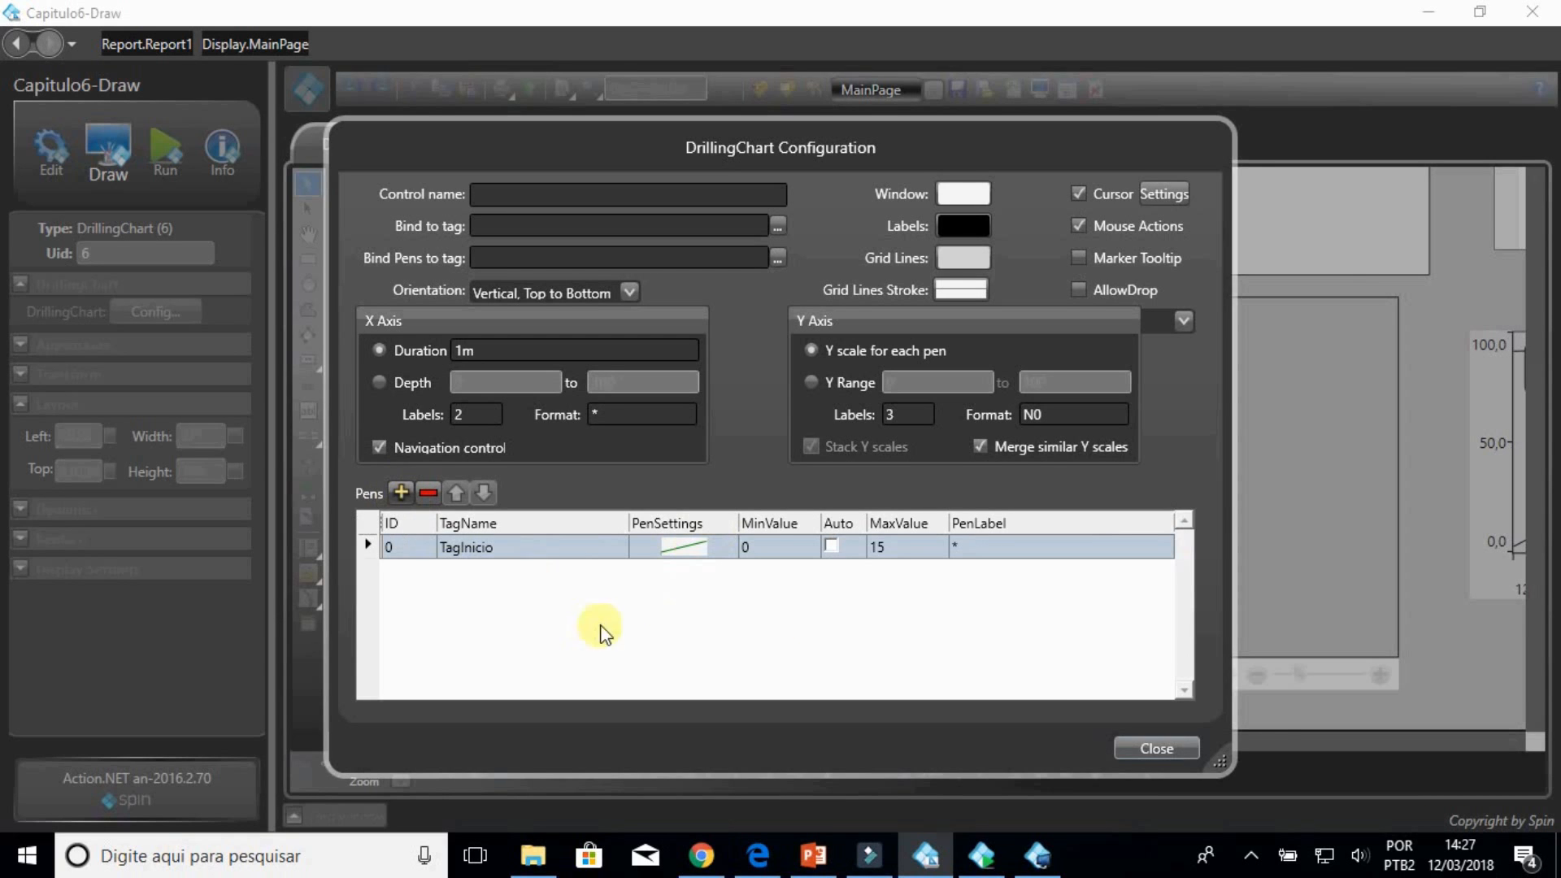
{"action": "left_click", "coordinate": [1174, 749]}
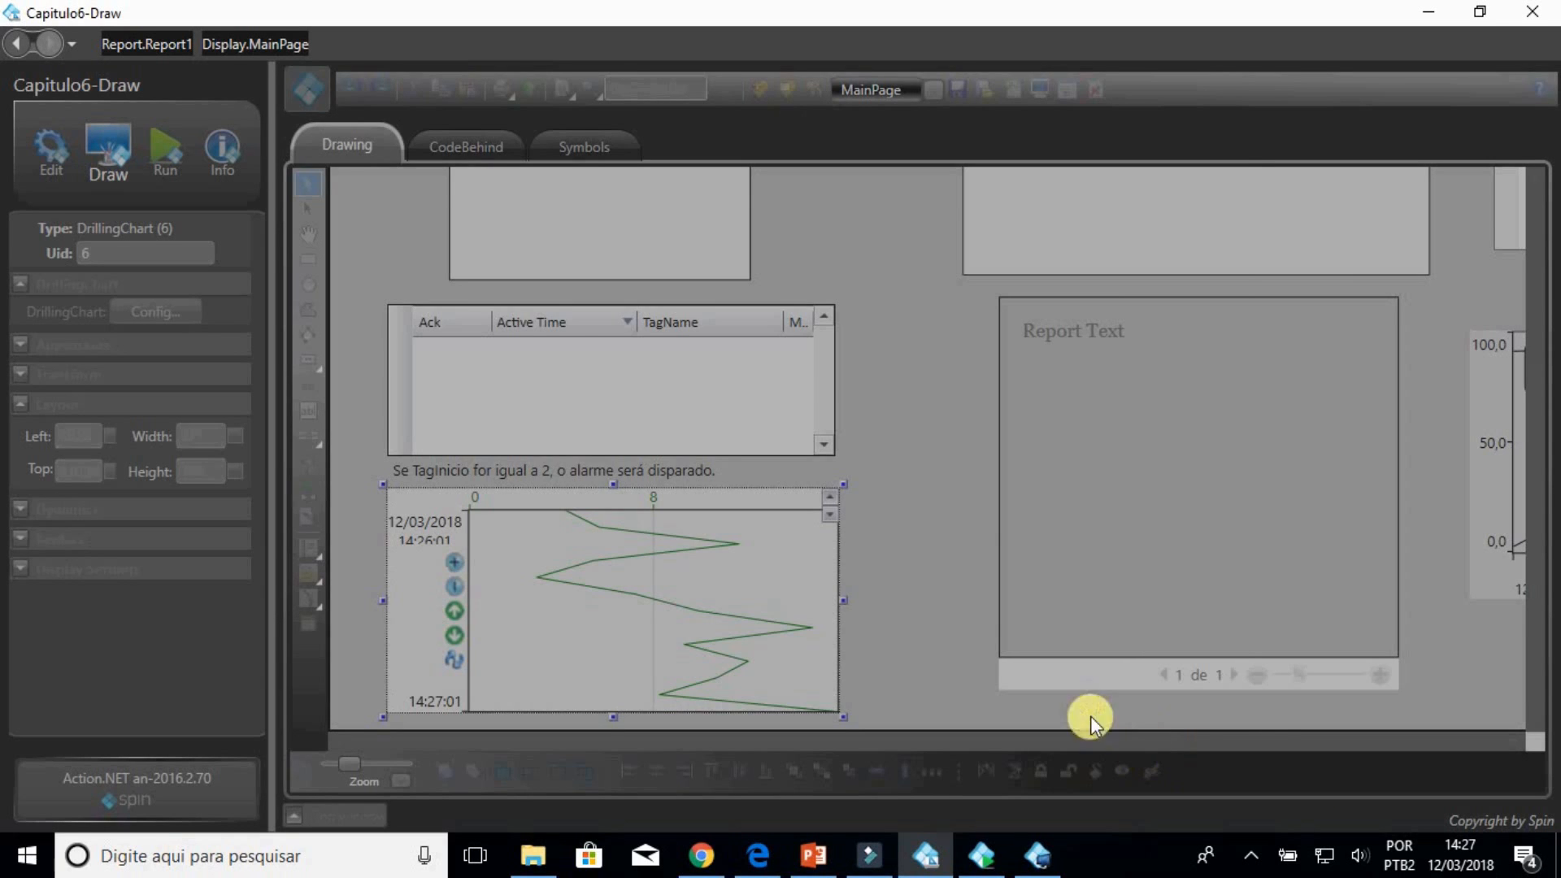
{"action": "scroll", "coordinate": [924, 631], "scroll_direction": "up", "scroll_amount": 5}
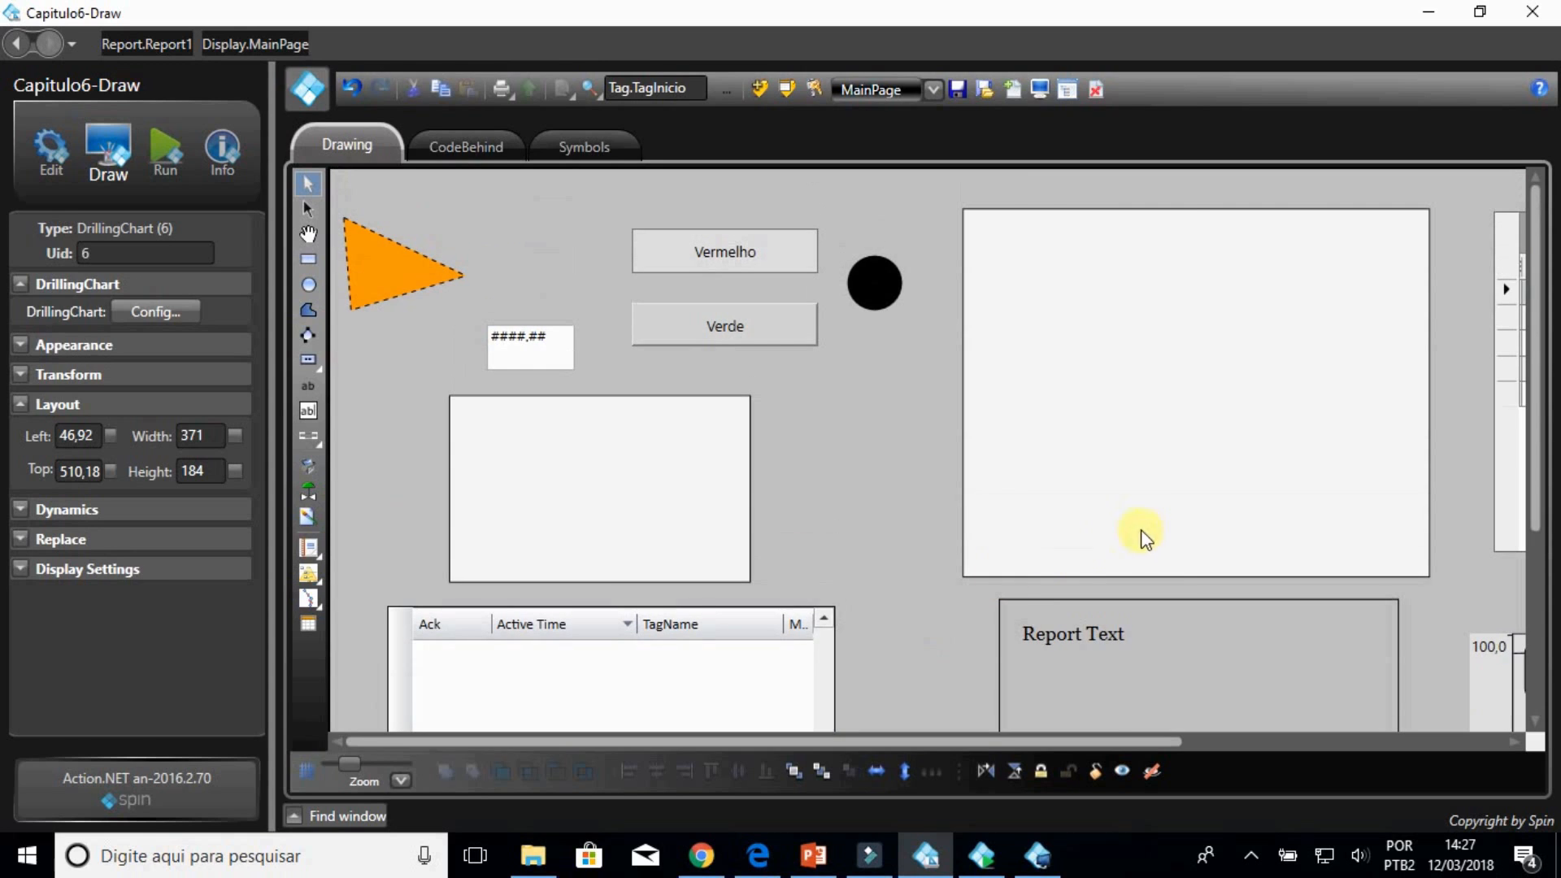
Step: Check the URL of the web browser object and the report assigned to the report viewer beneath it
{"action": "left_click", "coordinate": [1147, 530]}
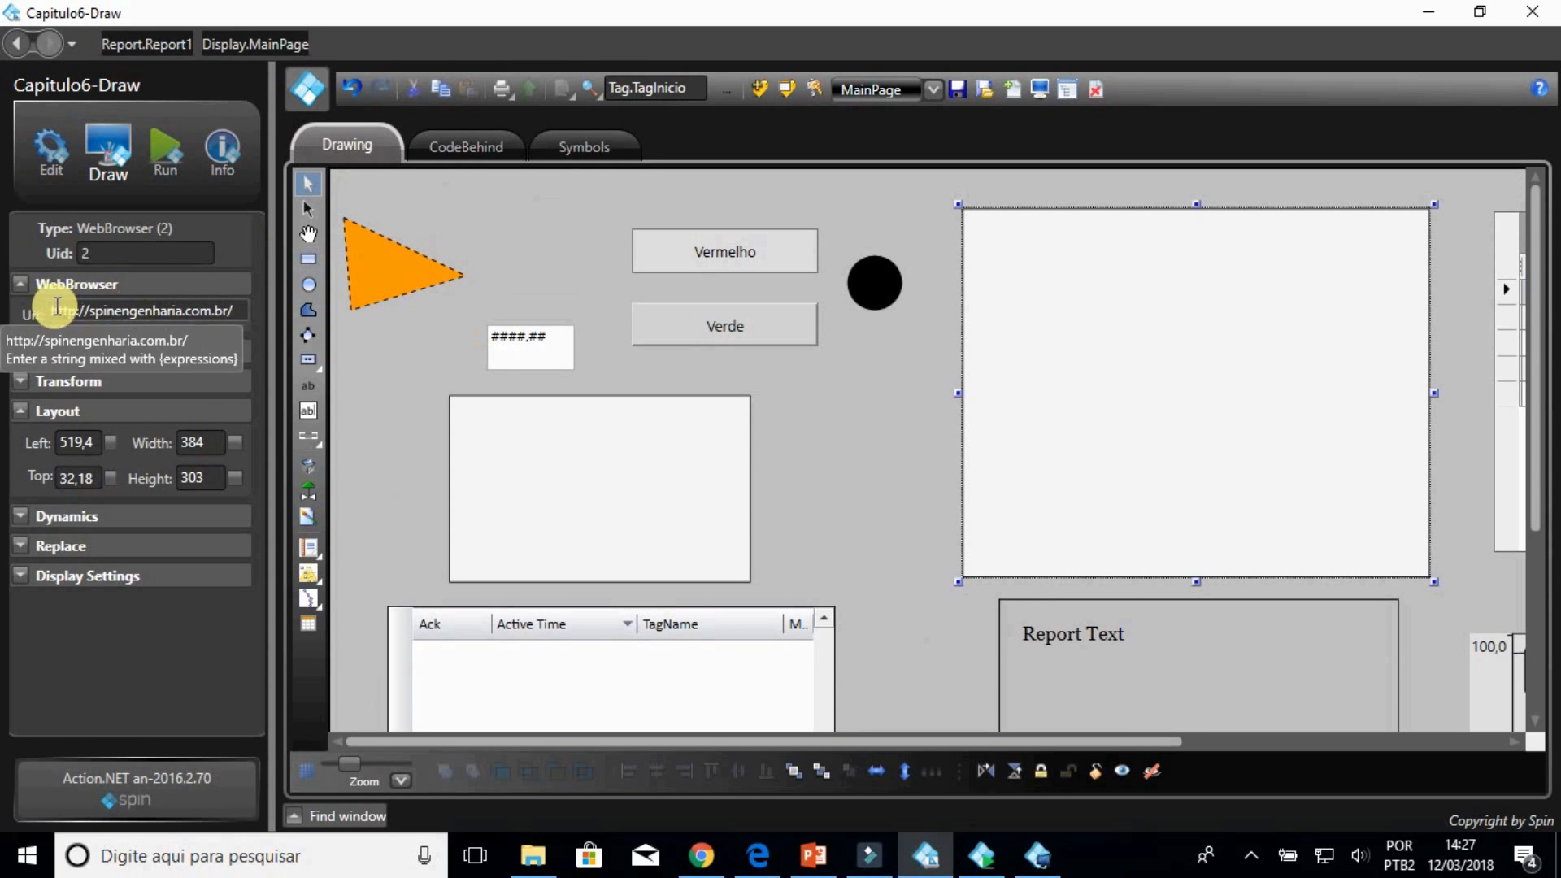
{"action": "scroll", "coordinate": [1038, 523], "scroll_direction": "down", "scroll_amount": 4}
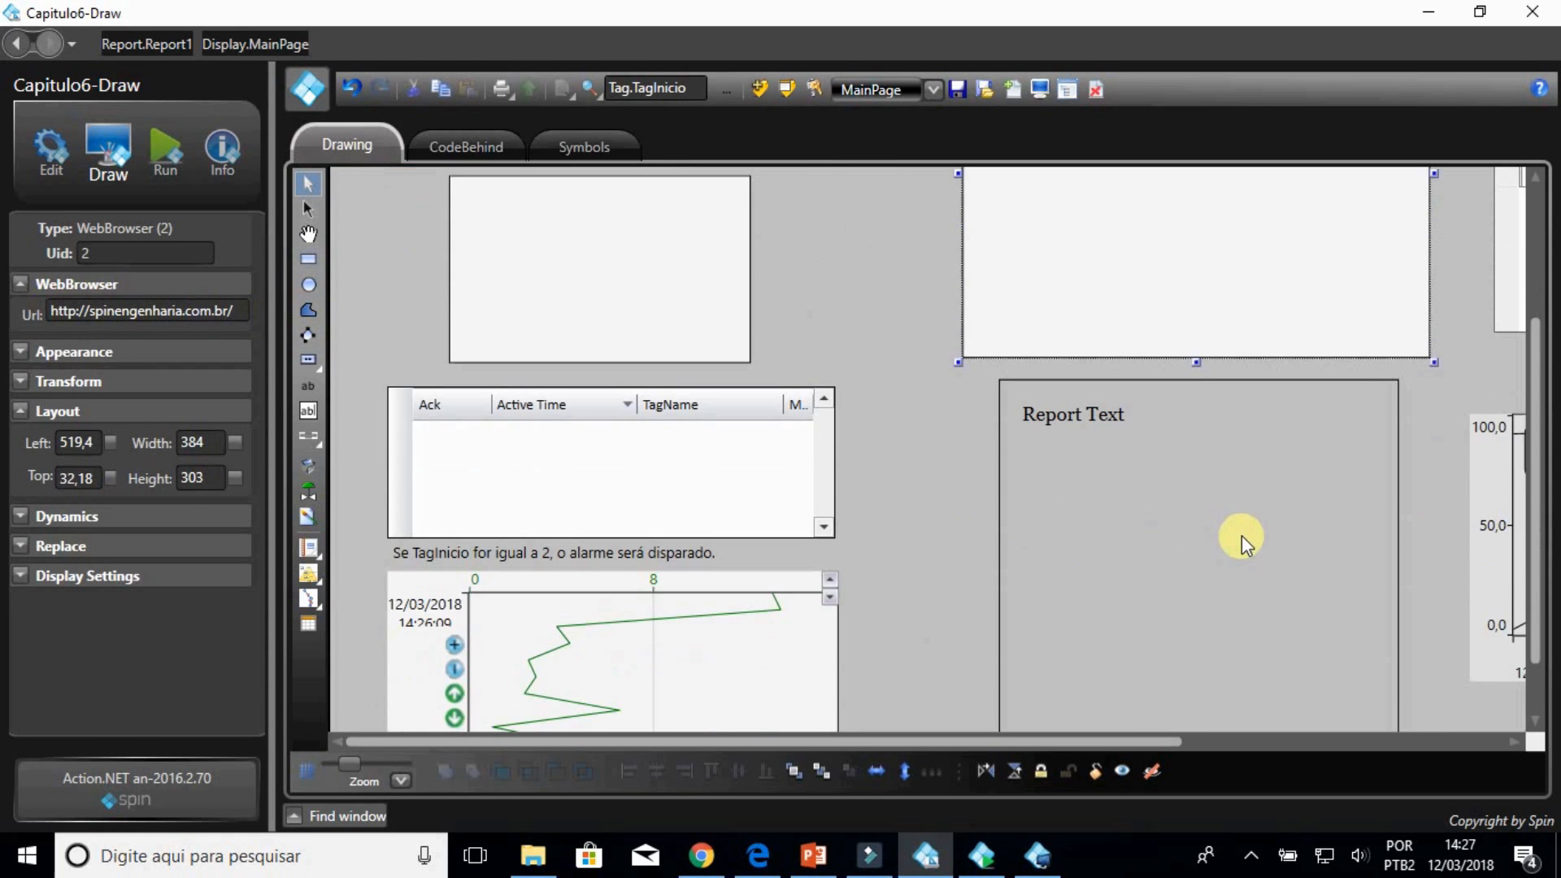
{"action": "left_click", "coordinate": [1244, 541]}
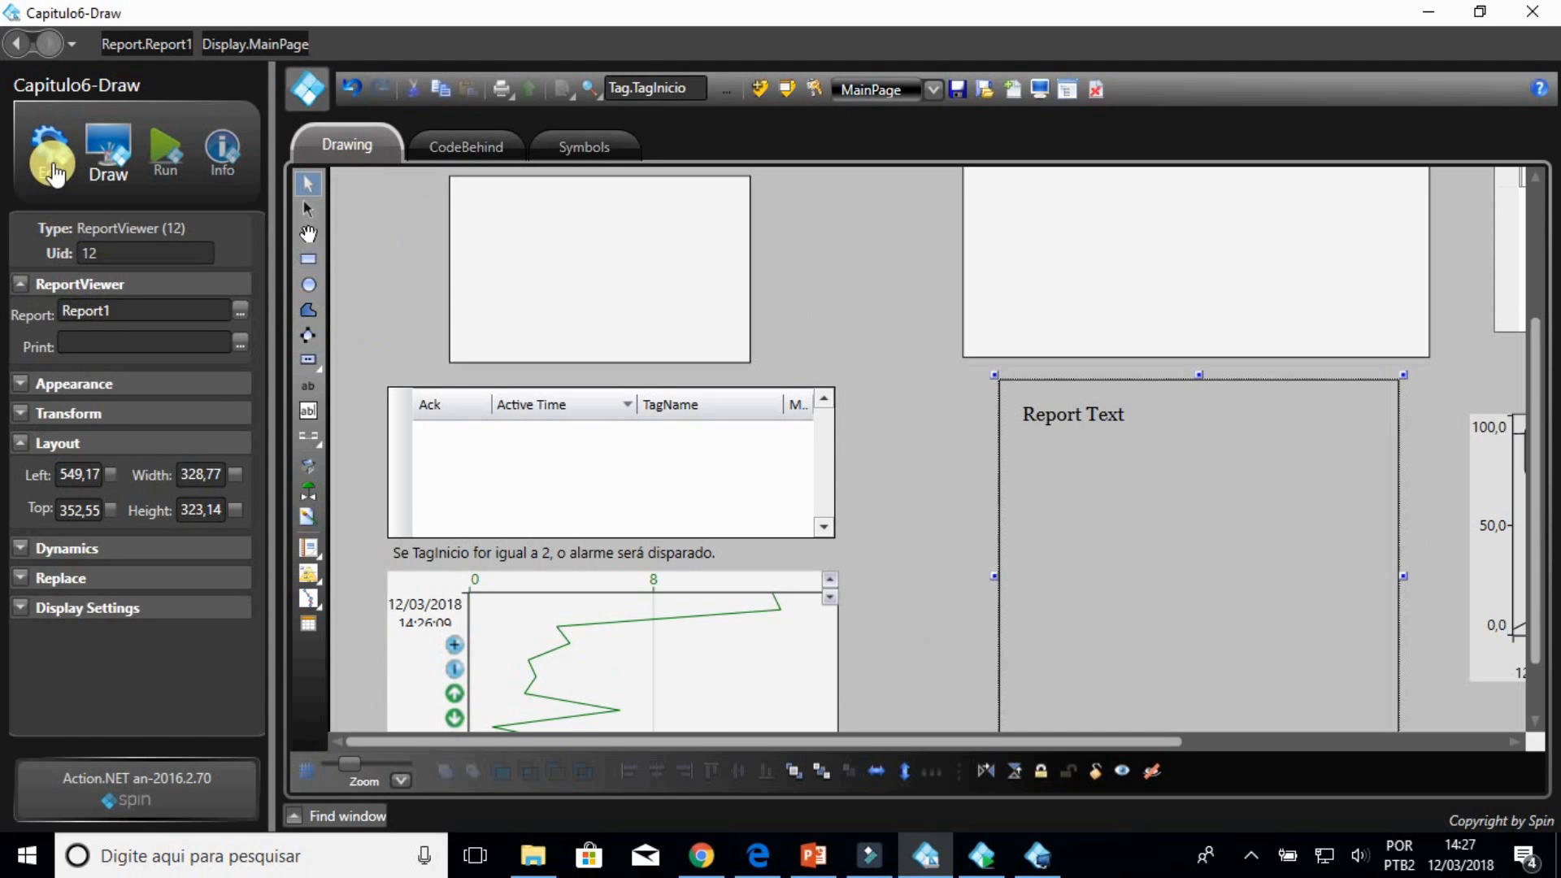
Step: Review Report1's content in the report text editor and its entry in the project's report list
{"action": "left_click", "coordinate": [54, 174]}
{"action": "left_click", "coordinate": [156, 693]}
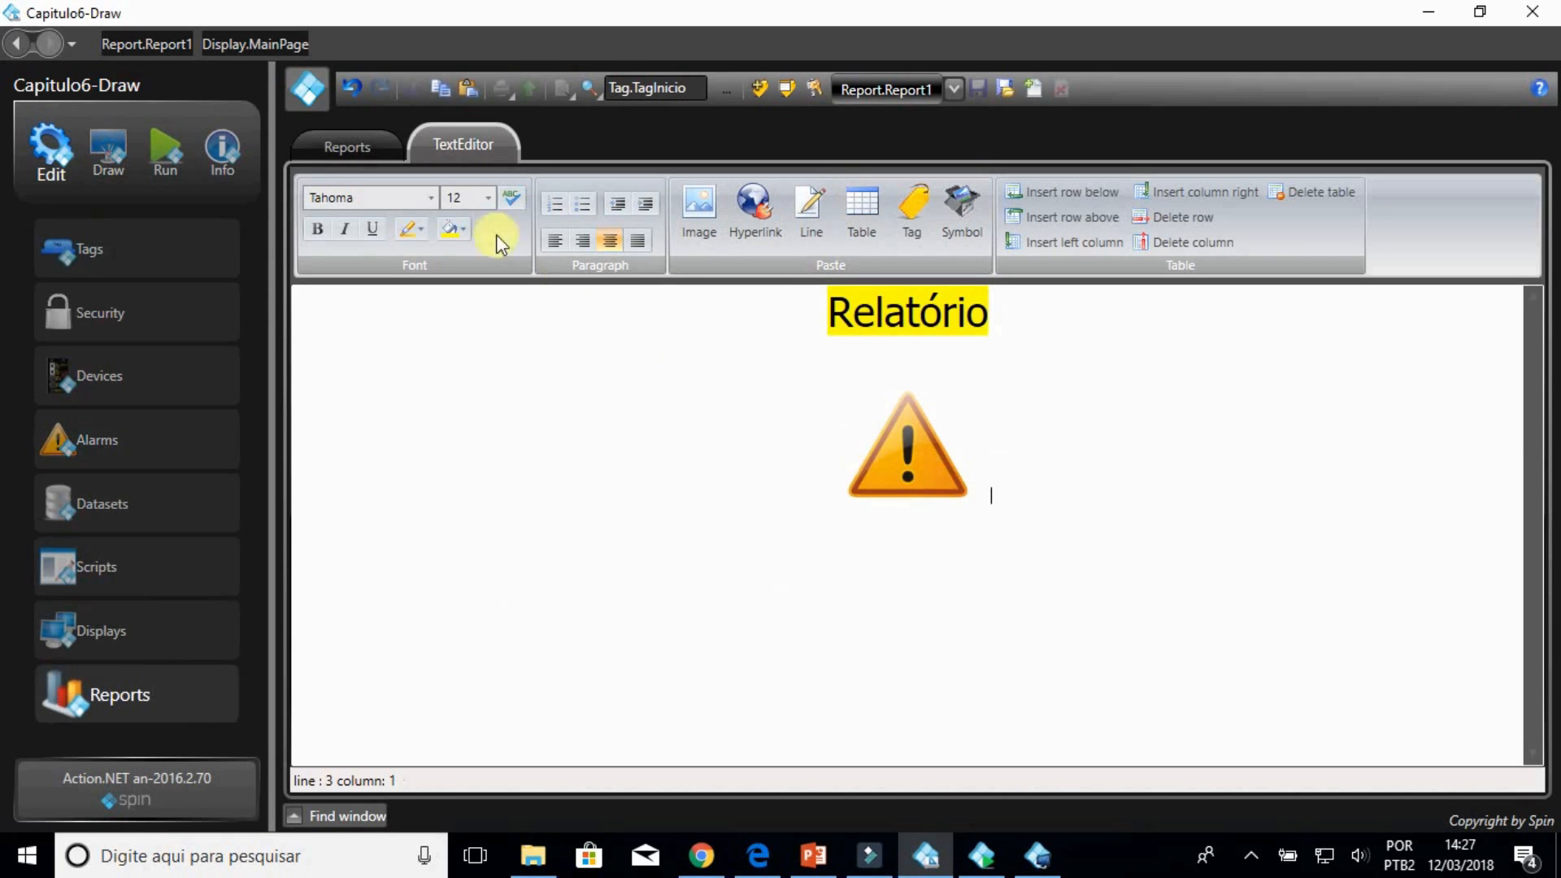
{"action": "left_click", "coordinate": [352, 153]}
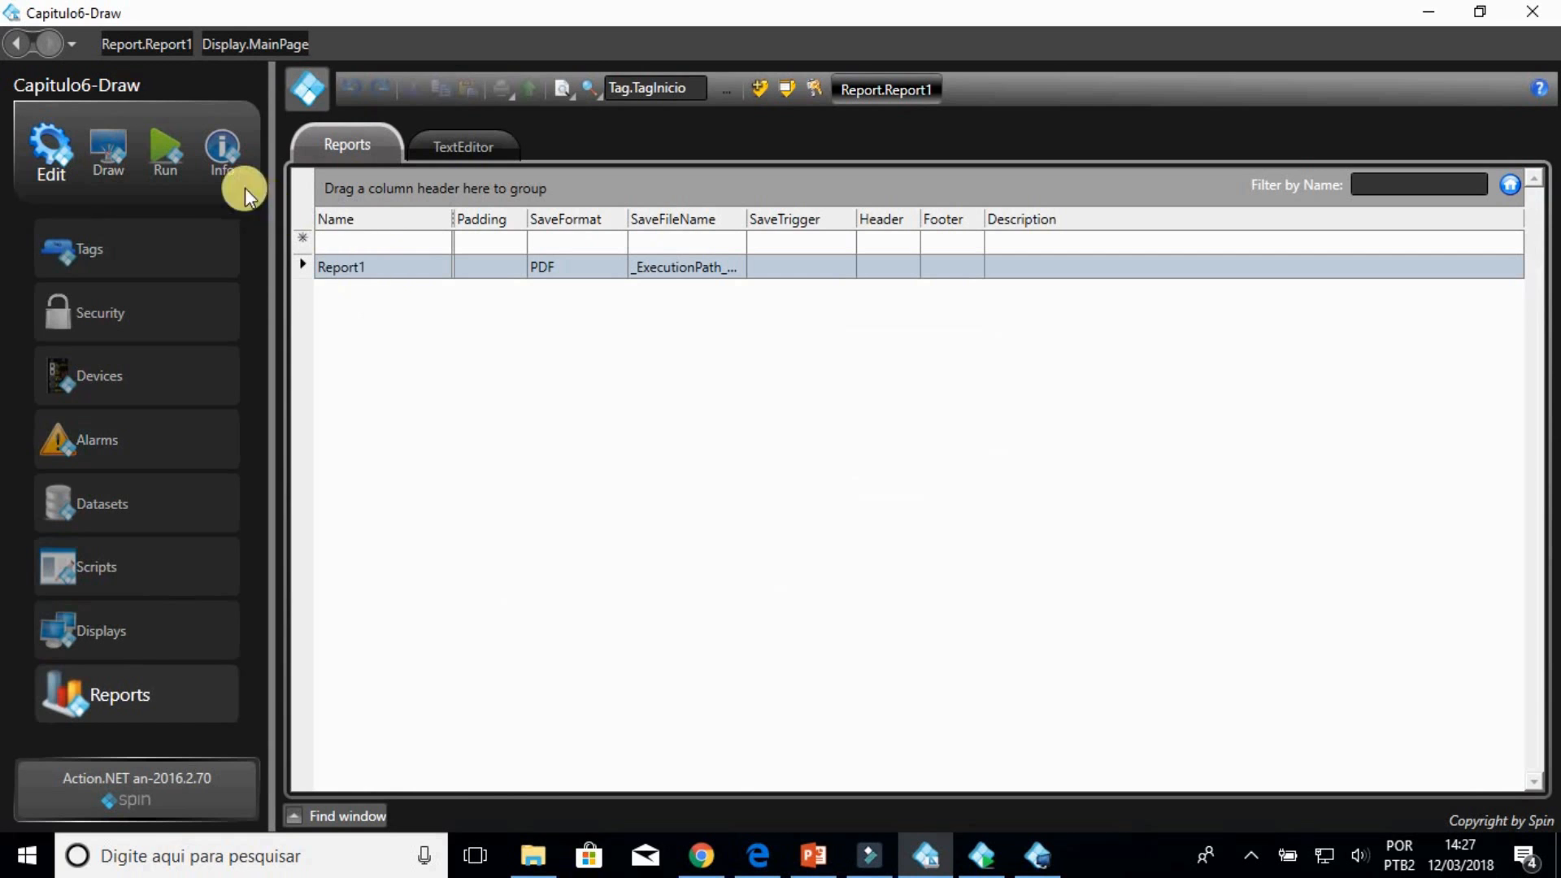
Step: Return to the MainPage drawing and review the data grid's data source and column configuration, leaving the settings unchanged
{"action": "left_click", "coordinate": [111, 158]}
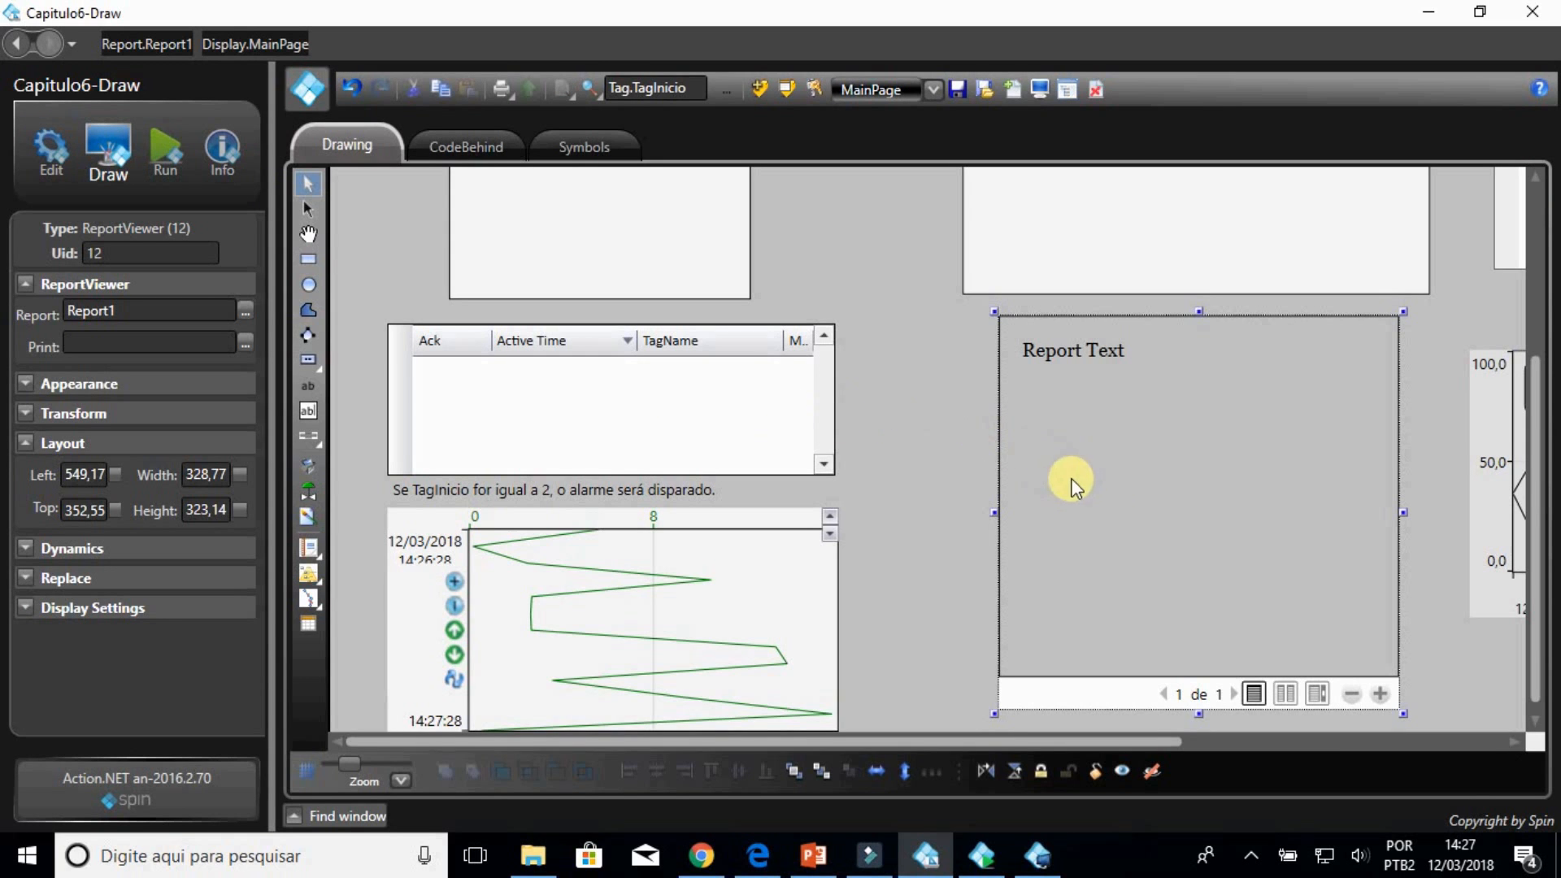
{"action": "left_click", "coordinate": [1366, 744]}
{"action": "scroll", "coordinate": [1266, 565], "scroll_direction": "up", "scroll_amount": 5}
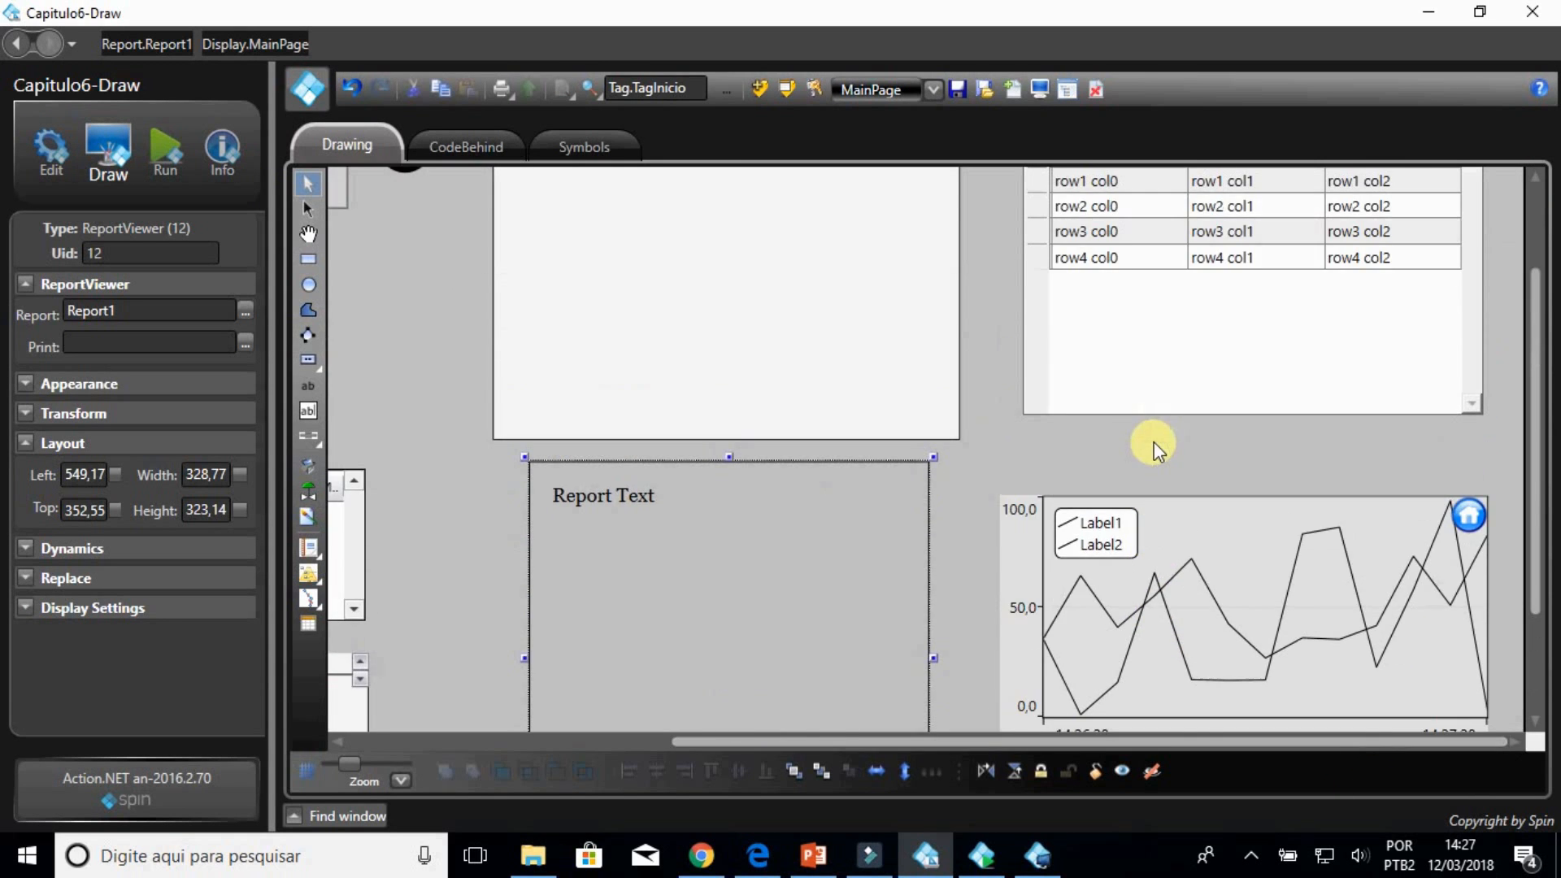
{"action": "left_click", "coordinate": [1240, 428]}
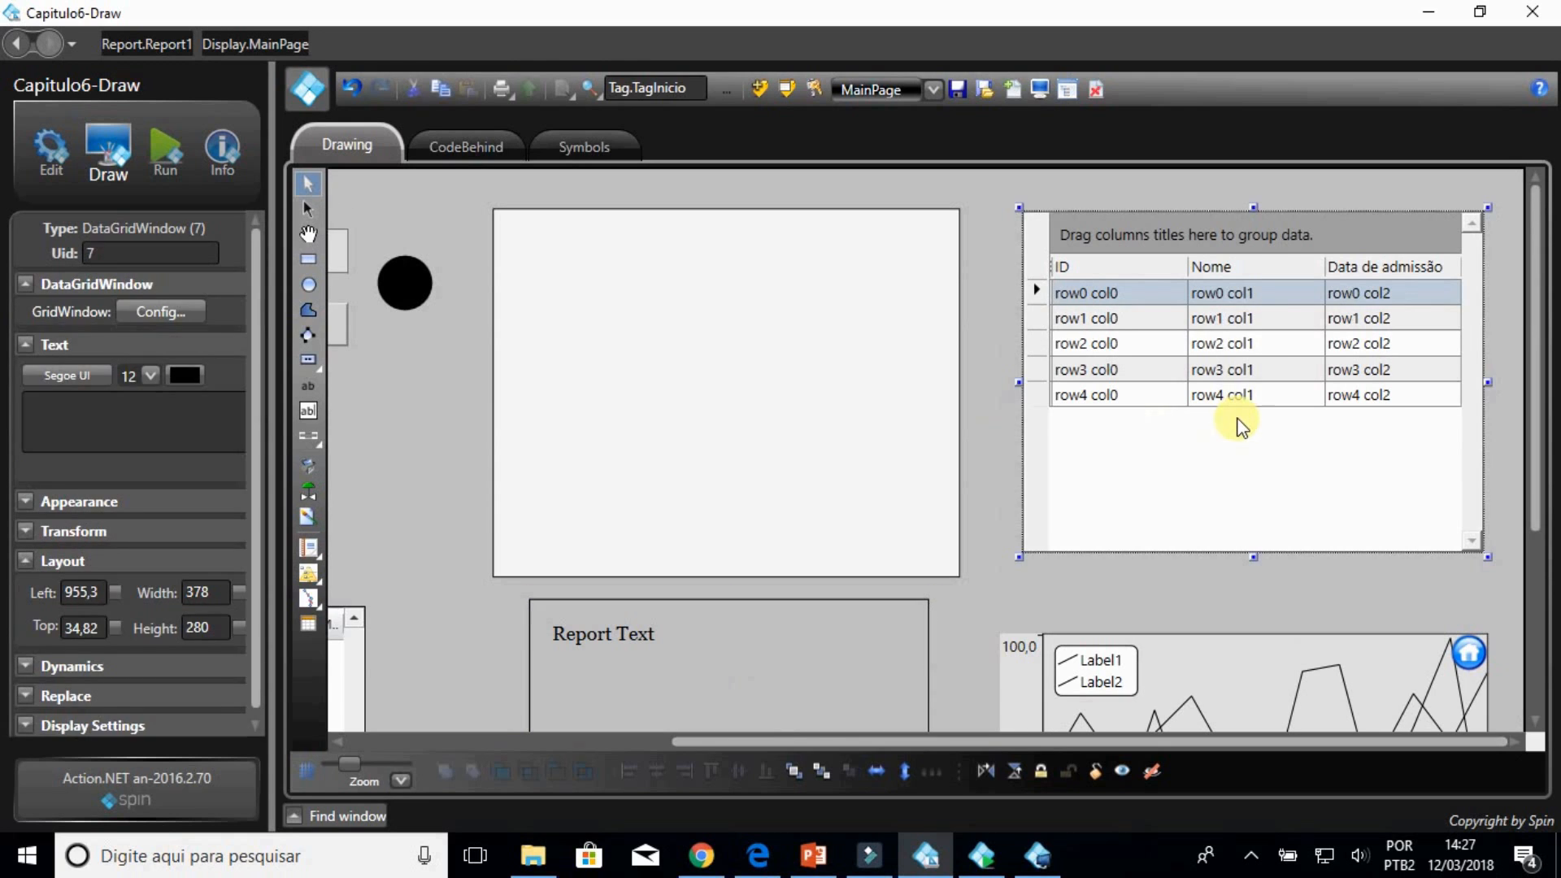
{"action": "double_click", "coordinate": [1238, 424]}
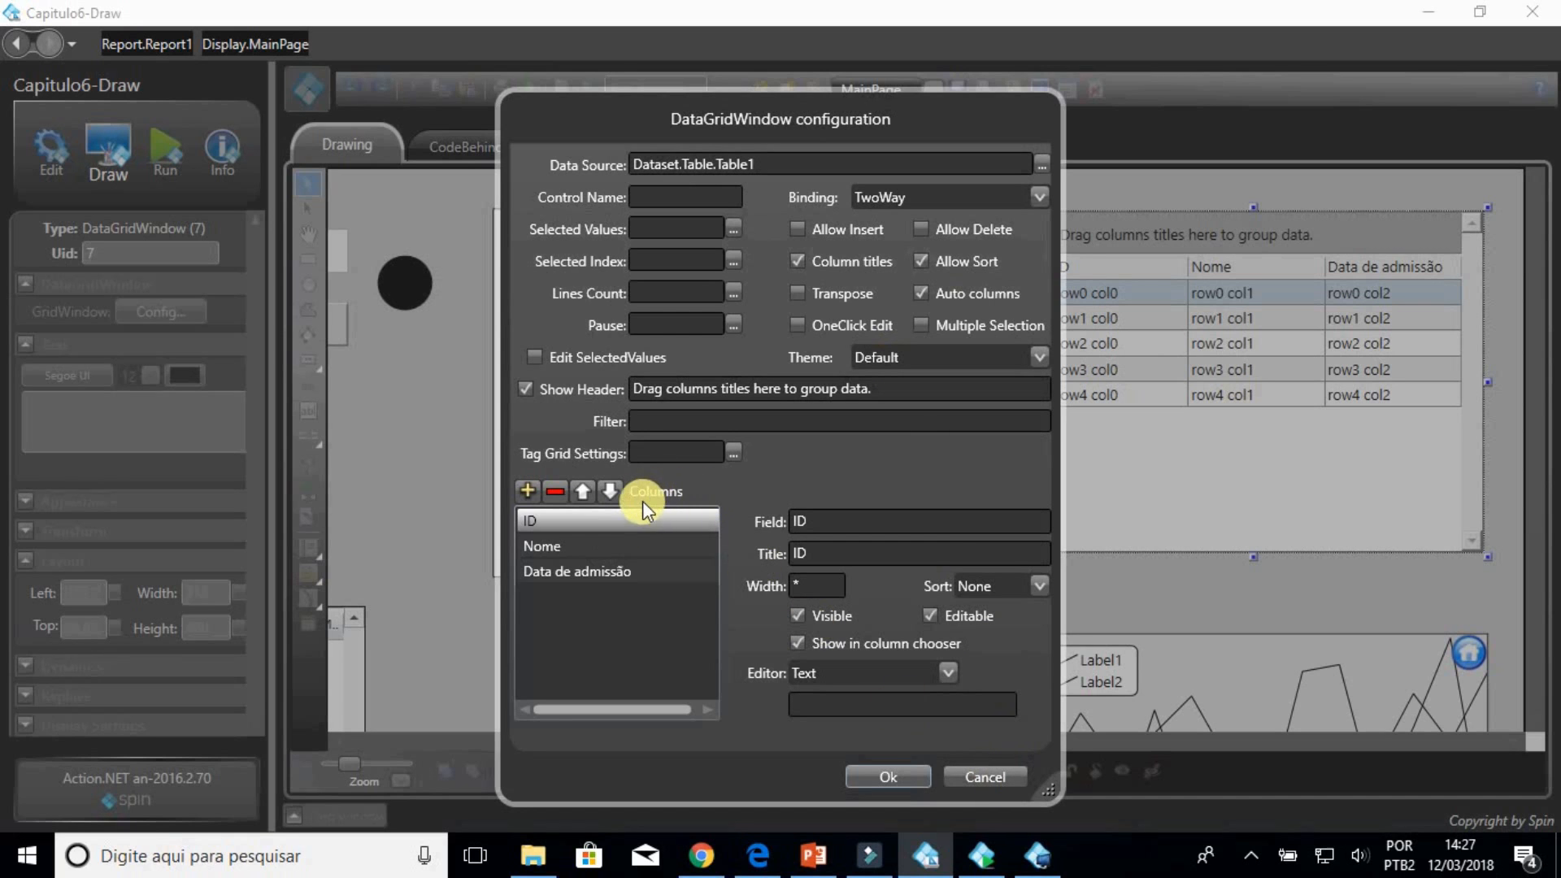
{"action": "left_click", "coordinate": [1012, 776]}
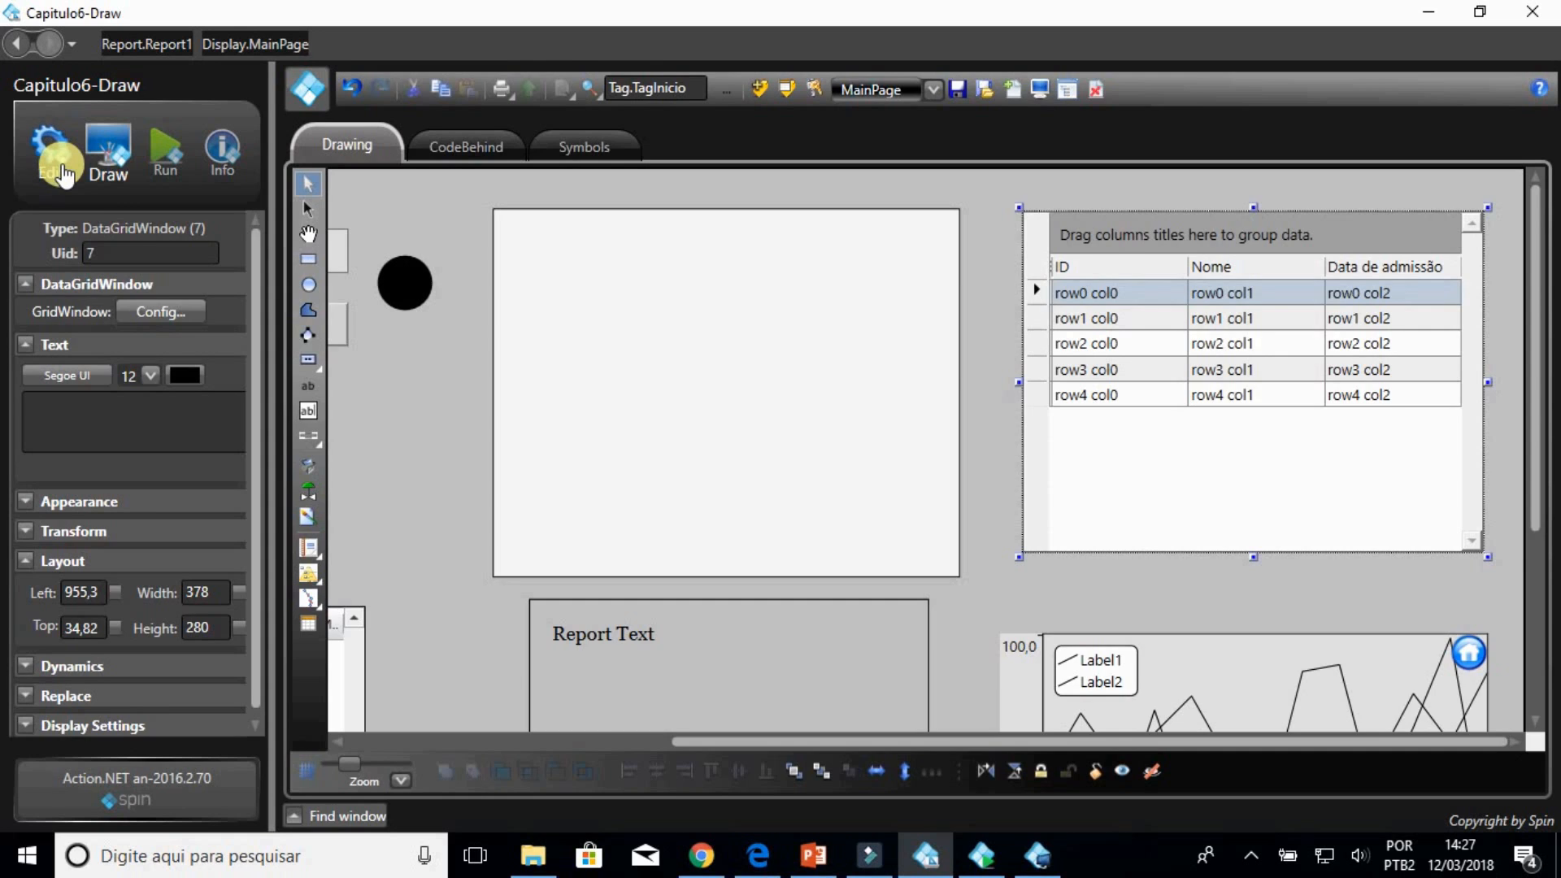
Step: Test the Provider1 database connection in the project's datasets and review the Table1 entry
{"action": "left_click", "coordinate": [63, 170]}
{"action": "left_click", "coordinate": [148, 514]}
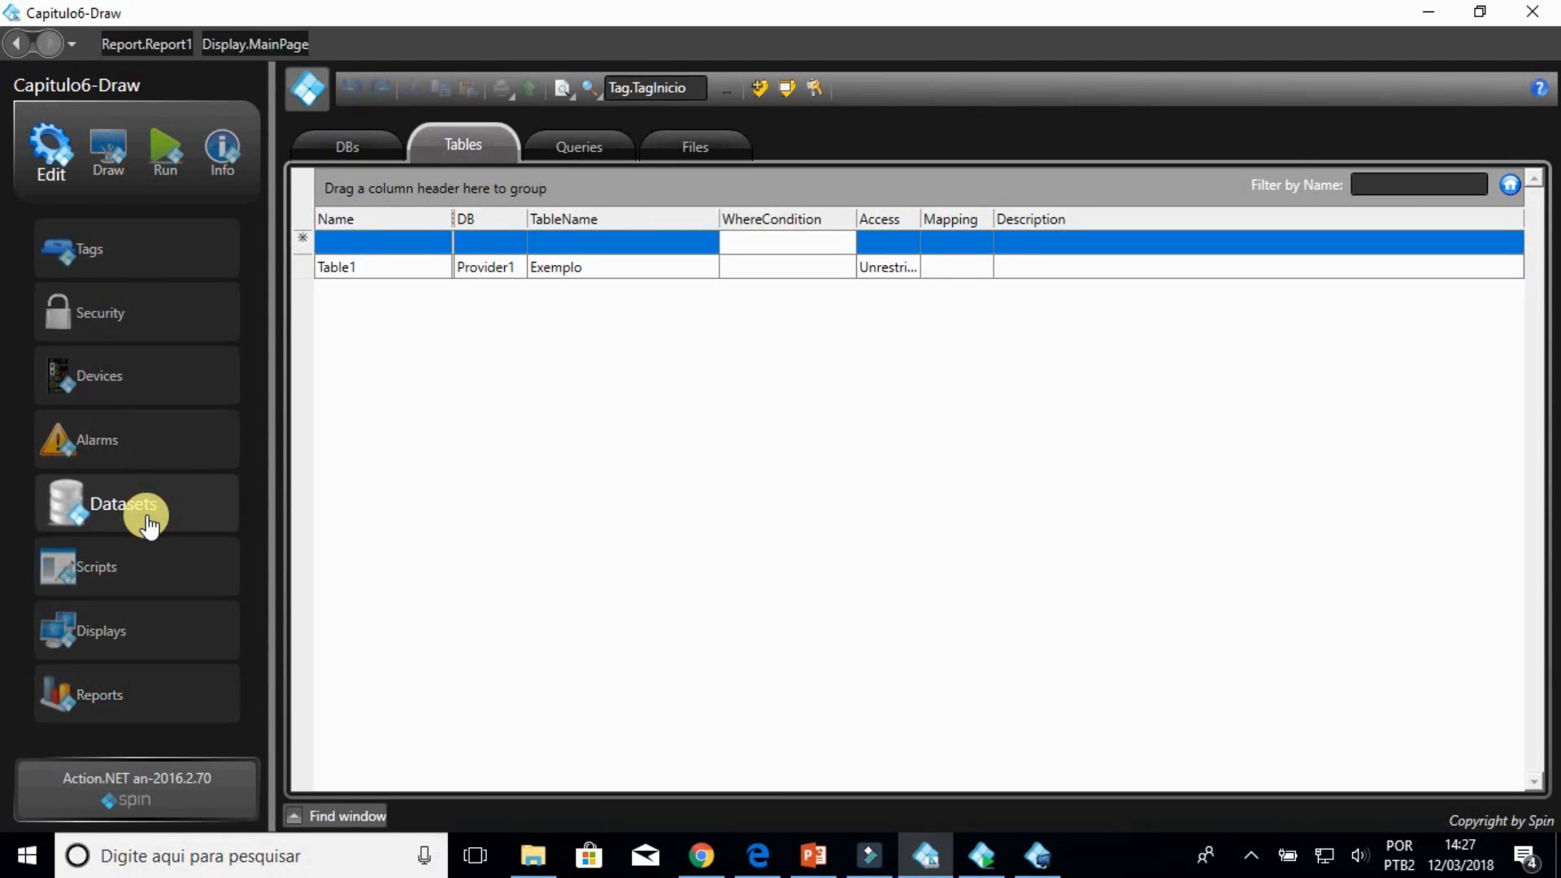
{"action": "left_click", "coordinate": [345, 143]}
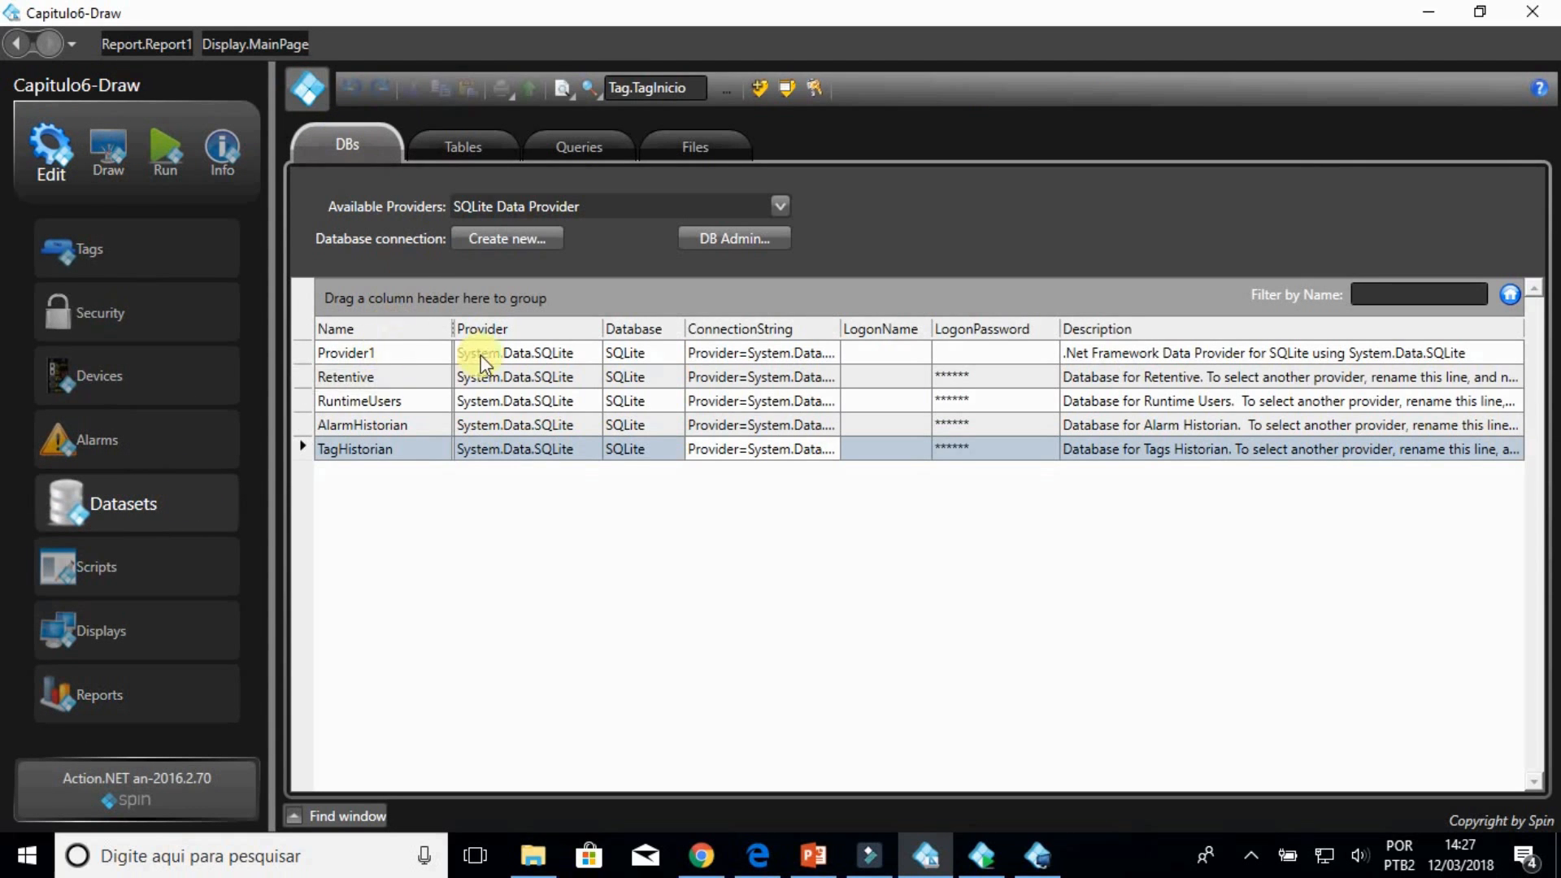
{"action": "left_click", "coordinate": [724, 355]}
{"action": "left_click", "coordinate": [724, 355]}
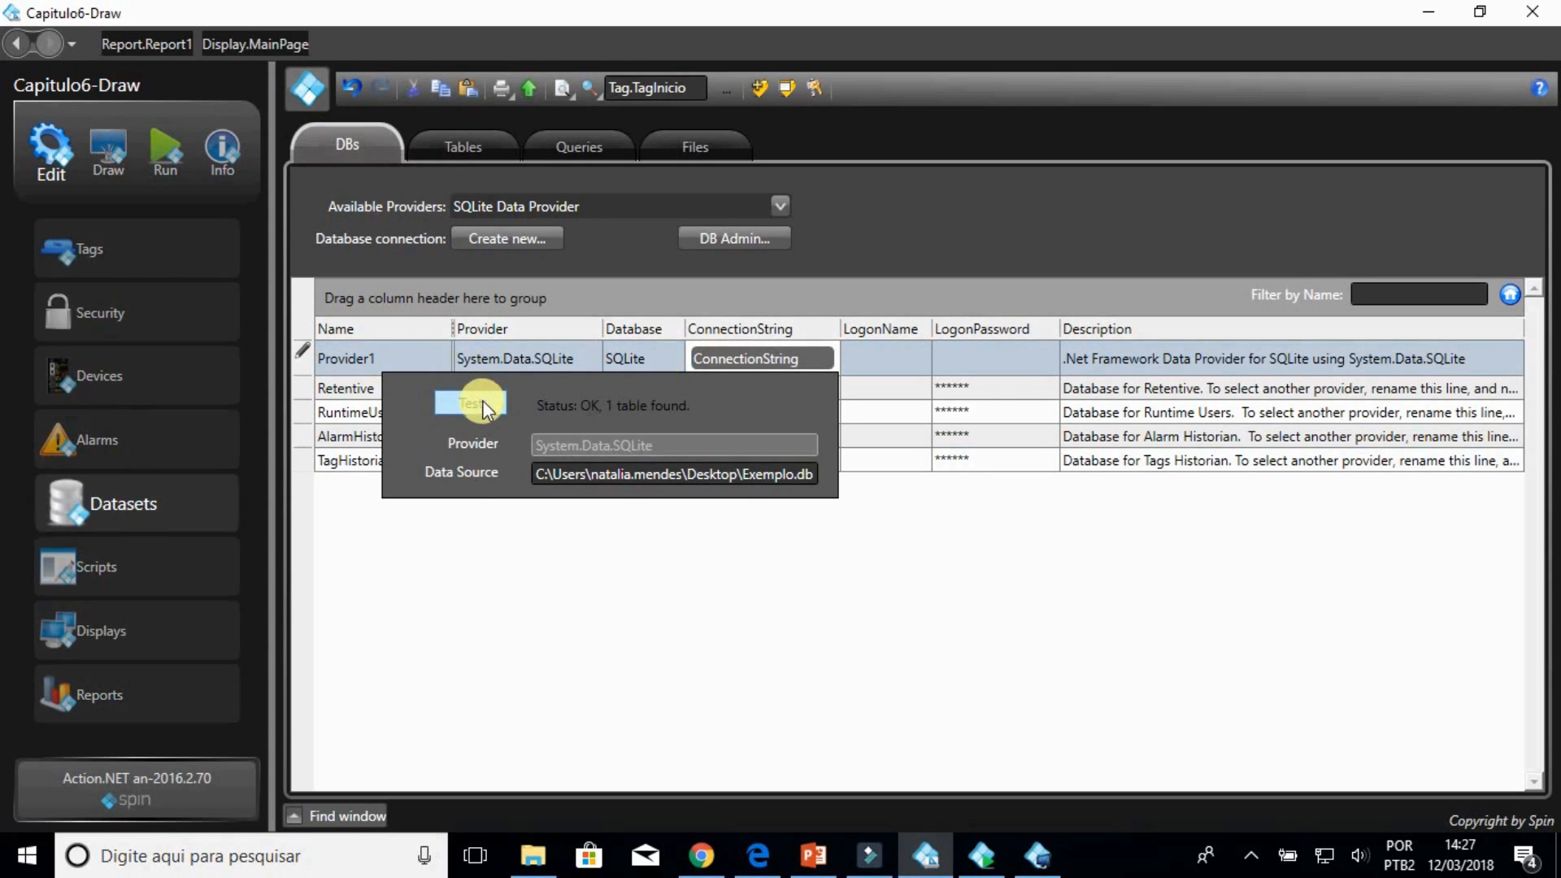
{"action": "left_click", "coordinate": [621, 535]}
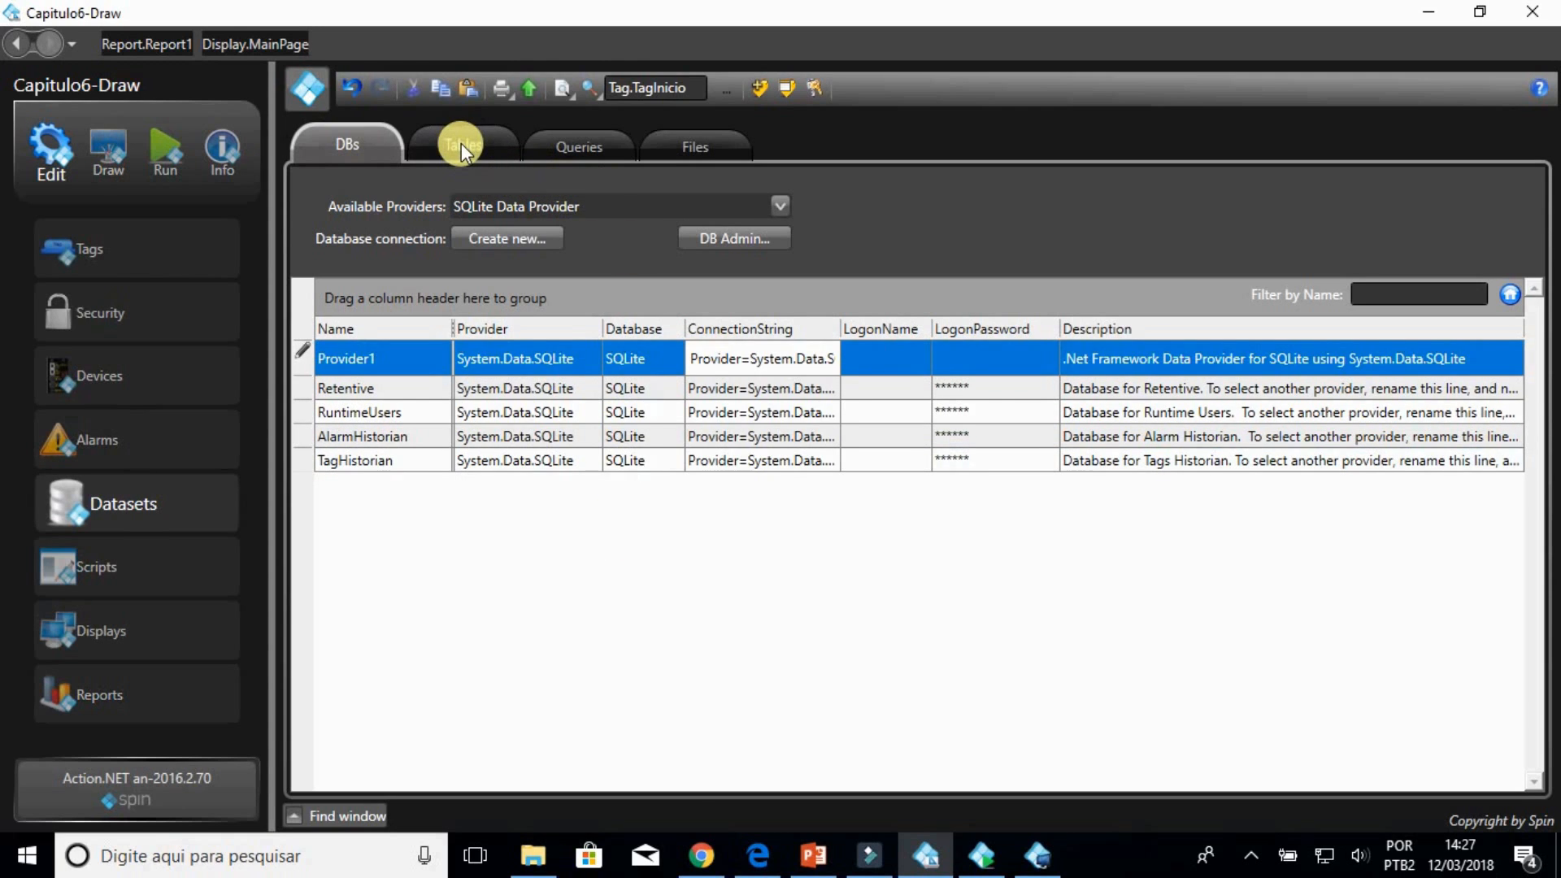
{"action": "left_click", "coordinate": [461, 149]}
{"action": "left_click", "coordinate": [915, 268]}
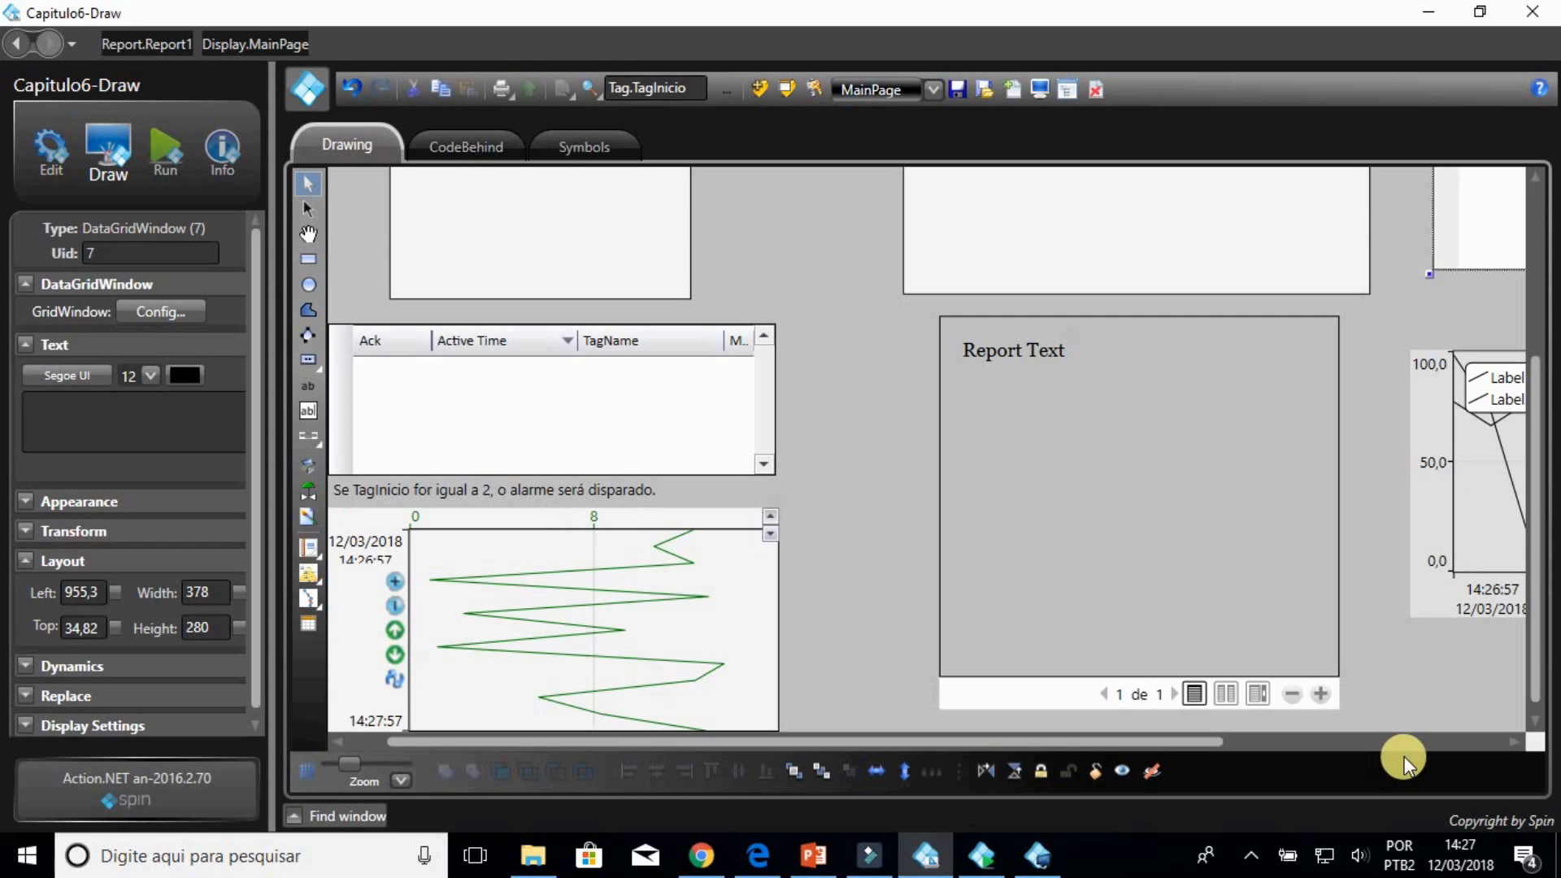
Step: Return to the MainPage drawing and review the trend window's configuration with its Label1 and Label2 pens
{"action": "left_click", "coordinate": [1418, 740]}
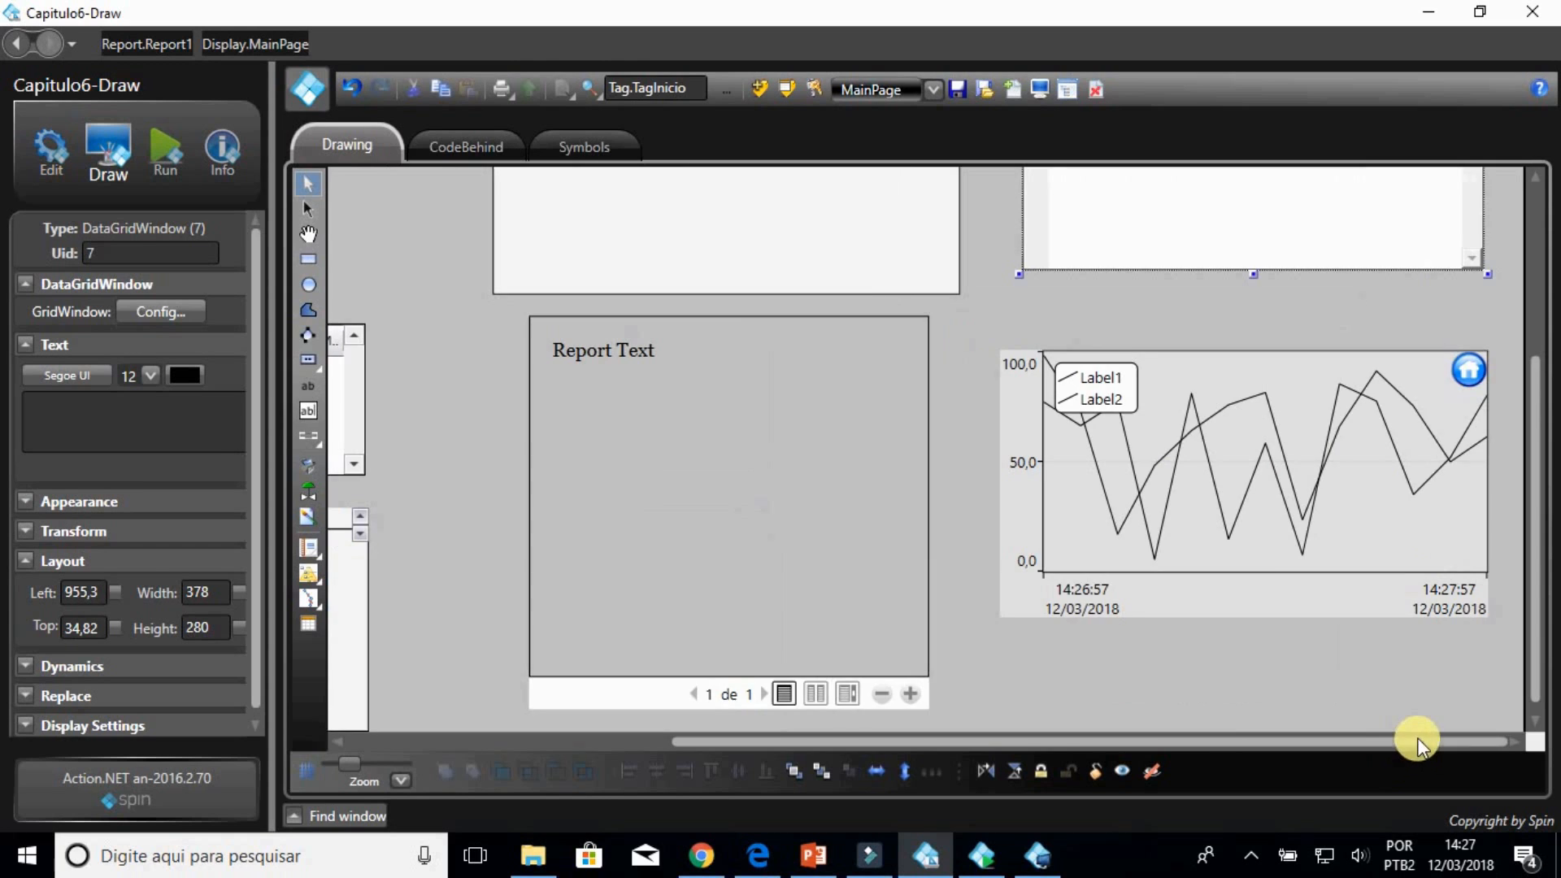
{"action": "left_click", "coordinate": [1285, 574]}
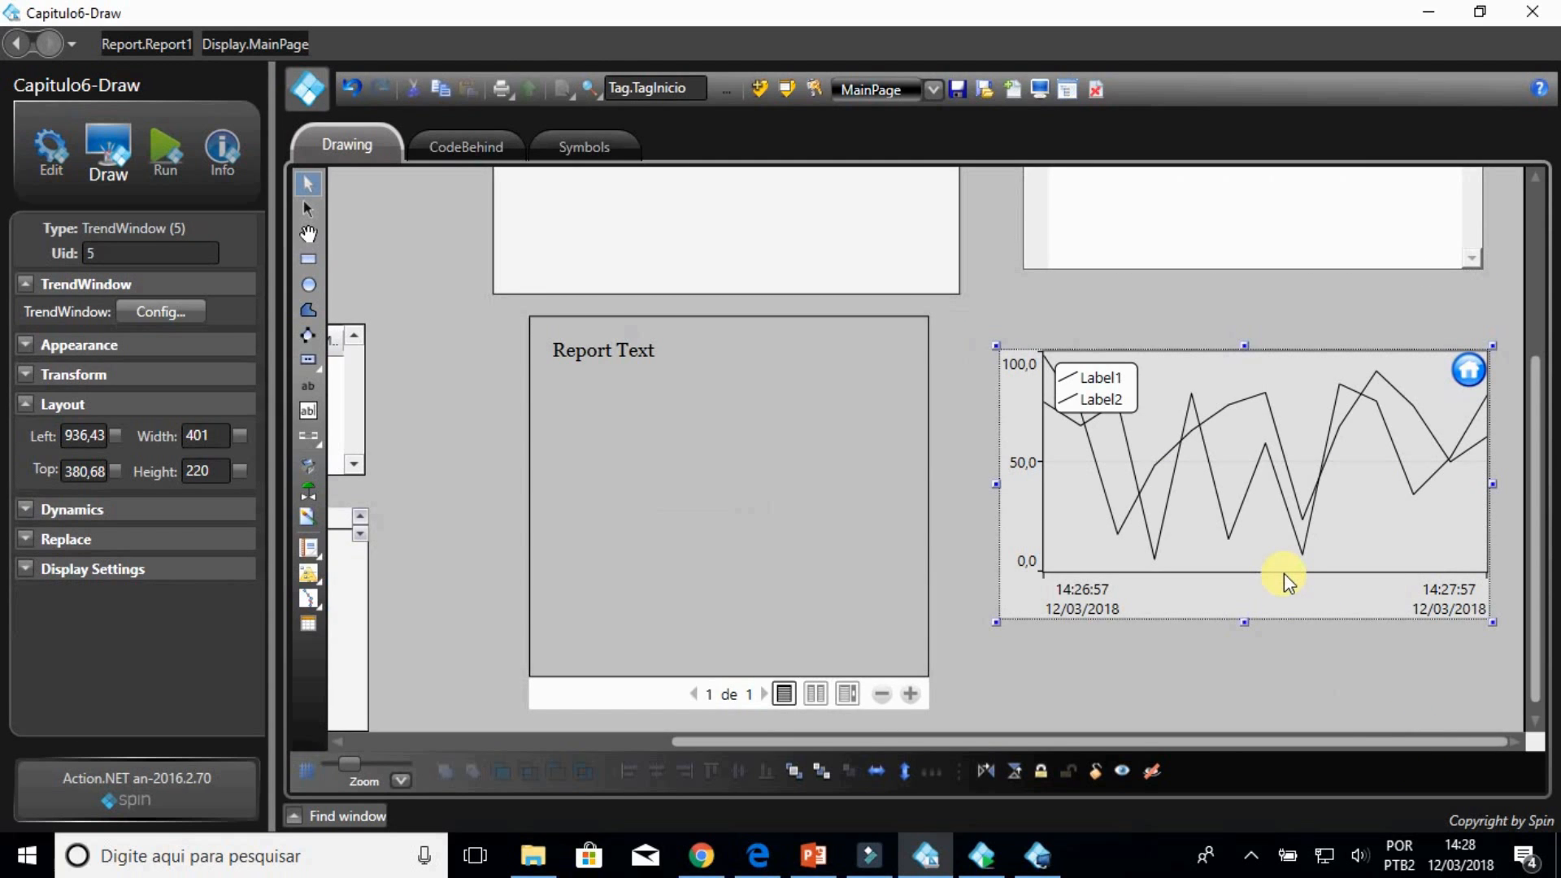
{"action": "double_click", "coordinate": [1285, 573]}
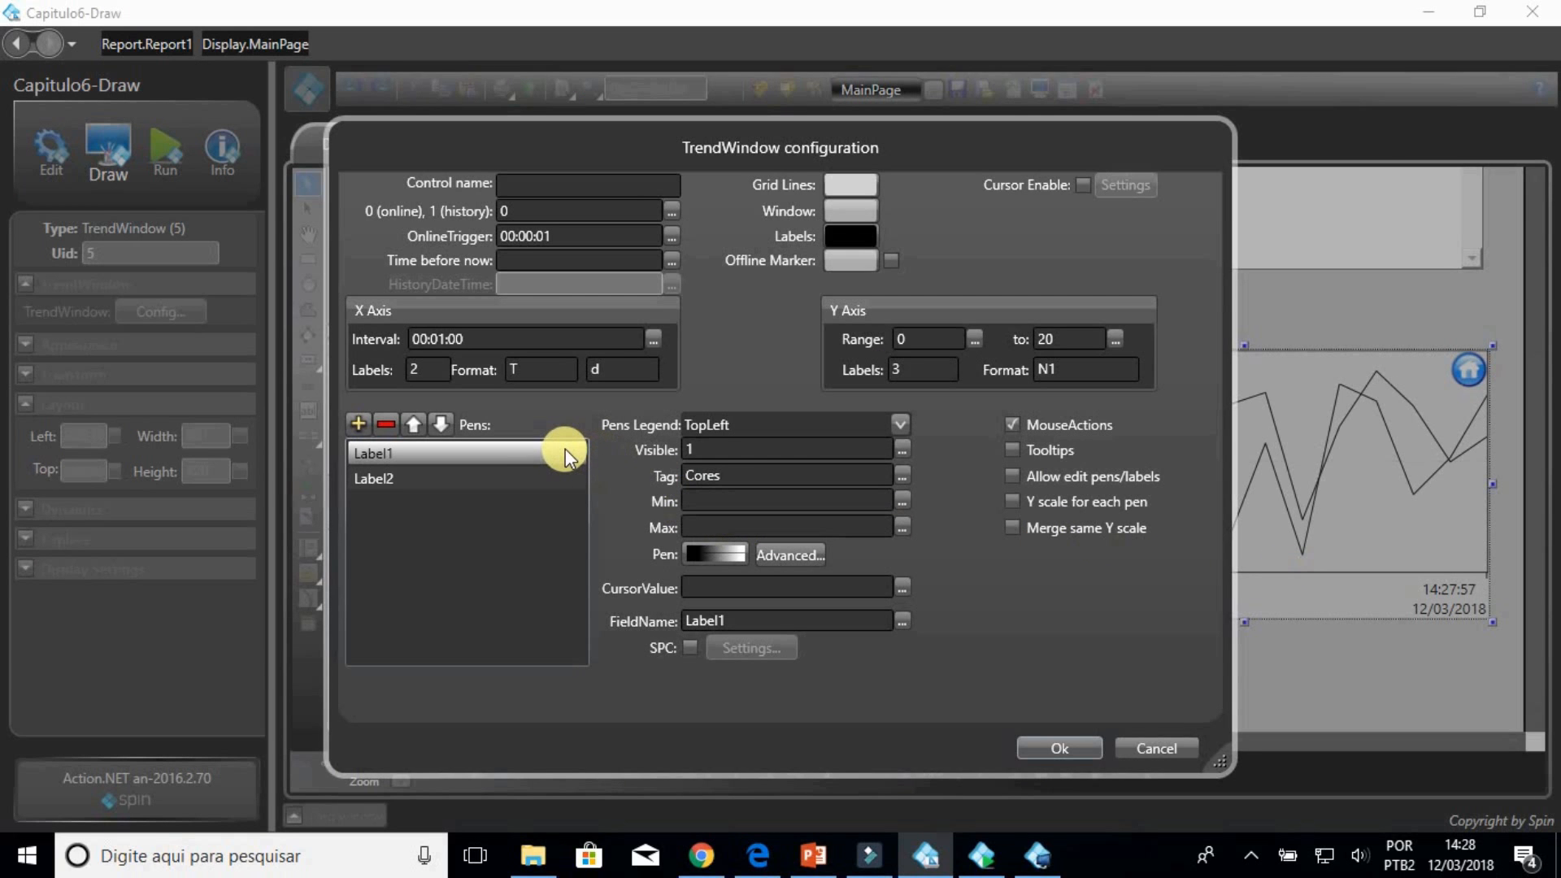
{"action": "left_click", "coordinate": [548, 478]}
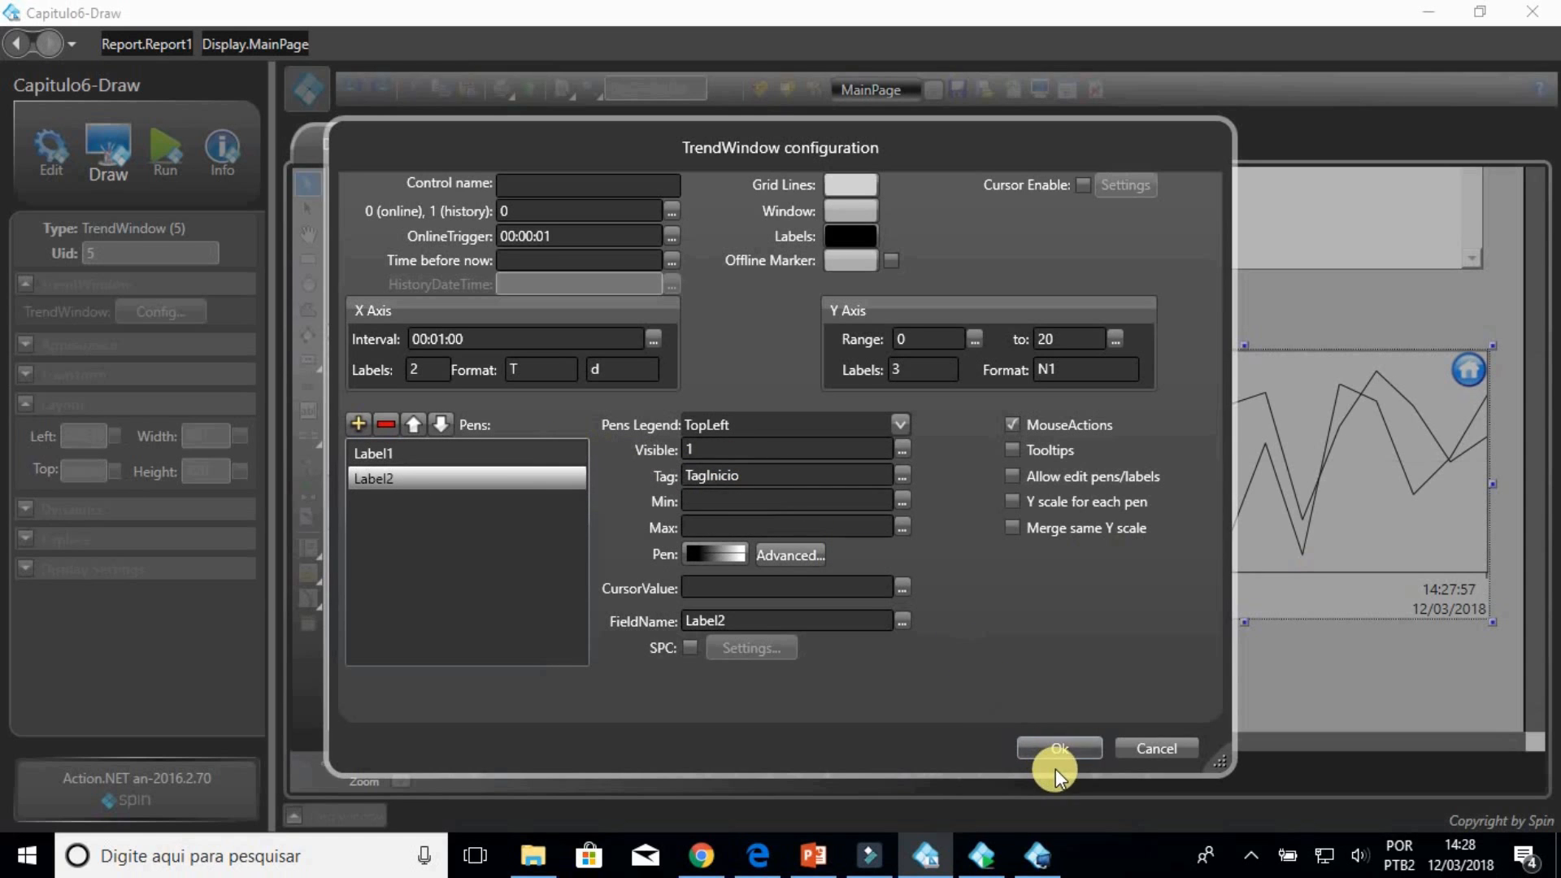
{"action": "left_click", "coordinate": [1060, 747]}
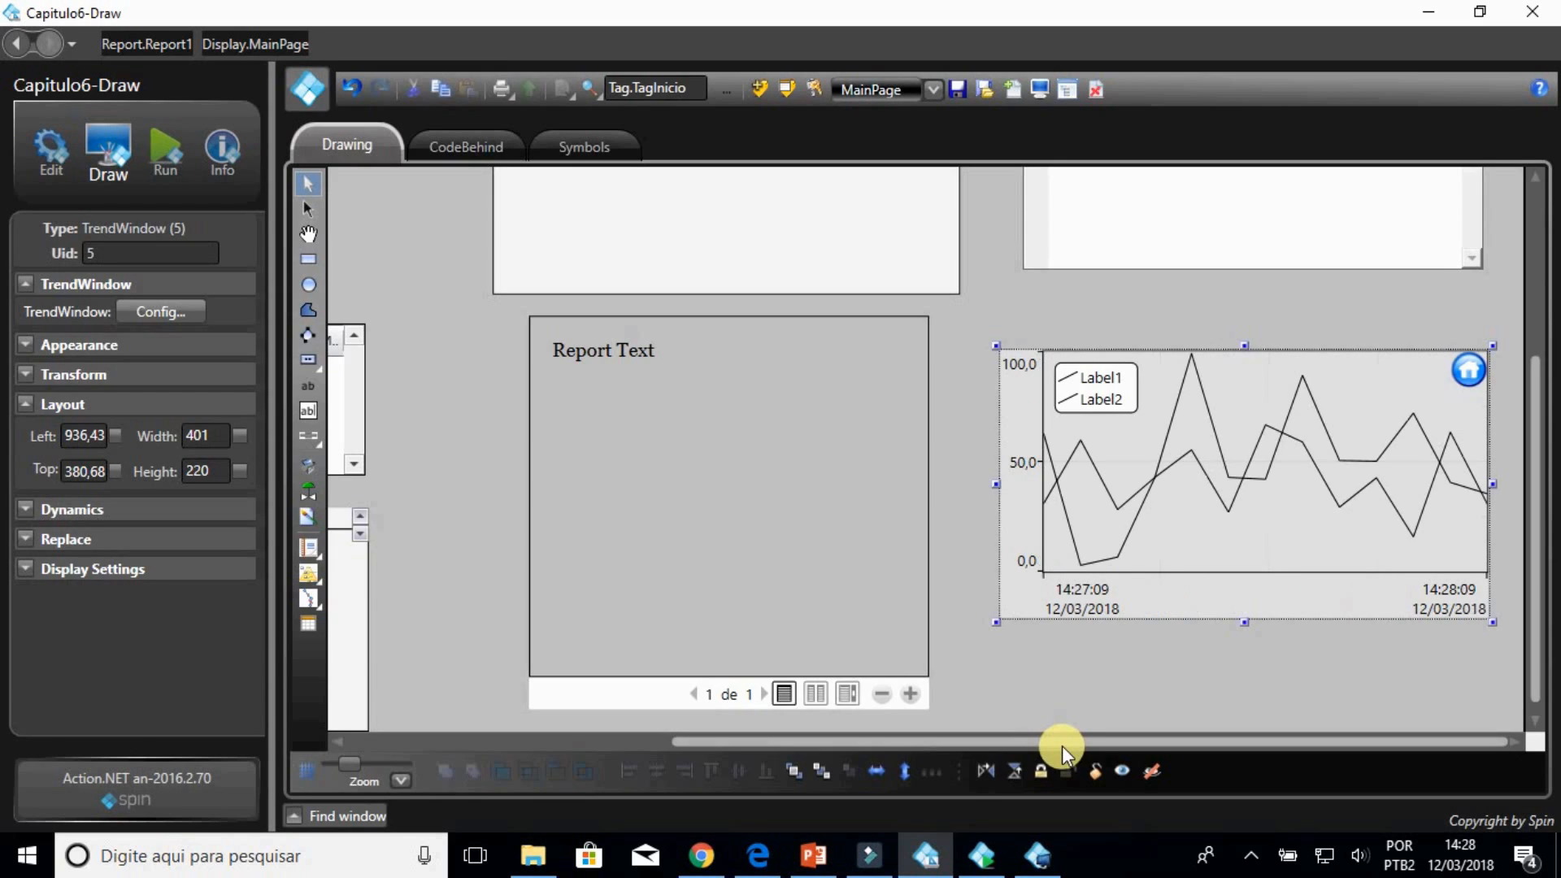
Step: Examine MainPage's code-behind, from the DisplayOpening and DisplayIsOpen methods down to the MouseLeftButtonDown1 handler
{"action": "left_click_drag", "start_coordinate": [1062, 745], "coordinate": [699, 744]}
{"action": "scroll", "coordinate": [780, 607], "scroll_direction": "up", "scroll_amount": 5}
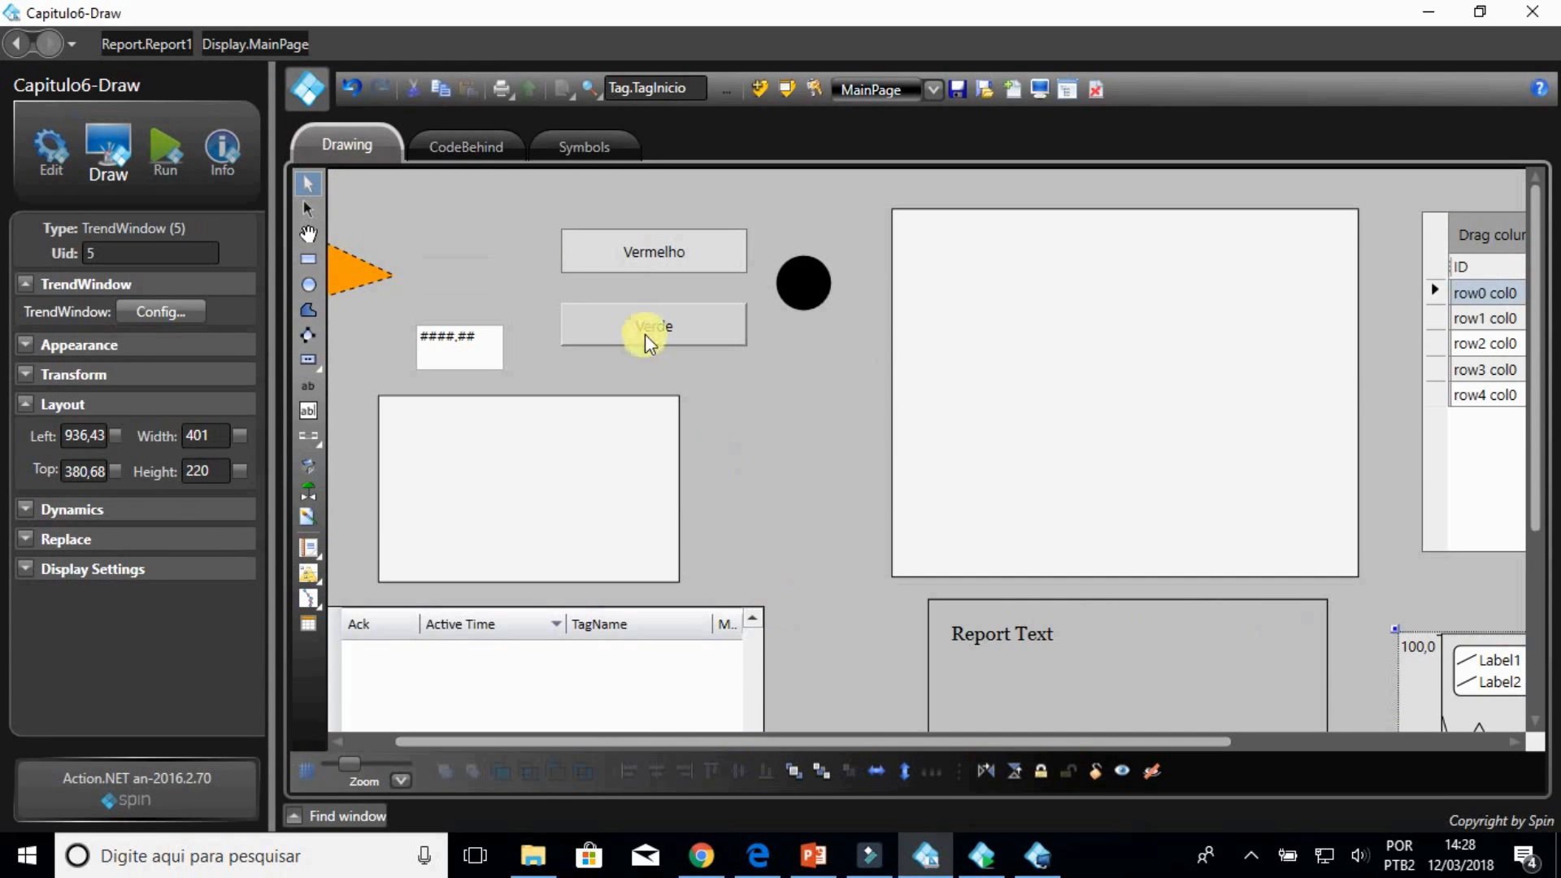
{"action": "left_click", "coordinate": [481, 147]}
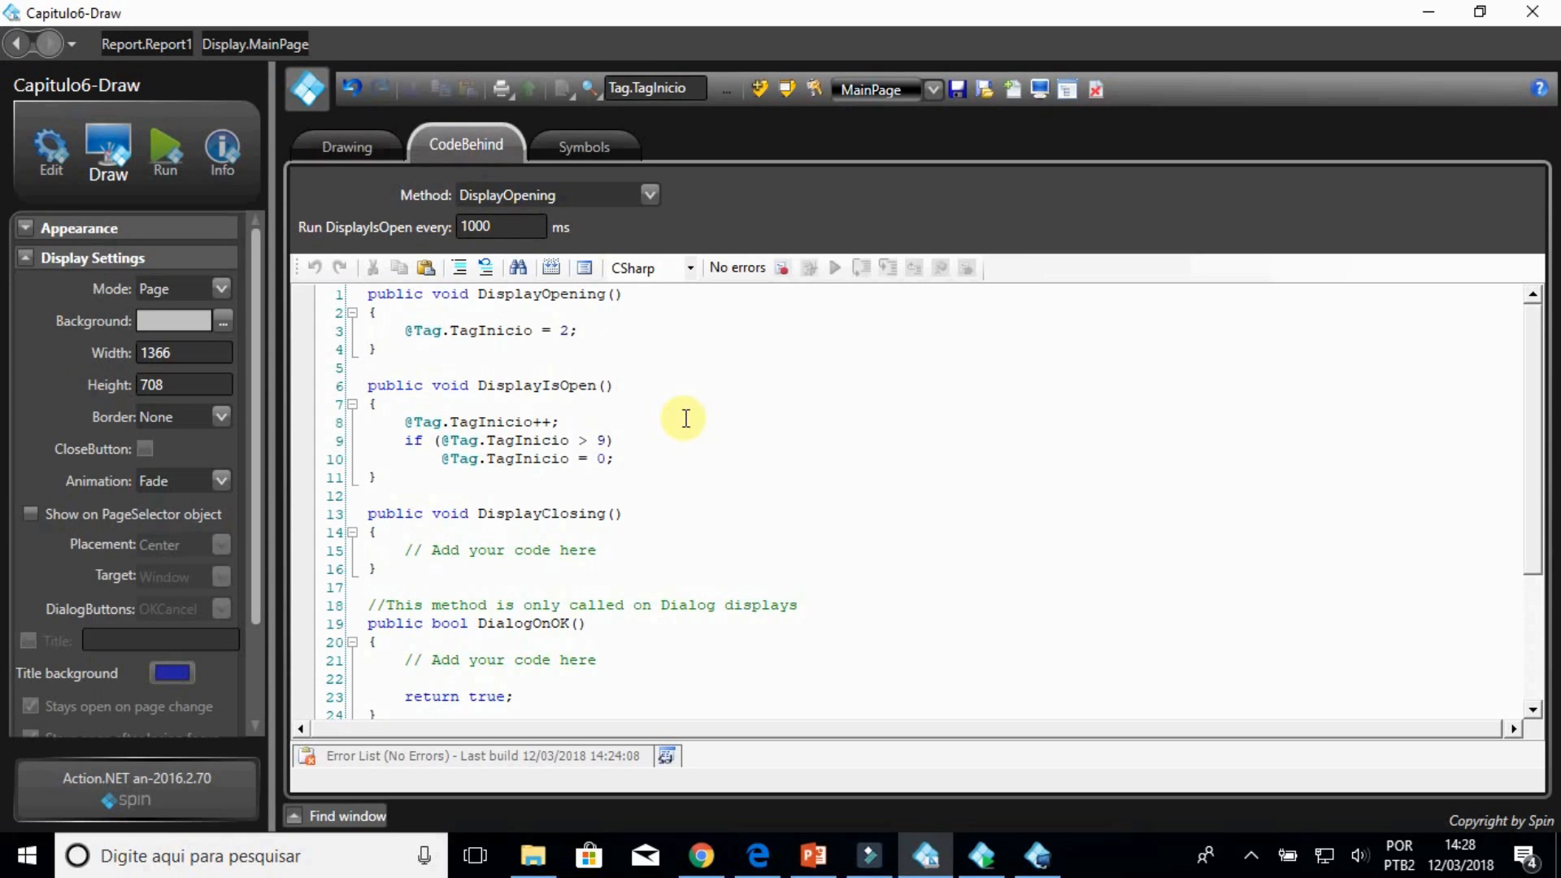
{"action": "left_click_drag", "start_coordinate": [370, 331], "coordinate": [594, 332]}
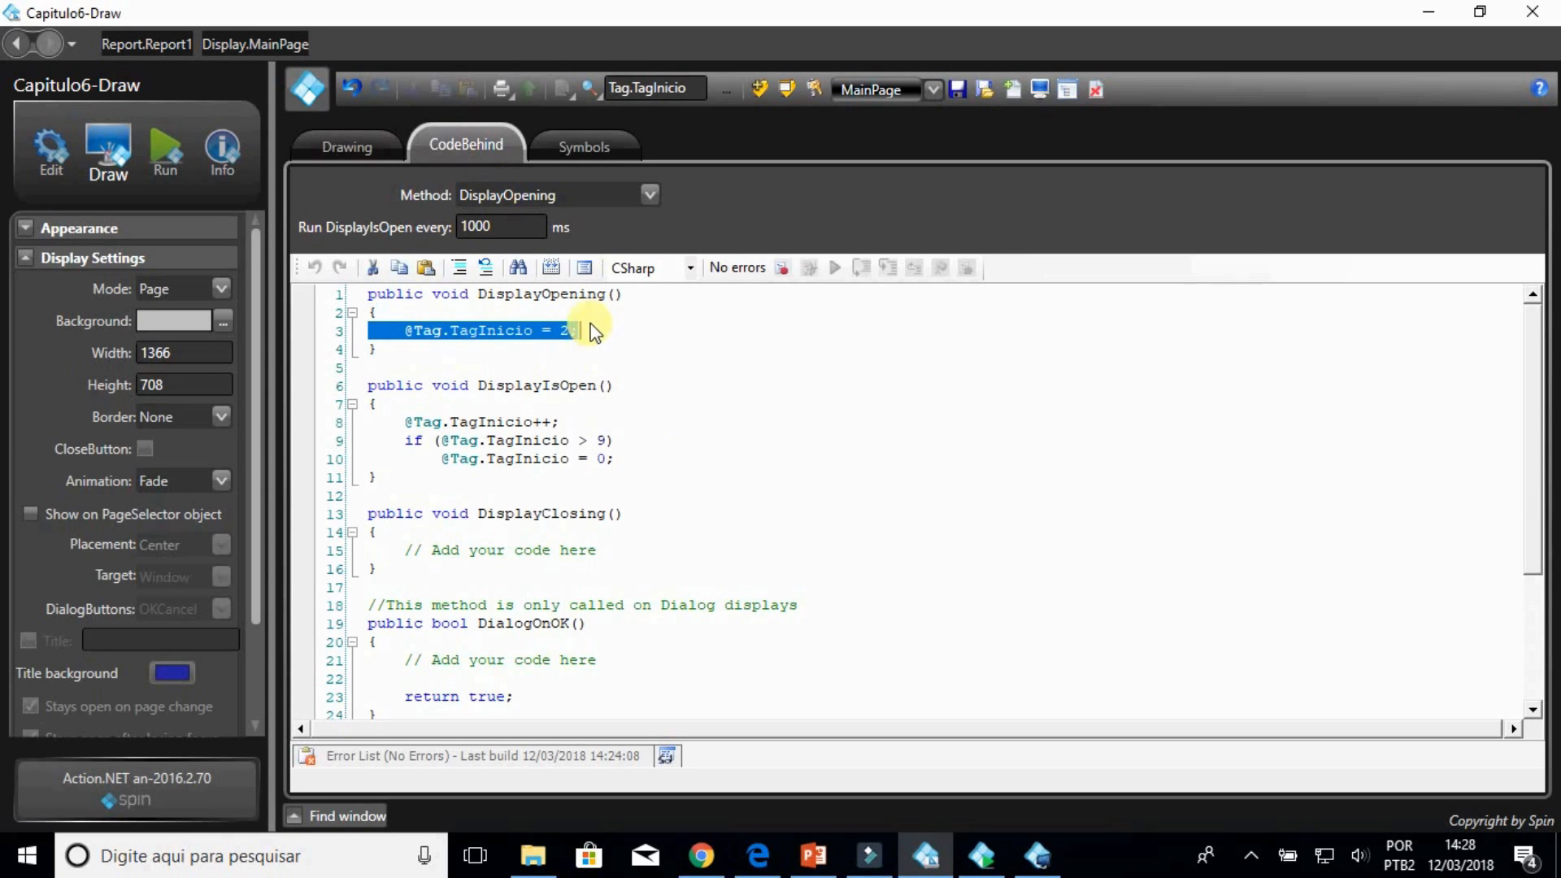
{"action": "left_click", "coordinate": [592, 334]}
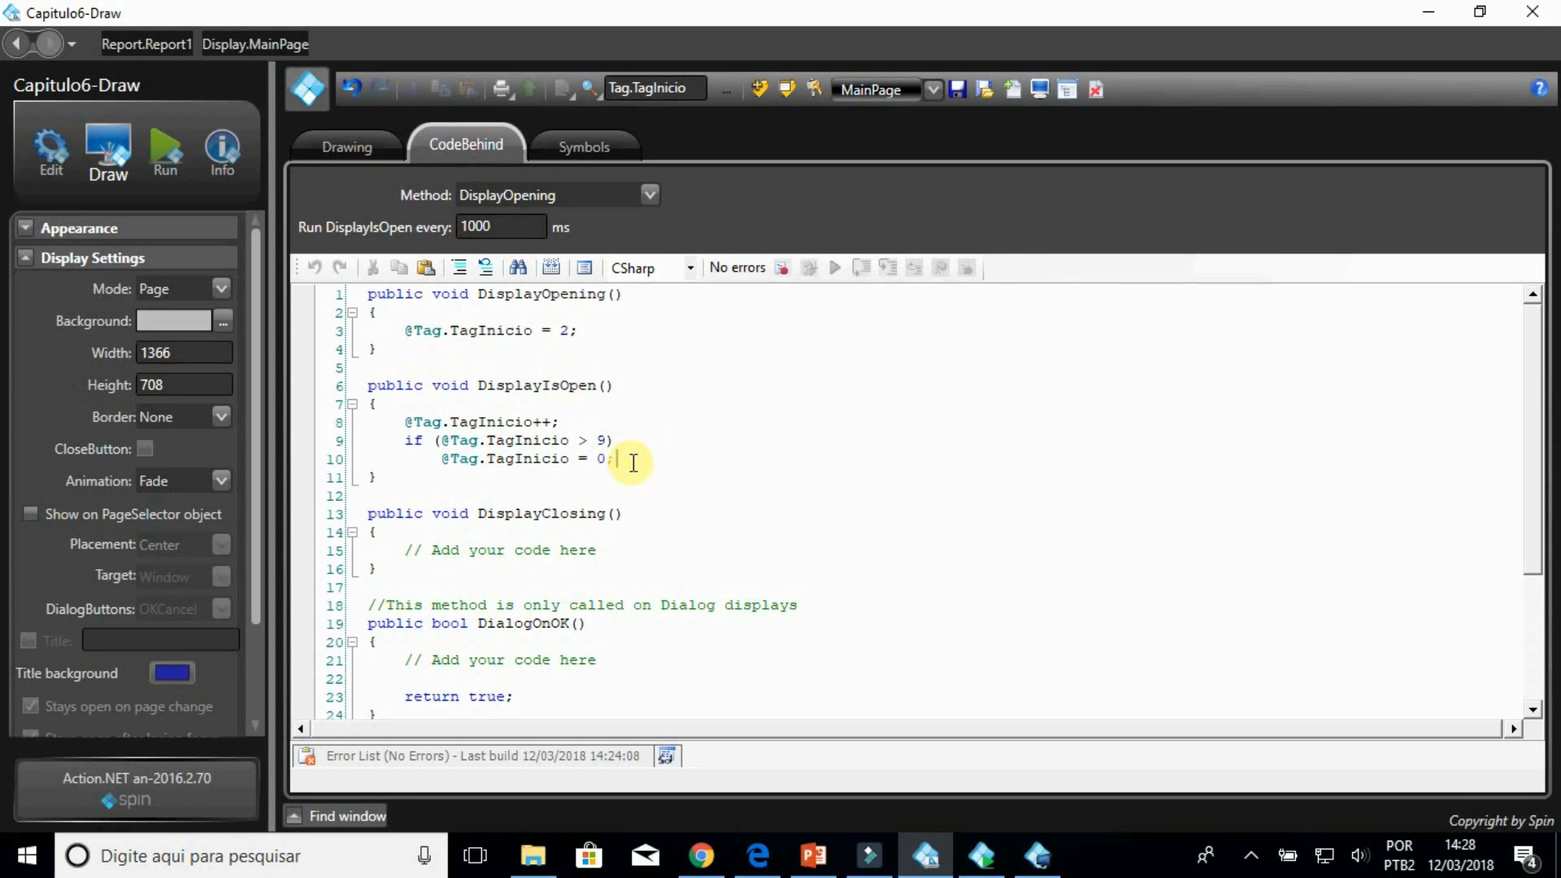
{"action": "scroll", "coordinate": [639, 494], "scroll_direction": "down", "scroll_amount": 4}
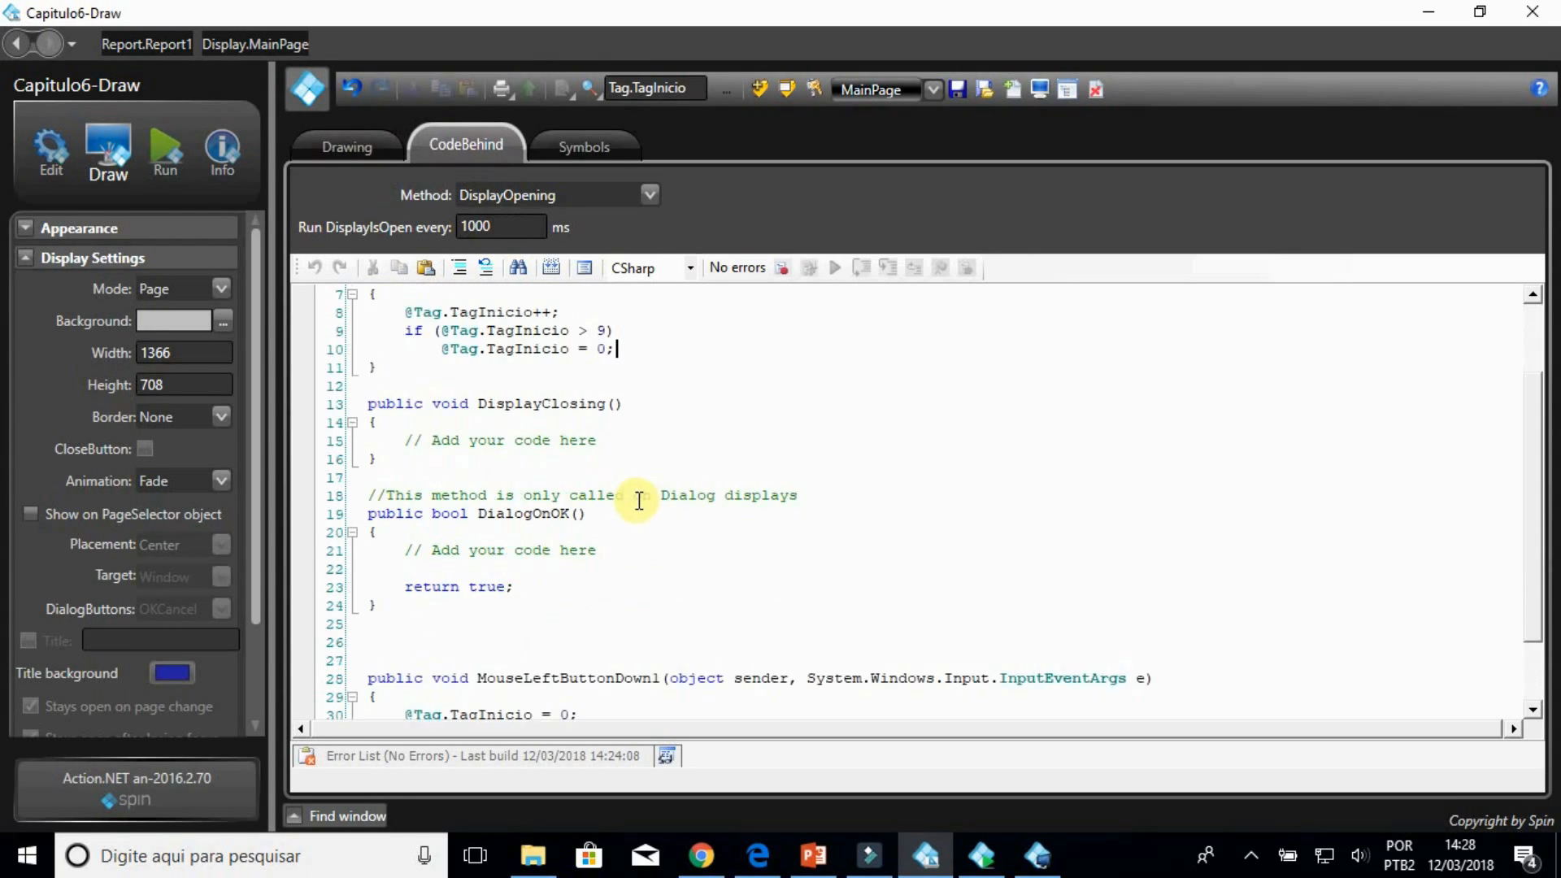
{"action": "left_click", "coordinate": [608, 604]}
{"action": "scroll", "coordinate": [608, 604], "scroll_direction": "up", "scroll_amount": 1}
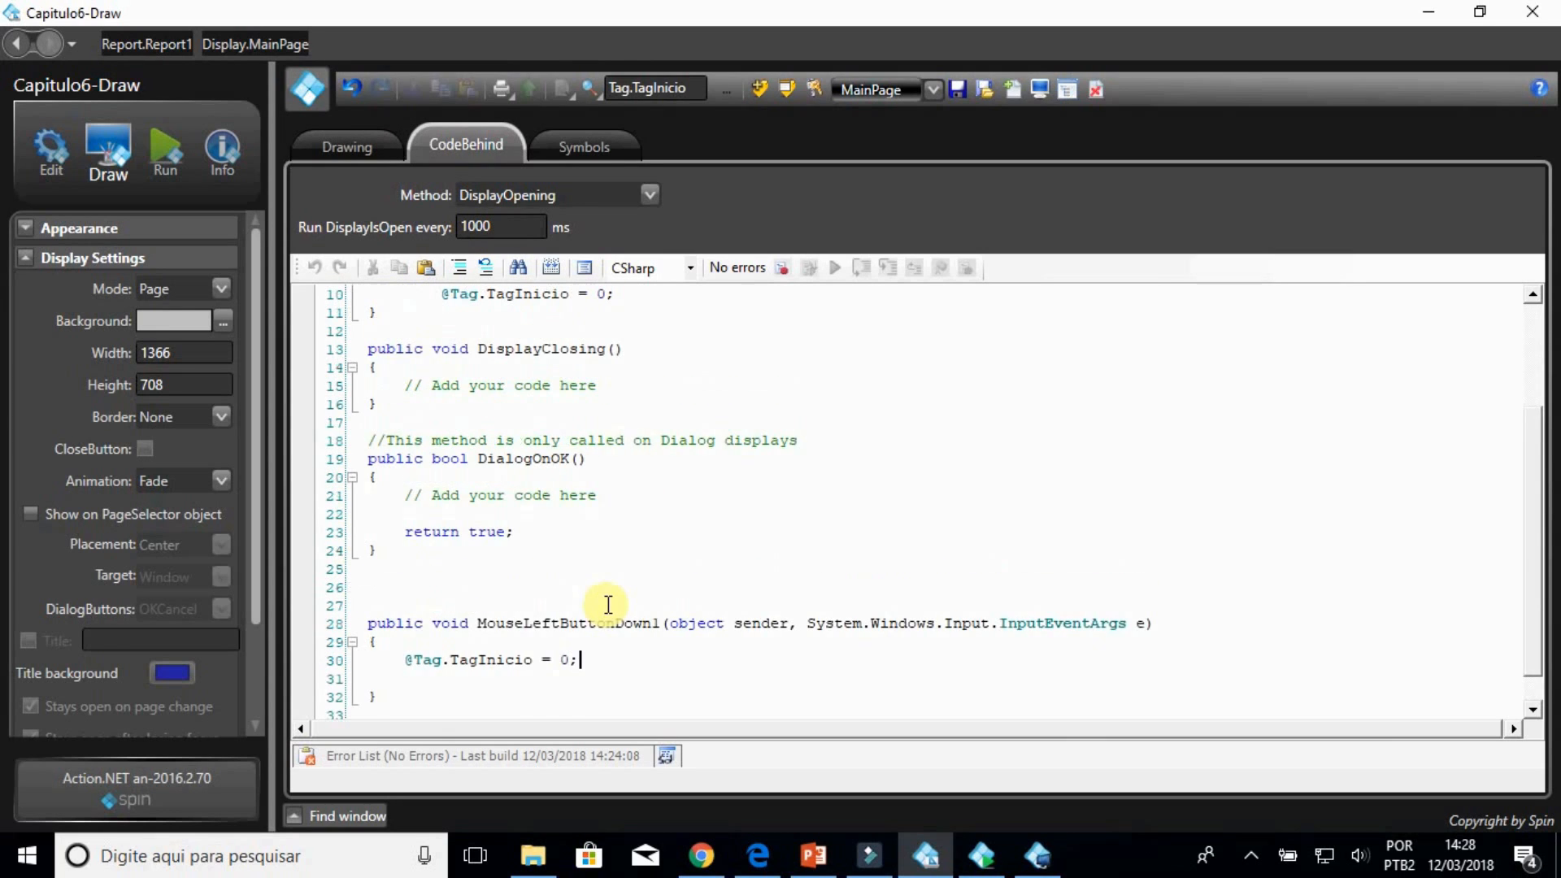
{"action": "scroll", "coordinate": [608, 604], "scroll_direction": "up", "scroll_amount": 3}
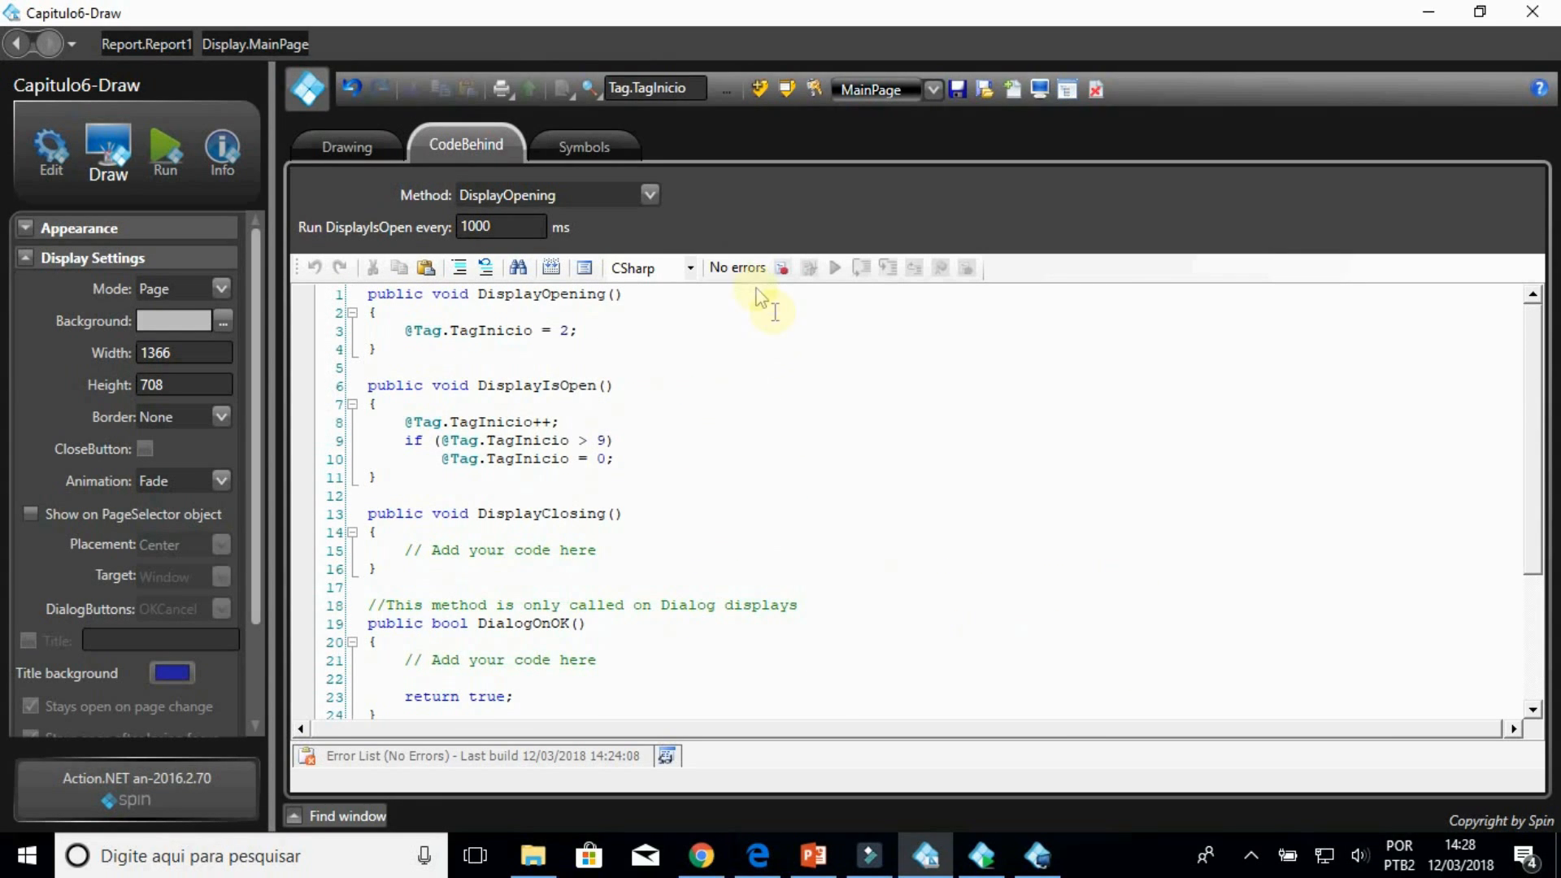
Step: Build the MainPage code and go back to the display's drawing
{"action": "left_click", "coordinate": [553, 270]}
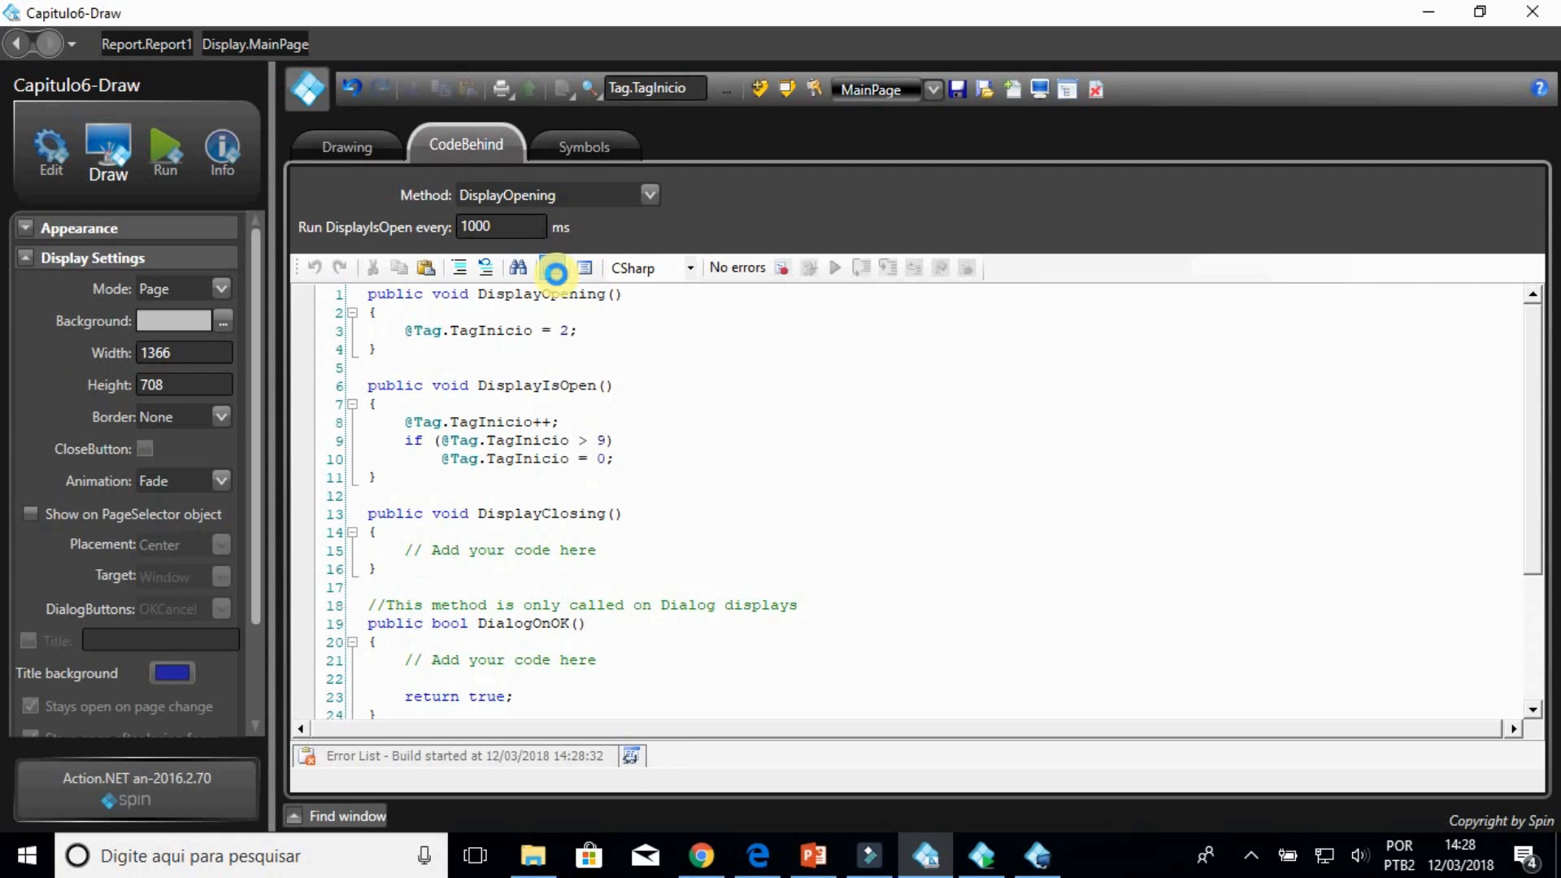
{"action": "left_click", "coordinate": [379, 148]}
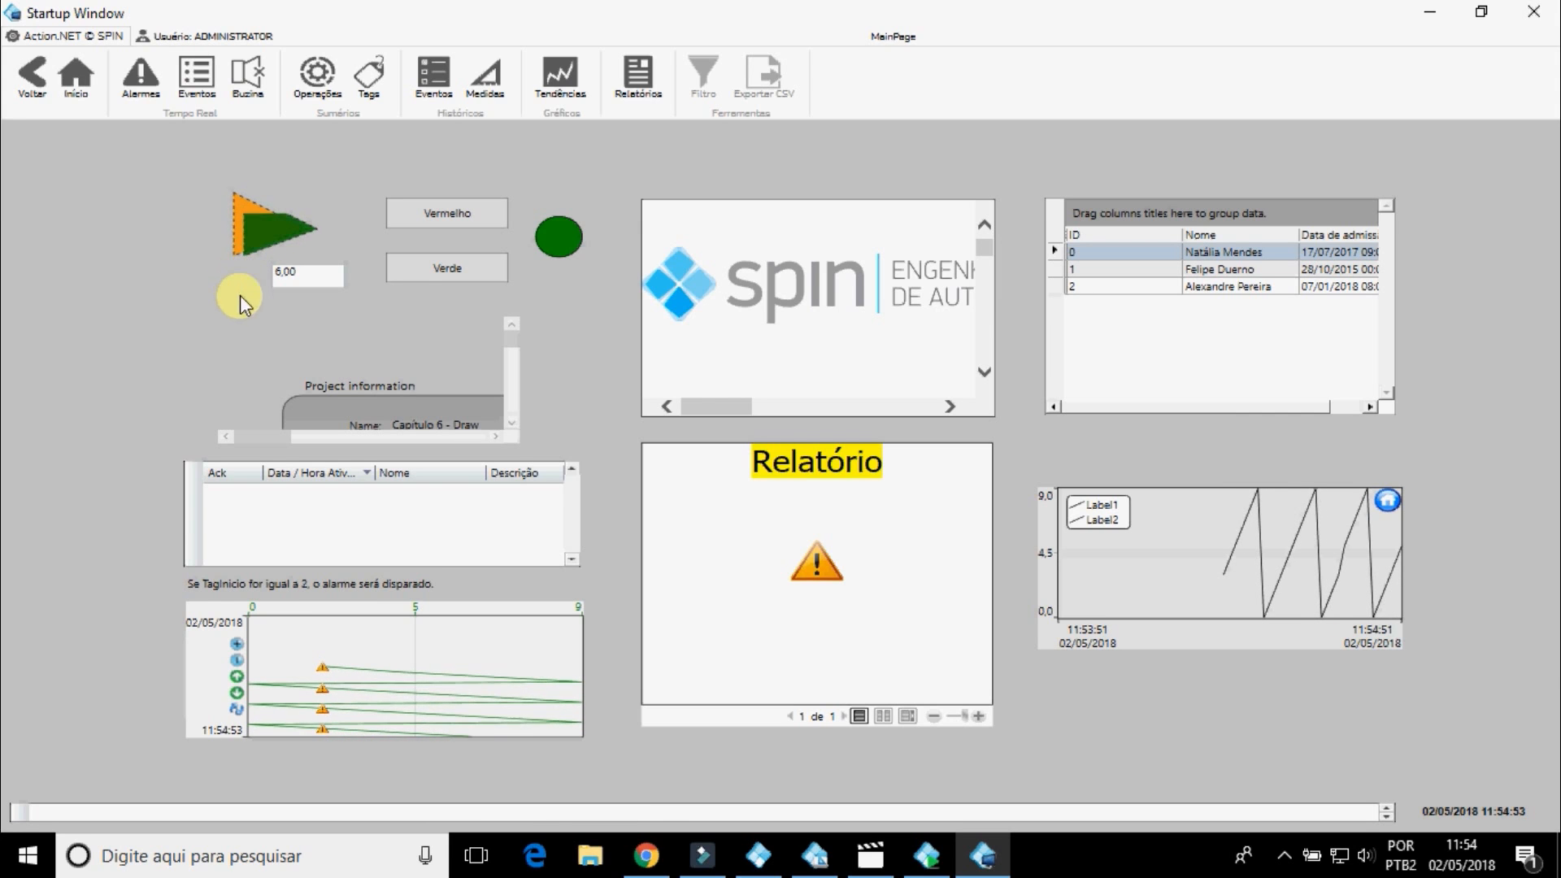
Step: Alternate the circle between red and green in the running MainPage using Vermelho and Verde, ending on green
{"action": "left_click", "coordinate": [451, 215]}
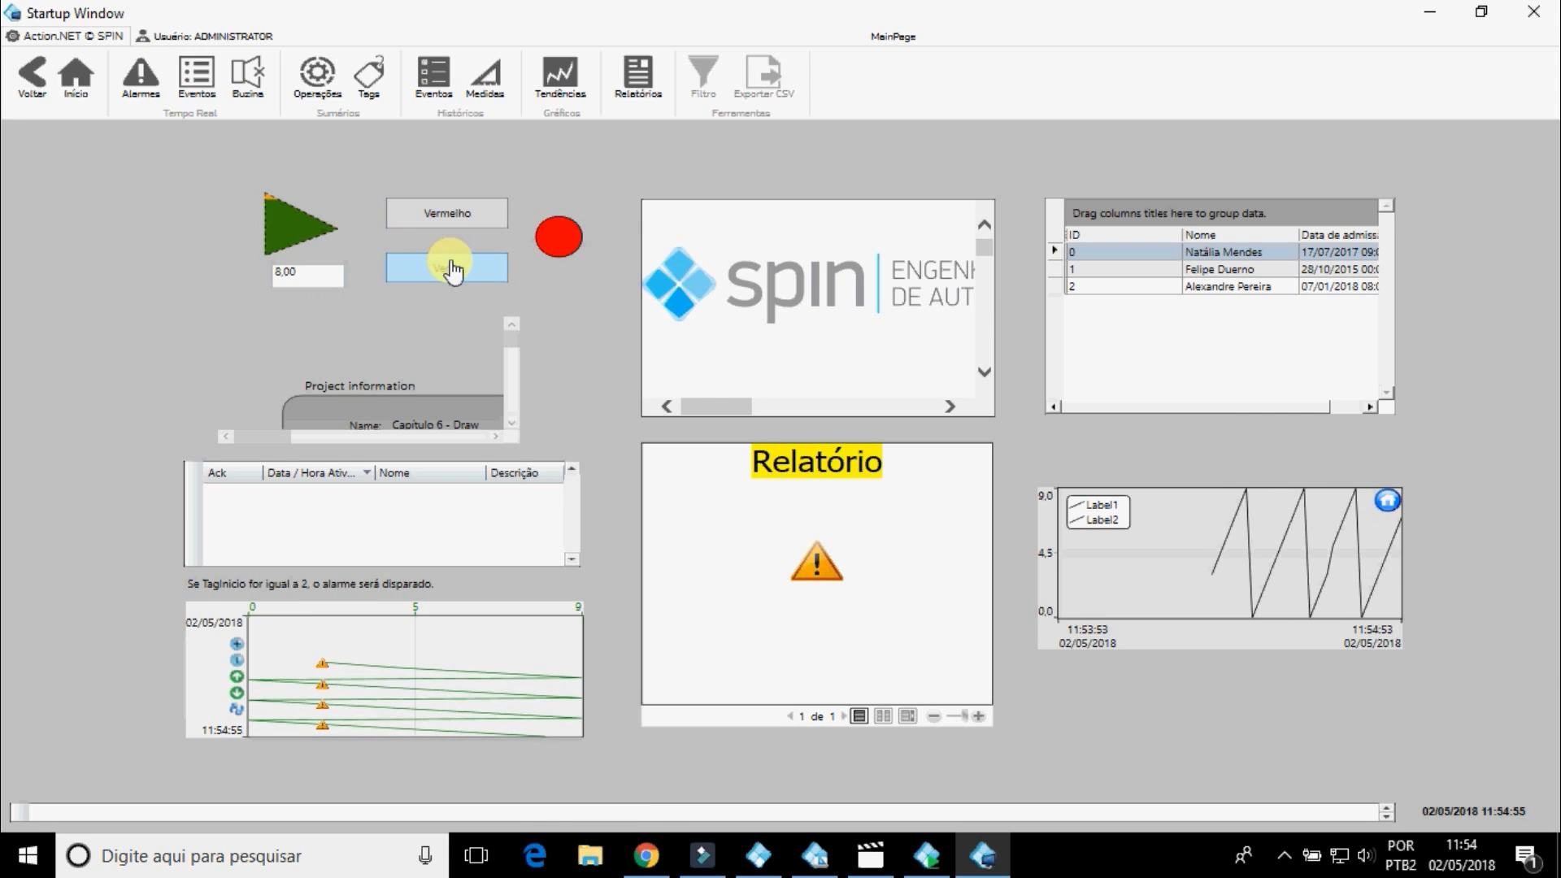
{"action": "left_click", "coordinate": [451, 267]}
{"action": "left_click", "coordinate": [462, 218]}
{"action": "left_click", "coordinate": [460, 266]}
{"action": "left_click", "coordinate": [462, 216]}
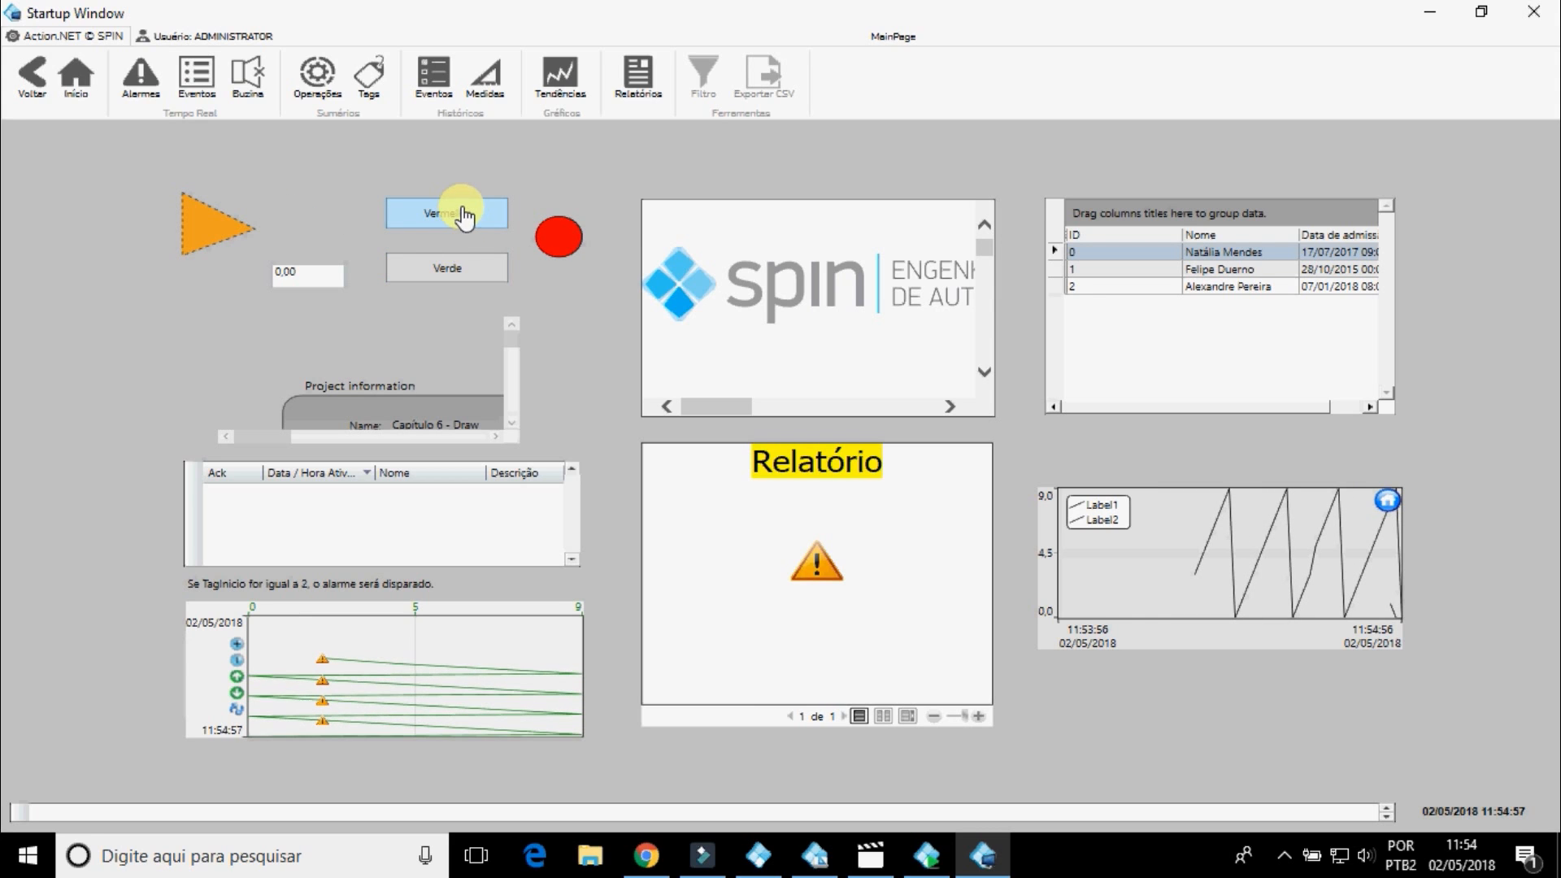
{"action": "left_click", "coordinate": [464, 268]}
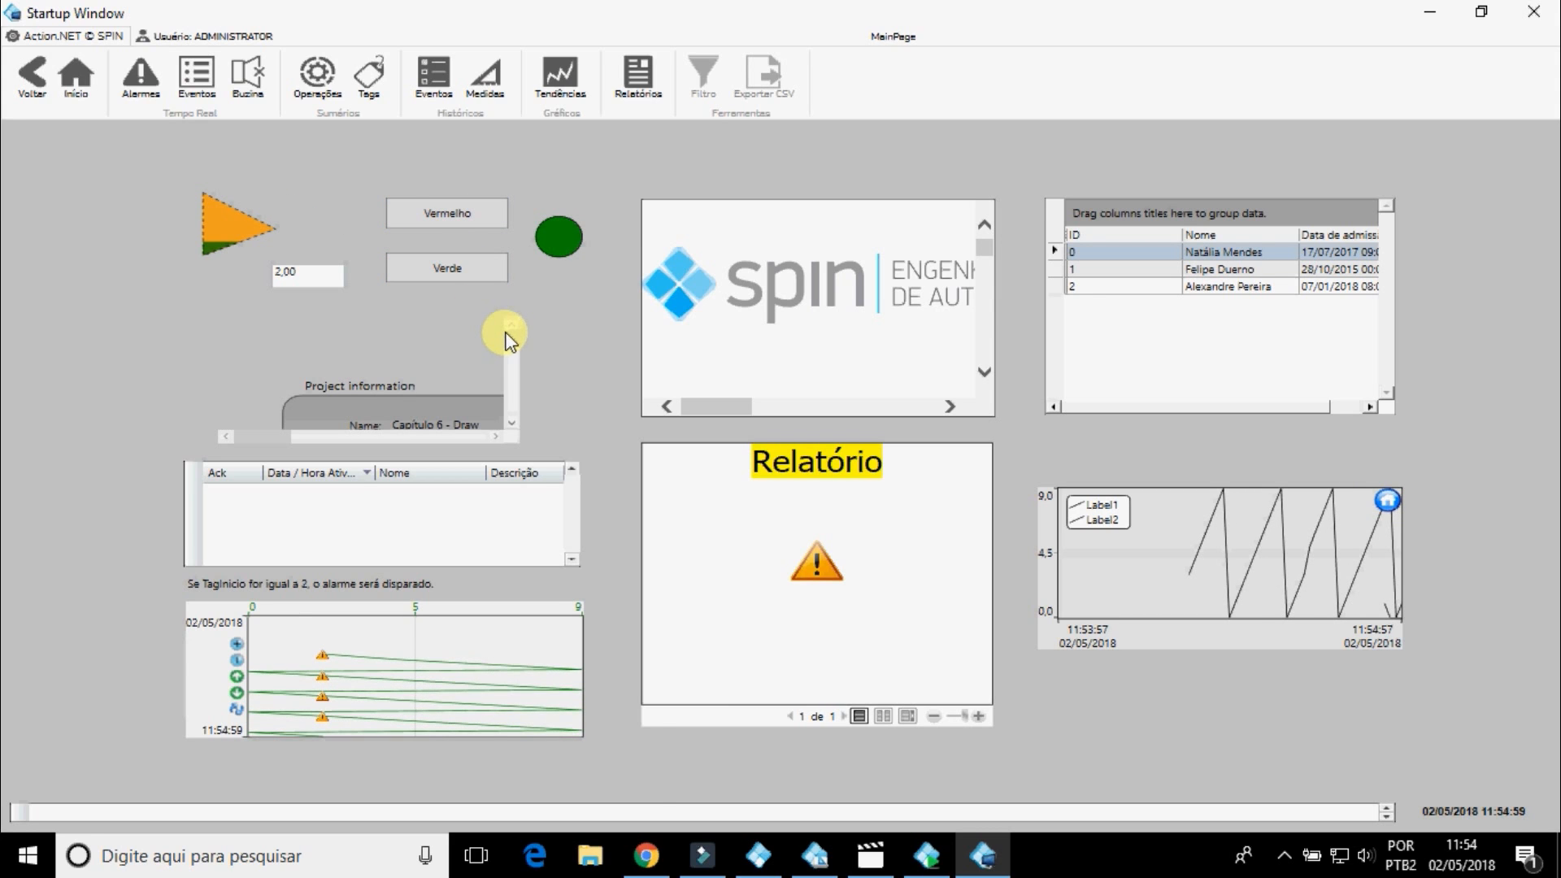
Step: Look through the child display's computer information and the Spin web page embedded in the running MainPage
{"action": "left_click_drag", "start_coordinate": [505, 334], "coordinate": [514, 369]}
{"action": "left_click_drag", "start_coordinate": [269, 437], "coordinate": [294, 439]}
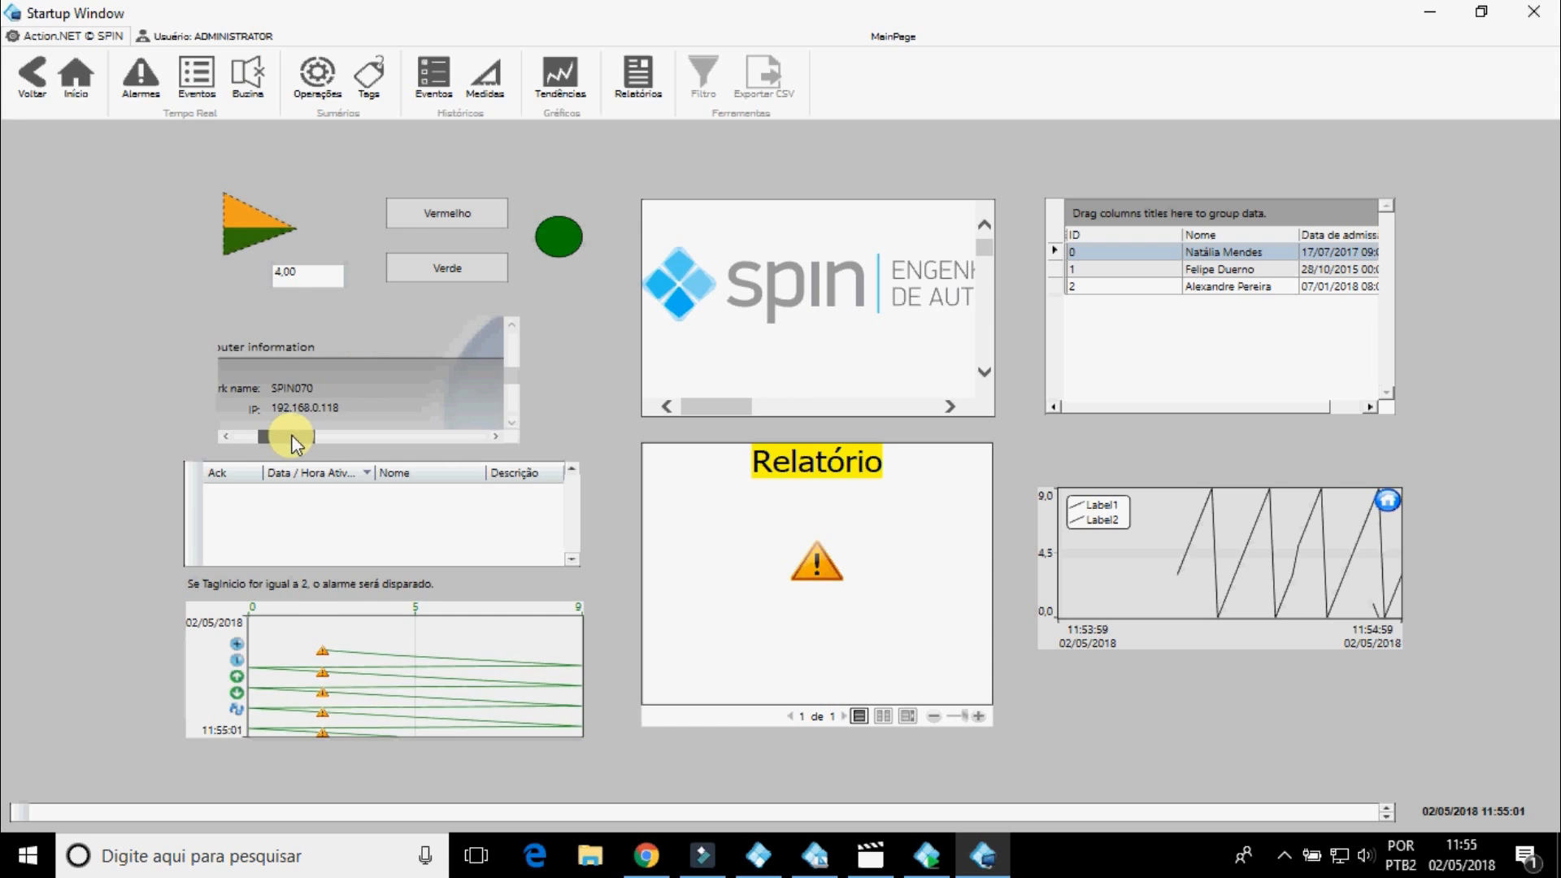
{"action": "scroll", "coordinate": [409, 375], "scroll_direction": "down", "scroll_amount": 2}
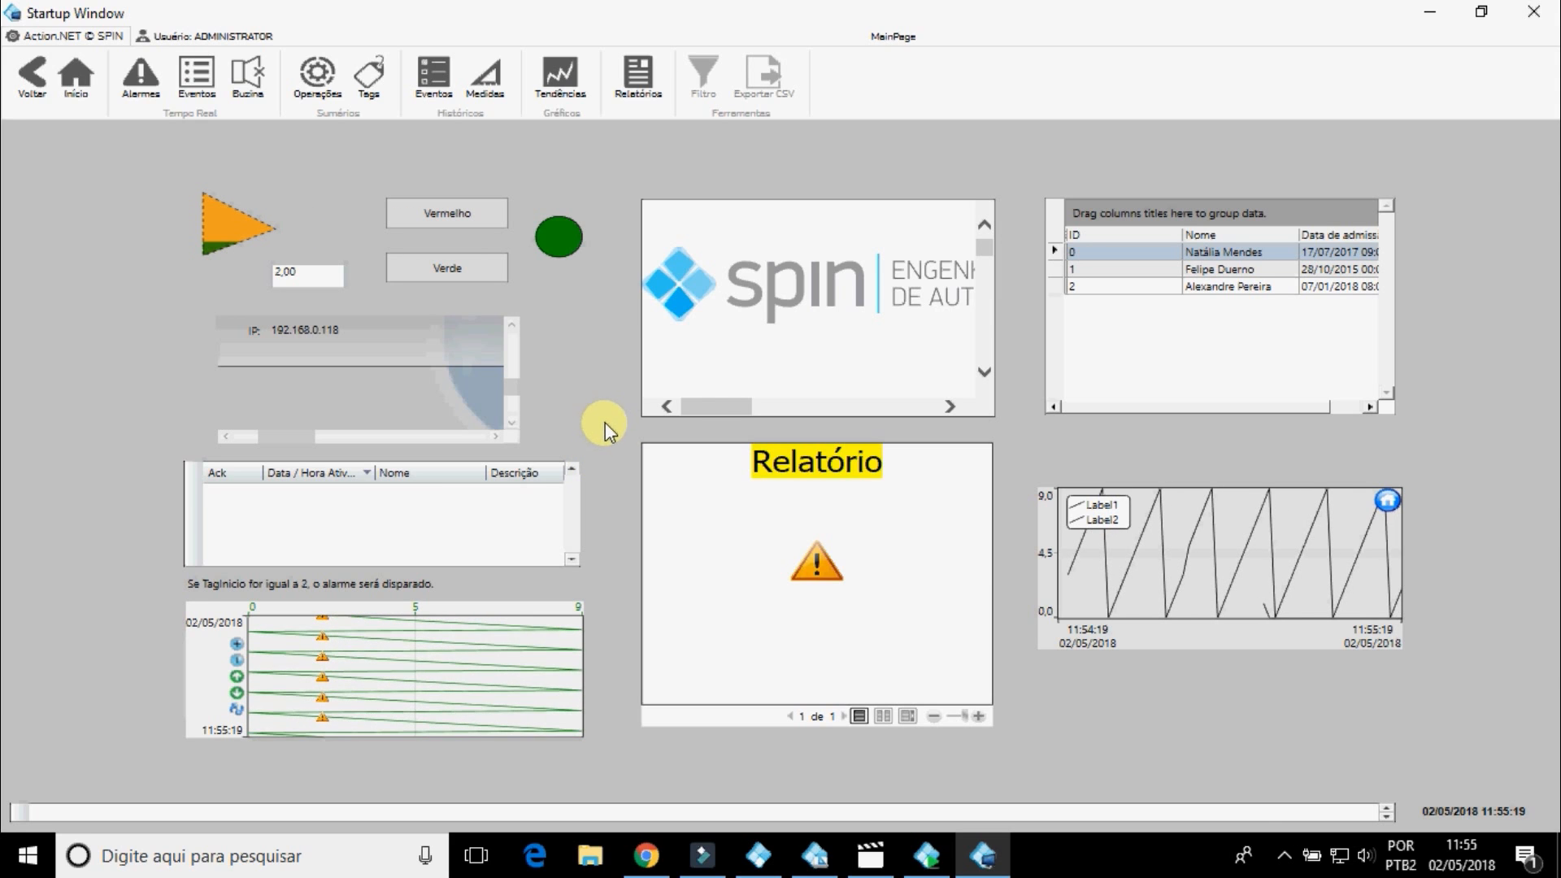
{"action": "left_click_drag", "start_coordinate": [704, 412], "coordinate": [765, 407]}
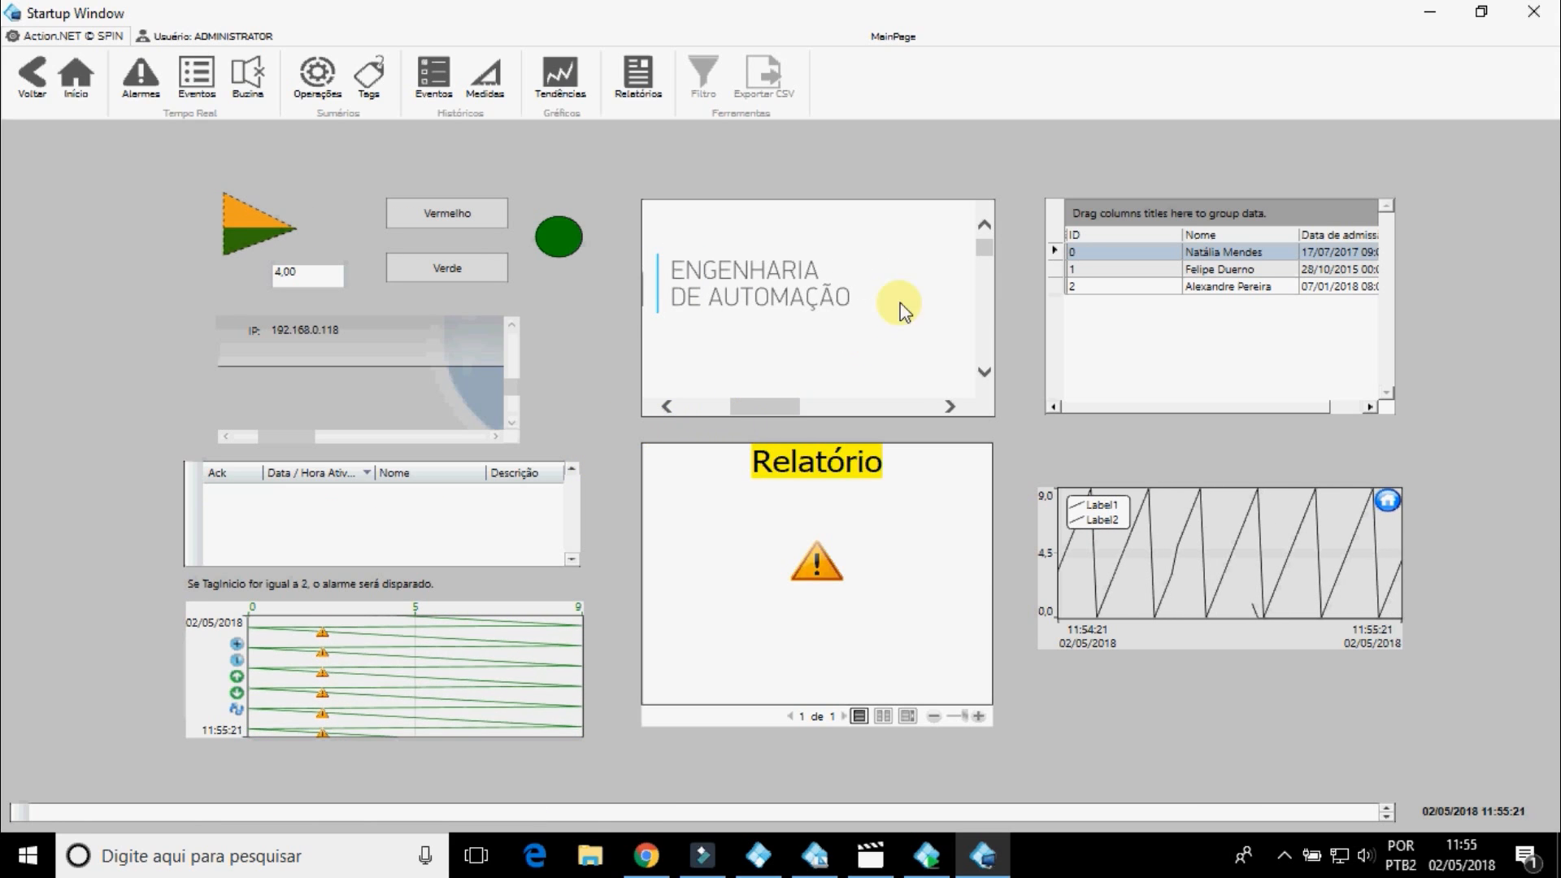
{"action": "left_click_drag", "start_coordinate": [983, 249], "coordinate": [980, 313]}
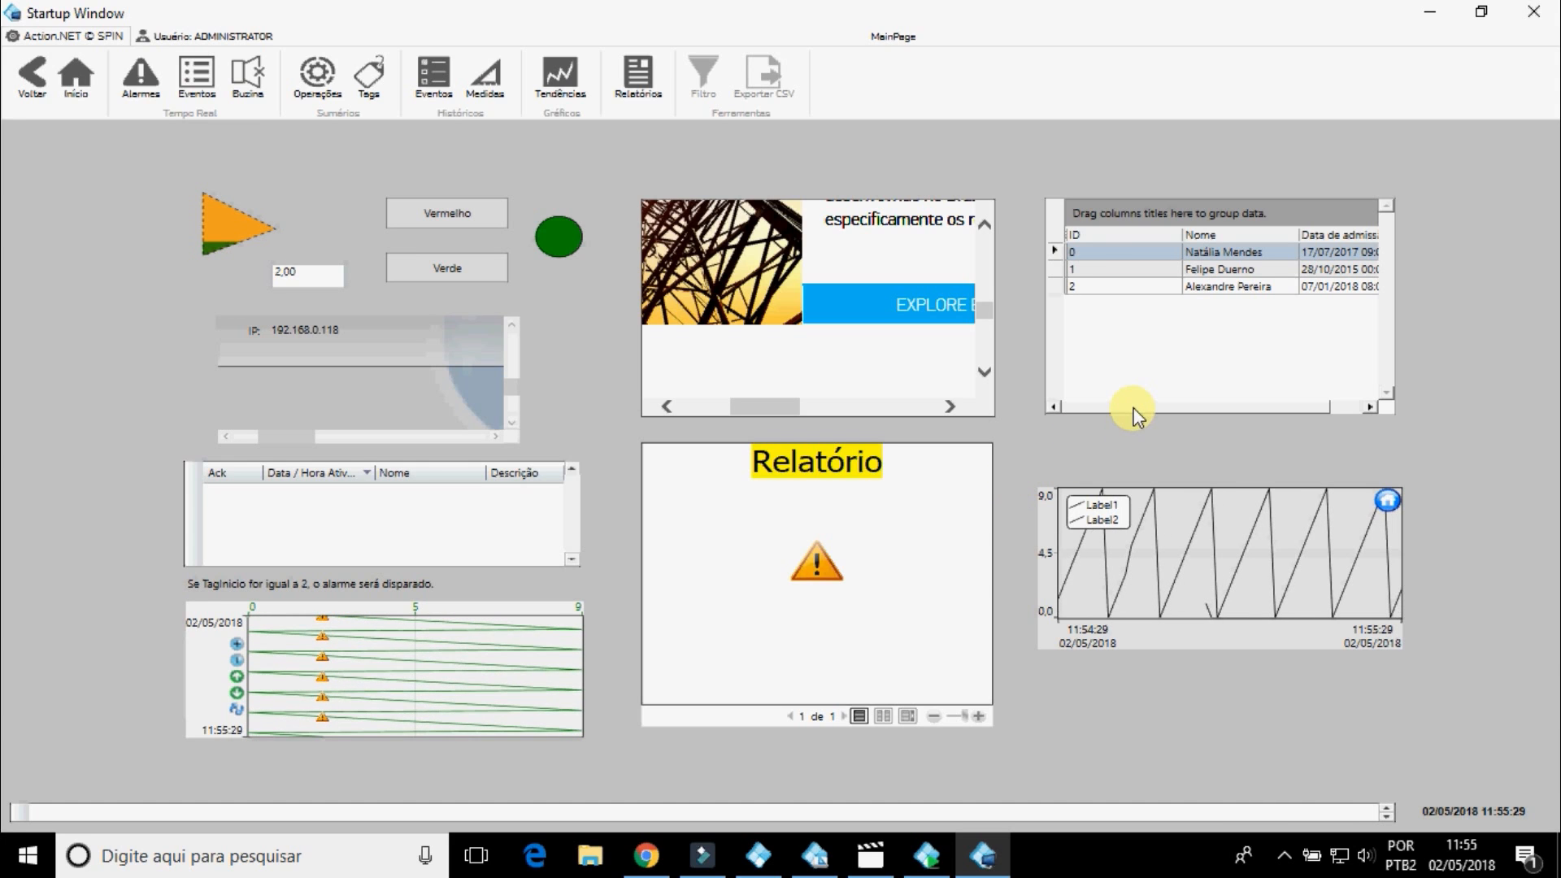
Step: Browse the data grid's records in the running MainPage and select the row with ID 1
{"action": "mouse_move", "coordinate": [1133, 408]}
{"action": "left_mouse_down"}
{"action": "mouse_move", "coordinate": [1186, 420]}
{"action": "mouse_move", "coordinate": [1137, 407]}
{"action": "left_mouse_up"}
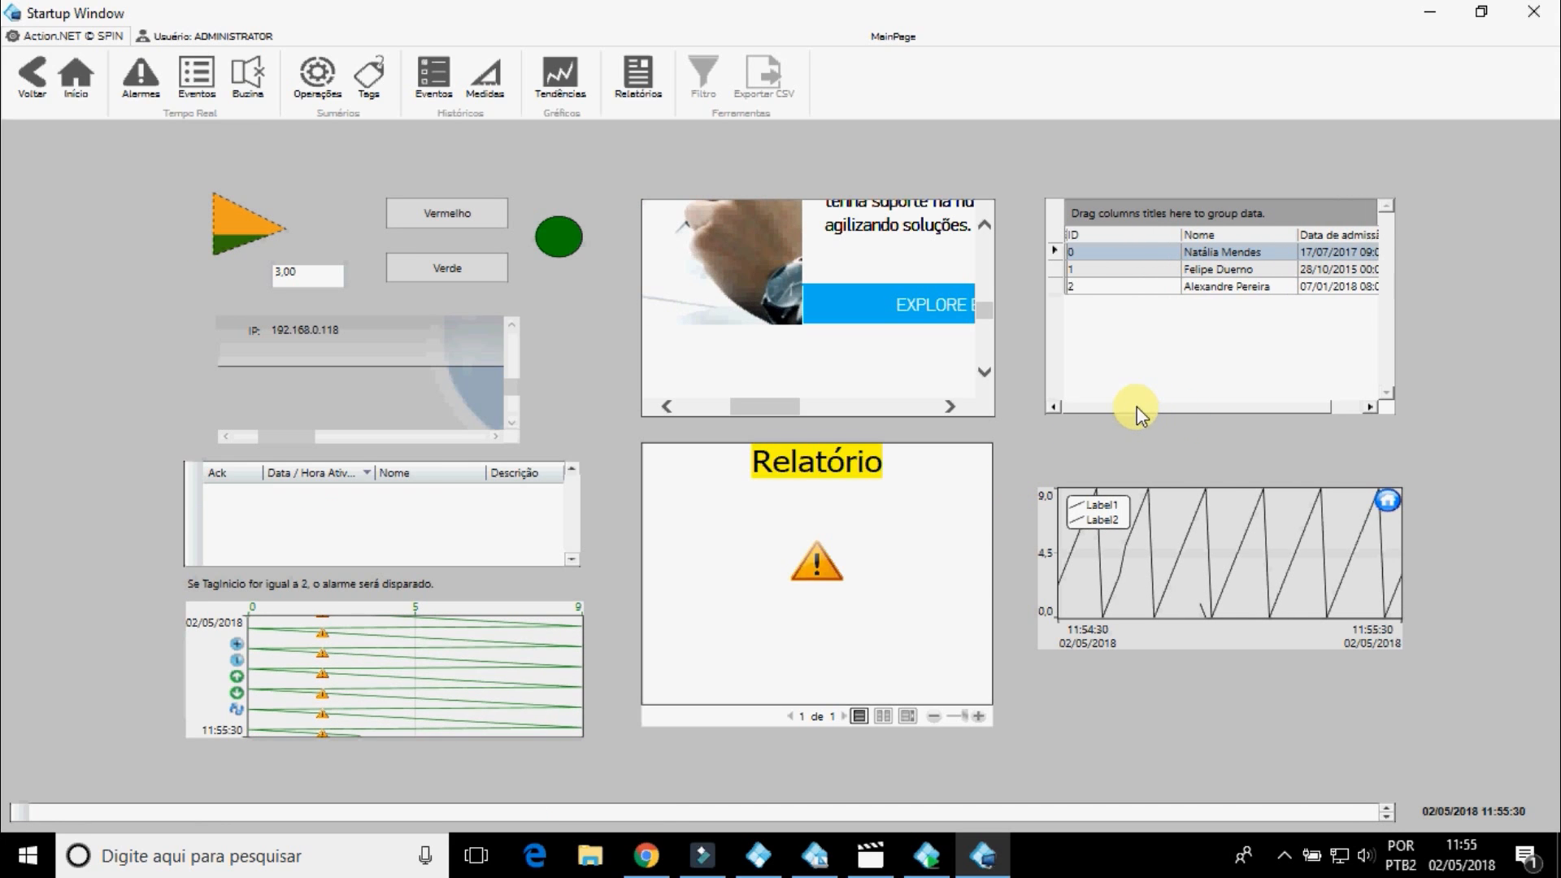
{"action": "left_click", "coordinate": [1131, 291]}
{"action": "left_click", "coordinate": [1131, 272]}
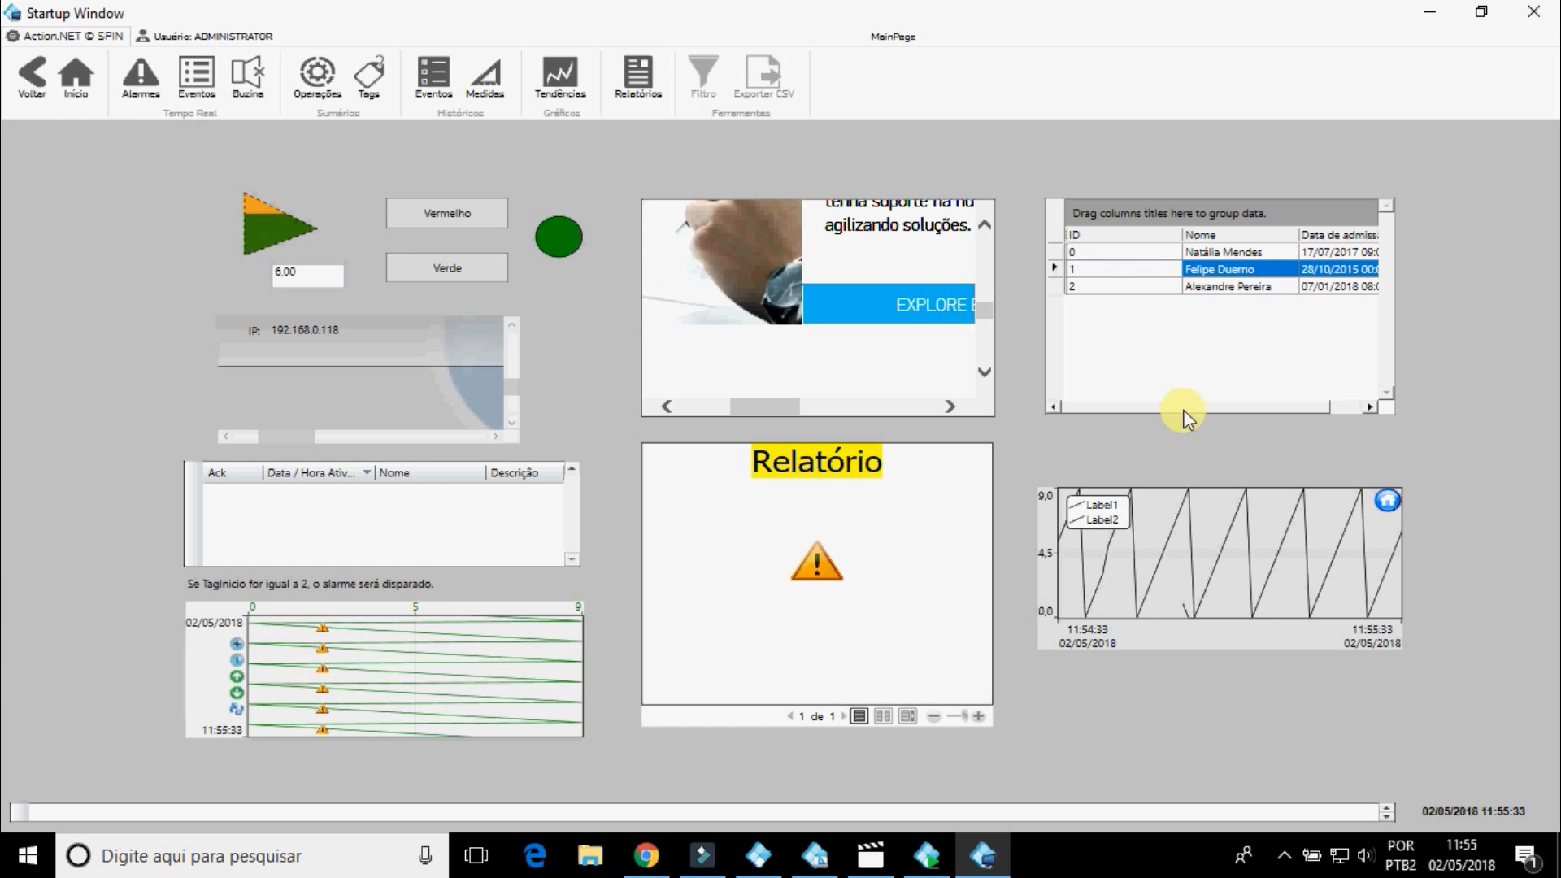
Step: Toggle the circle's colour again, ending on red, and check how the trend chart plots the colour changes
{"action": "left_click", "coordinate": [488, 216]}
{"action": "left_click", "coordinate": [480, 270]}
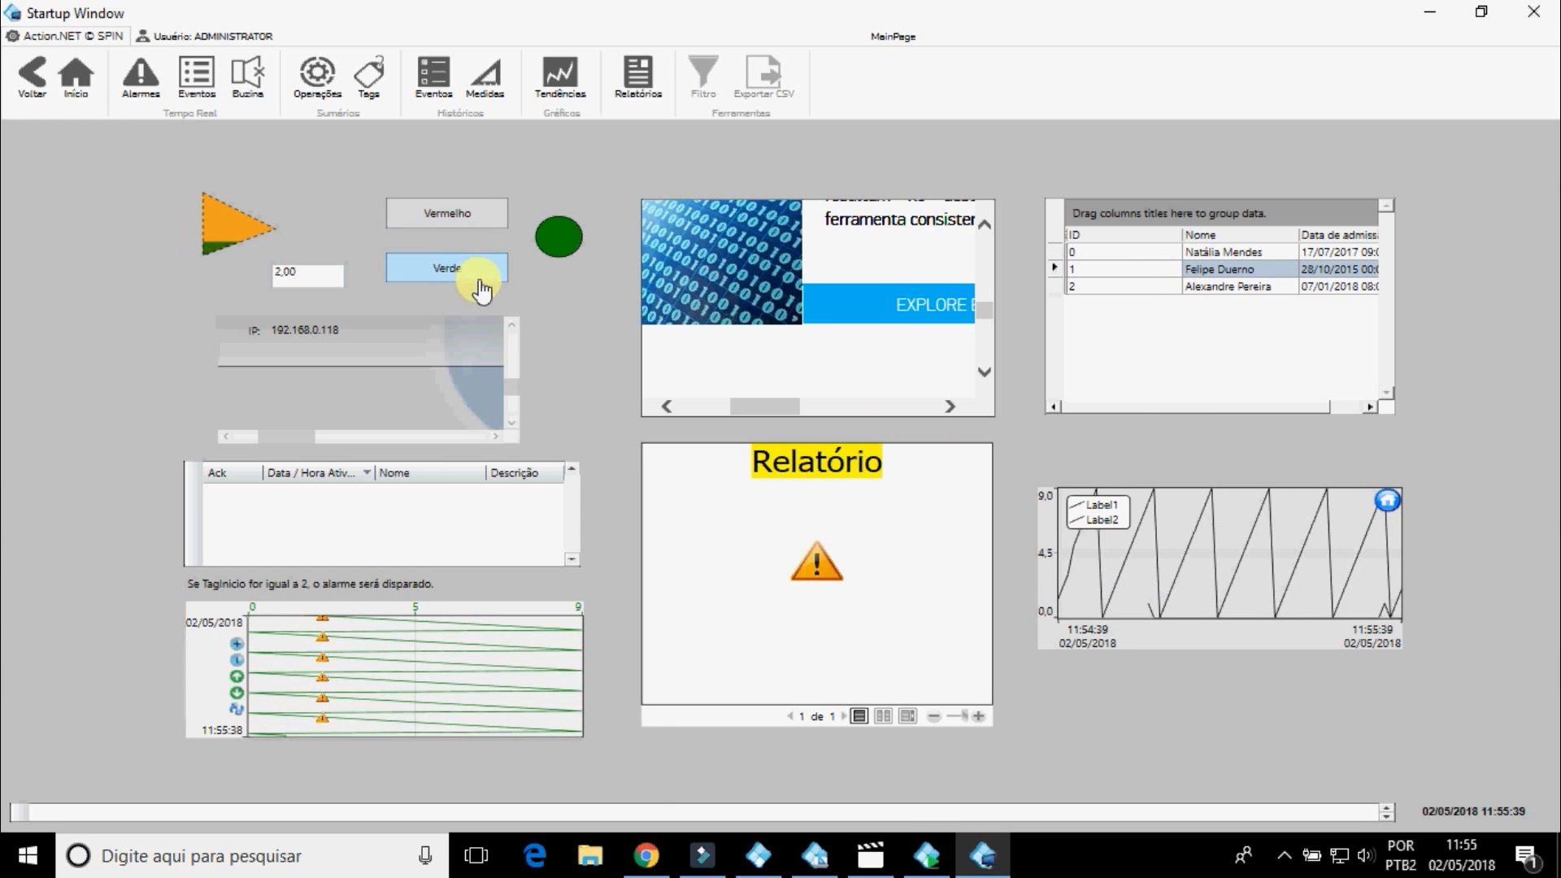
{"action": "left_click", "coordinate": [470, 212]}
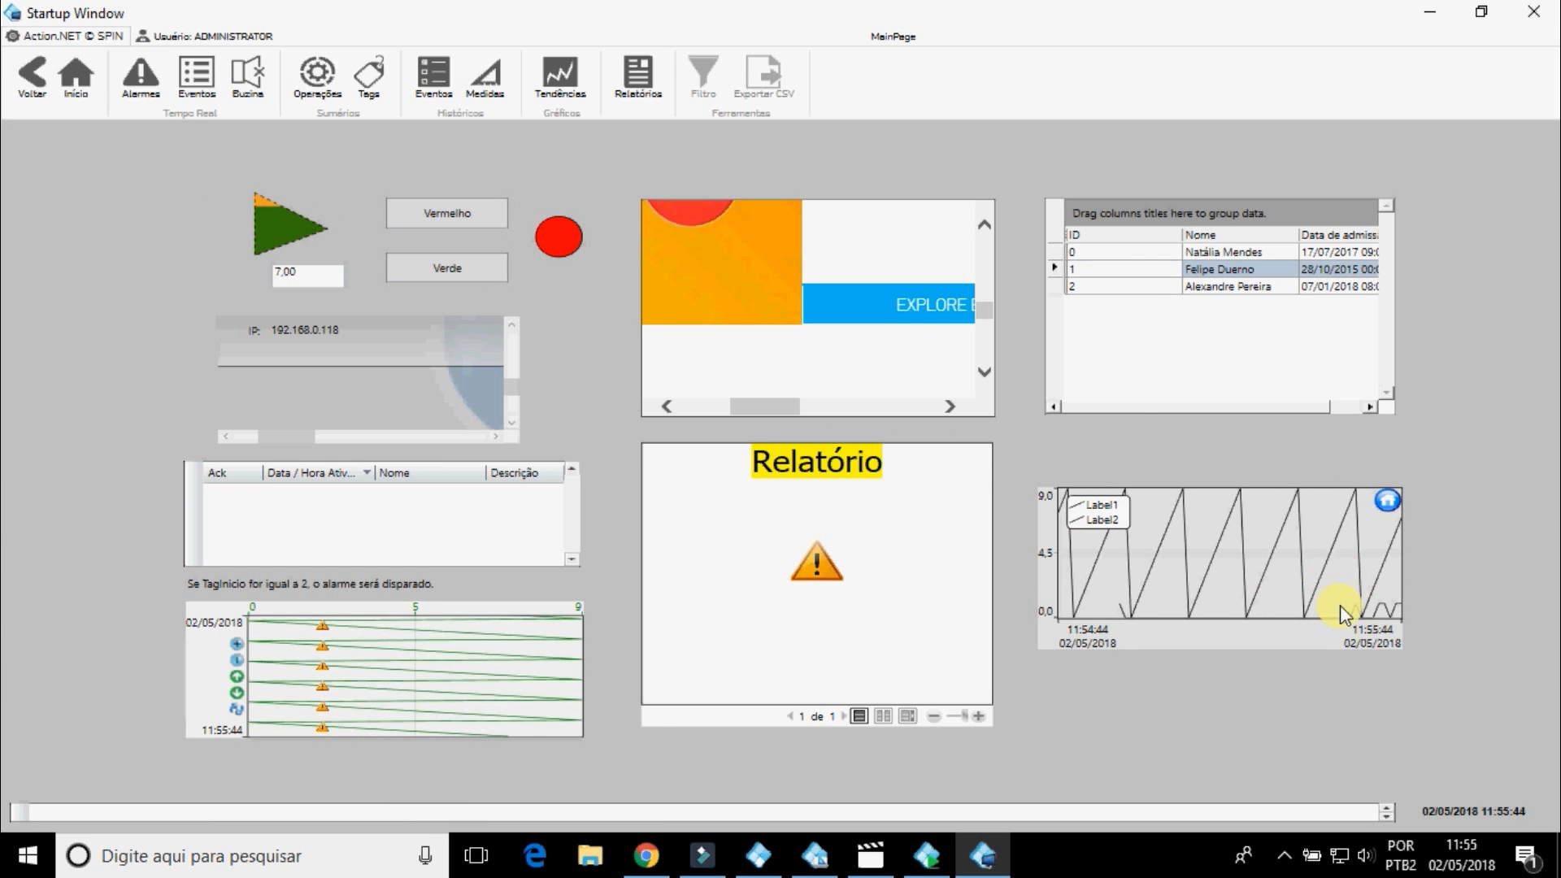